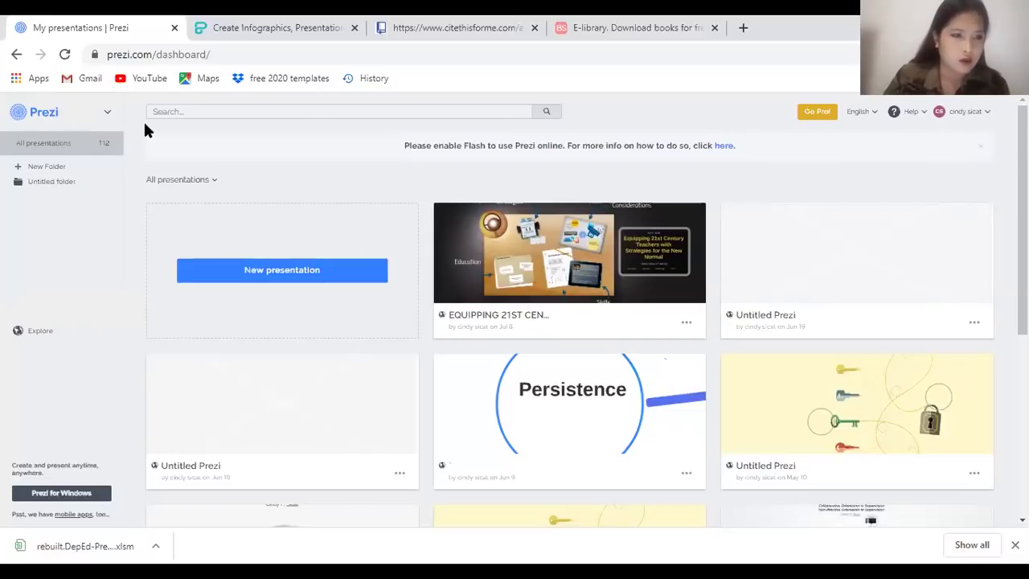
Log out of the Prezi account using the account-name menu at top right
{"action": "left_click", "coordinate": [963, 111]}
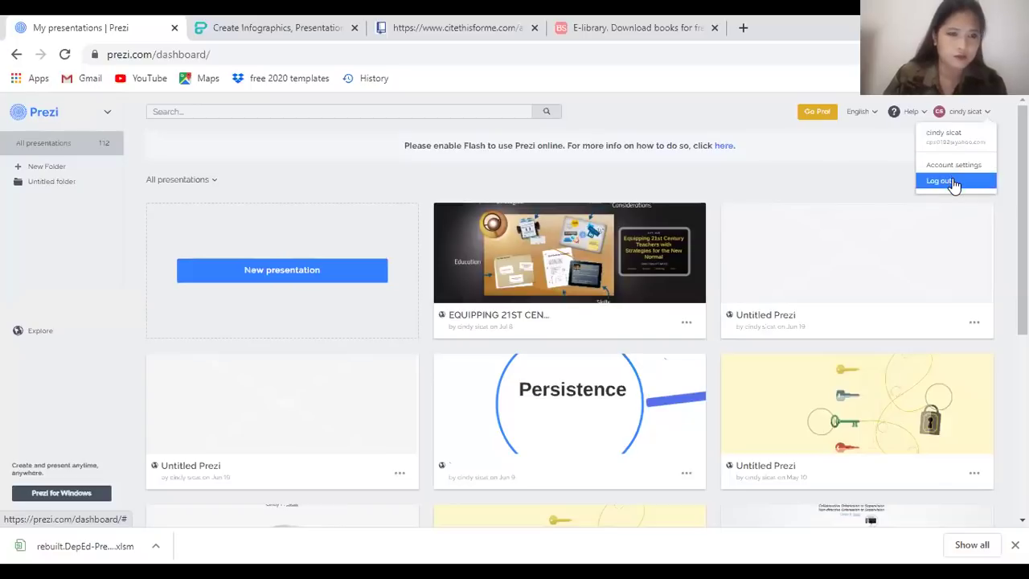
{"action": "left_click", "coordinate": [954, 181]}
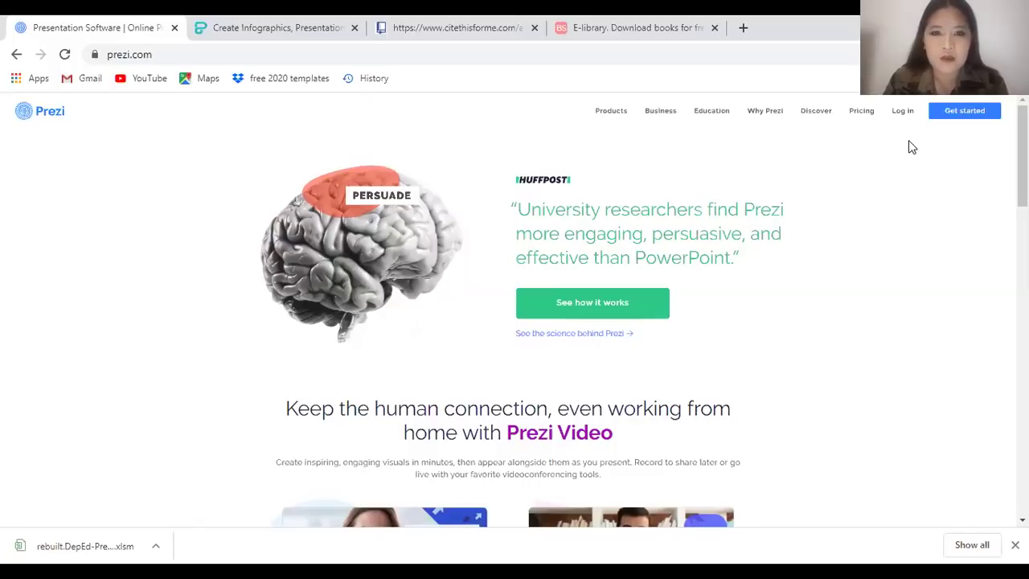
Leave the address unchanged and go via Get started to the 14-day free trial pricing page
{"action": "left_click", "coordinate": [138, 54]}
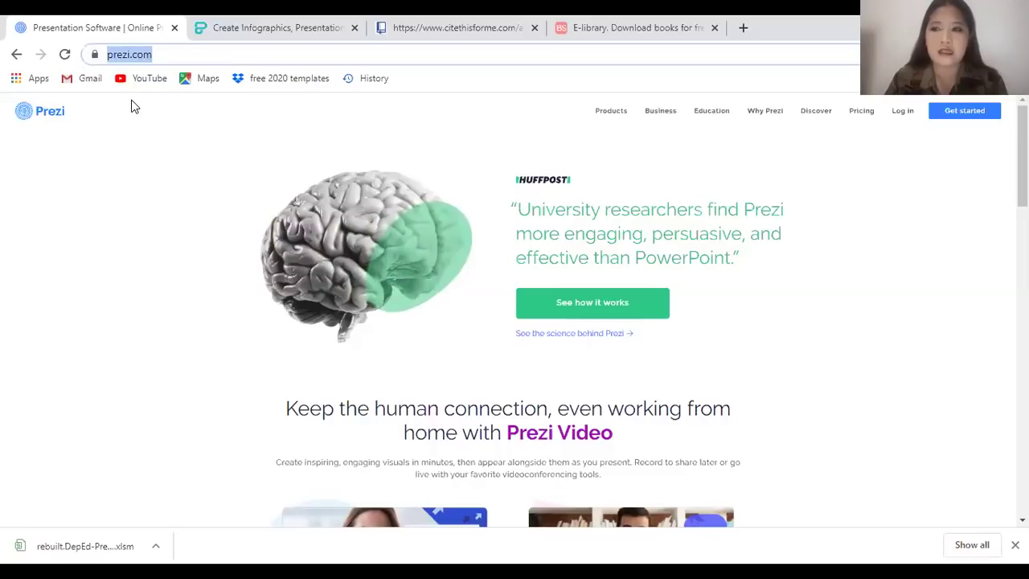
{"action": "left_click", "coordinate": [246, 54]}
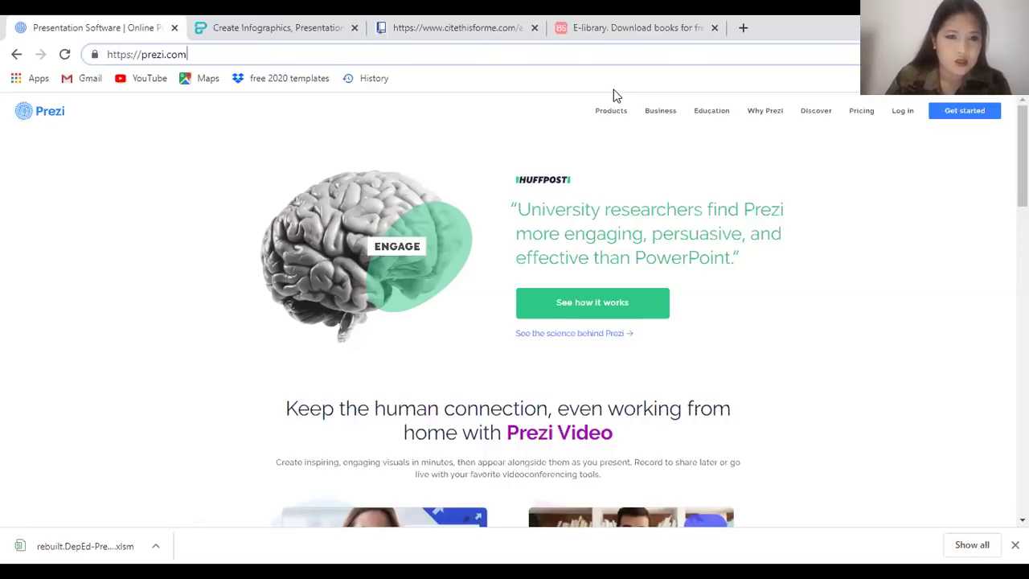
{"action": "left_click", "coordinate": [613, 90]}
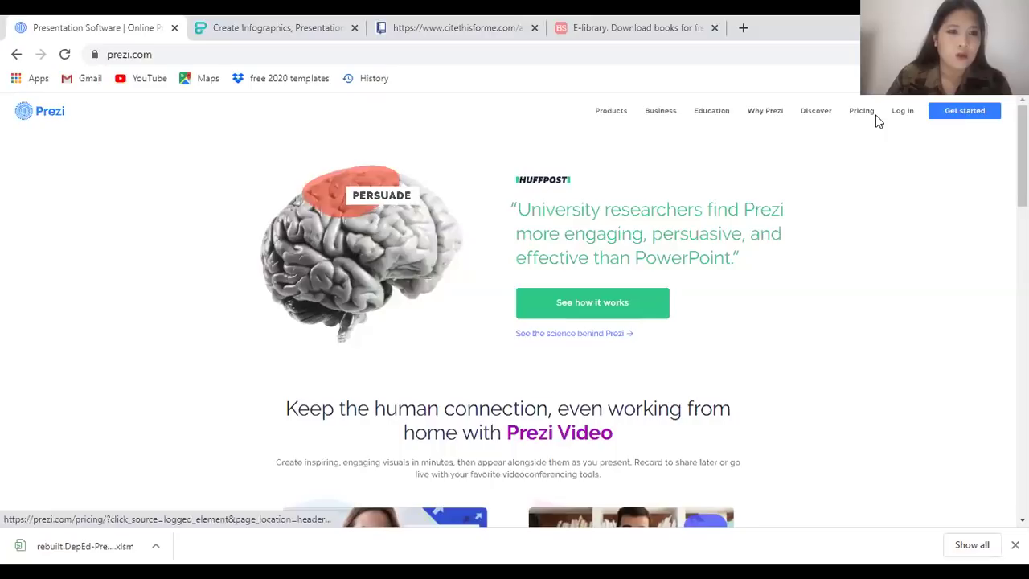
{"action": "left_click", "coordinate": [949, 115]}
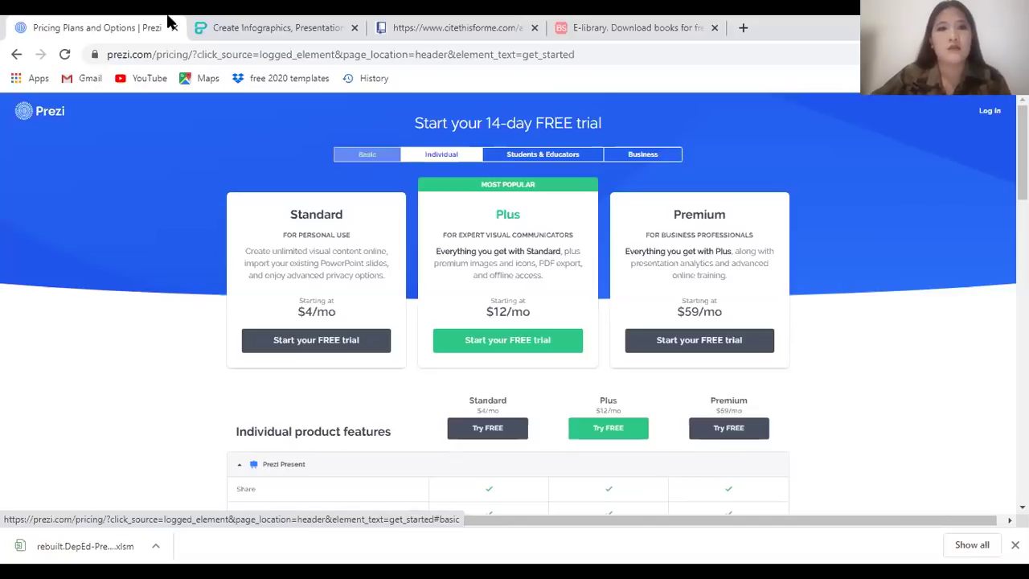
Switch the pricing page to the Basic tab, showing the free plan beside Plus at $12/mo
{"action": "left_click", "coordinate": [370, 159]}
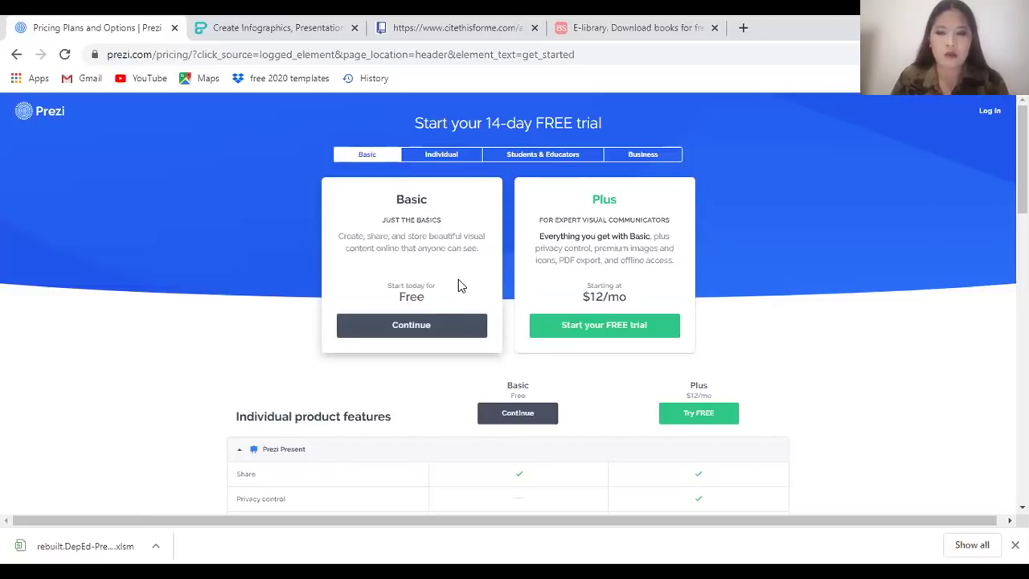
Try Basic's Continue, go back, and compare the Basic, Individual and Students & Educators plans
{"action": "left_click", "coordinate": [415, 333]}
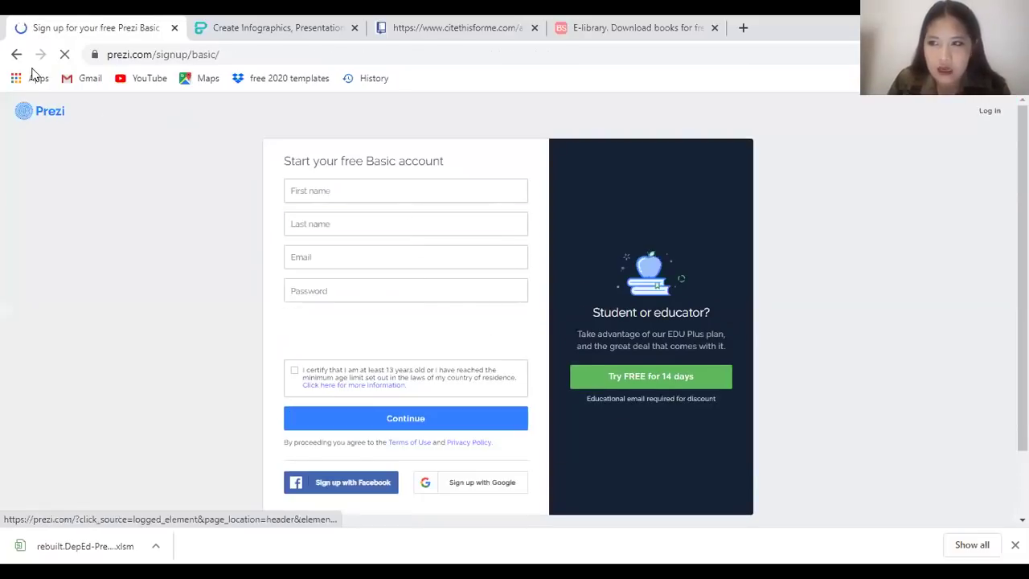
{"action": "left_click", "coordinate": [16, 54]}
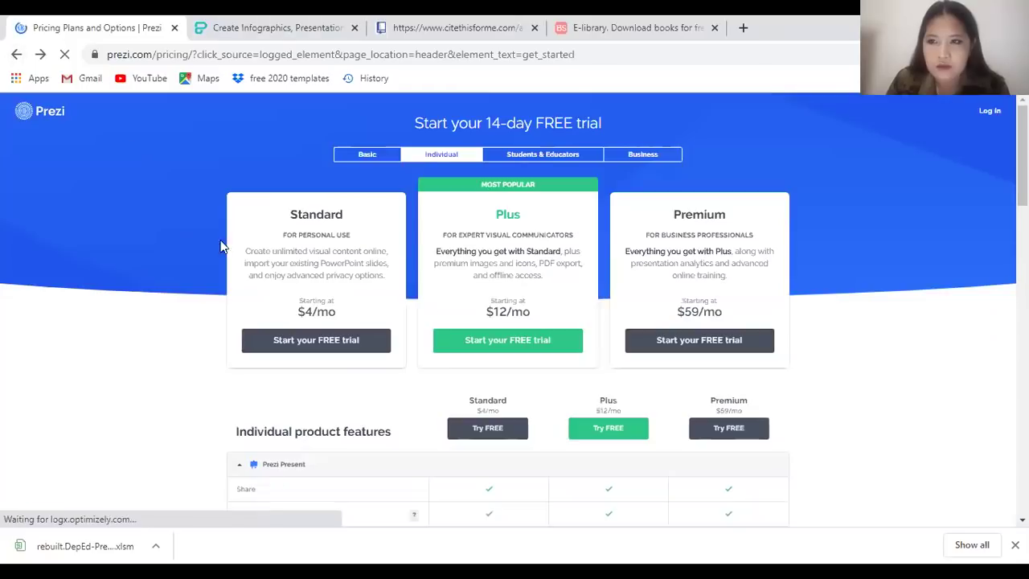
{"action": "left_click", "coordinate": [386, 154]}
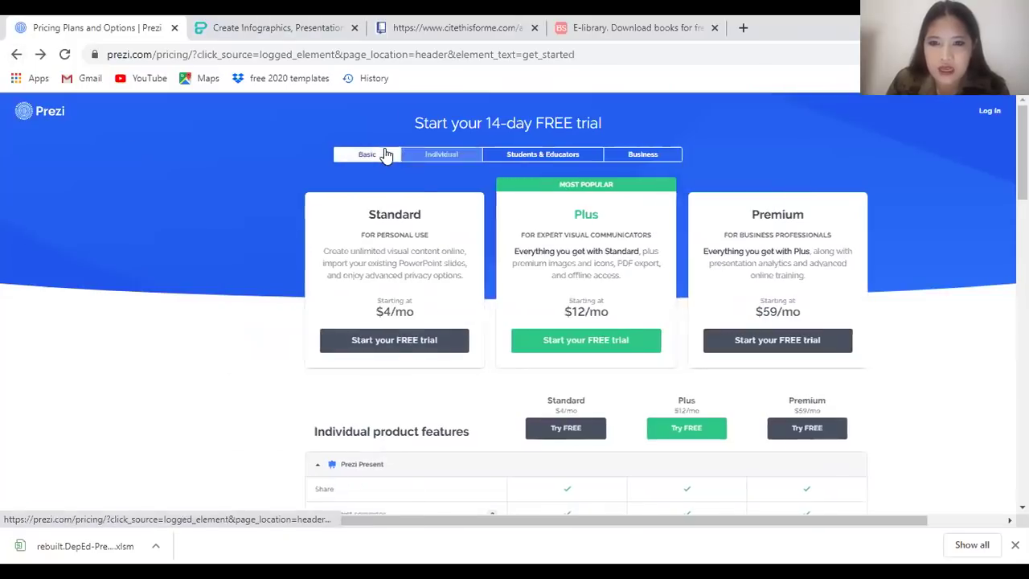
{"action": "left_click", "coordinate": [438, 156]}
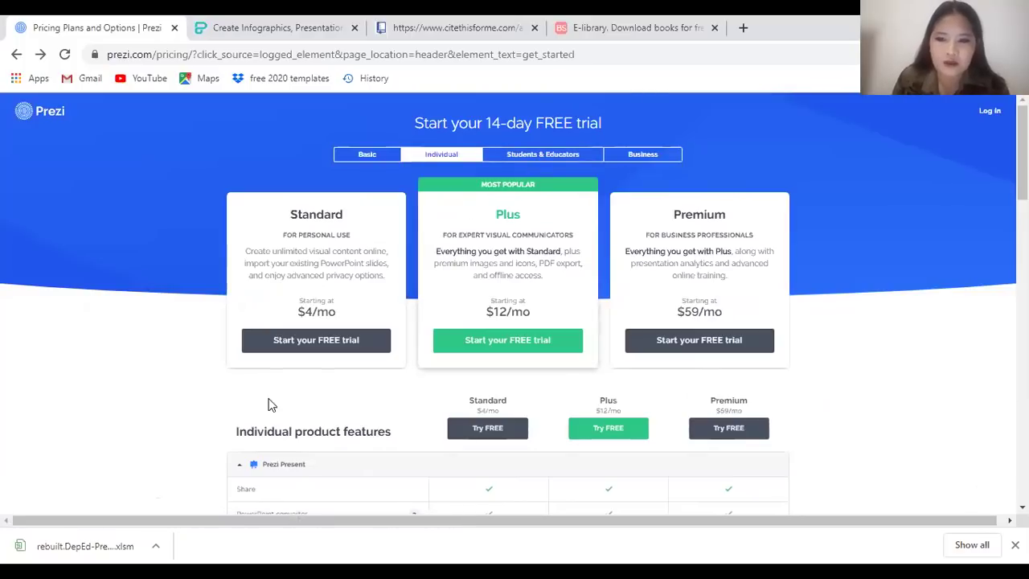
{"action": "left_click", "coordinate": [542, 155]}
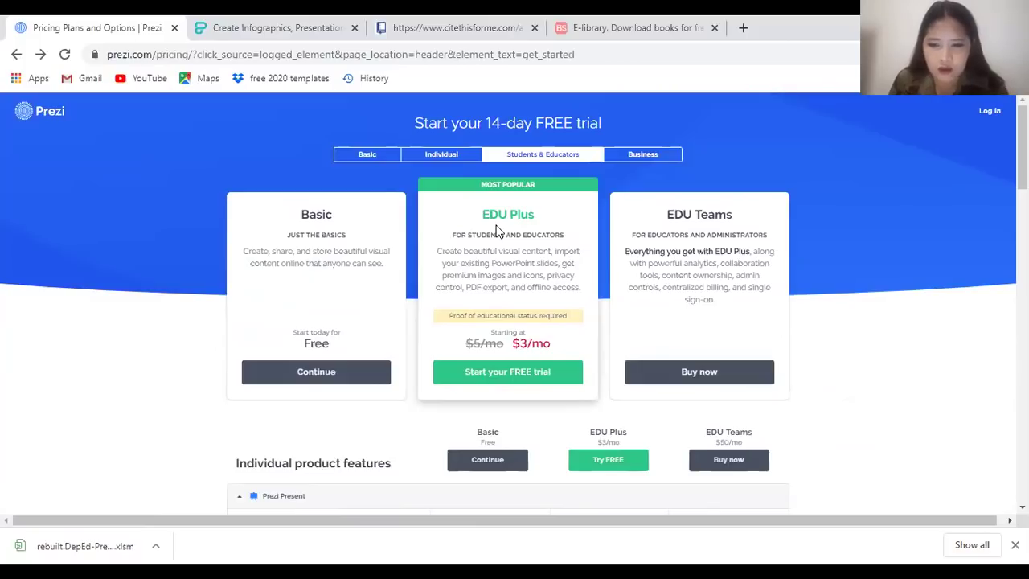
{"action": "scroll", "coordinate": [512, 228], "scroll_direction": "down", "scroll_amount": 2}
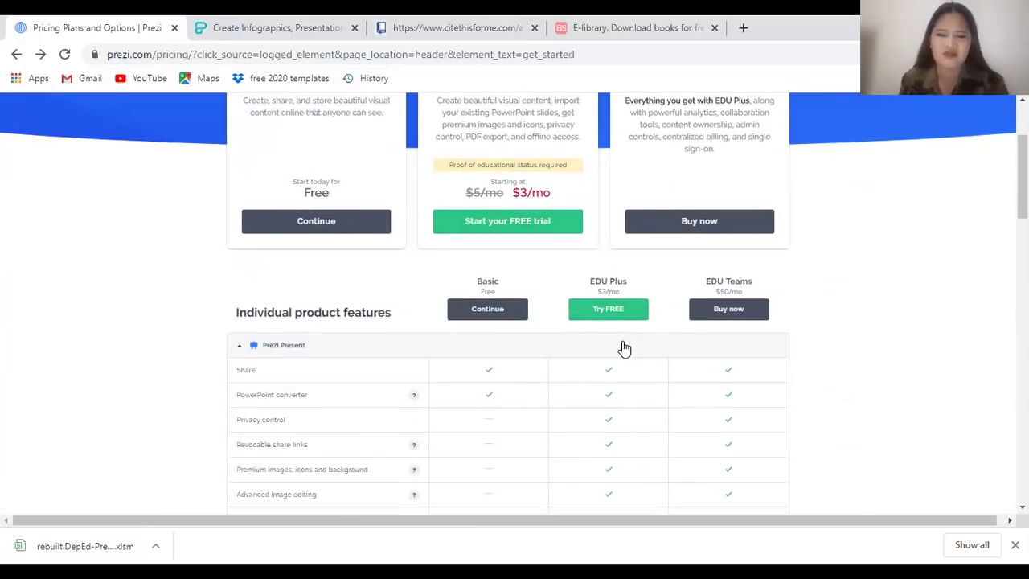
{"action": "scroll", "coordinate": [529, 224], "scroll_direction": "up", "scroll_amount": 2}
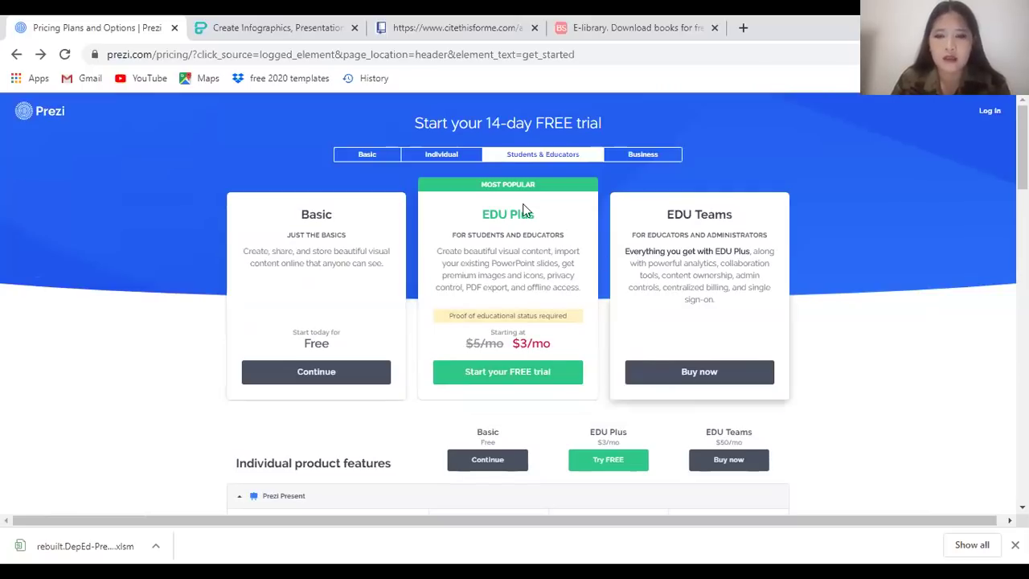
Review the Individual, Students & Educators and Business plans, then continue with the free Basic plan
{"action": "left_click", "coordinate": [371, 155]}
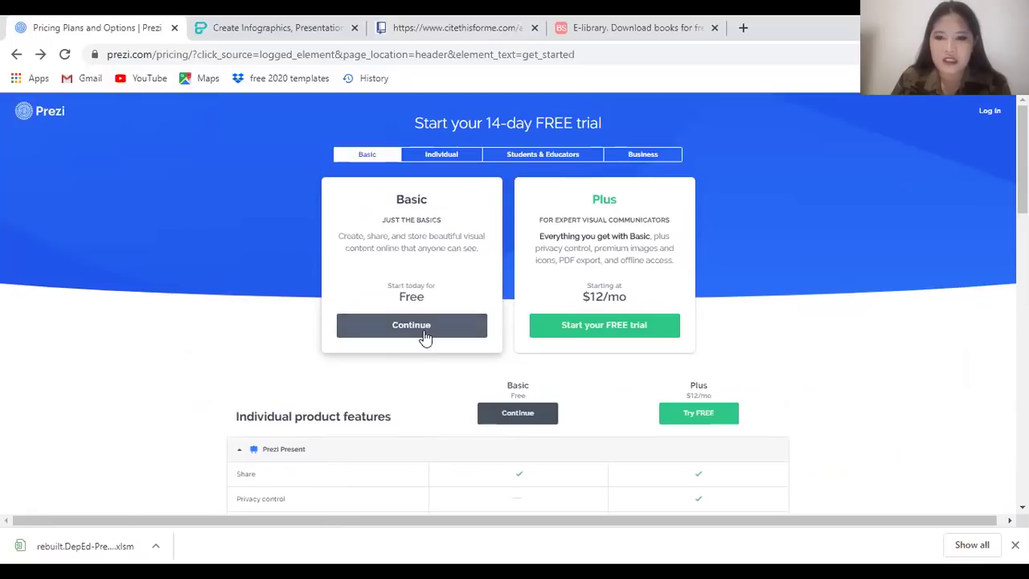
{"action": "left_click", "coordinate": [441, 155]}
{"action": "left_click", "coordinate": [530, 155]}
{"action": "left_click", "coordinate": [648, 155]}
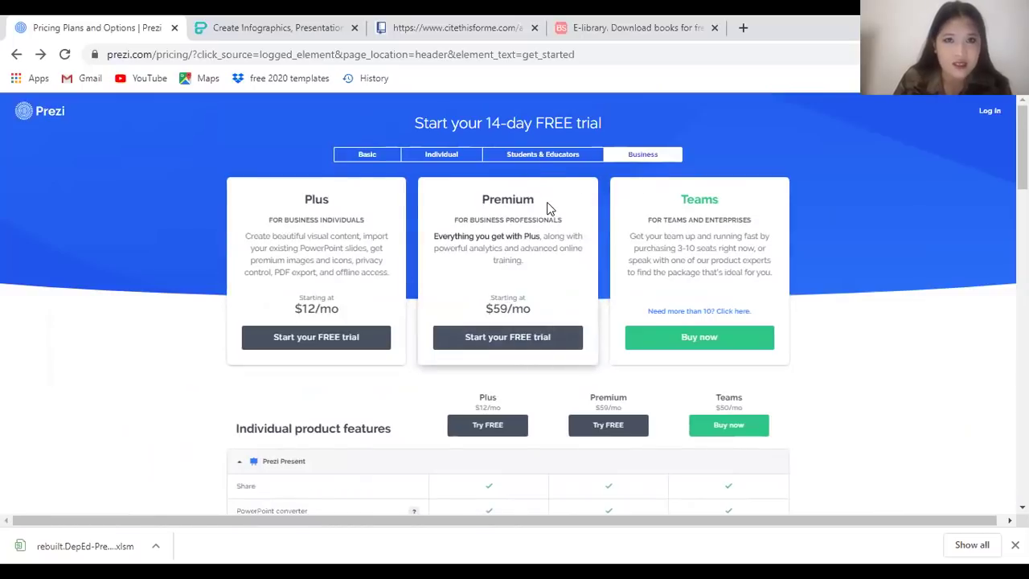
{"action": "left_click", "coordinate": [366, 159]}
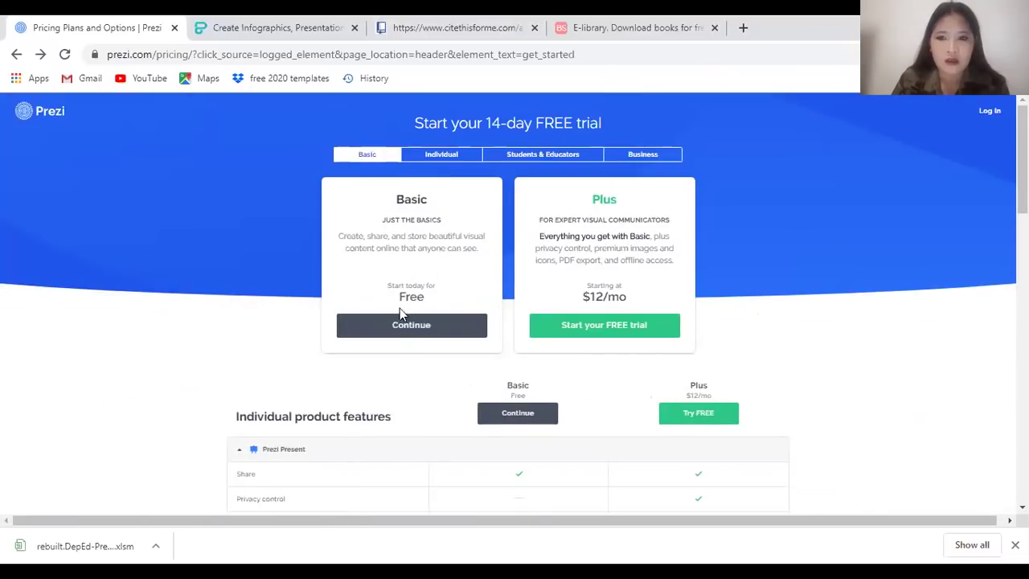
{"action": "left_click", "coordinate": [418, 325]}
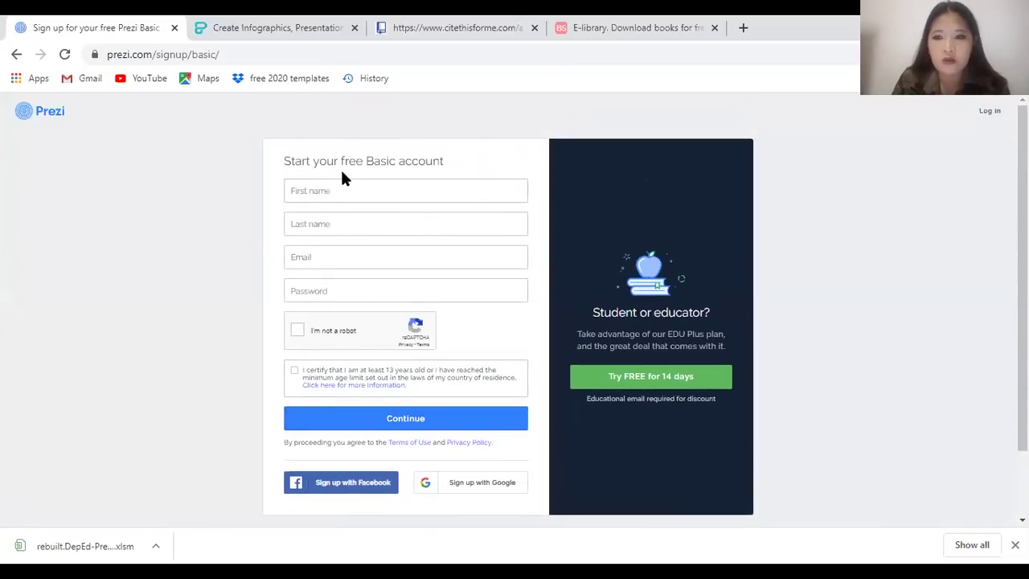
Enter the first name, last name and e-mail address, then sign up with Facebook
{"action": "left_click", "coordinate": [414, 194]}
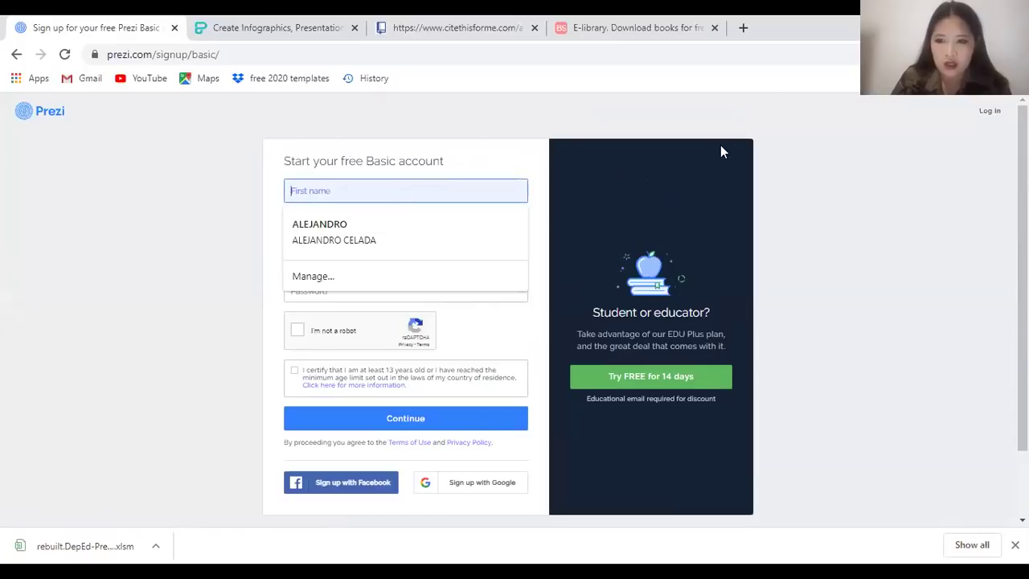
{"action": "type", "text": "C"}
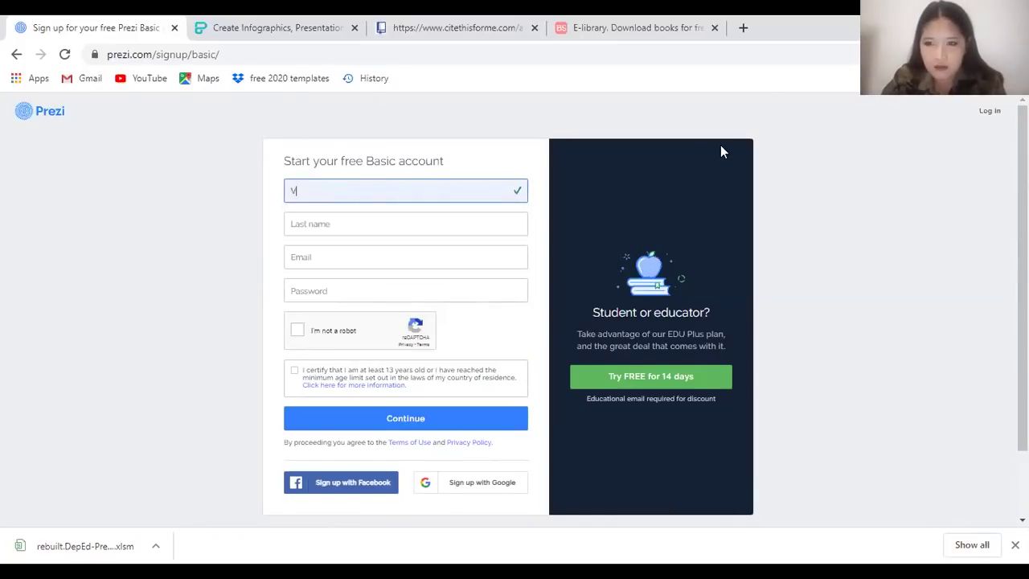
{"action": "key", "text": "BackSpace"}
{"action": "key", "text": "Tab"}
{"action": "key", "text": "Tab"}
{"action": "key", "text": "Tab"}
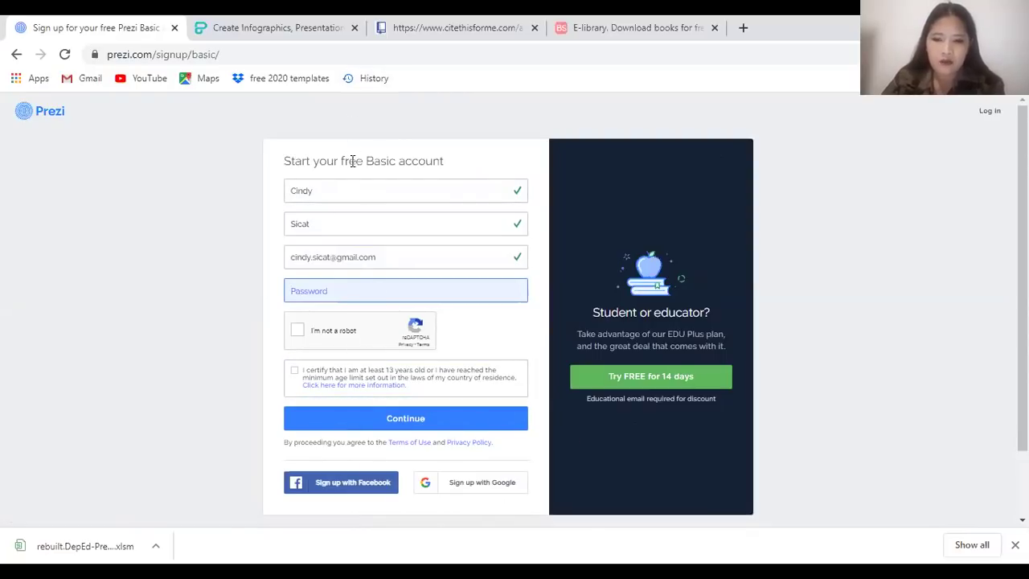
{"action": "left_click", "coordinate": [356, 489]}
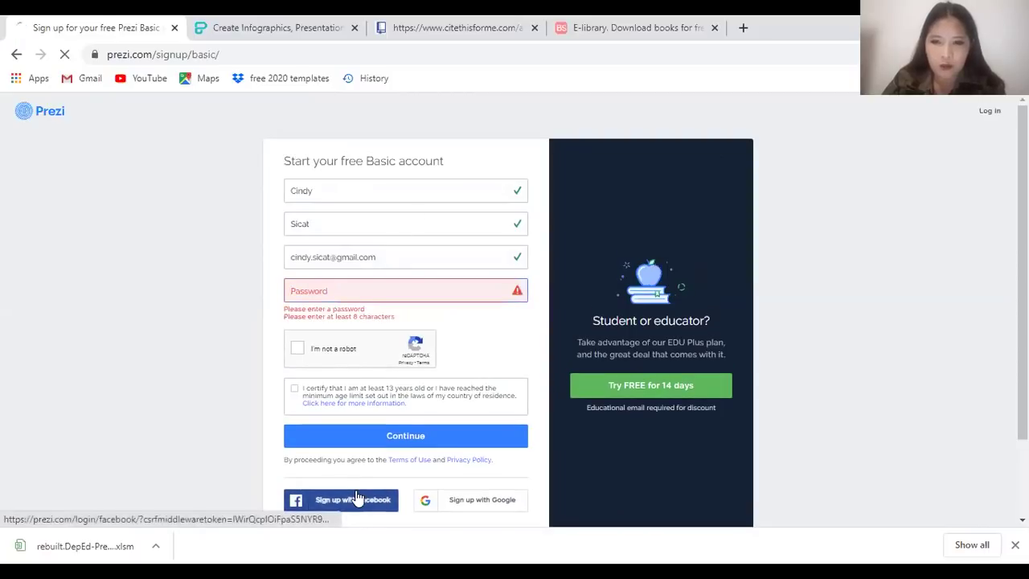
{"action": "scroll", "coordinate": [361, 496], "scroll_direction": "down", "scroll_amount": 2}
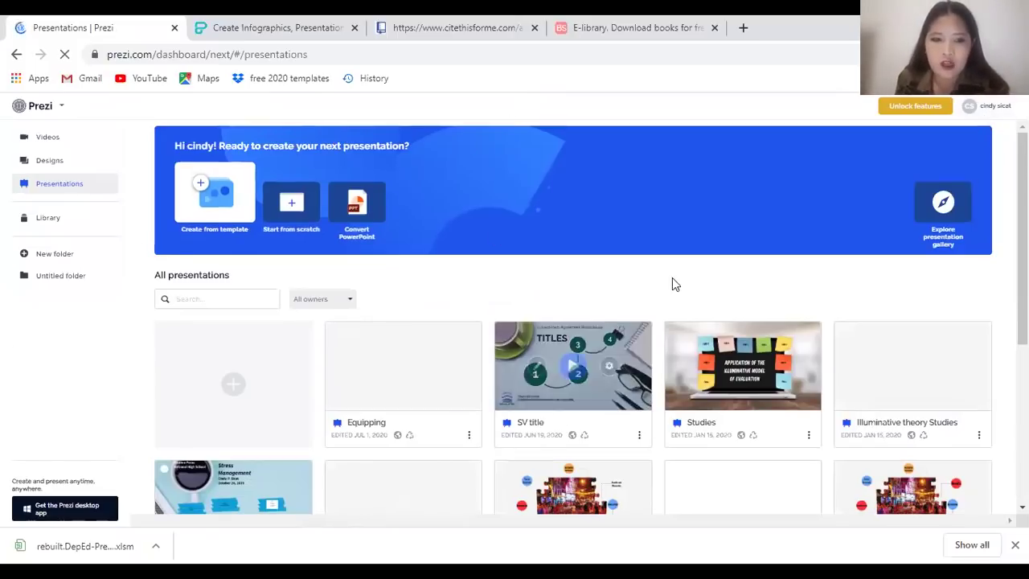
Open and dismiss the Prezi / Prezi Classic logo dropdown twice, staying in Prezi
{"action": "scroll", "coordinate": [647, 314], "scroll_direction": "down", "scroll_amount": 2}
{"action": "scroll", "coordinate": [656, 329], "scroll_direction": "up", "scroll_amount": 2}
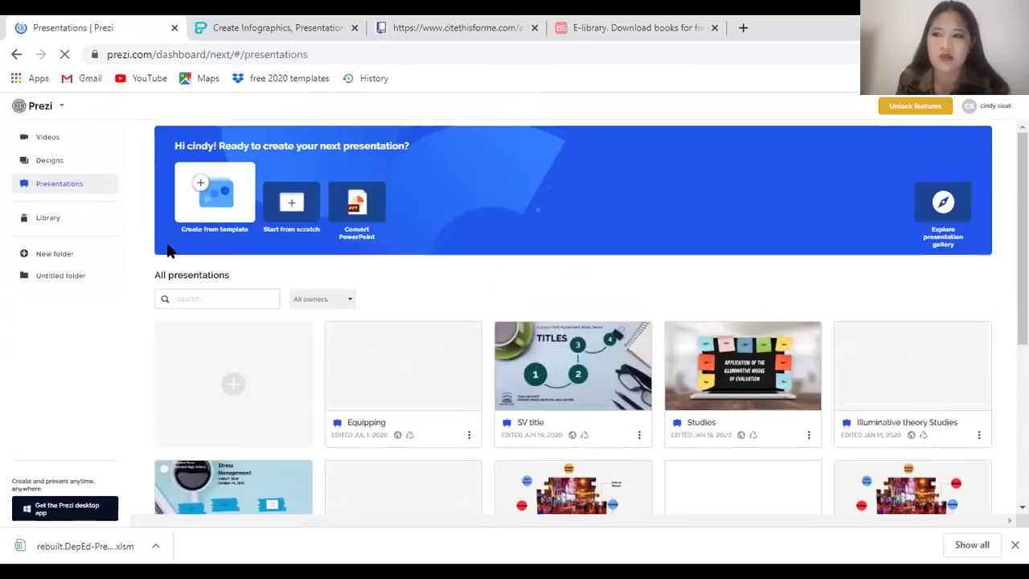
{"action": "left_click", "coordinate": [65, 113]}
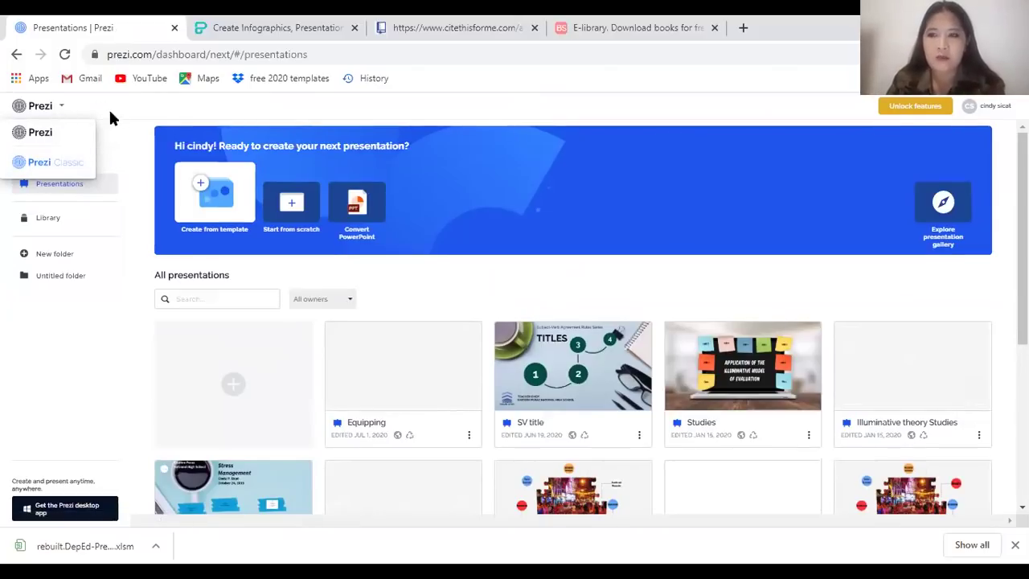
{"action": "left_click", "coordinate": [114, 127]}
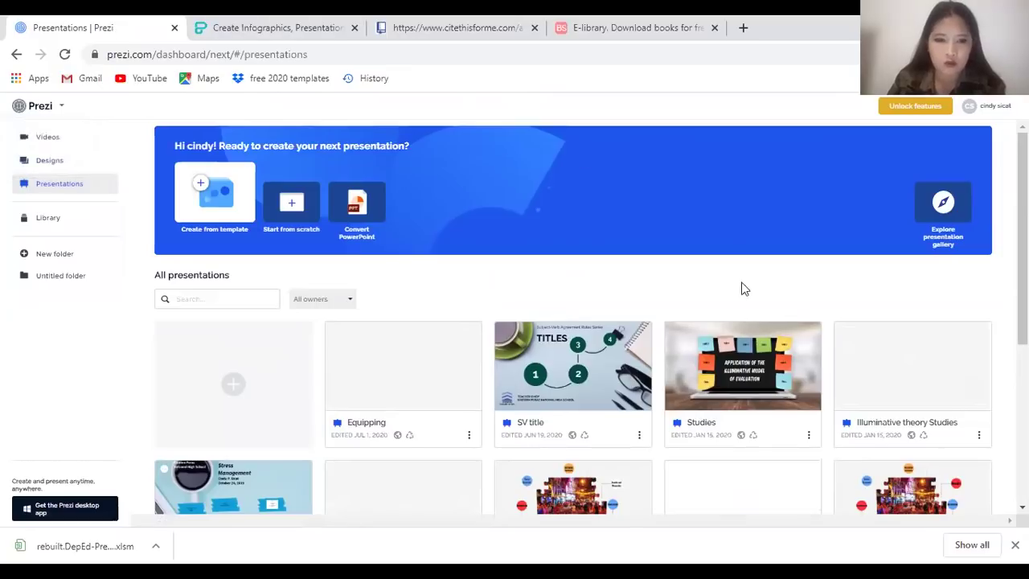
{"action": "left_click", "coordinate": [36, 107]}
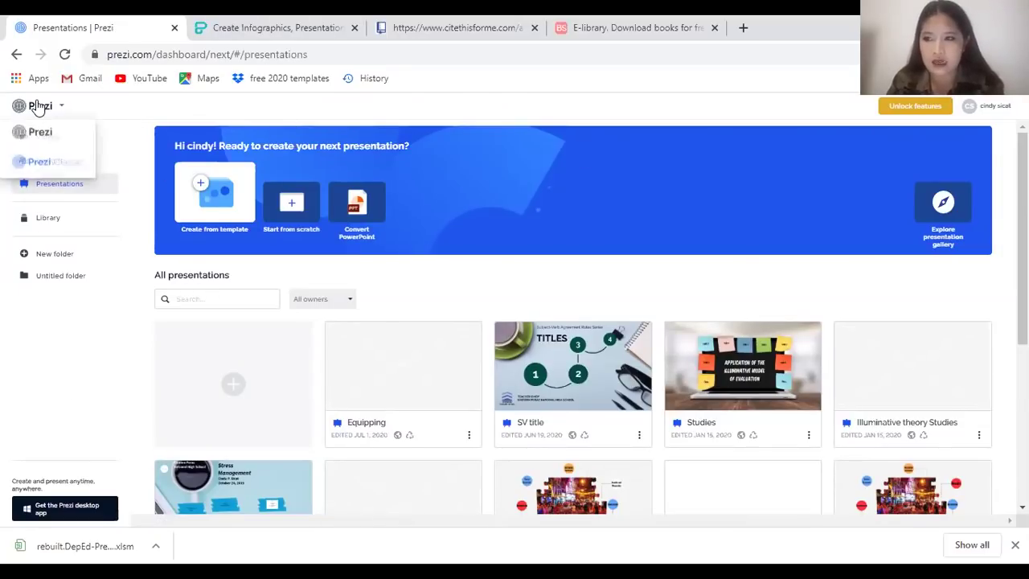
{"action": "left_click", "coordinate": [89, 361]}
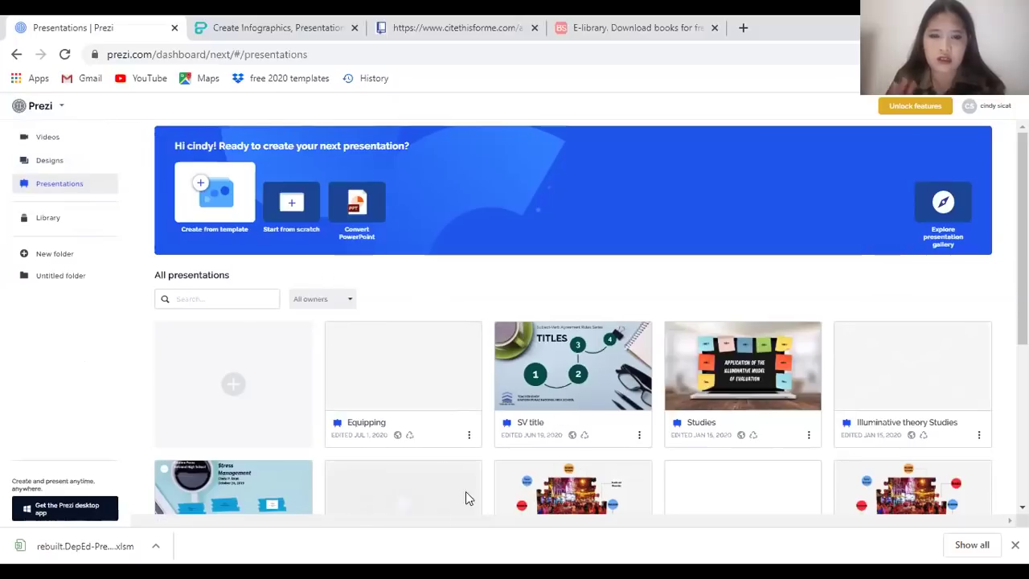
{"action": "scroll", "coordinate": [563, 422], "scroll_direction": "down", "scroll_amount": 1}
{"action": "scroll", "coordinate": [569, 424], "scroll_direction": "down", "scroll_amount": 1}
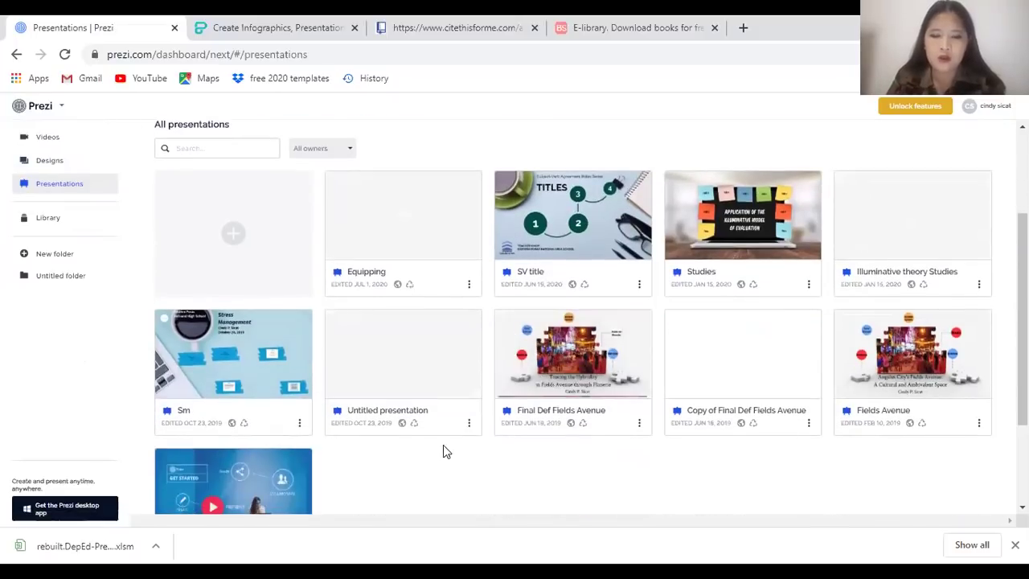
{"action": "scroll", "coordinate": [450, 426], "scroll_direction": "up", "scroll_amount": 2}
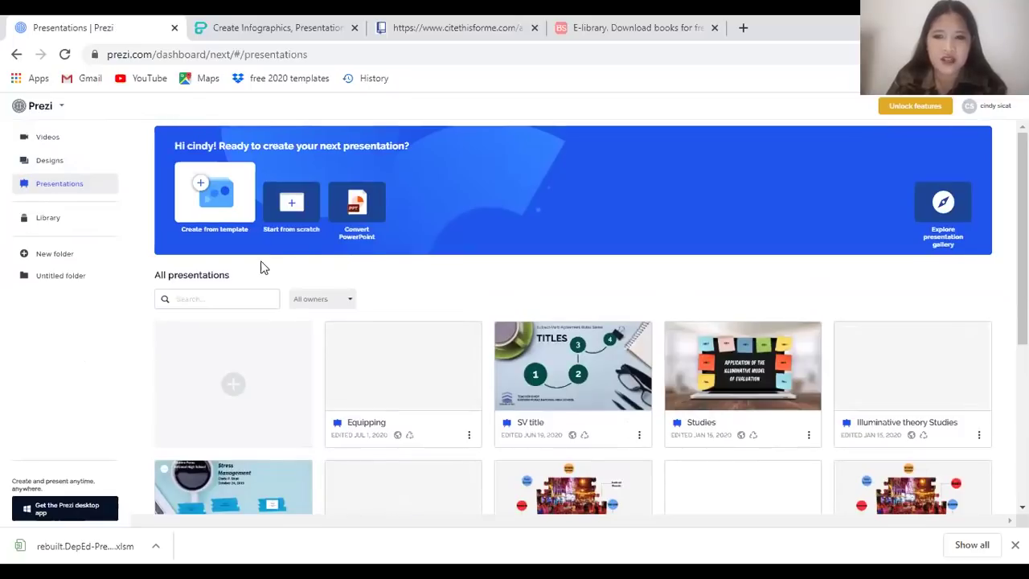
Start a PowerPoint import, return to the dashboard, and open Final Def Fields Avenue for presenting
{"action": "left_click", "coordinate": [378, 217]}
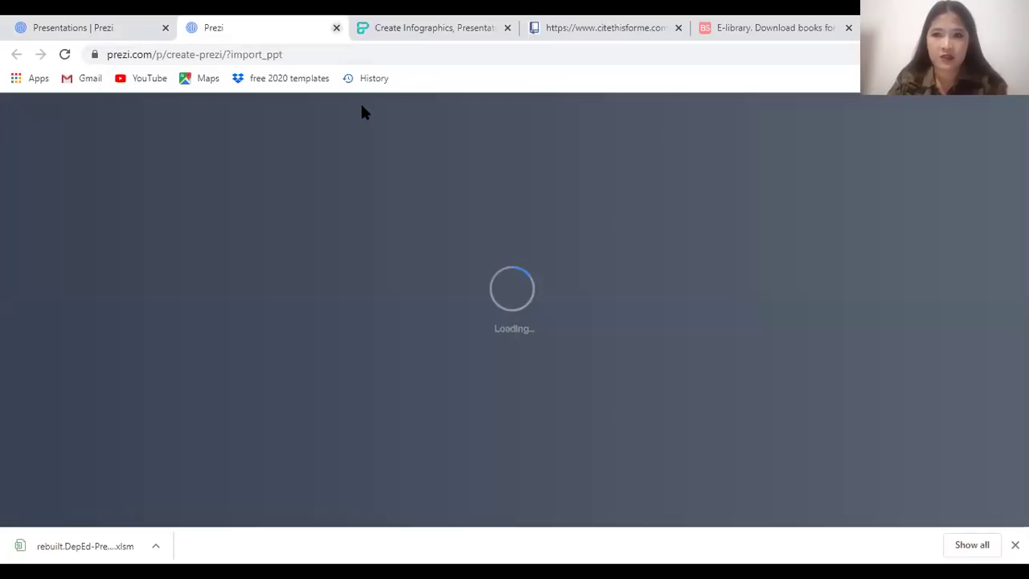
{"action": "left_click", "coordinate": [336, 28]}
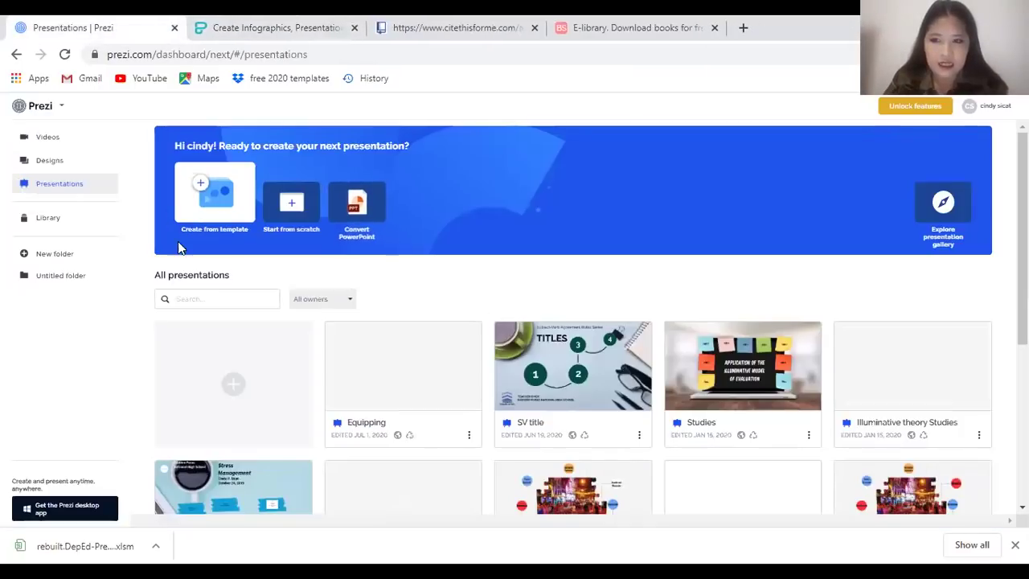
{"action": "scroll", "coordinate": [874, 392], "scroll_direction": "down", "scroll_amount": 1}
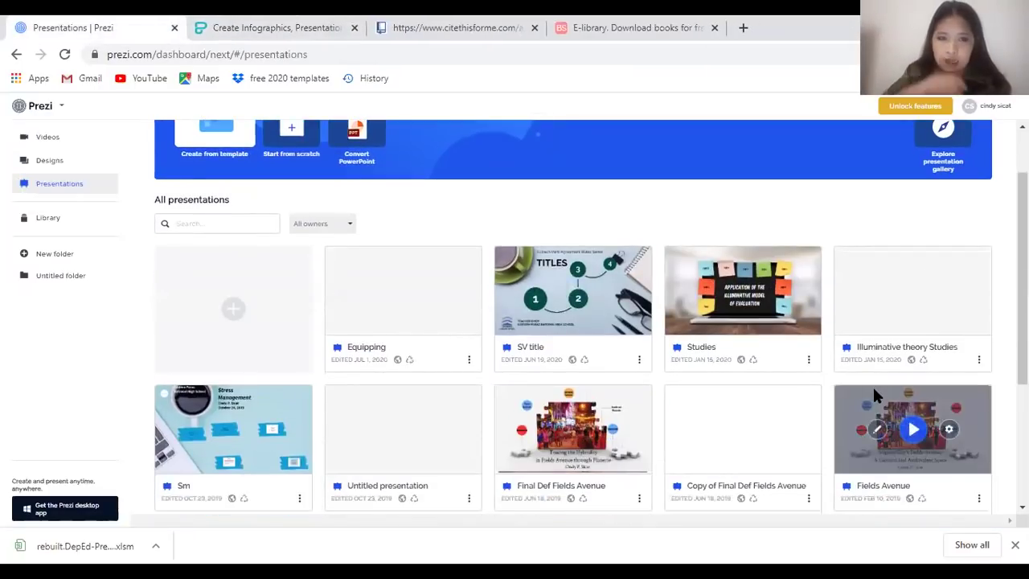
{"action": "scroll", "coordinate": [908, 371], "scroll_direction": "down", "scroll_amount": 2}
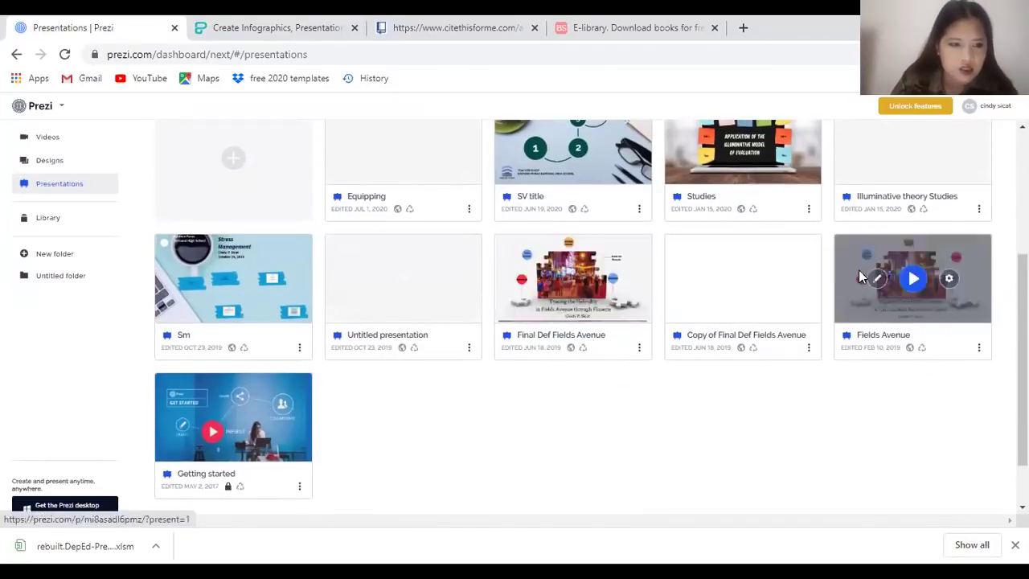
{"action": "left_click", "coordinate": [570, 278]}
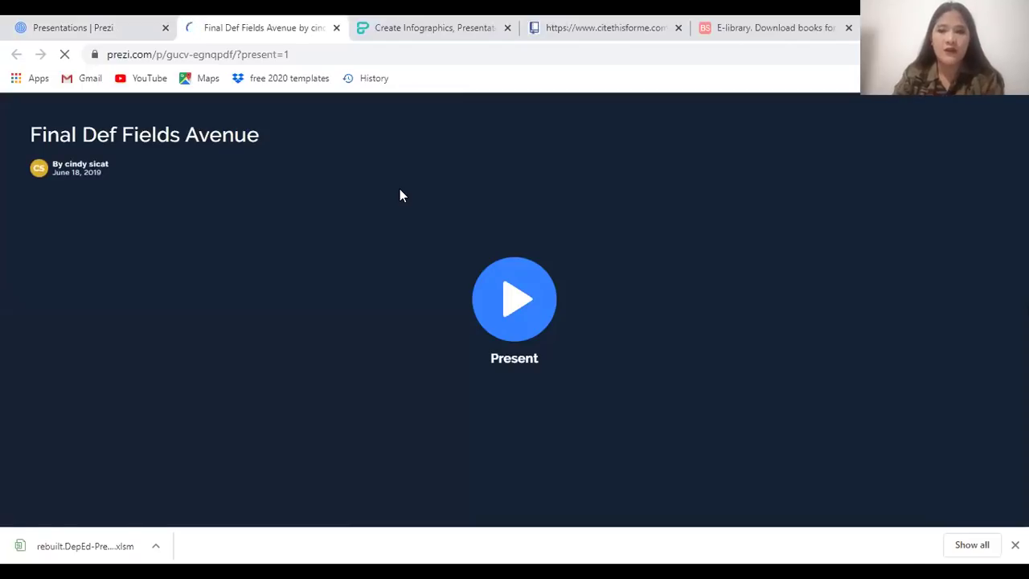
Start presenting and step through Introduction, Rationale, Research Problem and Central Argument
{"action": "left_click", "coordinate": [545, 310]}
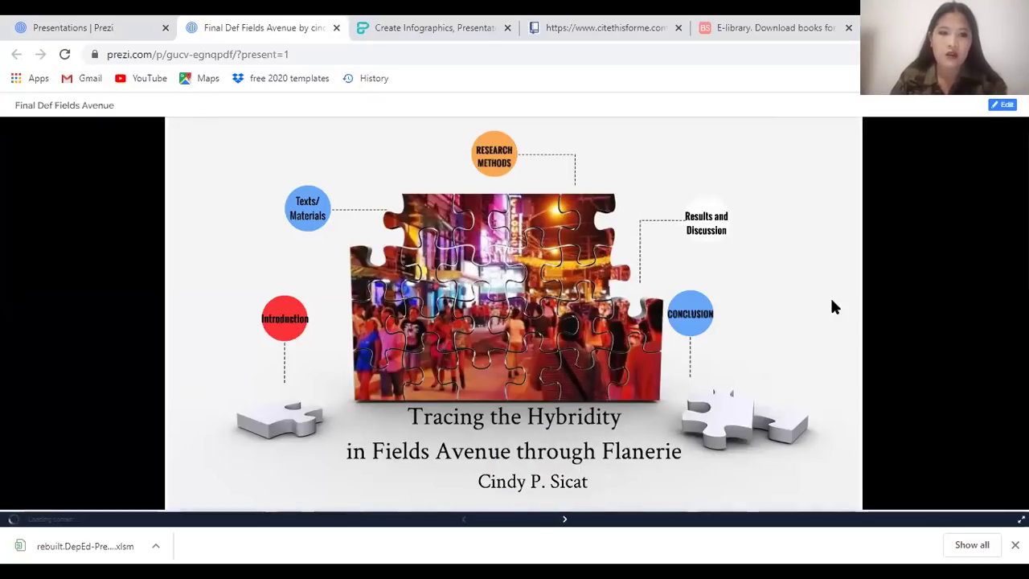
{"action": "key", "text": "Right"}
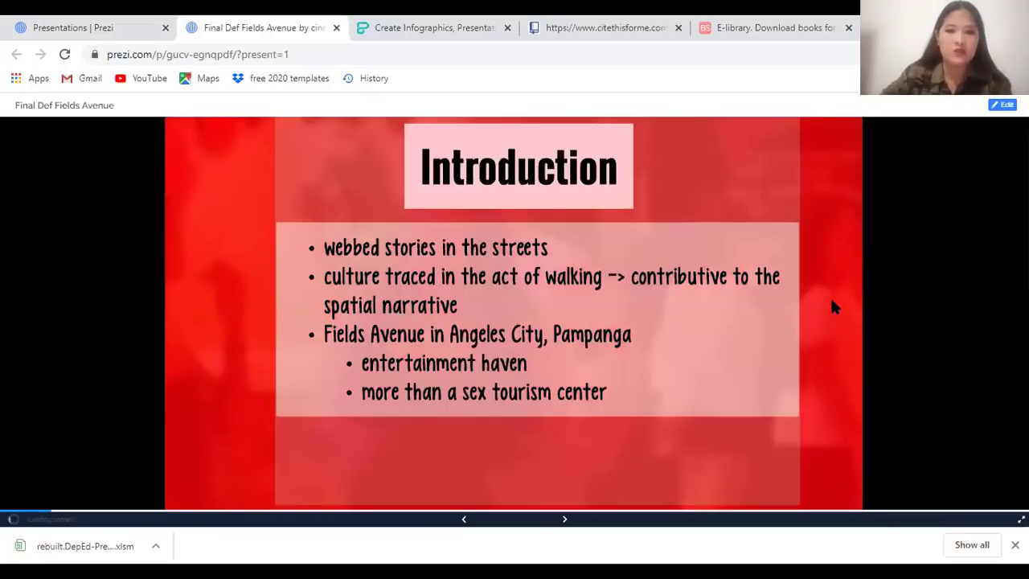
{"action": "key", "text": "Left"}
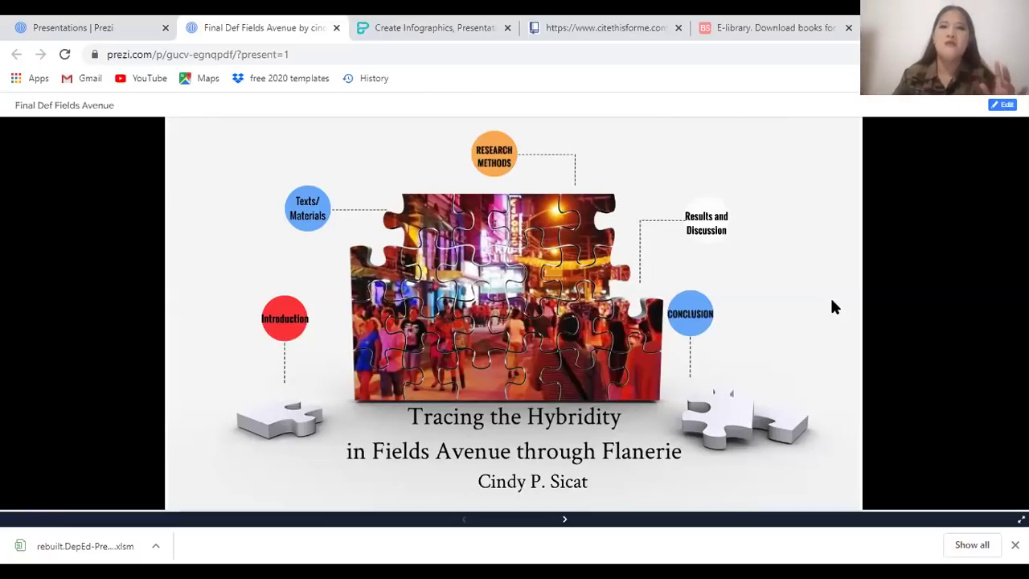
{"action": "key", "text": "Right"}
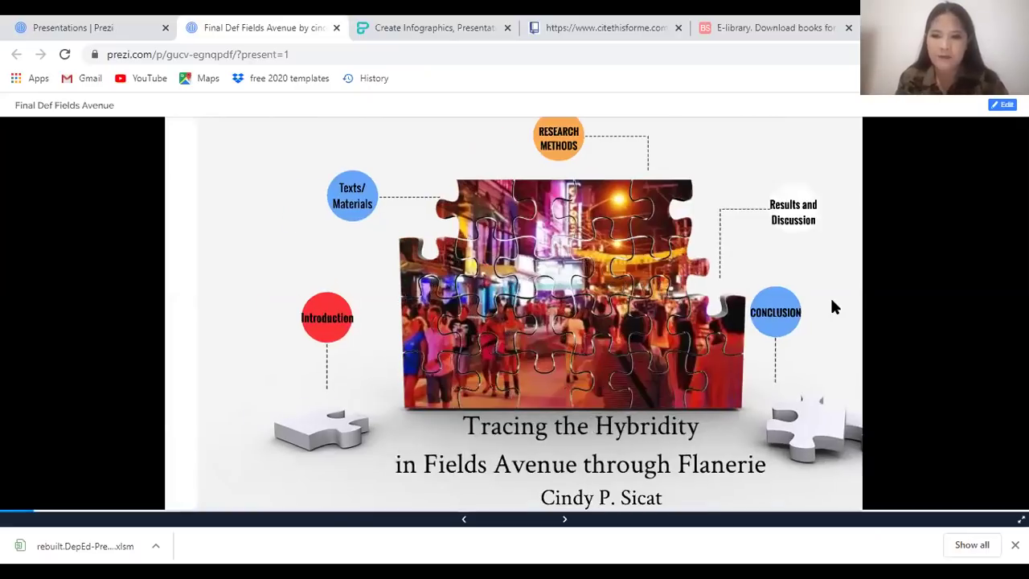
{"action": "key", "text": "Right"}
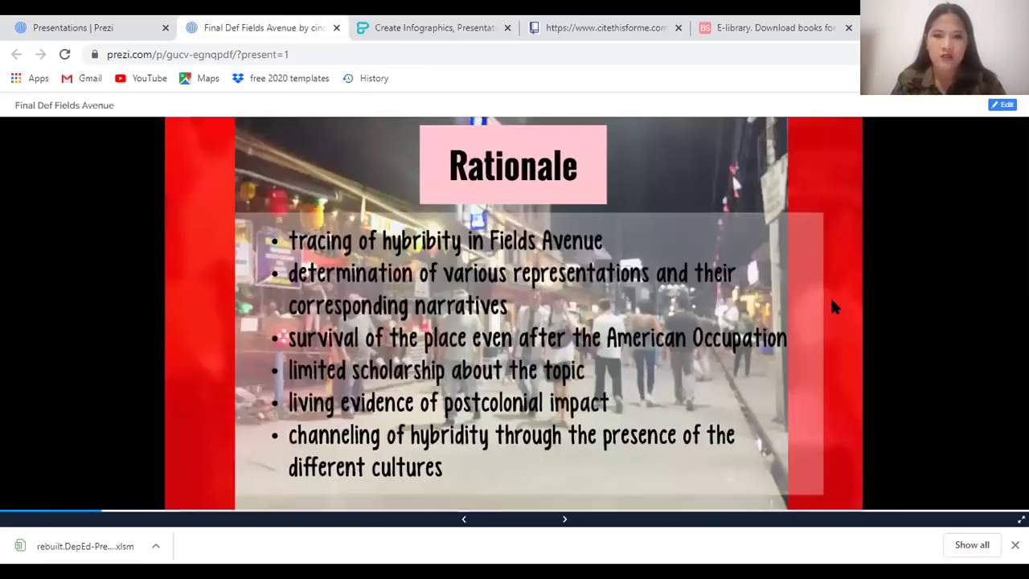
{"action": "key", "text": "Right"}
{"action": "key", "text": "Right"}
{"action": "key", "text": "Right"}
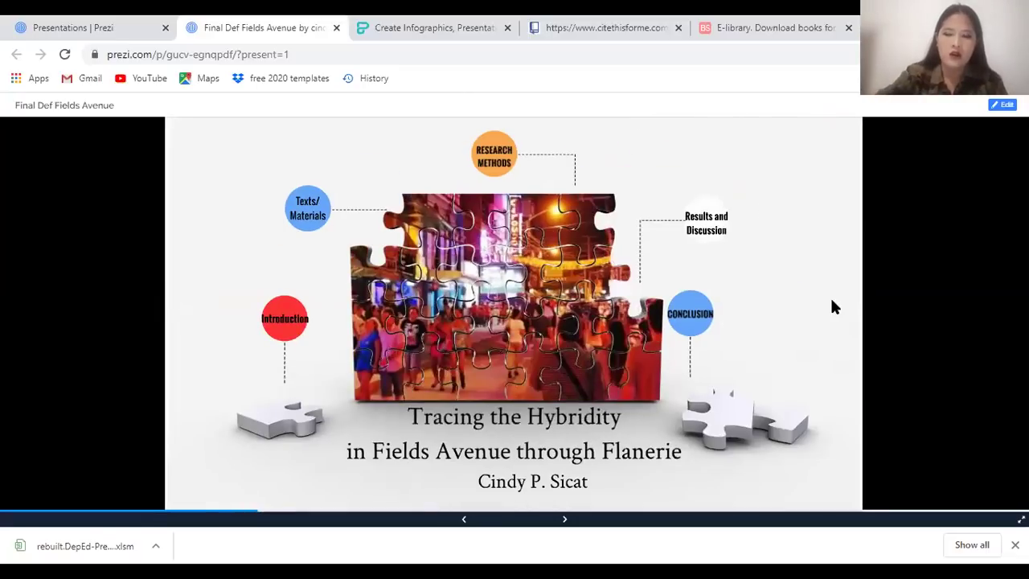
Advance through Texts/Materials, Scope and Limitation, Research Methods, Findings and Results and Discussion
{"action": "key", "text": "Right"}
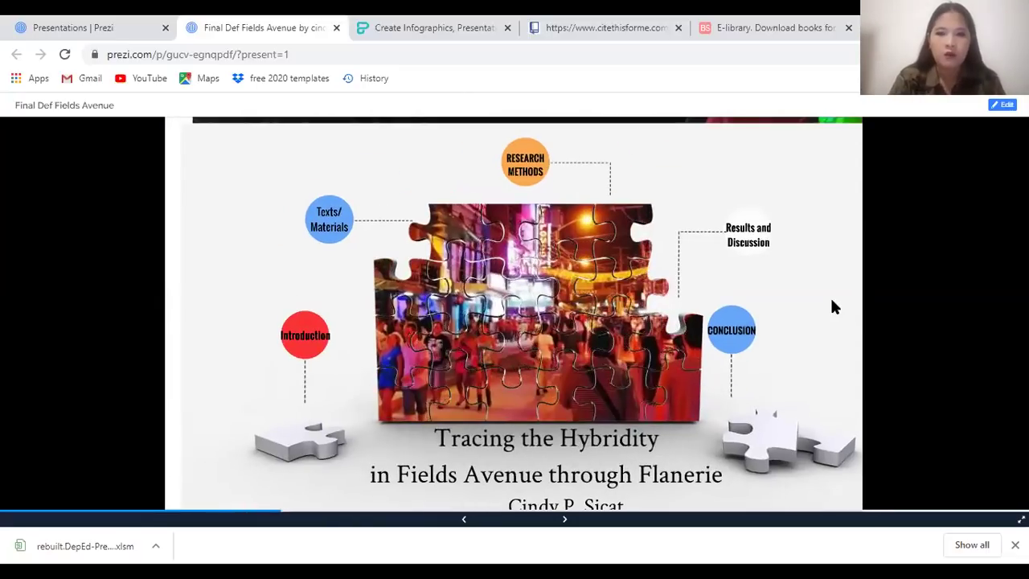
{"action": "key", "text": "Right"}
{"action": "key", "text": "Right"}
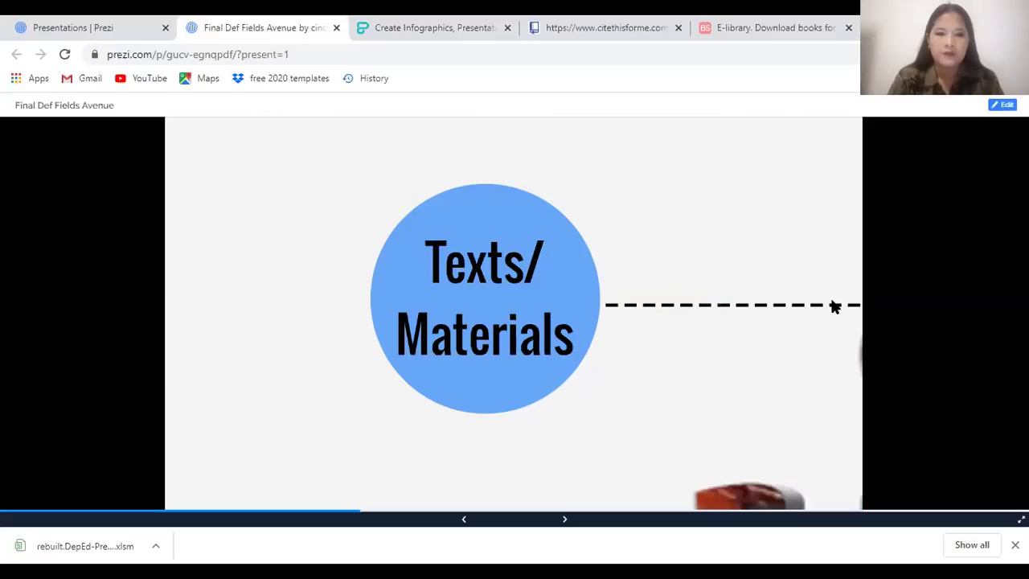
{"action": "key", "text": "Right"}
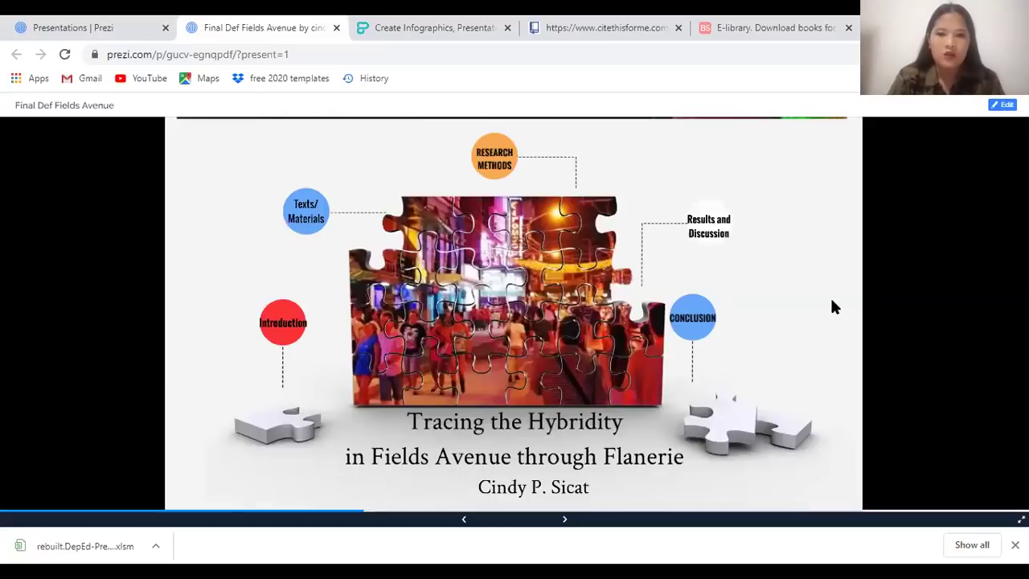
{"action": "key", "text": "Right"}
{"action": "key", "text": "Right"}
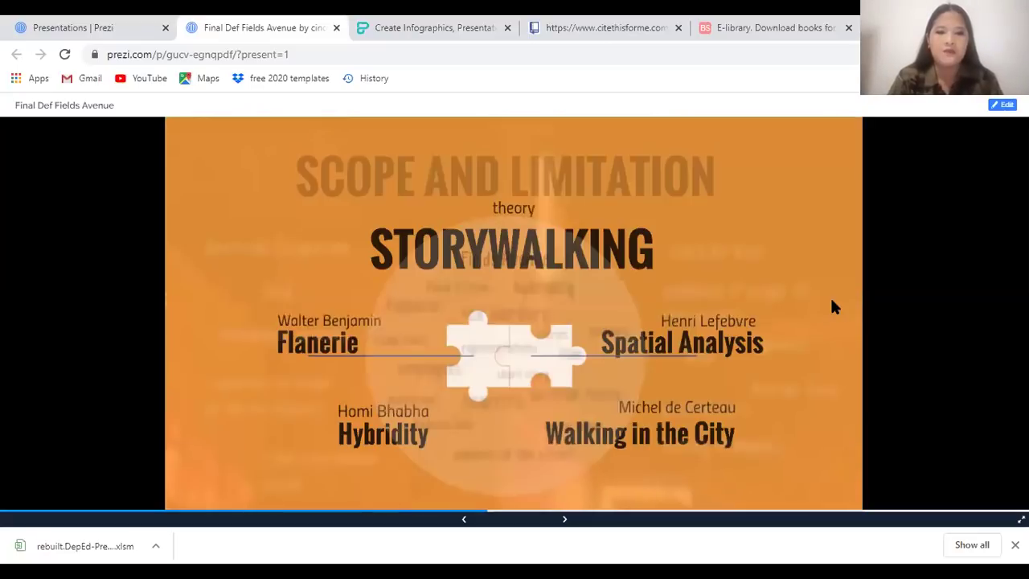
{"action": "key", "text": "Right"}
{"action": "key", "text": "Right"}
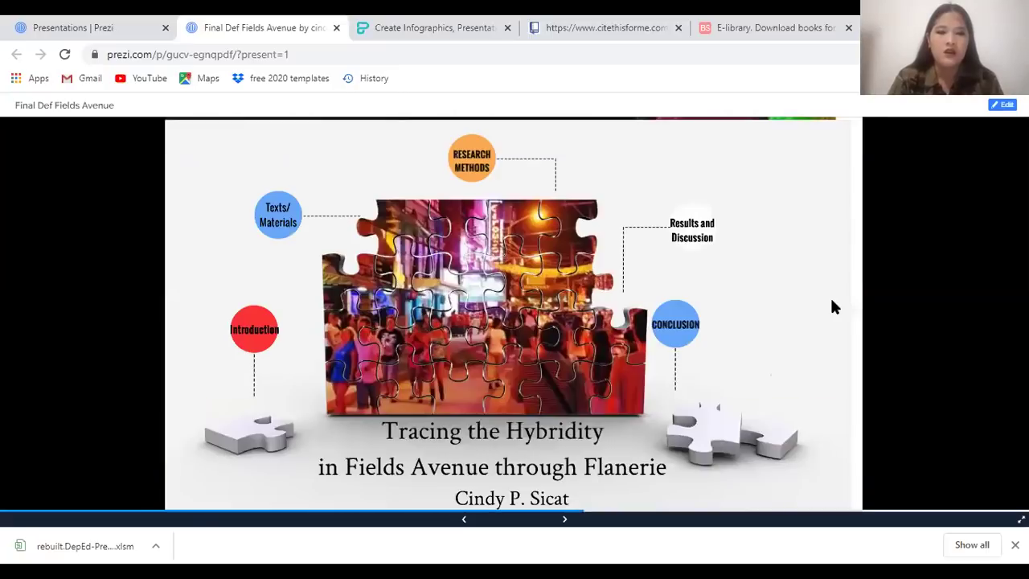
{"action": "key", "text": "Right"}
{"action": "key", "text": "Right"}
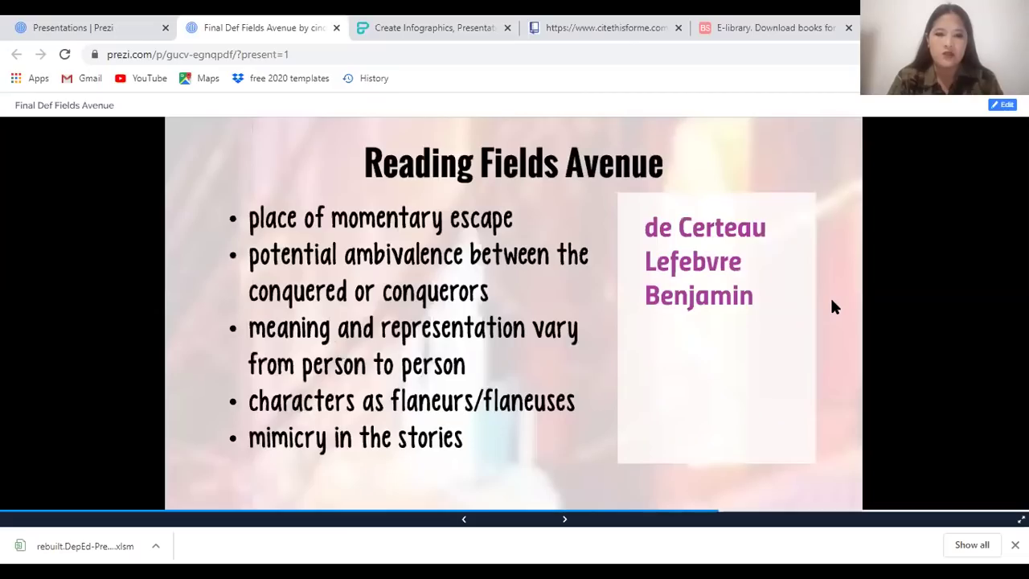
{"action": "key", "text": "Right"}
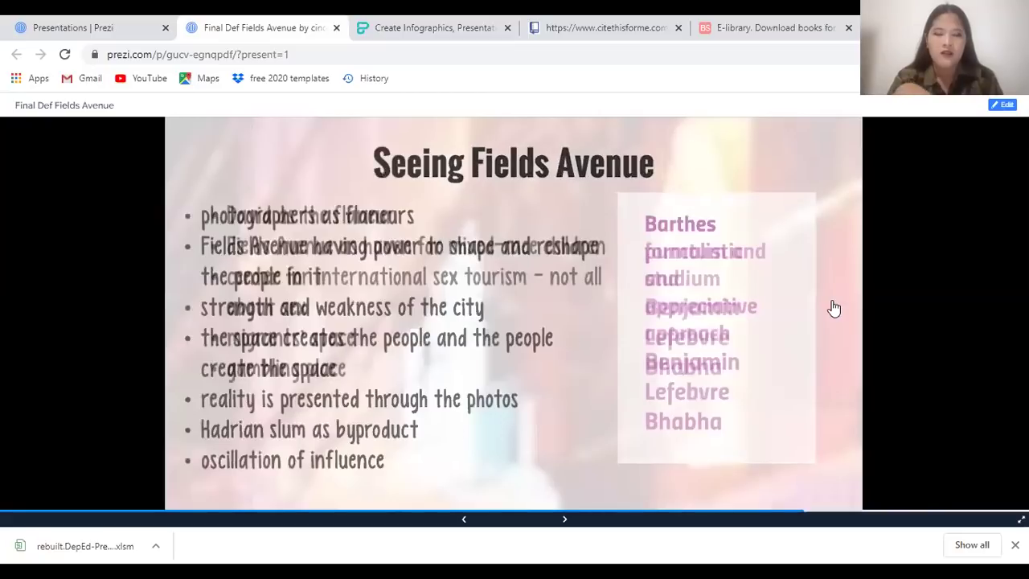
{"action": "key", "text": "Right"}
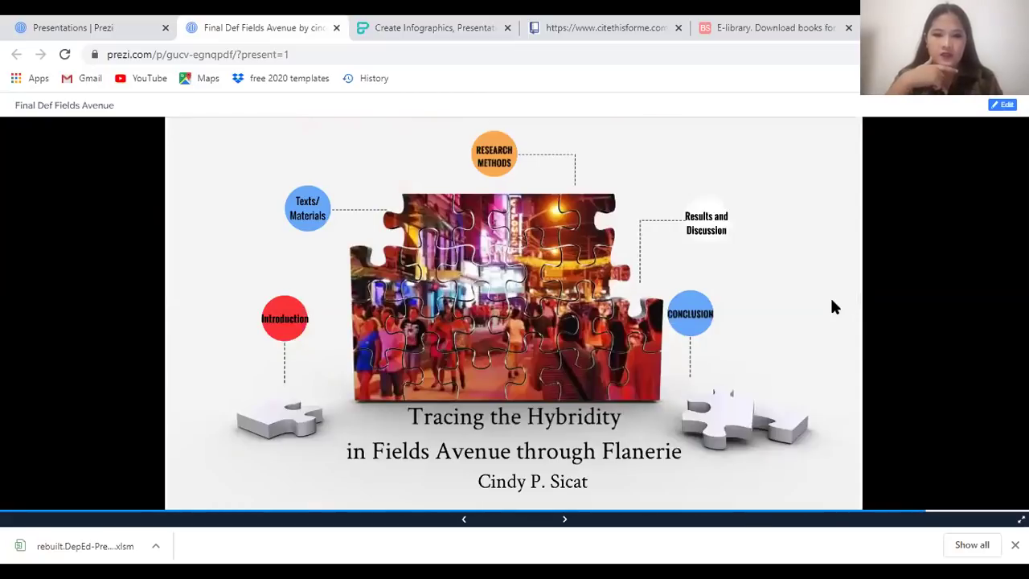
{"action": "key", "text": "Right"}
{"action": "key", "text": "Right"}
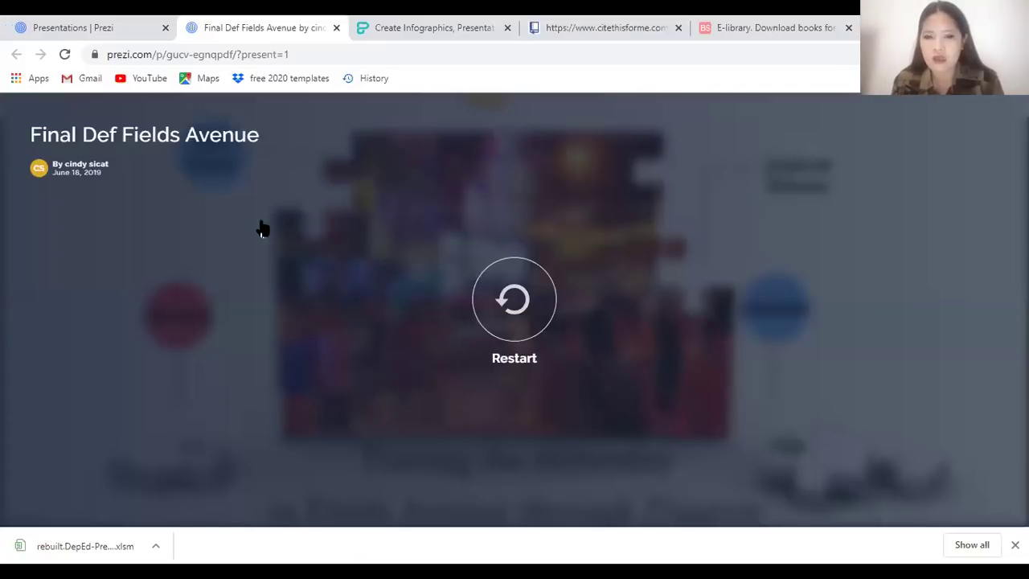
Close the presentation tab with Ctrl+W and switch the dashboard to the Videos section
{"action": "key", "text": "ctrl+w"}
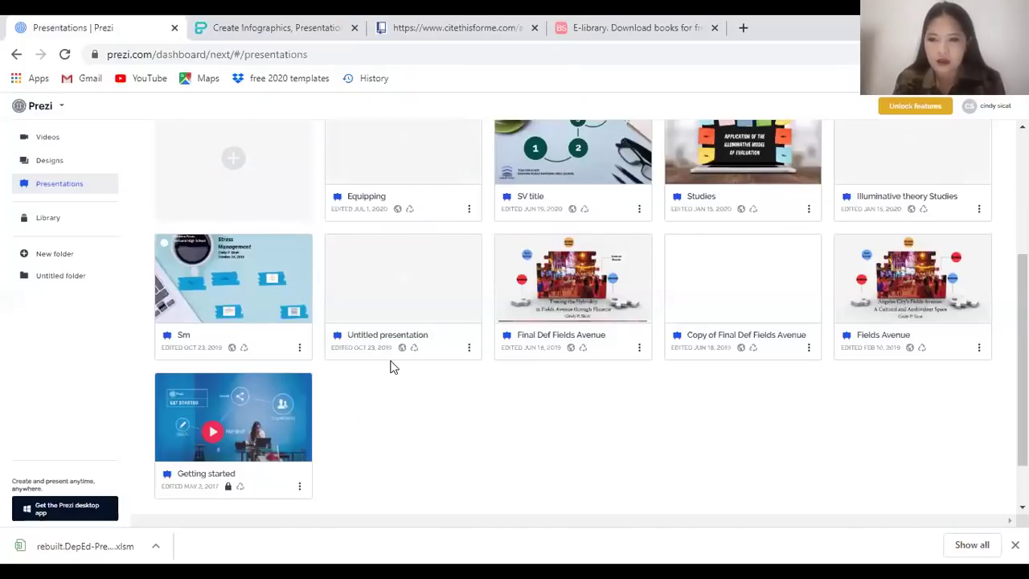
{"action": "scroll", "coordinate": [310, 315], "scroll_direction": "up", "scroll_amount": 3}
{"action": "scroll", "coordinate": [224, 426], "scroll_direction": "down", "scroll_amount": 4}
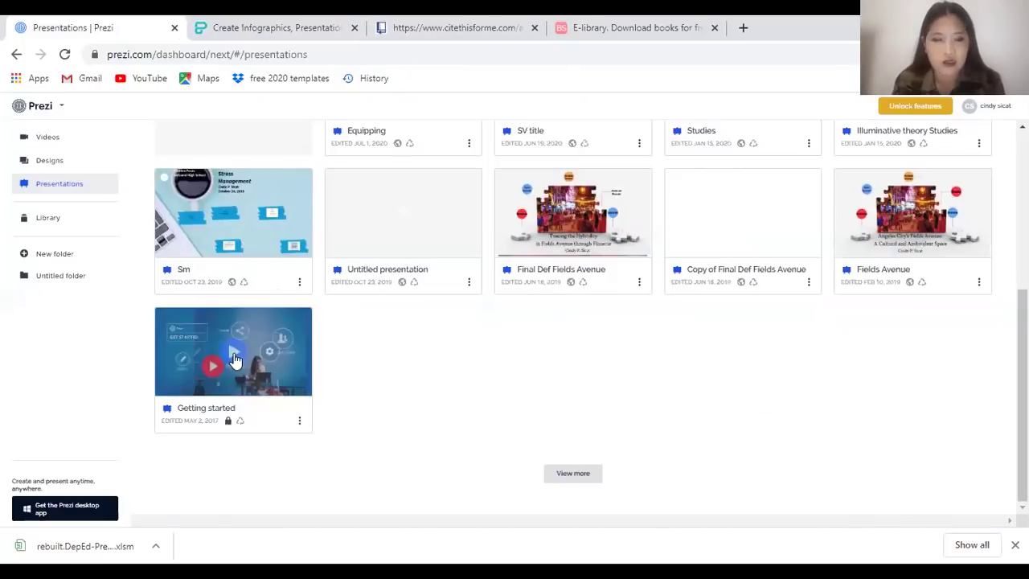
{"action": "mouse_move", "coordinate": [235, 359]}
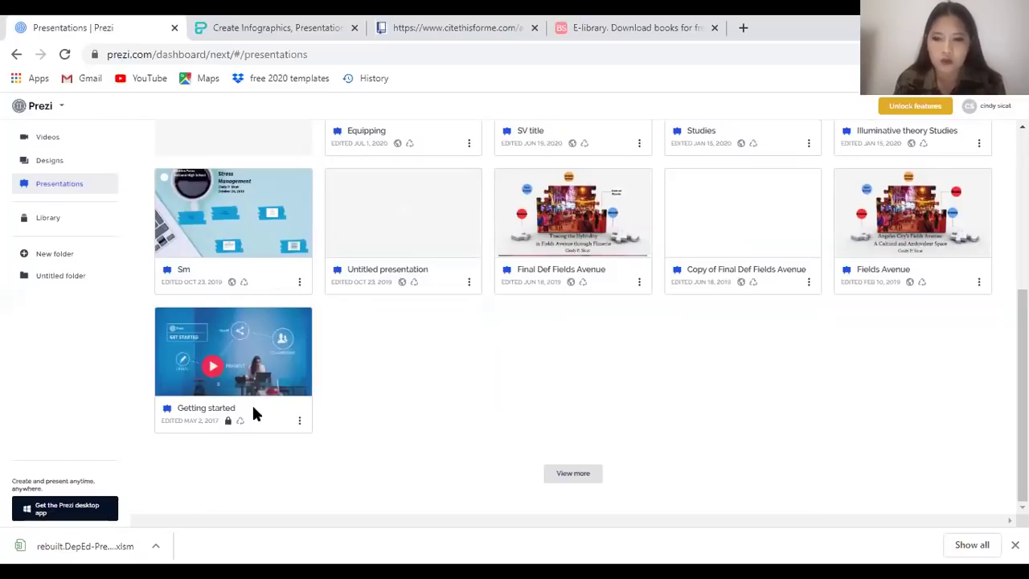
{"action": "scroll", "coordinate": [215, 213], "scroll_direction": "up", "scroll_amount": 5}
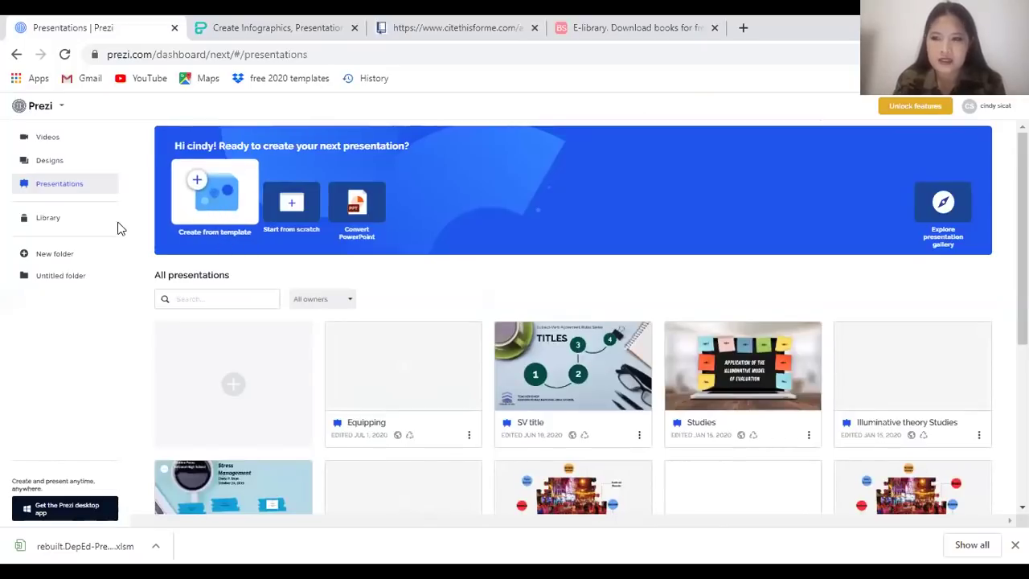
{"action": "left_click", "coordinate": [59, 139]}
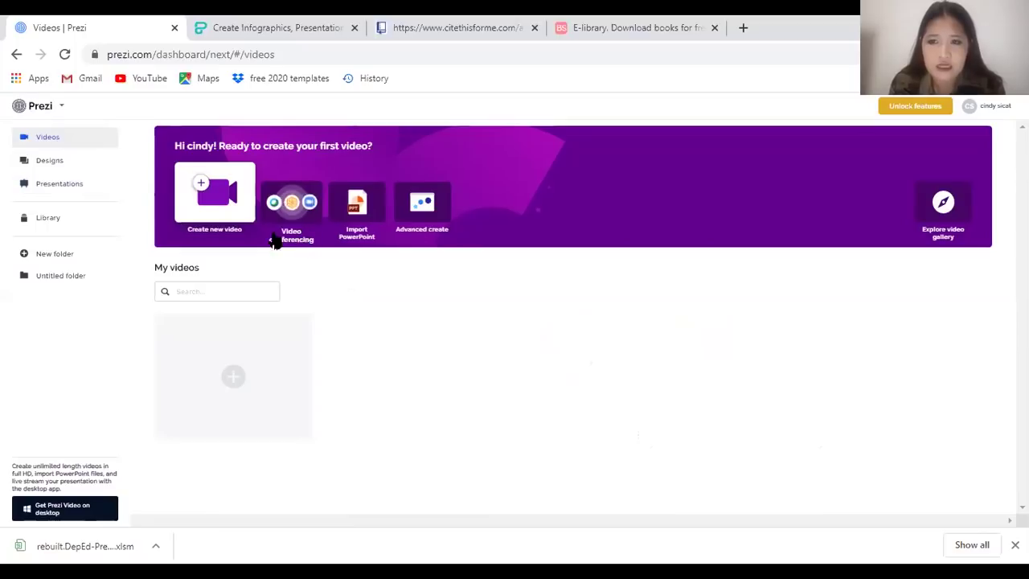
{"action": "left_click", "coordinate": [426, 219]}
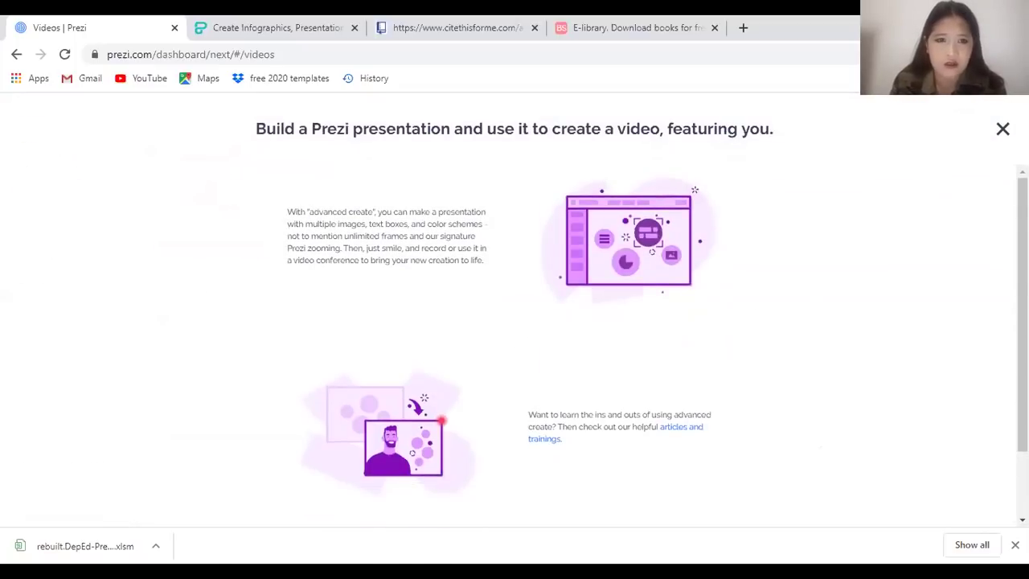
{"action": "scroll", "coordinate": [702, 273], "scroll_direction": "down", "scroll_amount": 1}
{"action": "scroll", "coordinate": [994, 182], "scroll_direction": "up", "scroll_amount": 1}
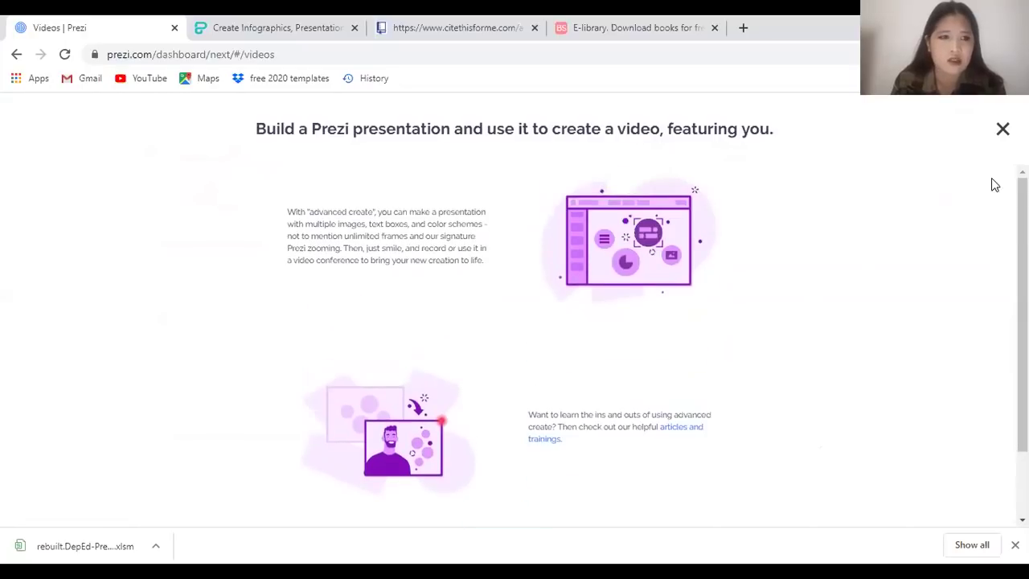
{"action": "key", "text": "Escape"}
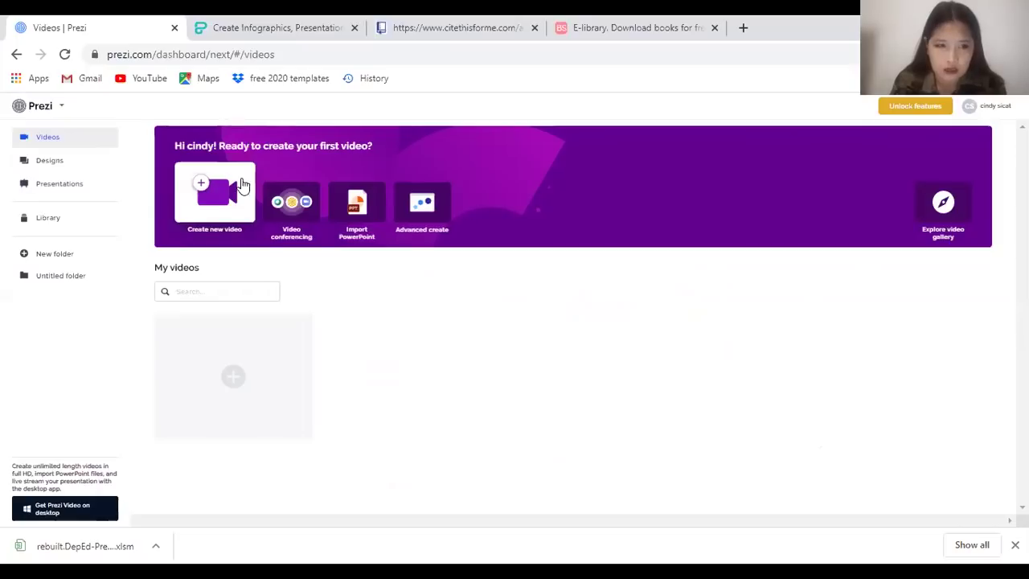
{"action": "left_click", "coordinate": [280, 216]}
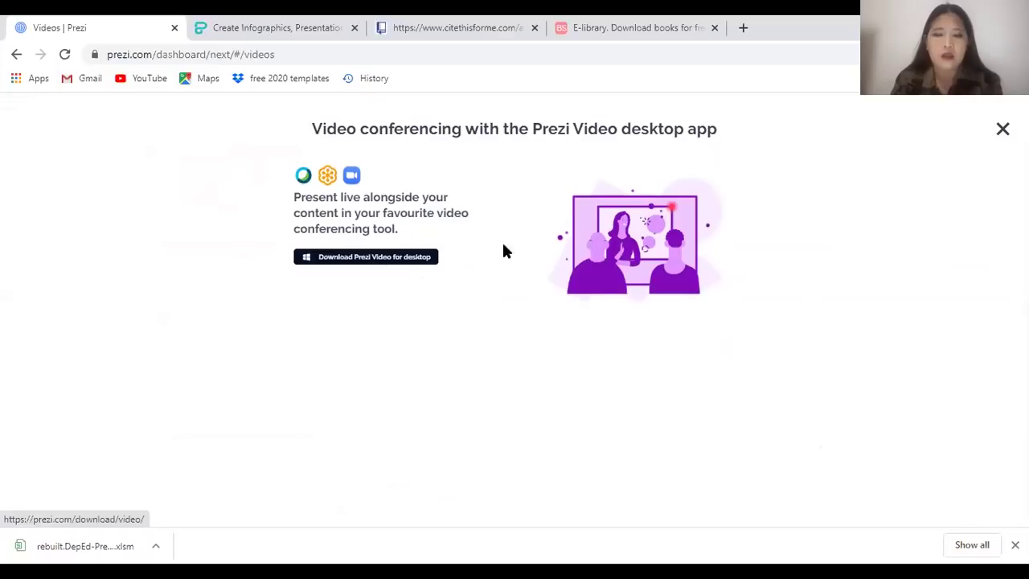
{"action": "left_click", "coordinate": [1001, 133]}
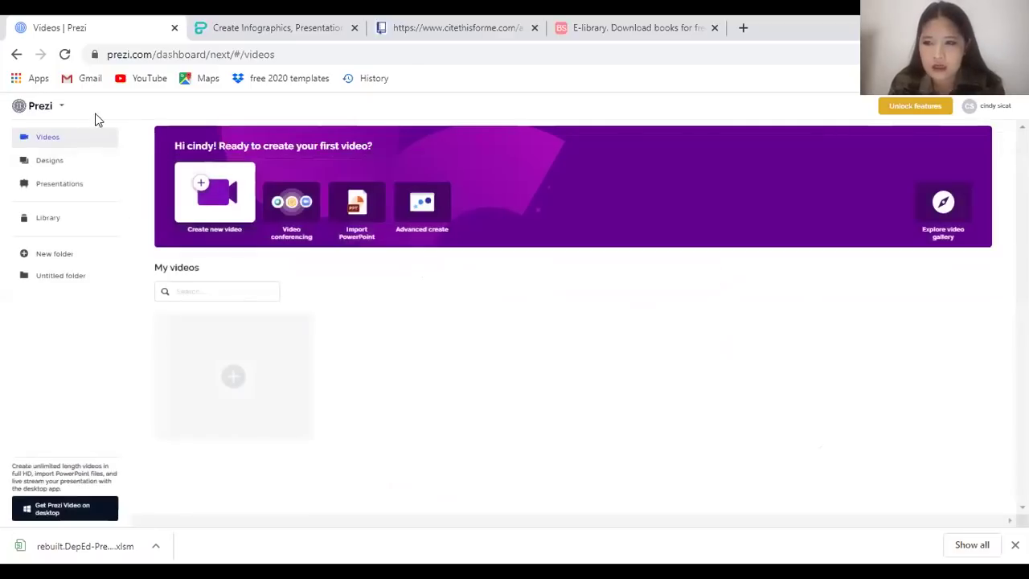
Open the UCSP design from the Designs section in the Prezi Design editor
{"action": "left_click", "coordinate": [48, 161]}
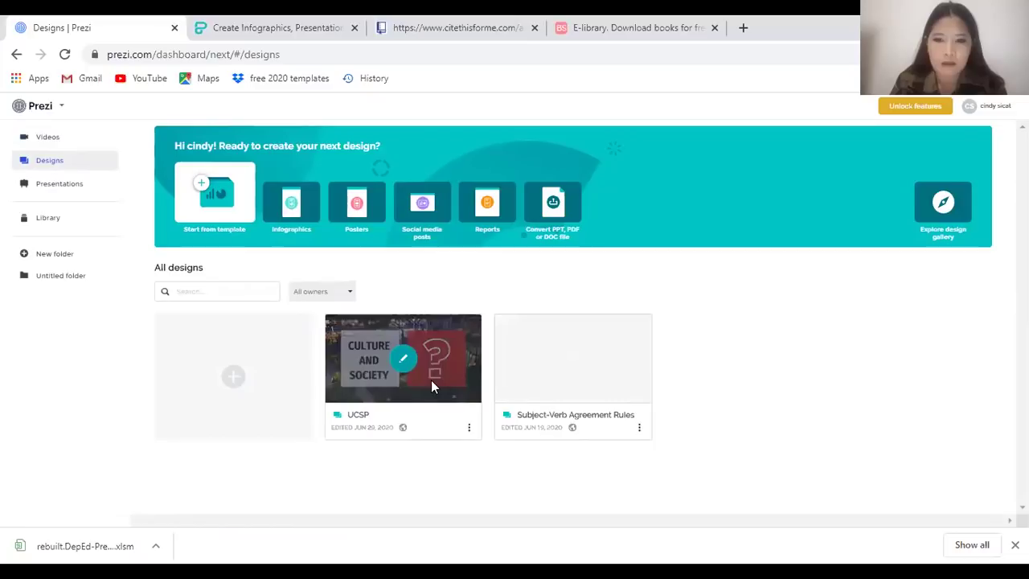
{"action": "left_click", "coordinate": [408, 358]}
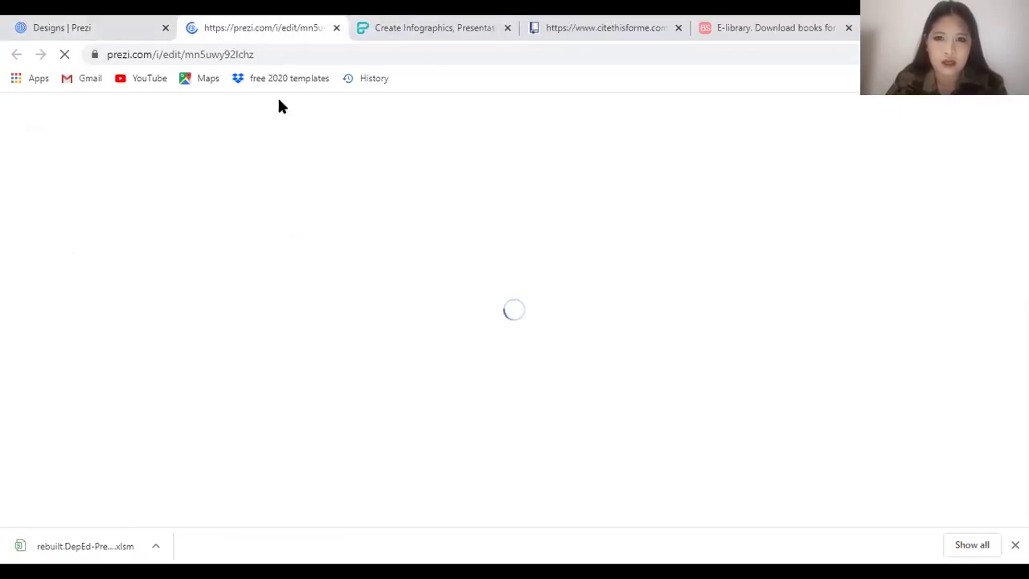
{"action": "left_click", "coordinate": [50, 24]}
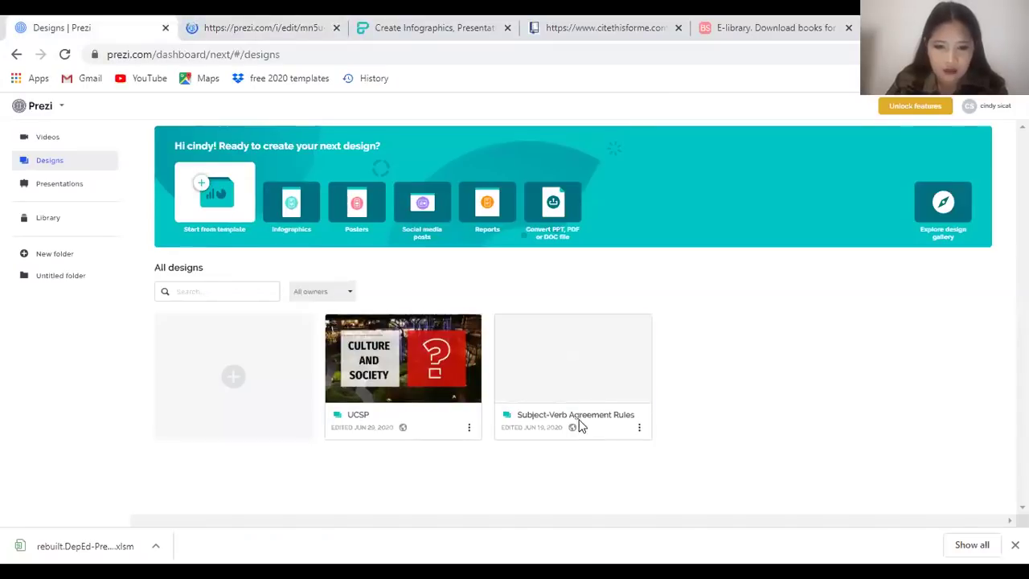
{"action": "mouse_move", "coordinate": [588, 366]}
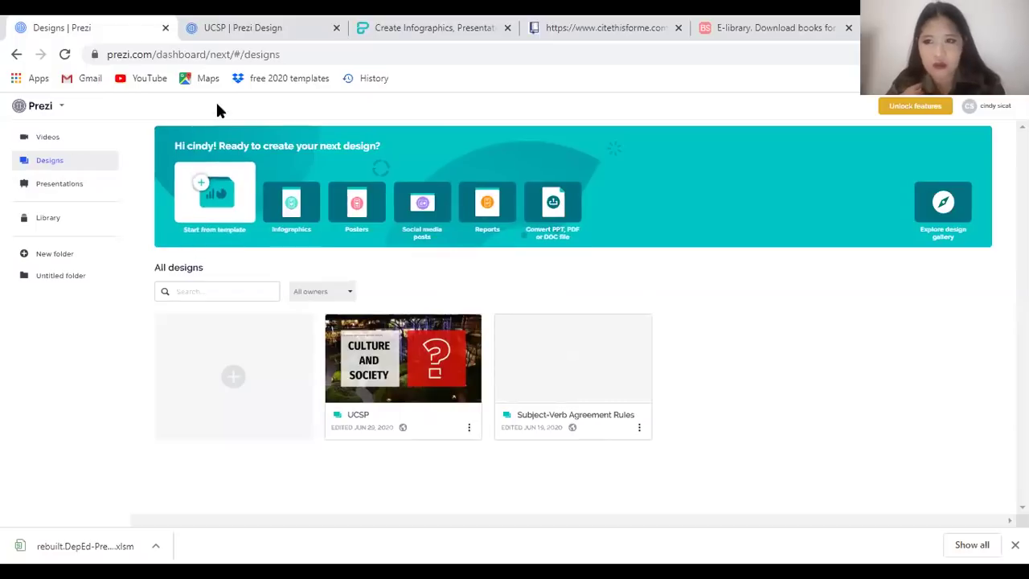
{"action": "left_click", "coordinate": [243, 29]}
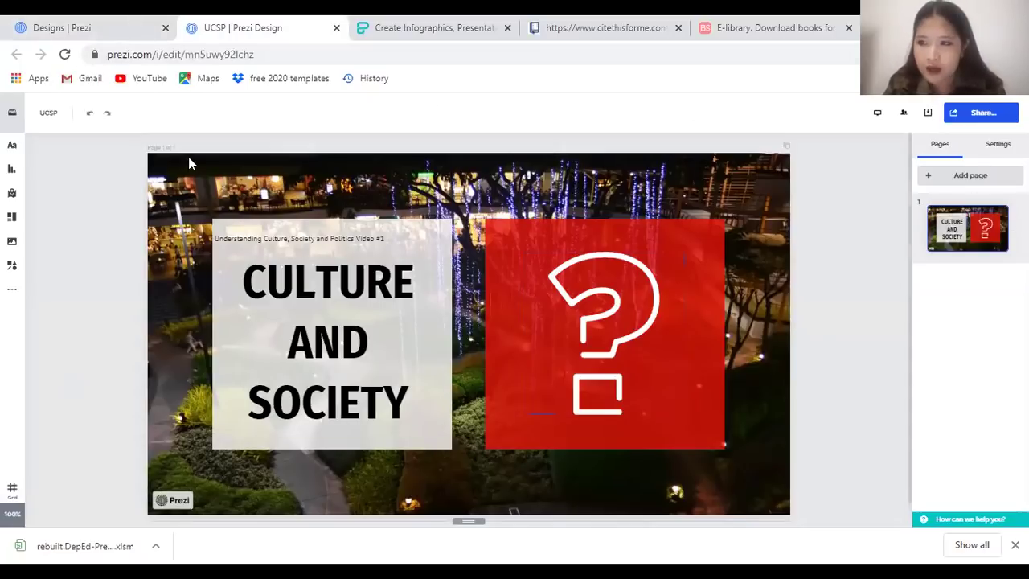
Go back to the designs dashboard and reopen the UCSP design
{"action": "left_click", "coordinate": [11, 119]}
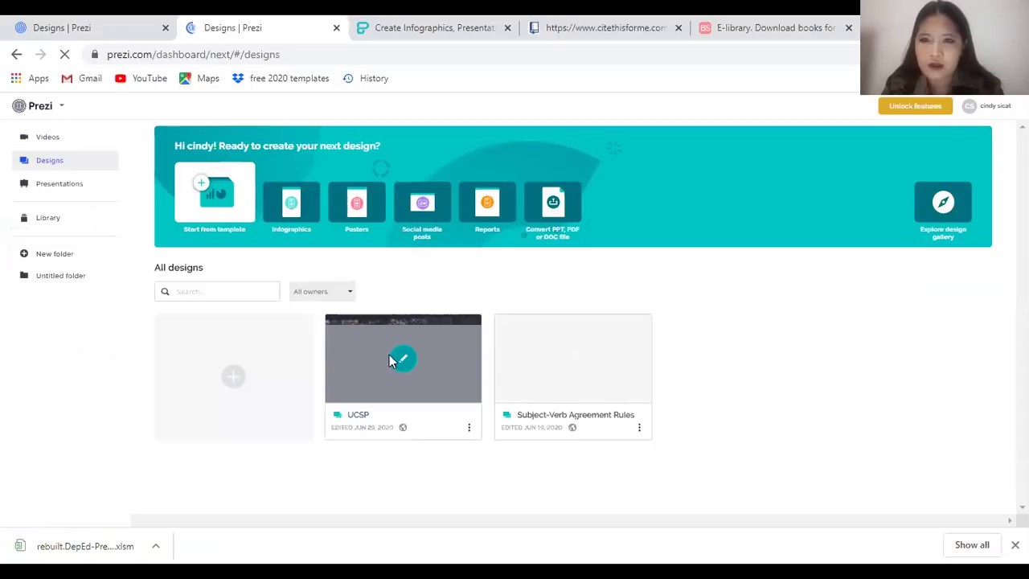
{"action": "mouse_move", "coordinate": [421, 381]}
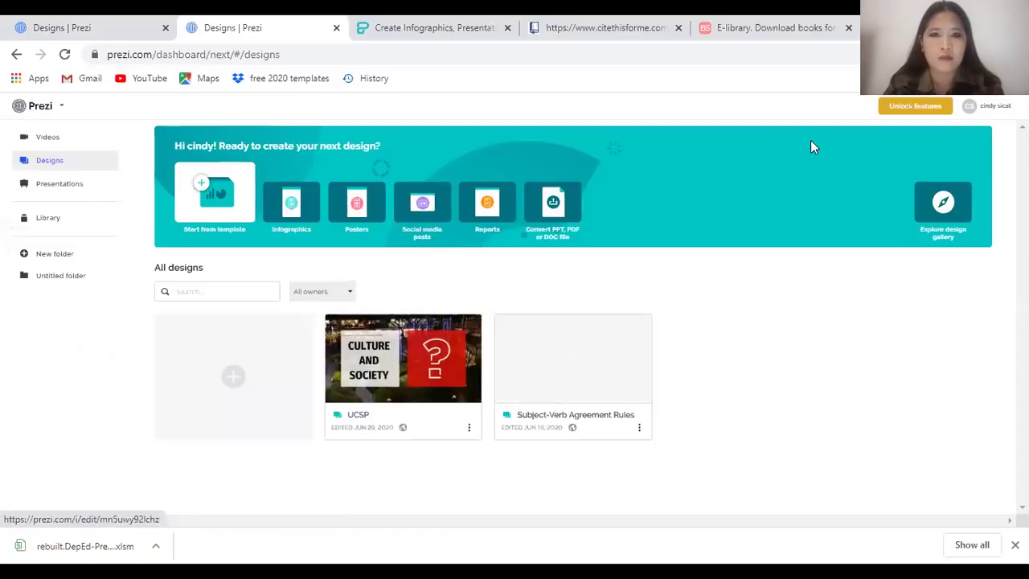
{"action": "left_click", "coordinate": [394, 369]}
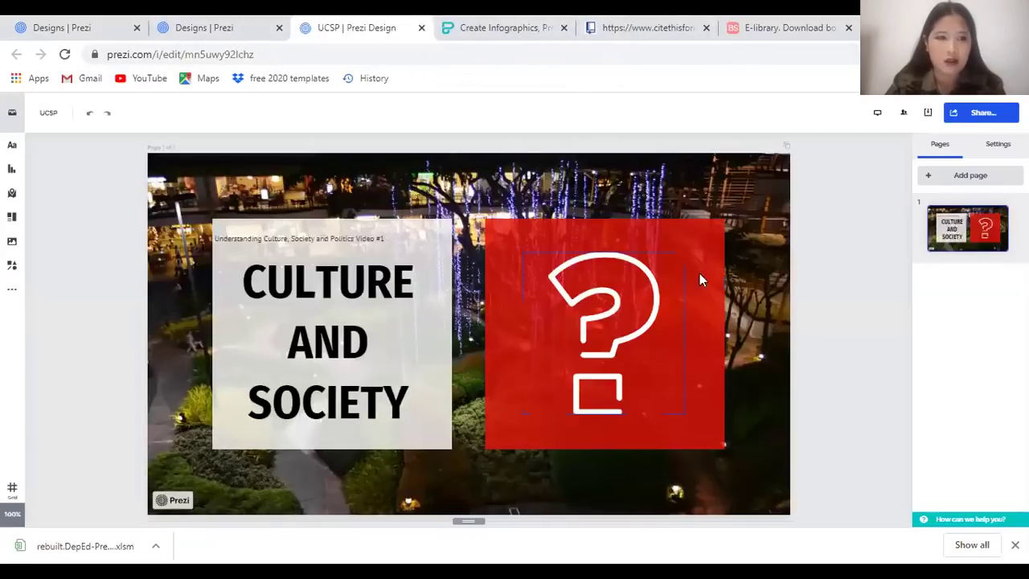
Review the UCSP design's privacy settings, then bring up its download options
{"action": "left_click", "coordinate": [974, 116]}
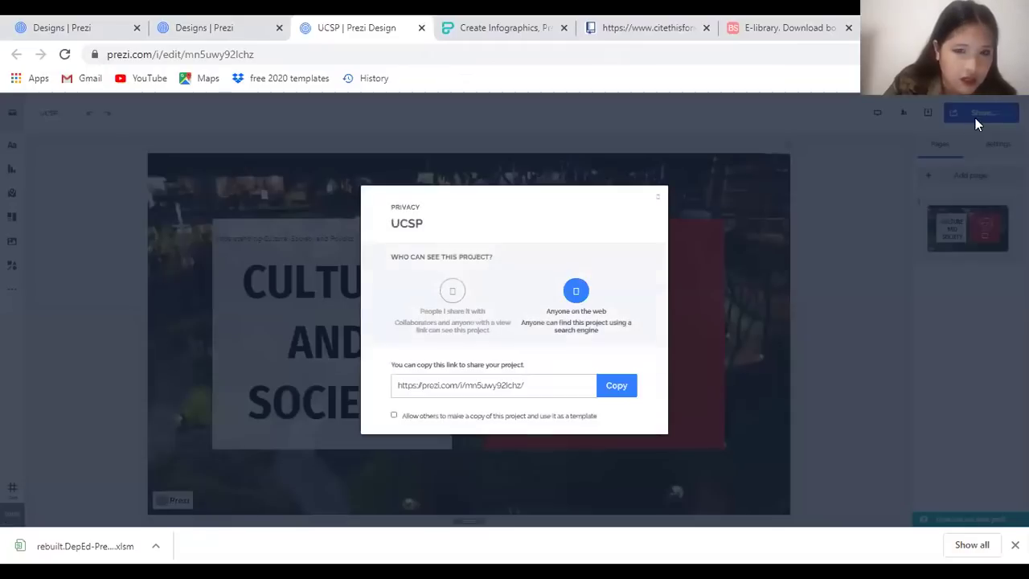
{"action": "left_click", "coordinate": [404, 332]}
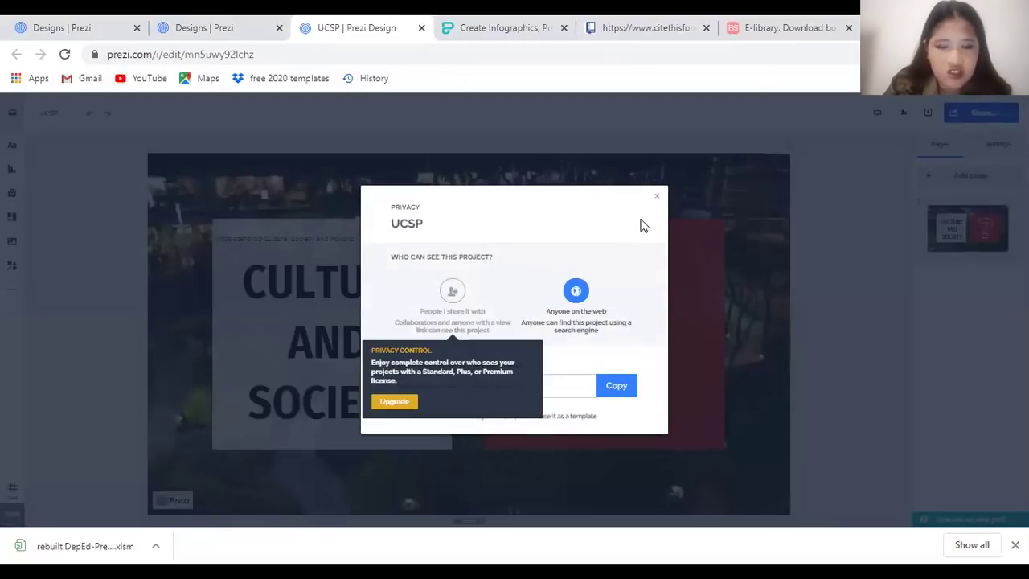
{"action": "left_click", "coordinate": [656, 198]}
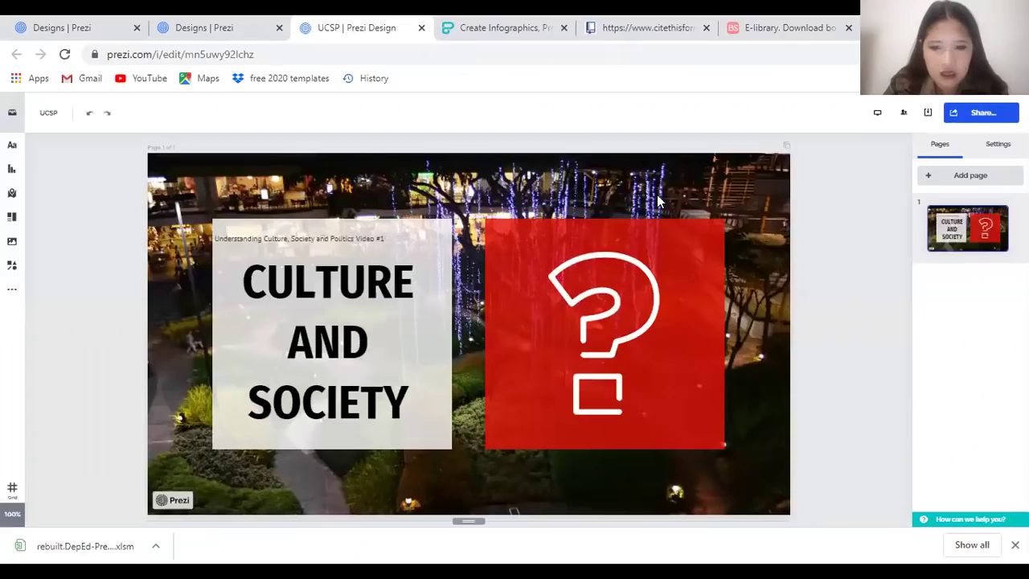
{"action": "left_click", "coordinate": [928, 114]}
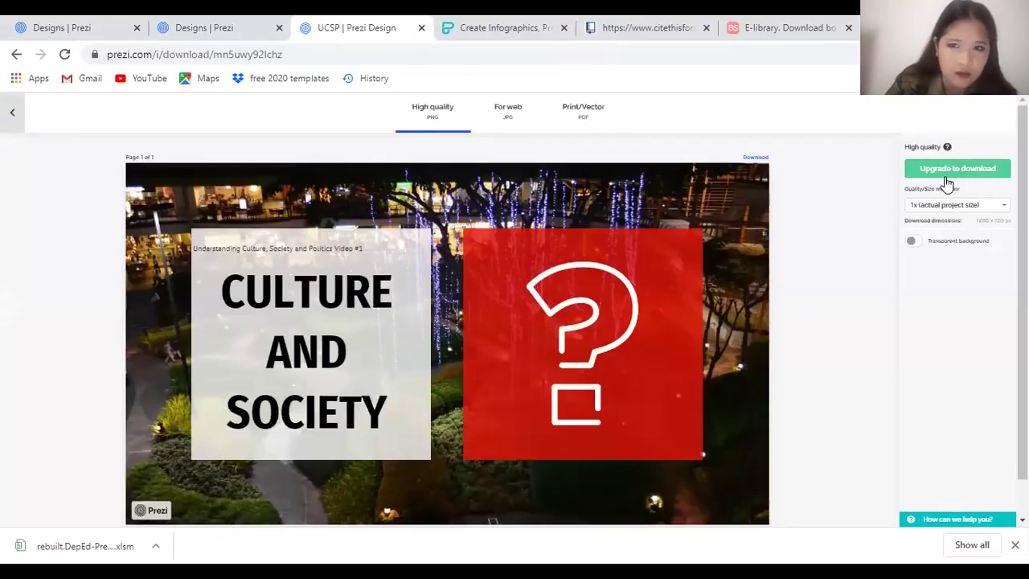
Compare the For web JPG and Print/Vector PDF formats, attempt a download, and dismiss the Prezi Plus offer
{"action": "left_click", "coordinate": [495, 123]}
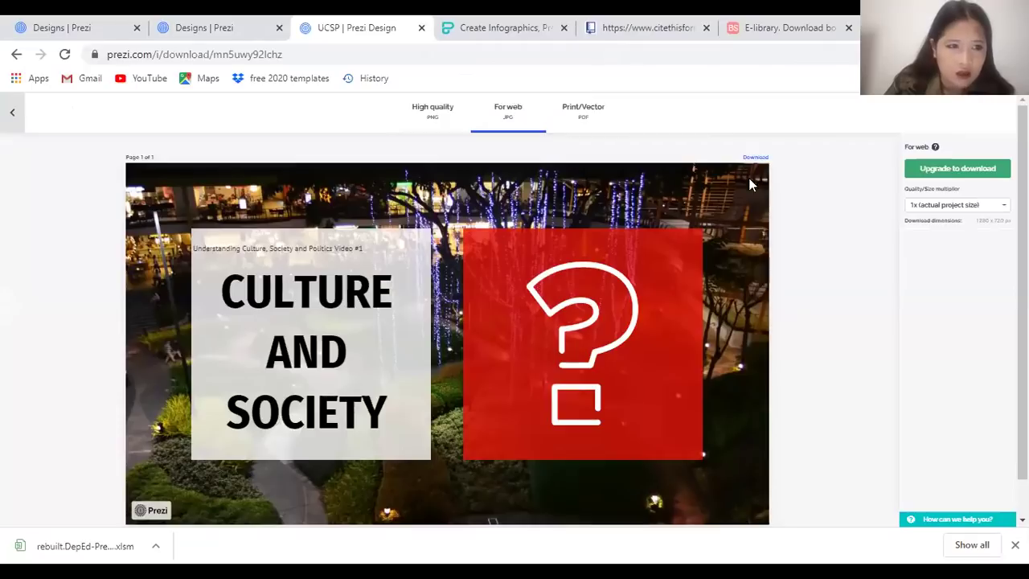
{"action": "left_click", "coordinate": [592, 127]}
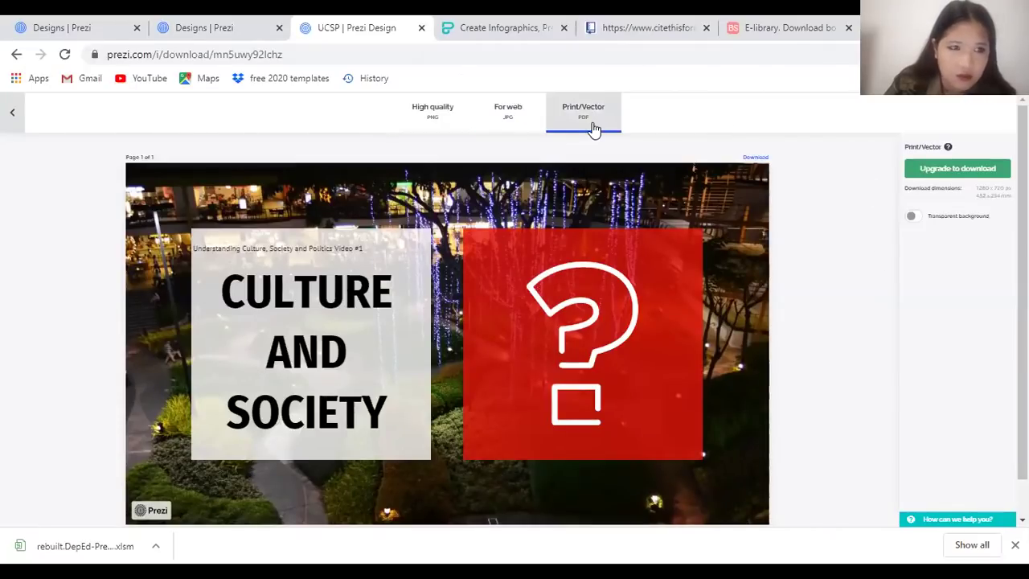
{"action": "left_click", "coordinate": [448, 138]}
{"action": "left_click", "coordinate": [503, 117]}
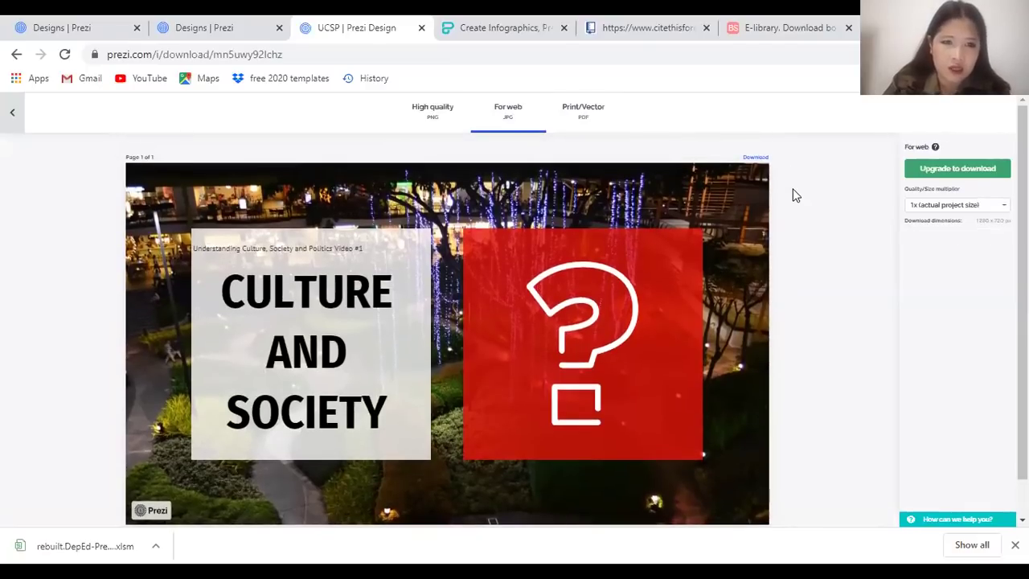
{"action": "left_click", "coordinate": [754, 157]}
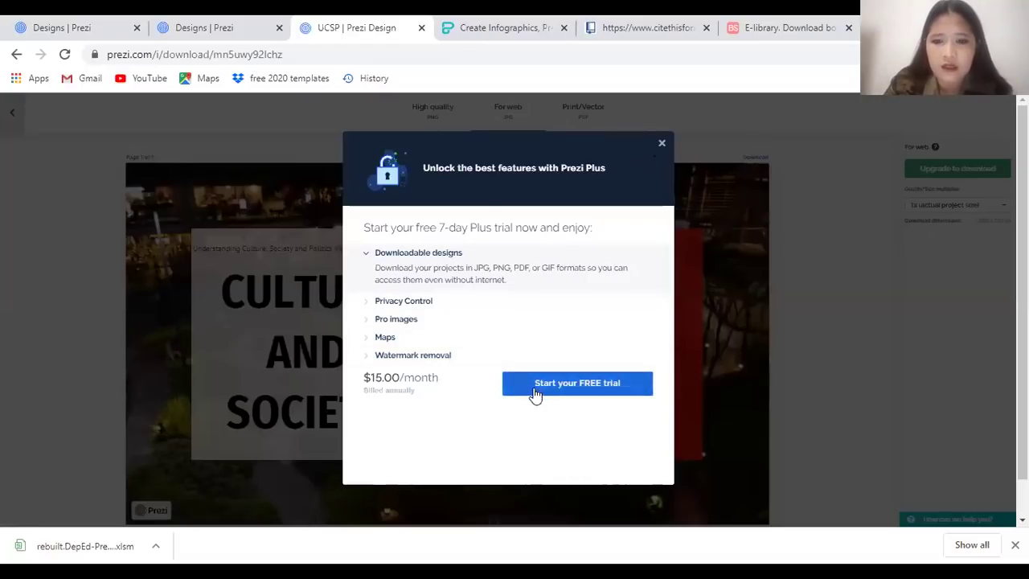
{"action": "left_click", "coordinate": [662, 146]}
Retry the download as High quality PNG and dismiss the $15.00/month upgrade offer again
{"action": "left_click", "coordinate": [464, 120]}
{"action": "left_click", "coordinate": [757, 158]}
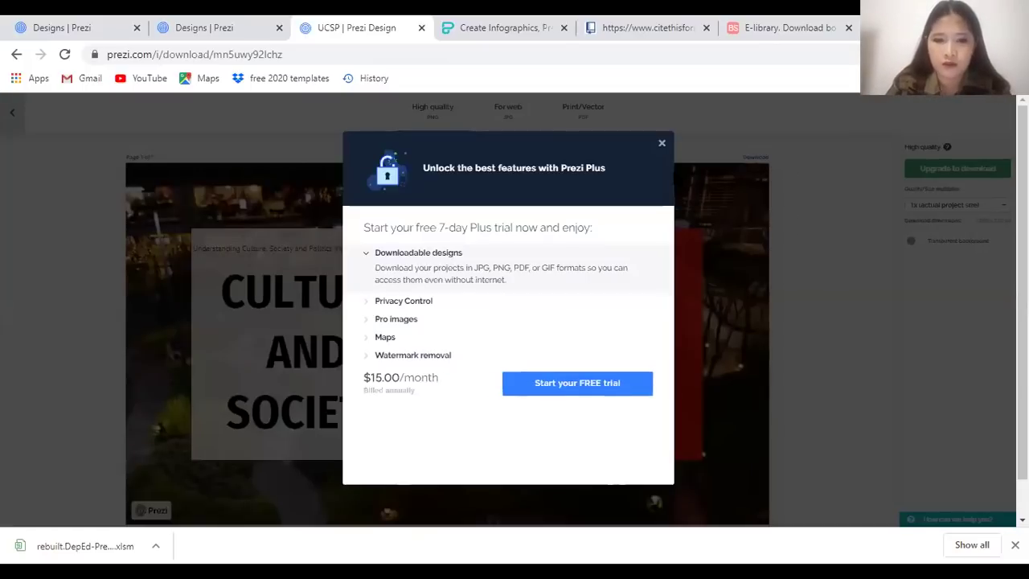
{"action": "left_click", "coordinate": [660, 144]}
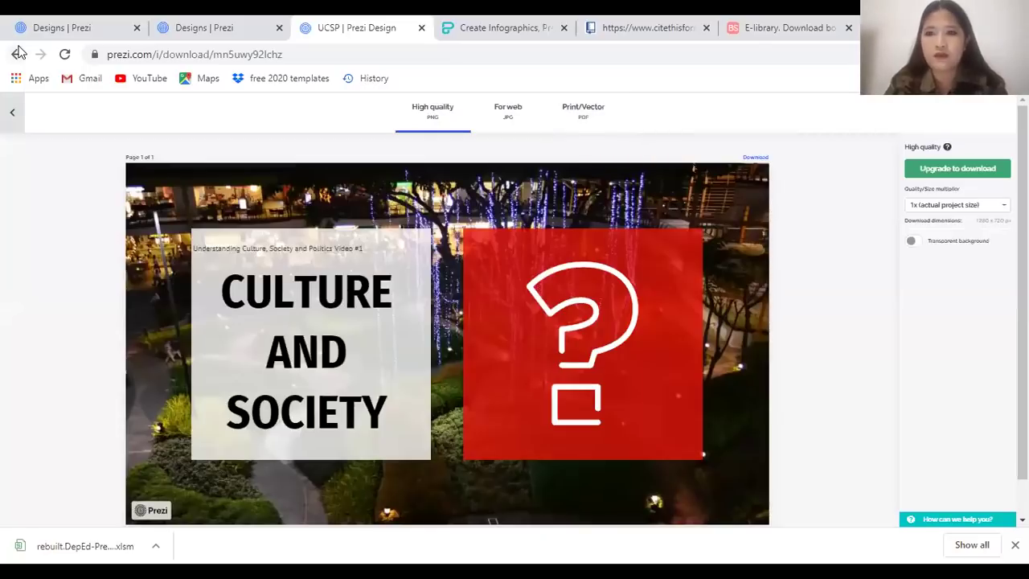
Start a new infographic from the dashboard, close the UCSP download page, and browse the infographic templates
{"action": "left_click", "coordinate": [179, 31]}
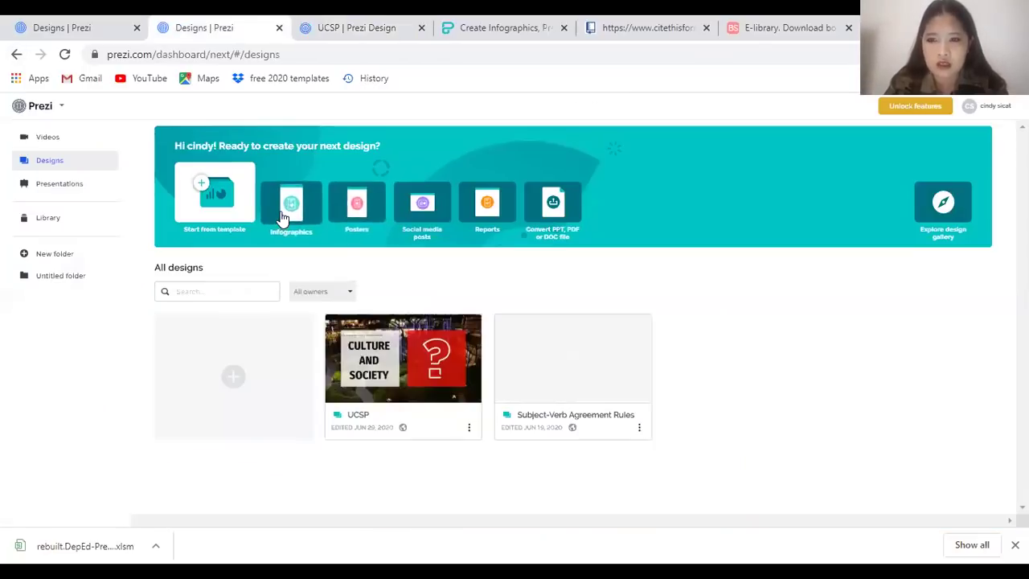
{"action": "left_click", "coordinate": [291, 204]}
{"action": "key", "text": "ctrl+Tab"}
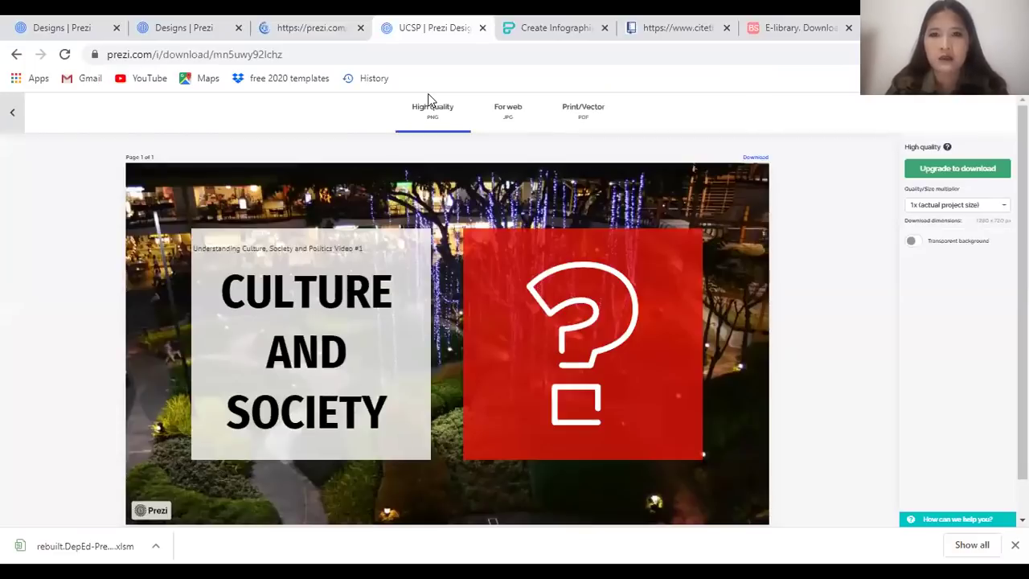
{"action": "key", "text": "ctrl+w"}
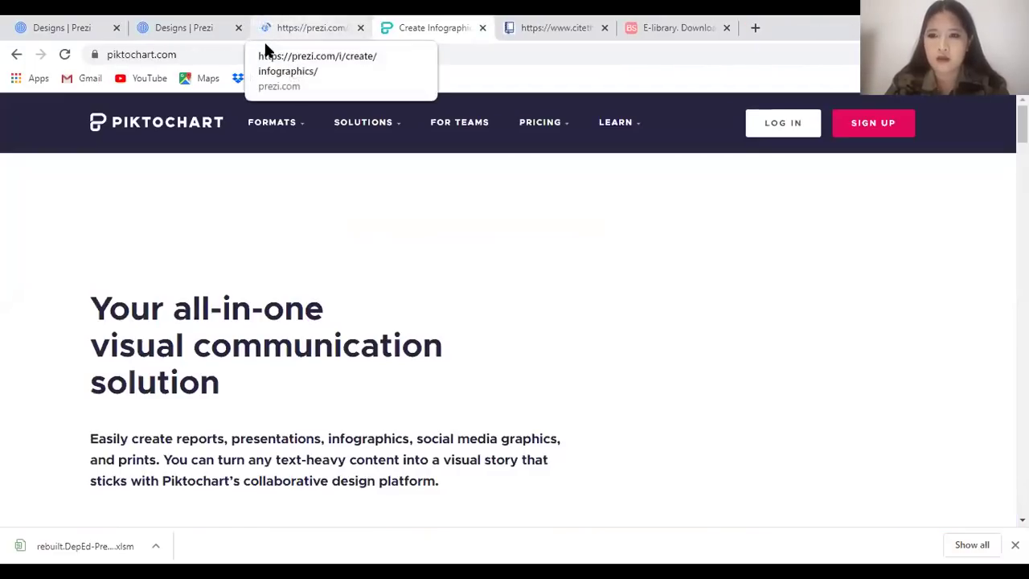
{"action": "left_click", "coordinate": [266, 40]}
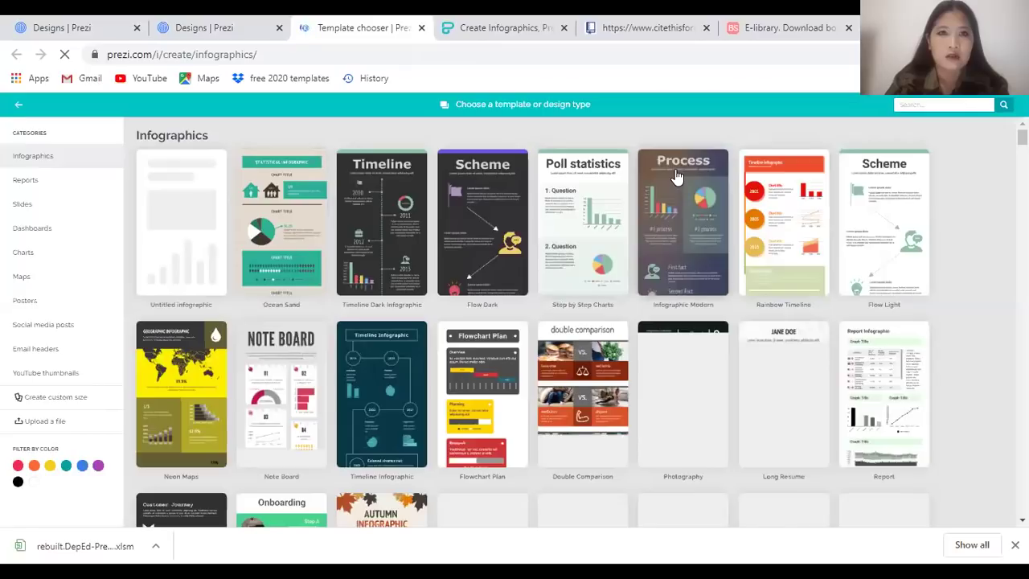
{"action": "scroll", "coordinate": [577, 345], "scroll_direction": "down", "scroll_amount": 3}
{"action": "scroll", "coordinate": [577, 345], "scroll_direction": "up", "scroll_amount": 3}
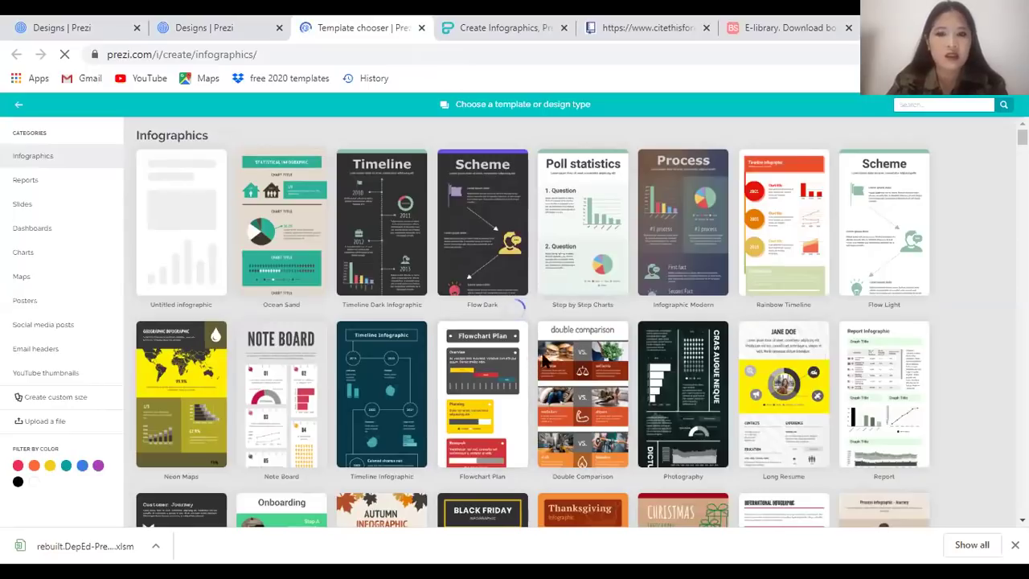
Create a design titled 'sample' from the Double Comparison template
{"action": "left_click", "coordinate": [593, 397]}
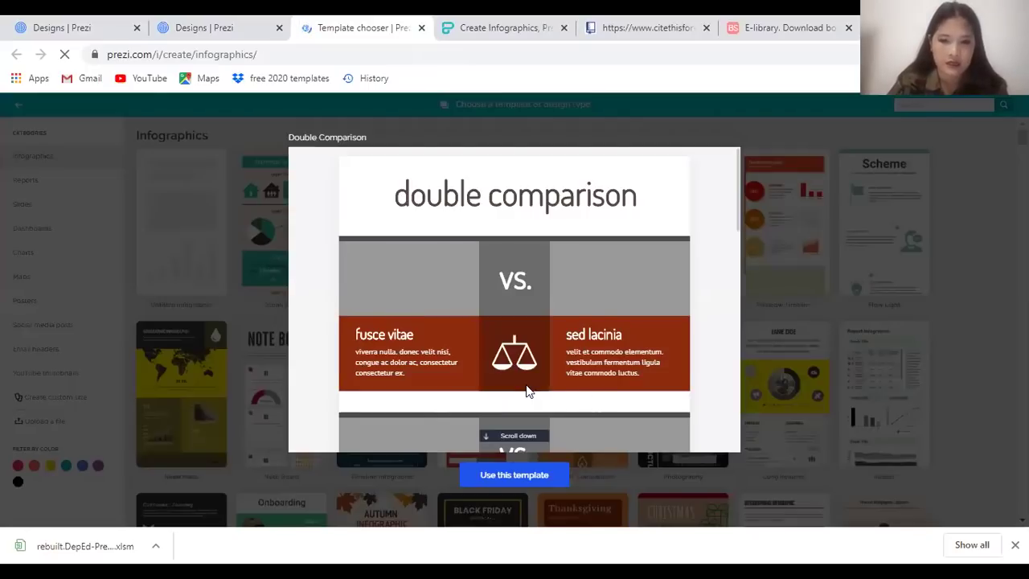
{"action": "scroll", "coordinate": [534, 394], "scroll_direction": "down", "scroll_amount": 3}
{"action": "left_click", "coordinate": [533, 476]}
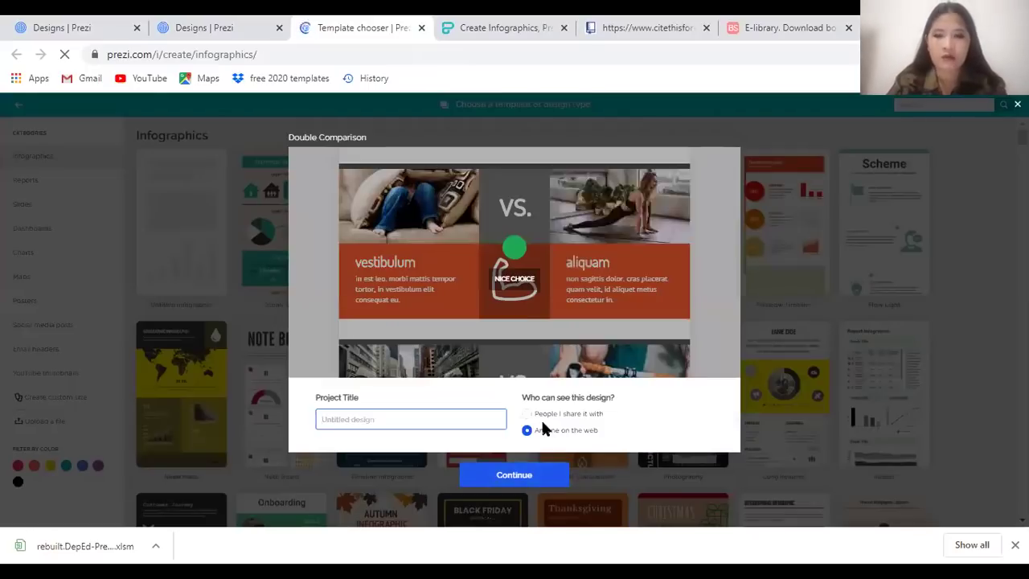
{"action": "type", "text": "sa"}
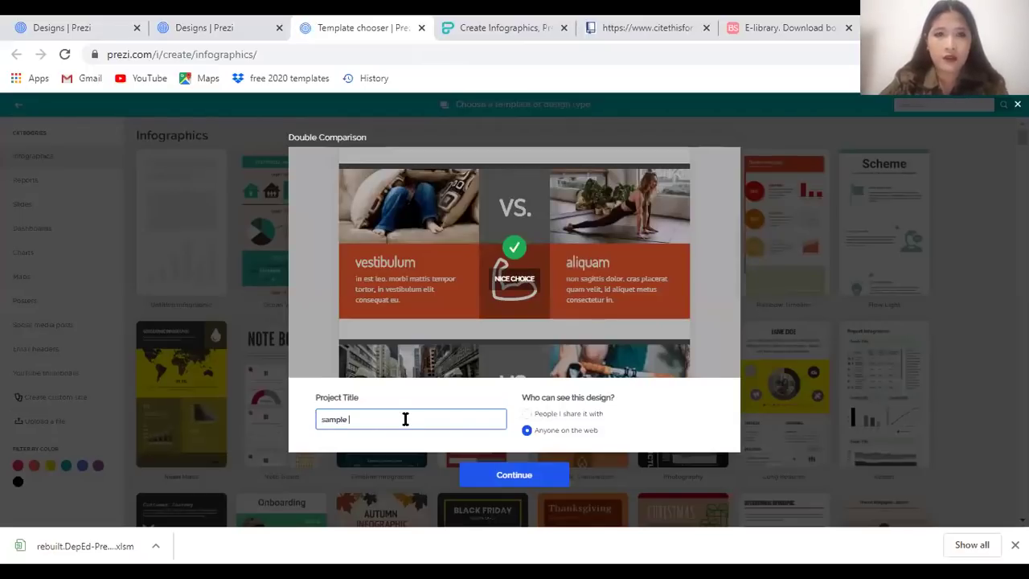
{"action": "type", "text": "mple"}
{"action": "left_click", "coordinate": [508, 484]}
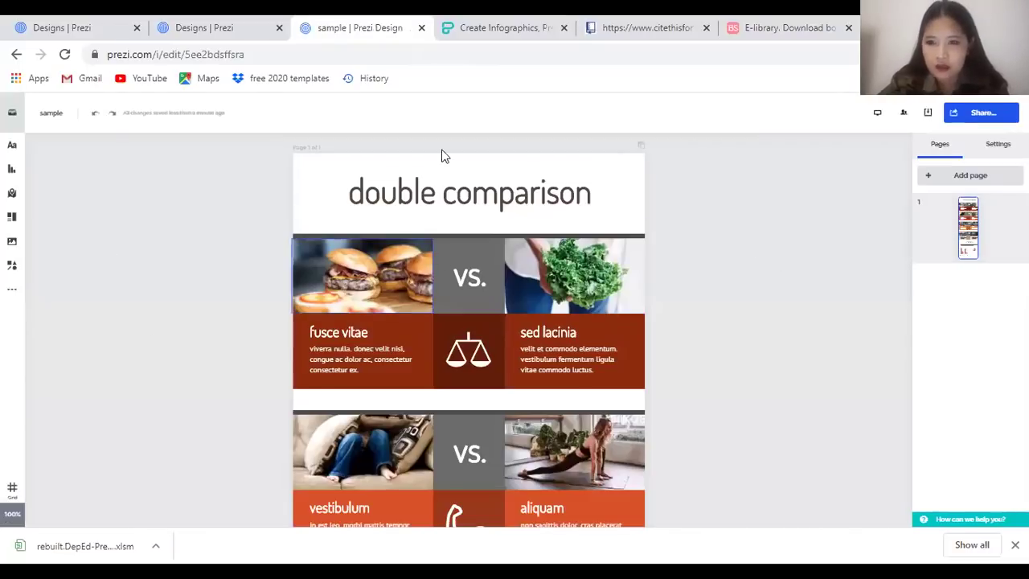
Replace the Double Comparison heading with 'Sample text'
{"action": "double_click", "coordinate": [468, 177]}
{"action": "key", "text": "ctrl+a"}
{"action": "type", "text": "Sample text"}
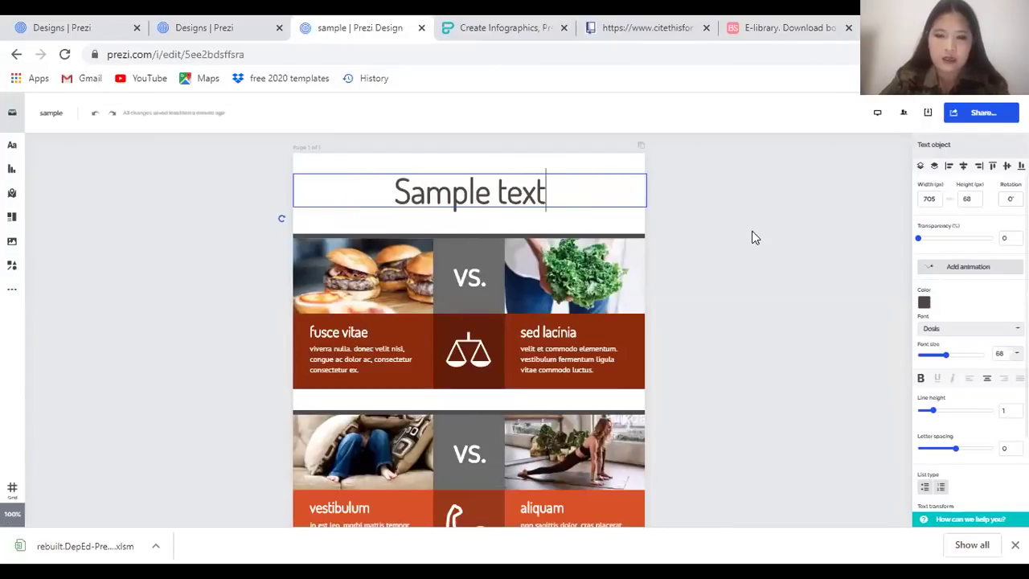
{"action": "left_click", "coordinate": [769, 338]}
{"action": "scroll", "coordinate": [624, 327], "scroll_direction": "down", "scroll_amount": 3}
{"action": "scroll", "coordinate": [636, 329], "scroll_direction": "down", "scroll_amount": 3}
{"action": "scroll", "coordinate": [657, 331], "scroll_direction": "up", "scroll_amount": 5}
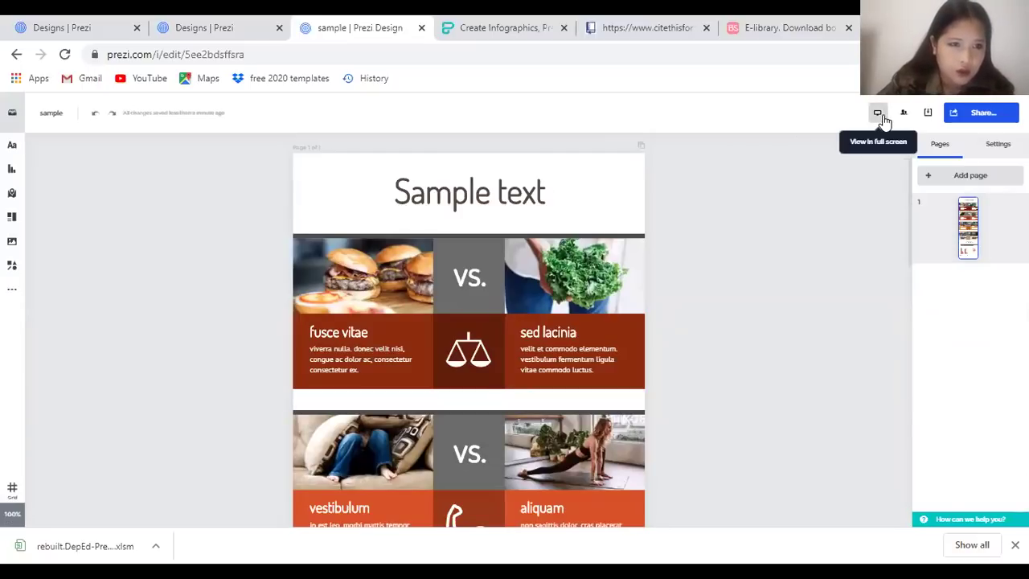
Check the infographic's JPG for-web, PDF print/vector and high-quality PNG download formats
{"action": "left_click", "coordinate": [928, 114]}
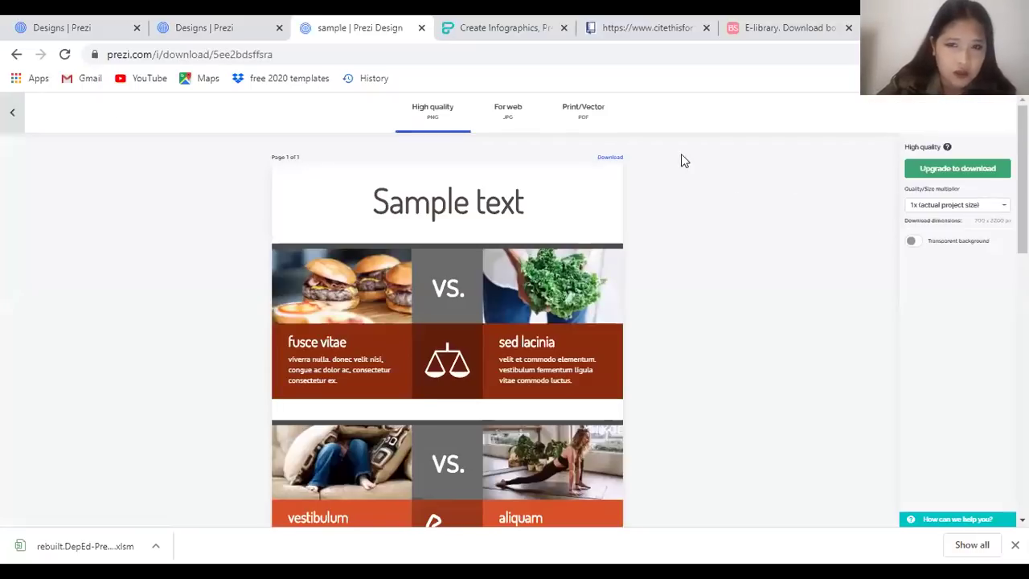
{"action": "left_click", "coordinate": [497, 126]}
{"action": "left_click", "coordinate": [549, 129]}
{"action": "left_click", "coordinate": [483, 126]}
{"action": "left_click", "coordinate": [432, 133]}
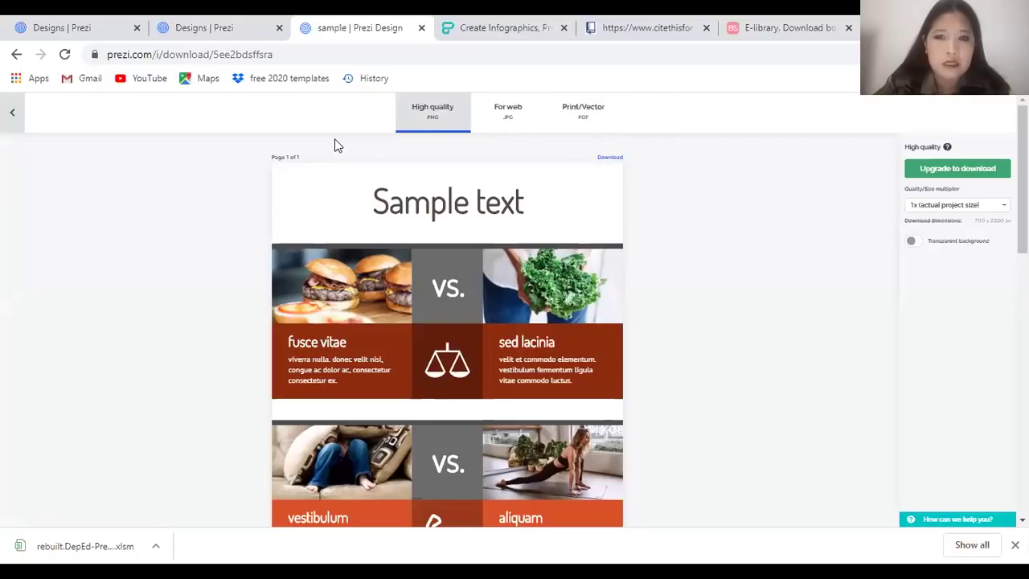
Close the sample design and return to the Designs dashboard
{"action": "left_click", "coordinate": [12, 111]}
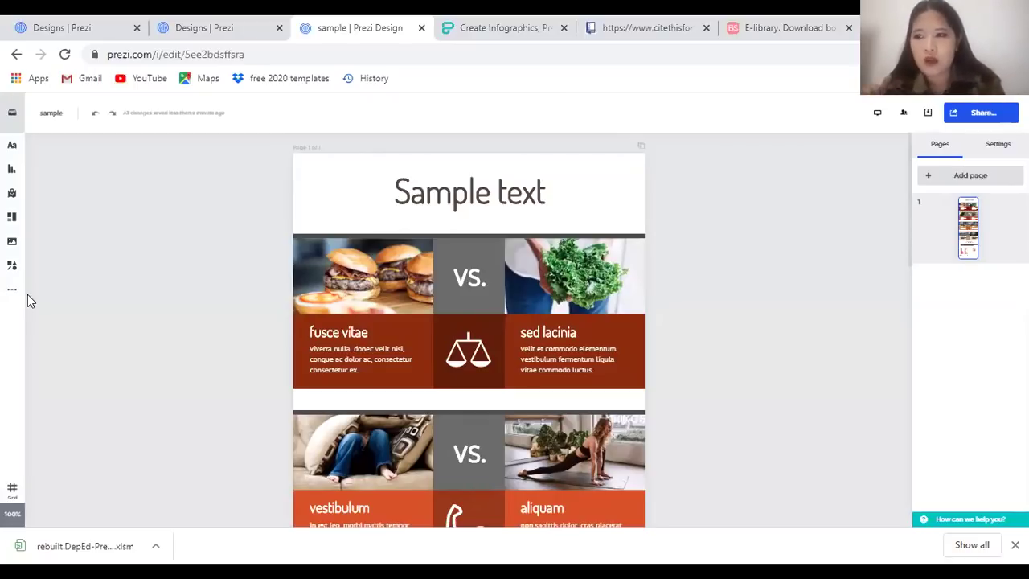
{"action": "key", "text": "ctrl+w"}
{"action": "left_click", "coordinate": [230, 36]}
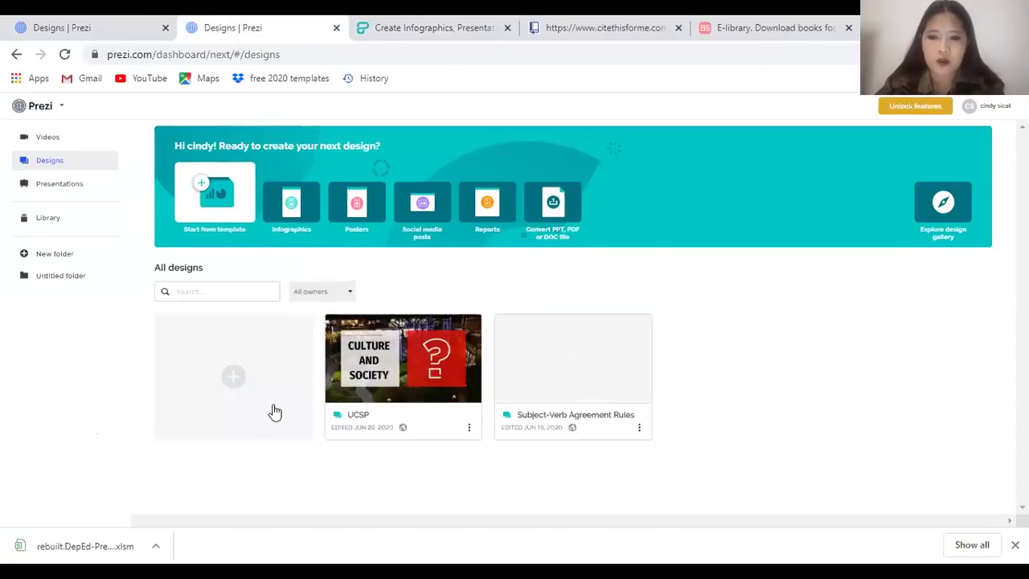
Open the Studies presentation from the presentations list and start presenting it
{"action": "left_click", "coordinate": [81, 188]}
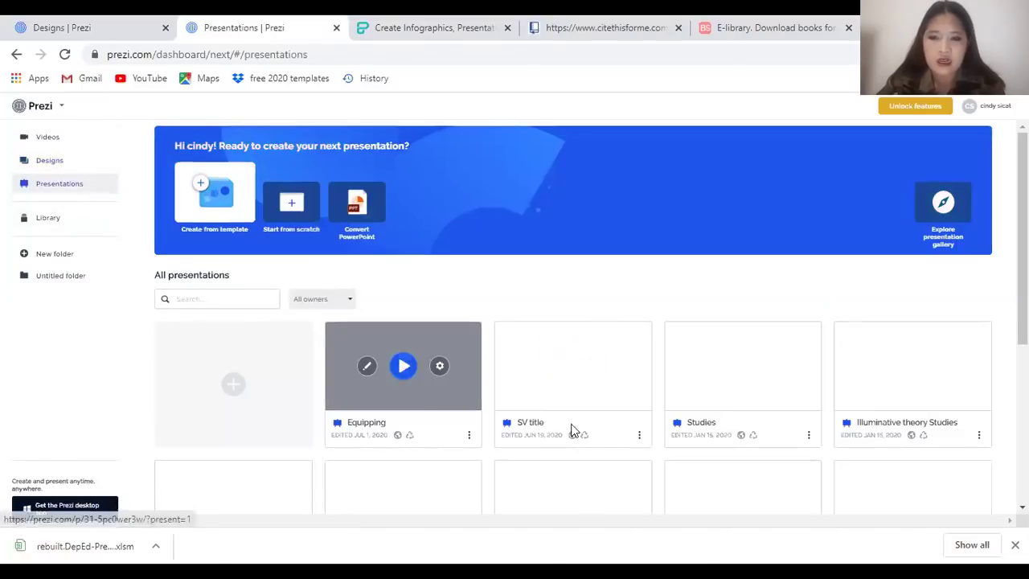
{"action": "scroll", "coordinate": [880, 368], "scroll_direction": "down", "scroll_amount": 1}
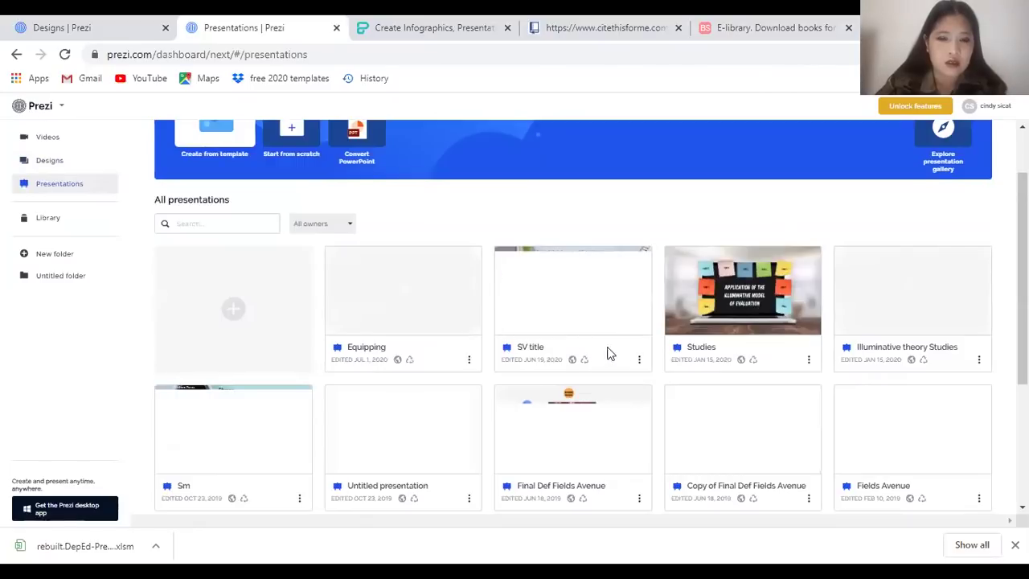
{"action": "mouse_move", "coordinate": [758, 349]}
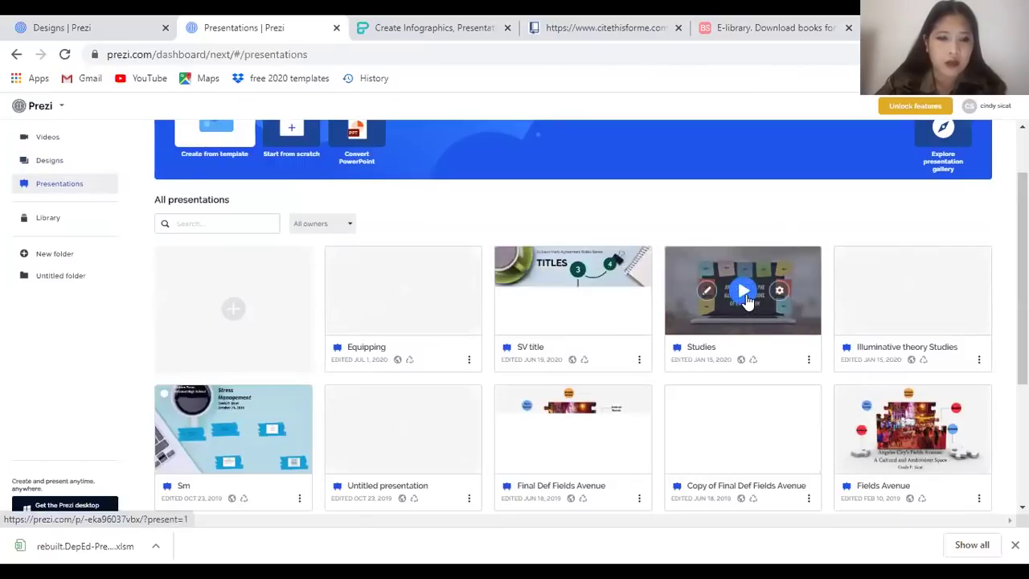
{"action": "left_click", "coordinate": [745, 292]}
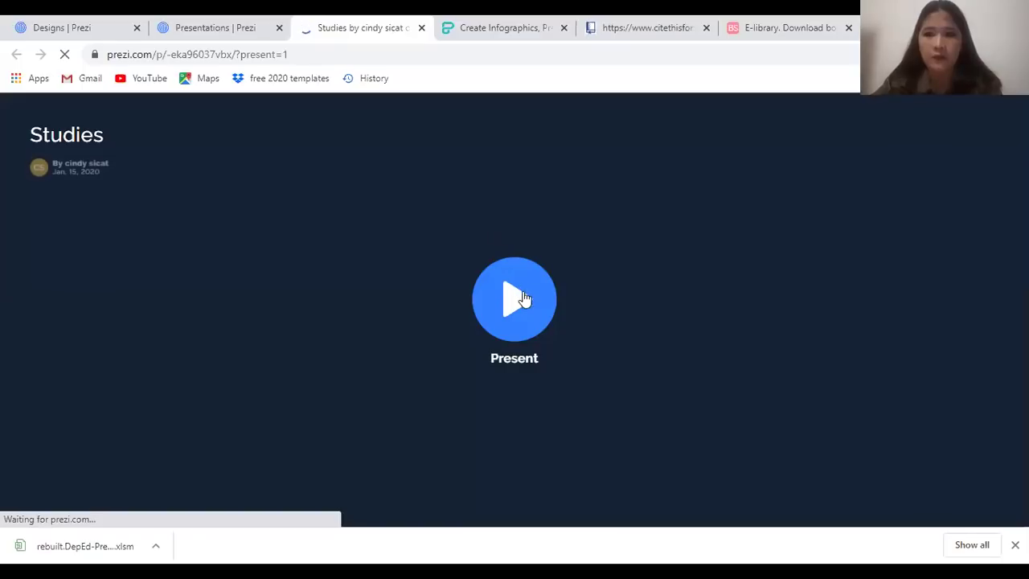
{"action": "left_click", "coordinate": [512, 318]}
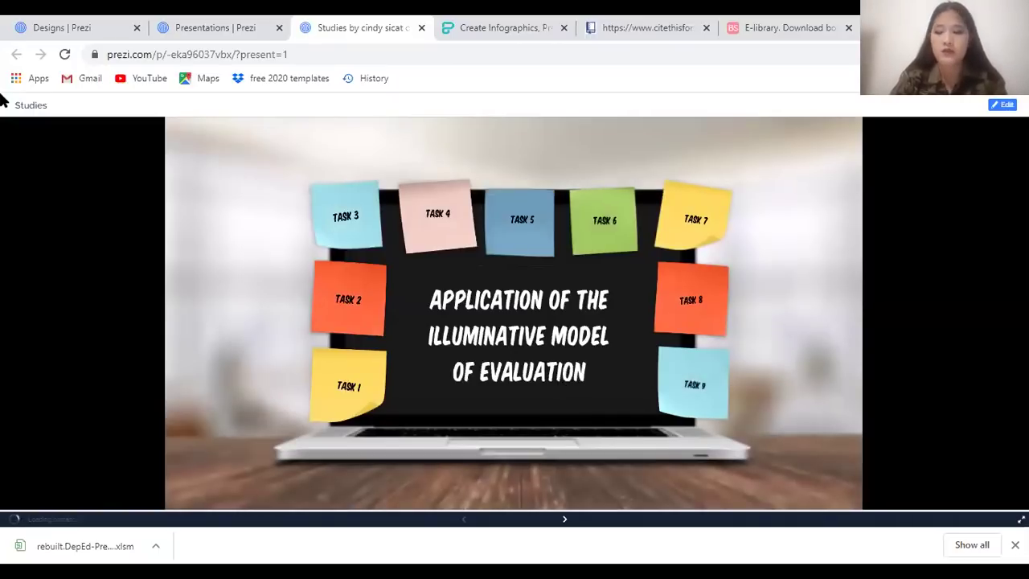
Step through the title, Objective, Emergent Themes and Conclusion slides, then close the presentation
{"action": "key", "text": "Right"}
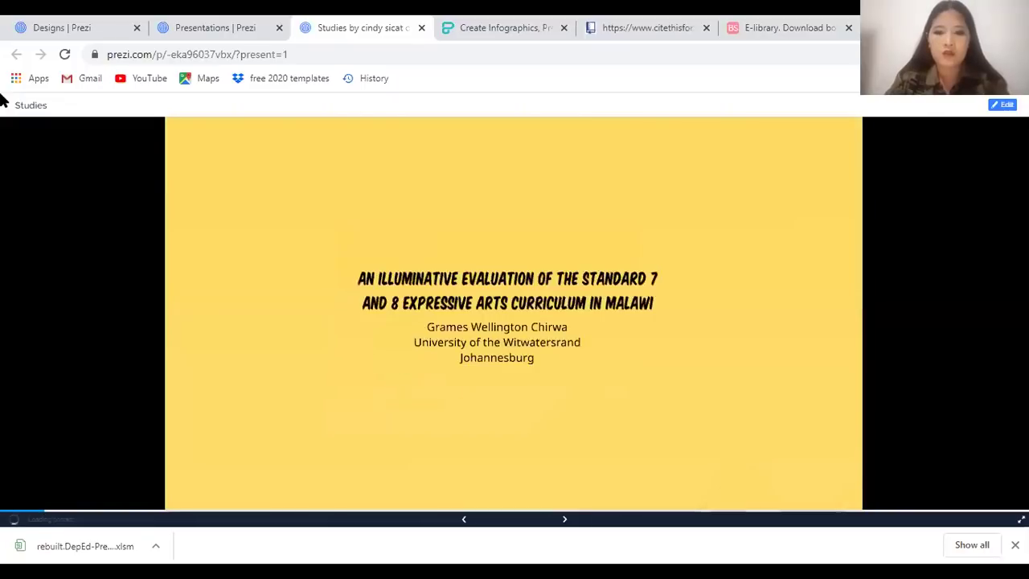
{"action": "key", "text": "Left"}
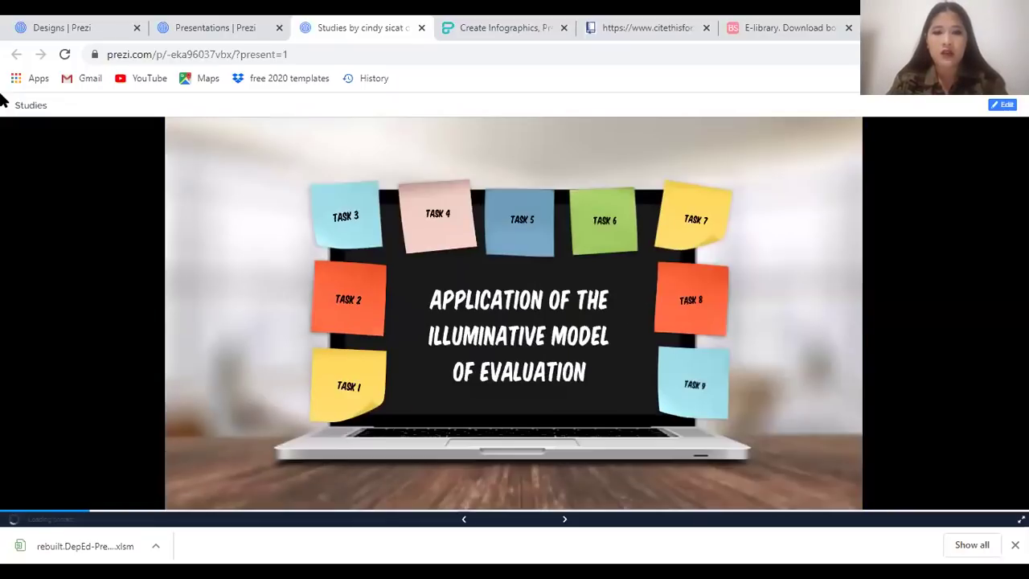
{"action": "key", "text": "Right"}
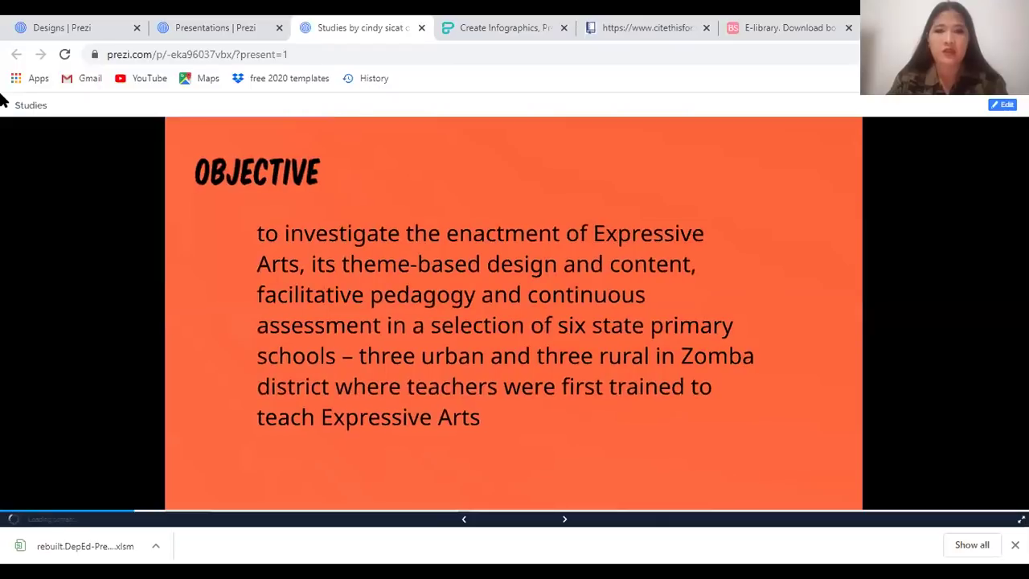
{"action": "key", "text": "Left"}
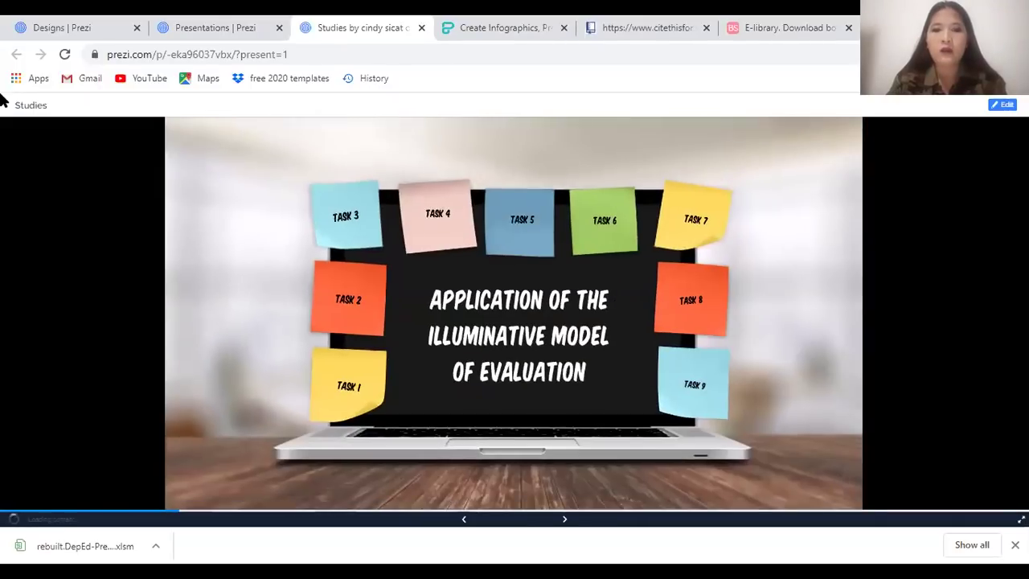
{"action": "key", "text": "Right"}
{"action": "key", "text": "Left"}
{"action": "key", "text": "Right"}
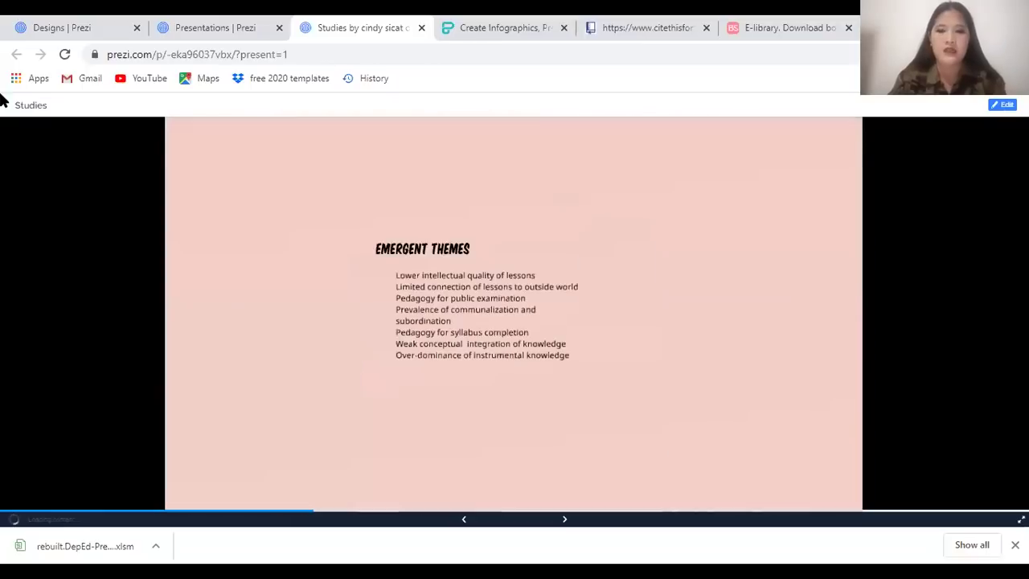
{"action": "key", "text": "Right"}
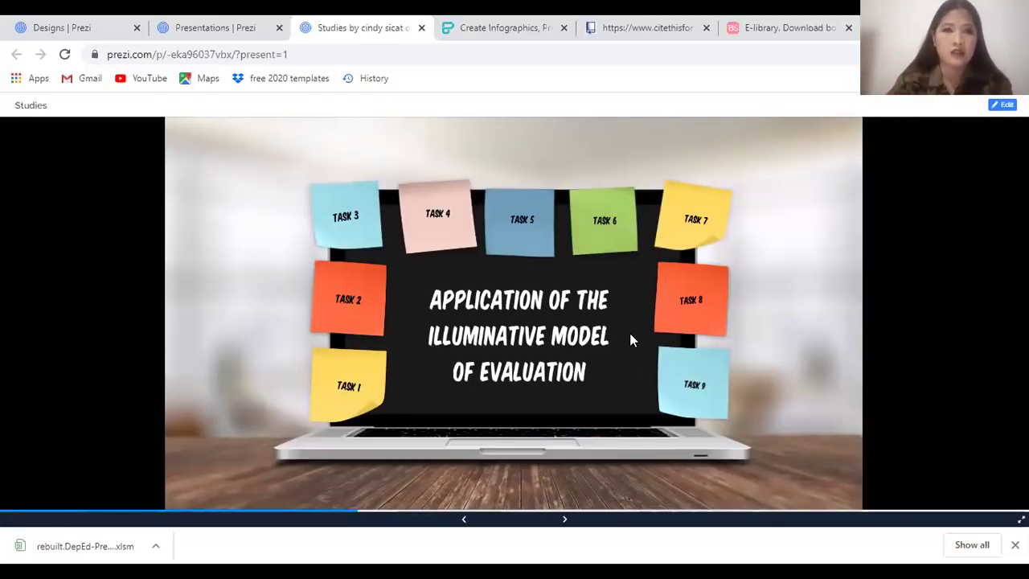
{"action": "left_click", "coordinate": [475, 372]}
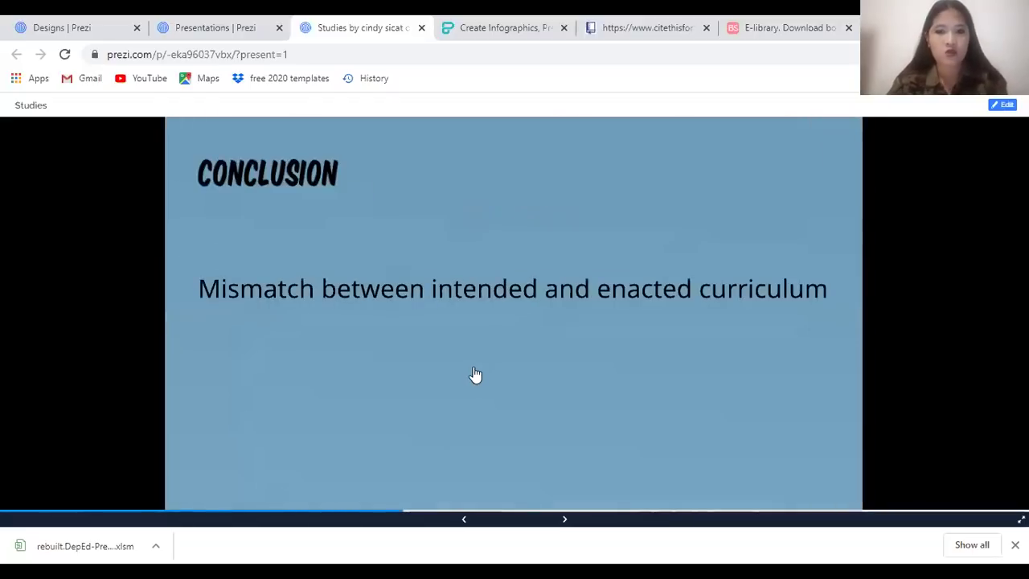
{"action": "left_click", "coordinate": [474, 374]}
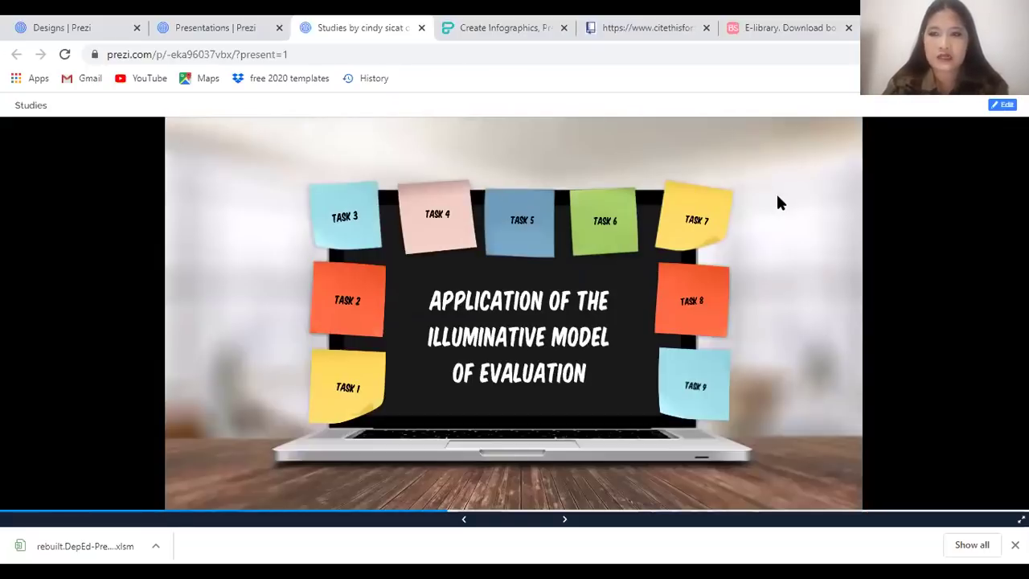
{"action": "left_click", "coordinate": [249, 24]}
Start a new blank presentation from scratch on the presentations dashboard
{"action": "scroll", "coordinate": [298, 320], "scroll_direction": "up", "scroll_amount": 1}
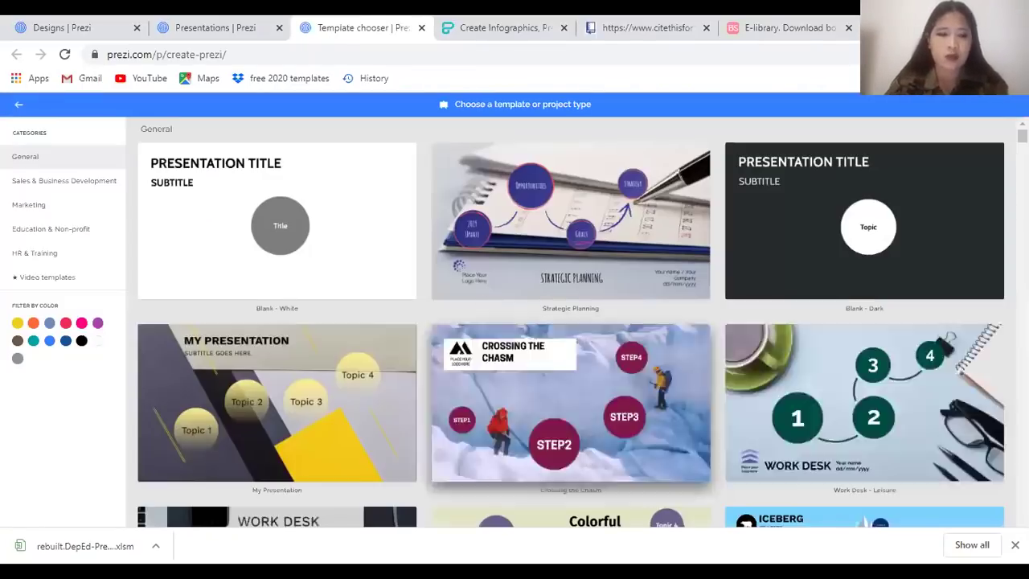
{"action": "scroll", "coordinate": [563, 398], "scroll_direction": "down", "scroll_amount": 3}
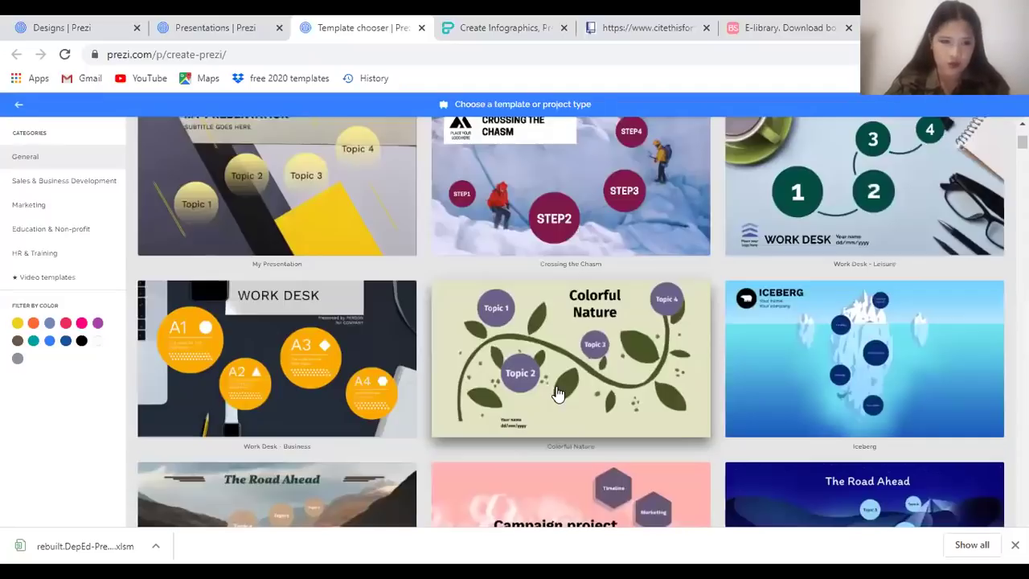
{"action": "scroll", "coordinate": [575, 410], "scroll_direction": "down", "scroll_amount": 2}
{"action": "scroll", "coordinate": [281, 212], "scroll_direction": "up", "scroll_amount": 5}
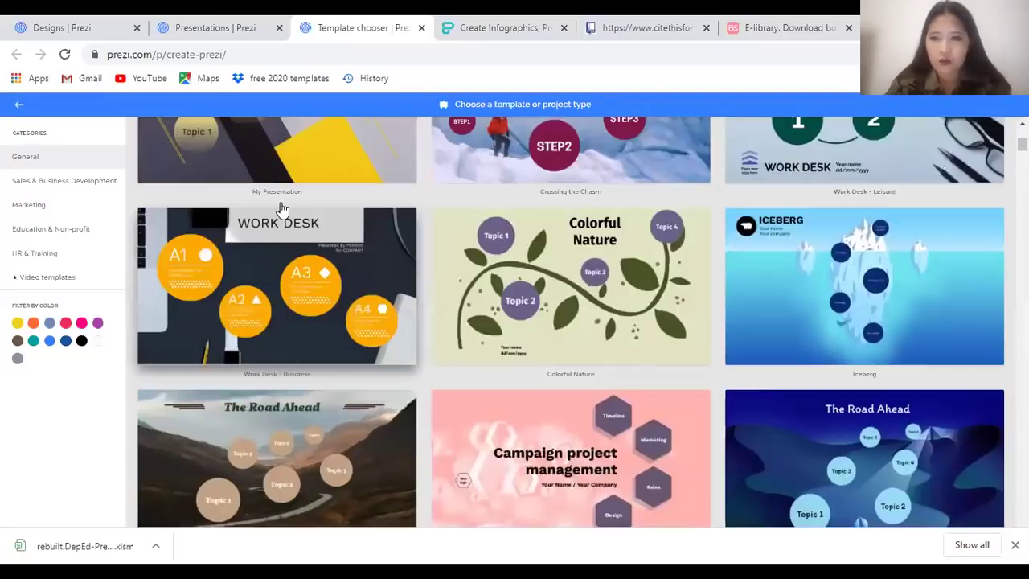
{"action": "left_click", "coordinate": [210, 28]}
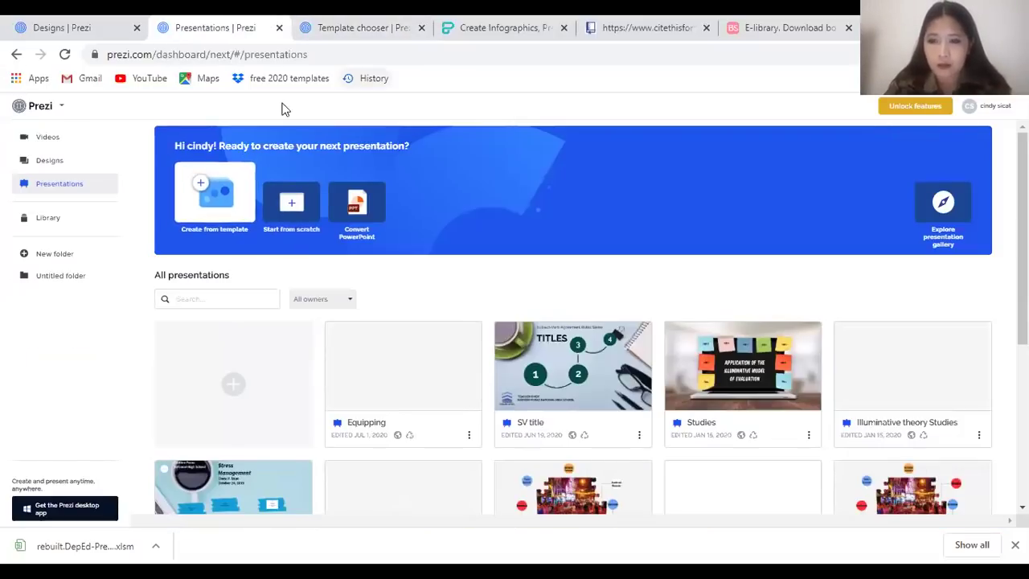
{"action": "left_click", "coordinate": [300, 209]}
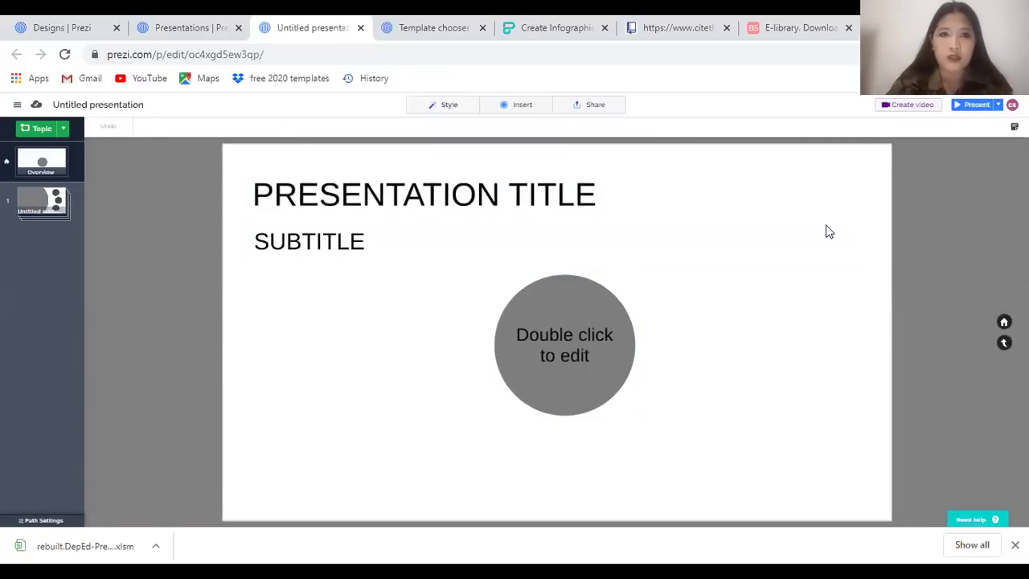
Inspect the untitled subtopic, return to the overview, and close the tab
{"action": "left_click", "coordinate": [42, 207]}
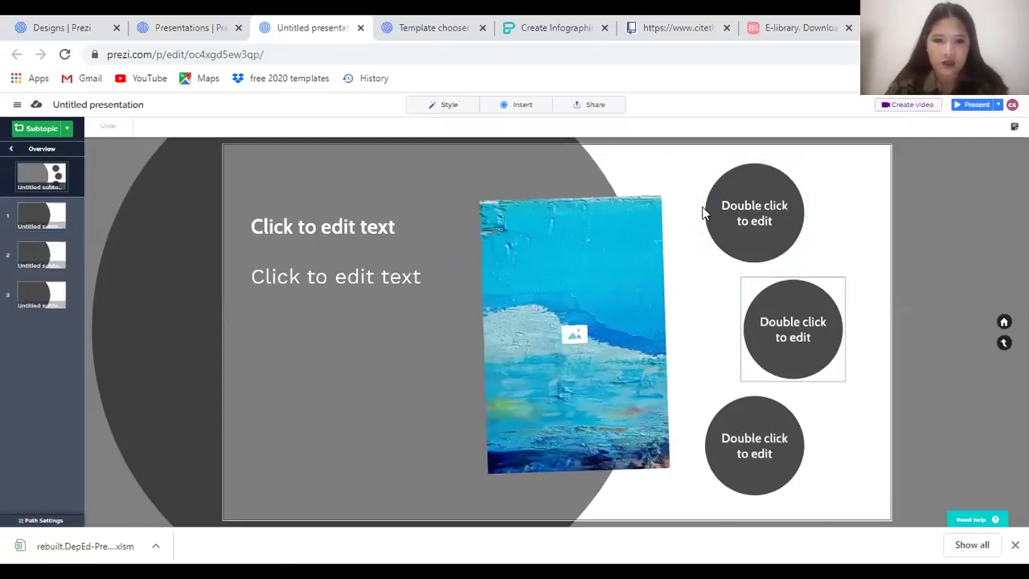
{"action": "left_click", "coordinate": [741, 501]}
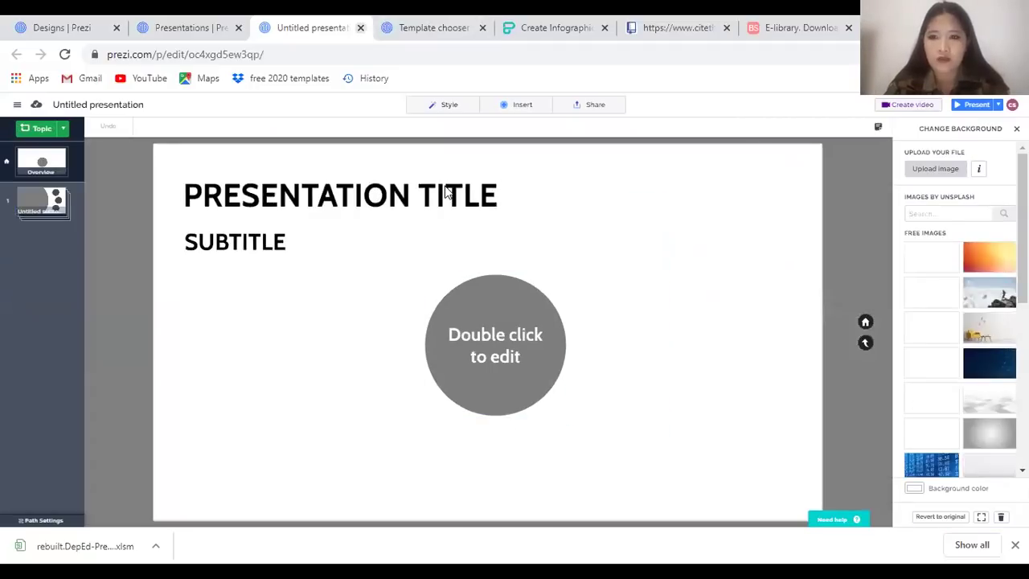
{"action": "key", "text": "ctrl+w"}
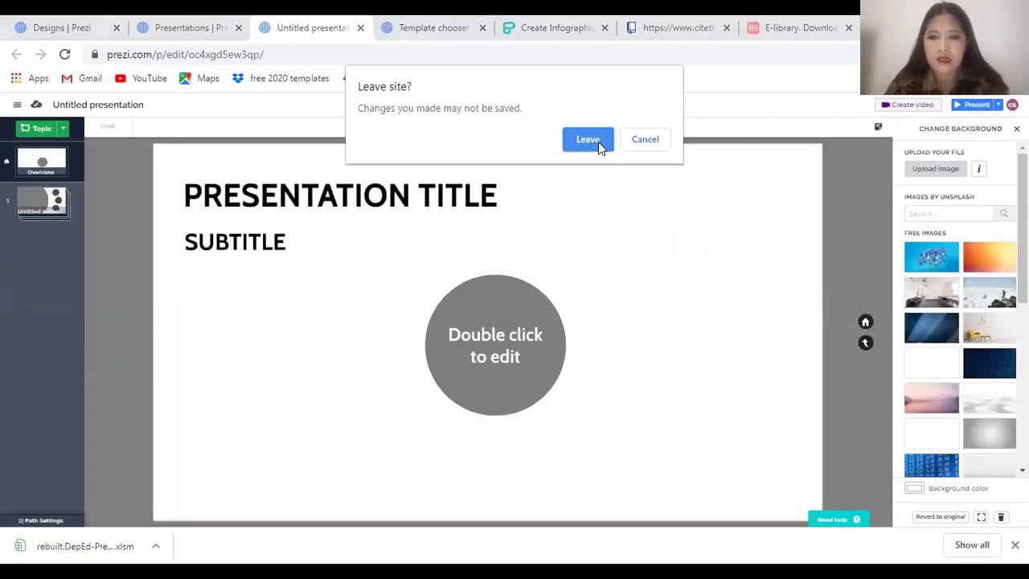
Leave the unsaved presentation and choose the Strategic Planning template
{"action": "left_click", "coordinate": [589, 140]}
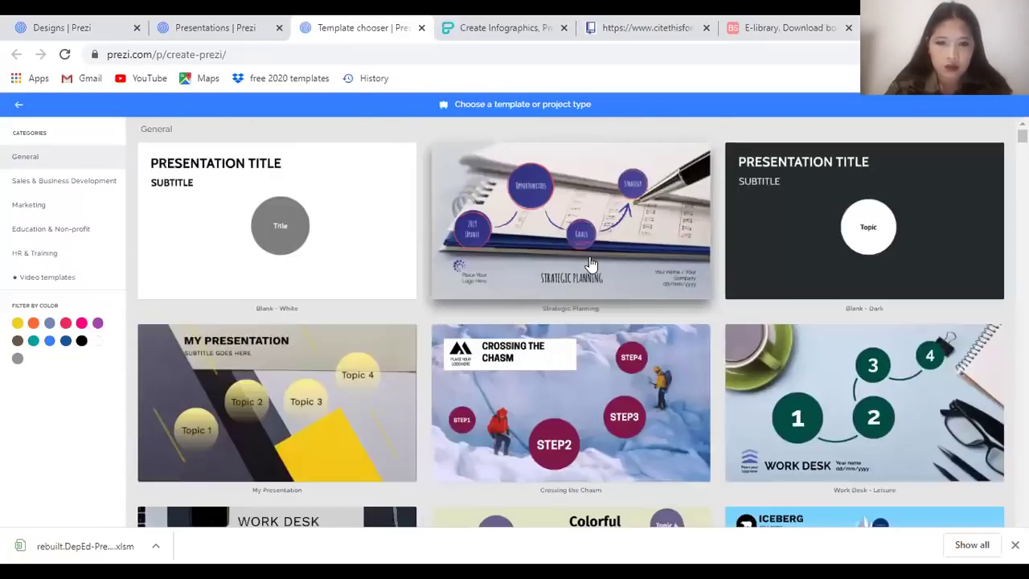
{"action": "left_click", "coordinate": [589, 257]}
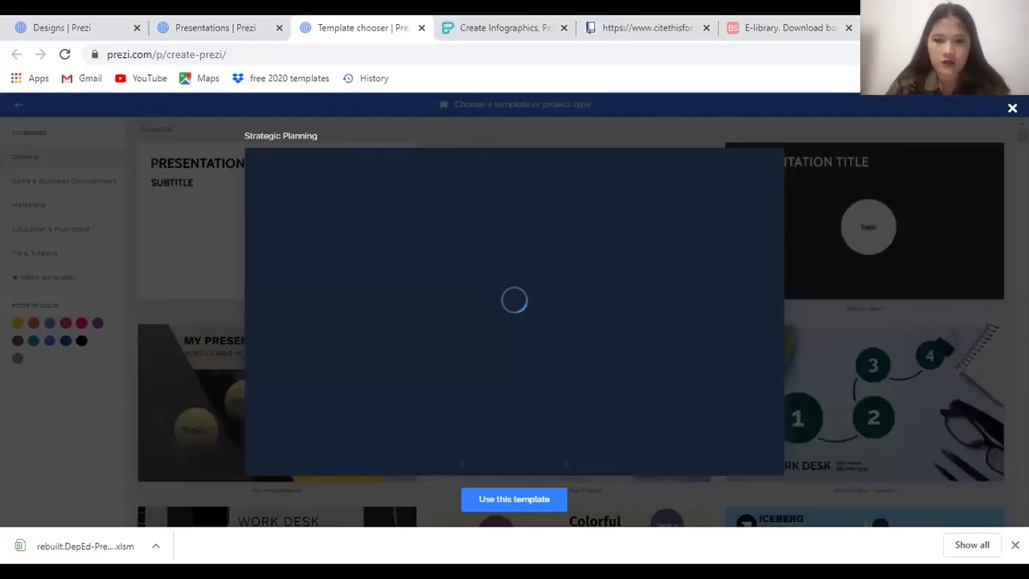
{"action": "left_click", "coordinate": [529, 508]}
Title the presentation 'How to Deal with Loans', visible to anyone on the web, and create it
{"action": "left_click", "coordinate": [430, 428]}
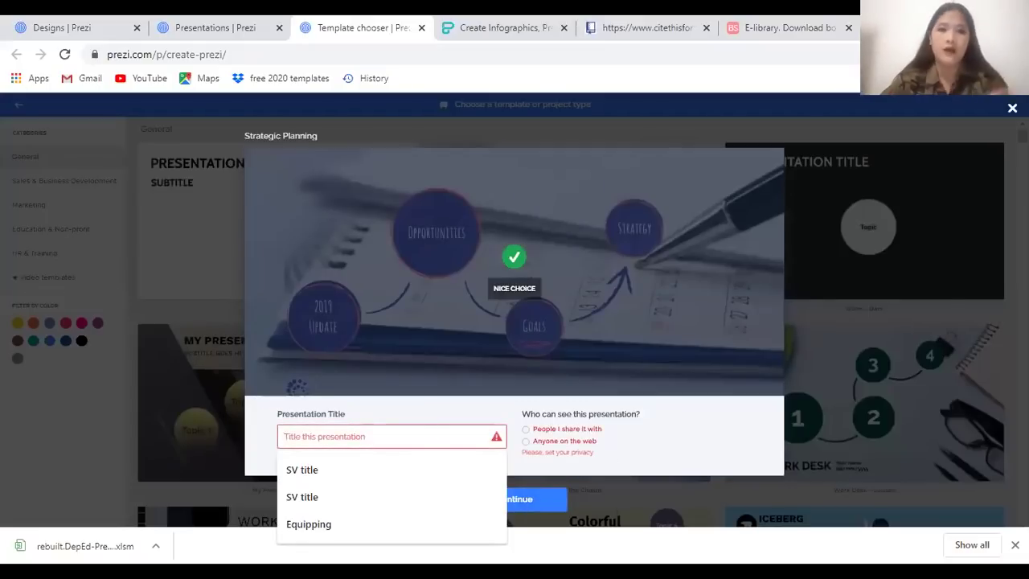
{"action": "type", "text": "How to Deal with Loans"}
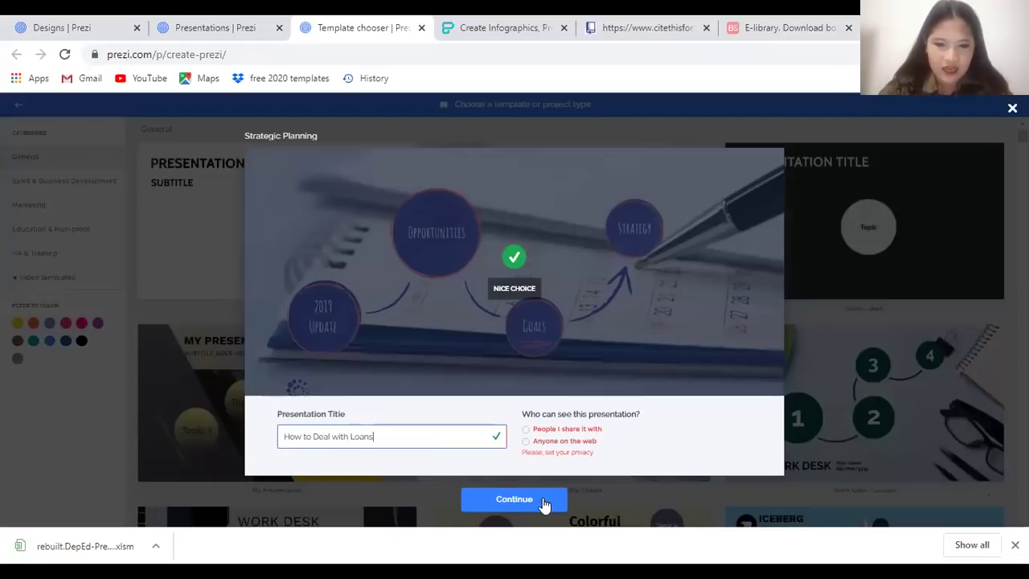
{"action": "left_click", "coordinate": [553, 432]}
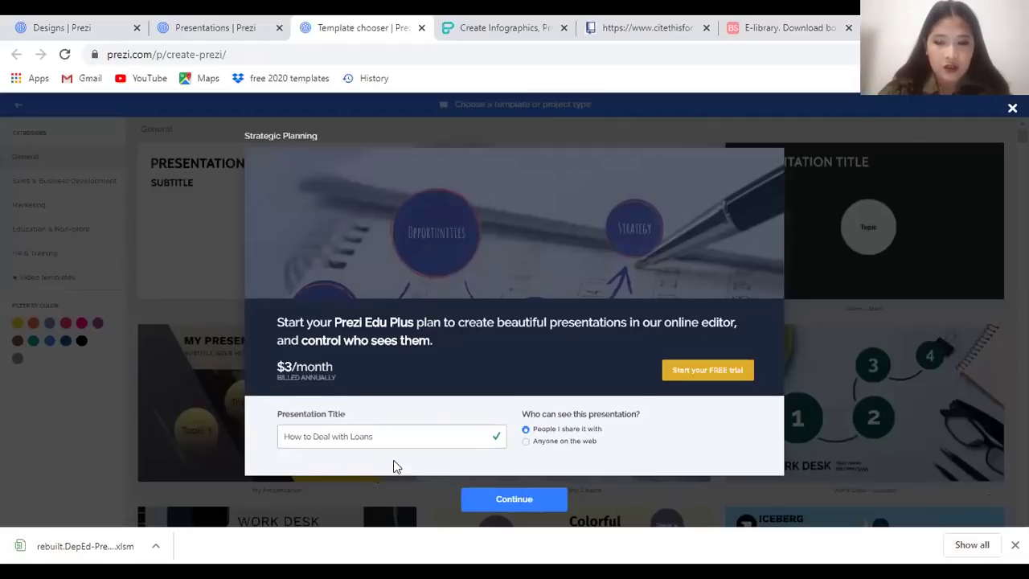
{"action": "left_click", "coordinate": [532, 442]}
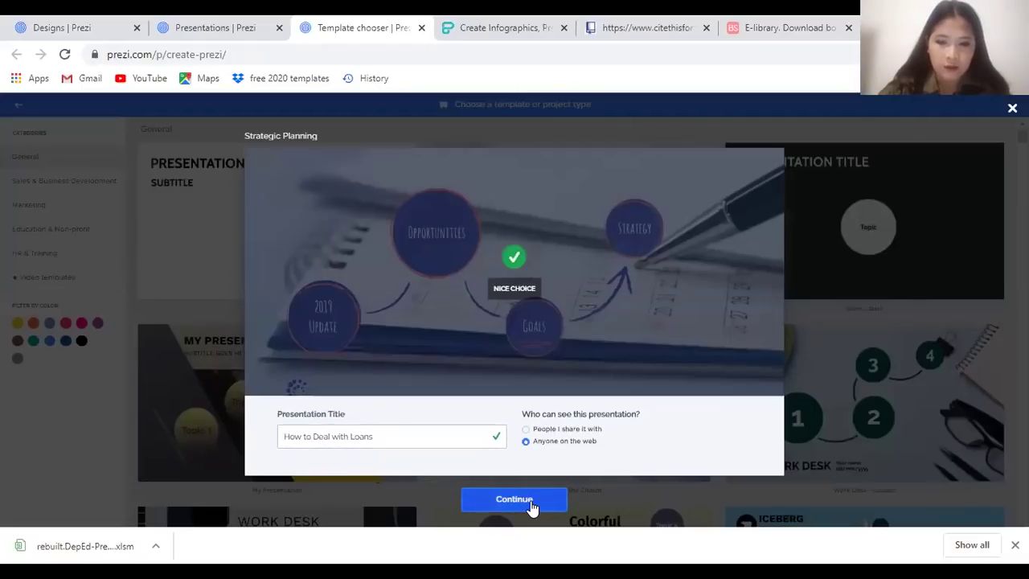
{"action": "left_click", "coordinate": [531, 501]}
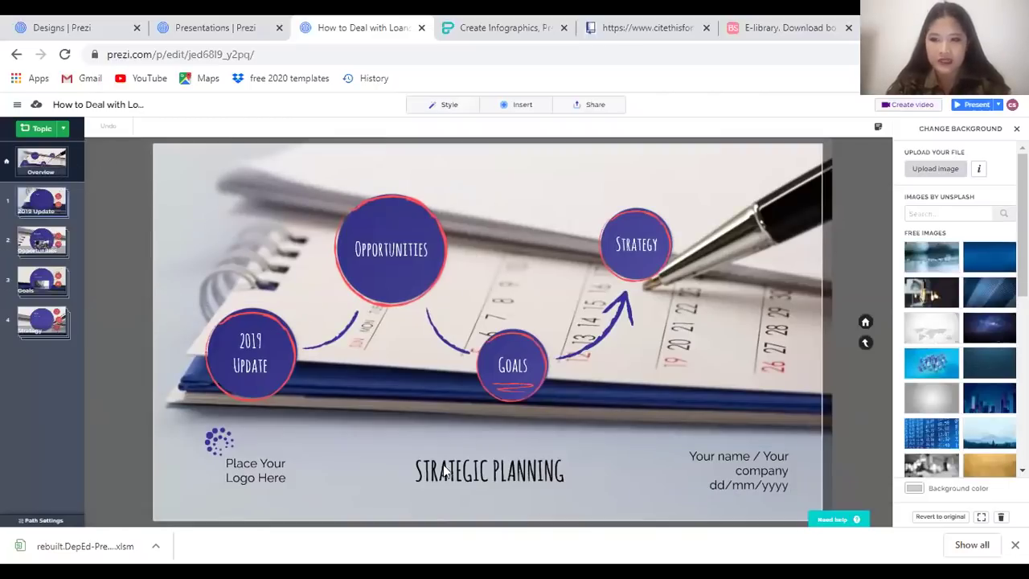
Append 'on resisting from loans' to the STRATEGIC PLANNING title text
{"action": "left_click", "coordinate": [500, 476]}
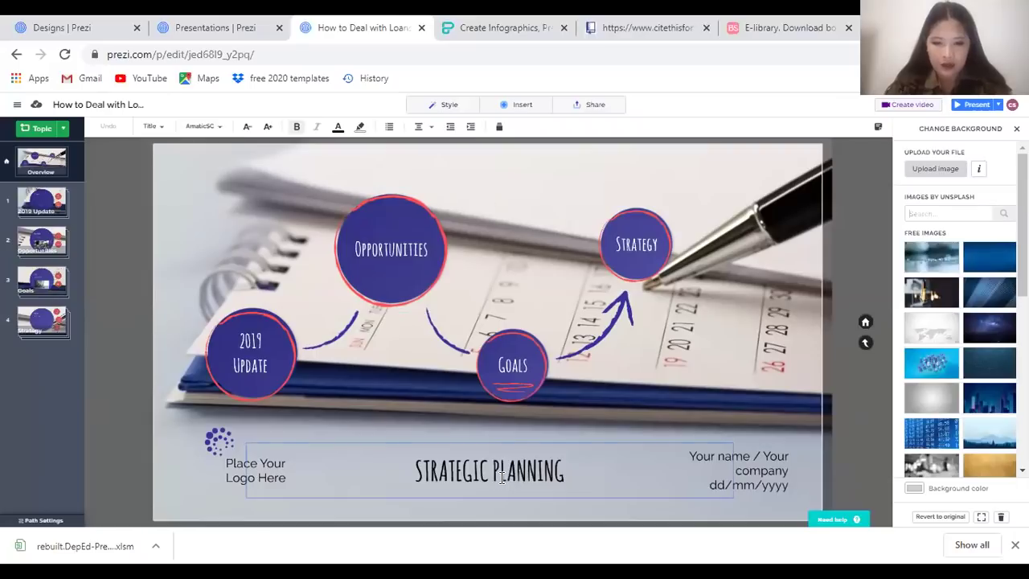
{"action": "type", "text": "on resisting from loans"}
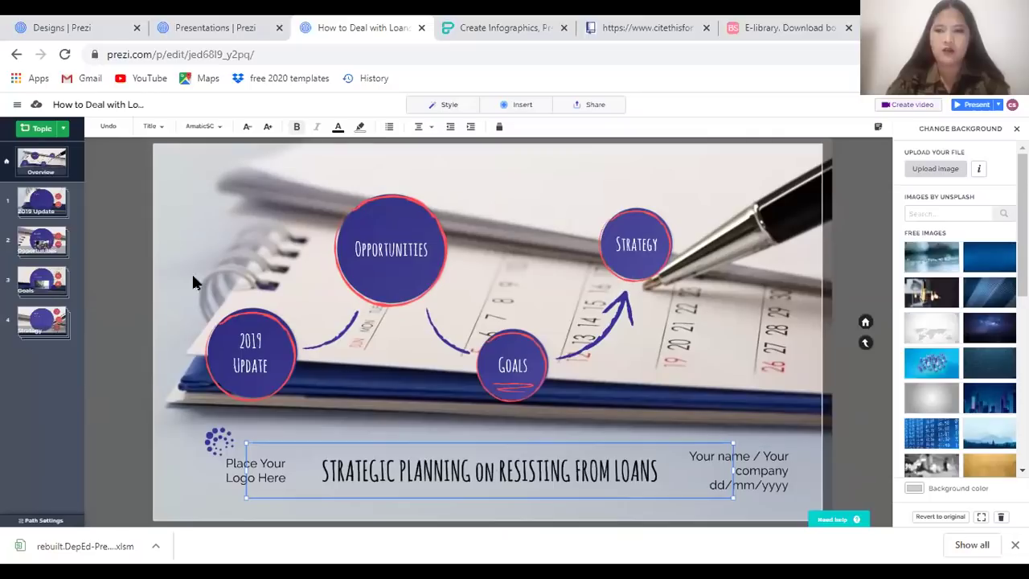
{"action": "left_click", "coordinate": [98, 354]}
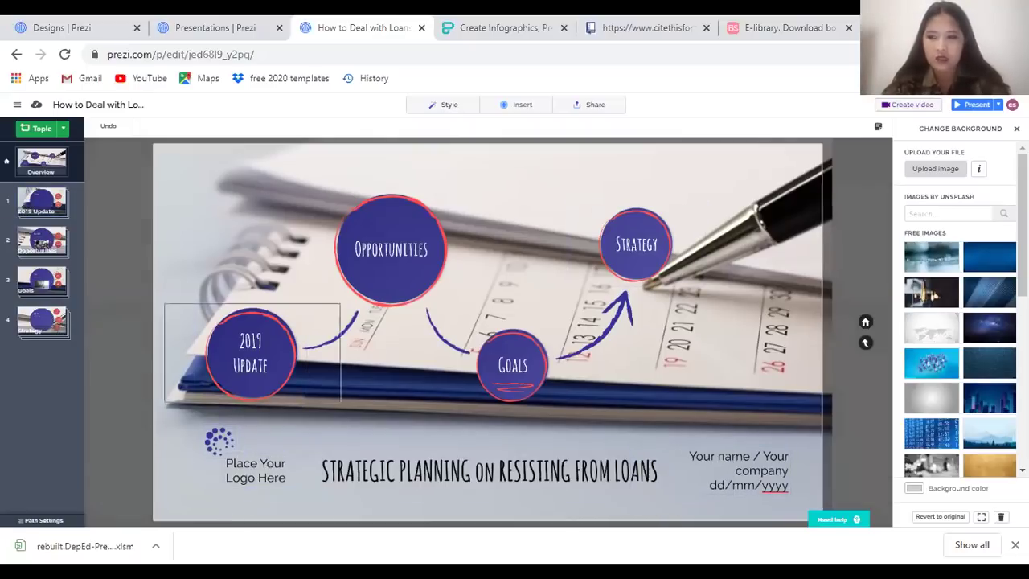
Zoom into the update topic and rename its heading 'CONSIDER THE NEEDS AND WANTS'
{"action": "left_click", "coordinate": [250, 354]}
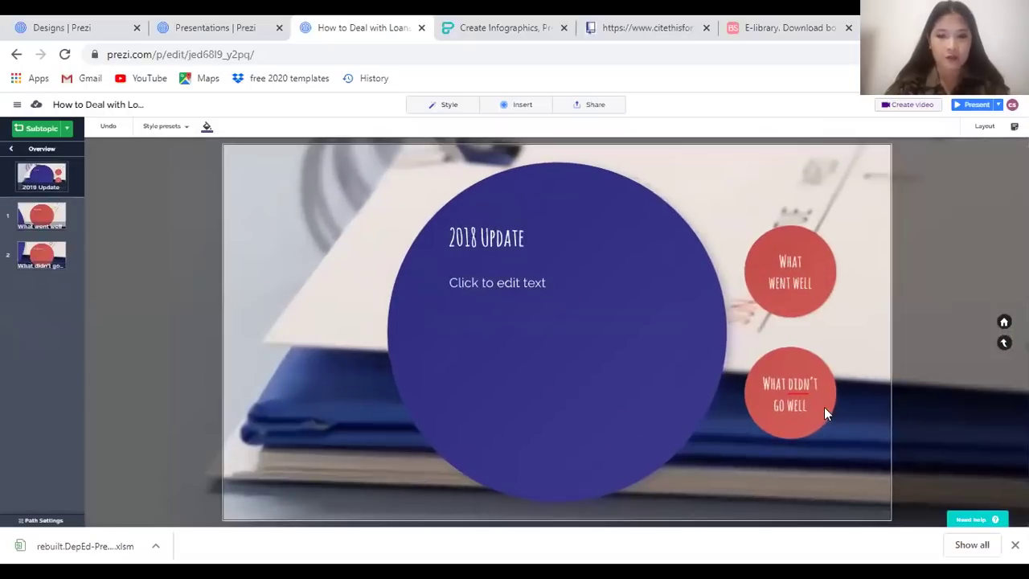
{"action": "double_click", "coordinate": [482, 238]}
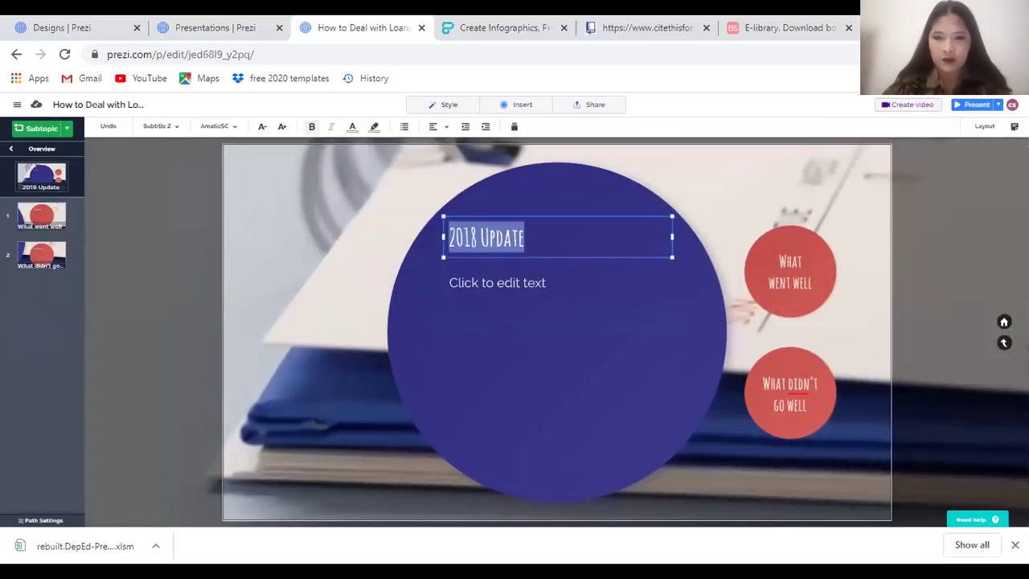
{"action": "type", "text": "ST"}
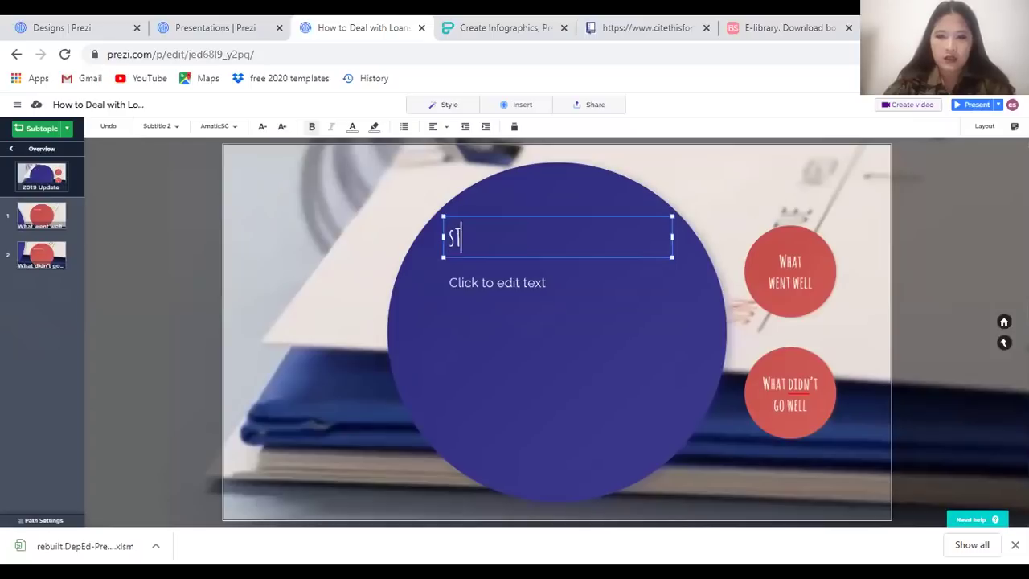
{"action": "type", "text": "UDY THE PER"}
{"action": "key", "text": "ctrl+a"}
{"action": "type", "text": "CONSIDER THE NEEDS AND WANTS"}
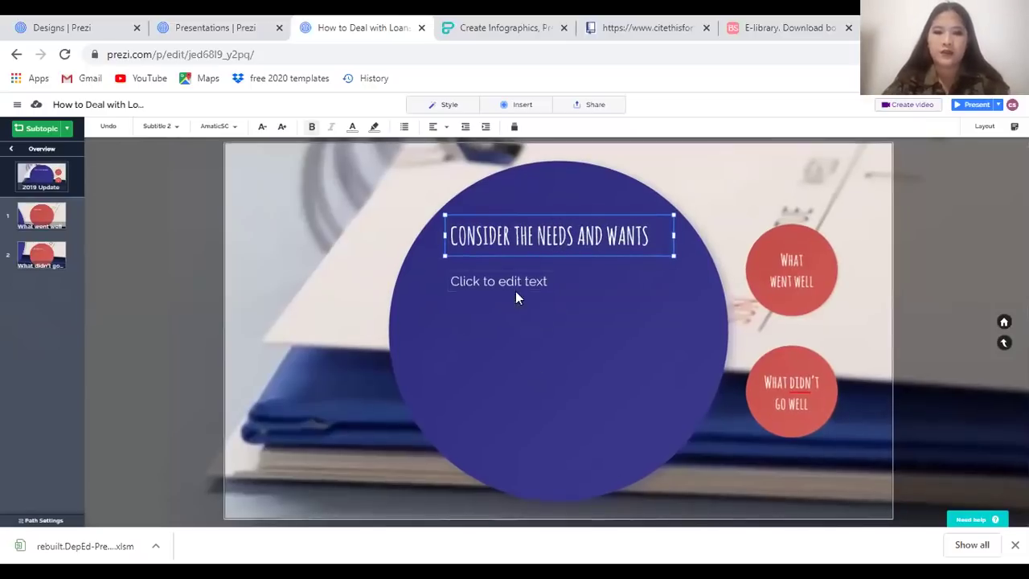
Type 'ASK YOURSELF: DO YOU REALLY NEED IT?' in the text box below the heading
{"action": "left_click", "coordinate": [467, 284]}
{"action": "left_click", "coordinate": [466, 283]}
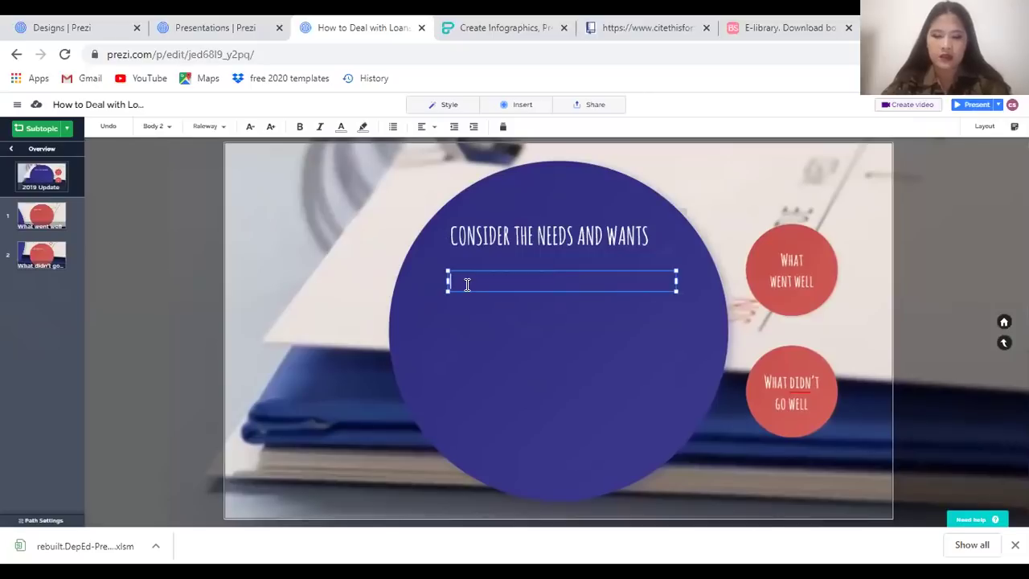
{"action": "type", "text": "ASK YOURSE"}
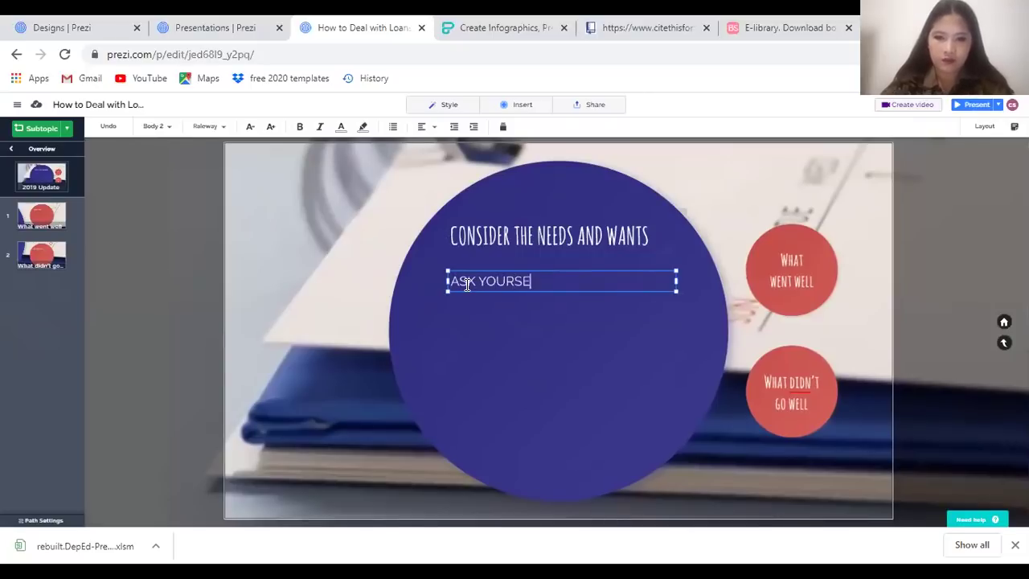
{"action": "key", "text": "BackSpace"}
{"action": "key", "text": "BackSpace"}
{"action": "key", "text": "BackSpace"}
{"action": "key", "text": "BackSpace"}
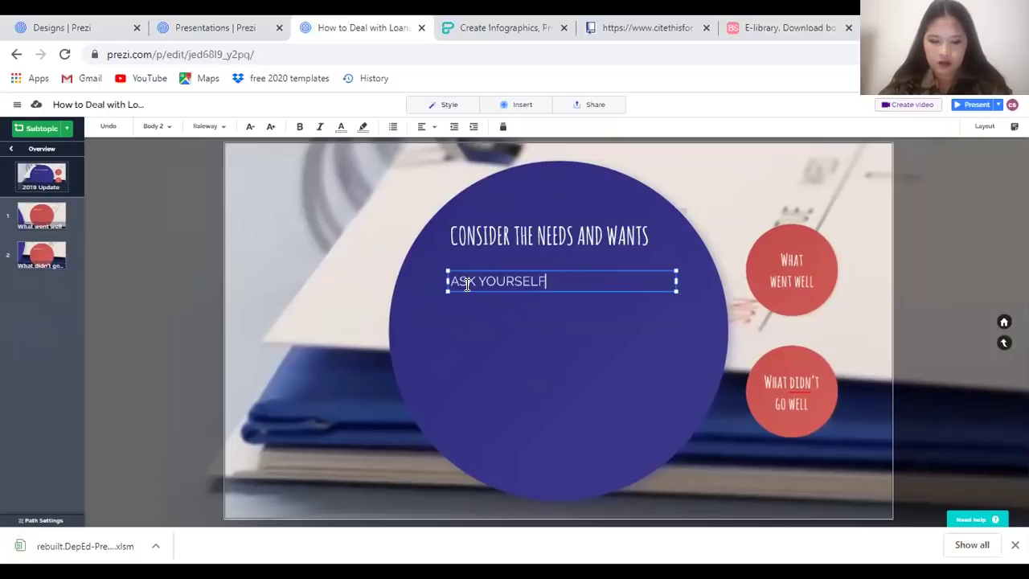
{"action": "type", "text": "F: DO YOU REALL"}
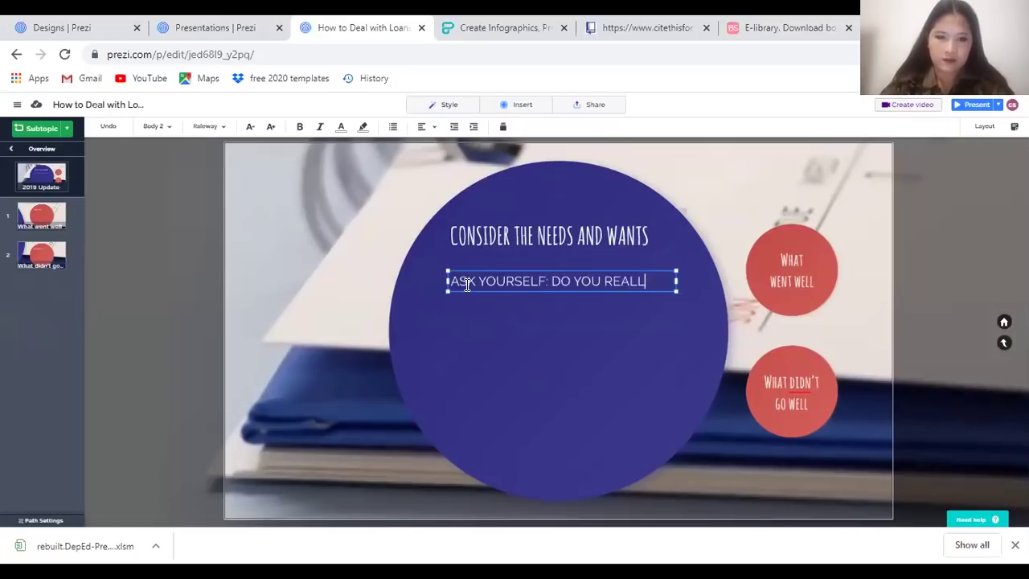
{"action": "type", "text": "Y NEED IT?"}
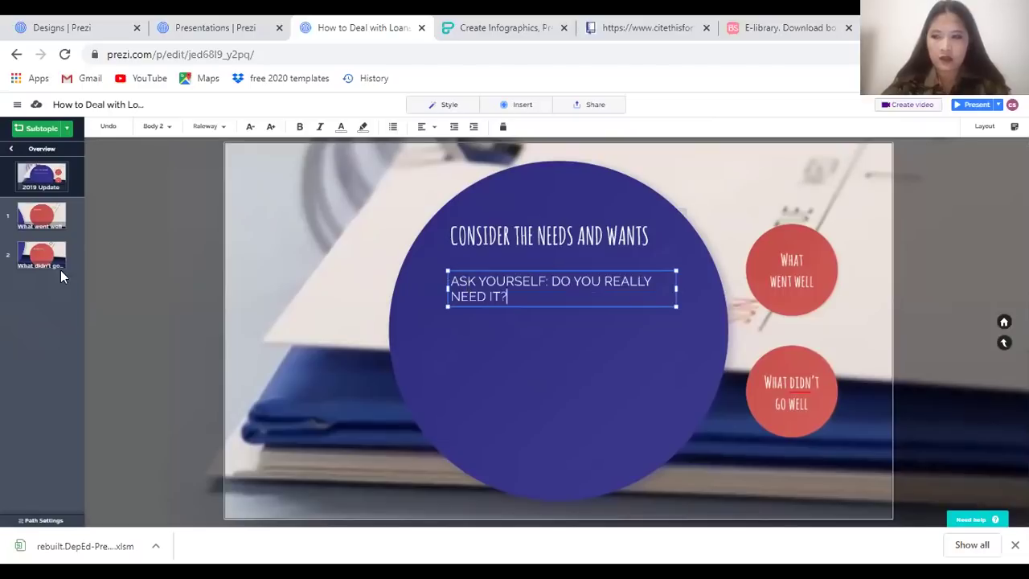
{"action": "left_click", "coordinate": [152, 280]}
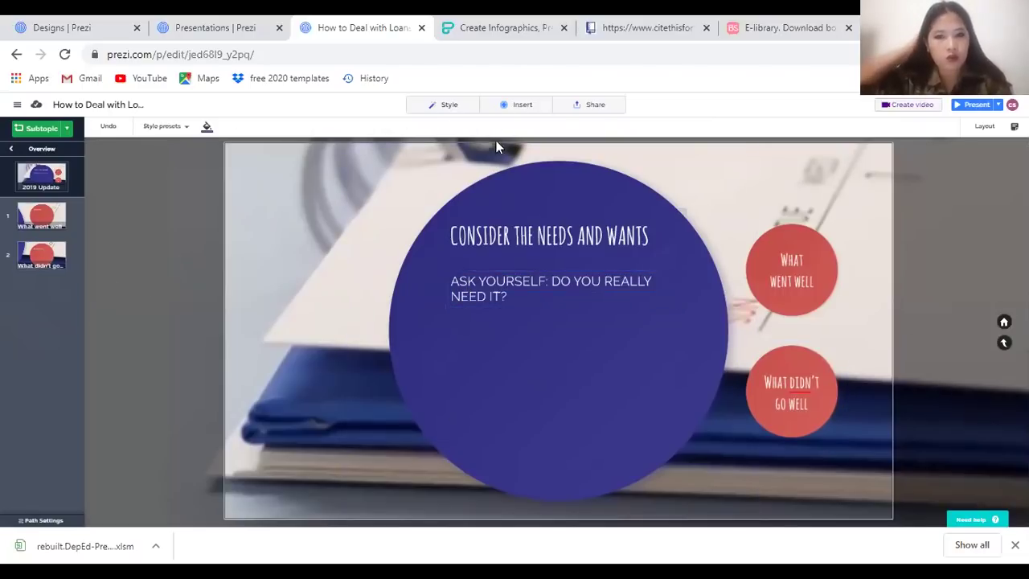
Add a Title subtopic to the slide, delete it, and reselect the What didn't go well circle
{"action": "left_click", "coordinate": [521, 107]}
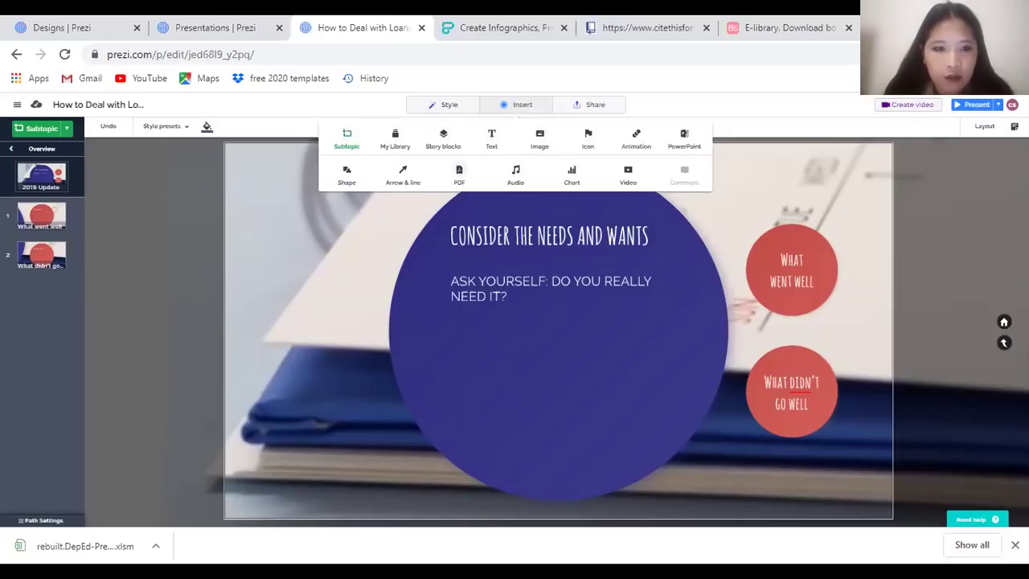
{"action": "left_click", "coordinate": [344, 145]}
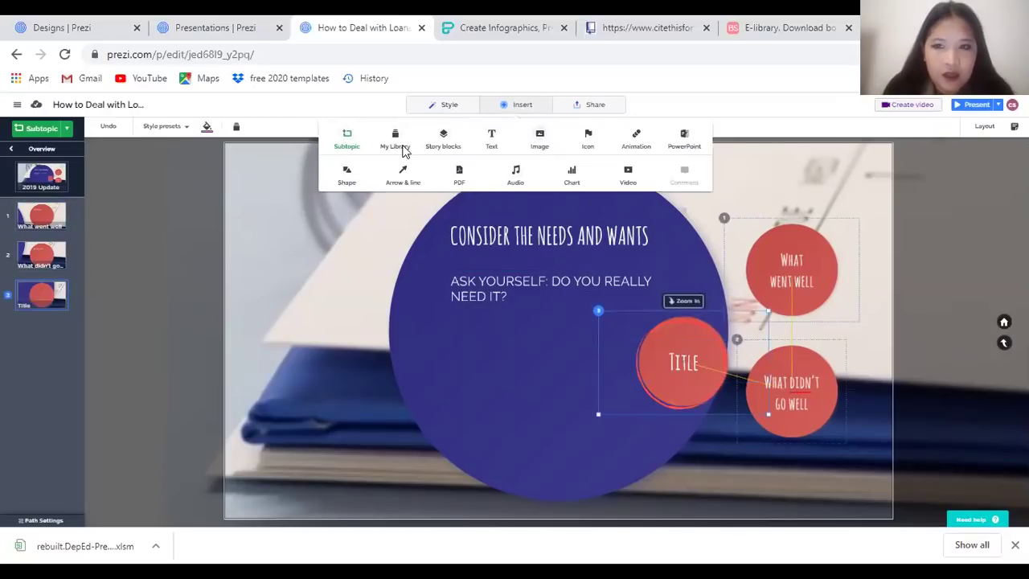
{"action": "left_click", "coordinate": [690, 323]}
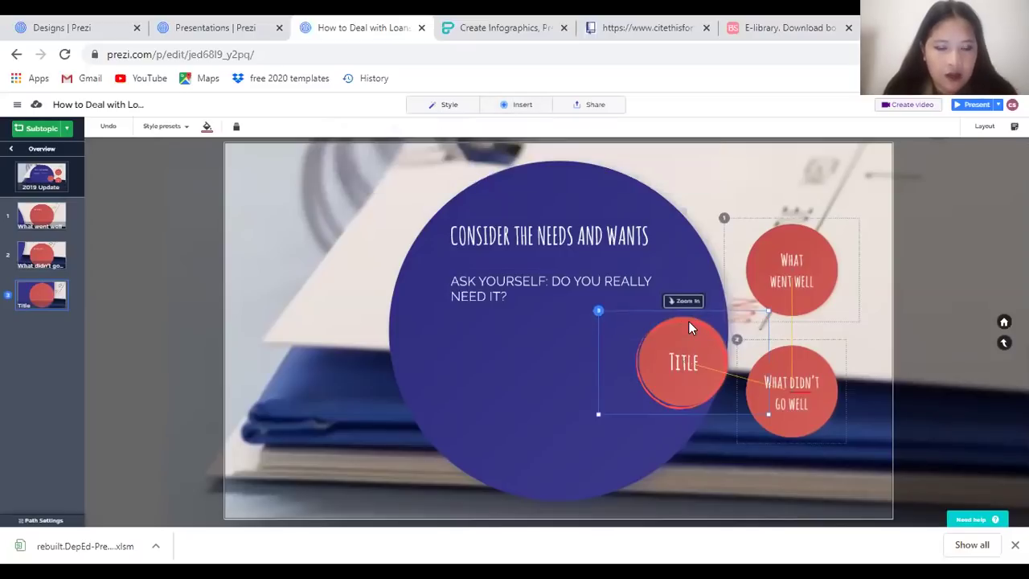
{"action": "key", "text": "Delete"}
{"action": "left_click", "coordinate": [796, 391]}
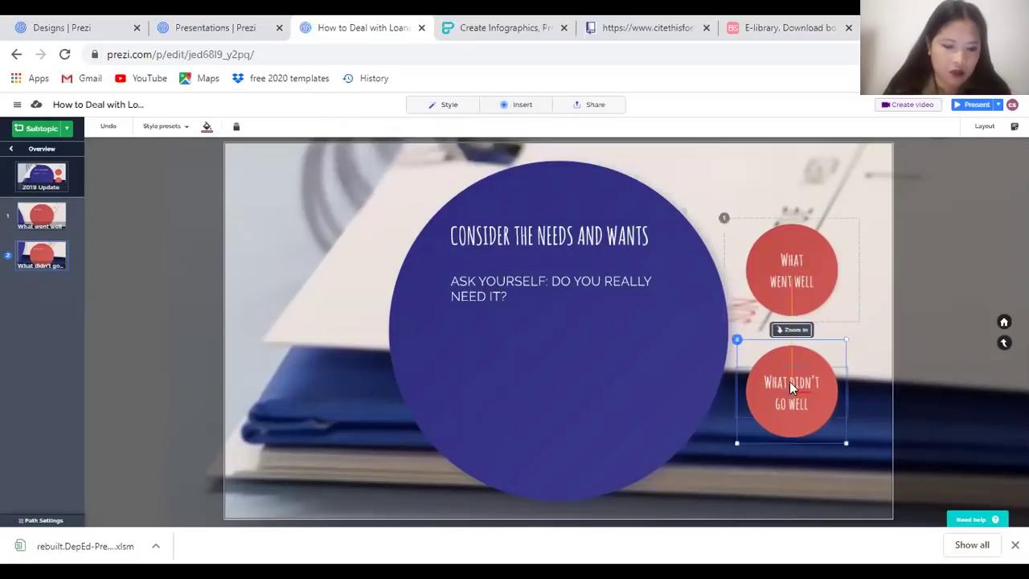
Insert an image: search MONEY, dismiss the Plus offer, clear the search, then upload from the computer
{"action": "left_click", "coordinate": [495, 107]}
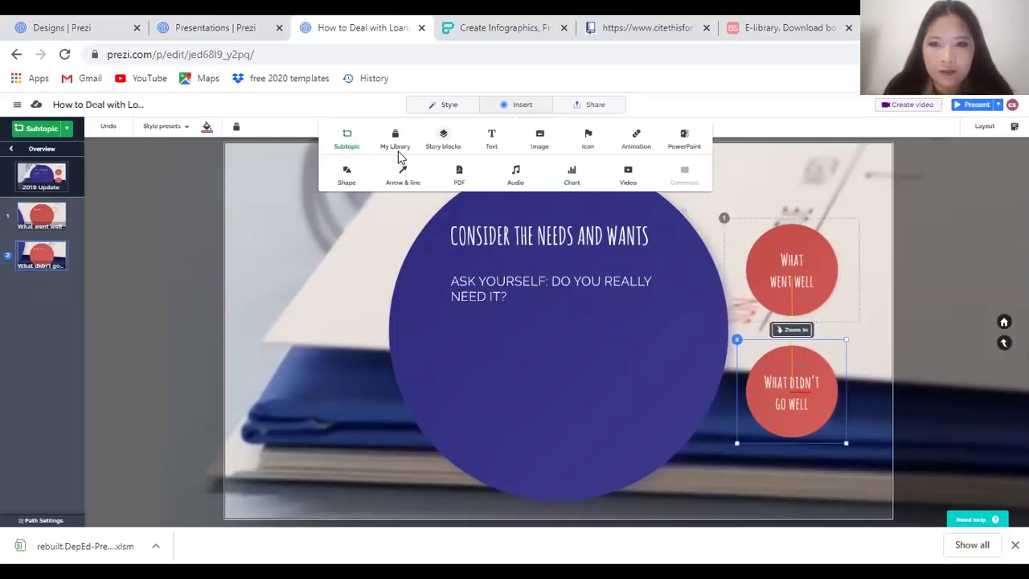
{"action": "left_click", "coordinate": [540, 140]}
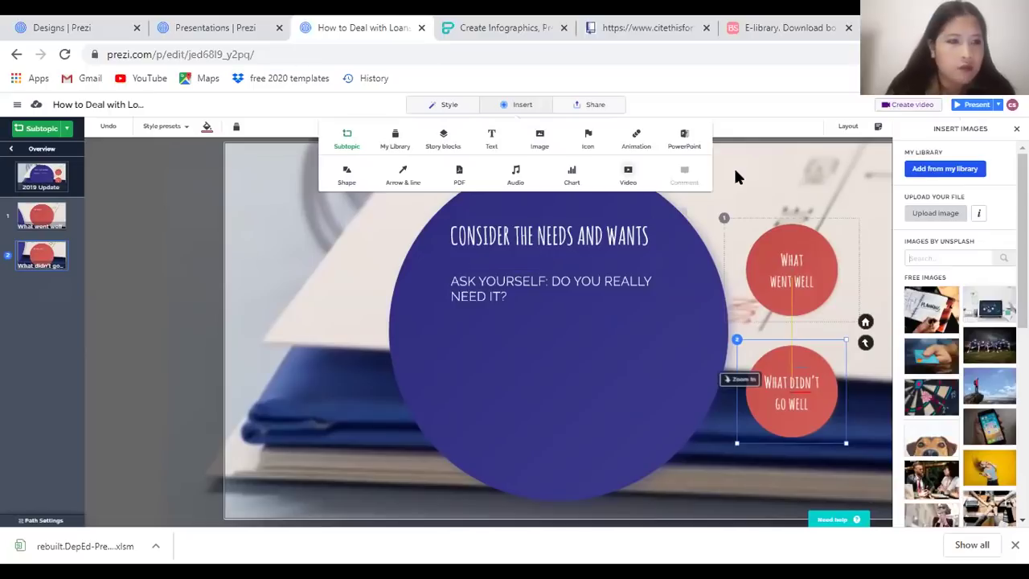
{"action": "left_click", "coordinate": [962, 257]}
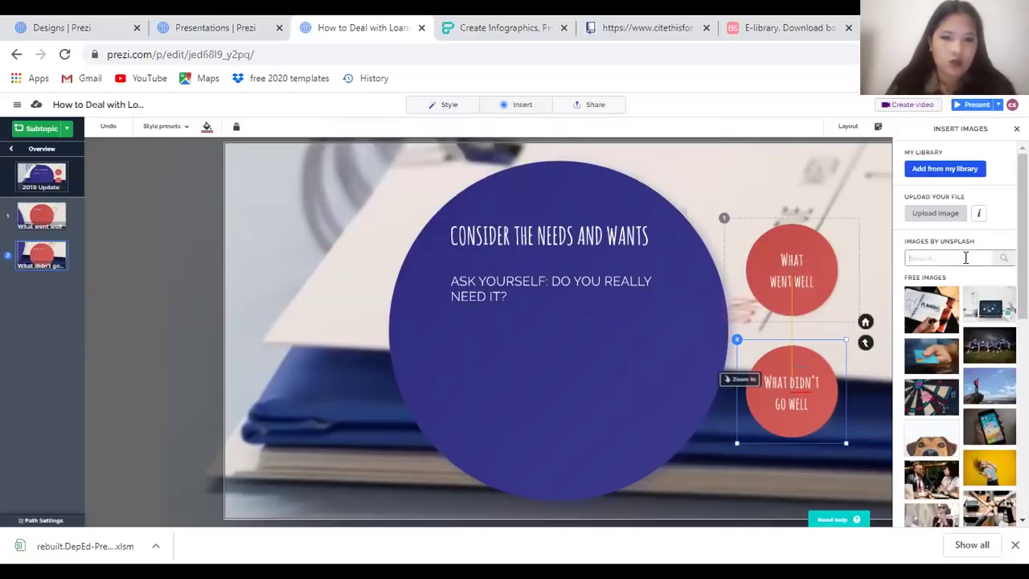
{"action": "type", "text": "MONEY"}
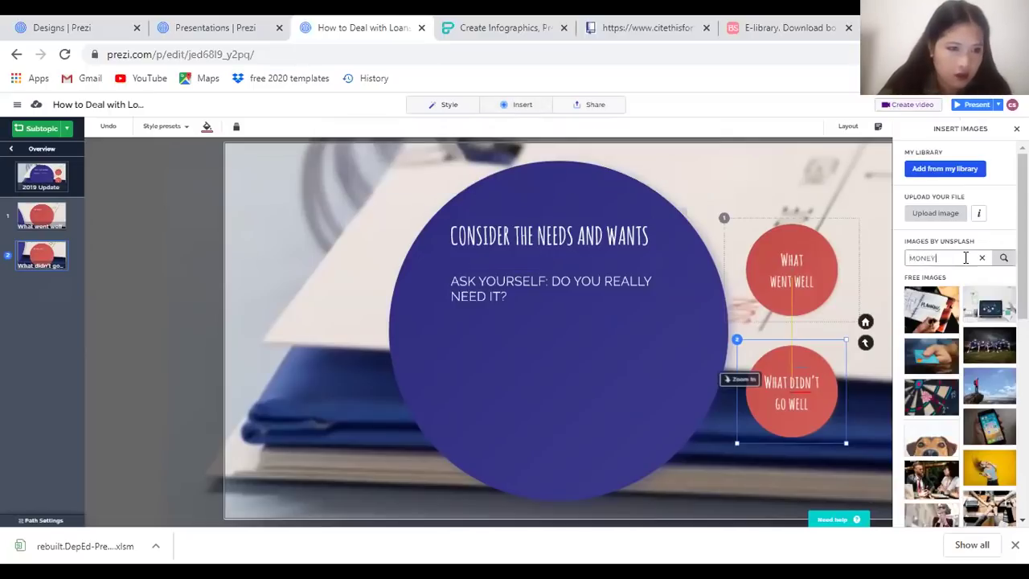
{"action": "key", "text": "Return"}
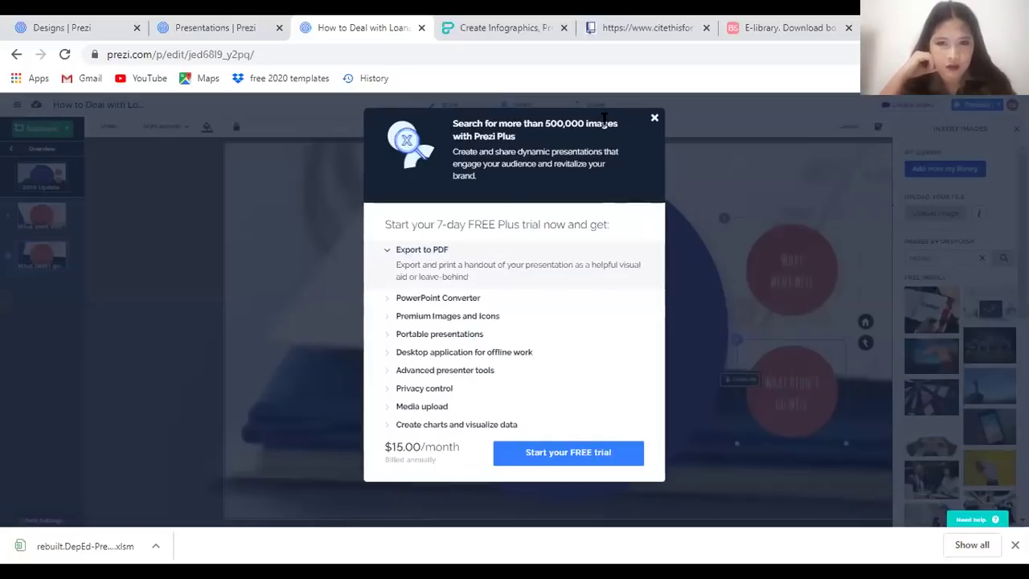
{"action": "left_click", "coordinate": [655, 117]}
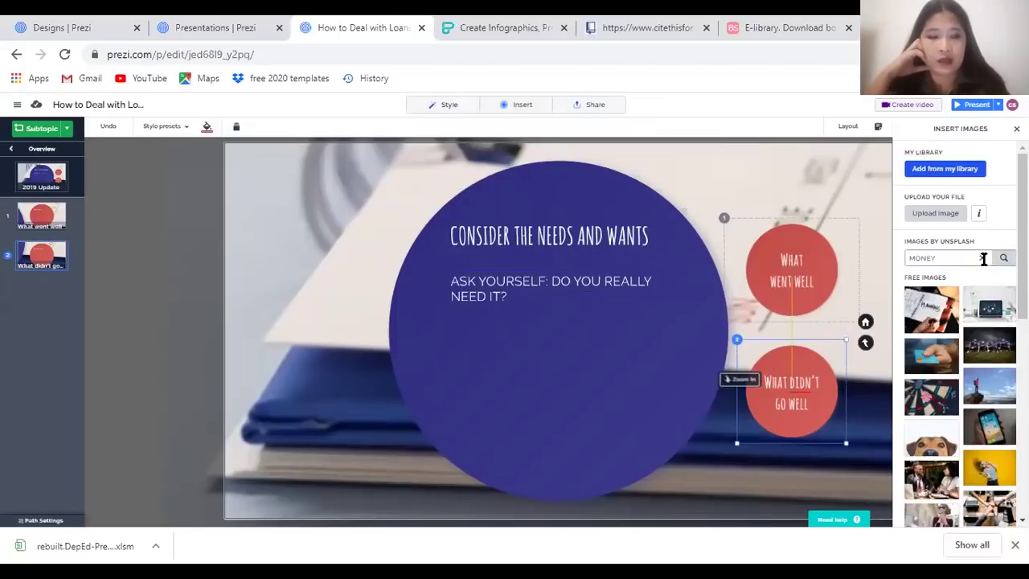
{"action": "left_click", "coordinate": [982, 259]}
{"action": "left_click", "coordinate": [920, 217]}
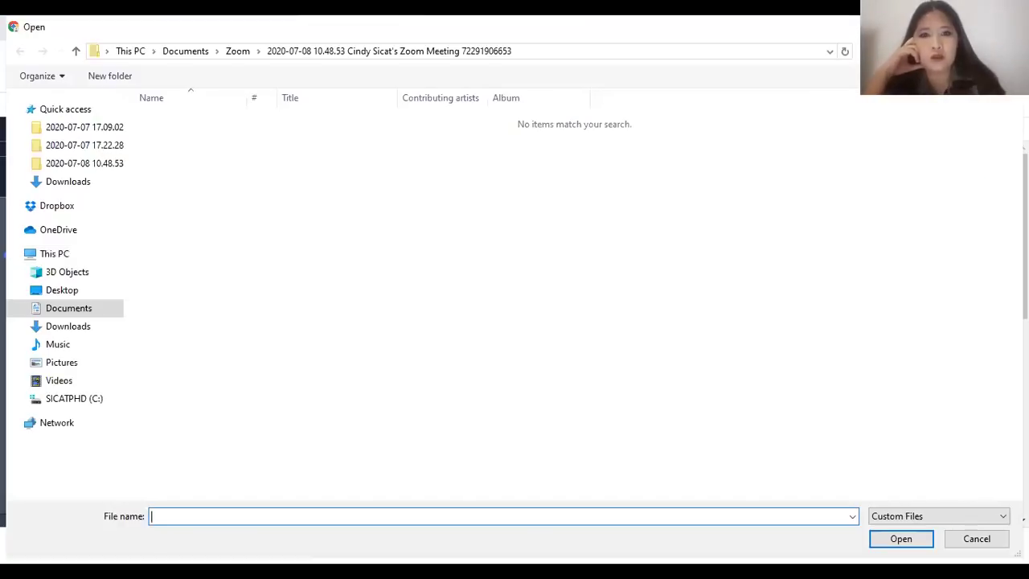
Reopen the image upload picker and choose the 'ket' cat picture from the Pictures folder
{"action": "key", "text": "Escape"}
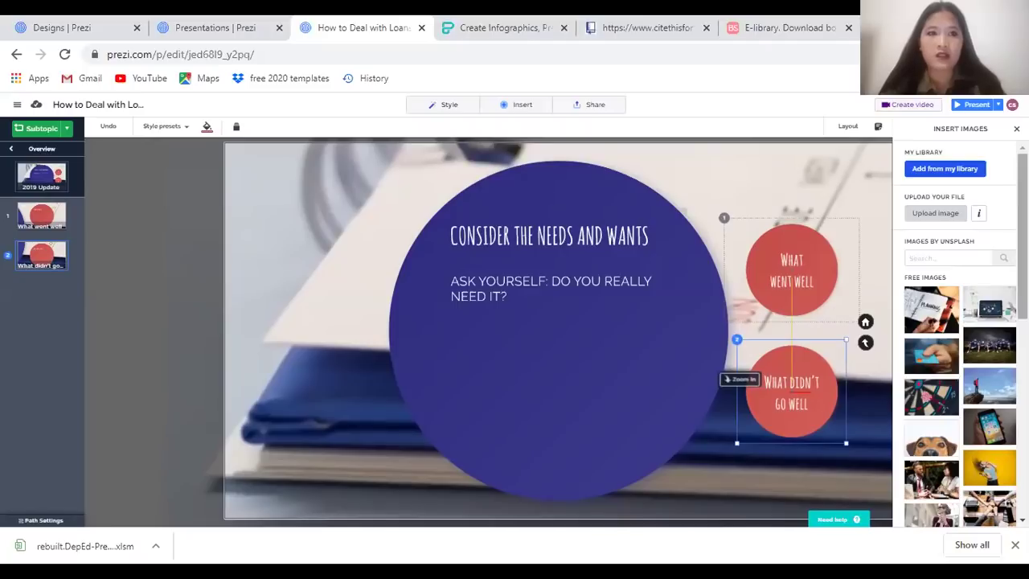
{"action": "left_click", "coordinate": [933, 214]}
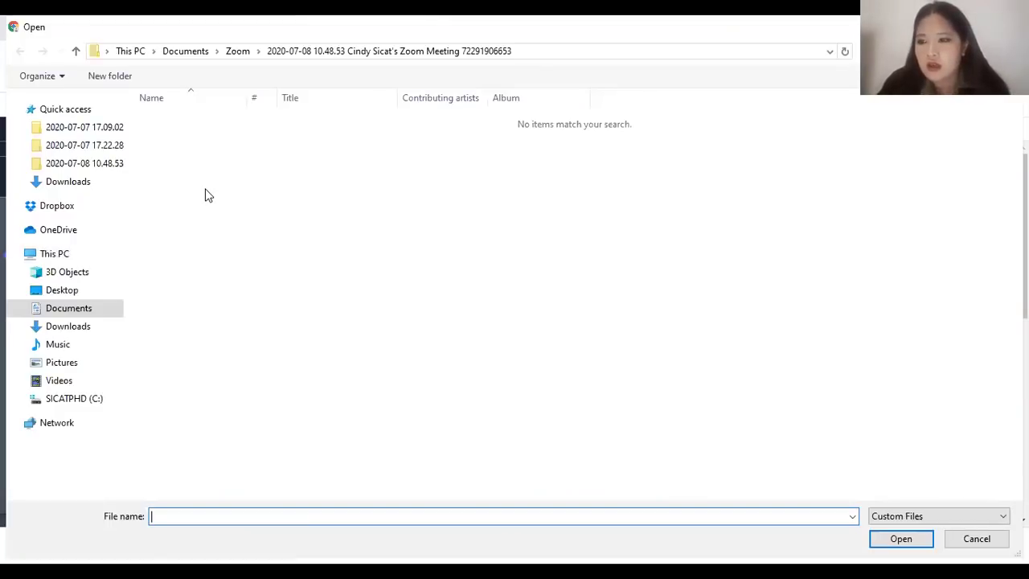
{"action": "left_click", "coordinate": [61, 362]}
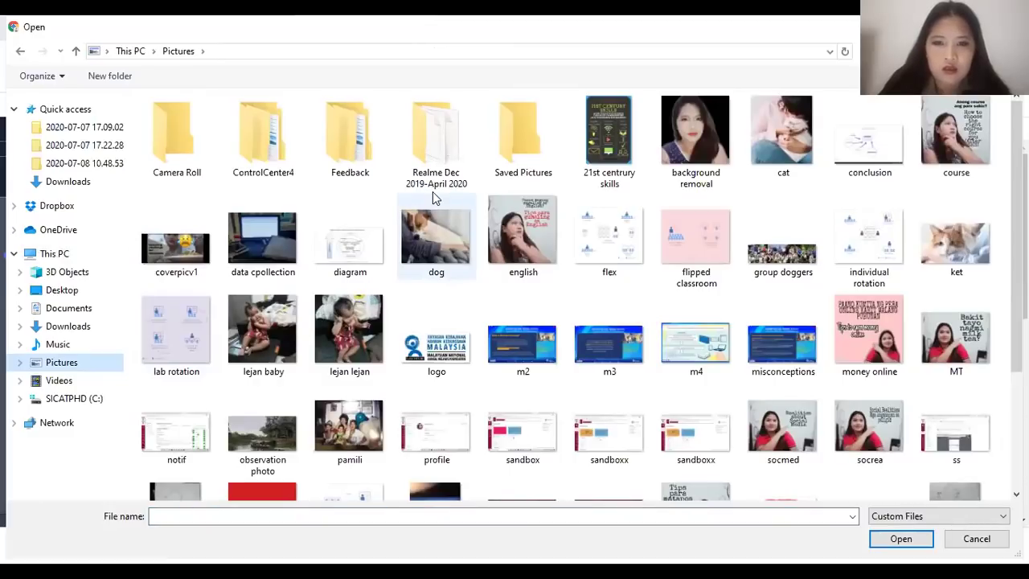
{"action": "left_click", "coordinate": [959, 215]}
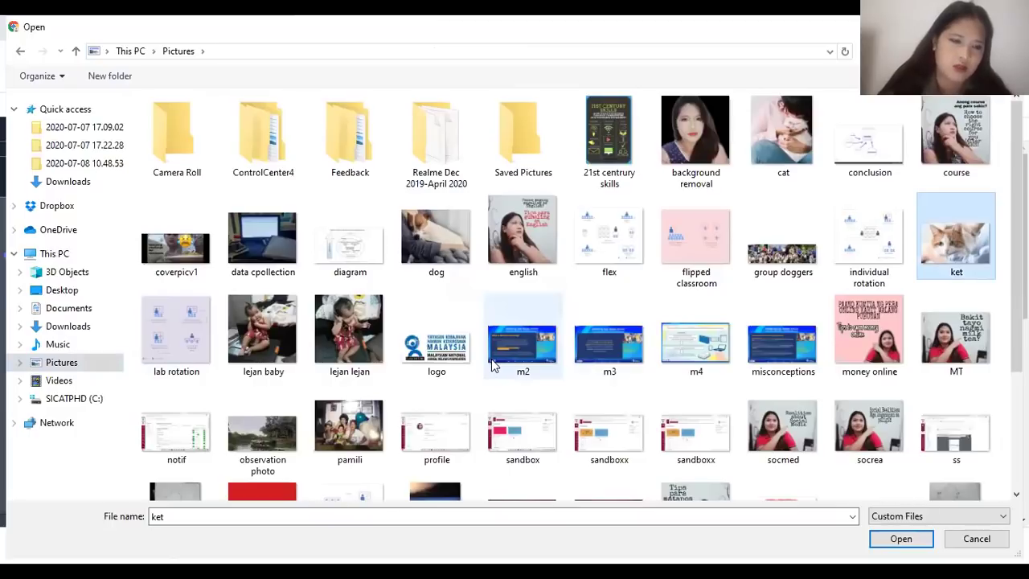
Insert the ket photo, move it below the question, shrink it slightly, then delete it
{"action": "key", "text": "Return"}
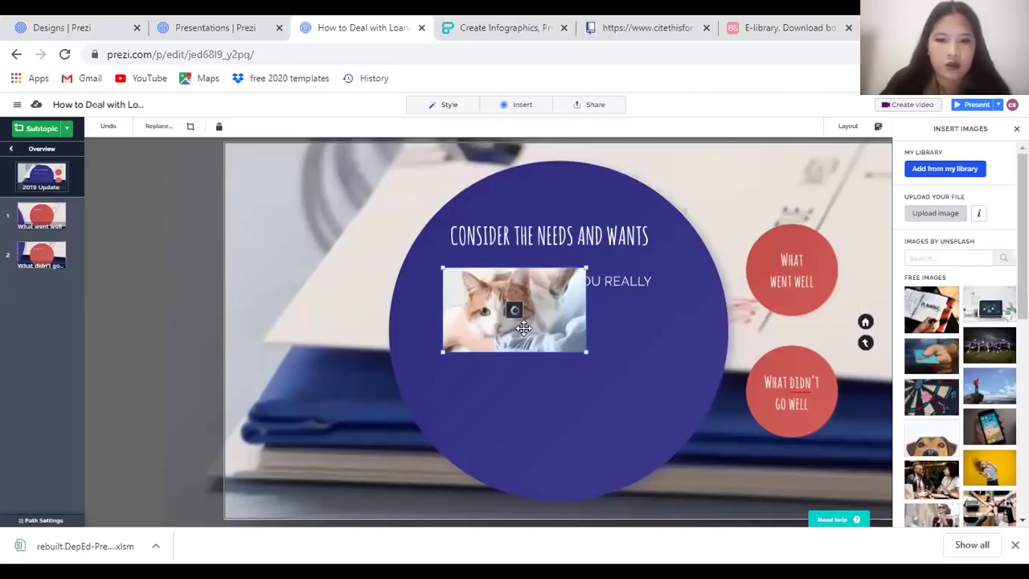
{"action": "left_click_drag", "start_coordinate": [523, 343], "coordinate": [523, 367]}
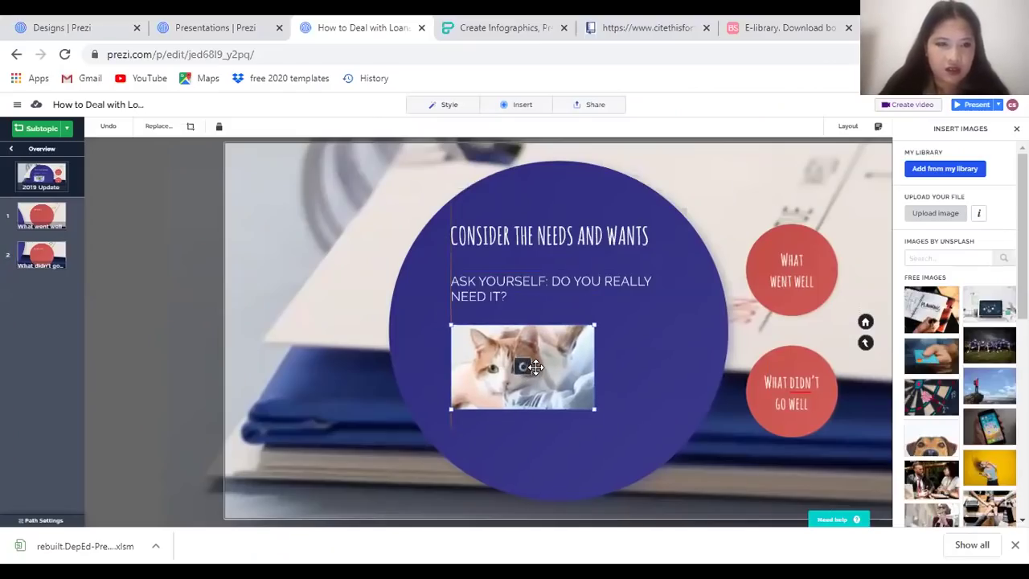
{"action": "left_click_drag", "start_coordinate": [596, 405], "coordinate": [584, 413]}
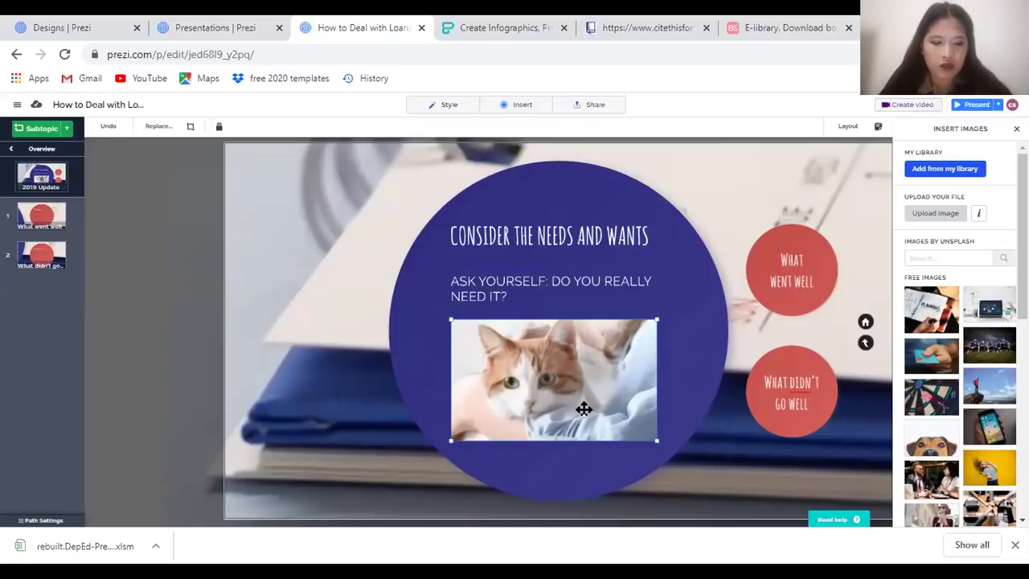
{"action": "key", "text": "Delete"}
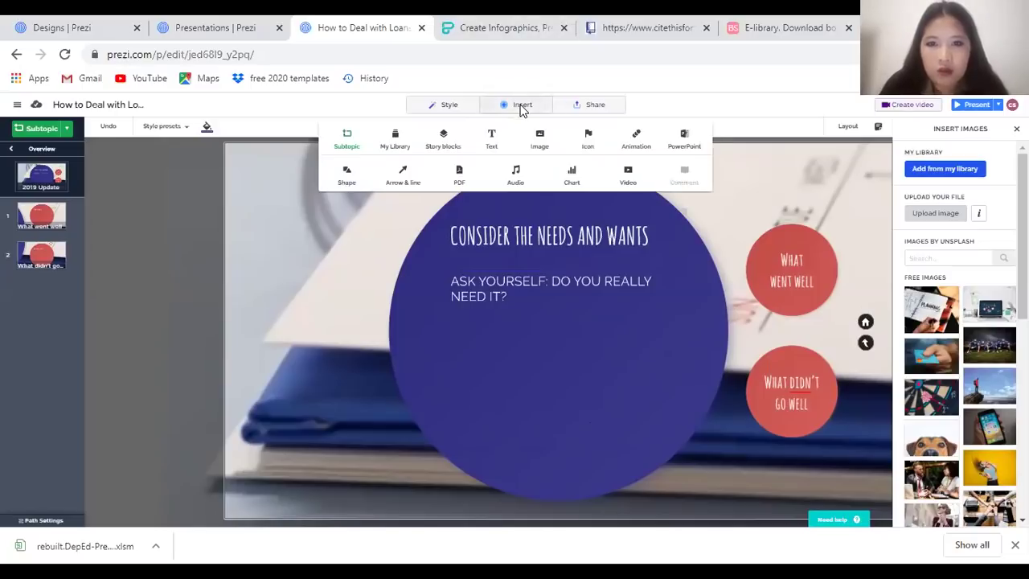
Remove the background photo, apply a light blue colour scheme and the blurred building photo background
{"action": "mouse_move", "coordinate": [427, 106]}
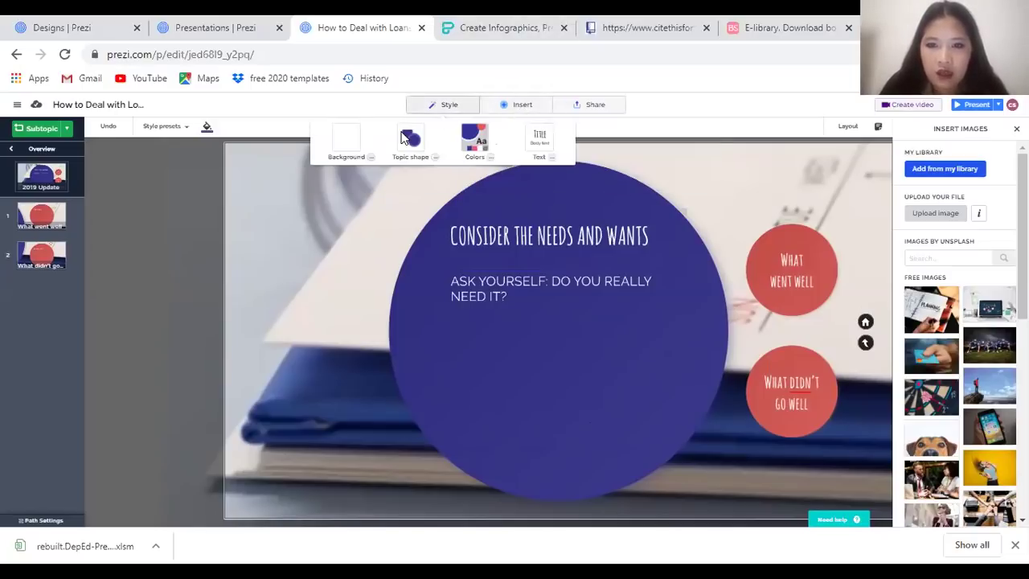
{"action": "left_click", "coordinate": [346, 140]}
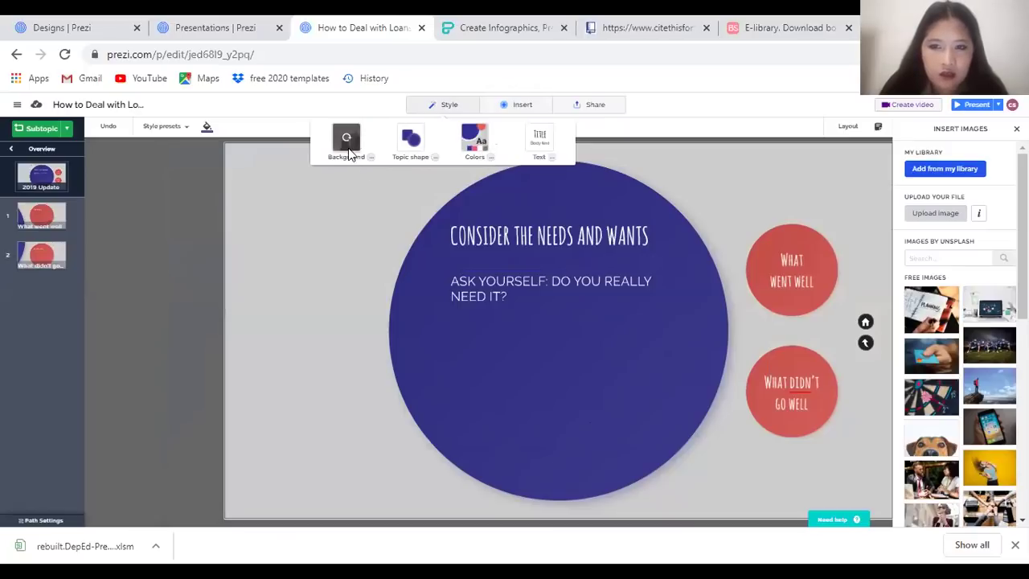
{"action": "left_click", "coordinate": [486, 155]}
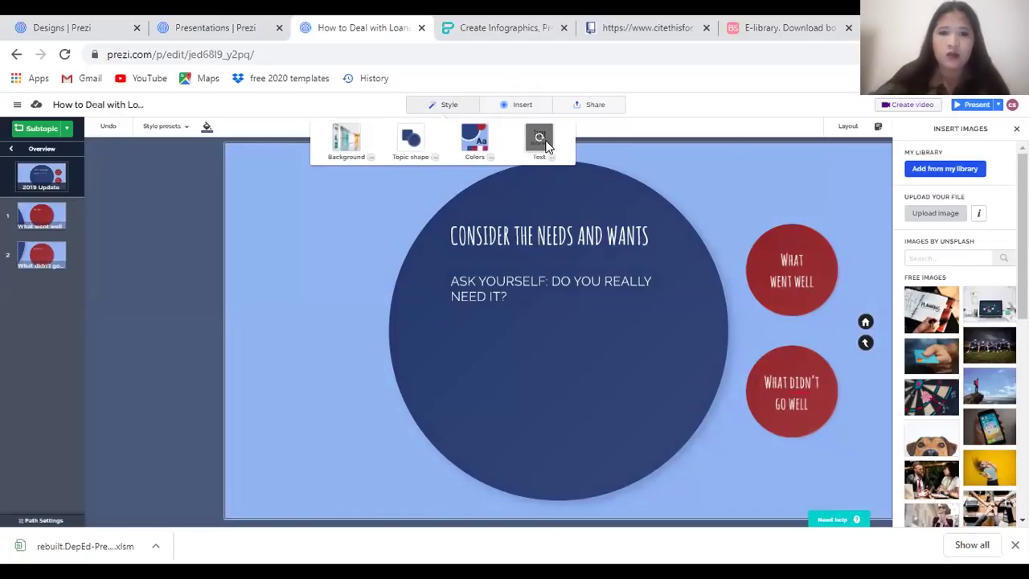
{"action": "left_click", "coordinate": [527, 107]}
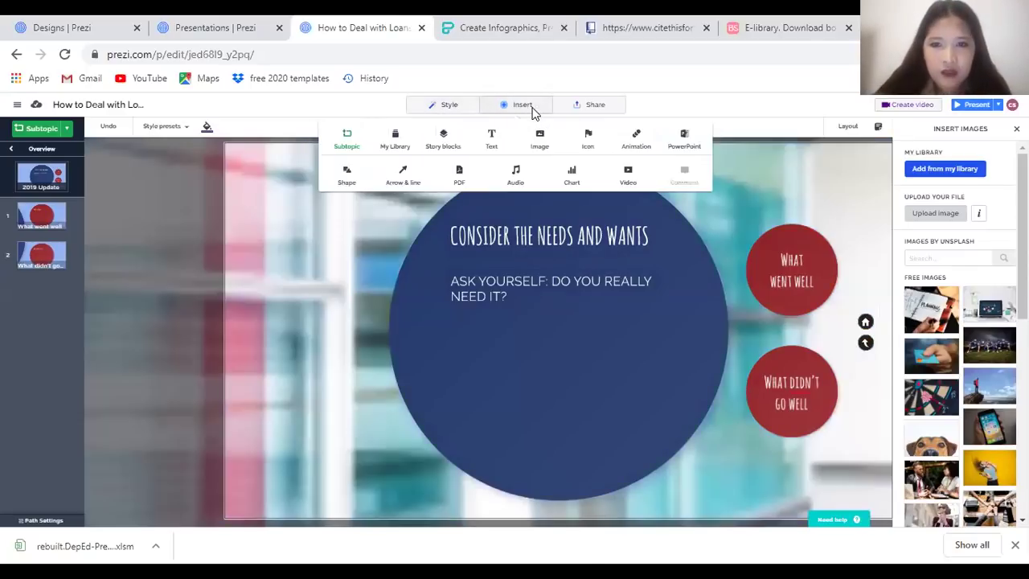
{"action": "left_click", "coordinate": [524, 106]}
{"action": "left_click", "coordinate": [523, 107]}
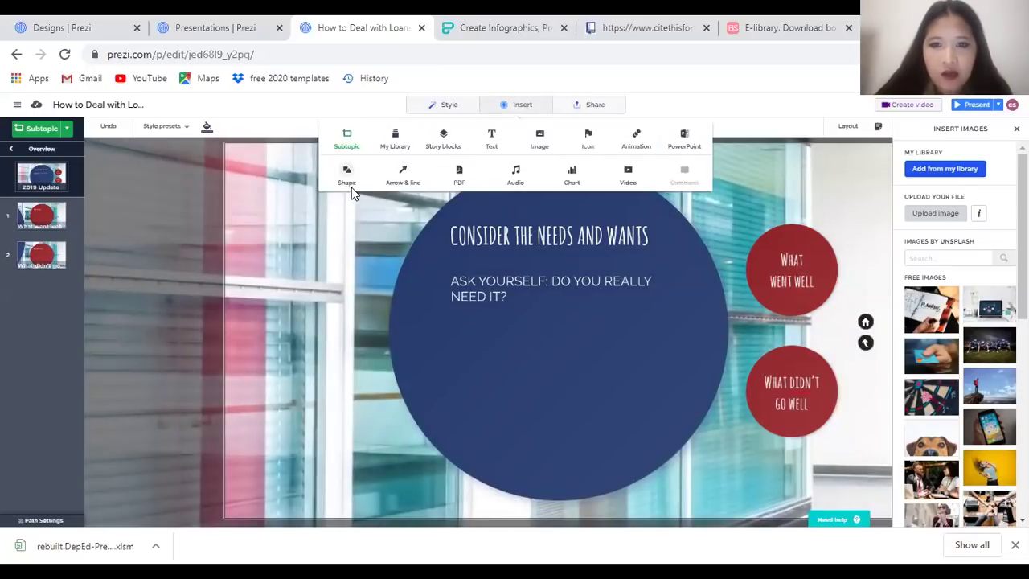
Open the animations for the 2019 Update topic
{"action": "left_click", "coordinate": [635, 141]}
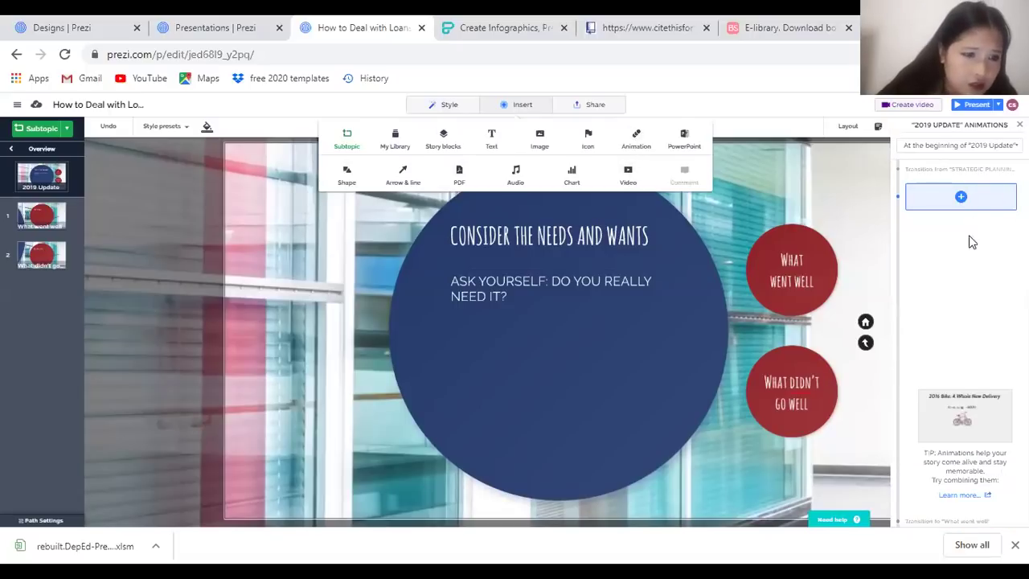
{"action": "mouse_move", "coordinate": [961, 411]}
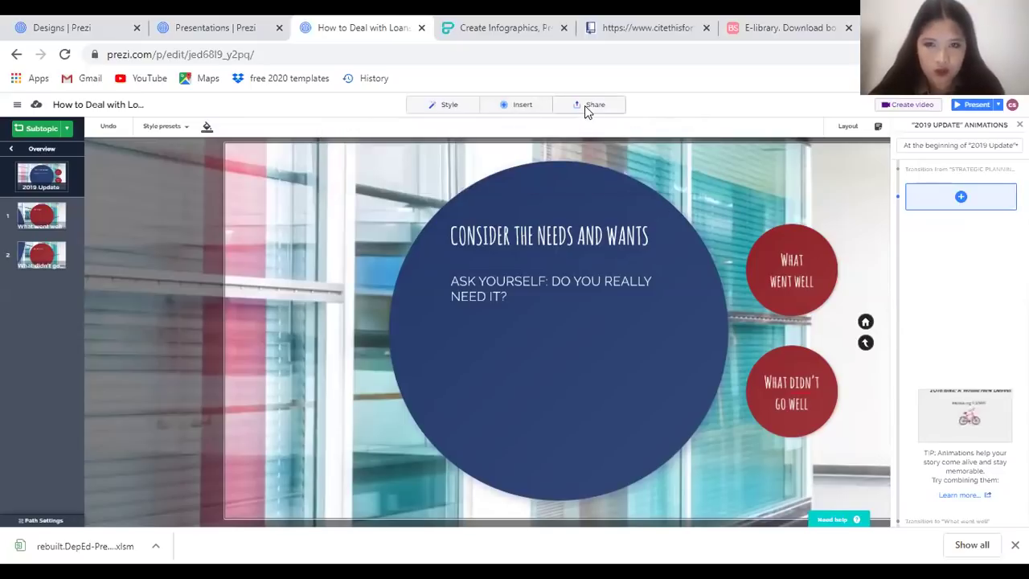
{"action": "mouse_move", "coordinate": [586, 106]}
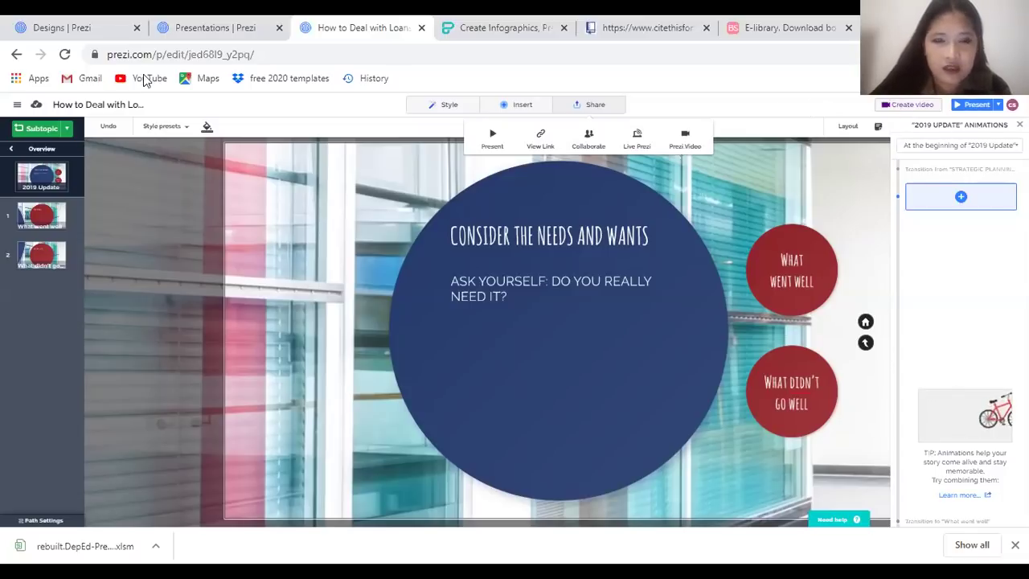
Try Presenter View, dismiss the Prezi Plus offer, and close the presenting options
{"action": "left_click", "coordinate": [998, 106]}
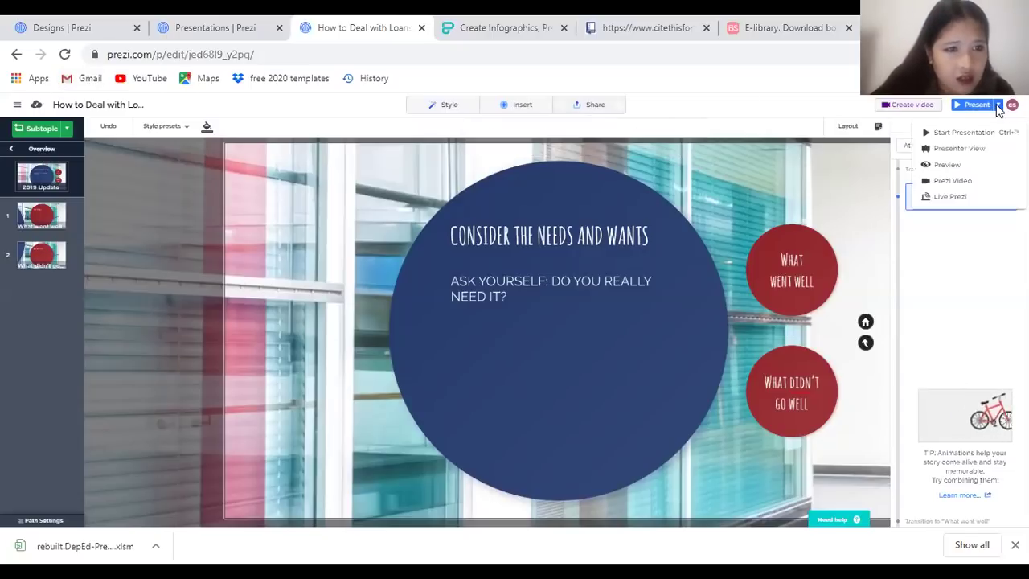
{"action": "left_click", "coordinate": [976, 149]}
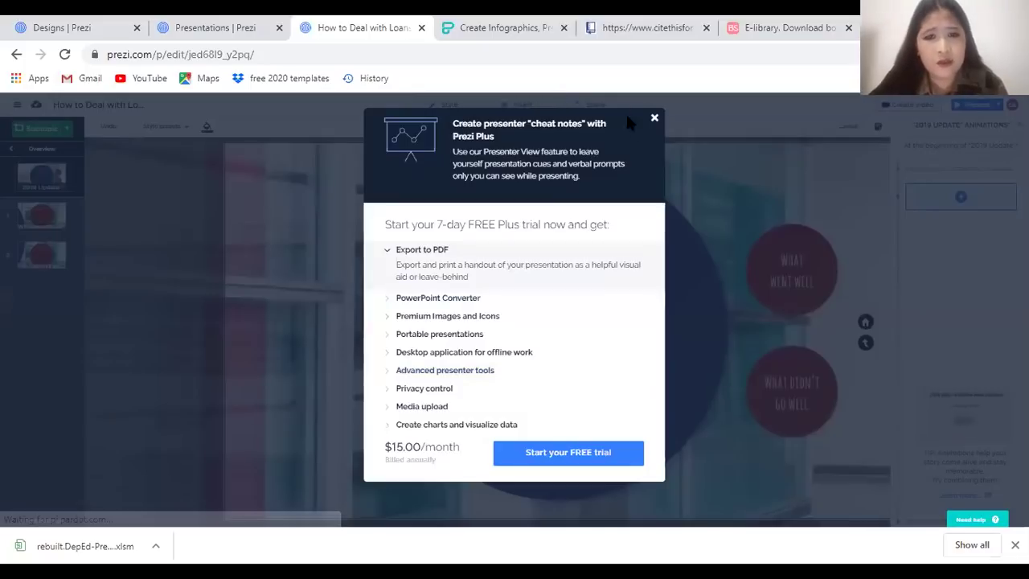
{"action": "left_click", "coordinate": [655, 120]}
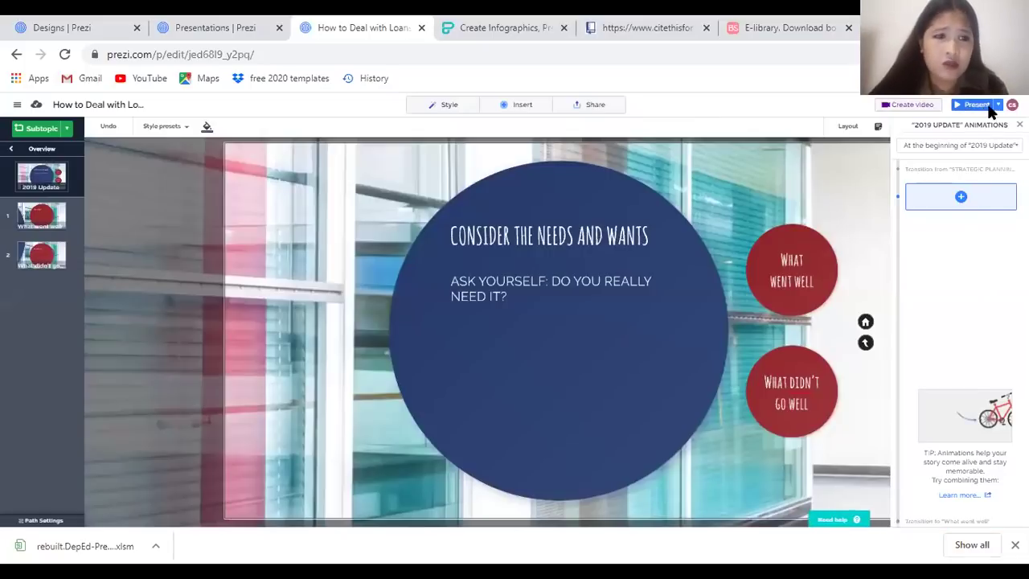
{"action": "left_click", "coordinate": [998, 105]}
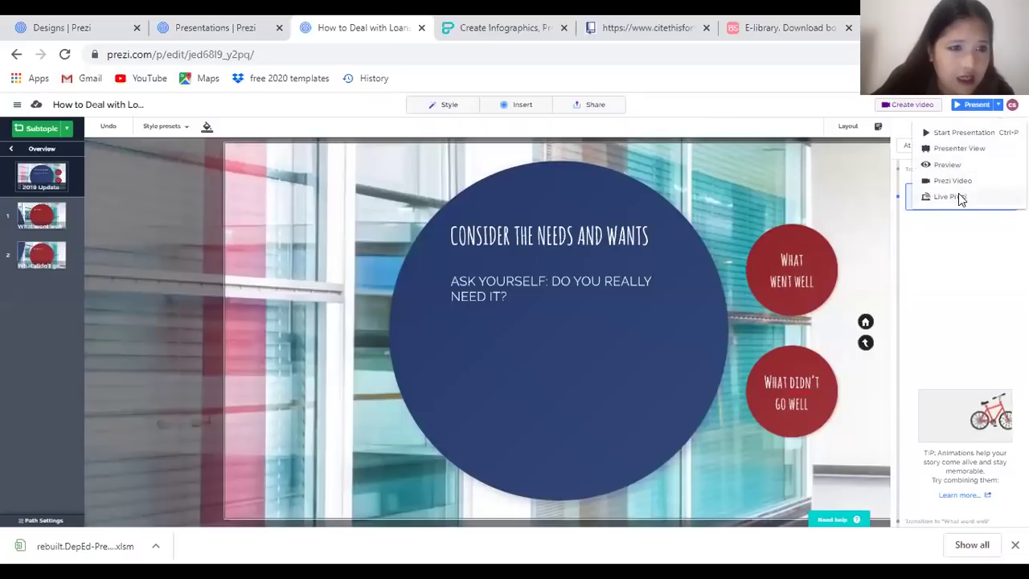
{"action": "left_click", "coordinate": [874, 268]}
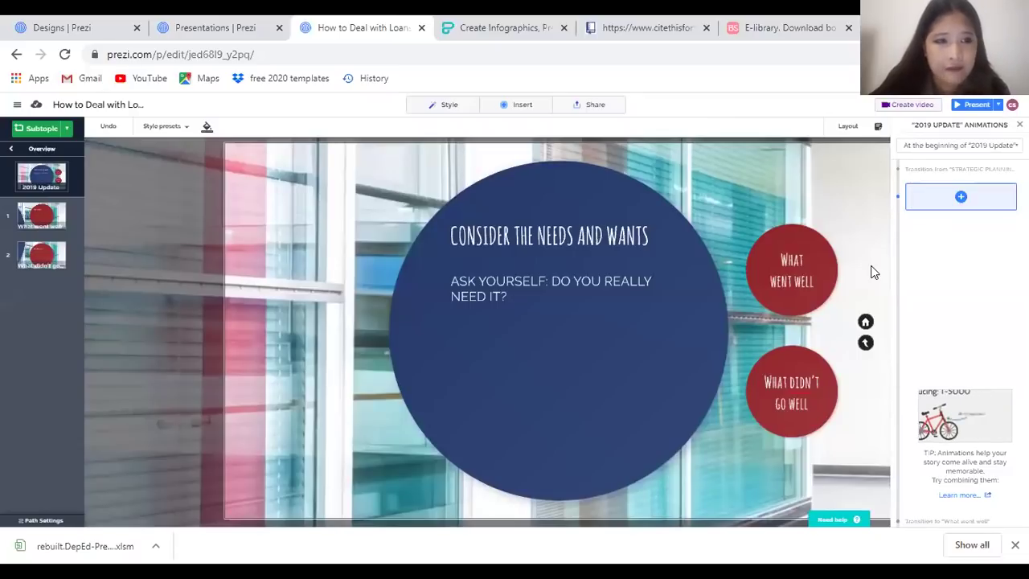
Present full screen, step through Opportunities and Goals with the arrow keys, then exit with Esc
{"action": "left_click", "coordinate": [986, 108]}
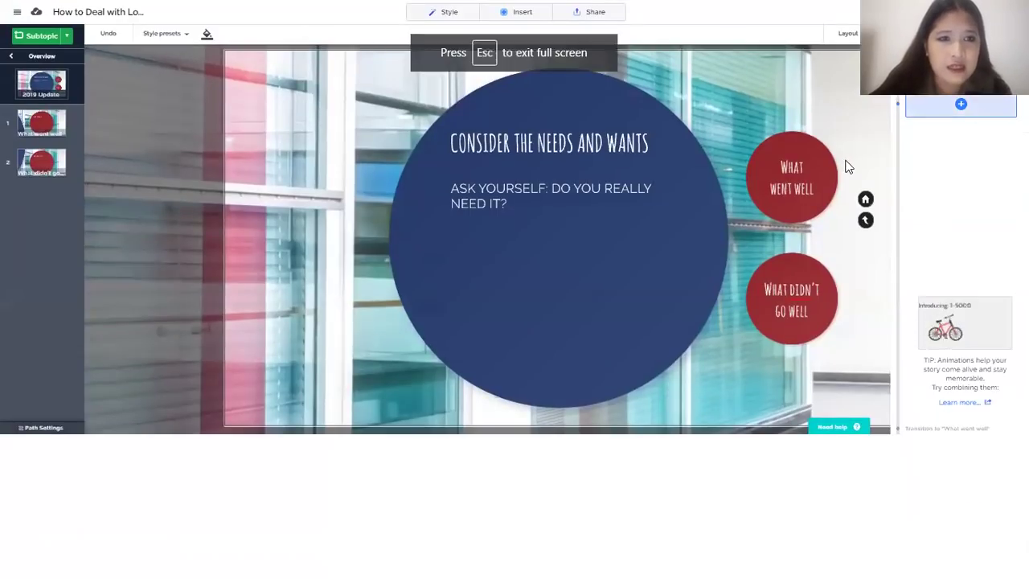
{"action": "key", "text": "Left"}
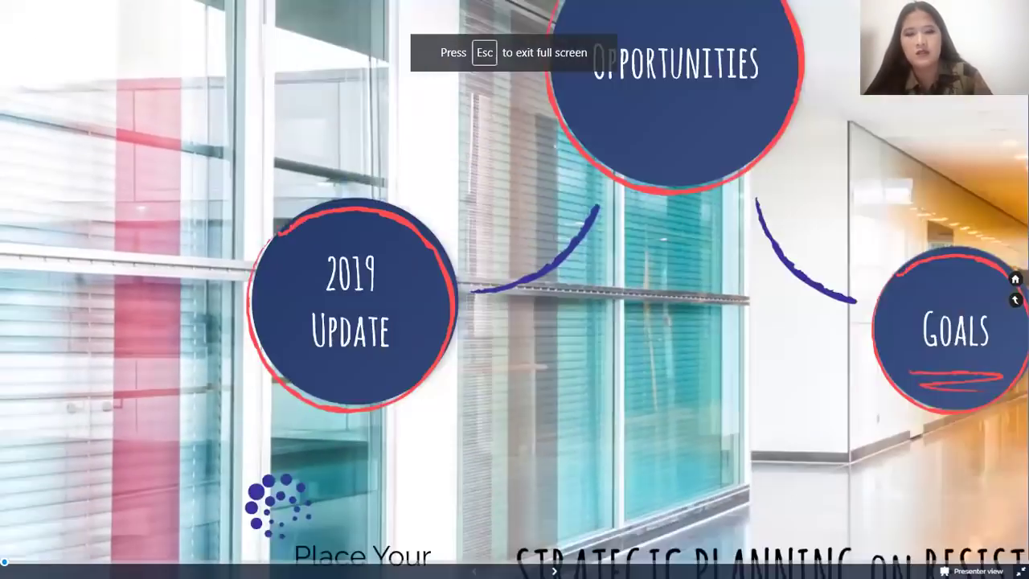
{"action": "key", "text": "Right"}
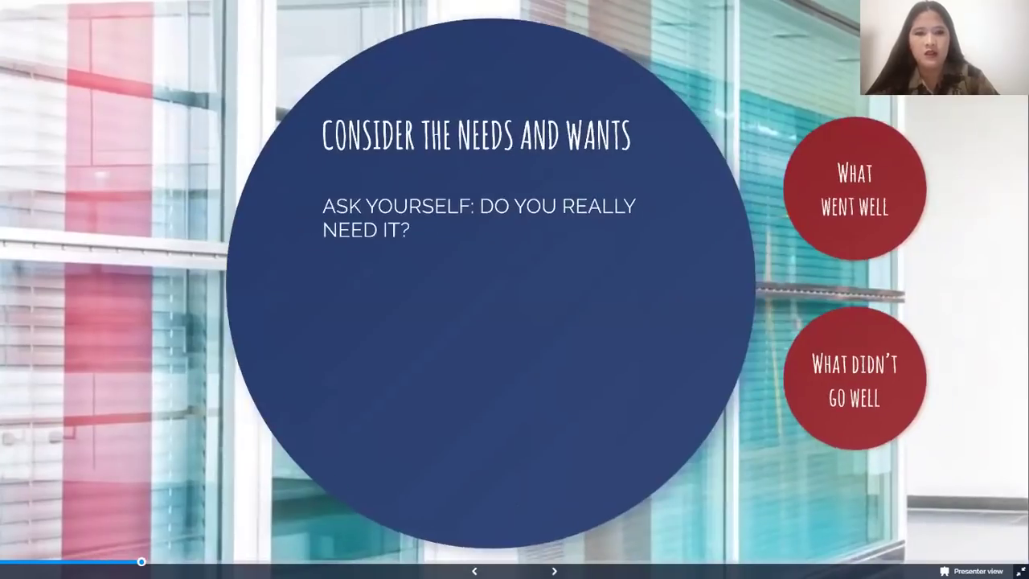
{"action": "key", "text": "Right"}
{"action": "key", "text": "Right"}
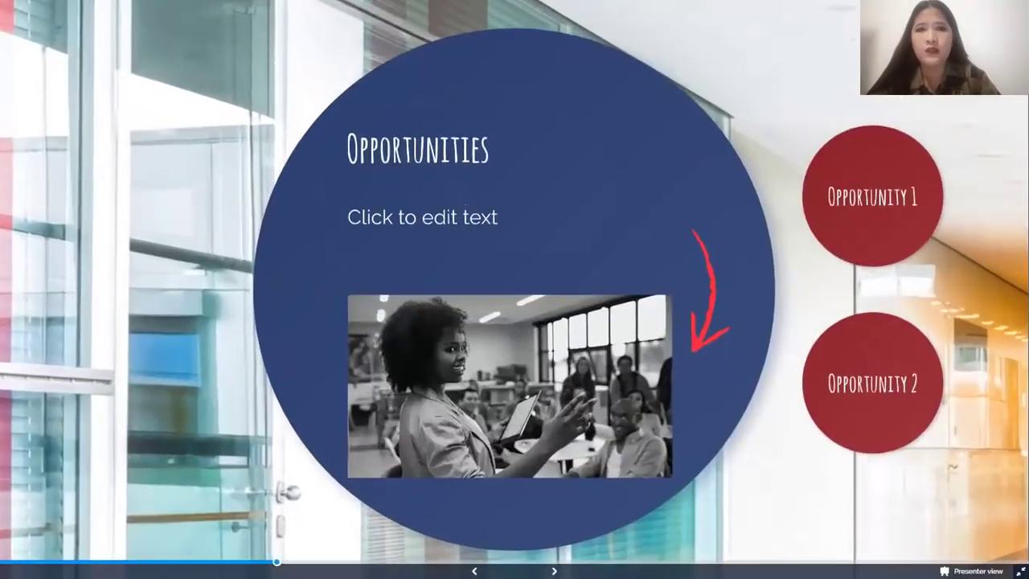
{"action": "key", "text": "Right"}
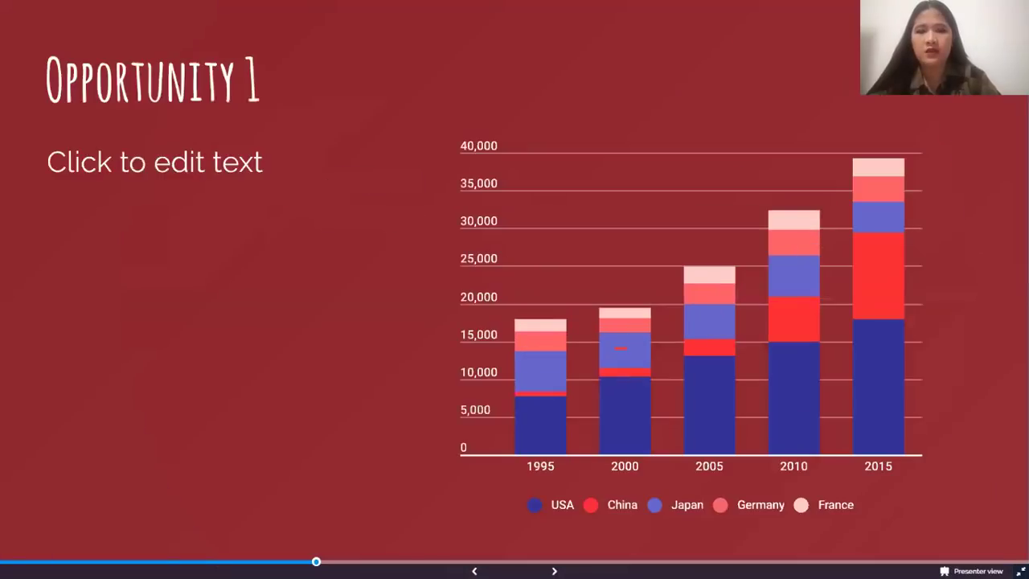
{"action": "key", "text": "Right"}
{"action": "key", "text": "Right"}
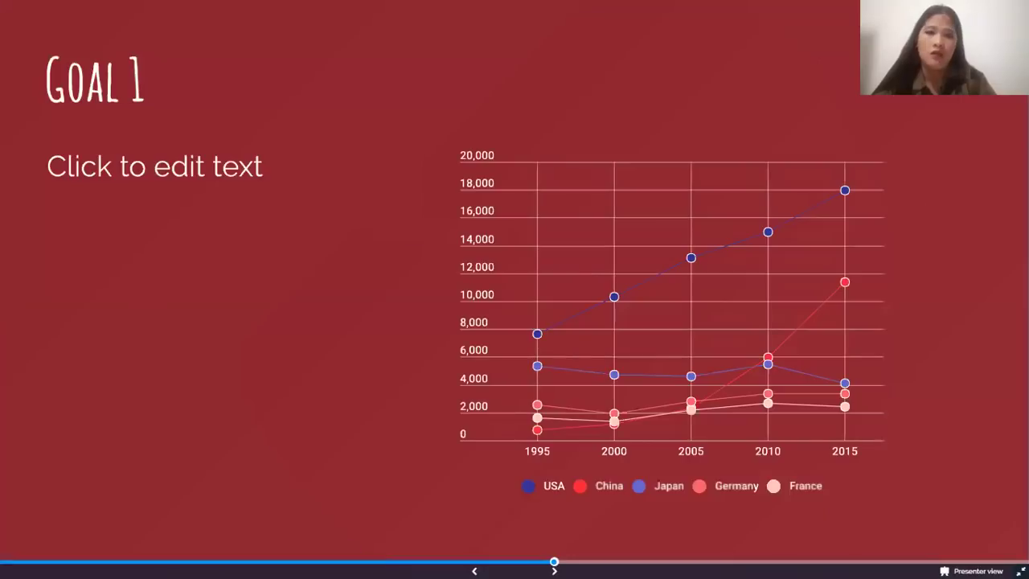
{"action": "key", "text": "Right"}
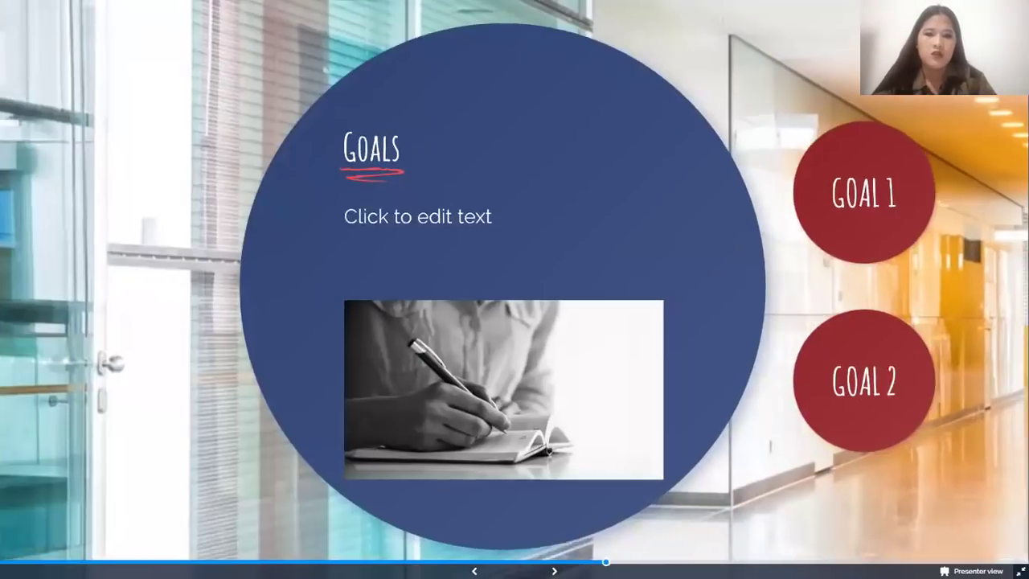
{"action": "key", "text": "Right"}
{"action": "key", "text": "Right"}
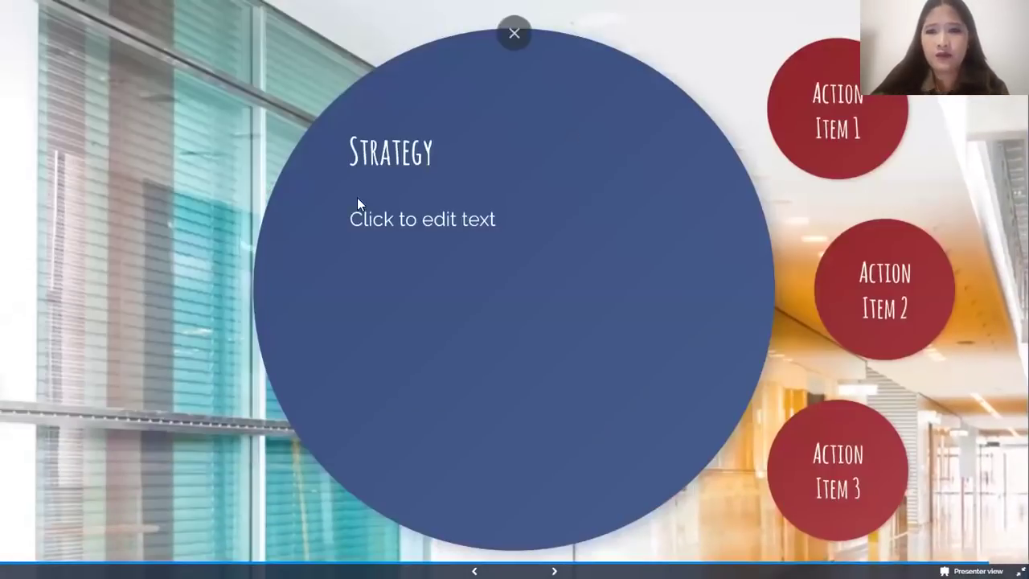
{"action": "key", "text": "Escape"}
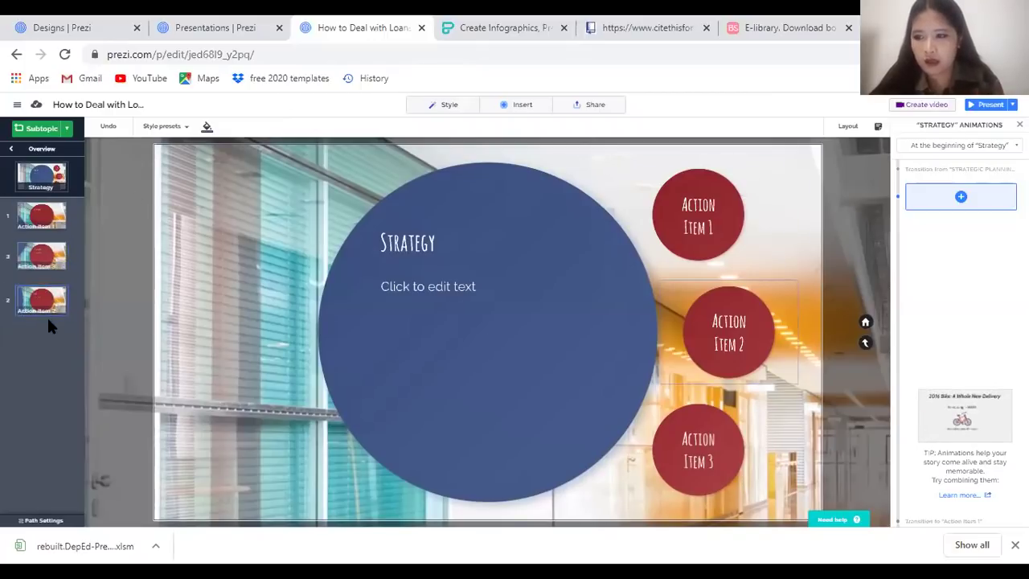
Drag an Action Item thumbnail to reorder the path, then return to the topics overview
{"action": "left_click_drag", "start_coordinate": [48, 256], "coordinate": [51, 212]}
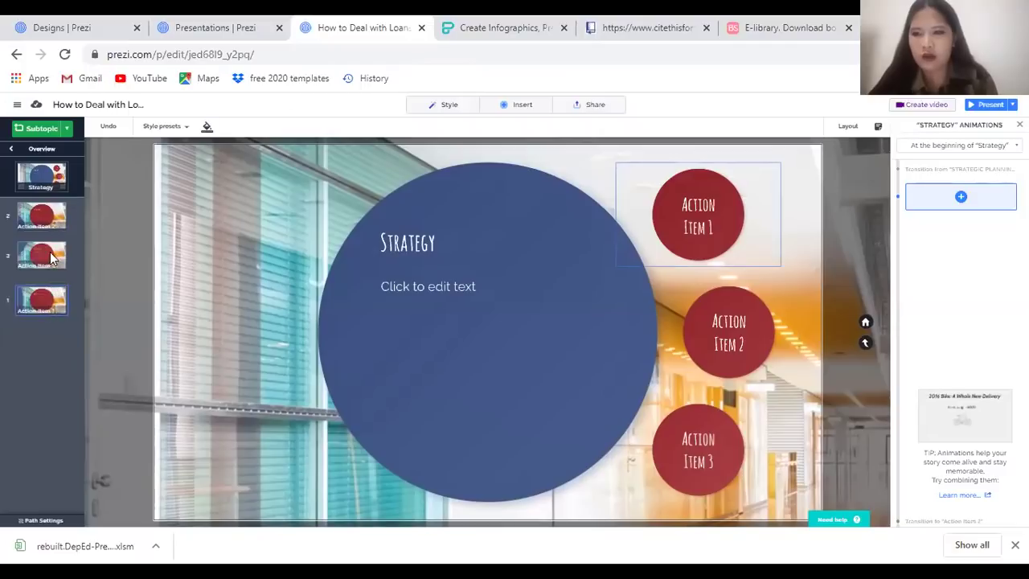
{"action": "left_click", "coordinate": [11, 150]}
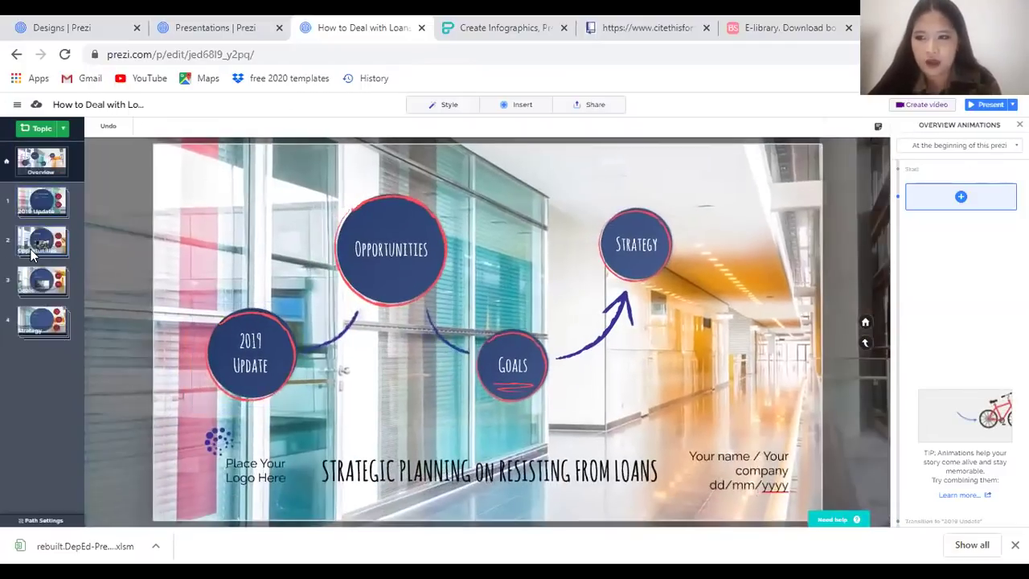
{"action": "left_click", "coordinate": [33, 255]}
{"action": "left_click", "coordinate": [34, 251]}
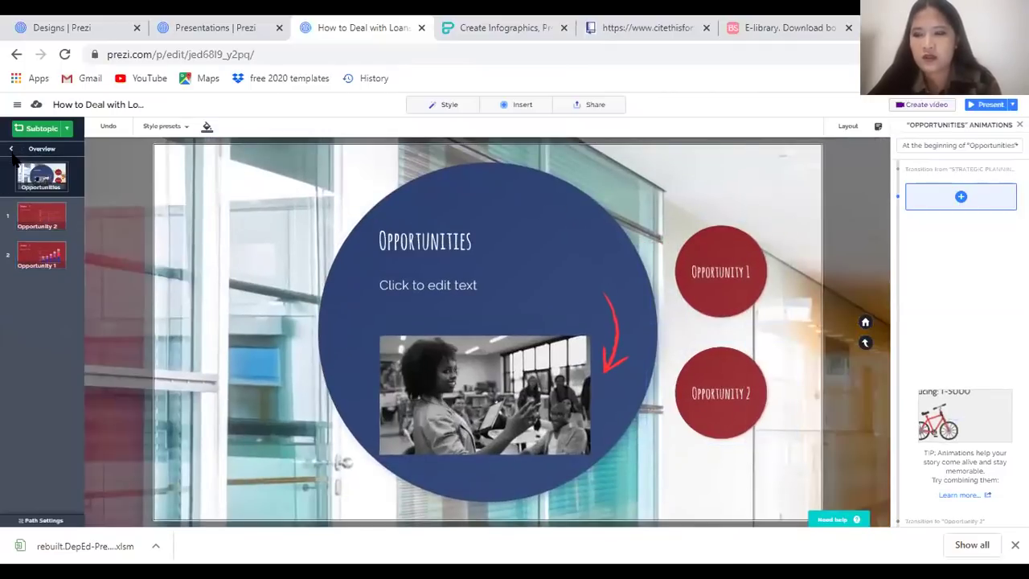
{"action": "left_click", "coordinate": [42, 149]}
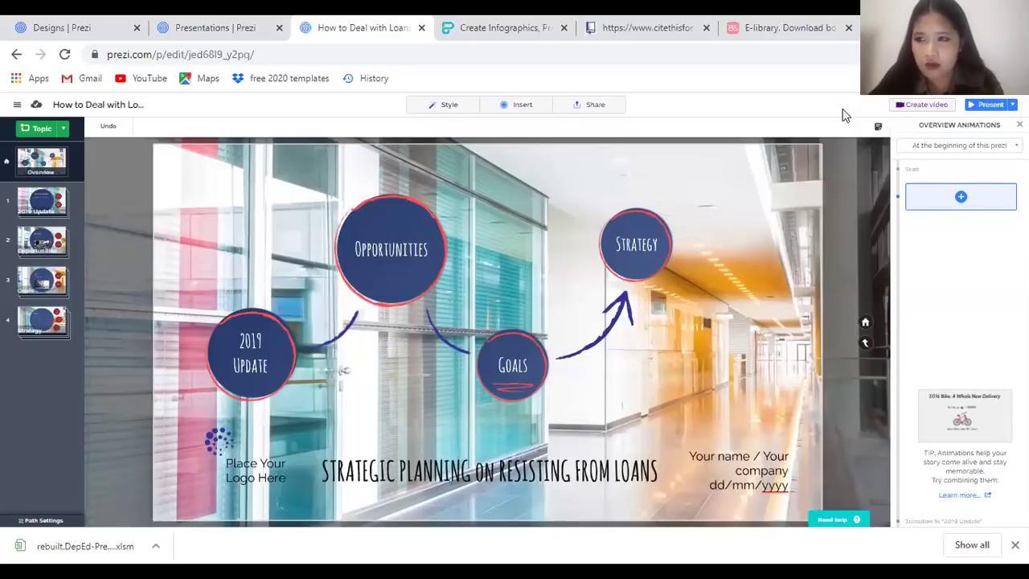
Leave the editor, switch to the Presentations dashboard tab, and load more presentations with View more
{"action": "left_click", "coordinate": [16, 54]}
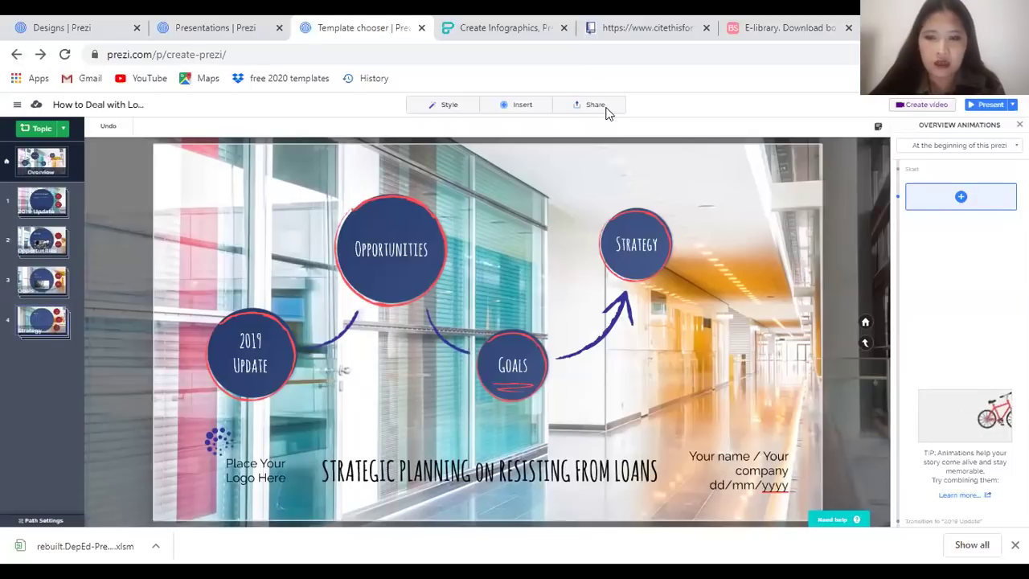
{"action": "left_click", "coordinate": [229, 30]}
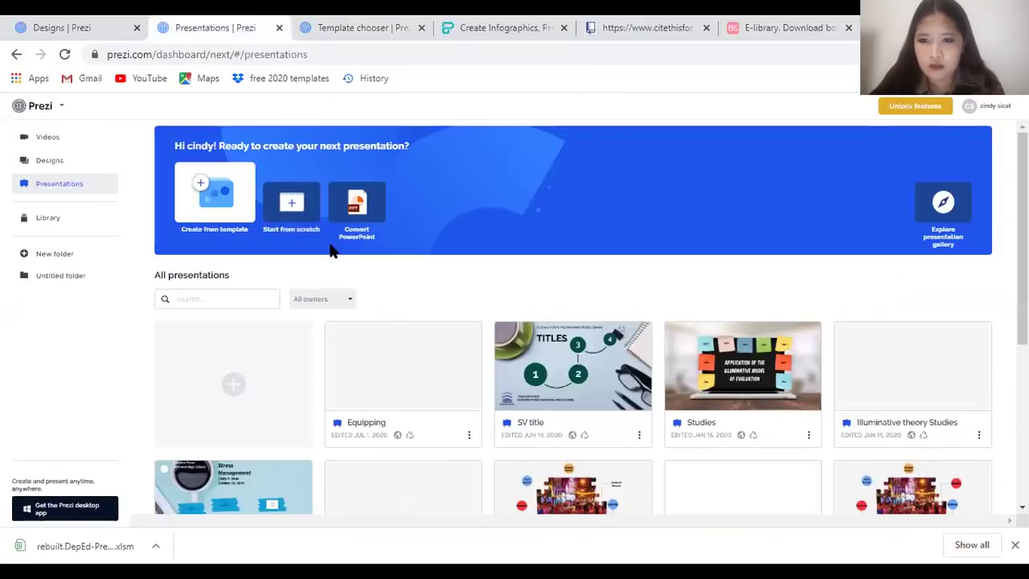
{"action": "scroll", "coordinate": [330, 251], "scroll_direction": "down", "scroll_amount": 4}
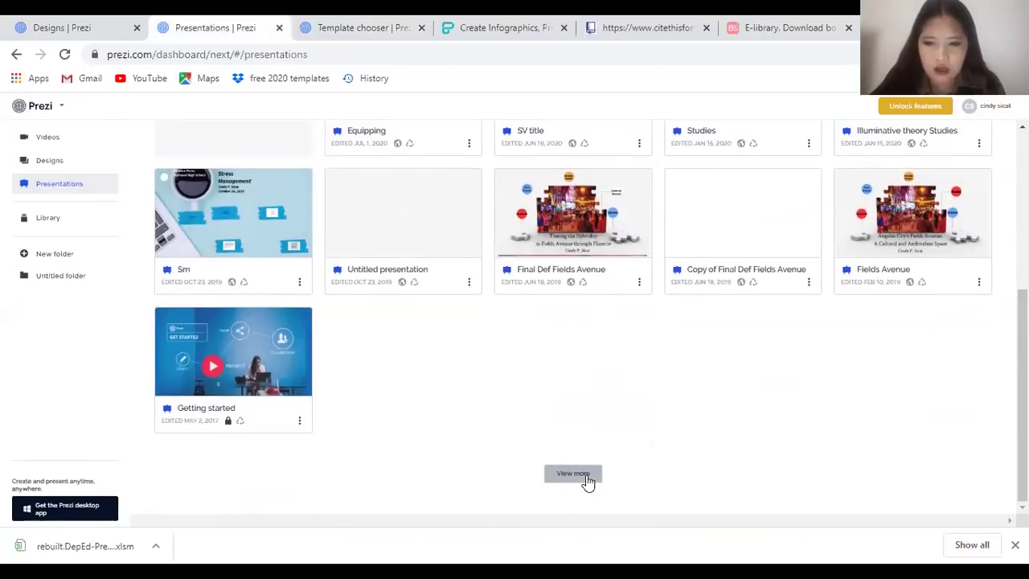
{"action": "left_click", "coordinate": [582, 478]}
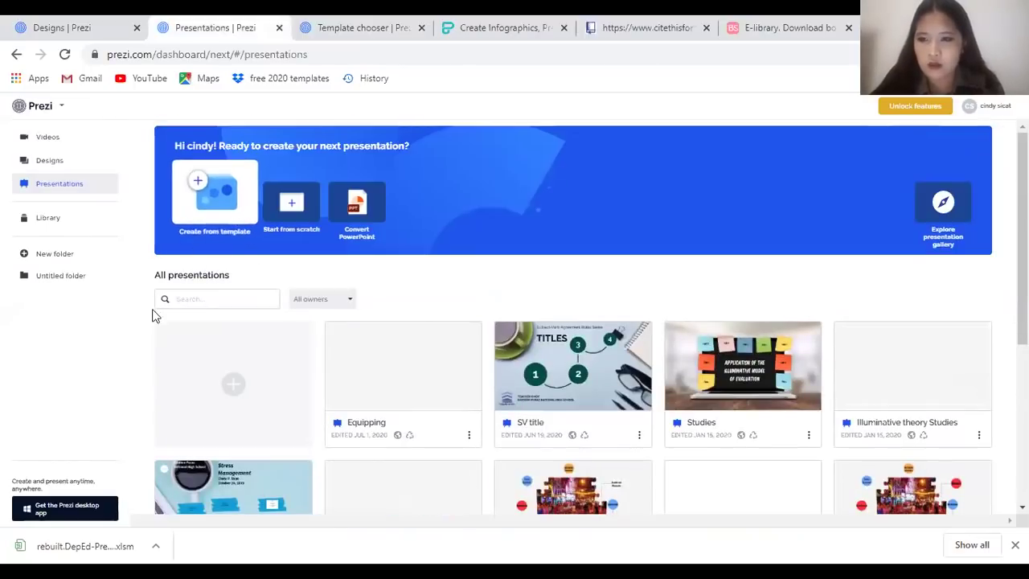
{"action": "scroll", "coordinate": [161, 317], "scroll_direction": "down", "scroll_amount": 4}
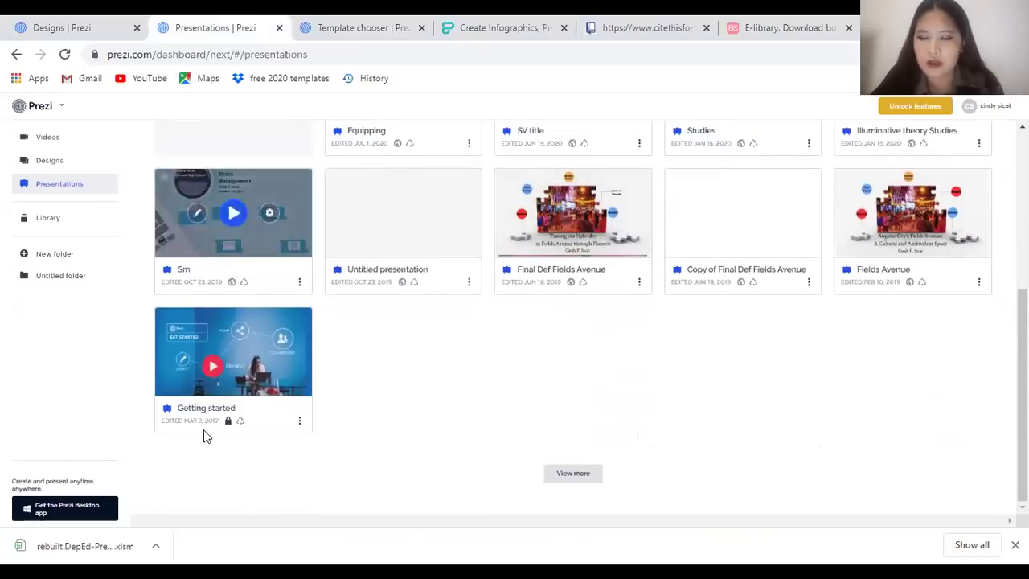
{"action": "scroll", "coordinate": [443, 294], "scroll_direction": "up", "scroll_amount": 4}
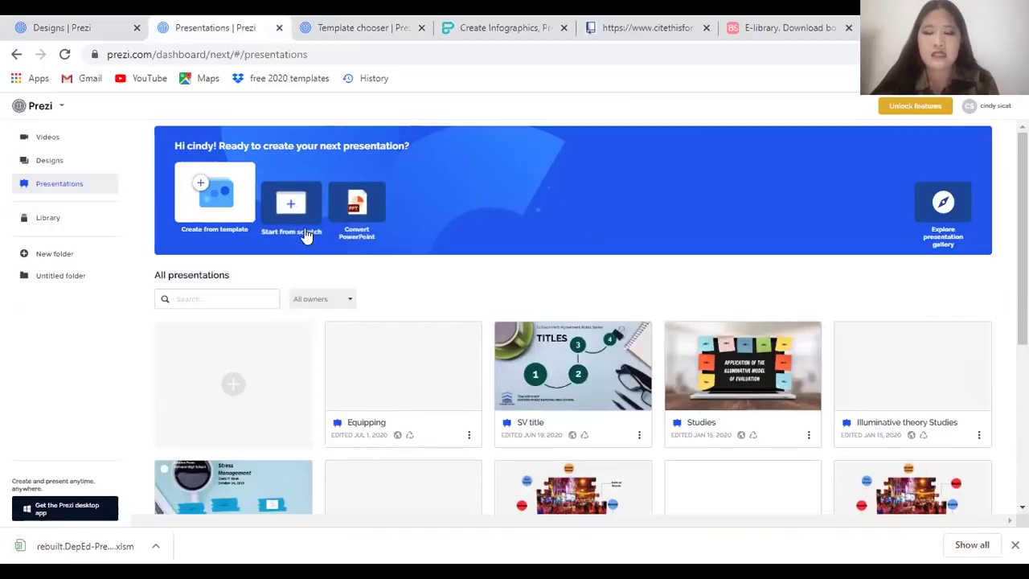
Choose Prezi Classic from the version dropdown beside the Prezi logo
{"action": "left_click", "coordinate": [62, 113]}
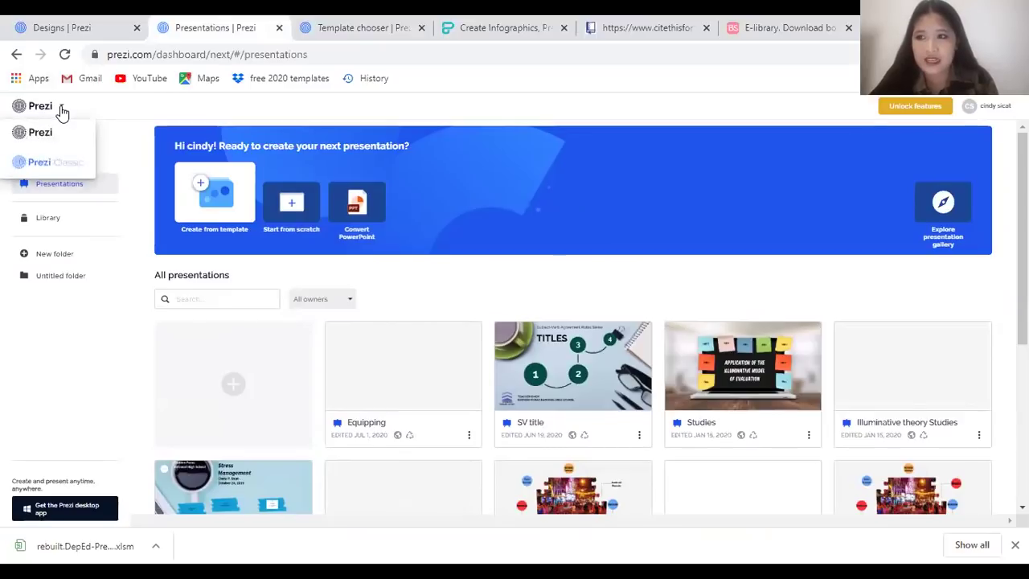
{"action": "left_click", "coordinate": [73, 163]}
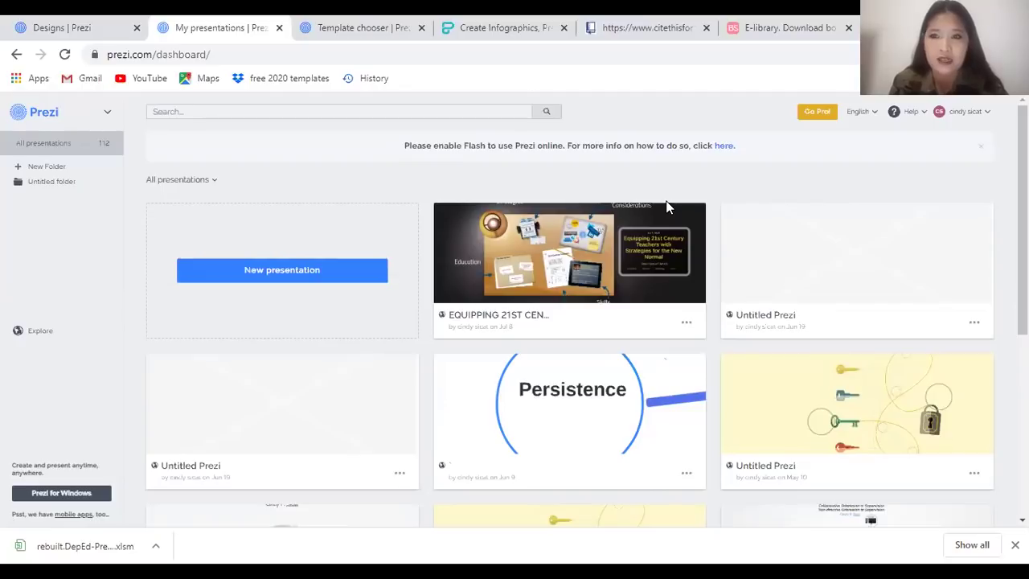
Page through the Prezi Classic presentation list to its final page
{"action": "scroll", "coordinate": [597, 366], "scroll_direction": "down", "scroll_amount": 5}
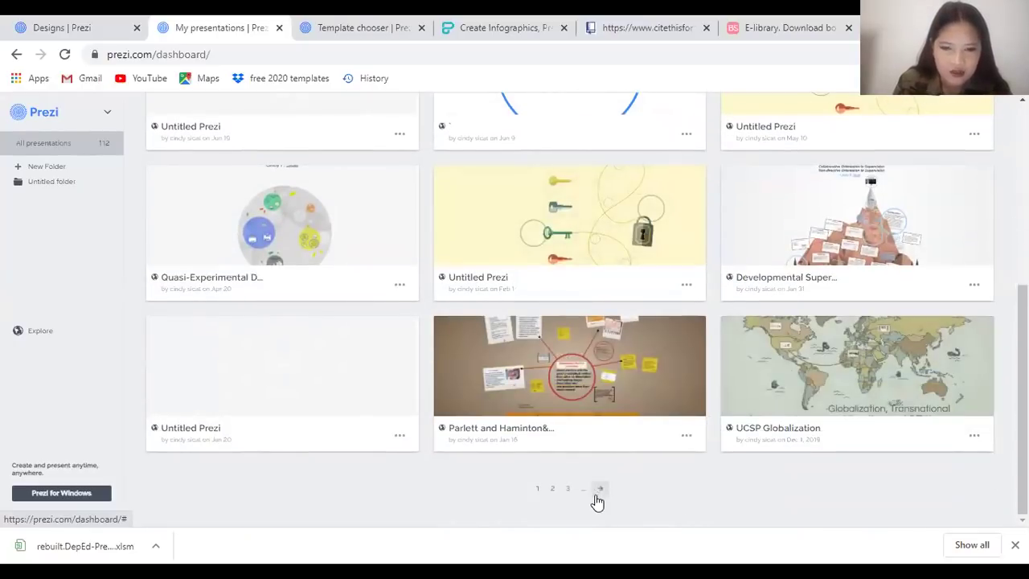
{"action": "left_click", "coordinate": [597, 495]}
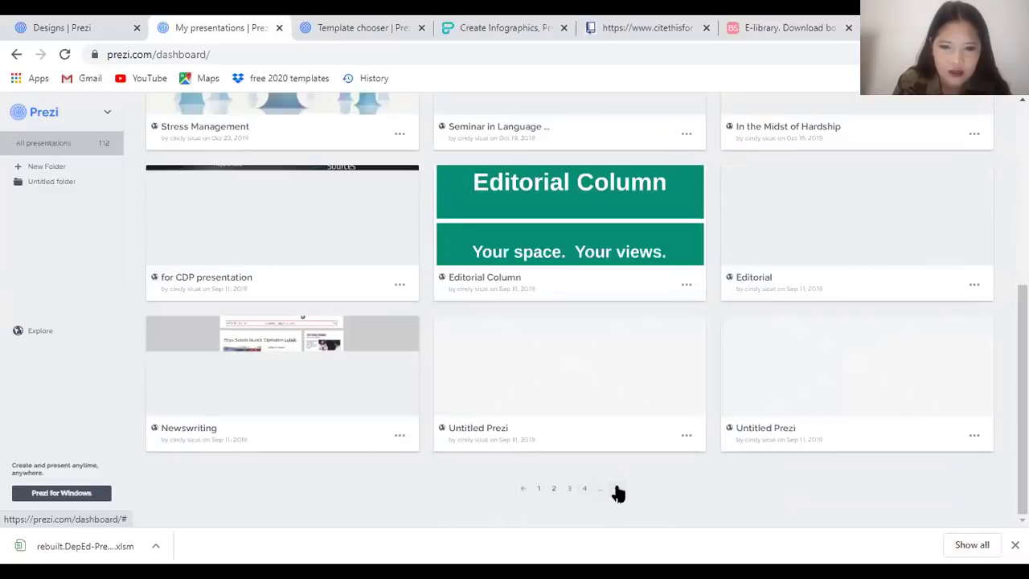
{"action": "left_click", "coordinate": [616, 490]}
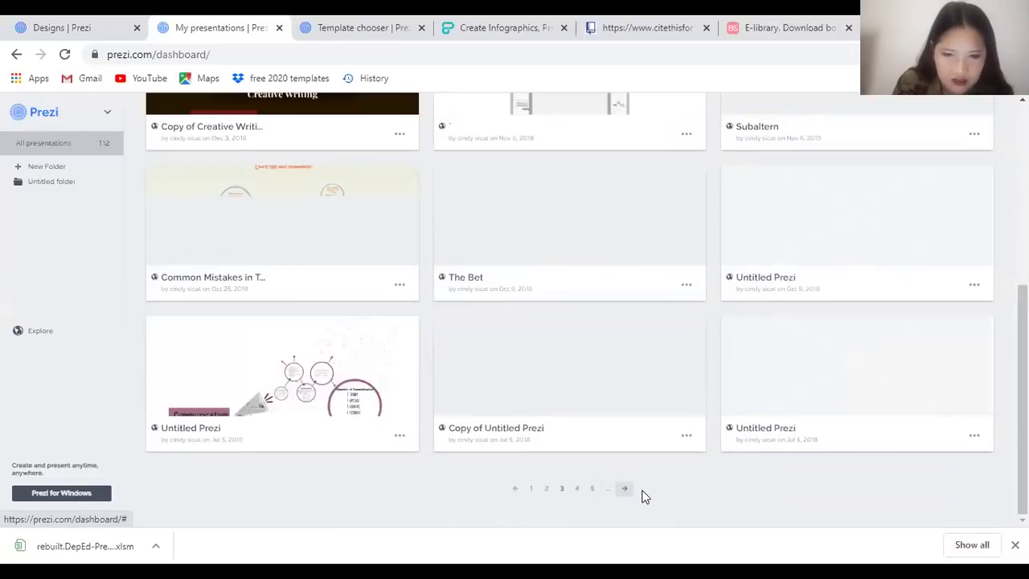
{"action": "left_click", "coordinate": [627, 492]}
{"action": "left_click", "coordinate": [630, 493]}
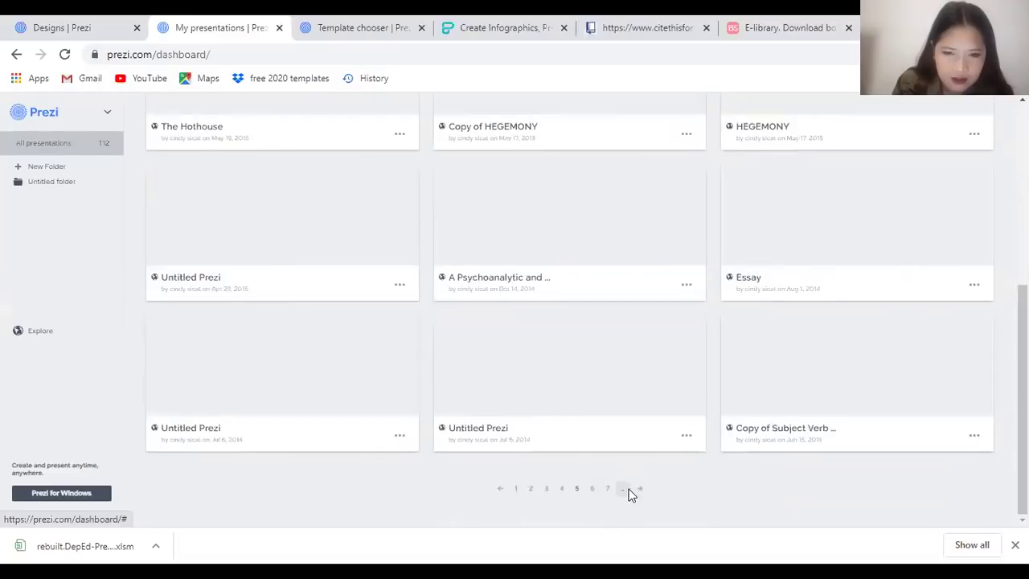
{"action": "left_click", "coordinate": [640, 492]}
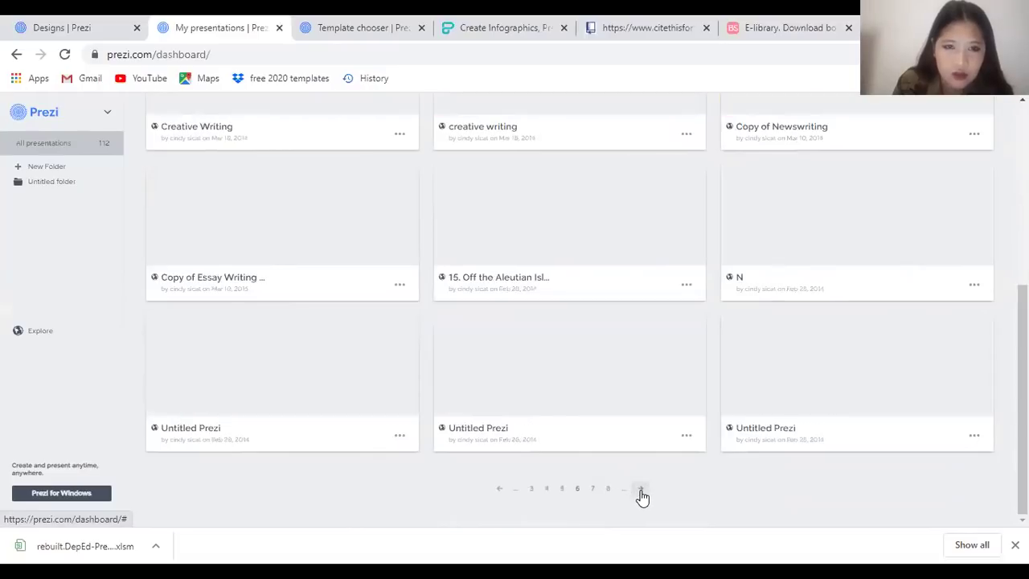
{"action": "left_click", "coordinate": [642, 493]}
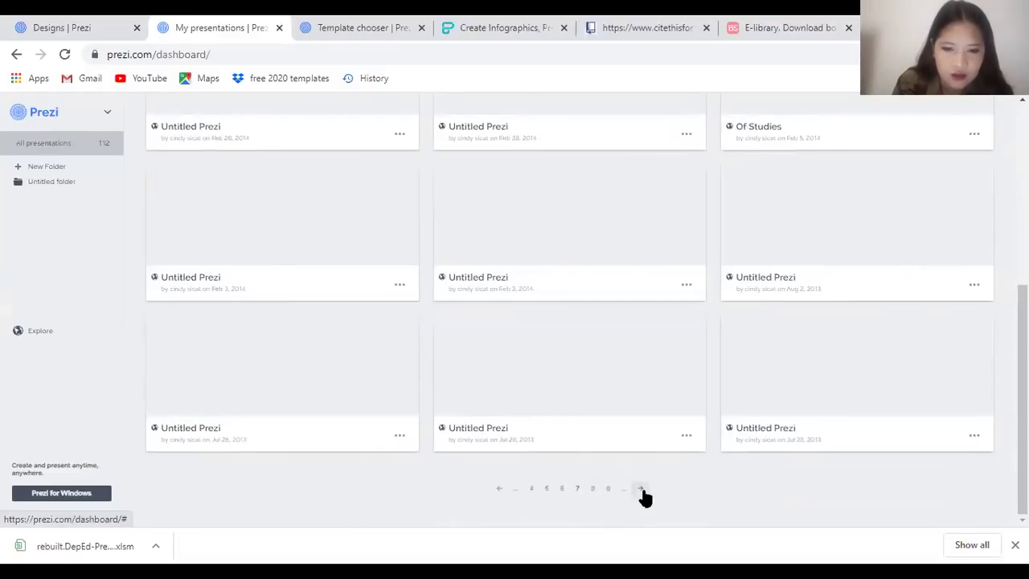
{"action": "left_click", "coordinate": [643, 492]}
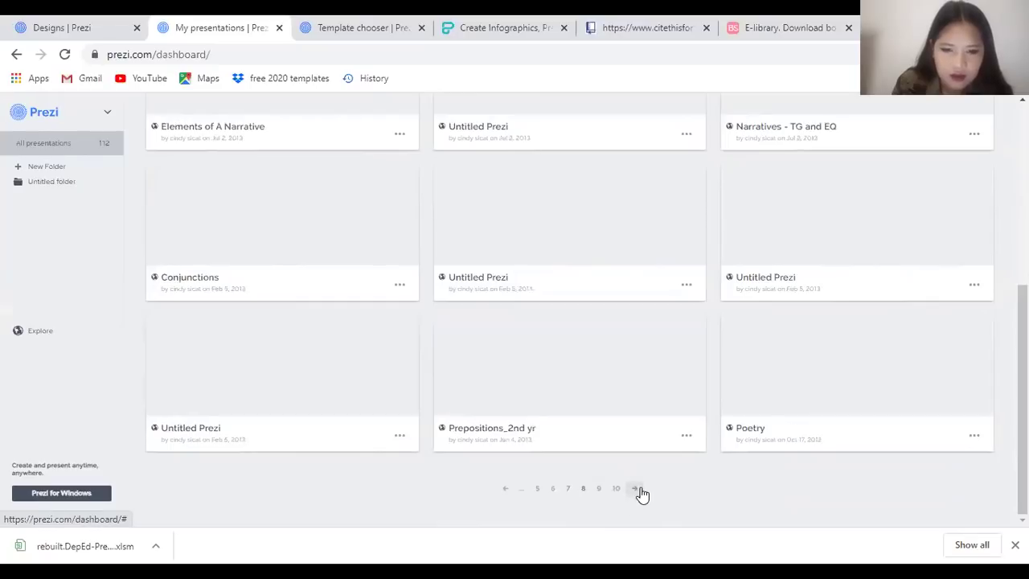
{"action": "left_click", "coordinate": [643, 492]}
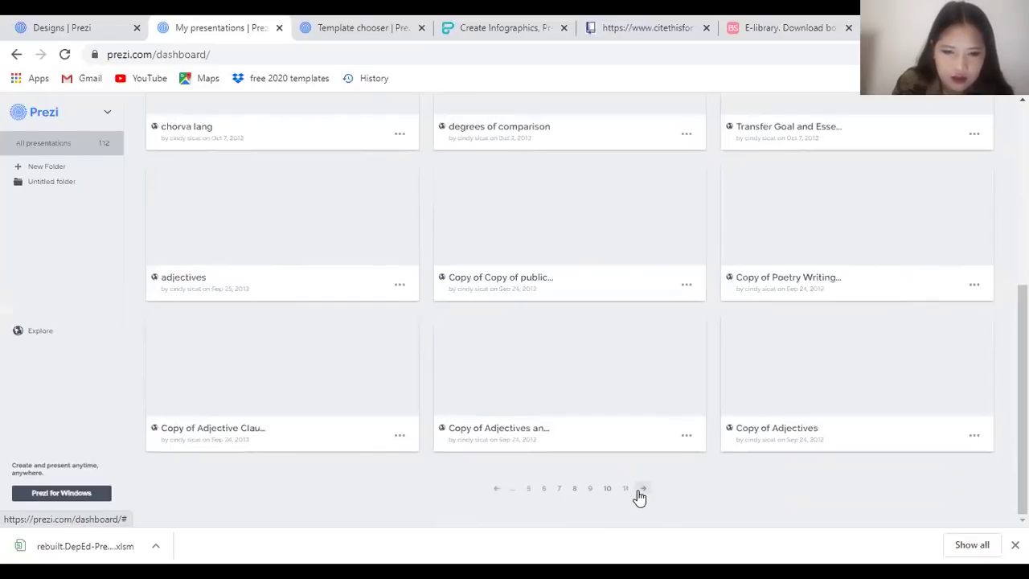
{"action": "left_click", "coordinate": [643, 490]}
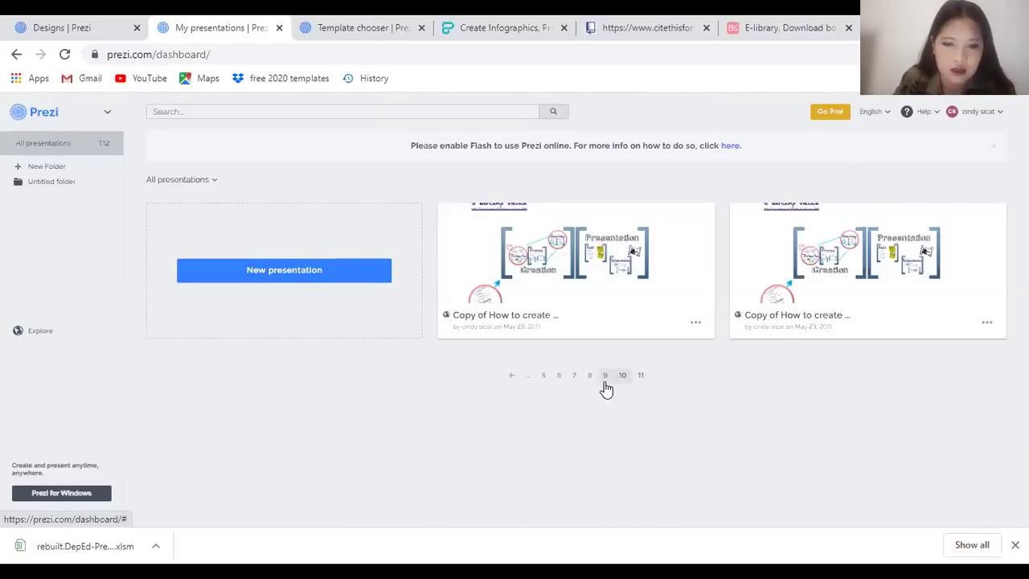
Browse an earlier page of 2012 presentations listing Transfer Goals, chorva lang and degrees of comparison
{"action": "left_click", "coordinate": [622, 376]}
{"action": "scroll", "coordinate": [563, 378], "scroll_direction": "down", "scroll_amount": 2}
{"action": "scroll", "coordinate": [544, 370], "scroll_direction": "down", "scroll_amount": 3}
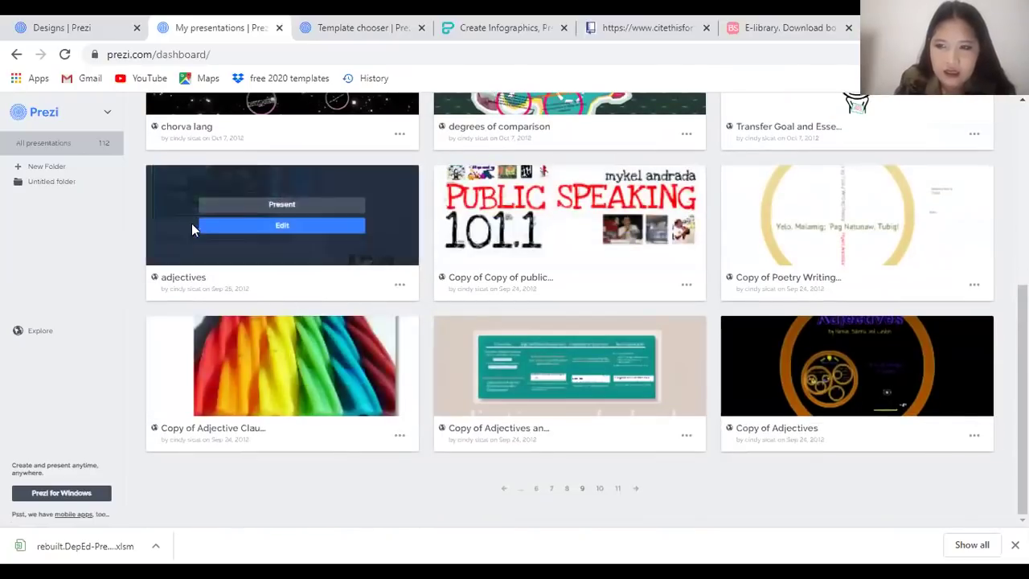
{"action": "scroll", "coordinate": [562, 386], "scroll_direction": "up", "scroll_amount": 3}
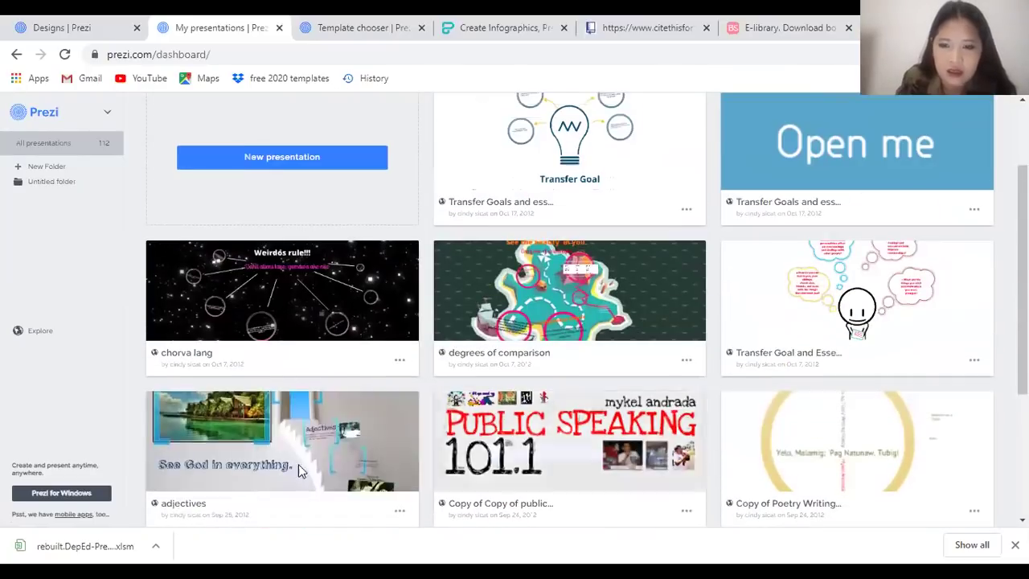
{"action": "scroll", "coordinate": [273, 451], "scroll_direction": "down", "scroll_amount": 1}
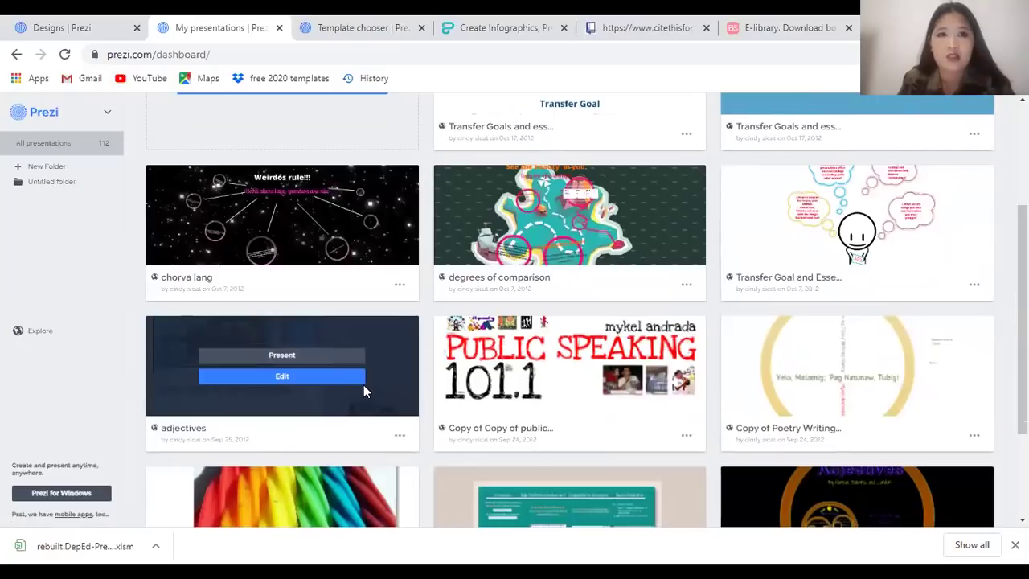
{"action": "scroll", "coordinate": [437, 329], "scroll_direction": "up", "scroll_amount": 1}
{"action": "scroll", "coordinate": [436, 330], "scroll_direction": "up", "scroll_amount": 3}
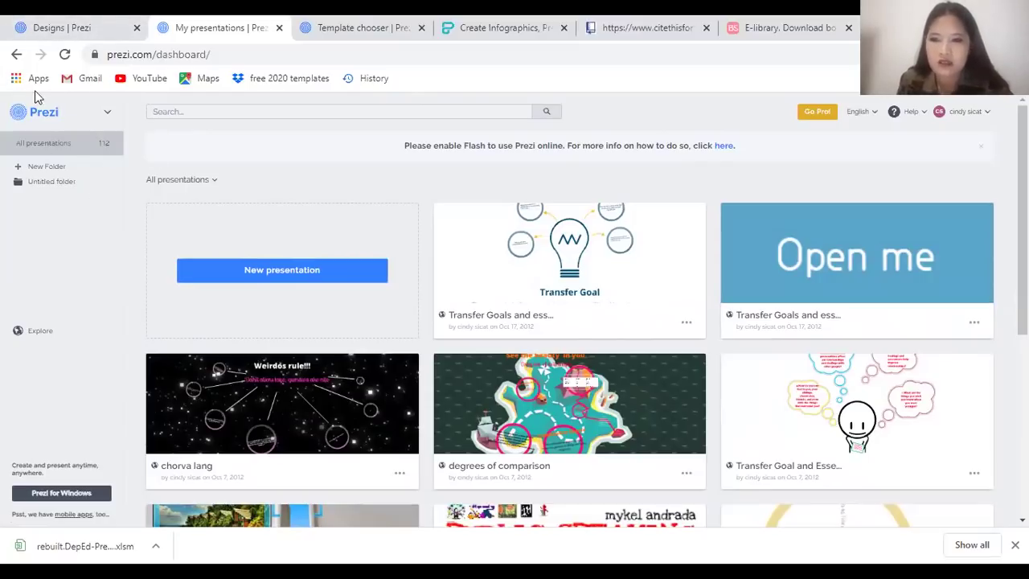
Page back through the presentation list to page 1
{"action": "scroll", "coordinate": [512, 446], "scroll_direction": "down", "scroll_amount": 5}
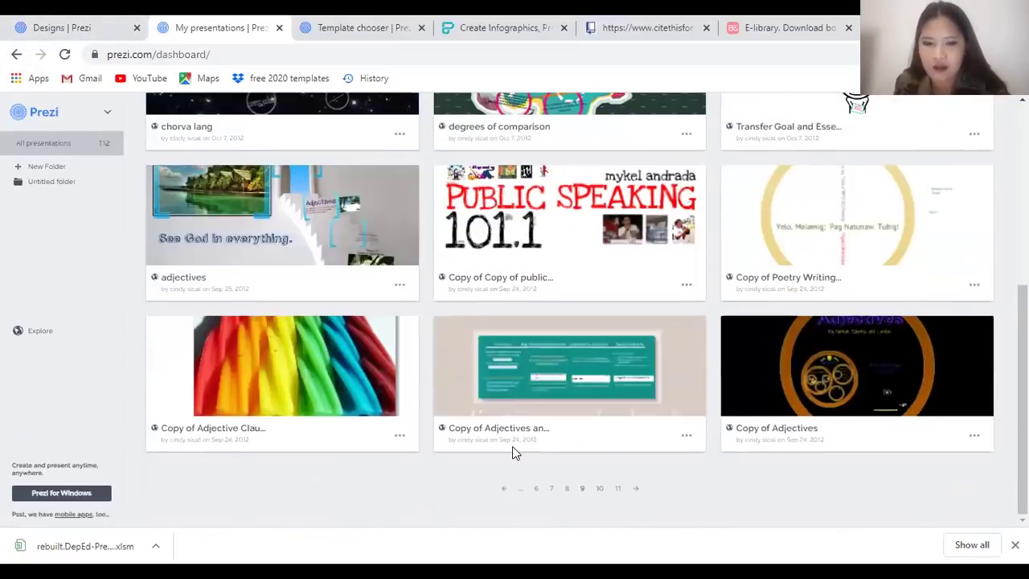
{"action": "left_click", "coordinate": [518, 489]}
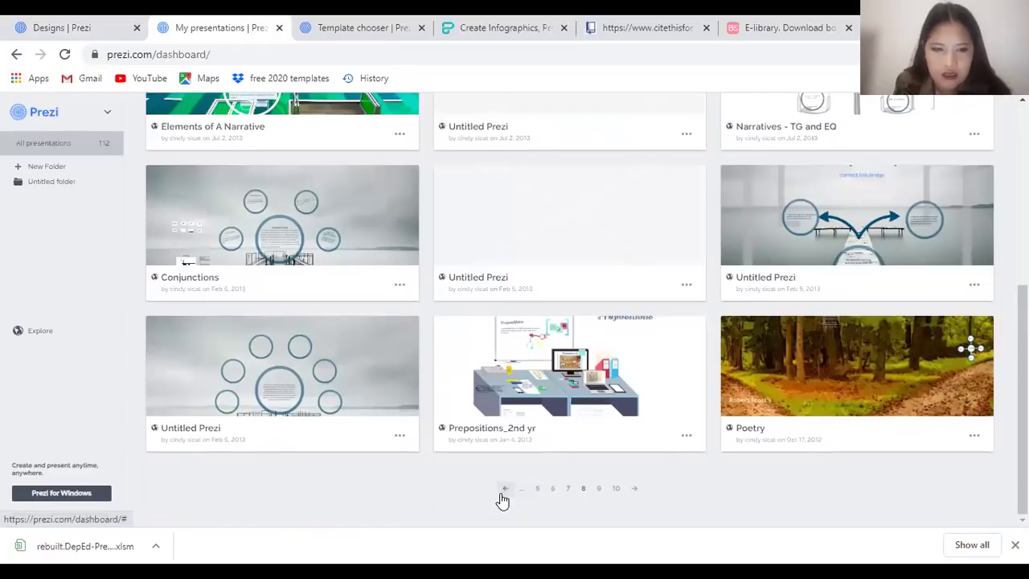
{"action": "left_click", "coordinate": [502, 492]}
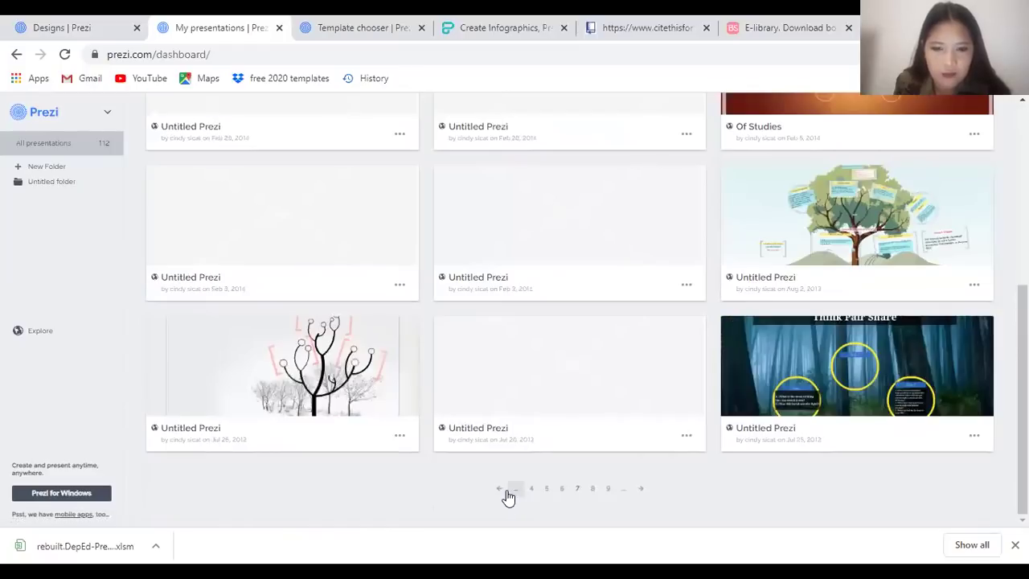
{"action": "left_click", "coordinate": [502, 492]}
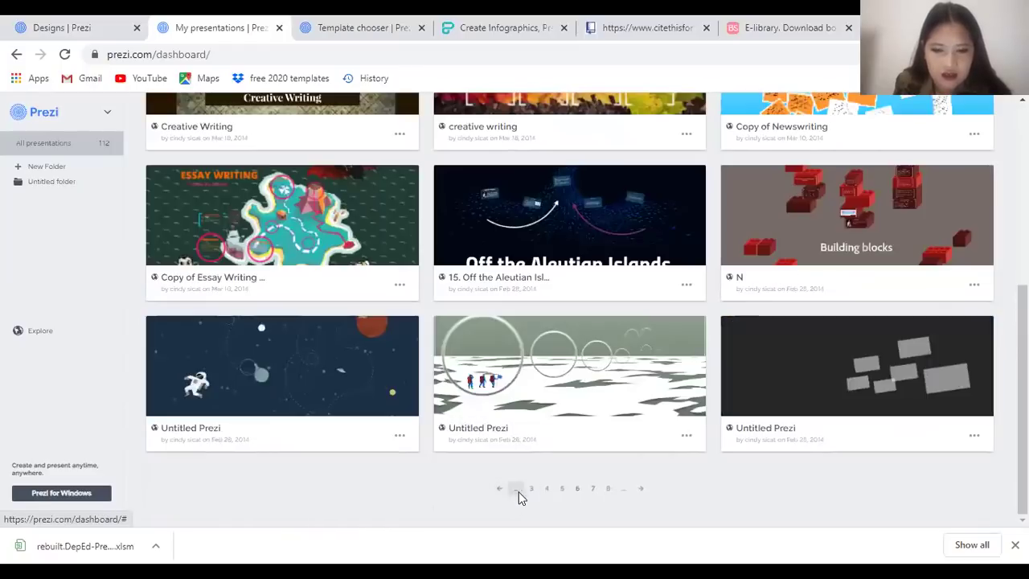
{"action": "left_click", "coordinate": [500, 492]}
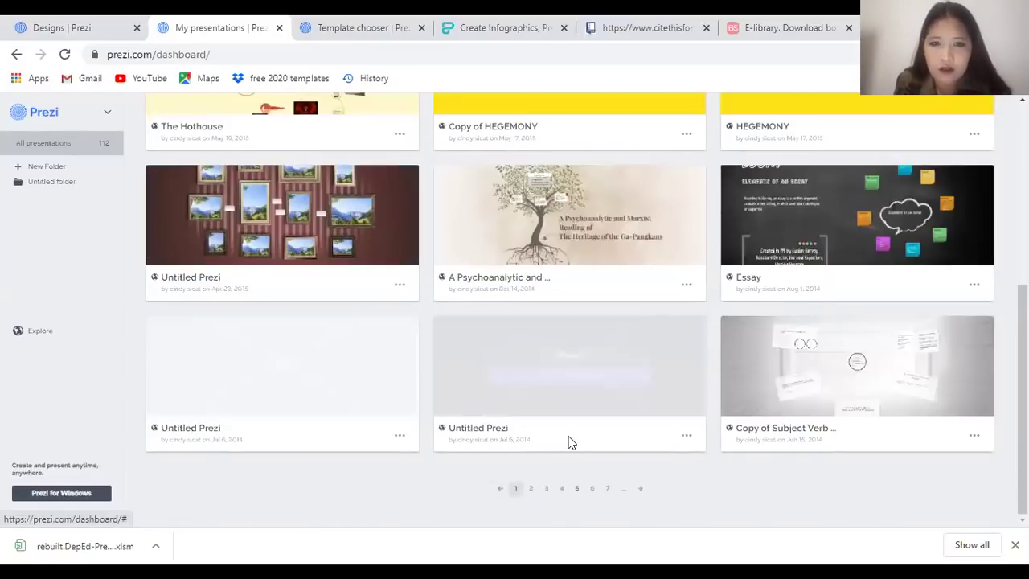
Briefly present the Parlett and Haminton prezi, then return to My presentations
{"action": "scroll", "coordinate": [570, 437], "scroll_direction": "up", "scroll_amount": 10}
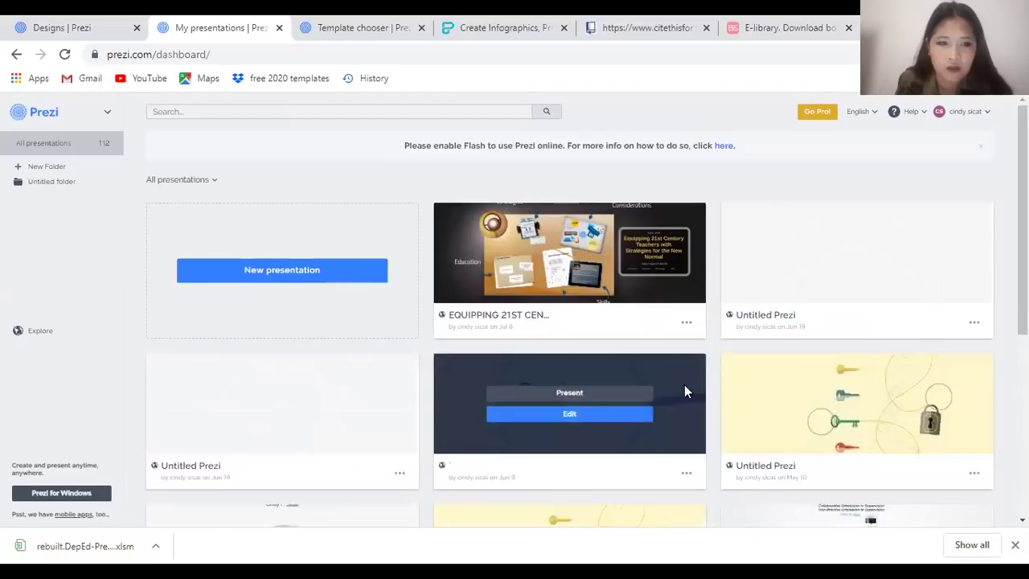
{"action": "scroll", "coordinate": [611, 369], "scroll_direction": "down", "scroll_amount": 3}
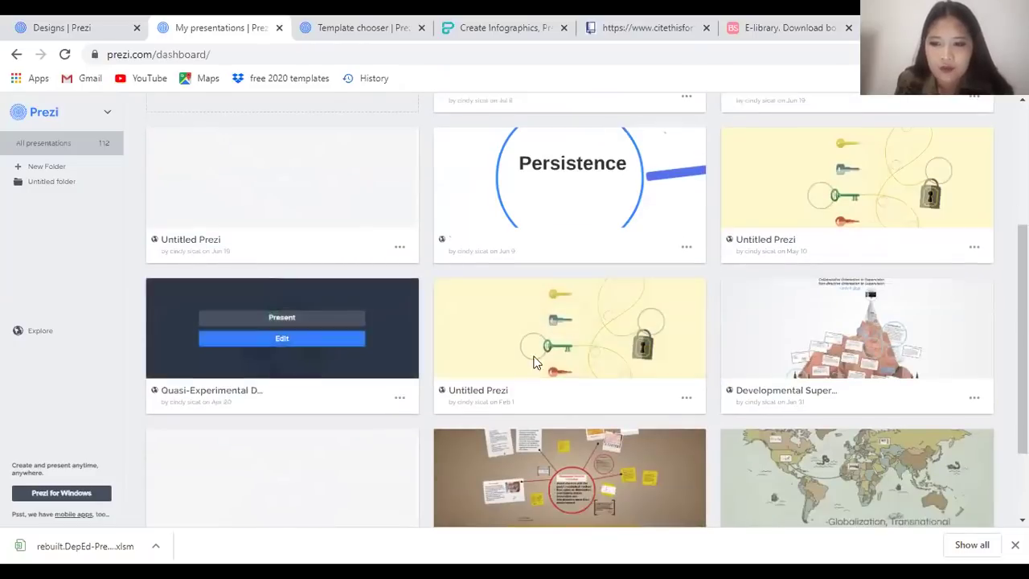
{"action": "scroll", "coordinate": [622, 427], "scroll_direction": "down", "scroll_amount": 2}
{"action": "scroll", "coordinate": [593, 431], "scroll_direction": "up", "scroll_amount": 1}
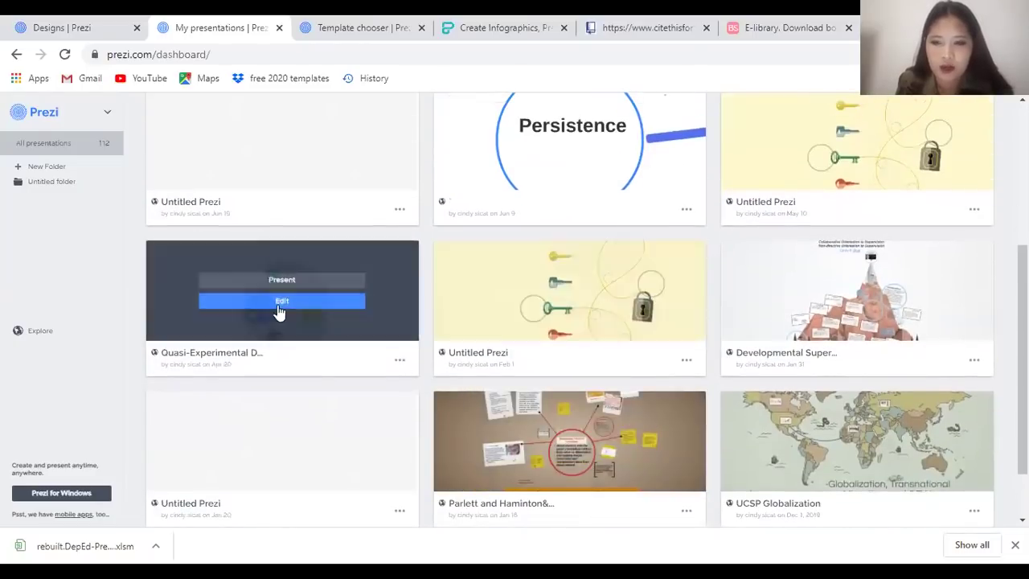
{"action": "scroll", "coordinate": [651, 445], "scroll_direction": "down", "scroll_amount": 1}
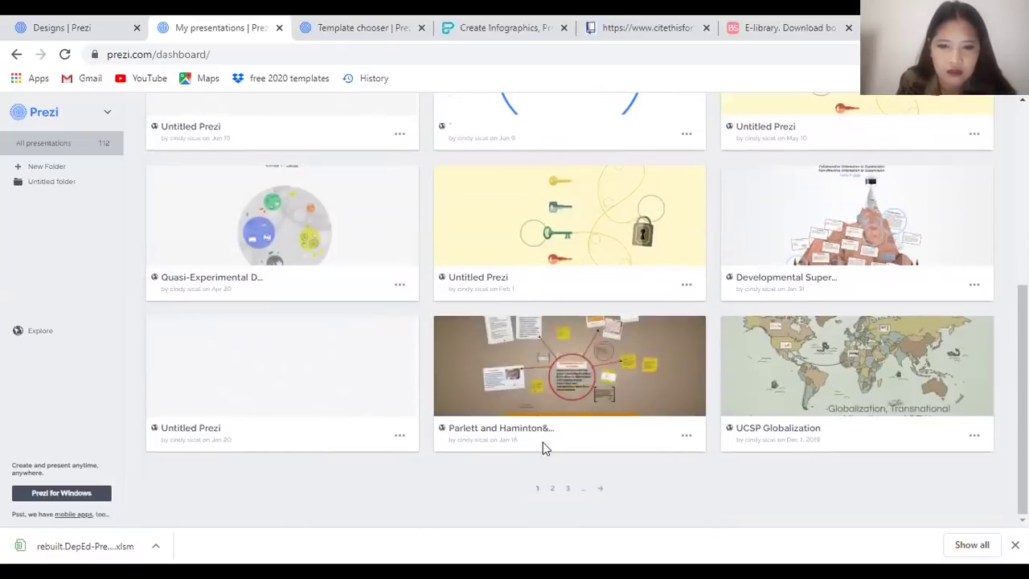
{"action": "left_click", "coordinate": [582, 361]}
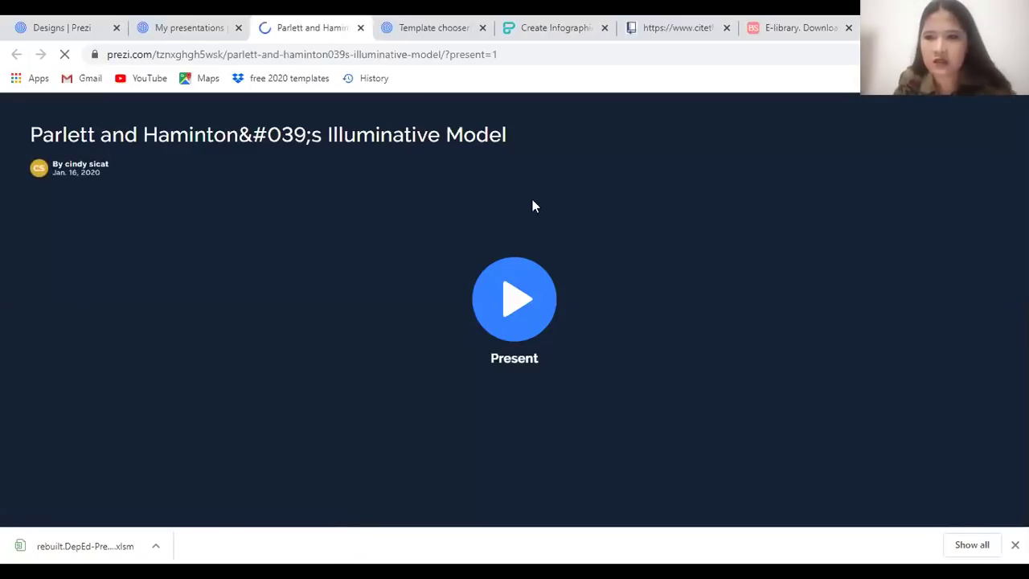
{"action": "left_click", "coordinate": [161, 35]}
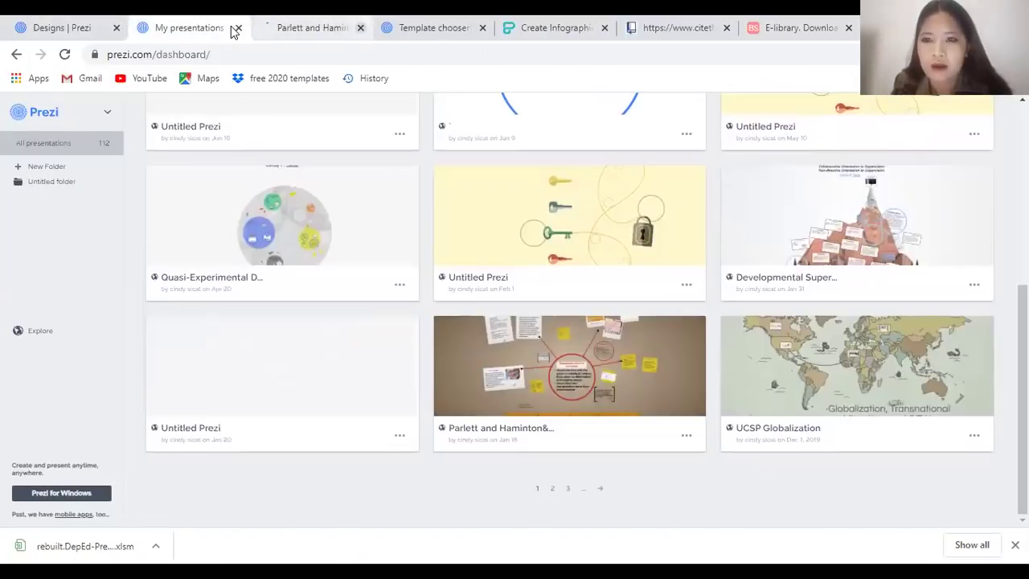
{"action": "scroll", "coordinate": [885, 305], "scroll_direction": "up", "scroll_amount": 1}
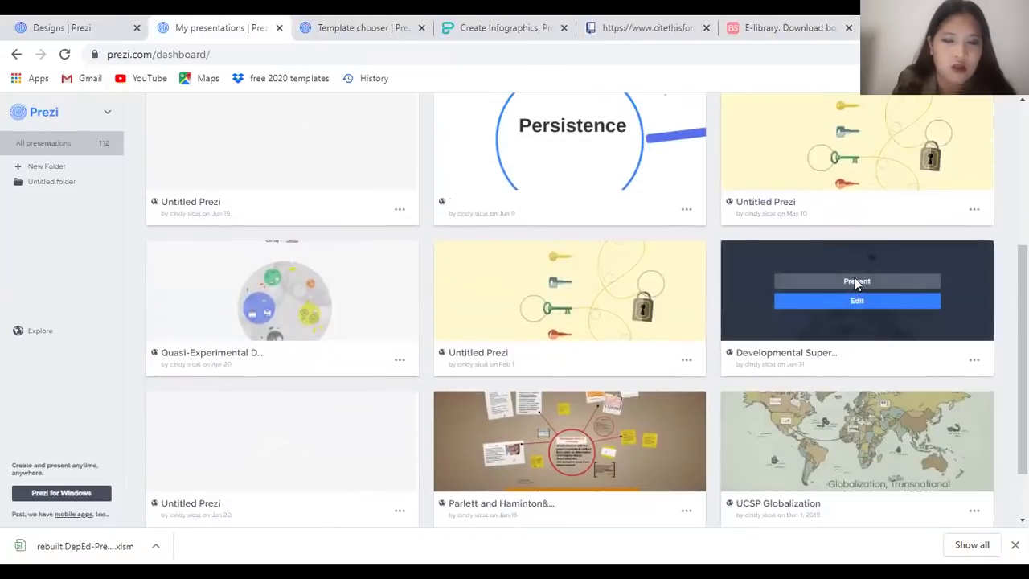
Open Developmental Supervision and start presenting it
{"action": "left_click", "coordinate": [856, 279]}
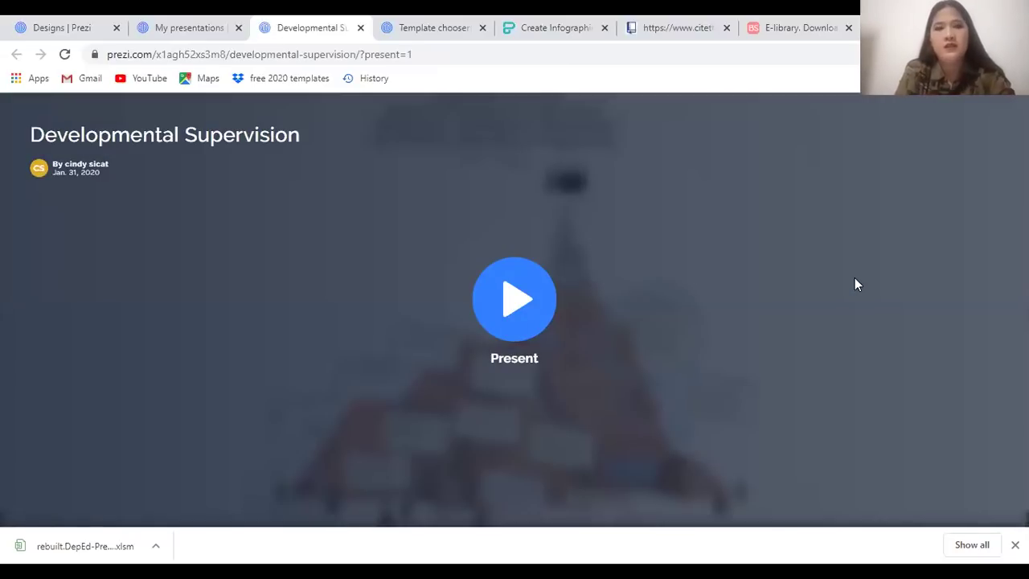
{"action": "left_click", "coordinate": [528, 335]}
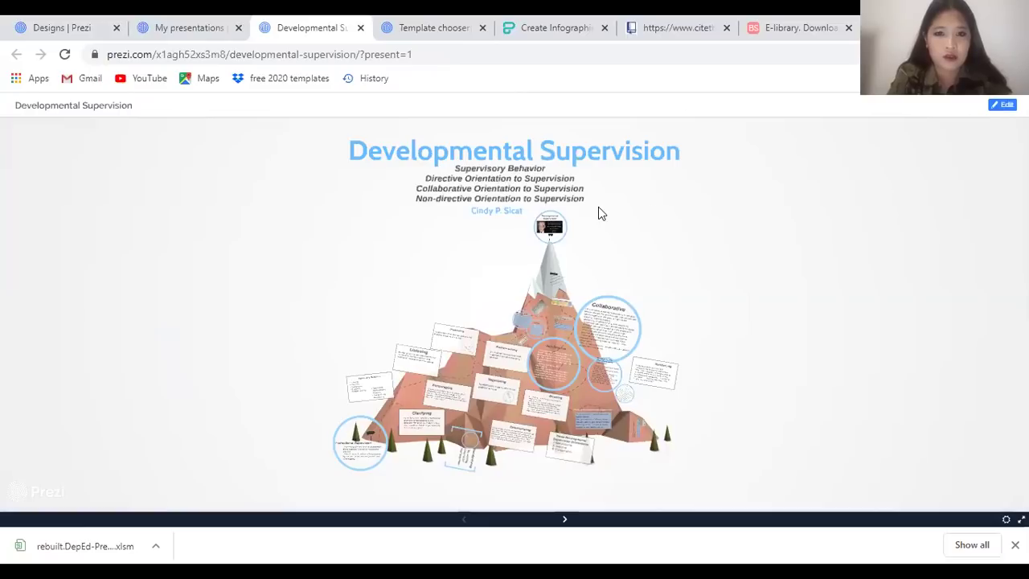
{"action": "key", "text": "Right"}
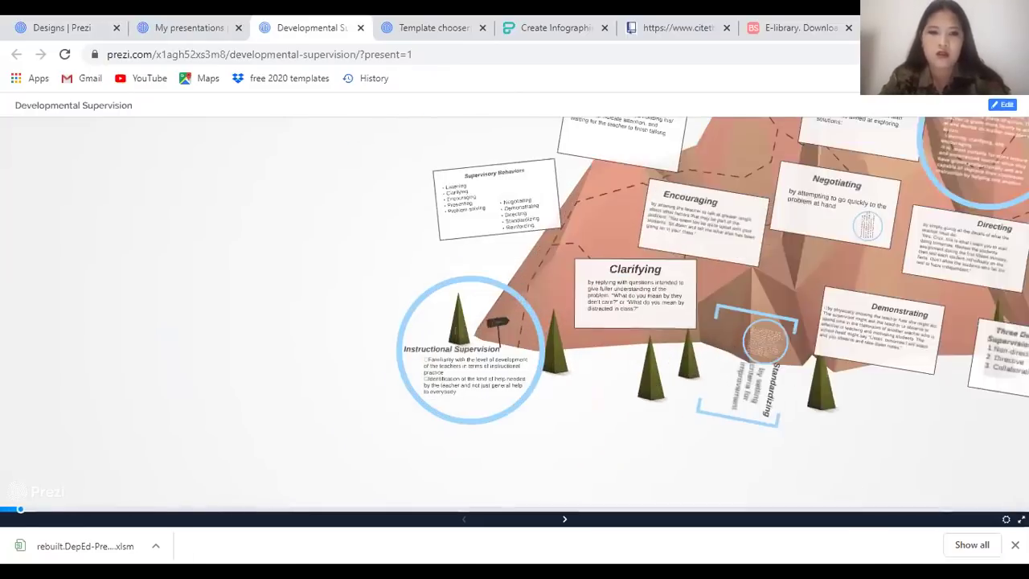
{"action": "key", "text": "Left"}
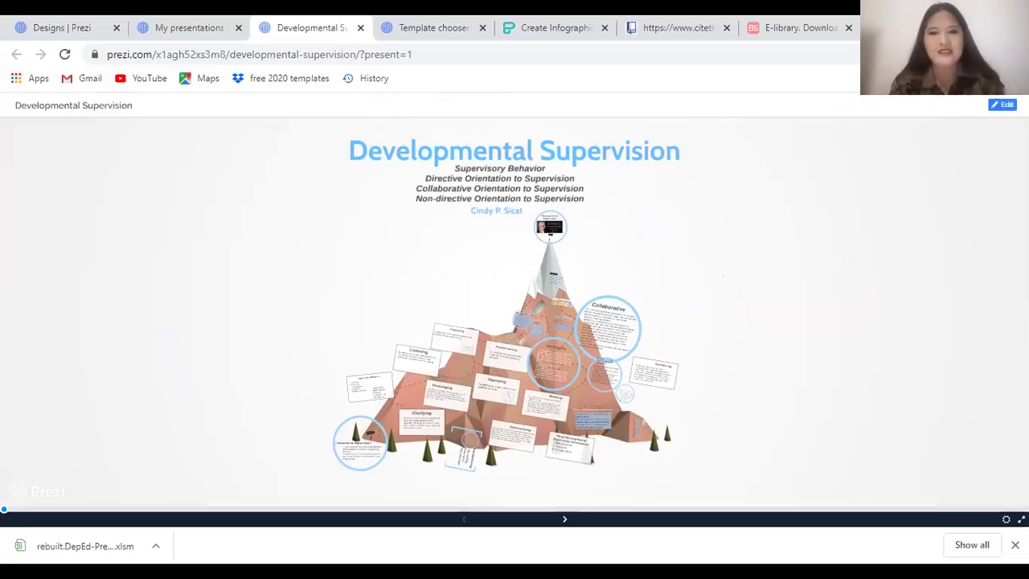
Advance through Instructional Supervision, Supervisory Behaviors, Clarifying, Encouraging, Presenting and Negotiating
{"action": "key", "text": "Right"}
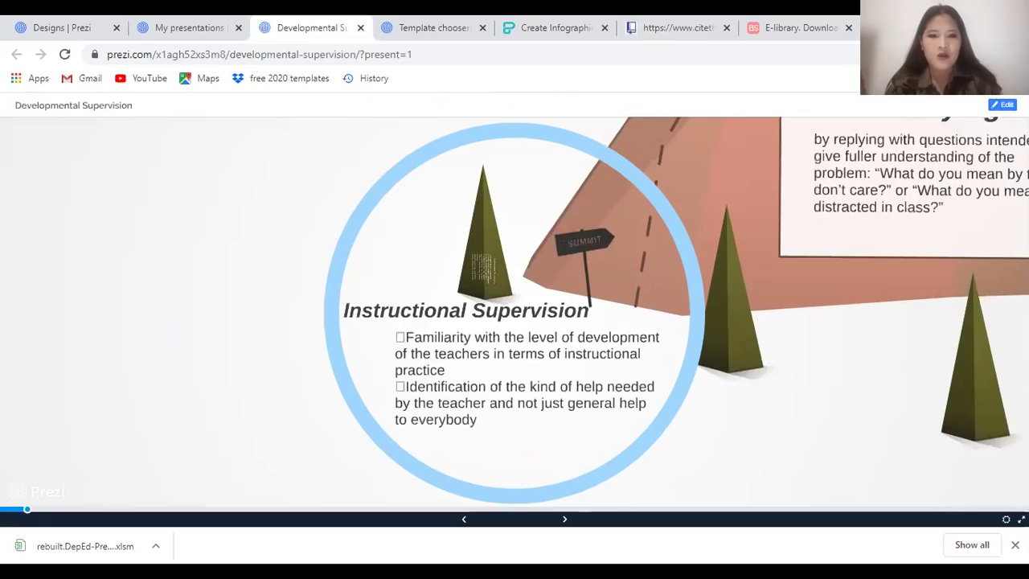
{"action": "key", "text": "Right"}
{"action": "key", "text": "Right"}
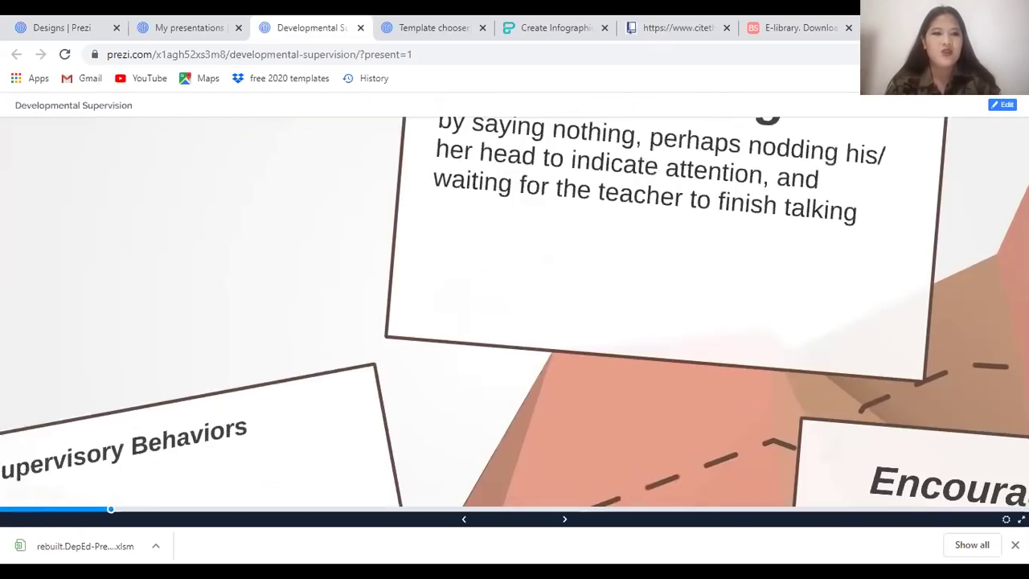
{"action": "key", "text": "Right"}
{"action": "key", "text": "Right"}
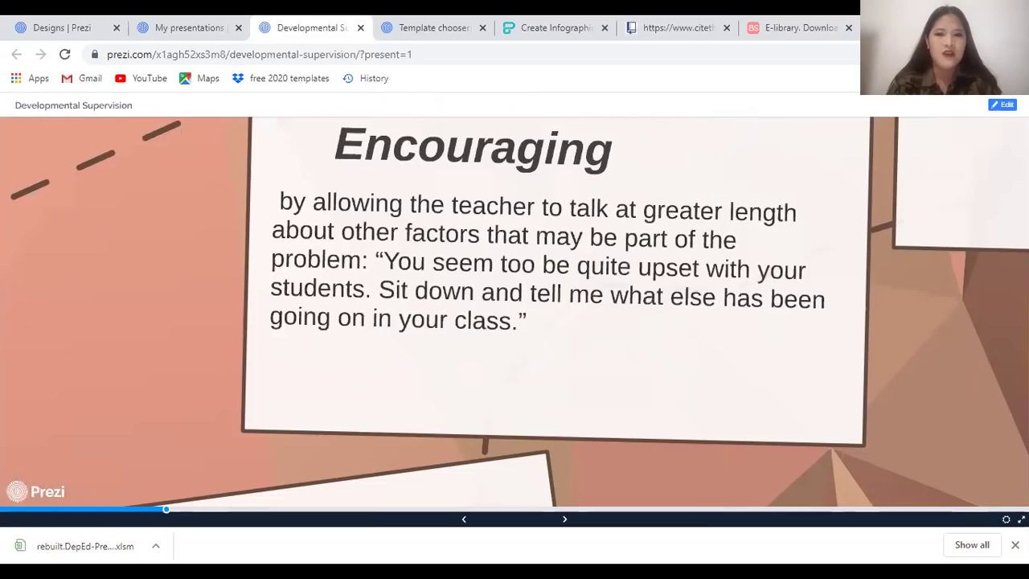
{"action": "key", "text": "Right"}
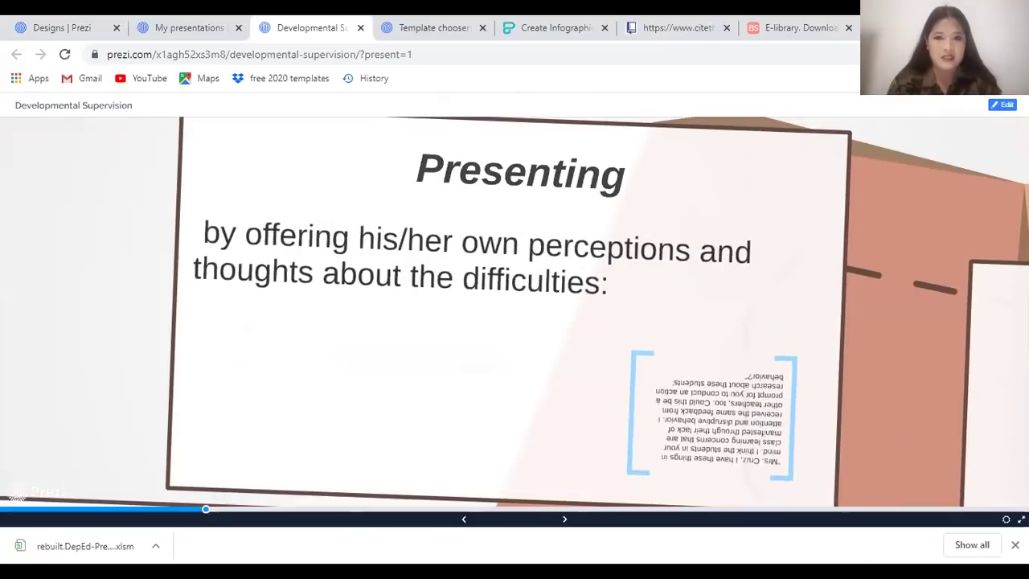
{"action": "key", "text": "Right"}
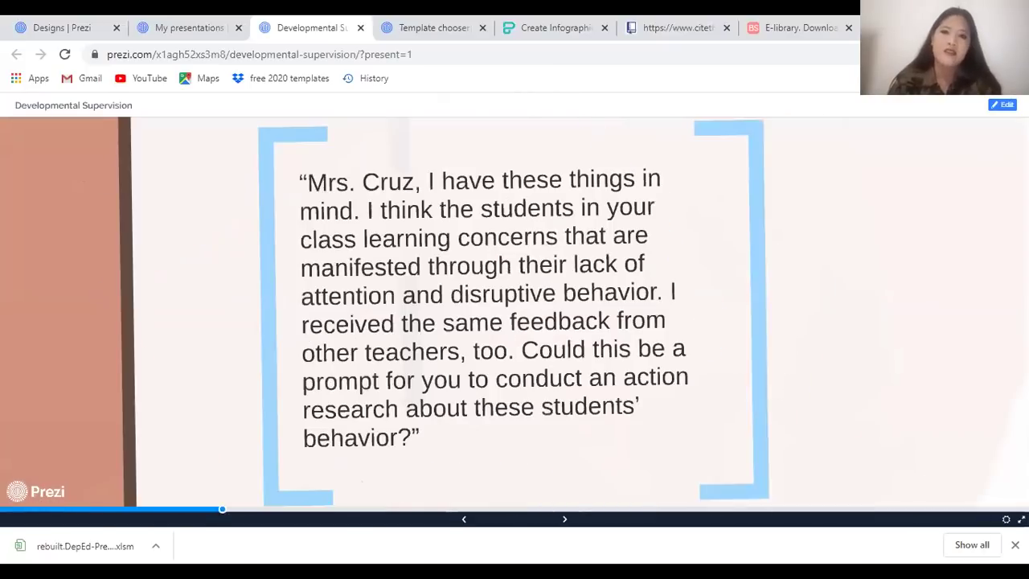
{"action": "key", "text": "Right"}
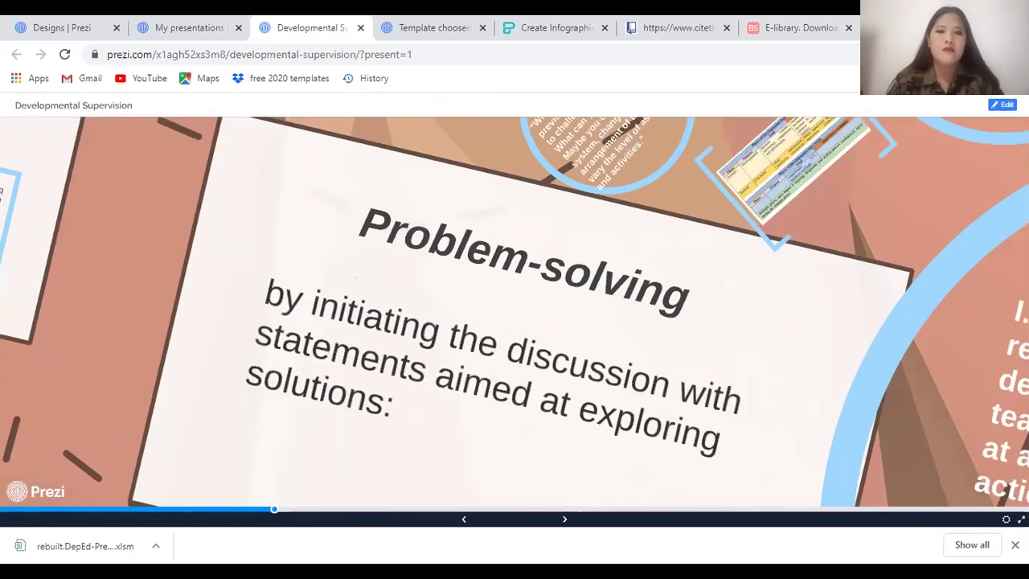
{"action": "key", "text": "Right"}
{"action": "key", "text": "Right"}
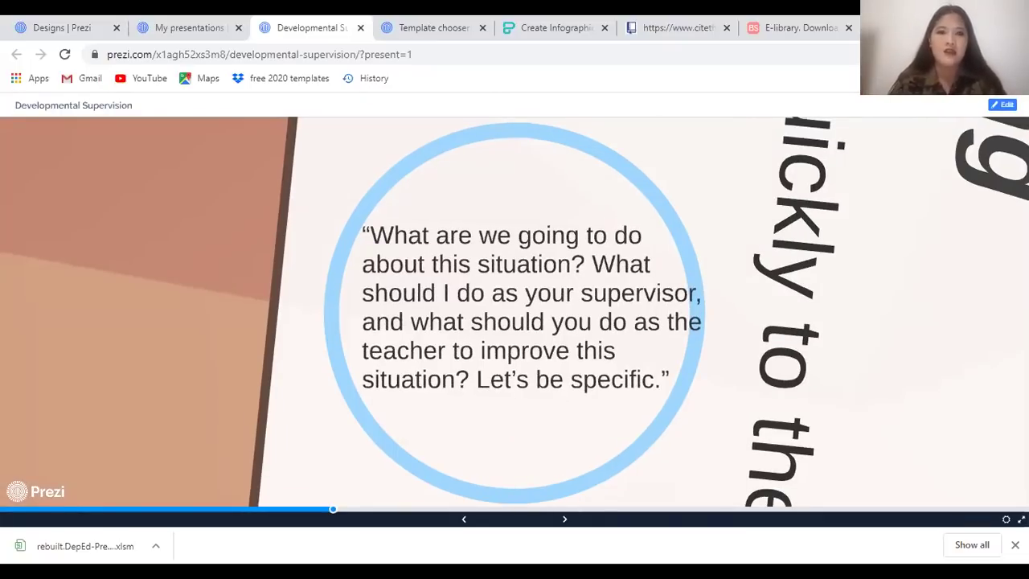
Continue past Directing, Standardizing and Reinforcing to the John Wooden quote and overview
{"action": "key", "text": "Right"}
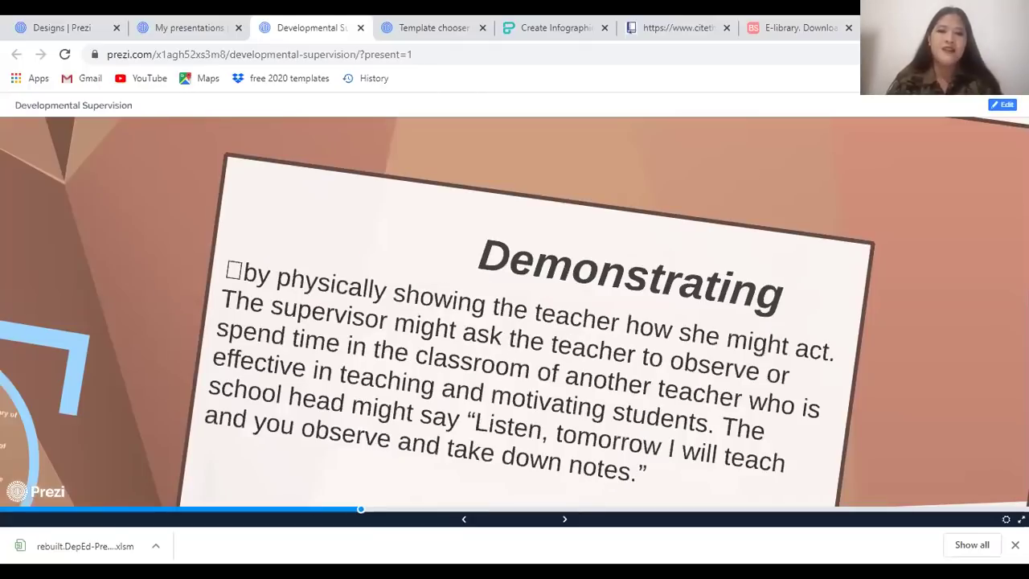
{"action": "key", "text": "Right"}
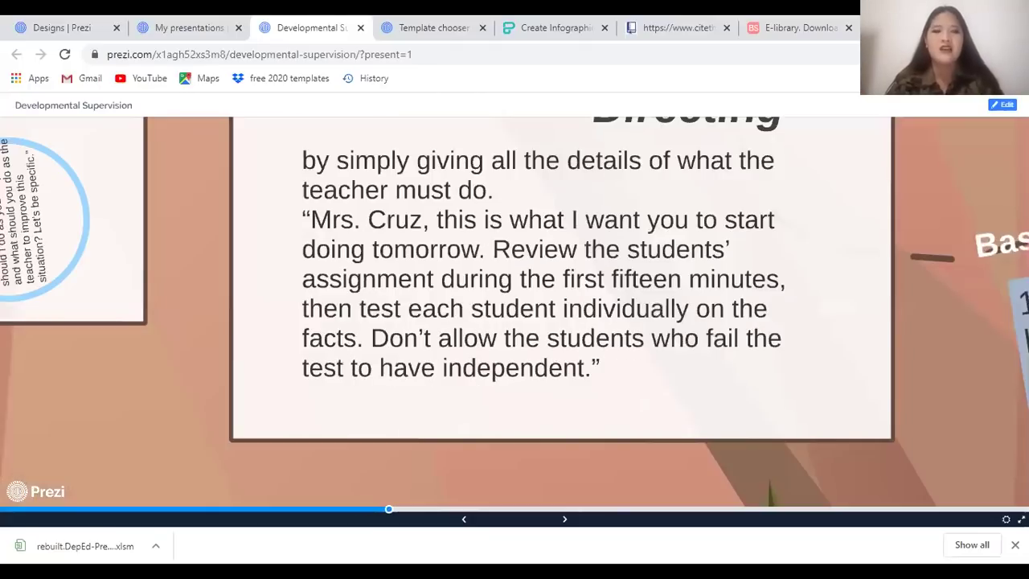
{"action": "key", "text": "Right"}
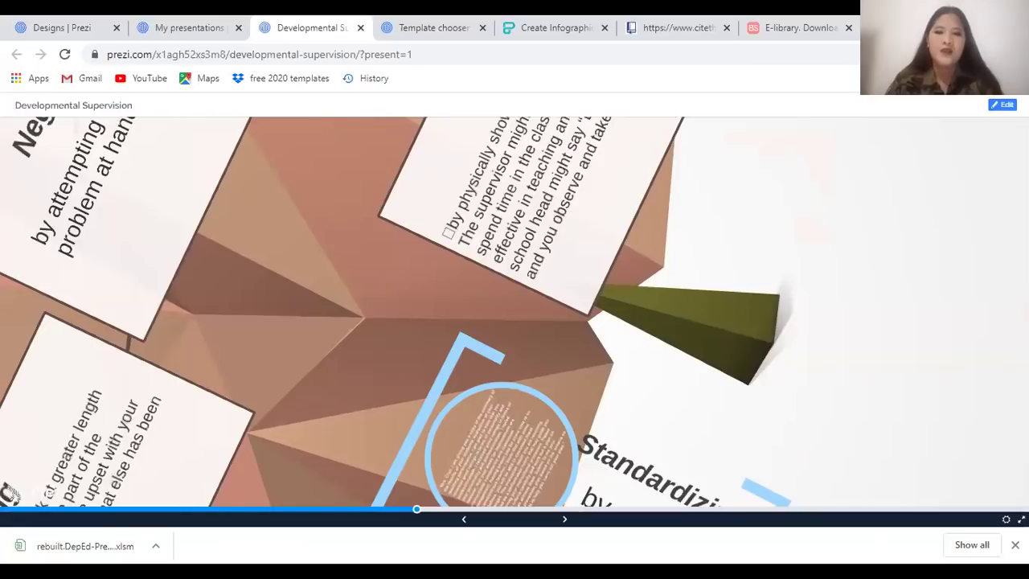
{"action": "key", "text": "Right"}
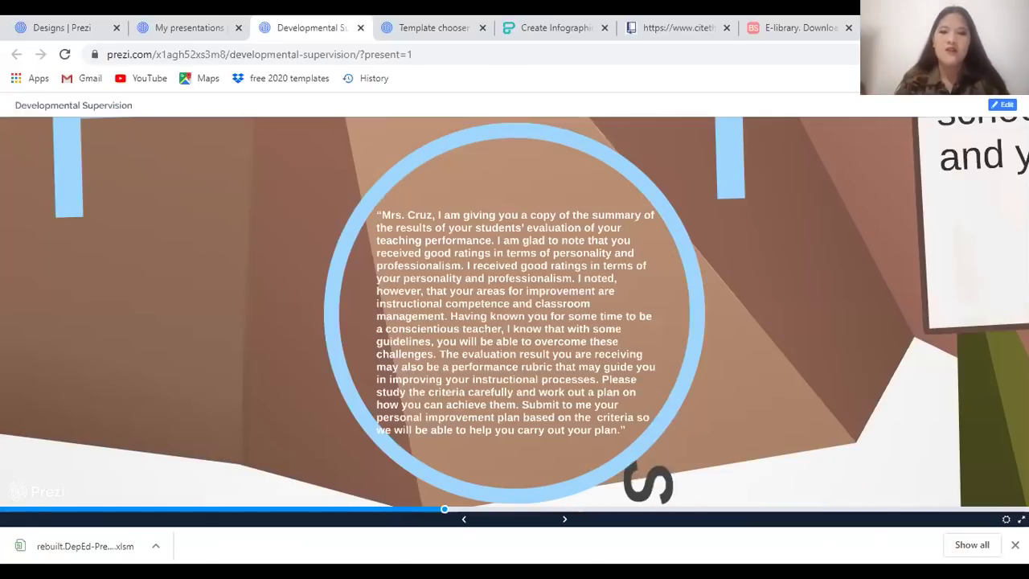
{"action": "key", "text": "Right"}
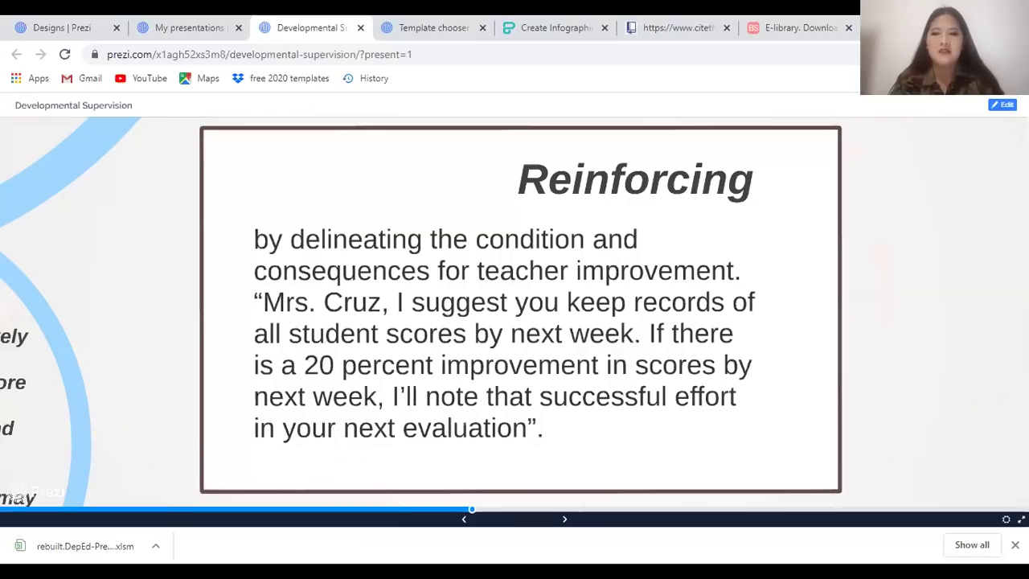
{"action": "key", "text": "Right"}
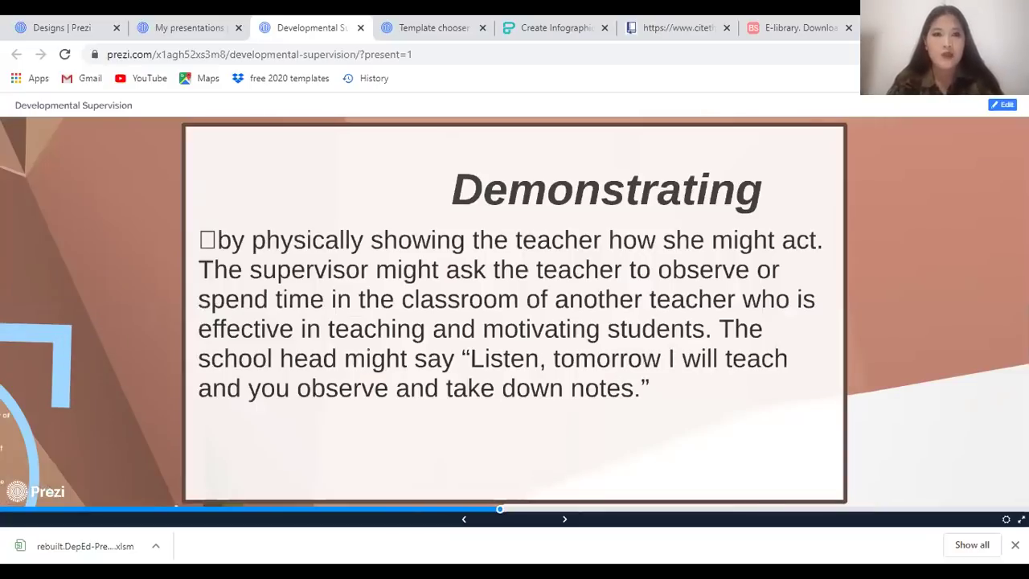
{"action": "key", "text": "Right"}
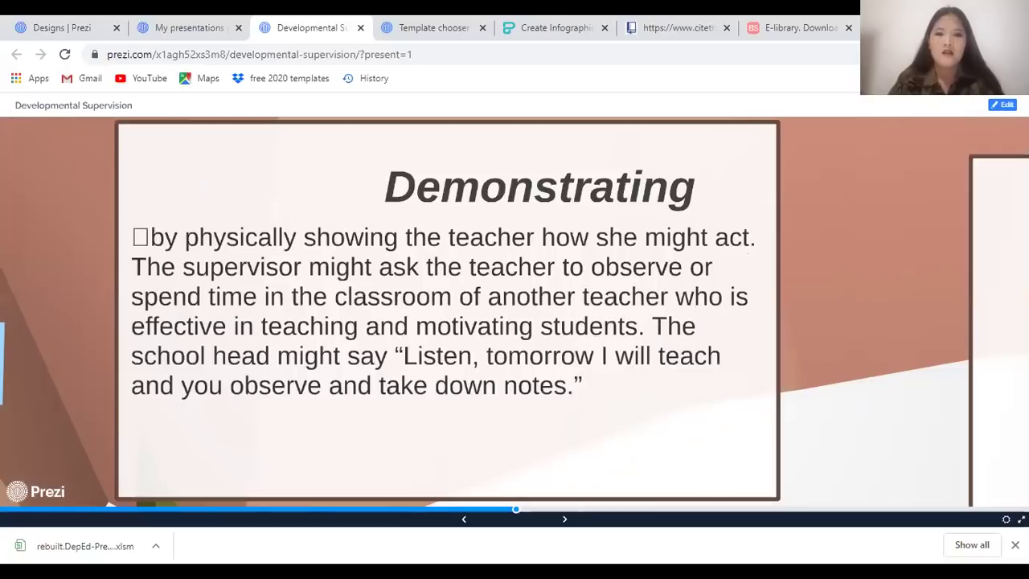
{"action": "key", "text": "Right"}
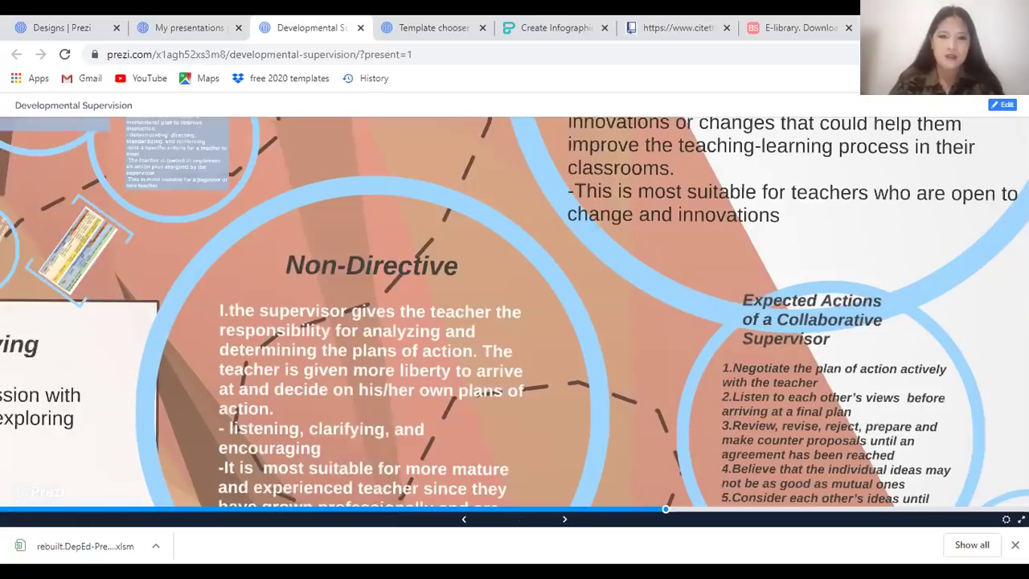
{"action": "key", "text": "Right"}
{"action": "key", "text": "Left"}
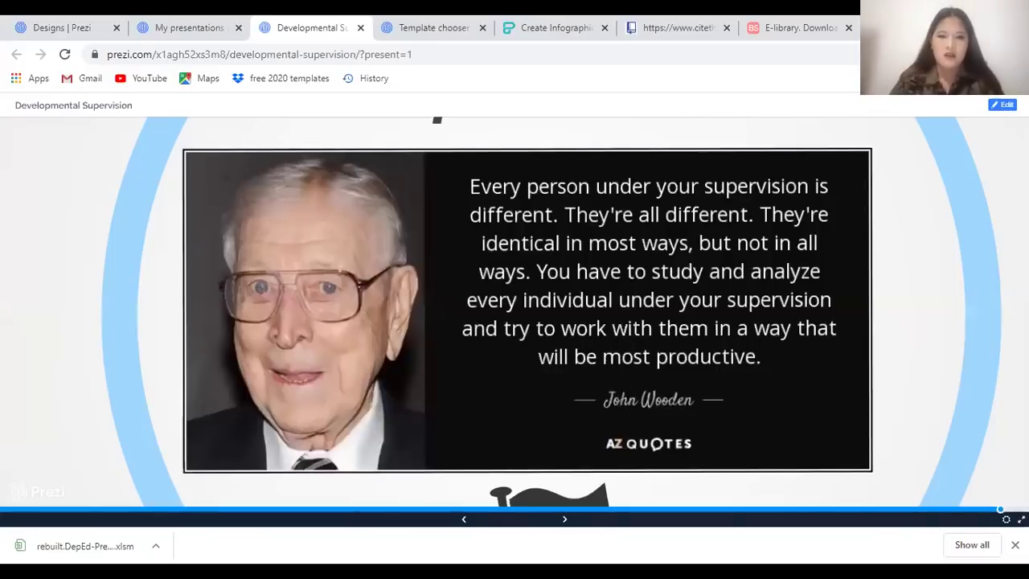
{"action": "key", "text": "Right"}
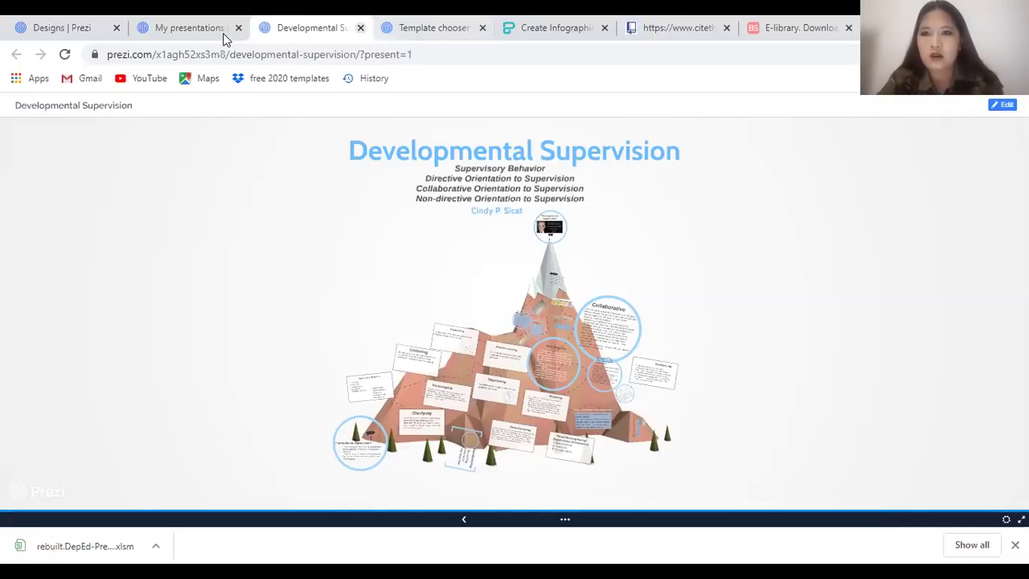
Close Developmental Supervision, leave the unsaved template chooser, and start a new presentation
{"action": "key", "text": "ctrl+w"}
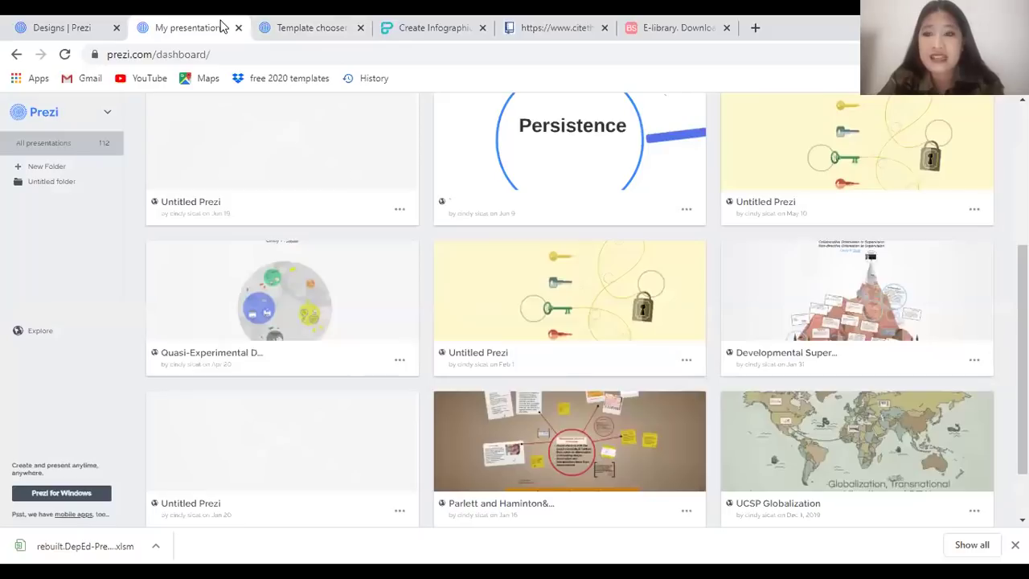
{"action": "left_click", "coordinate": [253, 27]}
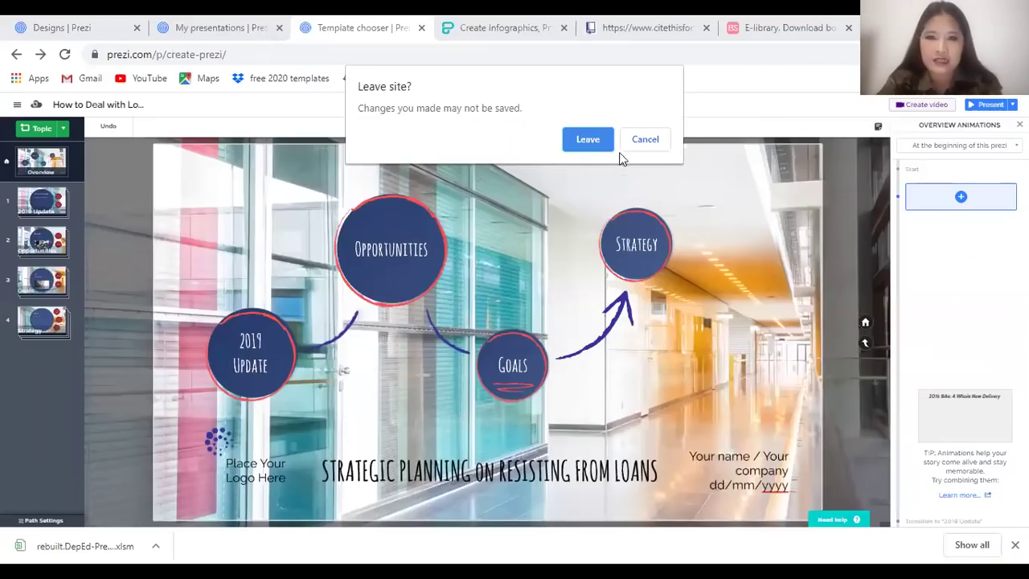
{"action": "left_click", "coordinate": [587, 140]}
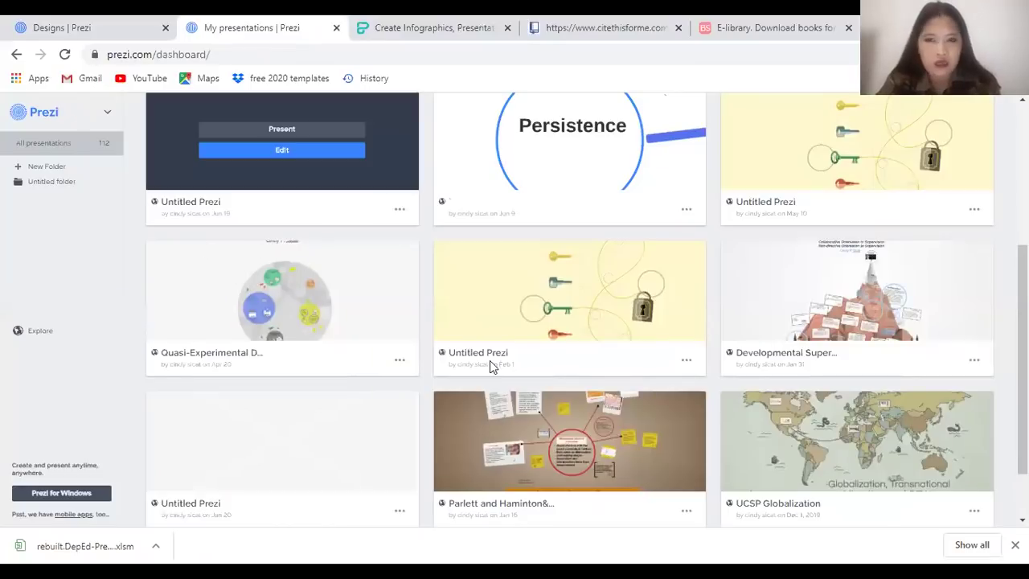
{"action": "scroll", "coordinate": [489, 362], "scroll_direction": "up", "scroll_amount": 5}
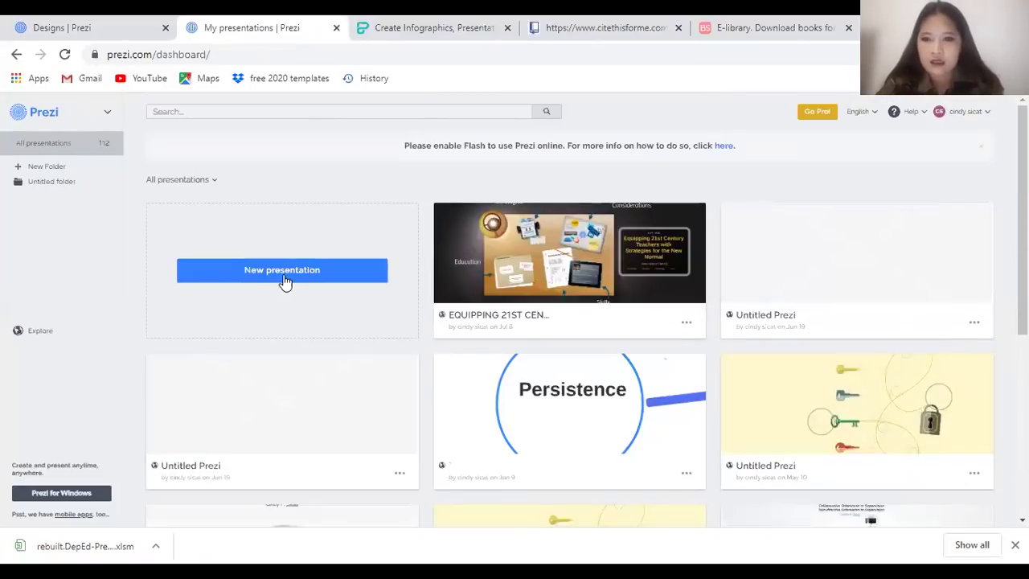
{"action": "left_click", "coordinate": [283, 278]}
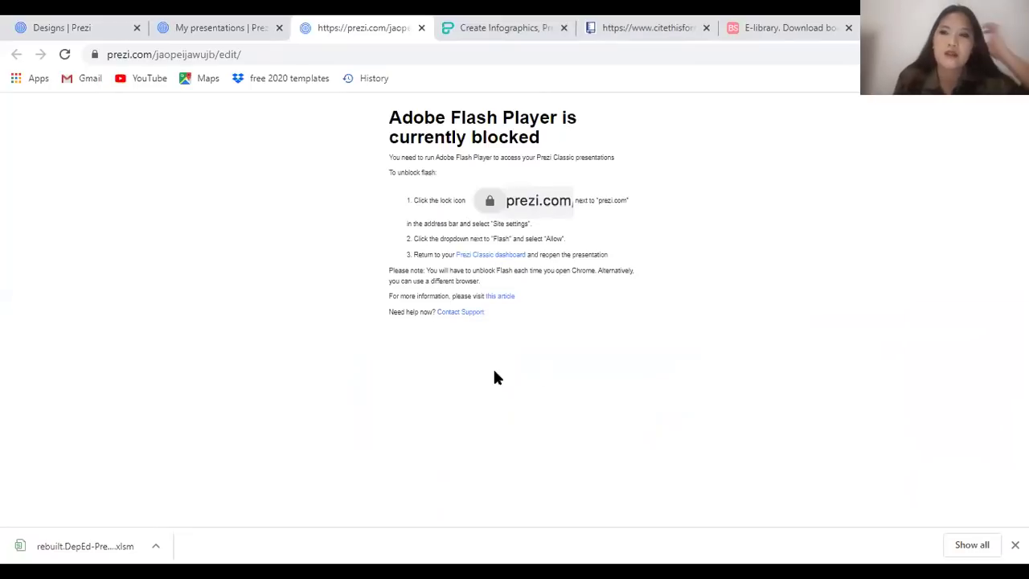
Set Flash to Allow in prezi.com's site settings and reload the page
{"action": "left_click", "coordinate": [95, 56]}
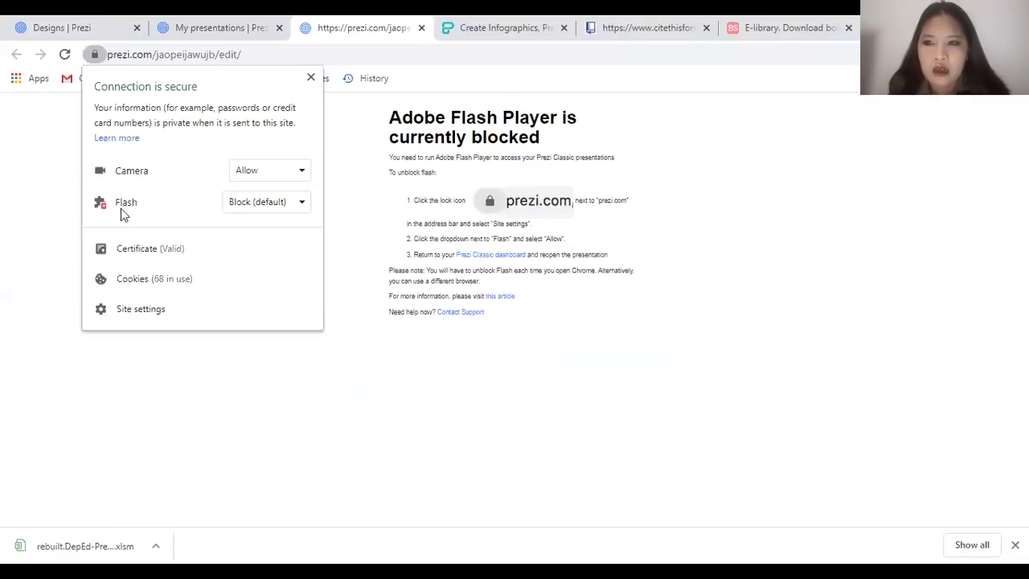
{"action": "left_click", "coordinate": [282, 207]}
{"action": "left_click", "coordinate": [277, 246]}
{"action": "left_click", "coordinate": [95, 56]}
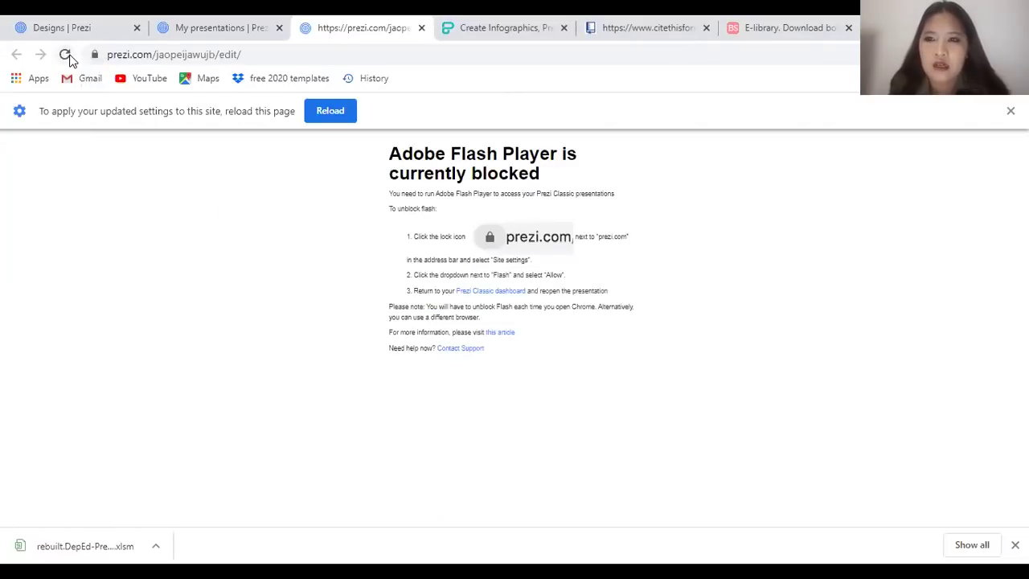
{"action": "left_click", "coordinate": [65, 55]}
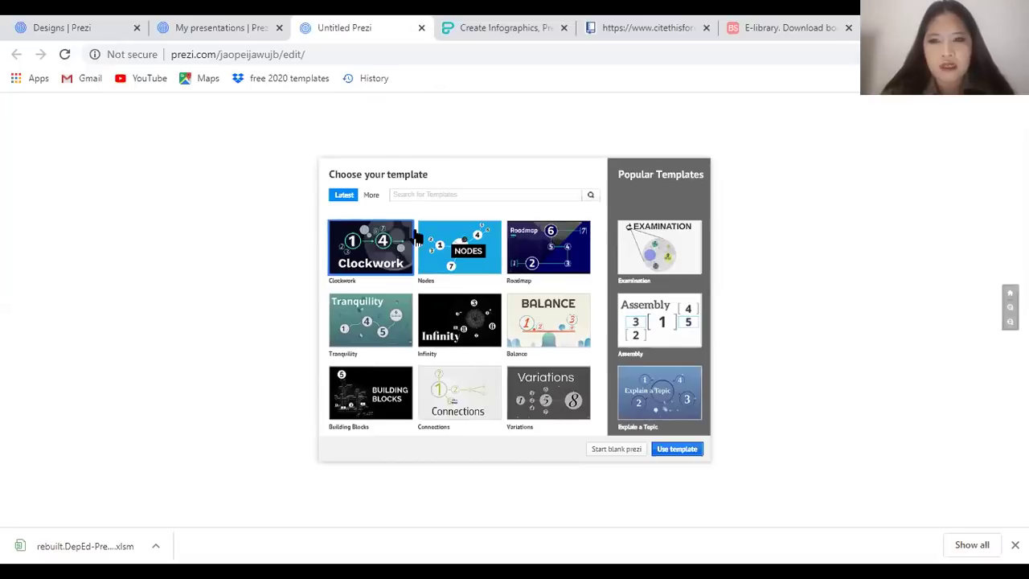
Browse the More templates list and create the prezi from the Take Flight template
{"action": "left_click", "coordinate": [371, 195]}
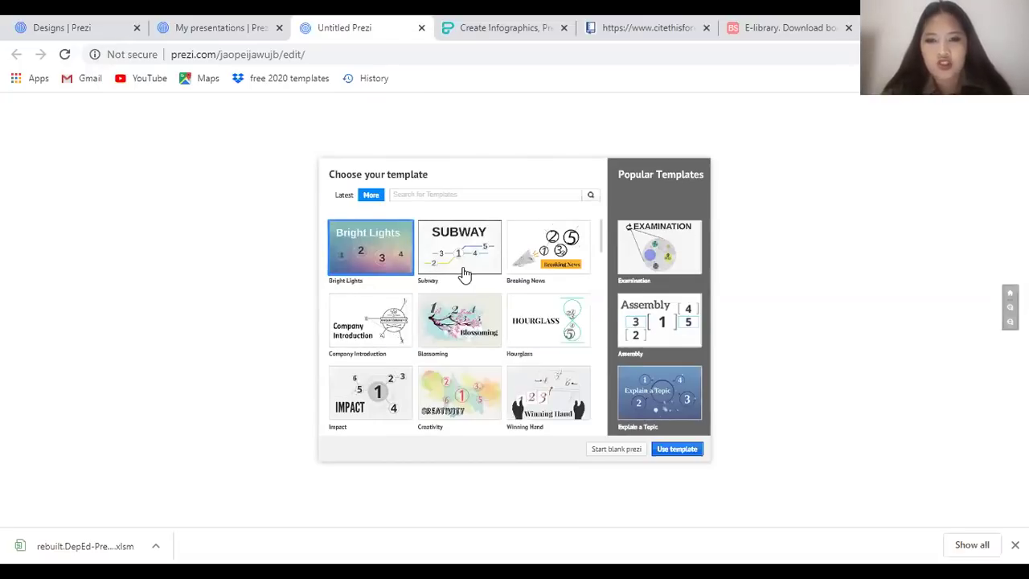
{"action": "scroll", "coordinate": [465, 274], "scroll_direction": "down", "scroll_amount": 1}
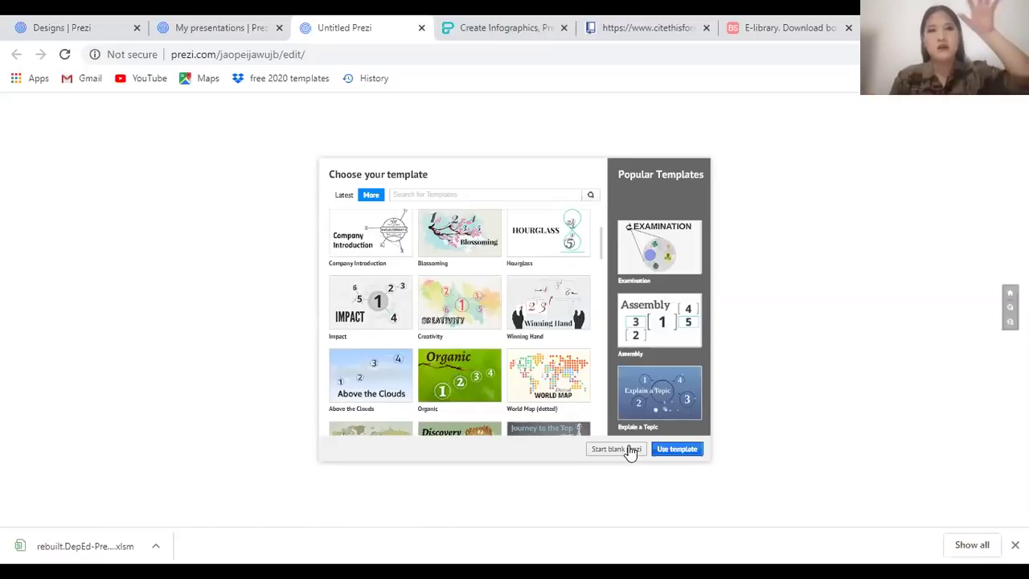
{"action": "scroll", "coordinate": [582, 329], "scroll_direction": "down", "scroll_amount": 2}
{"action": "scroll", "coordinate": [545, 402], "scroll_direction": "down", "scroll_amount": 2}
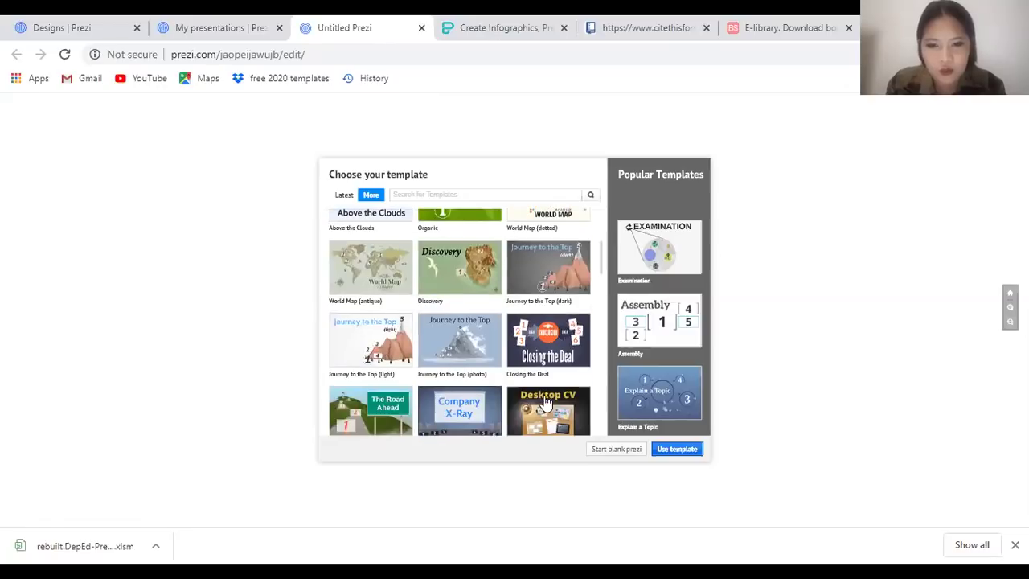
{"action": "scroll", "coordinate": [545, 402], "scroll_direction": "down", "scroll_amount": 1}
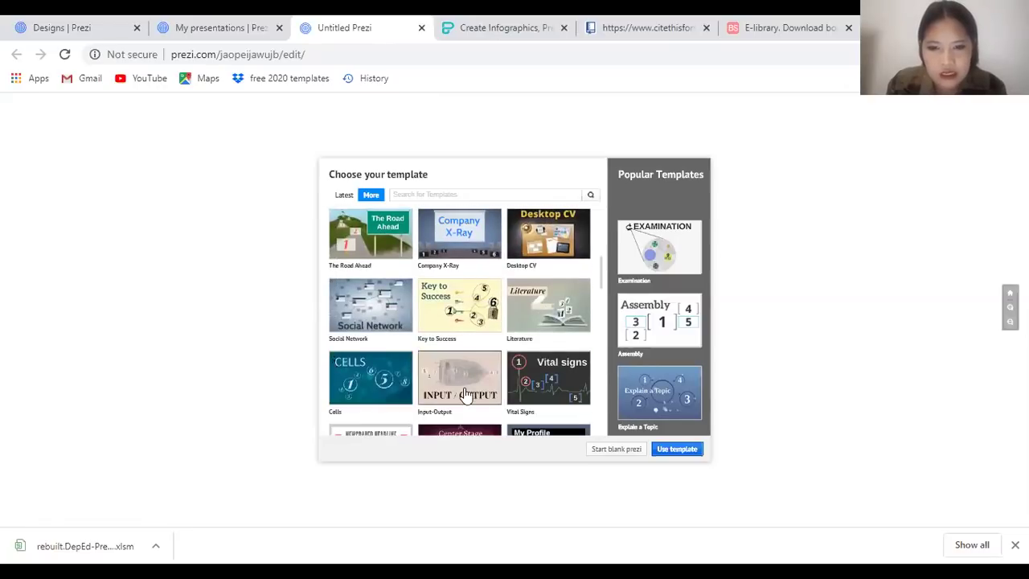
{"action": "scroll", "coordinate": [544, 399], "scroll_direction": "down", "scroll_amount": 3}
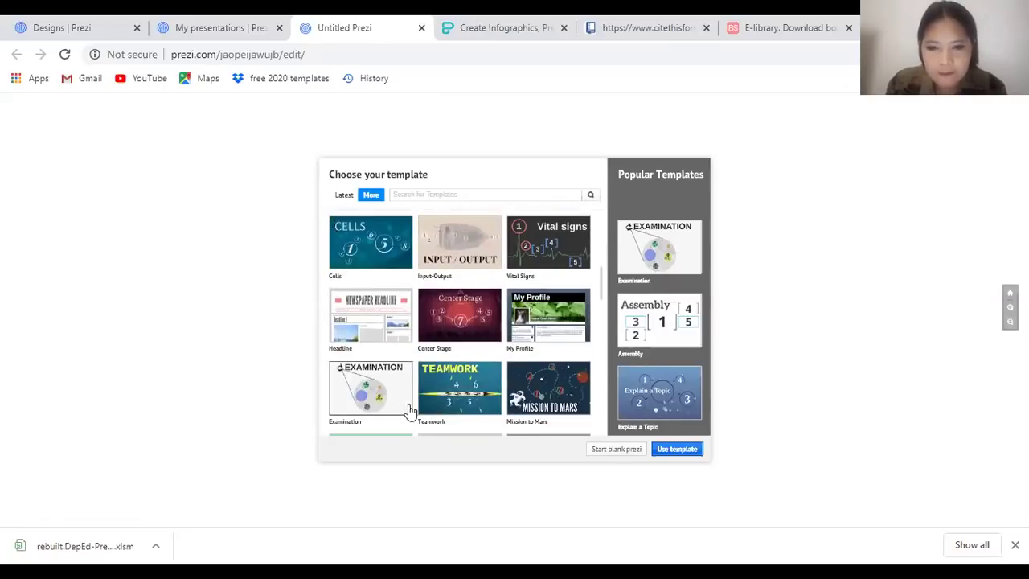
{"action": "scroll", "coordinate": [549, 394], "scroll_direction": "down", "scroll_amount": 2}
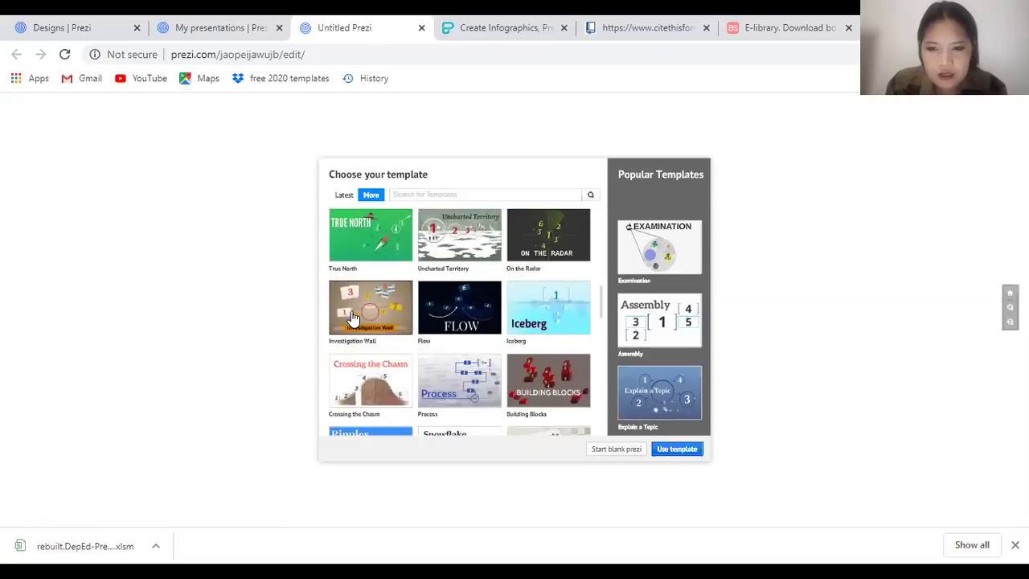
{"action": "scroll", "coordinate": [406, 346], "scroll_direction": "down", "scroll_amount": 5}
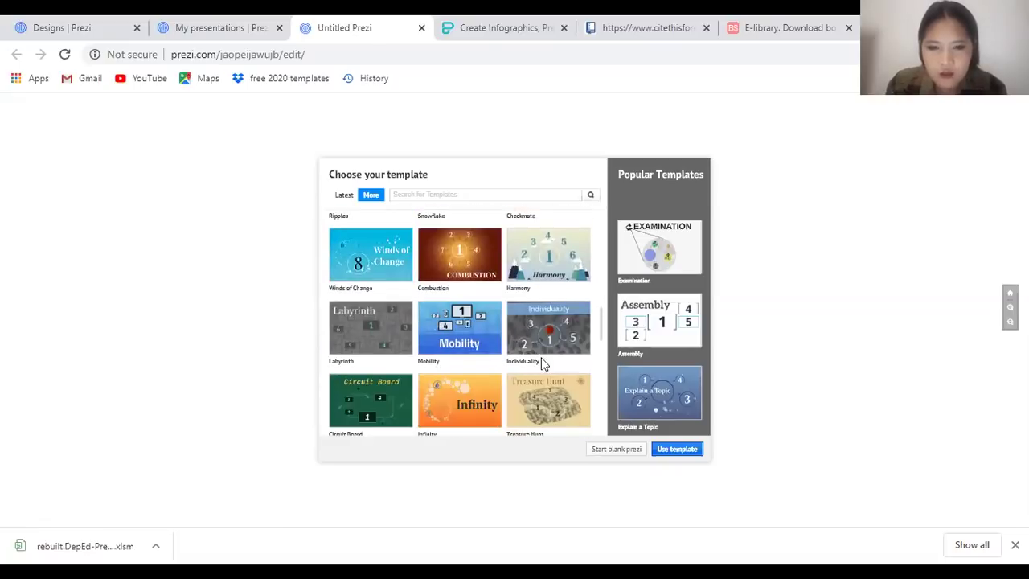
{"action": "scroll", "coordinate": [498, 378], "scroll_direction": "down", "scroll_amount": 3}
{"action": "scroll", "coordinate": [409, 333], "scroll_direction": "up", "scroll_amount": 1}
{"action": "scroll", "coordinate": [450, 354], "scroll_direction": "down", "scroll_amount": 2}
{"action": "scroll", "coordinate": [499, 375], "scroll_direction": "down", "scroll_amount": 1}
{"action": "left_click", "coordinate": [371, 295]}
{"action": "left_click", "coordinate": [668, 455]}
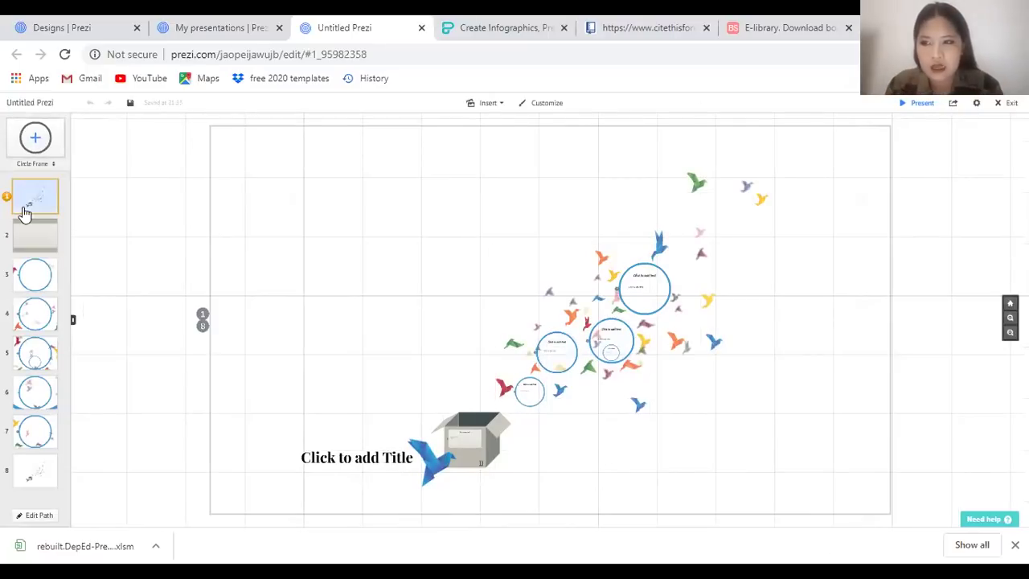
Enter 'How to be successful in life' in the Take Flight title placeholder and save
{"action": "left_click", "coordinate": [358, 459]}
{"action": "type", "text": "How to be success"}
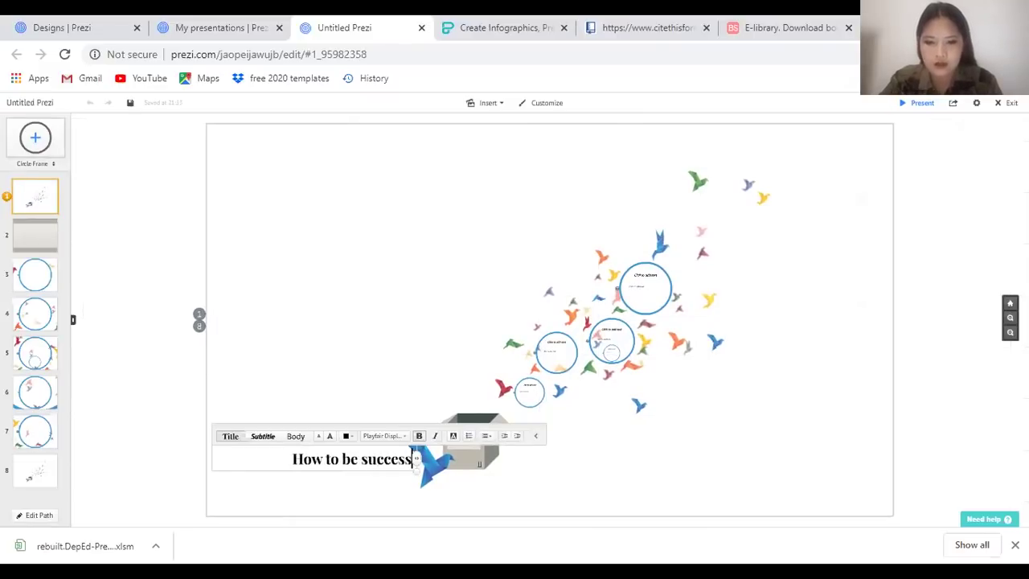
{"action": "type", "text": "ful in life"}
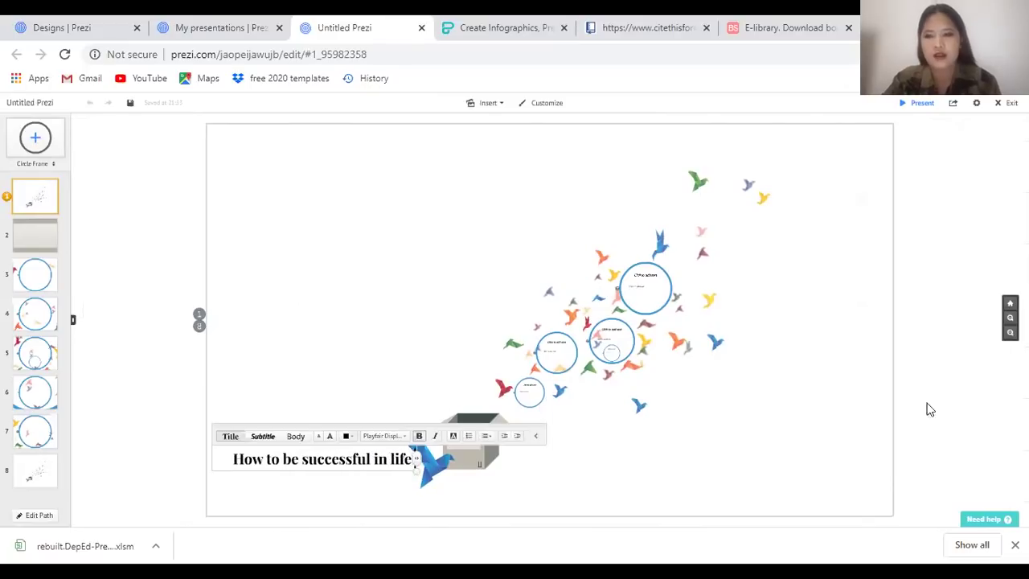
{"action": "left_click", "coordinate": [937, 180]}
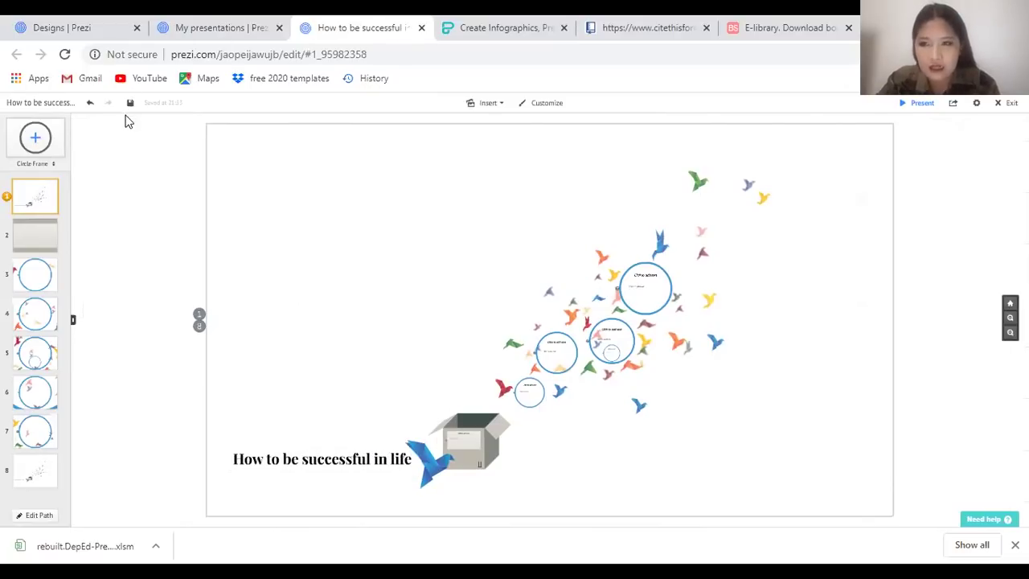
{"action": "left_click", "coordinate": [129, 105]}
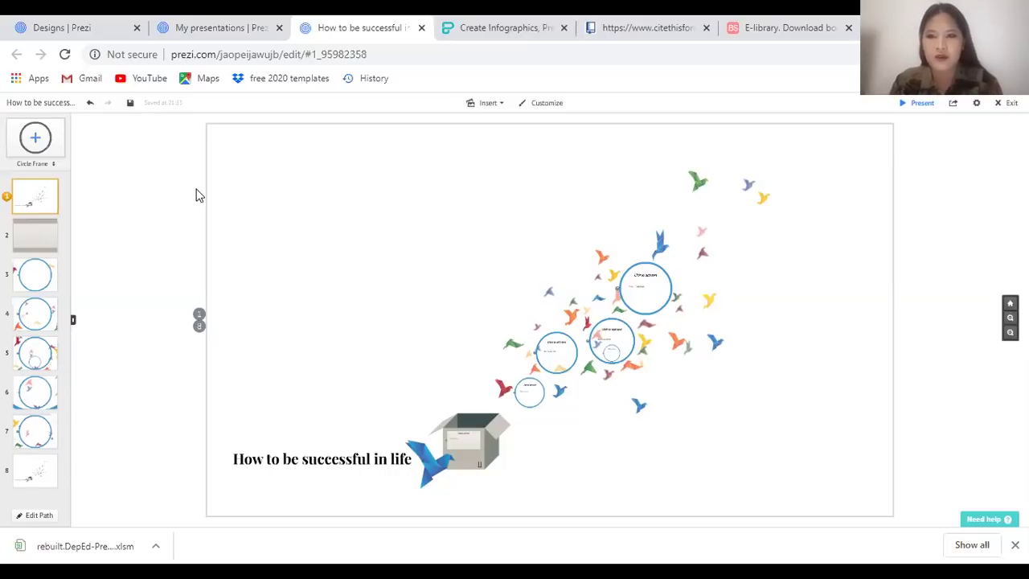
Zoom into path step 2 and give it the heading 'Know your goals'
{"action": "left_click", "coordinate": [177, 207]}
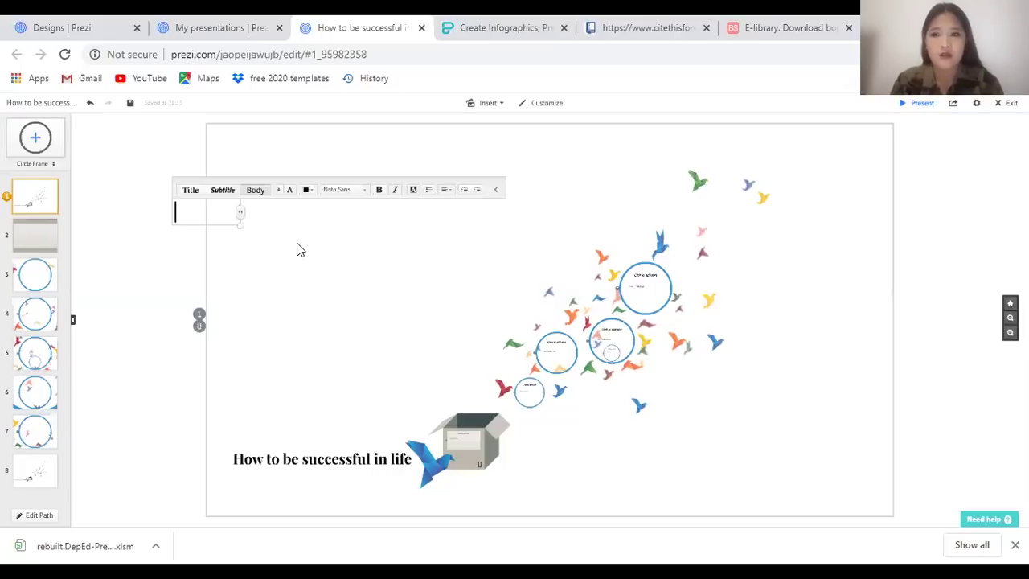
{"action": "left_click", "coordinate": [122, 187]}
{"action": "key", "text": "Right"}
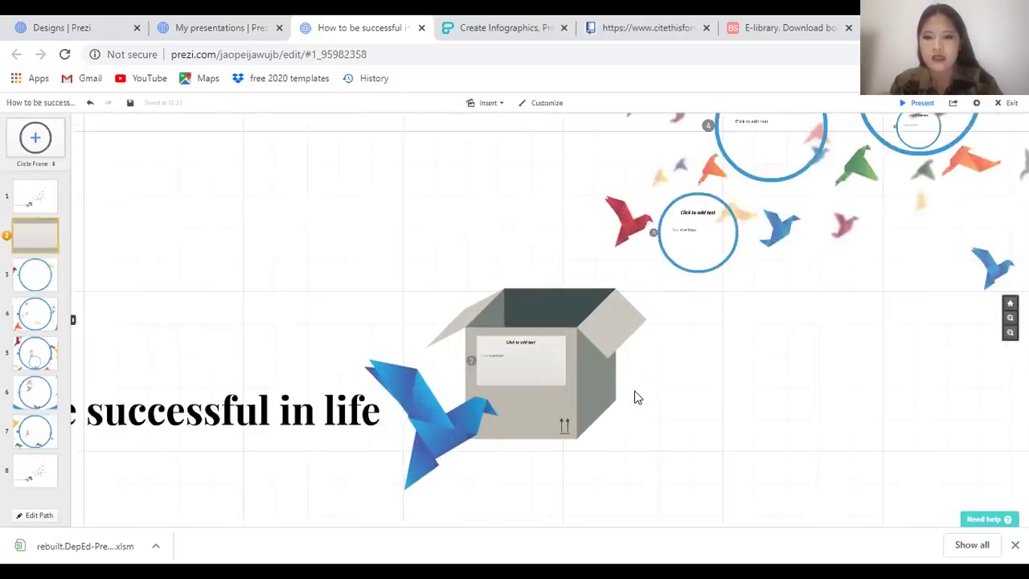
{"action": "key", "text": "Left"}
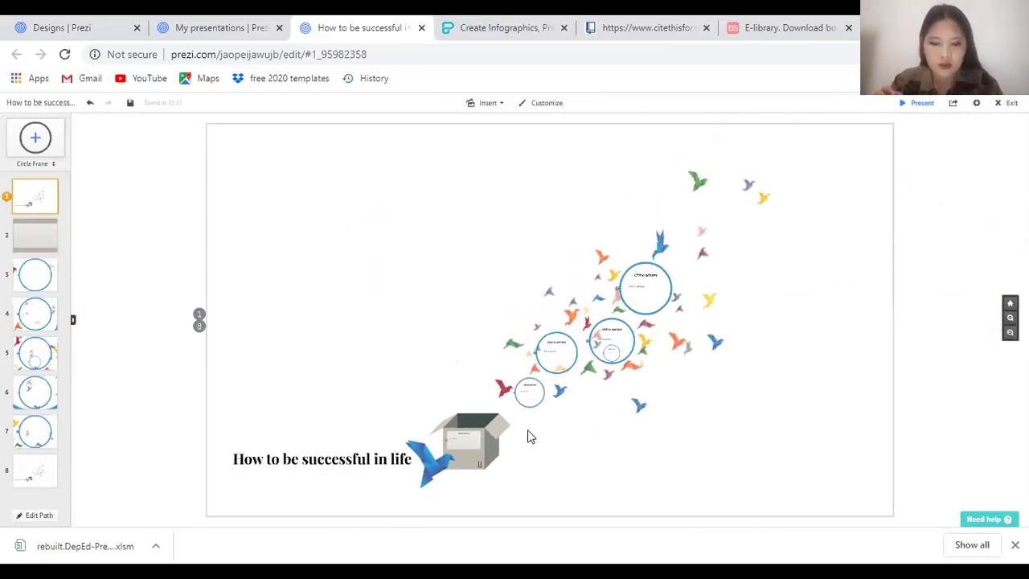
{"action": "key", "text": "Right"}
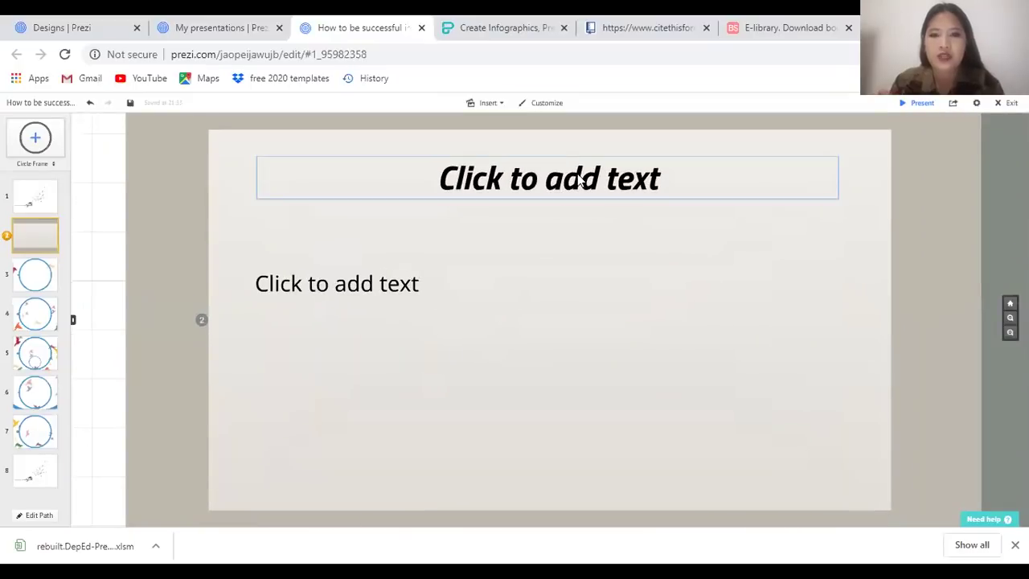
{"action": "left_click", "coordinate": [535, 185]}
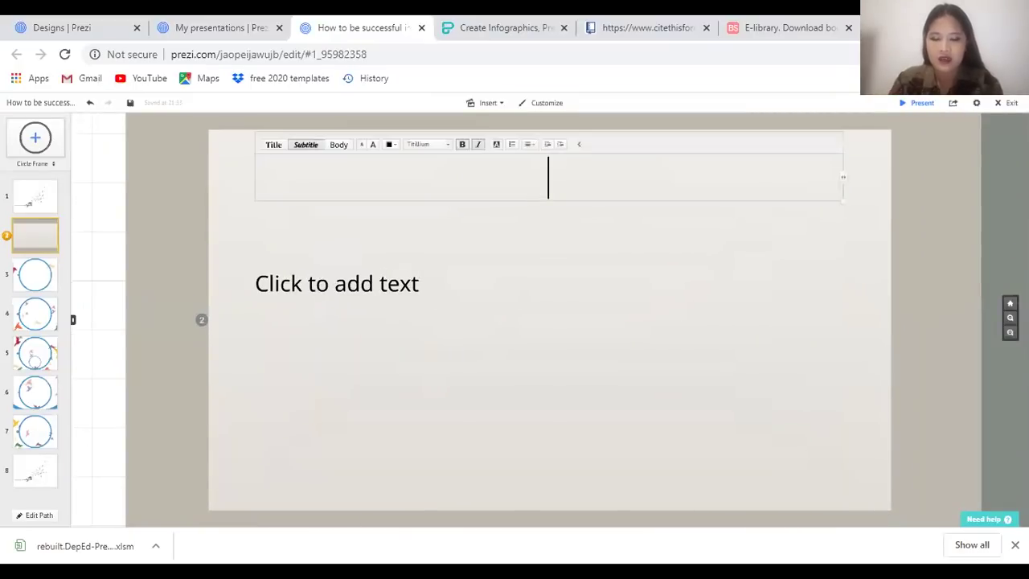
{"action": "type", "text": "B"}
{"action": "key", "text": "BackSpace"}
{"action": "type", "text": "Know your goals"}
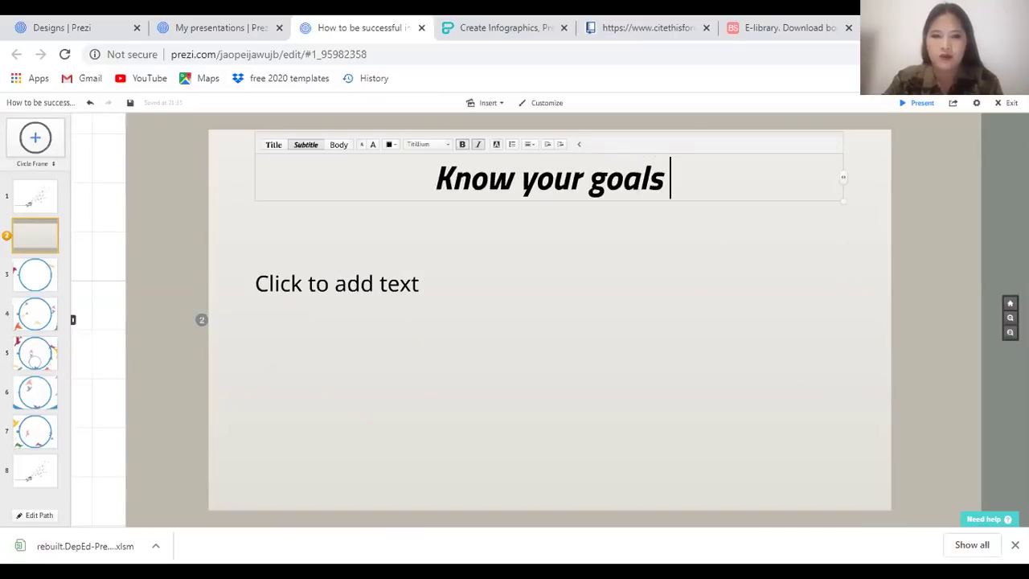
Add the body text 'Start with targets - short and long term.' below the heading
{"action": "left_click", "coordinate": [384, 284]}
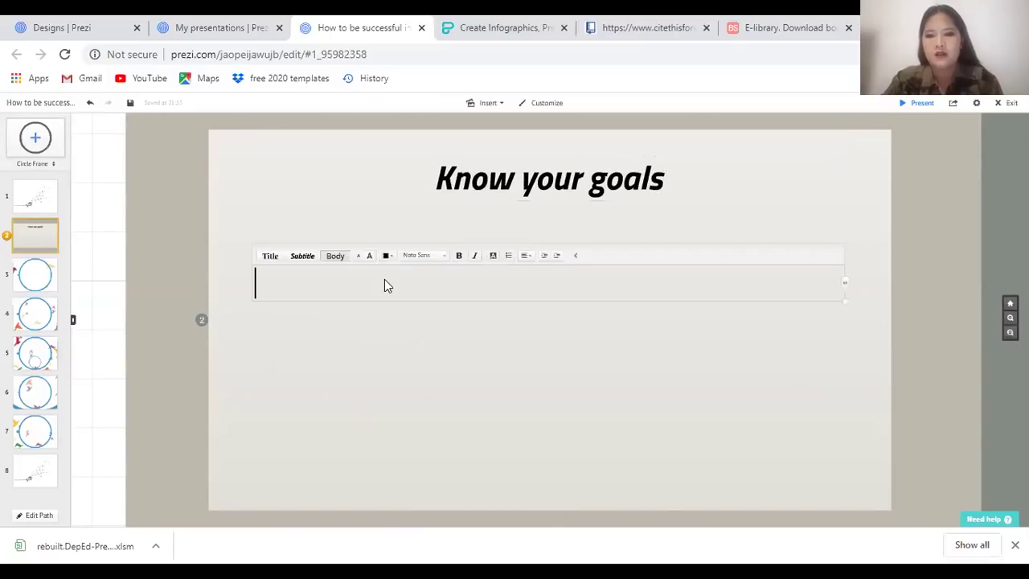
{"action": "type", "text": "start wi"}
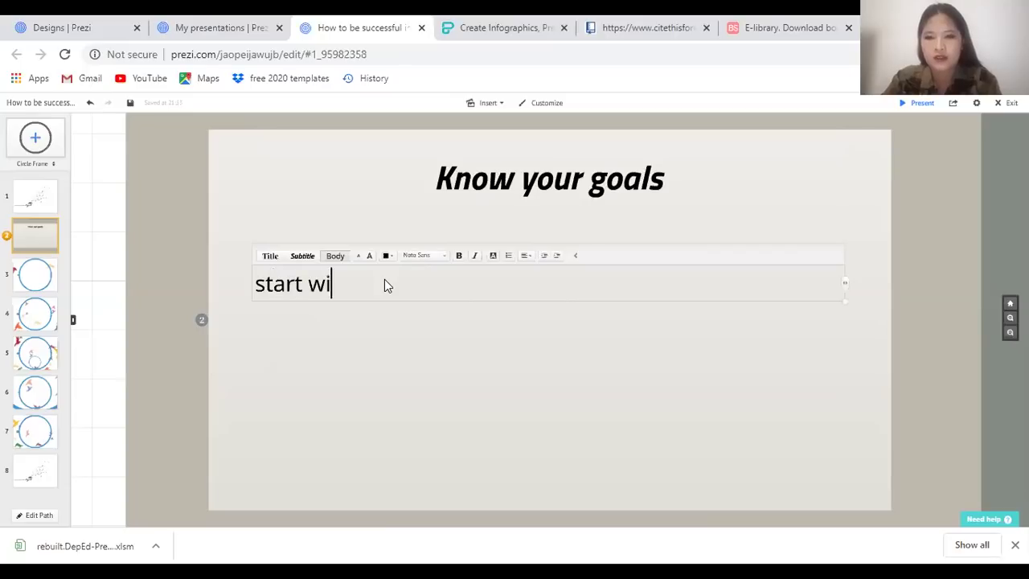
{"action": "type", "text": "th to"}
{"action": "key", "text": "BackSpace"}
{"action": "type", "text": "ar"}
{"action": "key", "text": "BackSpace"}
{"action": "type", "text": "rgets - short "}
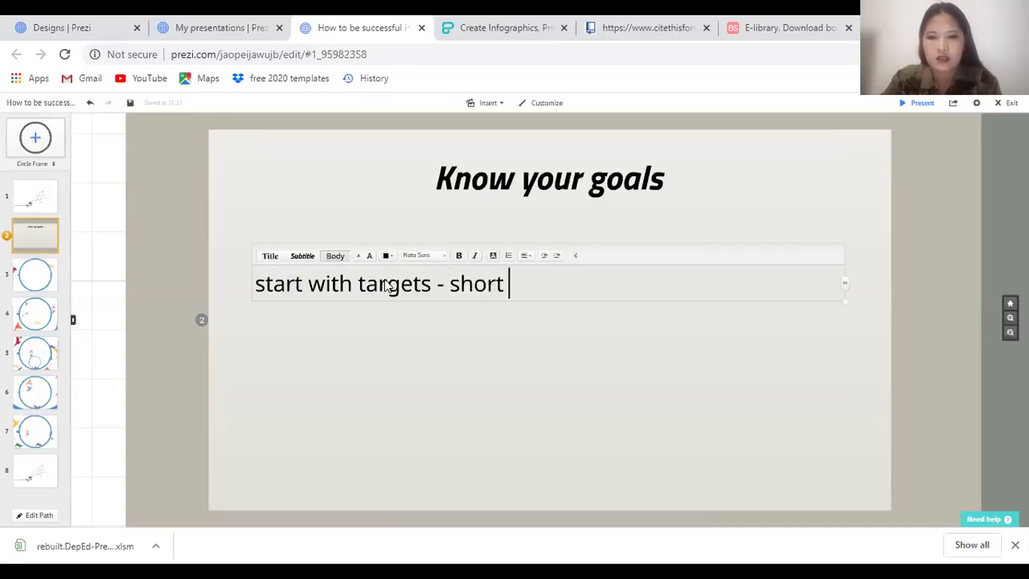
{"action": "type", "text": "and long term."}
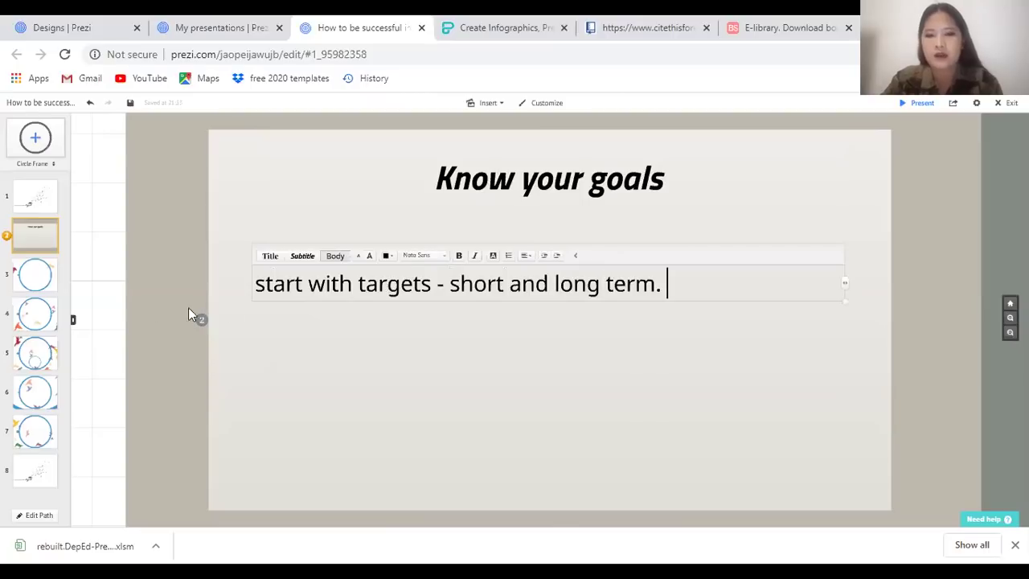
{"action": "left_click_drag", "start_coordinate": [266, 283], "coordinate": [258, 283]}
{"action": "type", "text": "S"}
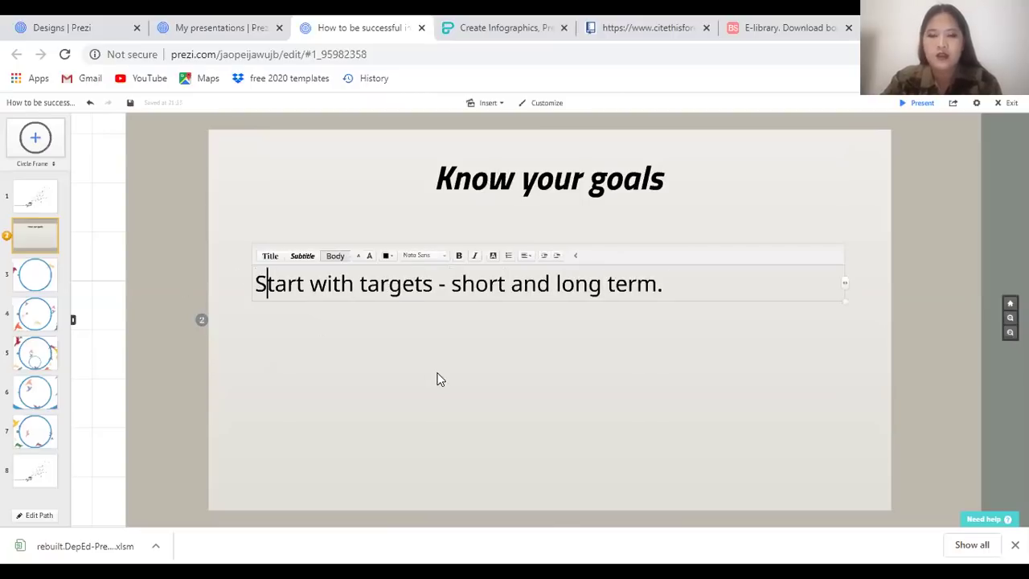
{"action": "left_click", "coordinate": [439, 379]}
{"action": "double_click", "coordinate": [297, 212]}
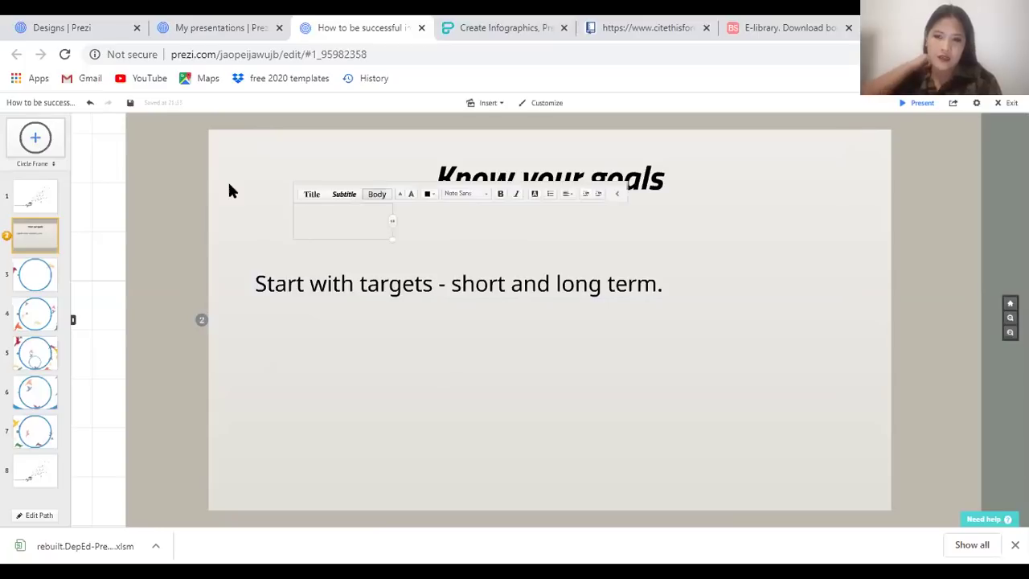
{"action": "left_click", "coordinate": [531, 315]}
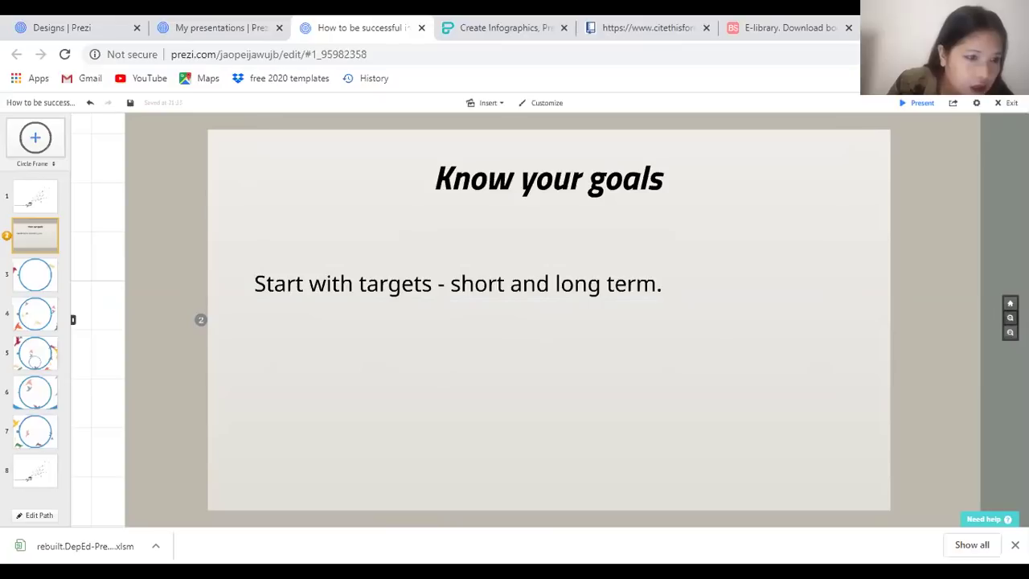
Place an enlarged circle frame on the 'd' of 'and', rotated about 30°
{"action": "left_click", "coordinate": [1011, 318]}
{"action": "left_click", "coordinate": [1010, 318]}
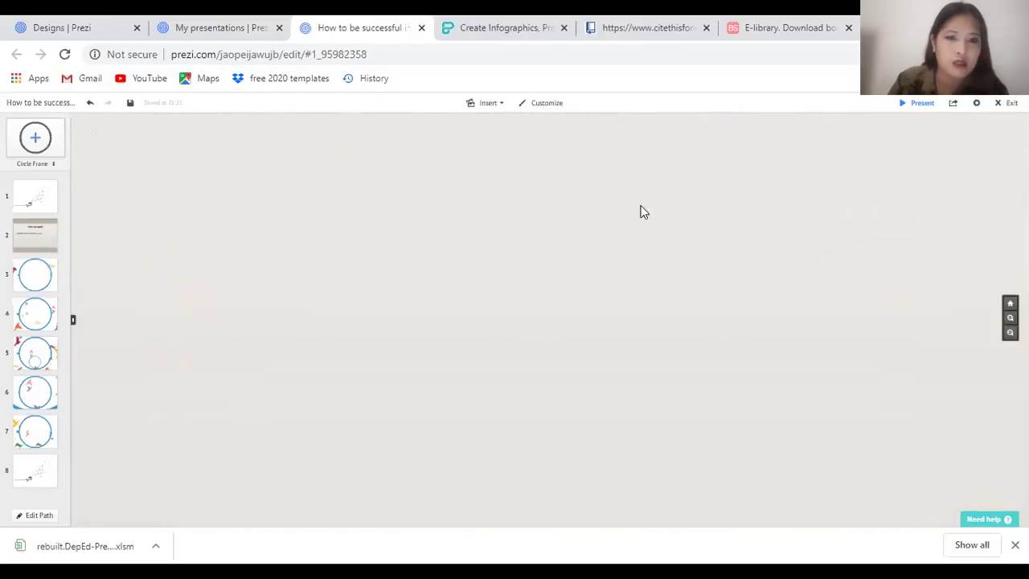
{"action": "scroll", "coordinate": [562, 441], "scroll_direction": "up", "scroll_amount": 2}
{"action": "left_click", "coordinate": [1011, 318]}
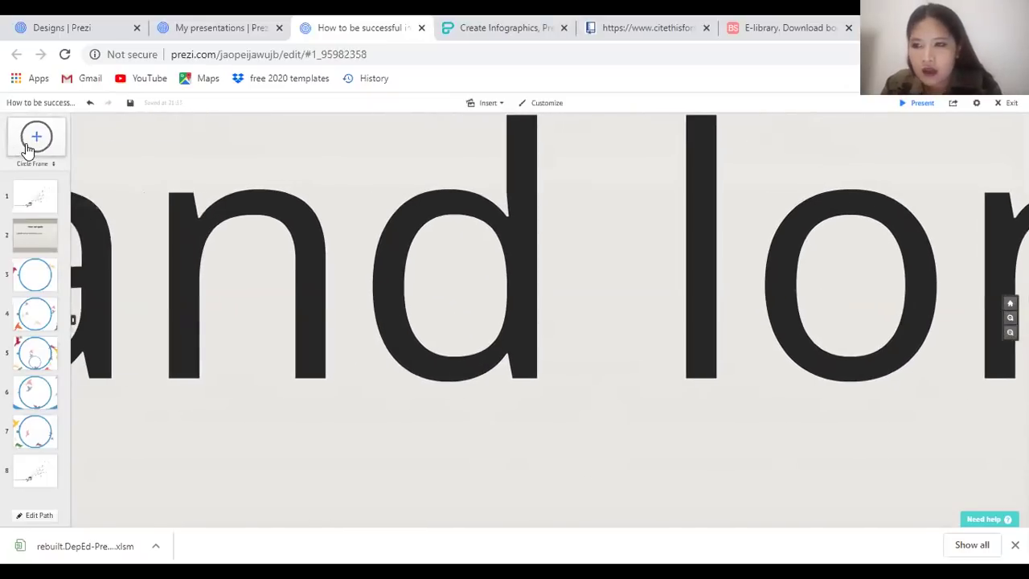
{"action": "left_click", "coordinate": [49, 165]}
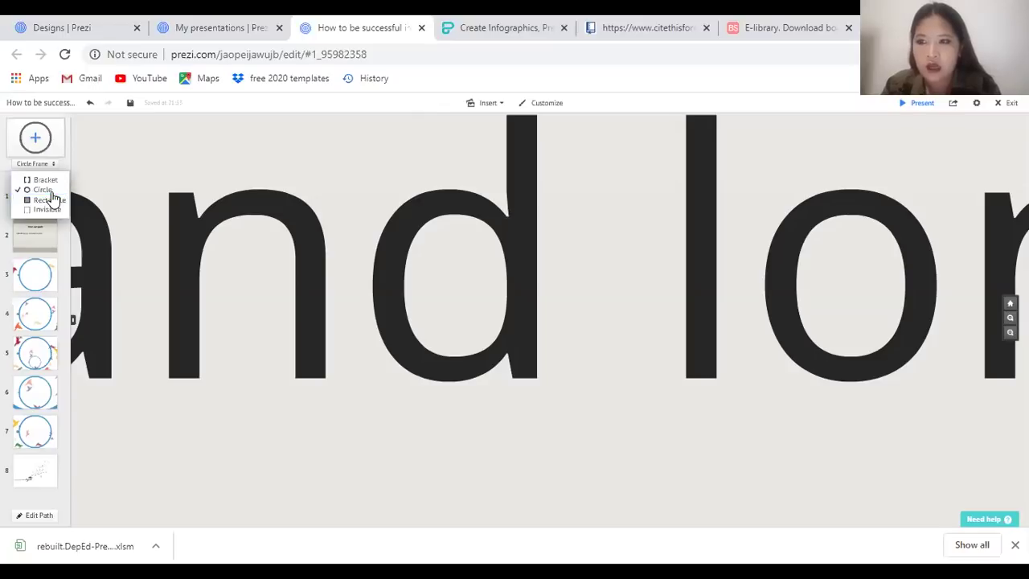
{"action": "left_click", "coordinate": [42, 189]}
{"action": "left_click_drag", "start_coordinate": [35, 137], "coordinate": [450, 294]}
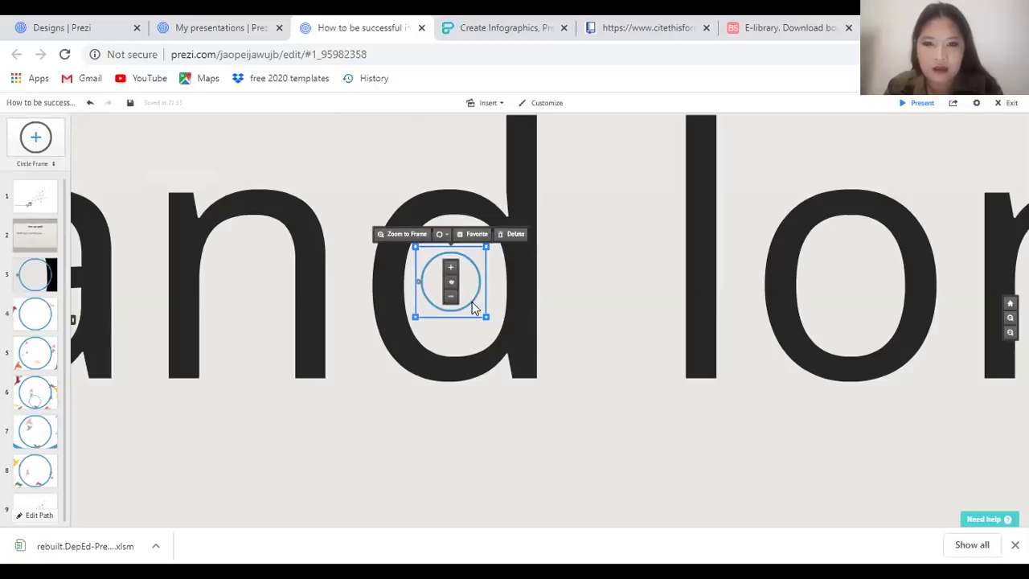
{"action": "left_click_drag", "start_coordinate": [483, 315], "coordinate": [506, 342]}
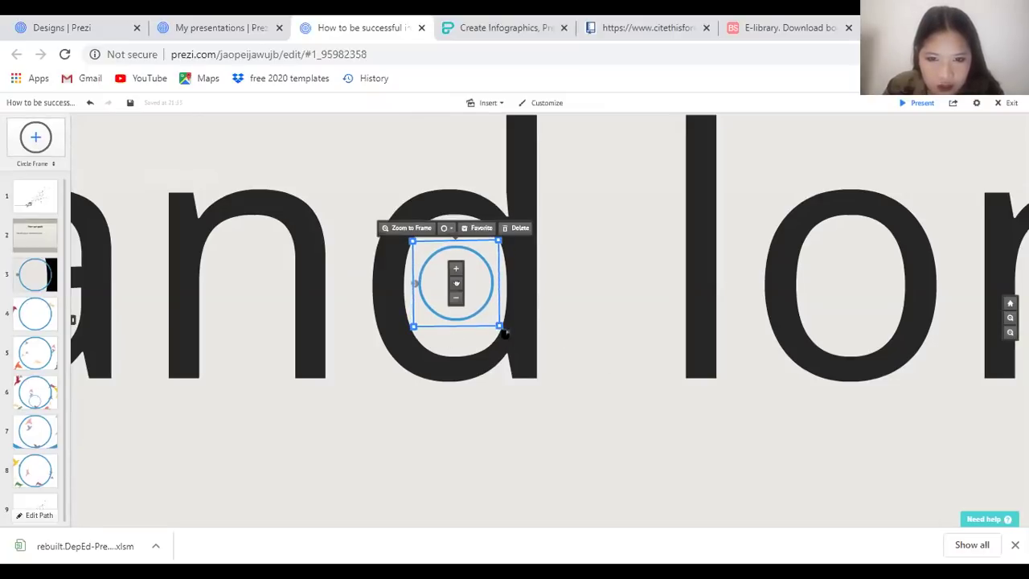
{"action": "left_click_drag", "start_coordinate": [506, 334], "coordinate": [438, 339]}
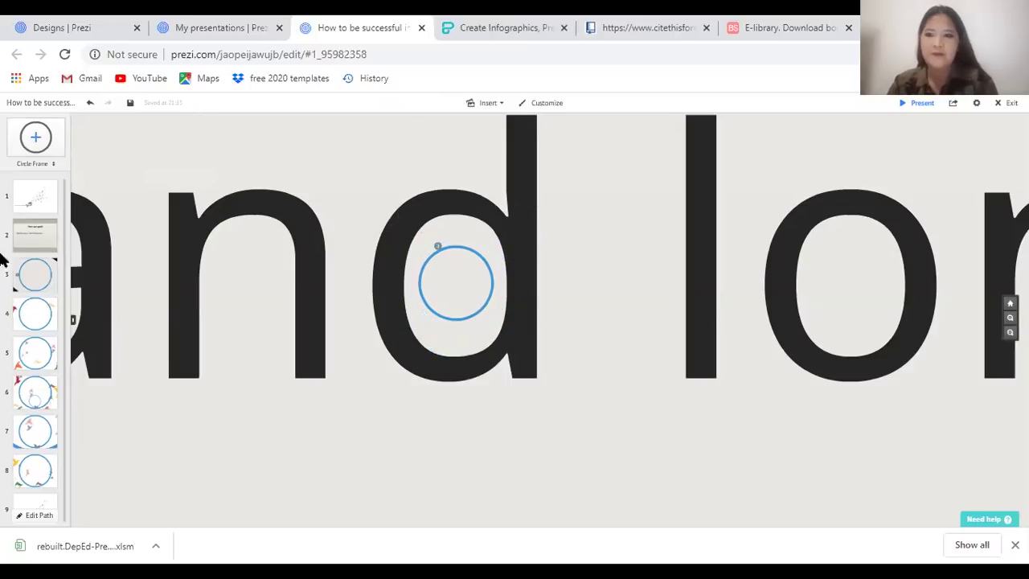
{"action": "left_click", "coordinate": [54, 278]}
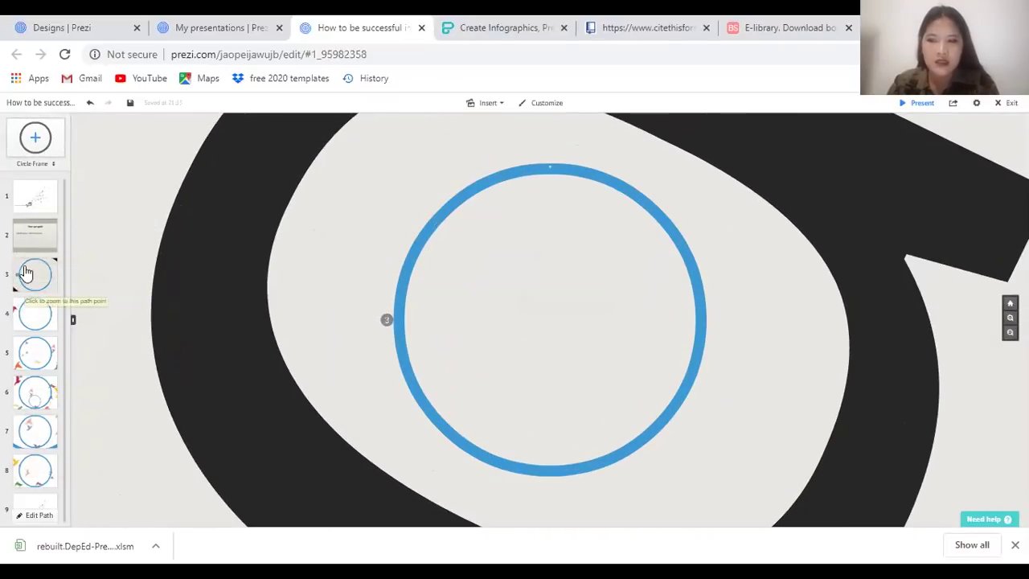
Write 'Short term goals can be achieved within a few days or weeks.' inside the circle
{"action": "left_click", "coordinate": [453, 271]}
{"action": "type", "text": "Short term goals can be "}
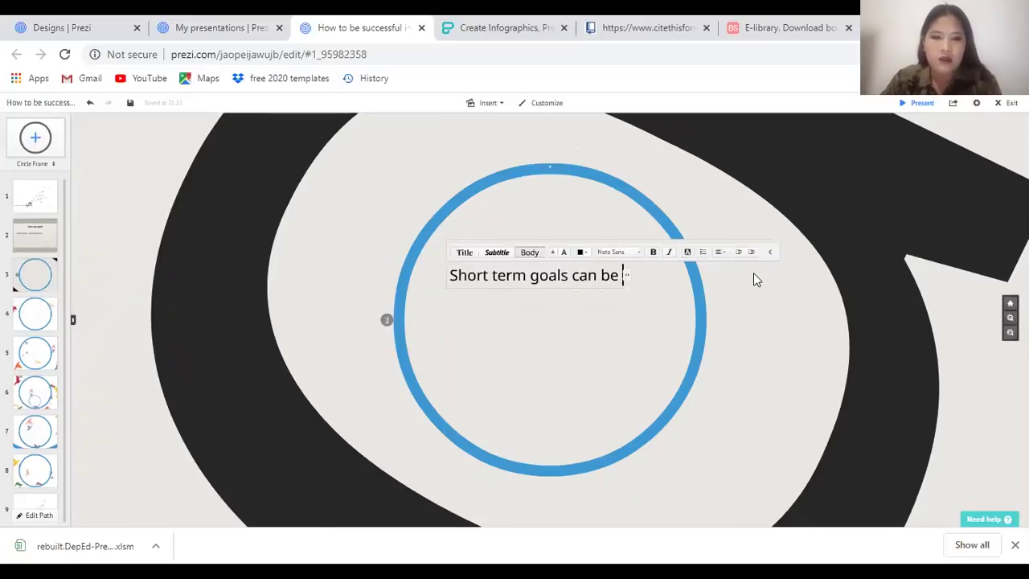
{"action": "type", "text": "achieved in a"}
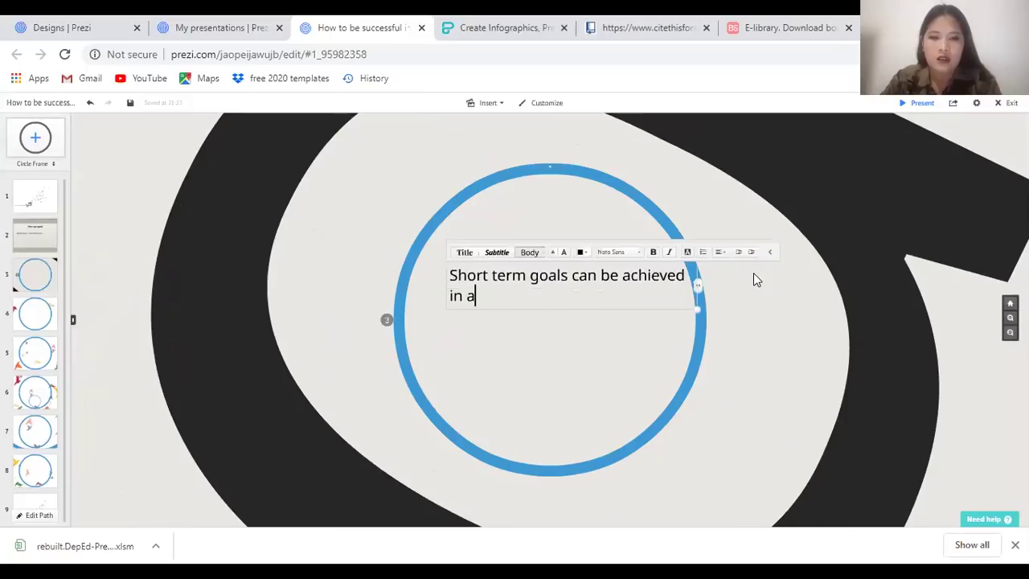
{"action": "type", "text": "w"}
{"action": "key", "text": "BackSpace"}
{"action": "key", "text": "BackSpace"}
{"action": "key", "text": "BackSpace"}
{"action": "key", "text": "BackSpace"}
{"action": "type", "text": "within "}
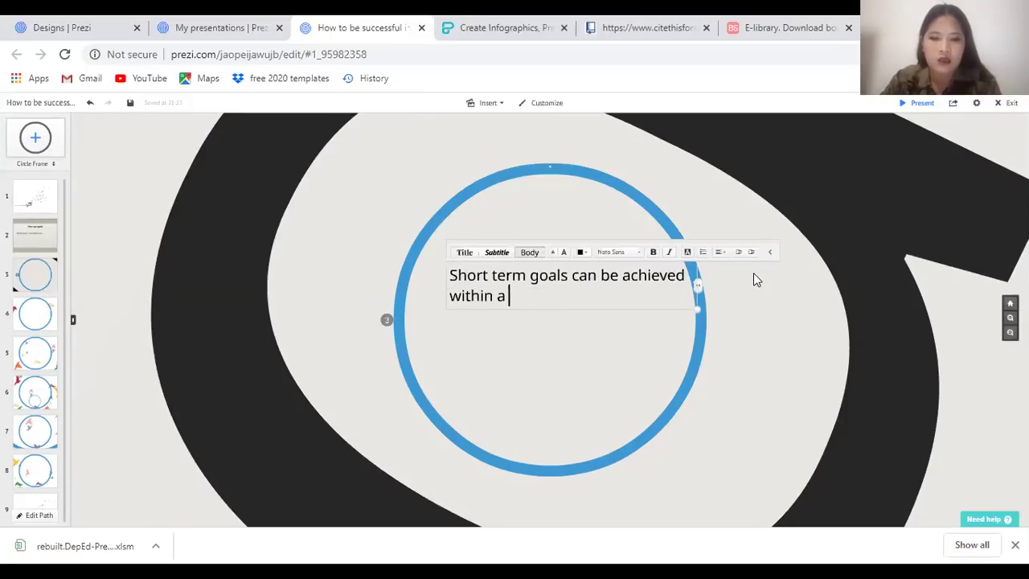
{"action": "type", "text": "a fews o"}
{"action": "type", "text": " days or a week o"}
{"action": "type", "text": "r"}
{"action": "key", "text": "BackSpace"}
{"action": "key", "text": "BackSpace"}
{"action": "key", "text": "BackSpace"}
{"action": "key", "text": "BackSpace"}
{"action": "key", "text": "BackSpace"}
{"action": "key", "text": "BackSpace"}
{"action": "key", "text": "BackSpace"}
{"action": "key", "text": "BackSpace"}
{"action": "key", "text": "BackSpace"}
{"action": "type", "text": "weeks."}
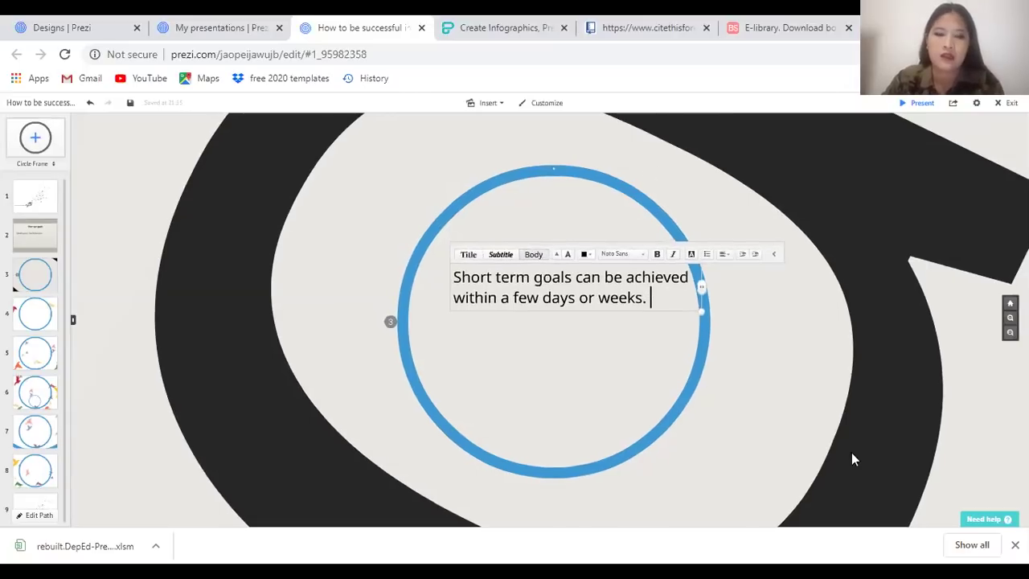
{"action": "left_click", "coordinate": [748, 190]}
{"action": "left_click_drag", "start_coordinate": [632, 289], "coordinate": [617, 272]}
Insert a picture from the Pictures folder into the third circle frame
{"action": "left_click", "coordinate": [502, 104]}
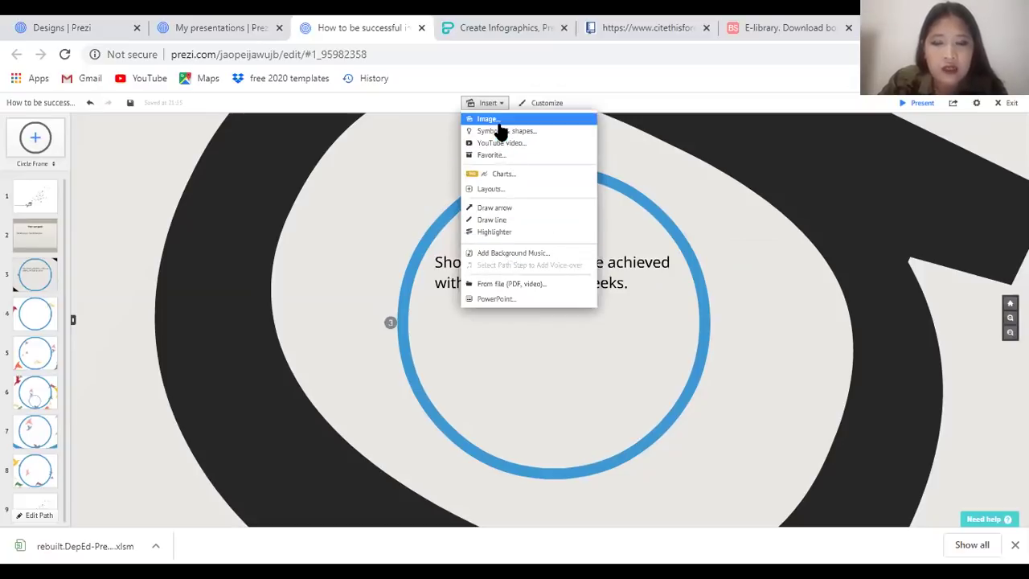
{"action": "left_click", "coordinate": [492, 122]}
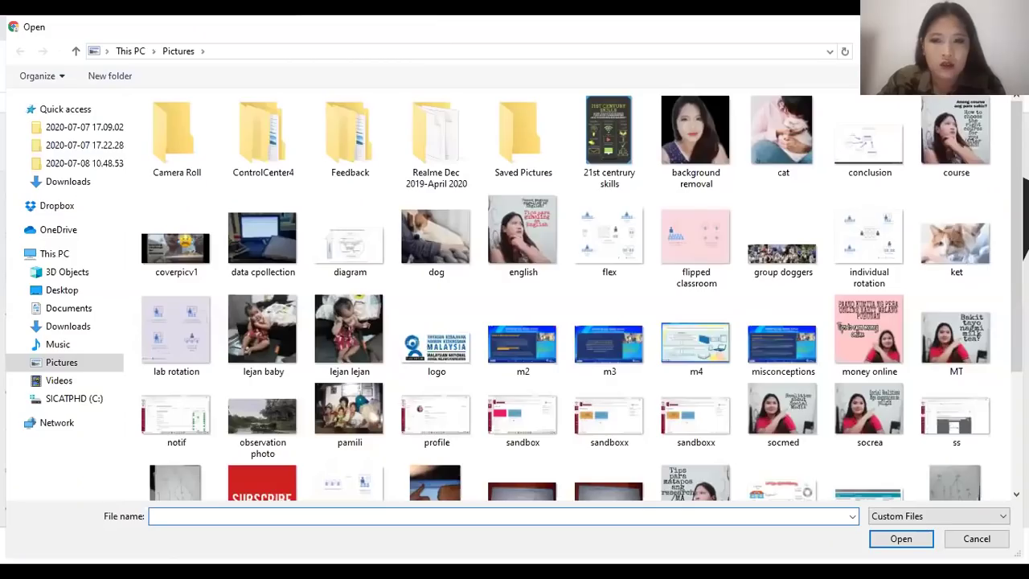
{"action": "key", "text": "Escape"}
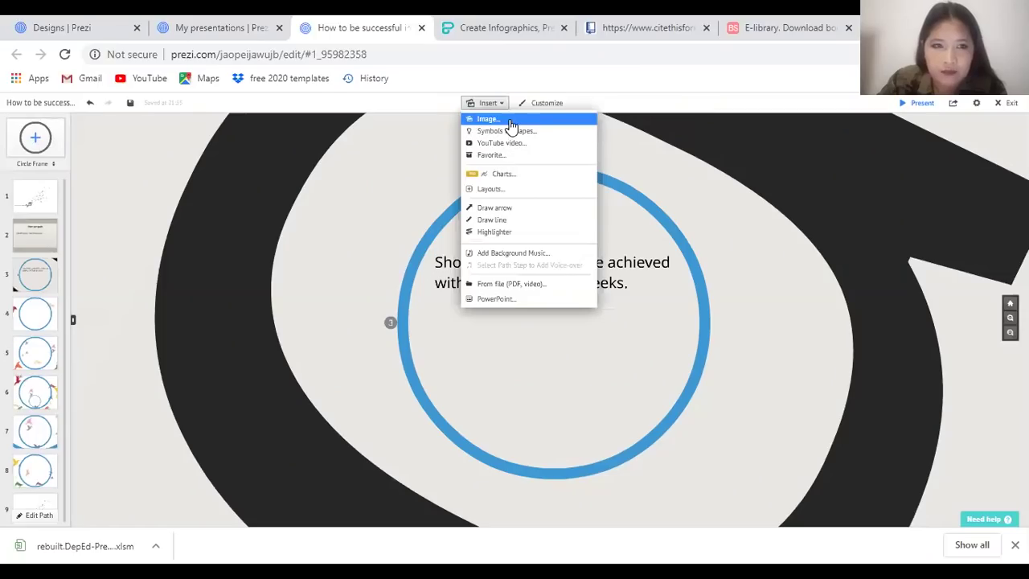
{"action": "left_click", "coordinate": [510, 121]}
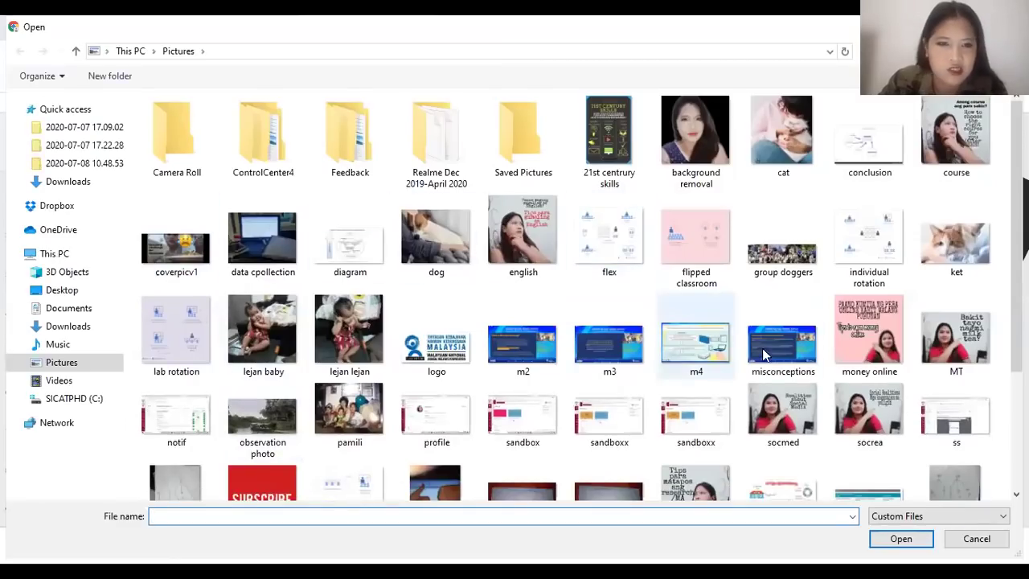
{"action": "scroll", "coordinate": [700, 353], "scroll_direction": "down", "scroll_amount": 3}
{"action": "scroll", "coordinate": [523, 346], "scroll_direction": "up", "scroll_amount": 3}
{"action": "left_click", "coordinate": [64, 362]}
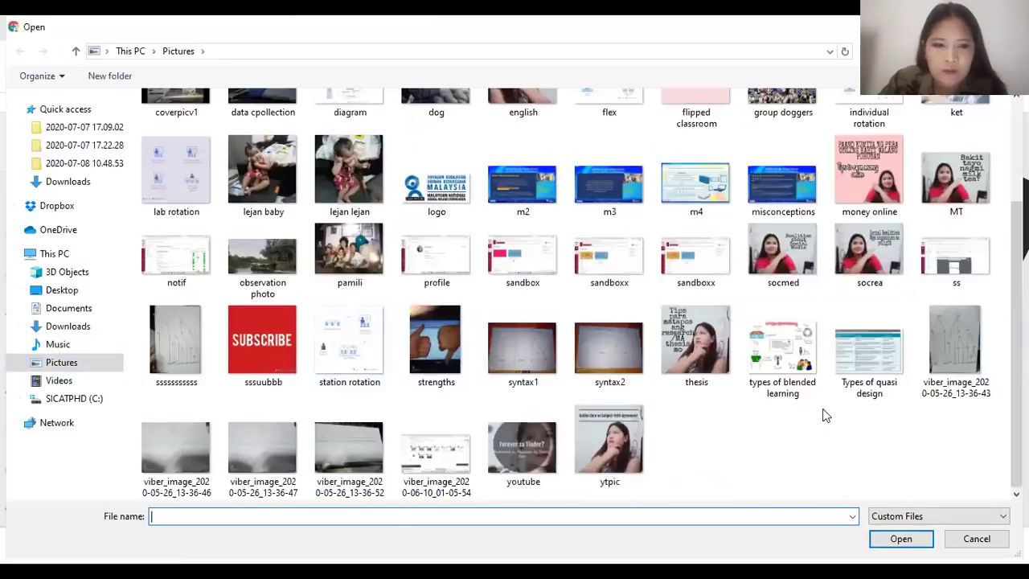
{"action": "left_click", "coordinate": [429, 235]}
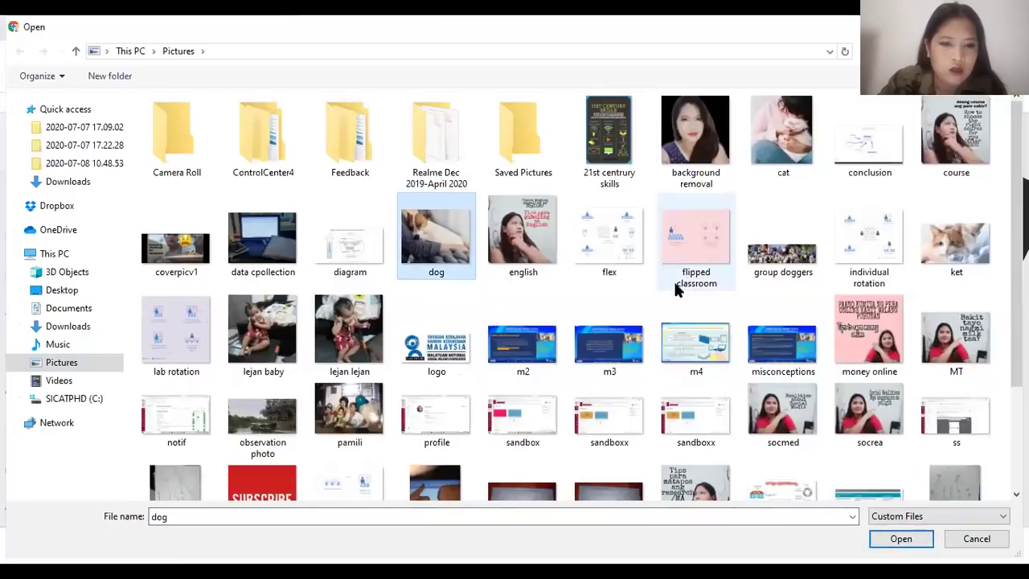
{"action": "left_click", "coordinate": [273, 451]}
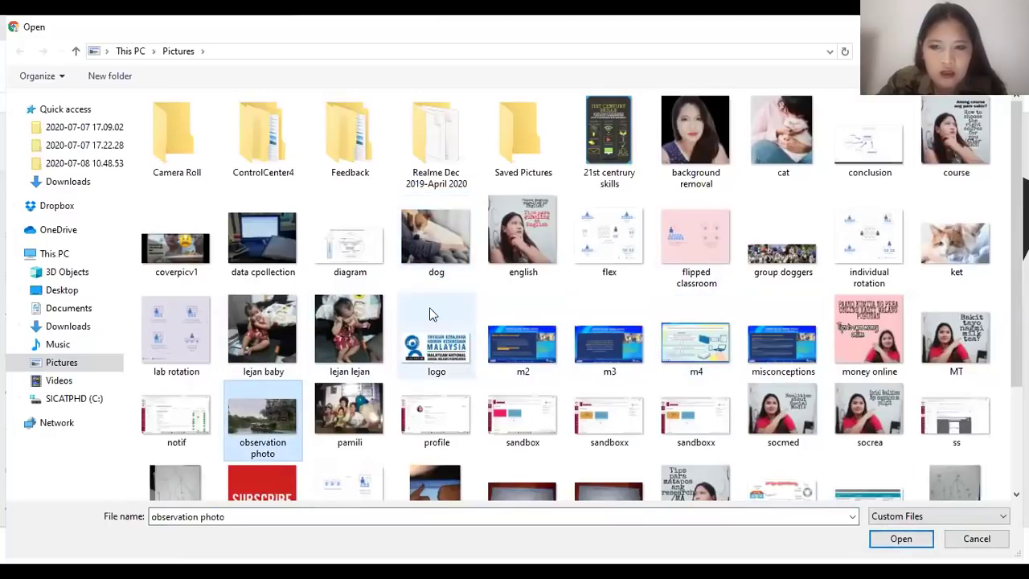
{"action": "left_click", "coordinate": [362, 334]}
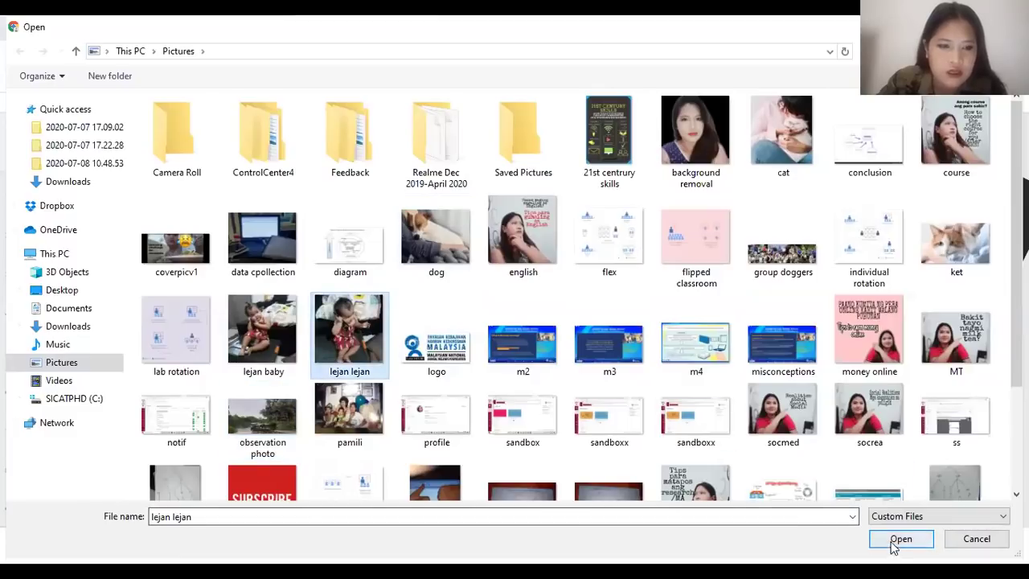
{"action": "left_click", "coordinate": [262, 249]}
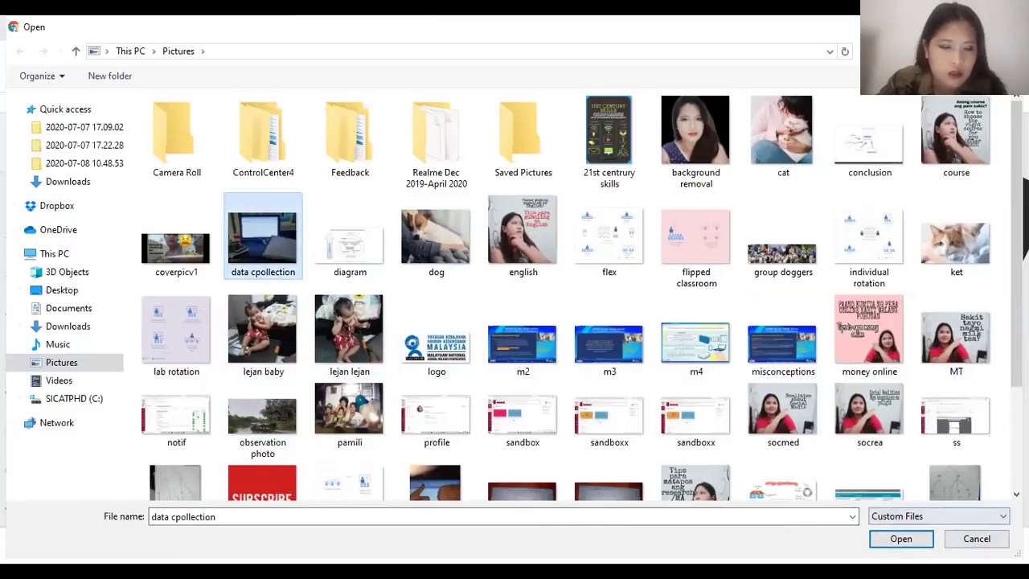
{"action": "left_click", "coordinate": [912, 540]}
Shrink the laptop photo and centre it in the circle below the text
{"action": "mouse_move", "coordinate": [647, 394]}
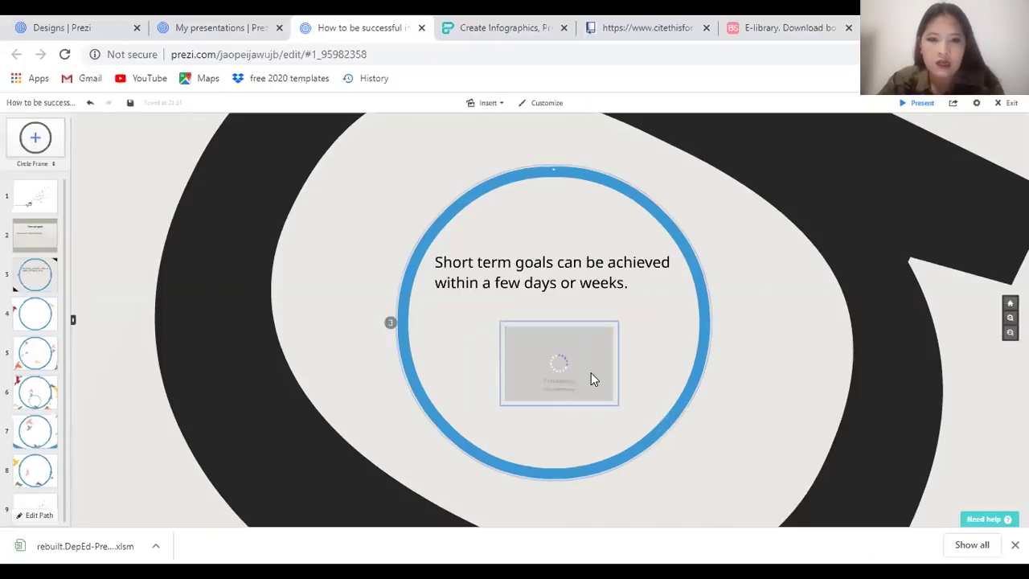
{"action": "left_click", "coordinate": [563, 343]}
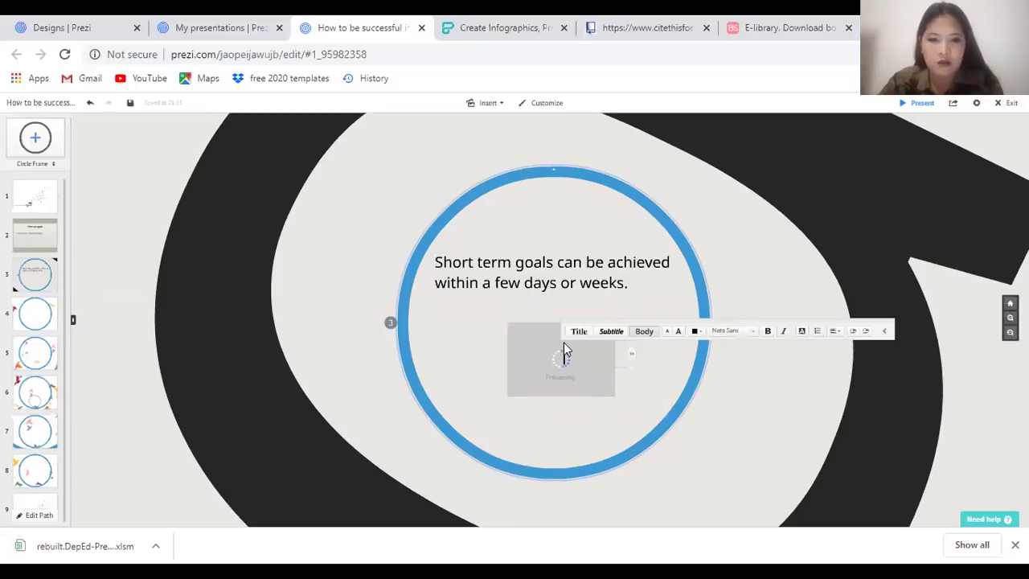
{"action": "left_click", "coordinate": [552, 372]}
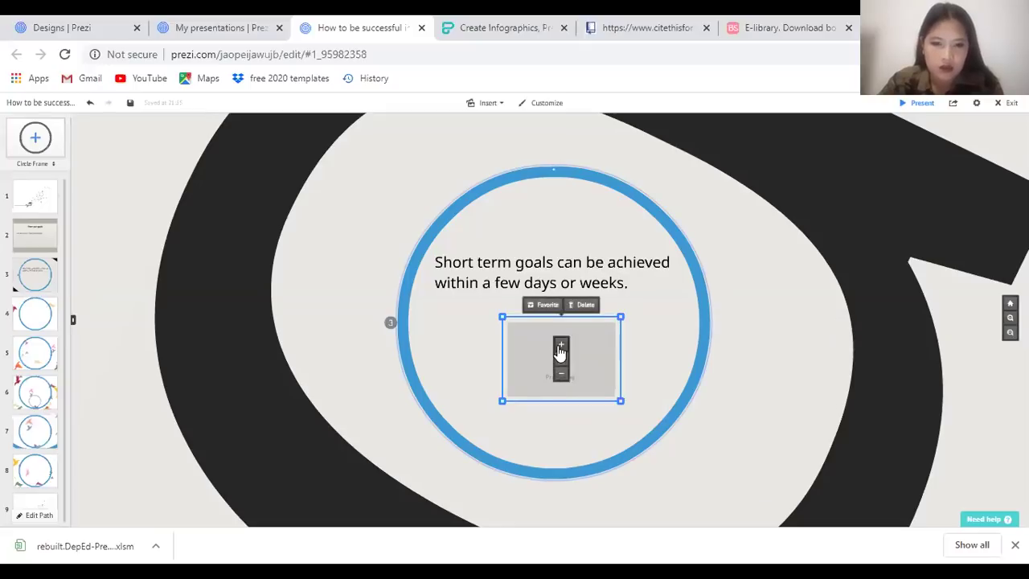
{"action": "left_click", "coordinate": [561, 373]}
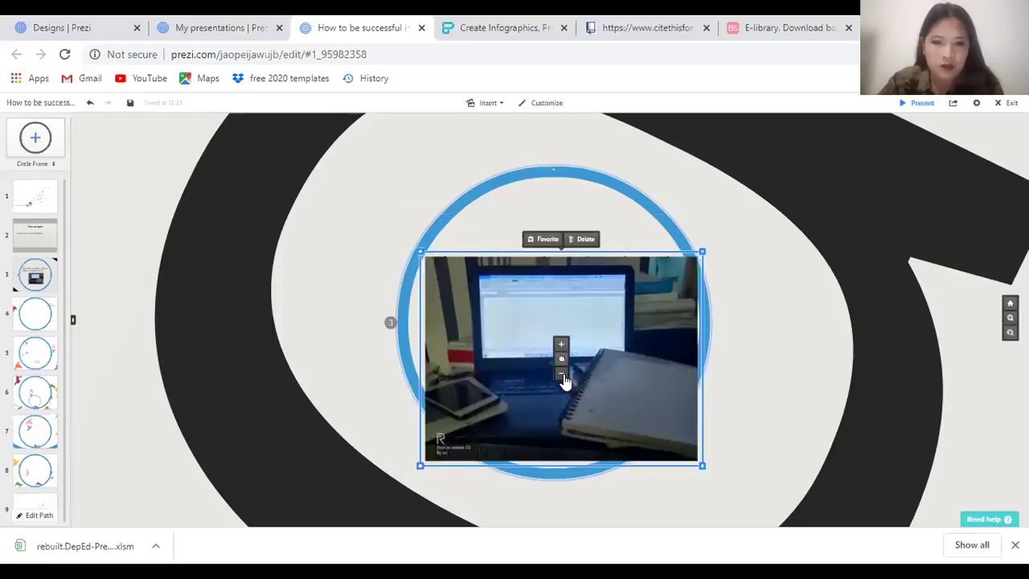
{"action": "left_click", "coordinate": [681, 321]}
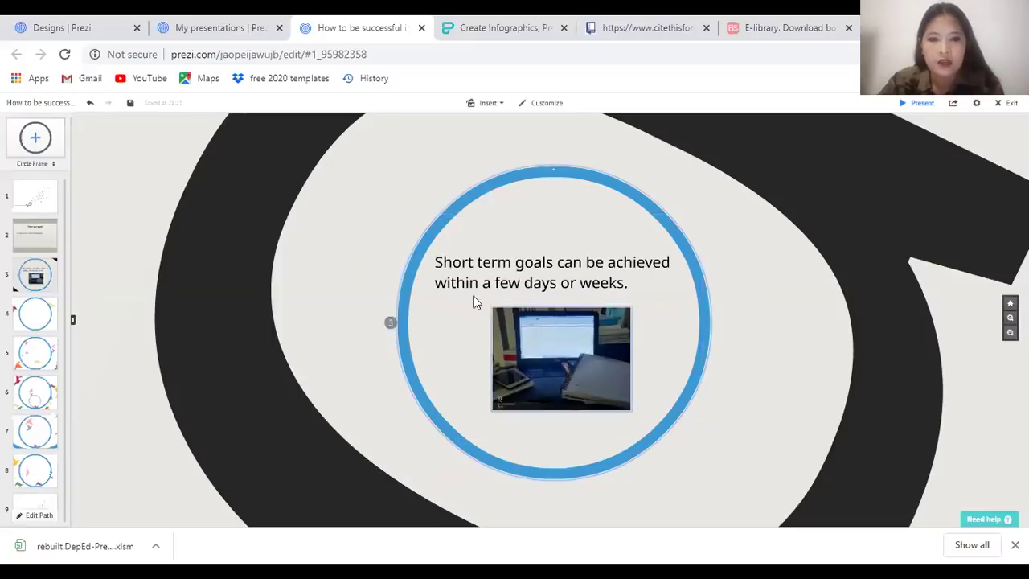
{"action": "left_click_drag", "start_coordinate": [547, 361], "coordinate": [639, 392]}
Place a Sketched 'heart' symbol above the short-term goals sentence and shrink it twice
{"action": "left_click", "coordinate": [485, 103]}
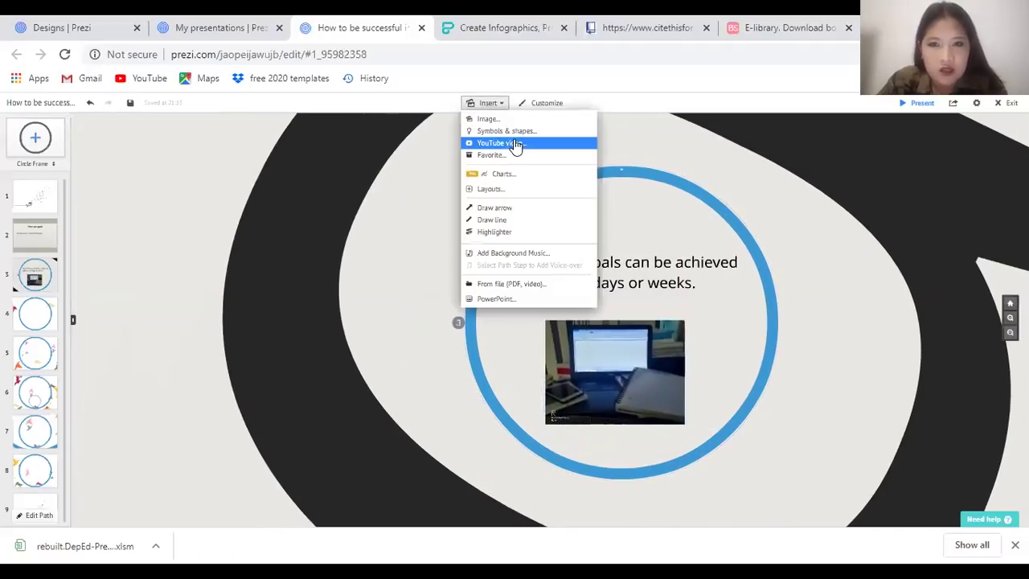
{"action": "left_click", "coordinate": [510, 132]}
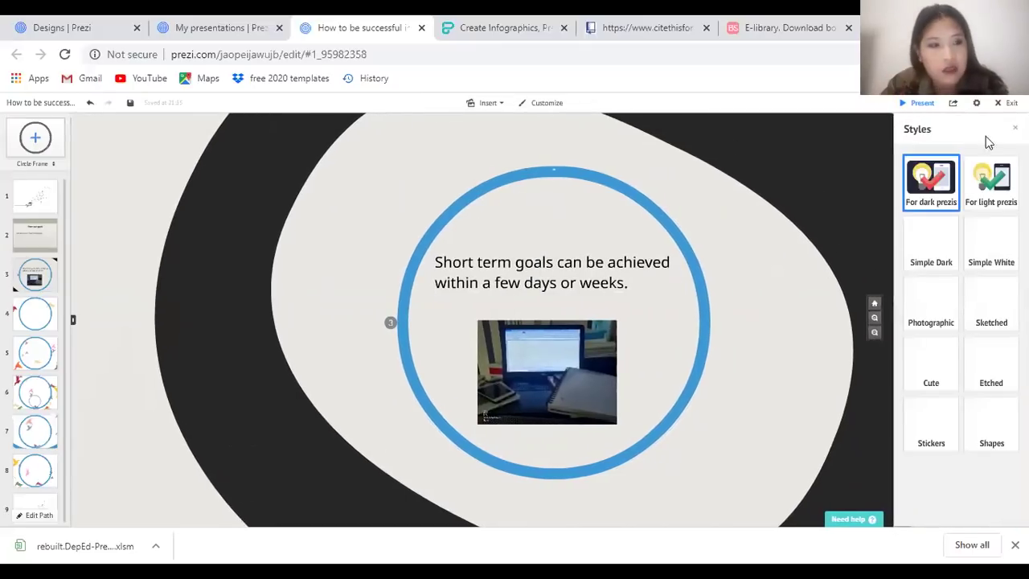
{"action": "left_click", "coordinate": [991, 304]}
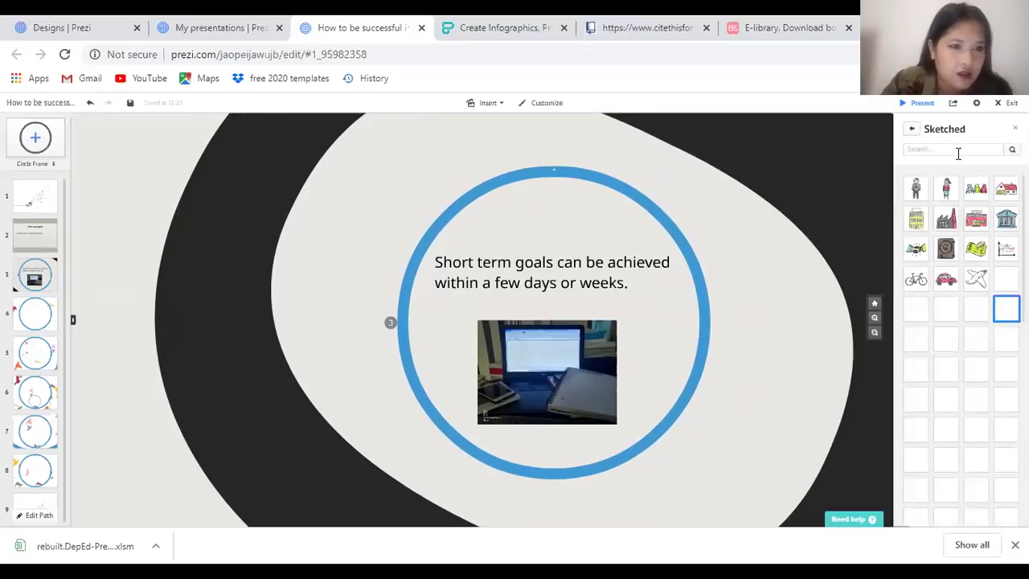
{"action": "type", "text": "heart"}
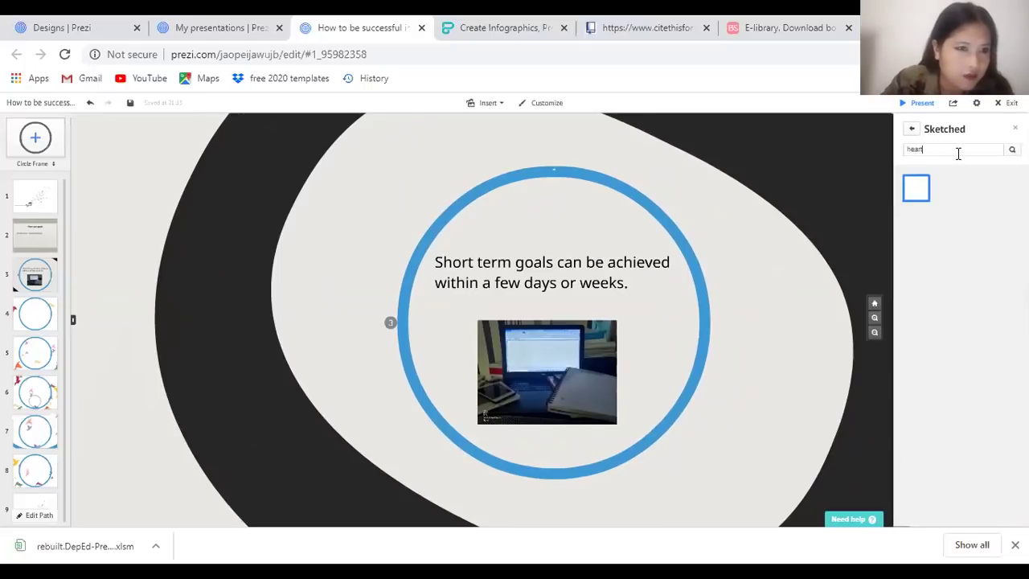
{"action": "mouse_move", "coordinate": [916, 188]}
{"action": "left_mouse_down"}
{"action": "mouse_move", "coordinate": [891, 206]}
{"action": "mouse_move", "coordinate": [533, 239]}
{"action": "mouse_move", "coordinate": [549, 224]}
{"action": "left_mouse_up"}
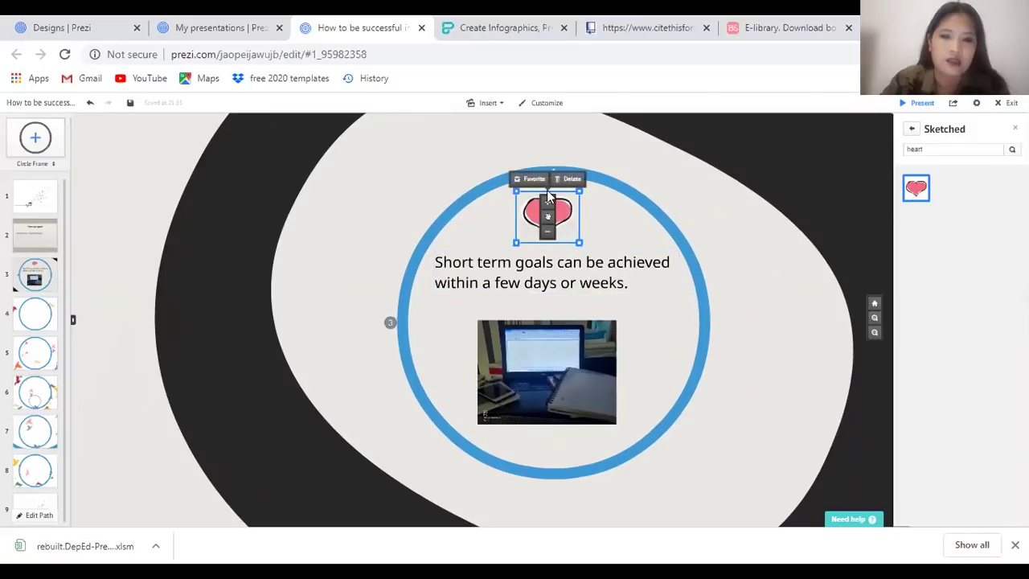
{"action": "left_click", "coordinate": [547, 232]}
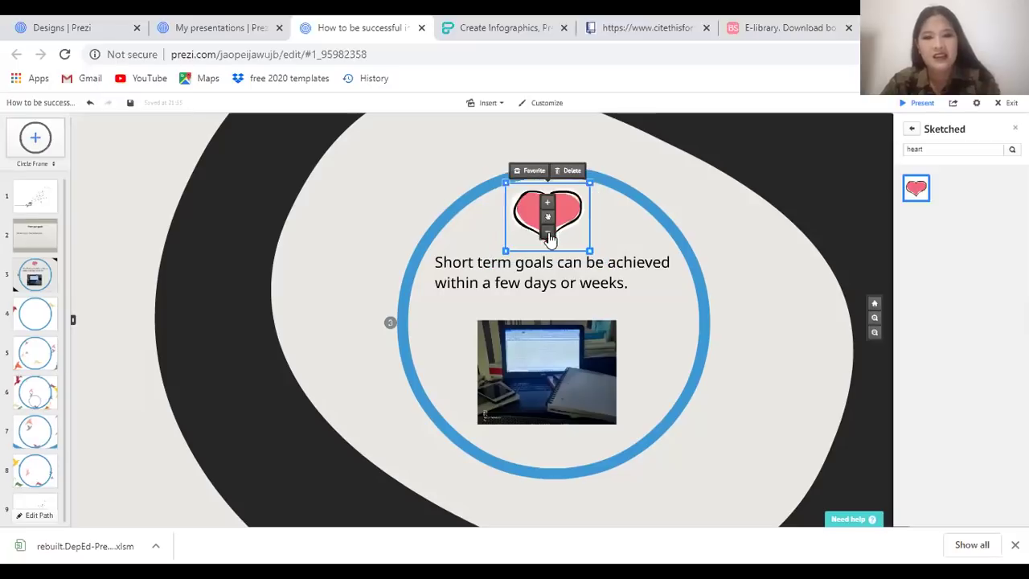
{"action": "left_click", "coordinate": [547, 233]}
{"action": "left_click", "coordinate": [95, 238]}
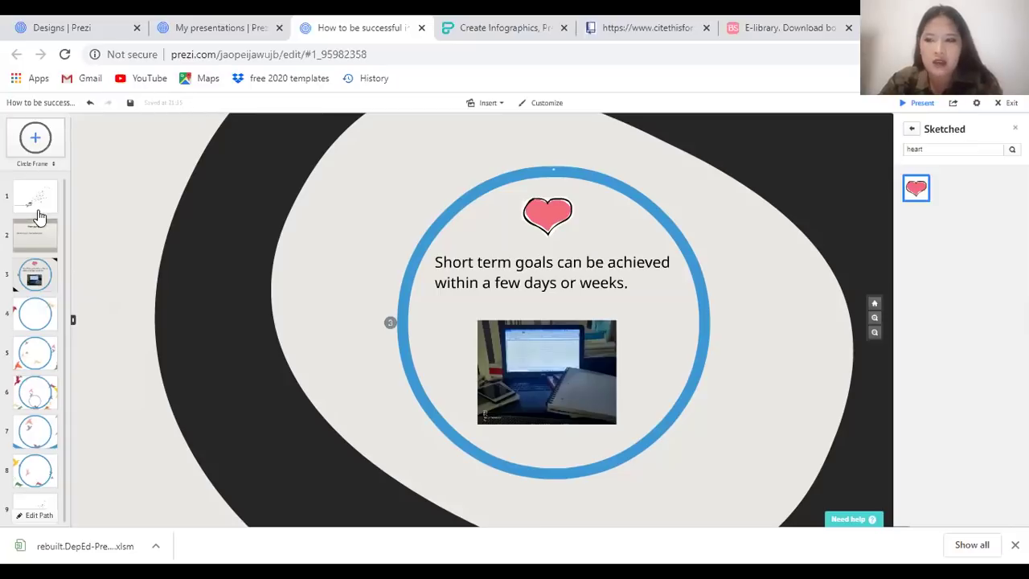
Return to the heart frame and advance four frames to the whole-prezi overview
{"action": "double_click", "coordinate": [91, 279]}
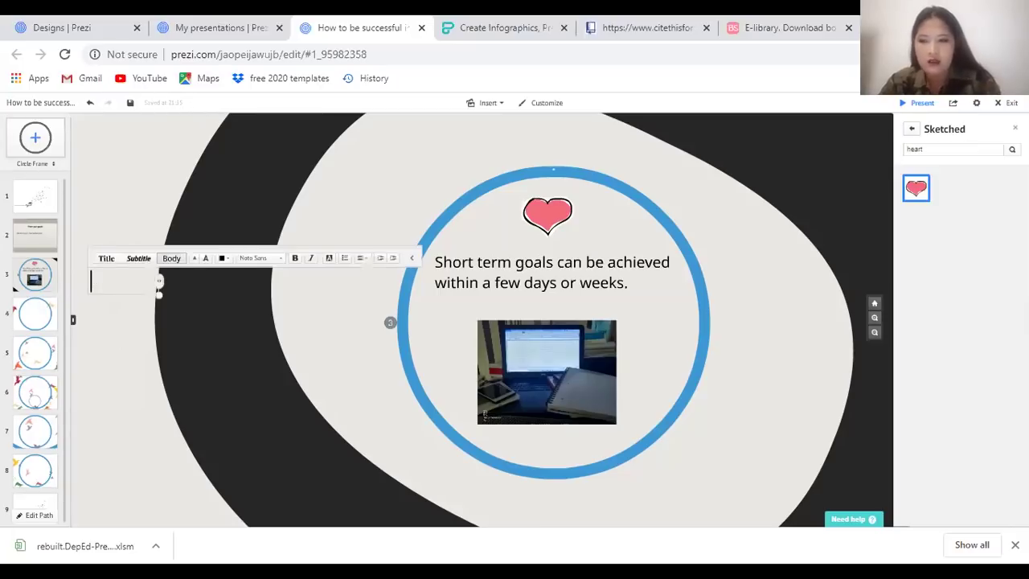
{"action": "left_click", "coordinate": [52, 273]}
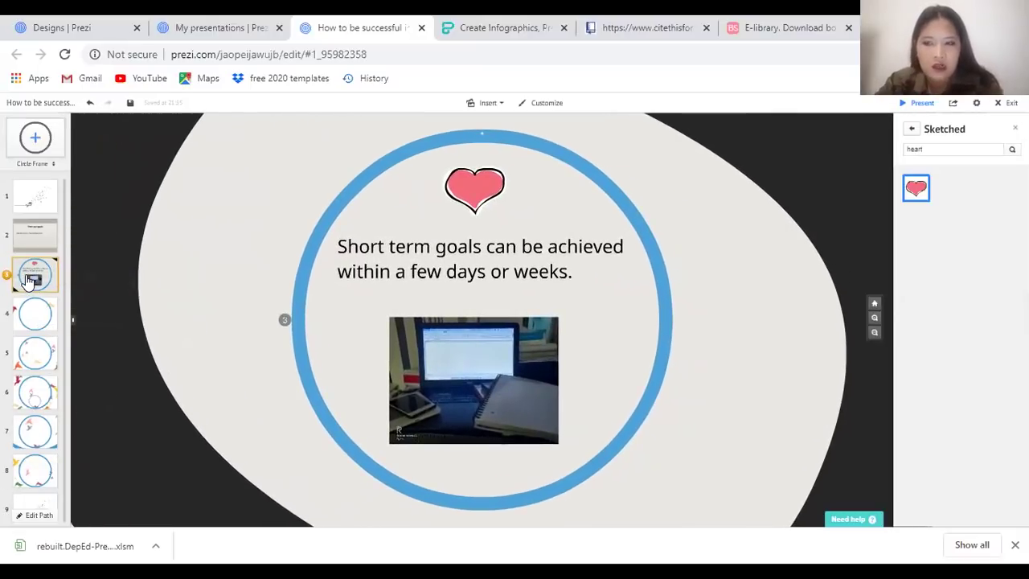
{"action": "key", "text": "Right"}
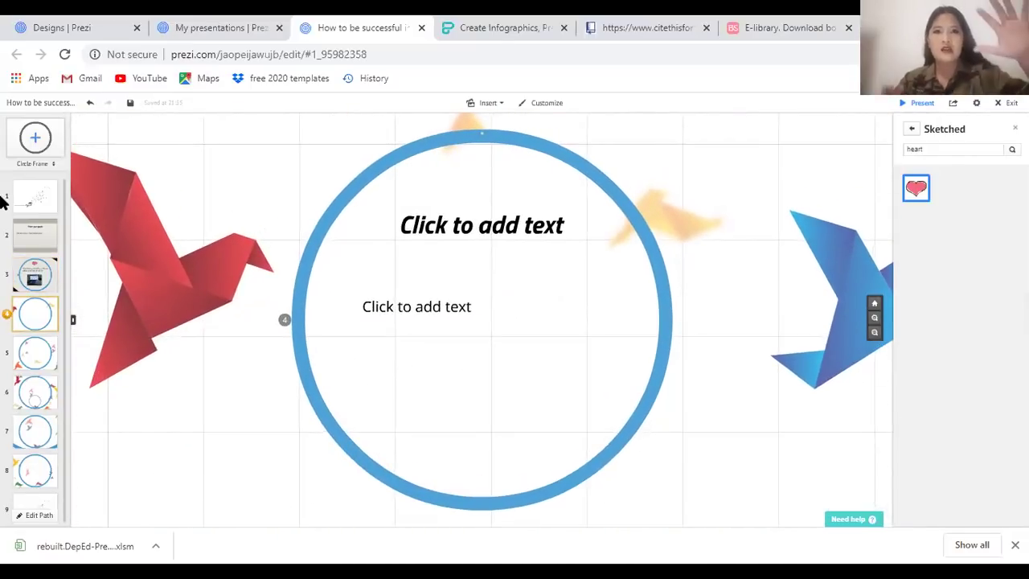
{"action": "key", "text": "Right"}
{"action": "key", "text": "Right"}
{"action": "key", "text": "Right"}
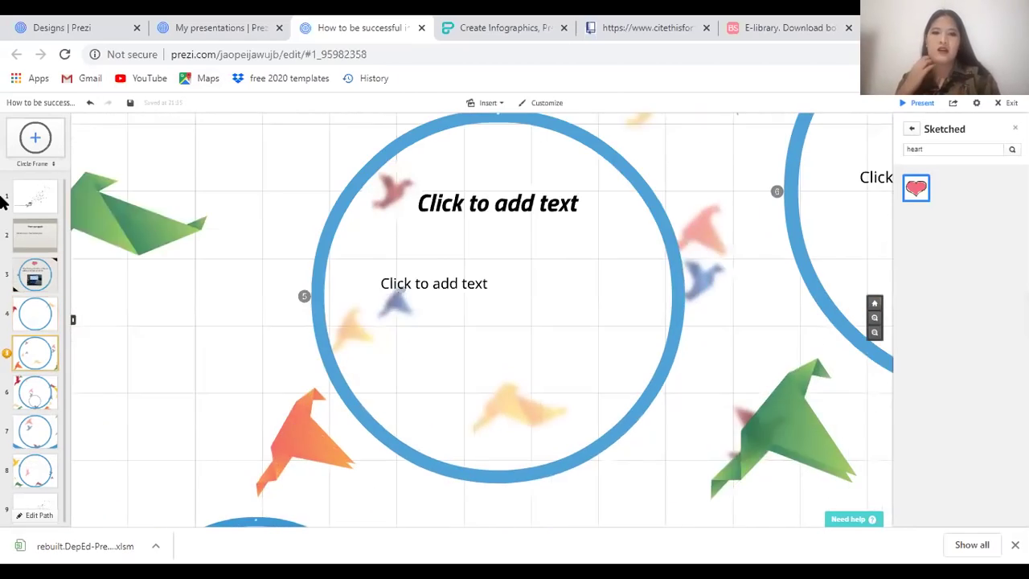
{"action": "key", "text": "Right"}
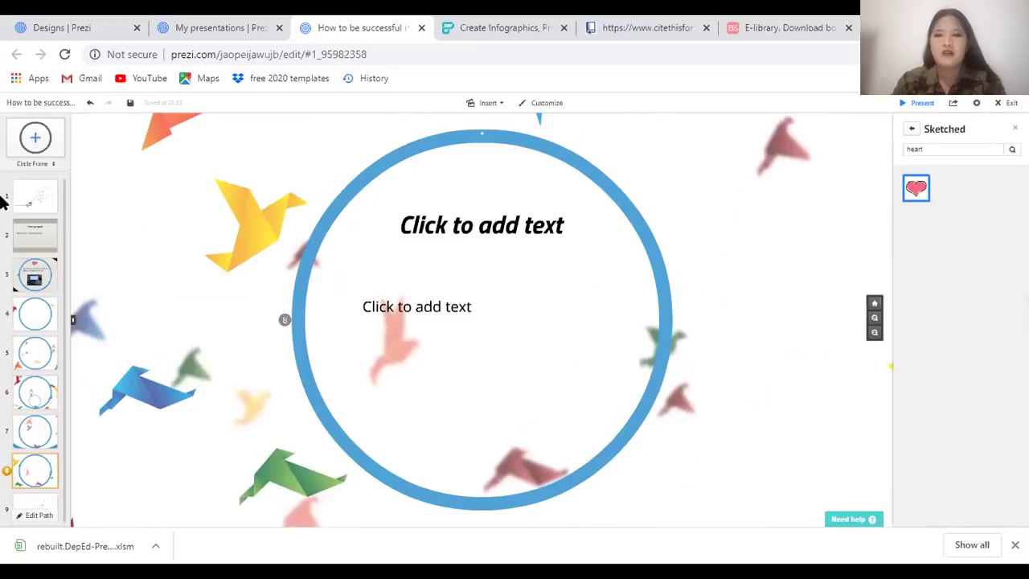
{"action": "key", "text": "Right"}
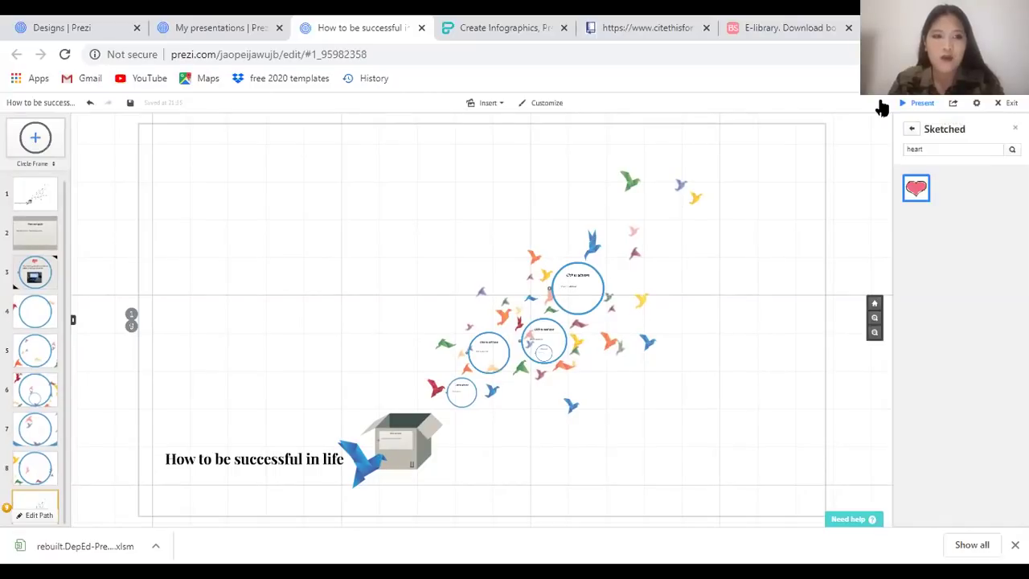
{"action": "left_click", "coordinate": [922, 105]}
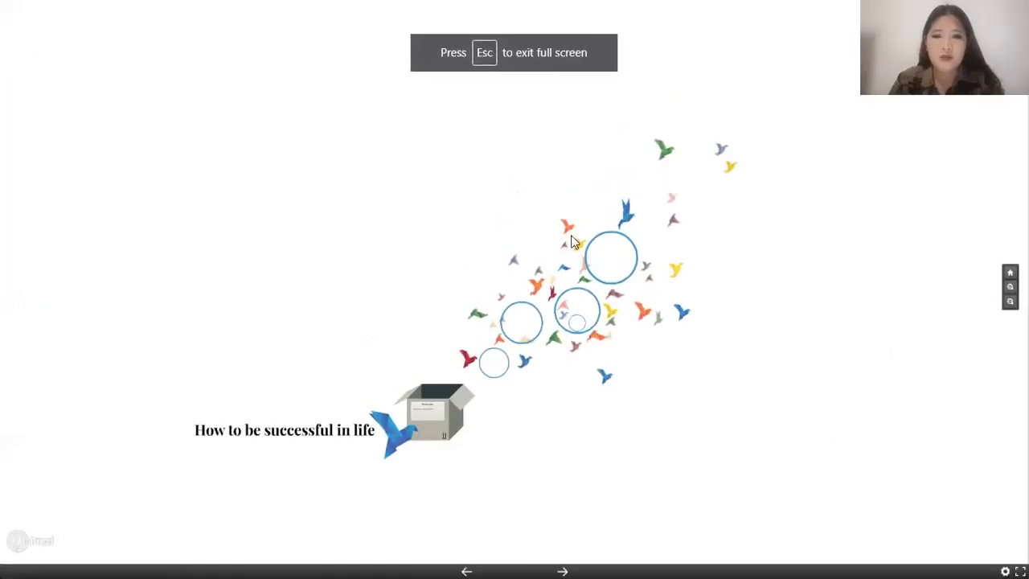
{"action": "key", "text": "Escape"}
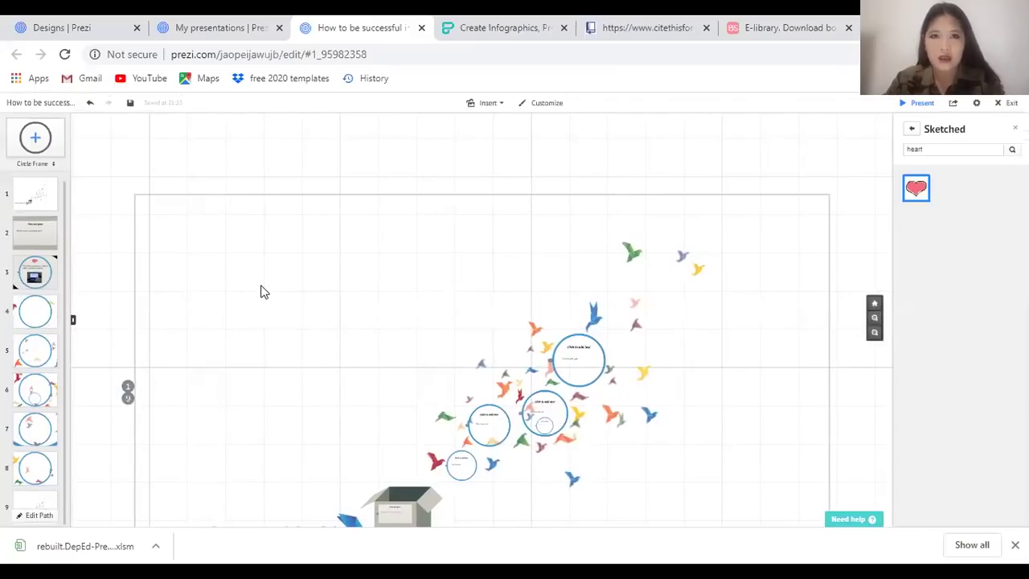
{"action": "scroll", "coordinate": [789, 178], "scroll_direction": "down", "scroll_amount": 3}
{"action": "scroll", "coordinate": [810, 159], "scroll_direction": "up", "scroll_amount": 2}
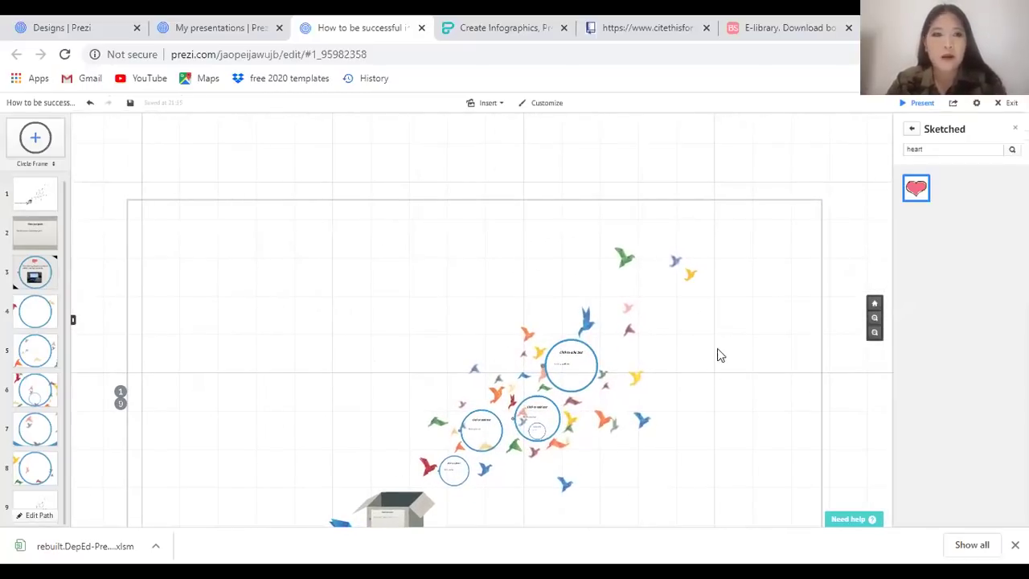
Download 'How to be successful in life' as a portable prezi zip from Share
{"action": "left_click", "coordinate": [954, 104]}
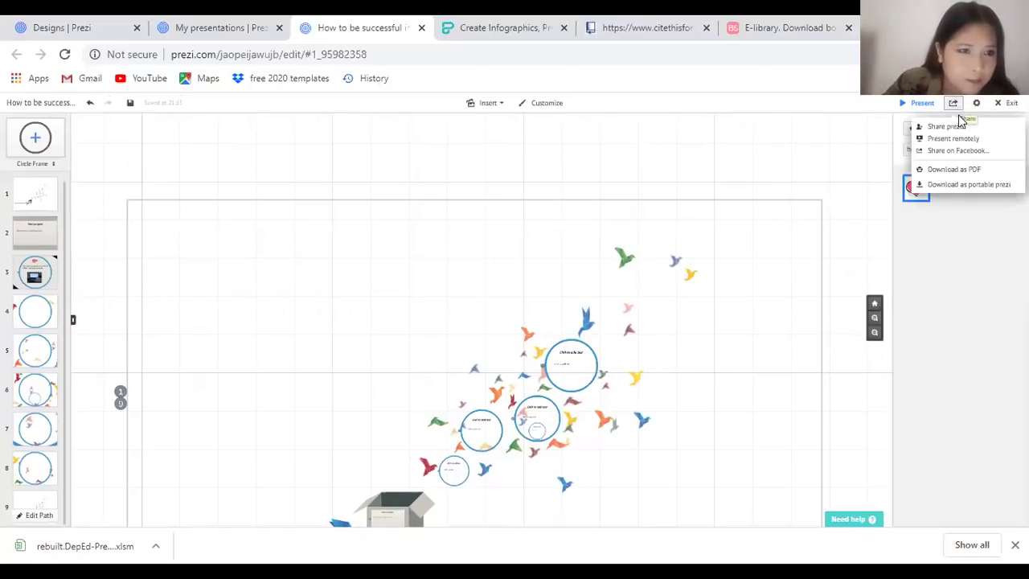
{"action": "left_click", "coordinate": [969, 186]}
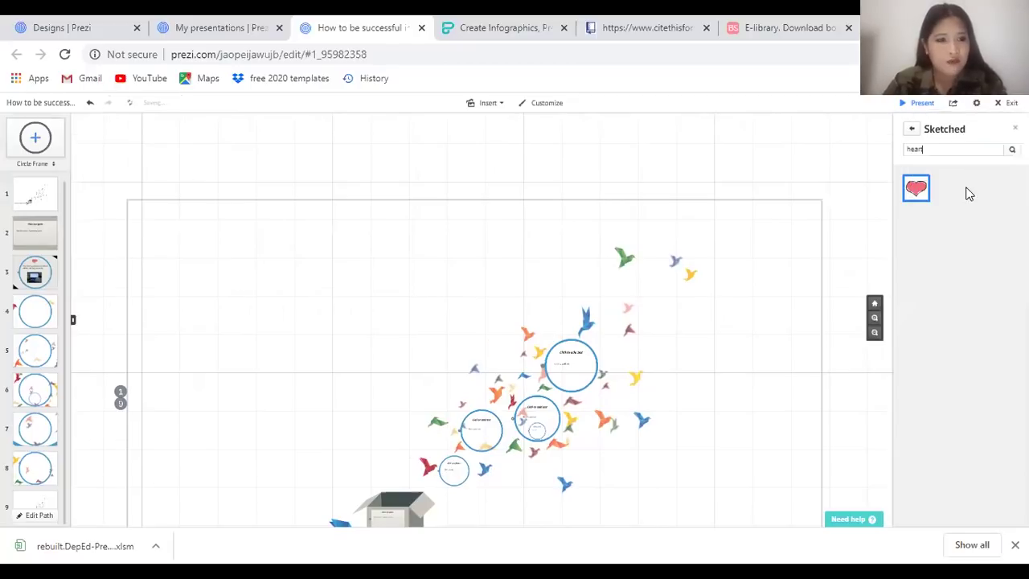
{"action": "left_click", "coordinate": [953, 109]}
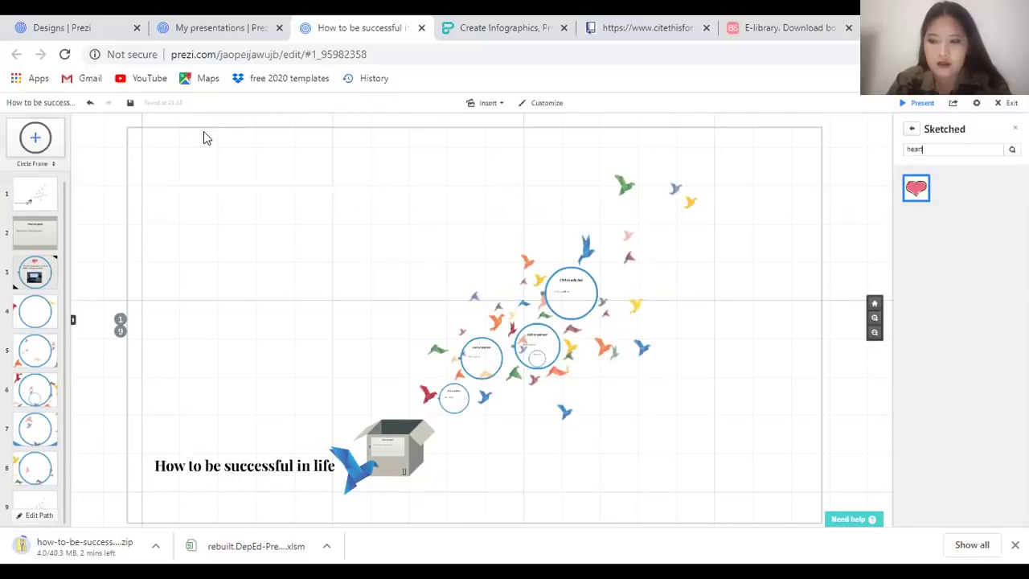
Preview the presentation full screen, exit with Esc, and start preparing a PDF download
{"action": "left_click", "coordinate": [935, 105]}
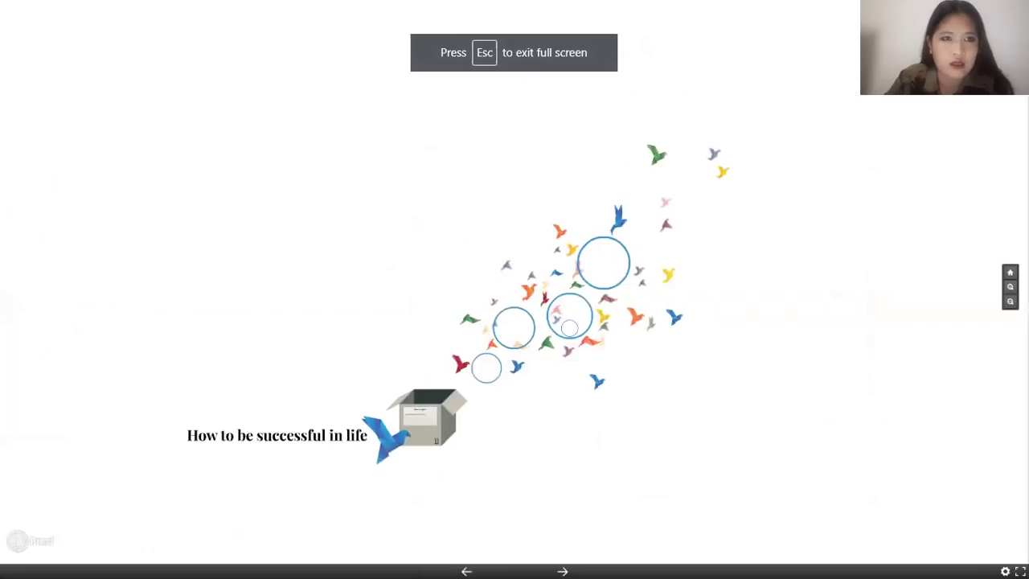
{"action": "key", "text": "Escape"}
{"action": "key", "text": "Escape"}
{"action": "left_click", "coordinate": [954, 104]}
{"action": "left_click", "coordinate": [966, 172]}
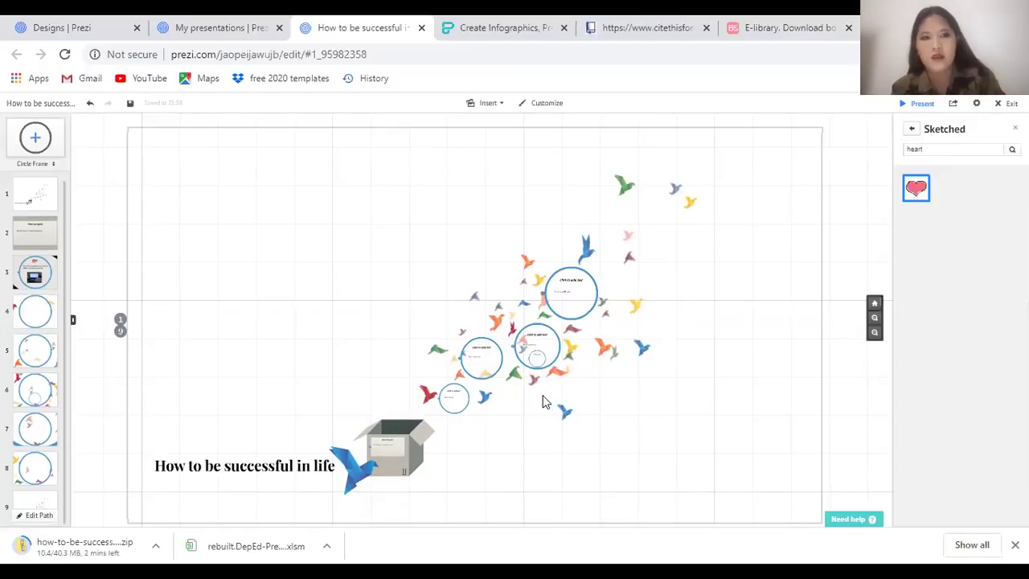
Save the presentation PDF as 'prezi' in the Pictures folder
{"action": "left_click", "coordinate": [978, 104]}
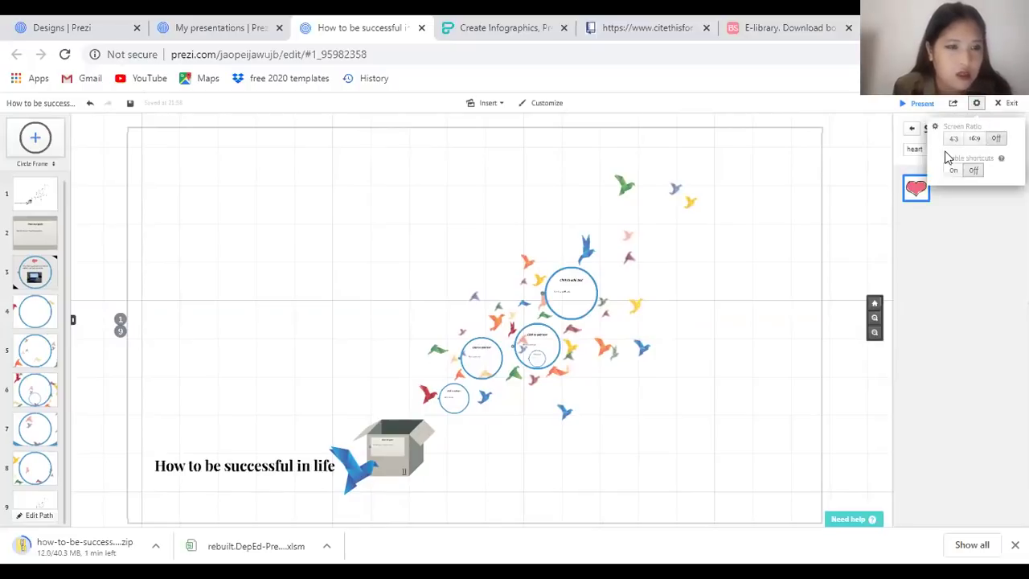
{"action": "left_click", "coordinate": [953, 103]}
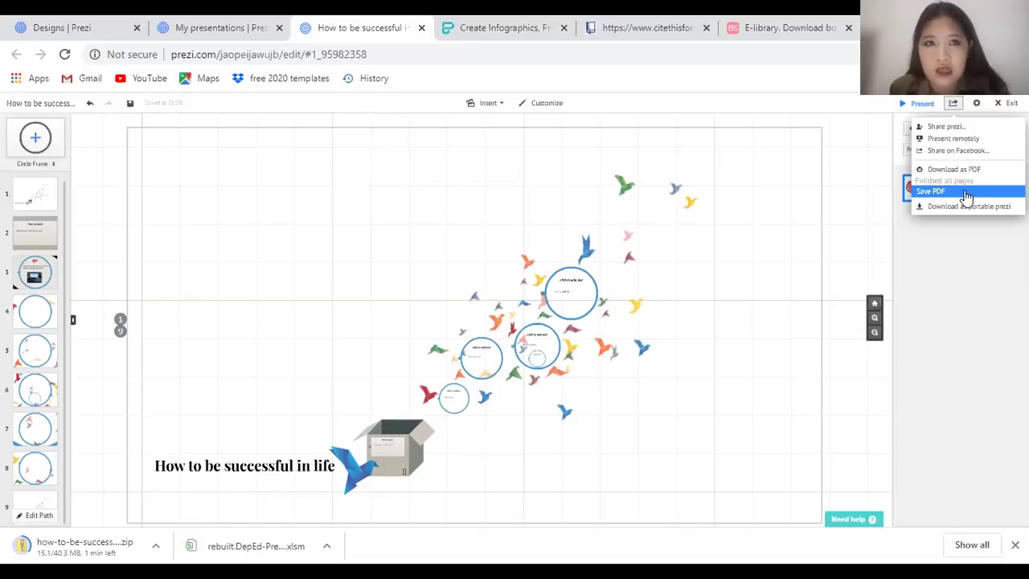
{"action": "left_click", "coordinate": [967, 193]}
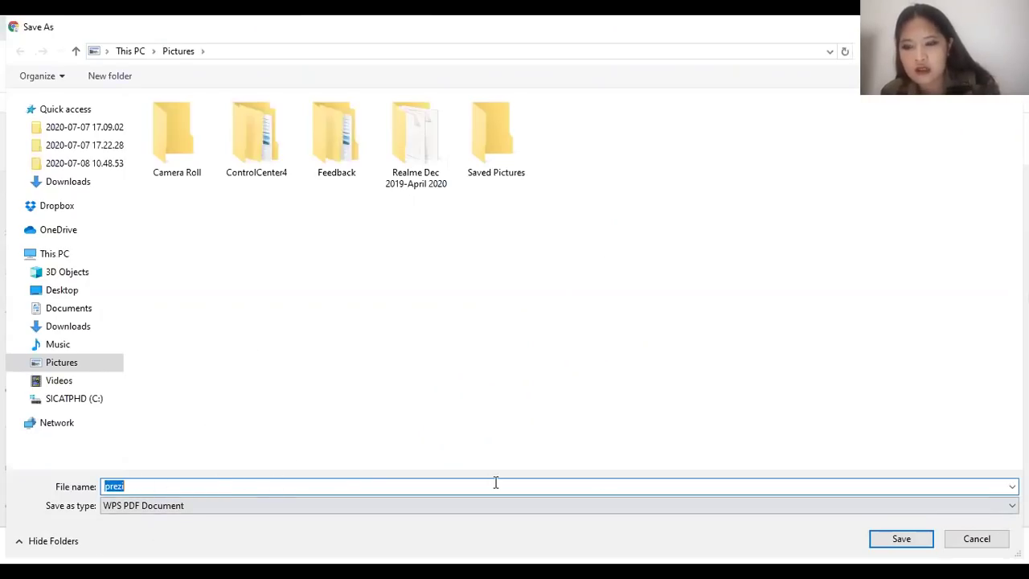
{"action": "left_click", "coordinate": [903, 539]}
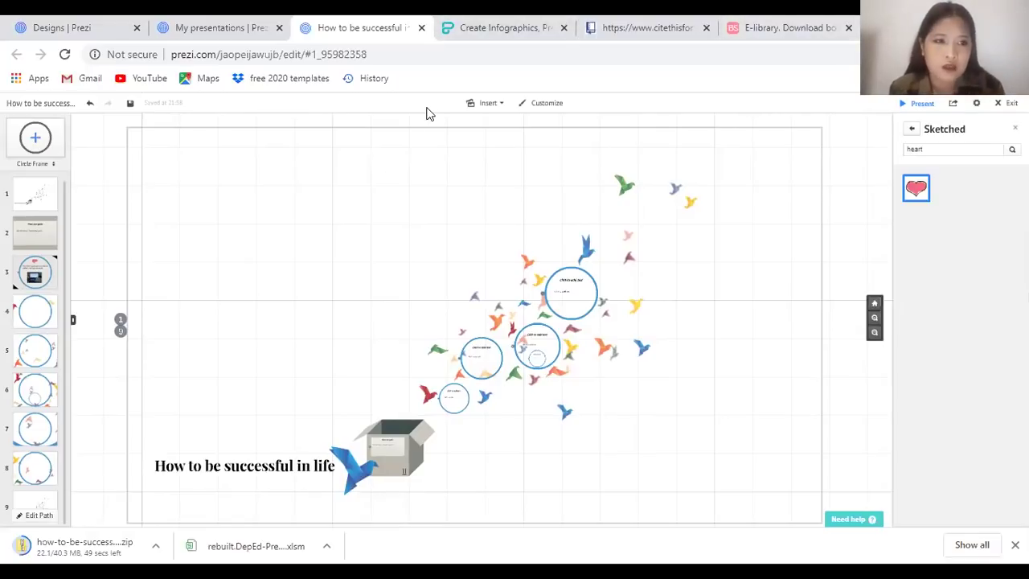
Close the Sketched icon panel and the presentation editor tab
{"action": "left_click", "coordinate": [1015, 128]}
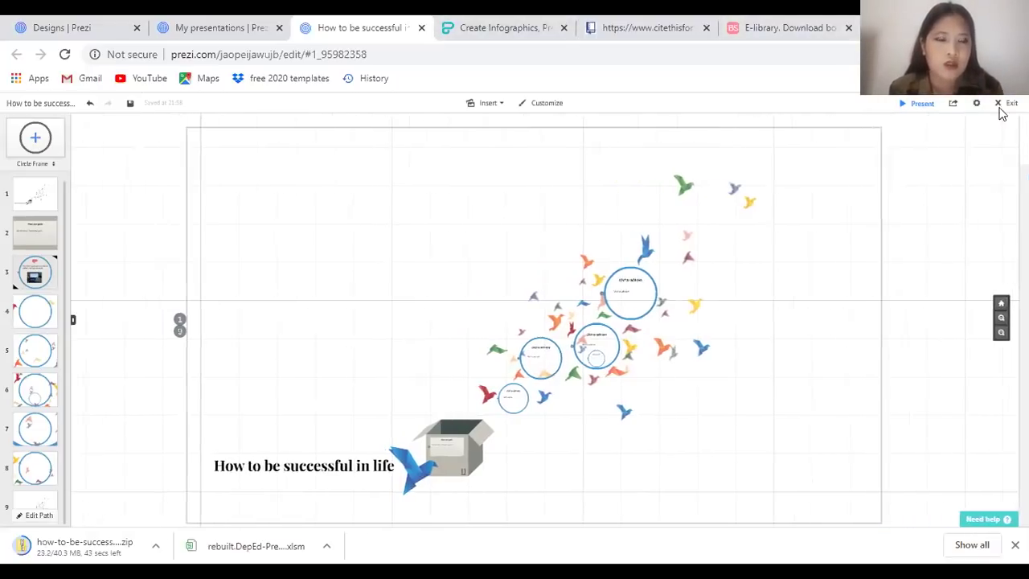
{"action": "left_click", "coordinate": [981, 108]}
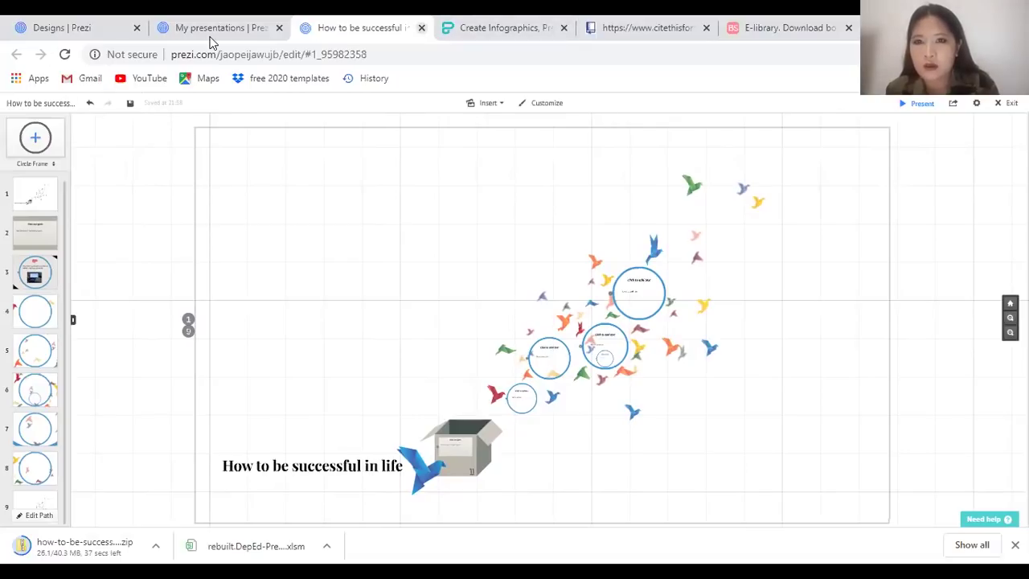
{"action": "key", "text": "ctrl+w"}
Go to the dashboard's Videos section and open the downloaded how-to-be-success zip
{"action": "left_click", "coordinate": [125, 27]}
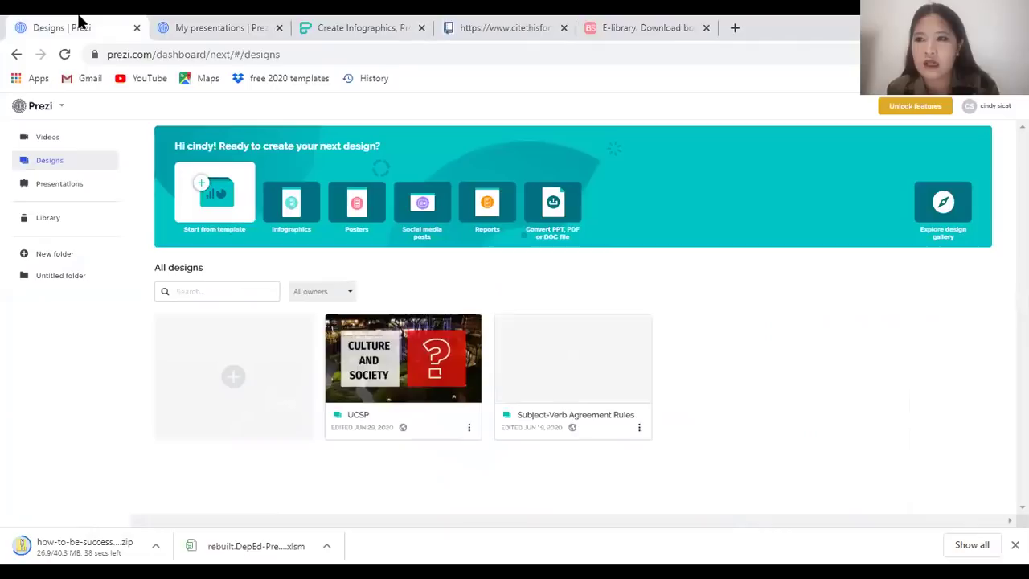
{"action": "left_click", "coordinate": [65, 140]}
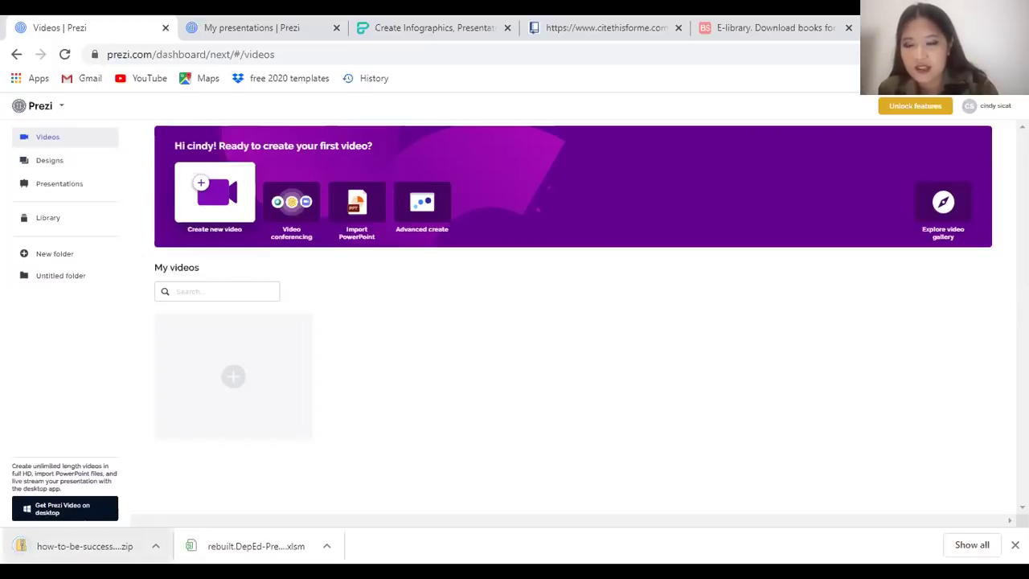
{"action": "left_click", "coordinate": [72, 550]}
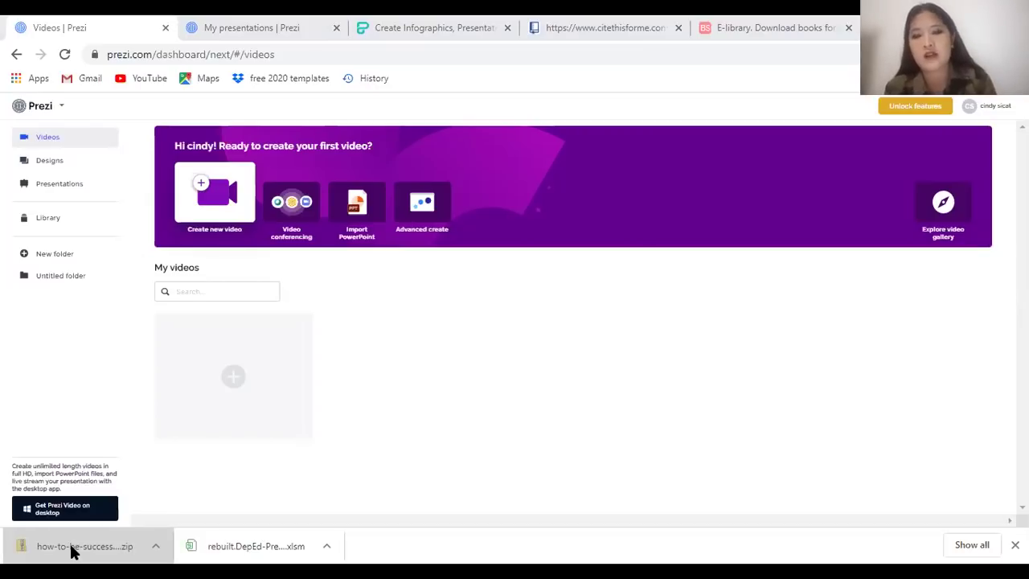
{"action": "left_click", "coordinate": [73, 547]}
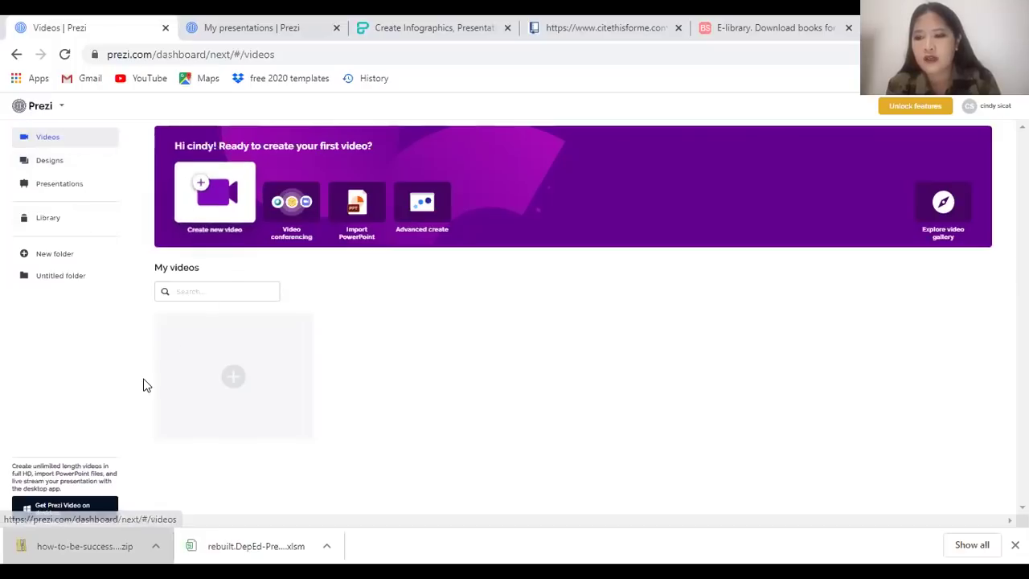
Switch to My presentations and go to the third page of saved presentations
{"action": "left_click", "coordinate": [237, 26]}
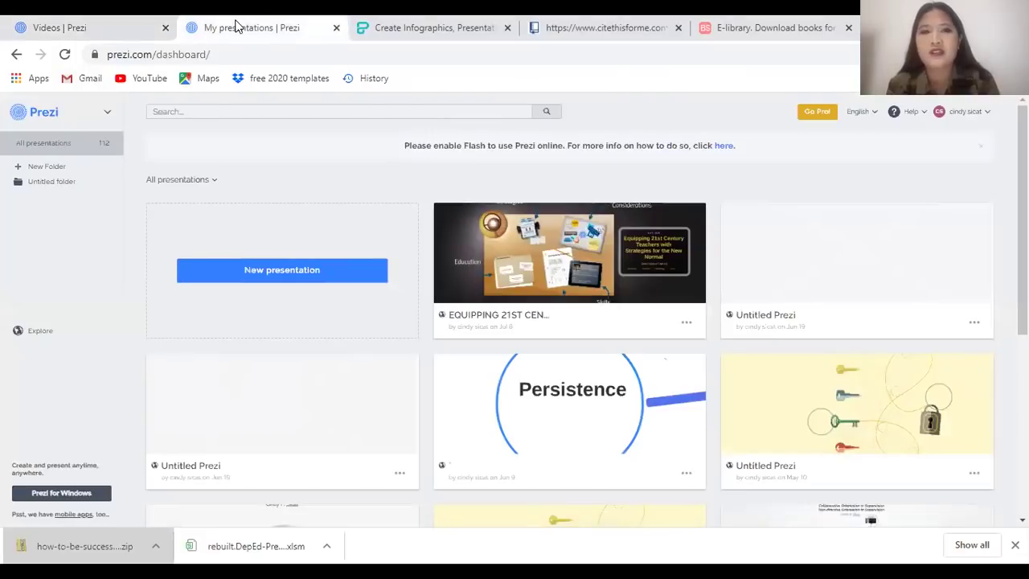
{"action": "scroll", "coordinate": [533, 309], "scroll_direction": "down", "scroll_amount": 5}
{"action": "scroll", "coordinate": [328, 462], "scroll_direction": "up", "scroll_amount": 3}
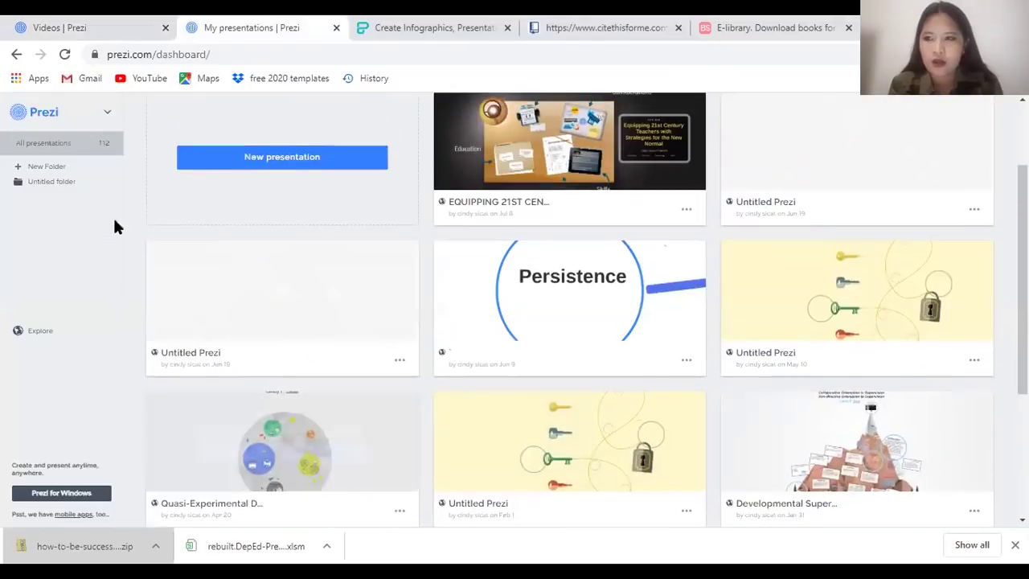
{"action": "left_click", "coordinate": [107, 115]}
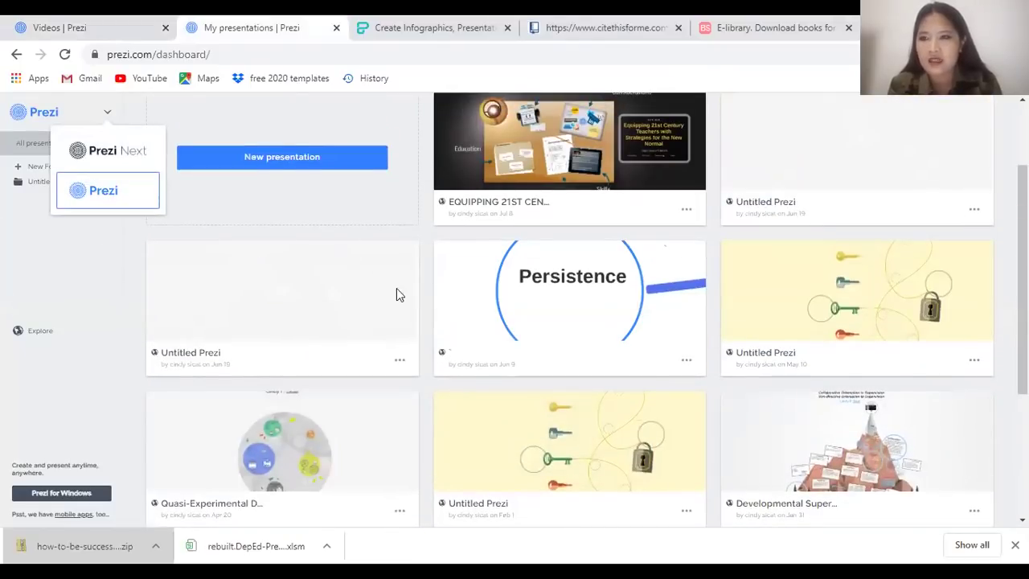
{"action": "scroll", "coordinate": [415, 335], "scroll_direction": "down", "scroll_amount": 3}
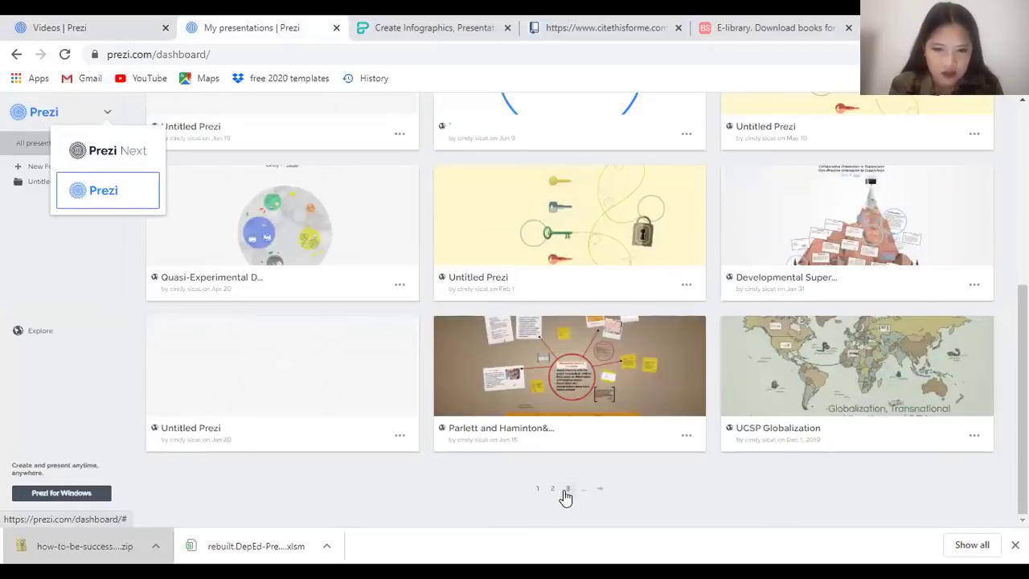
{"action": "left_click", "coordinate": [567, 489]}
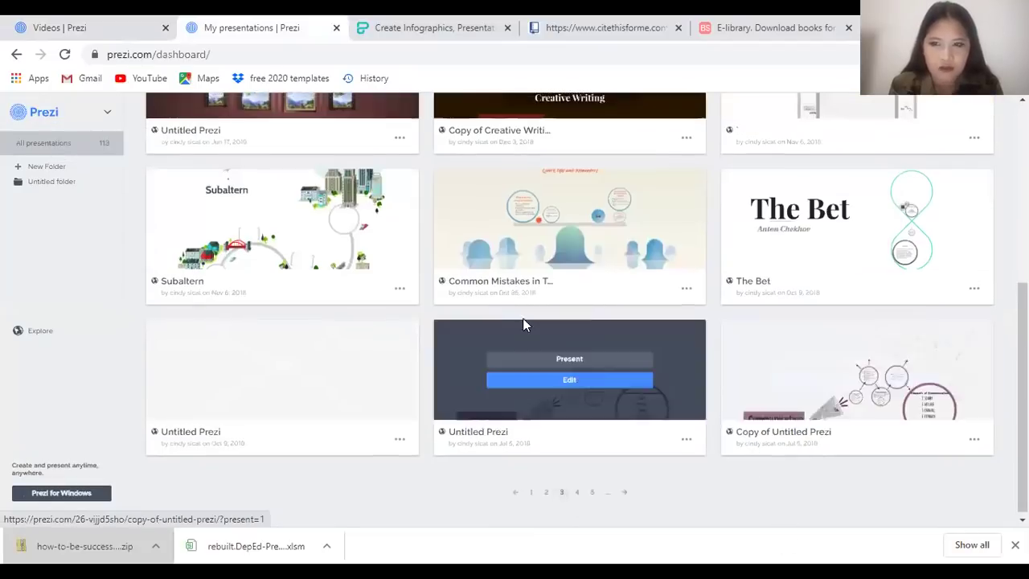
{"action": "scroll", "coordinate": [501, 306], "scroll_direction": "up", "scroll_amount": 5}
{"action": "scroll", "coordinate": [667, 284], "scroll_direction": "down", "scroll_amount": 4}
{"action": "scroll", "coordinate": [845, 223], "scroll_direction": "up", "scroll_amount": 3}
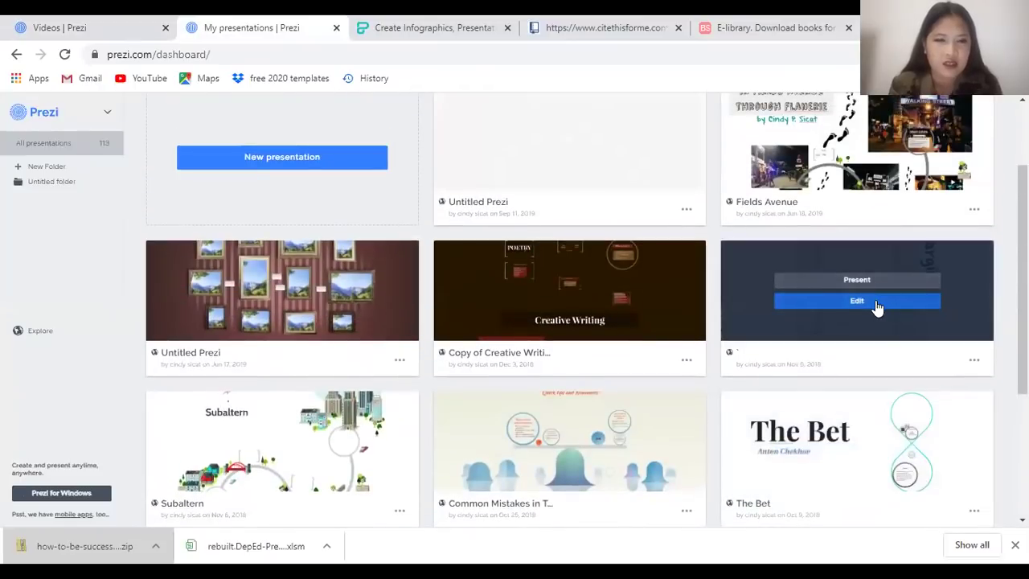
Present the Margin presentation in a new tab, start playing, and reach the Overview step
{"action": "left_click", "coordinate": [869, 284]}
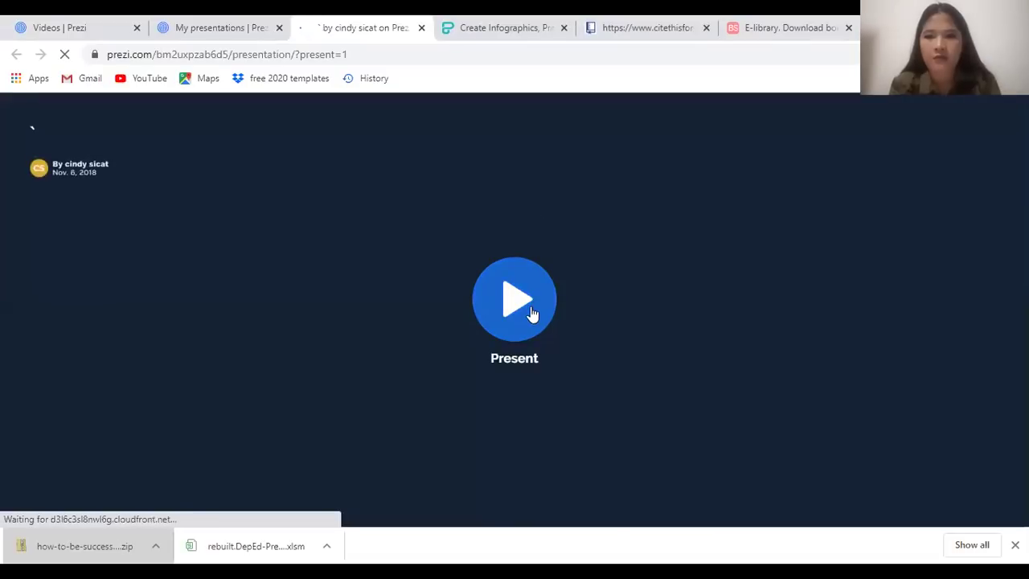
{"action": "left_click", "coordinate": [500, 328]}
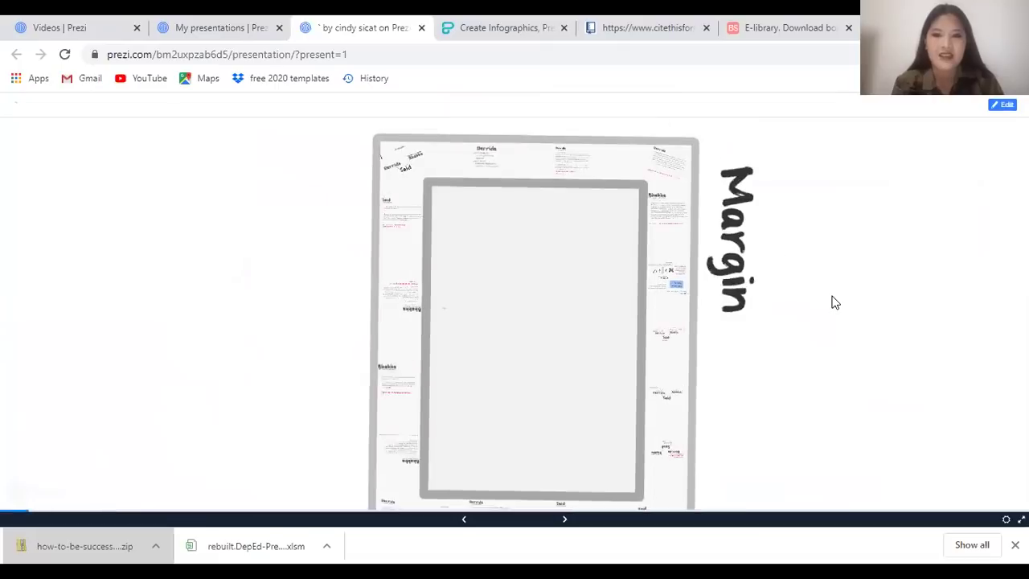
{"action": "key", "text": "Left"}
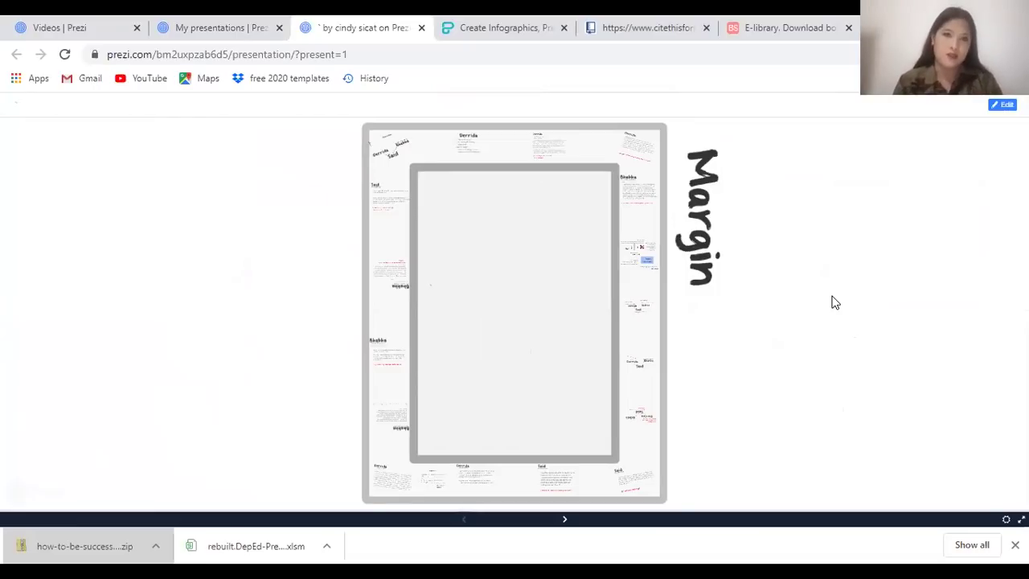
{"action": "key", "text": "Right"}
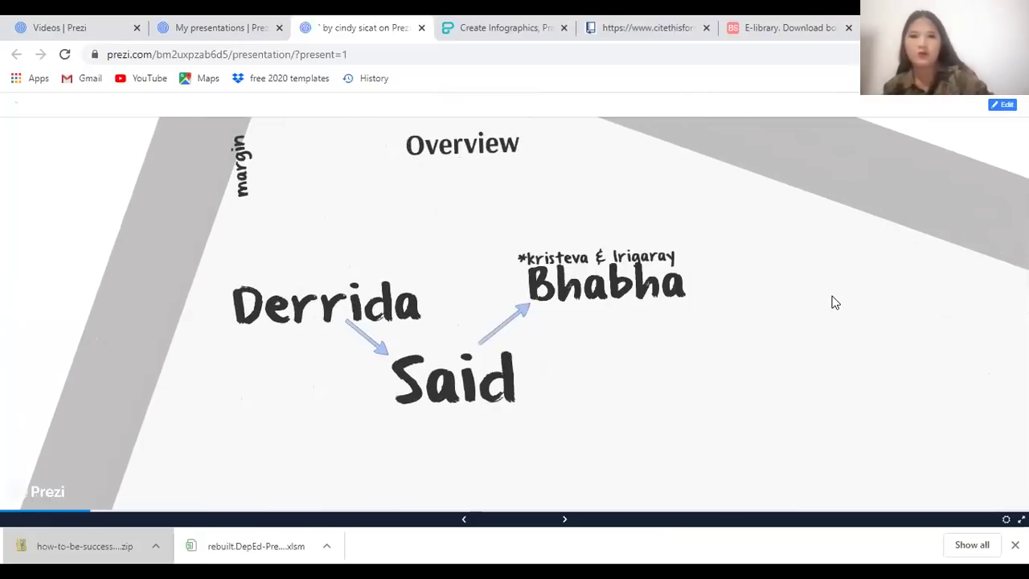
{"action": "key", "text": "Right"}
{"action": "key", "text": "Left"}
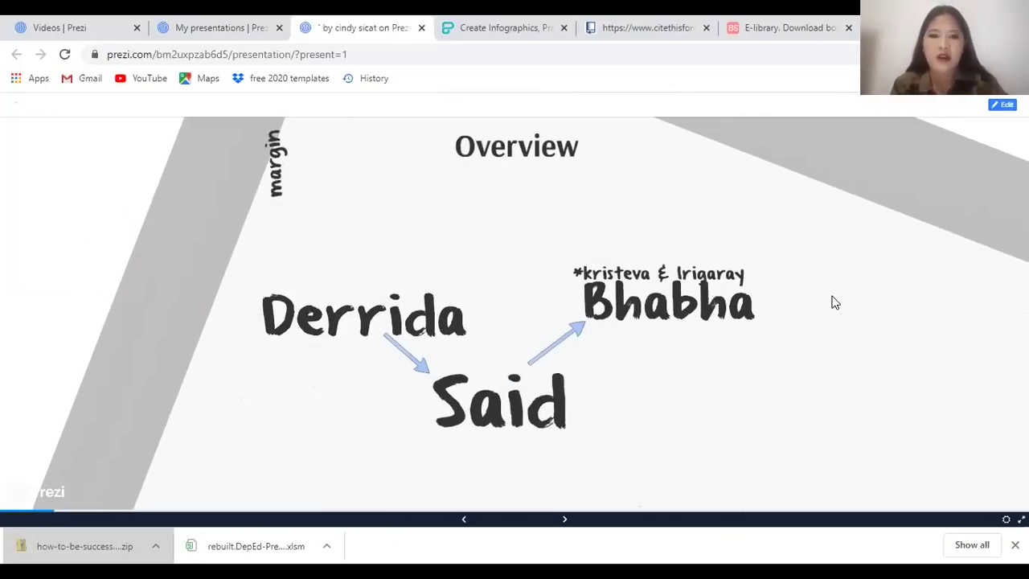
Step through the Derrida Grammatology and Dissemination slides and Said's Orientalism quotes
{"action": "key", "text": "Right"}
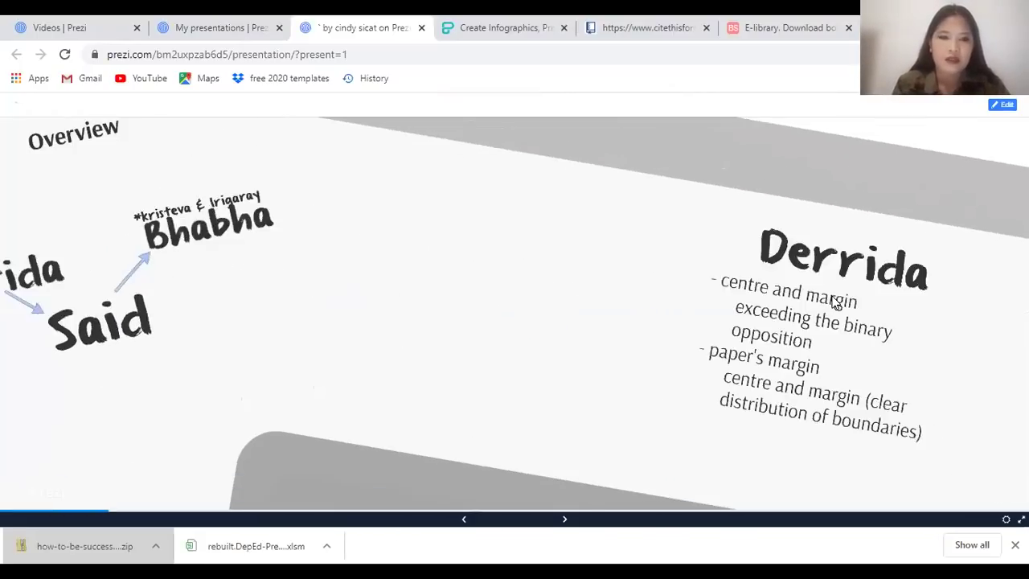
{"action": "key", "text": "Right"}
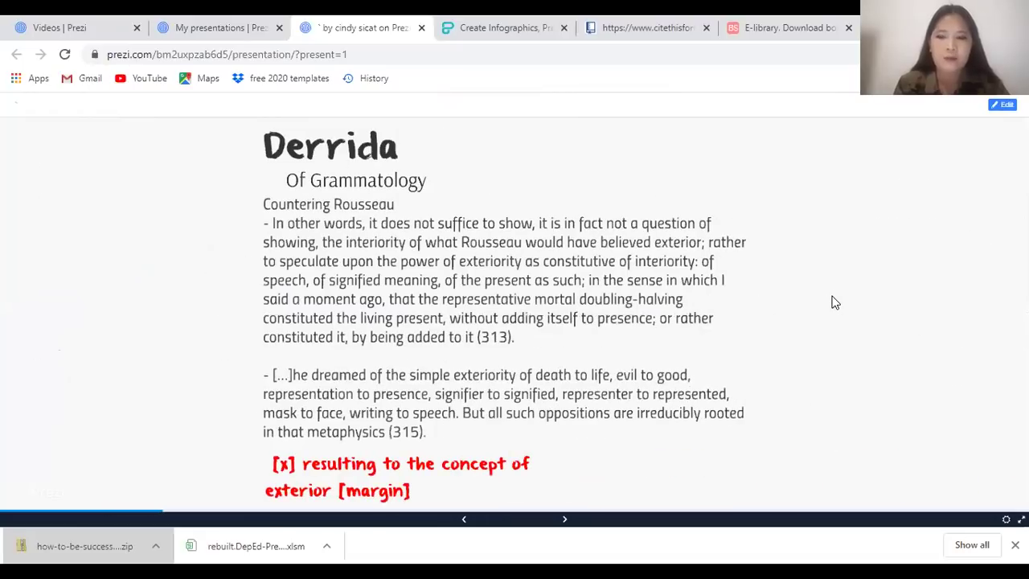
{"action": "key", "text": "Right"}
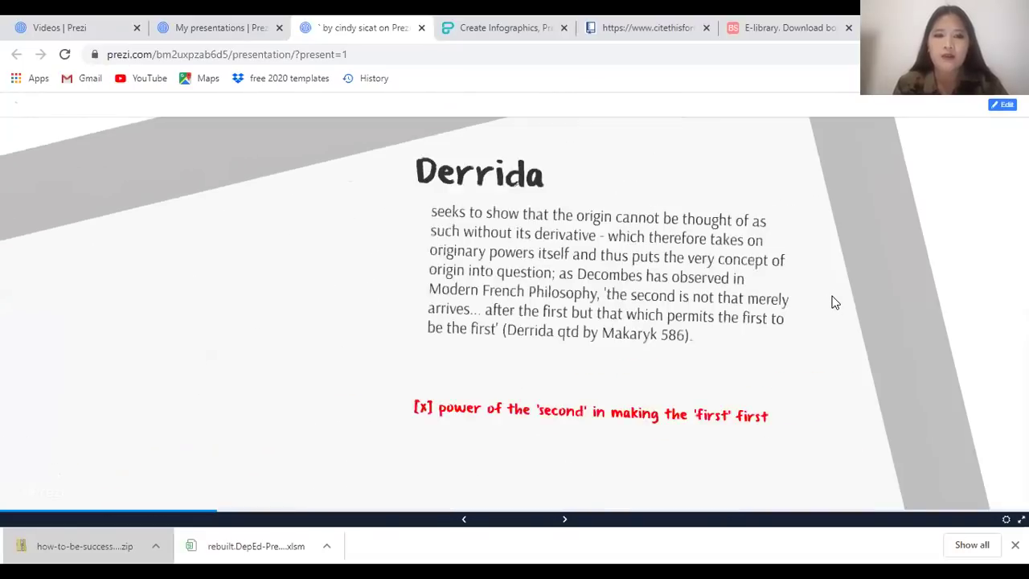
{"action": "key", "text": "Right"}
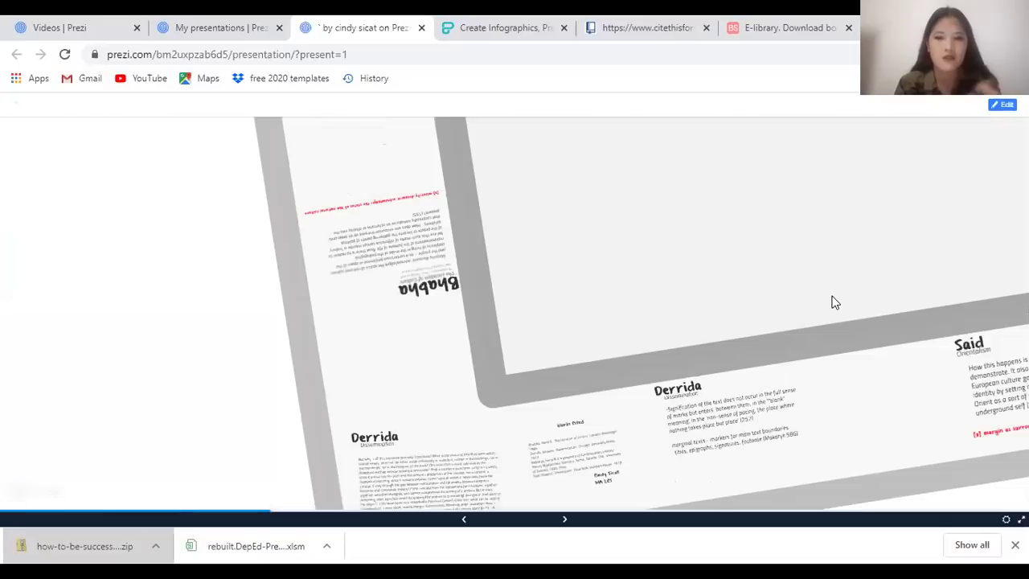
{"action": "key", "text": "Right"}
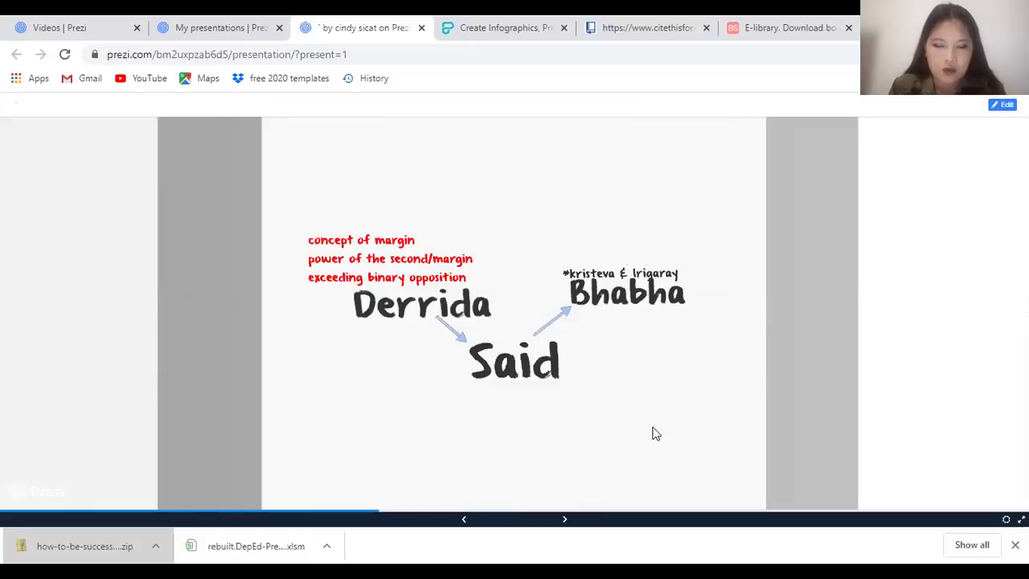
{"action": "key", "text": "Right"}
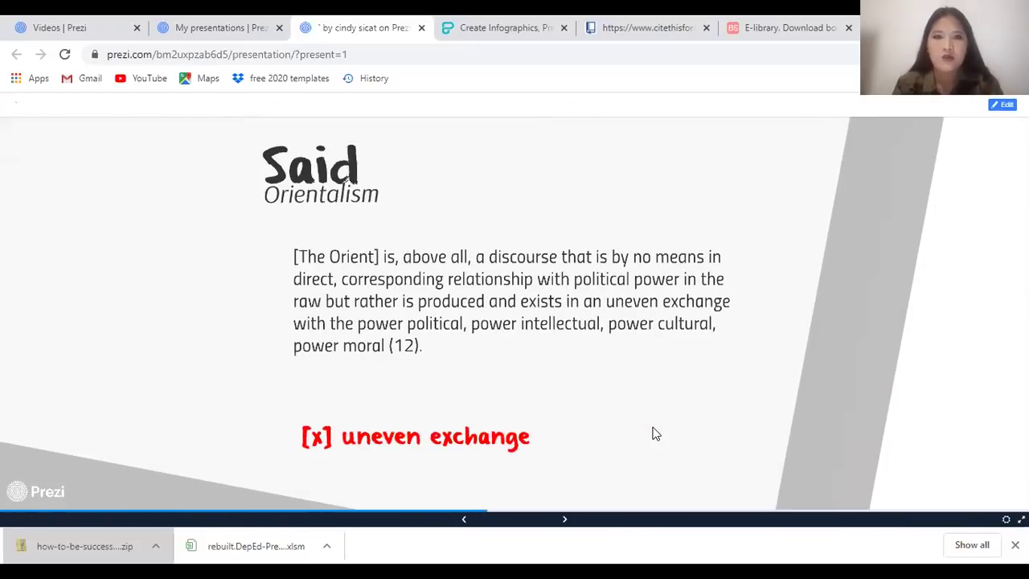
{"action": "key", "text": "Right"}
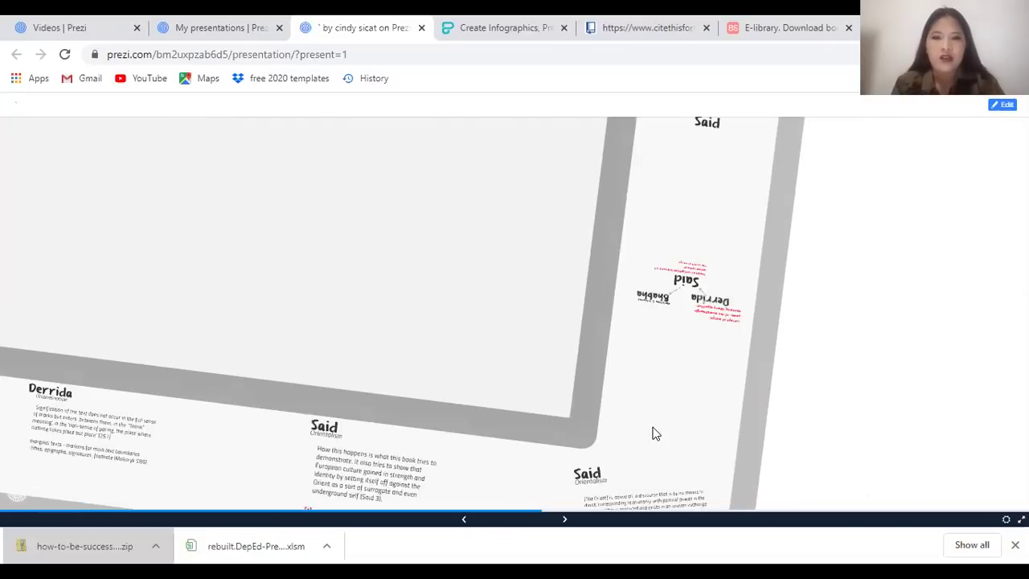
{"action": "key", "text": "Right"}
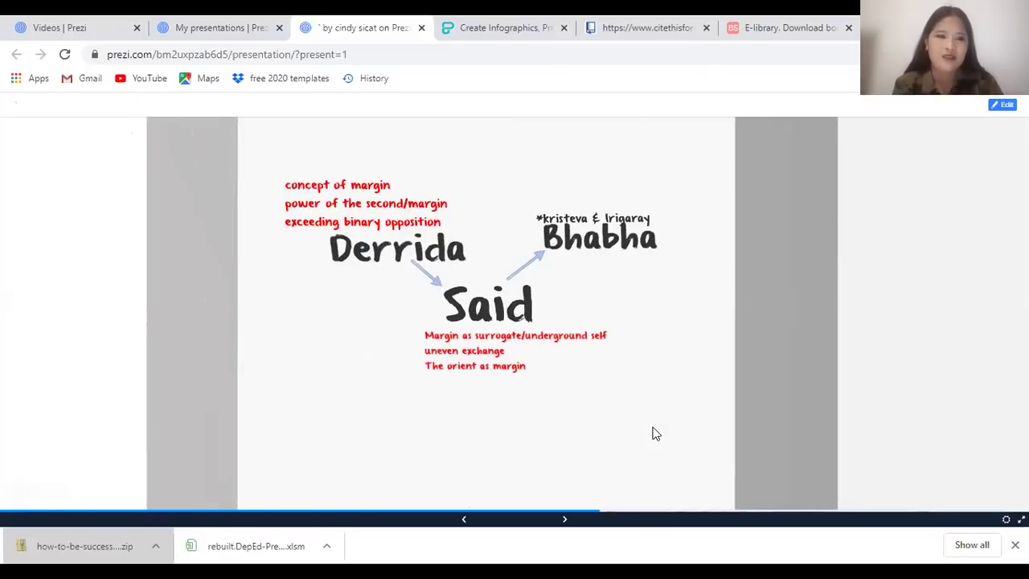
Advance through the Bhabha steps and minority discourse note to the full Bhabha frame
{"action": "key", "text": "Right"}
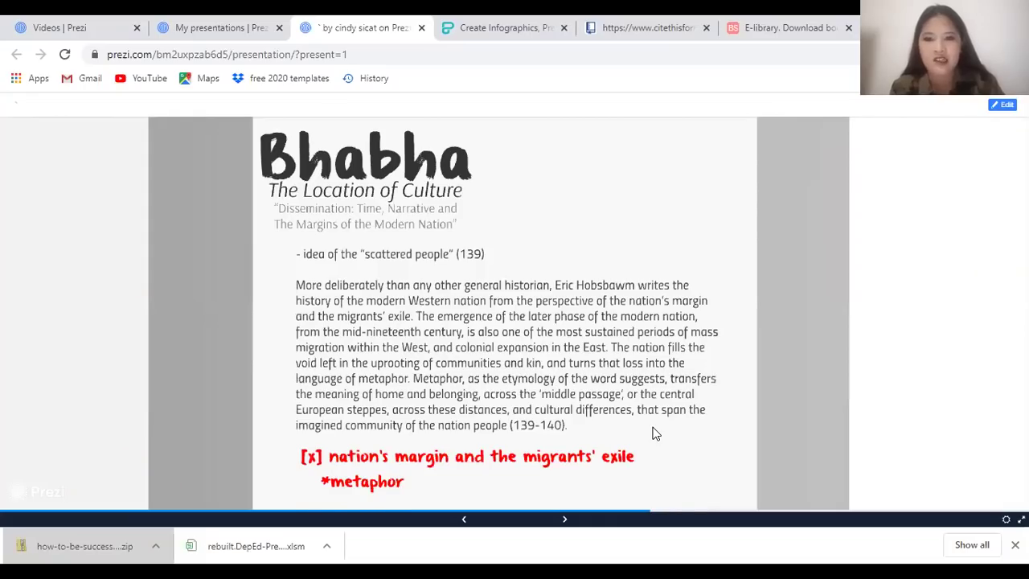
{"action": "key", "text": "Right"}
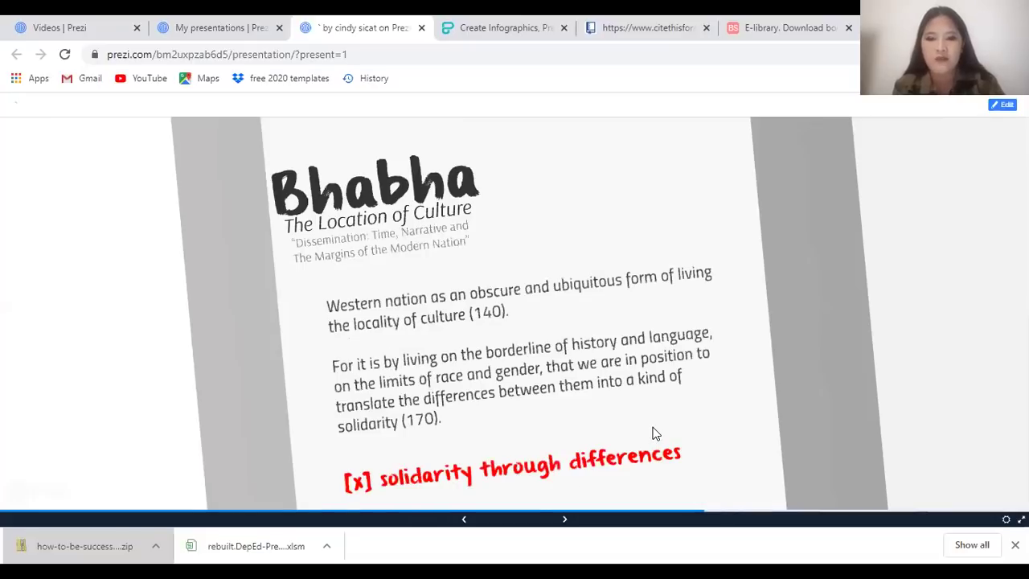
{"action": "key", "text": "Right"}
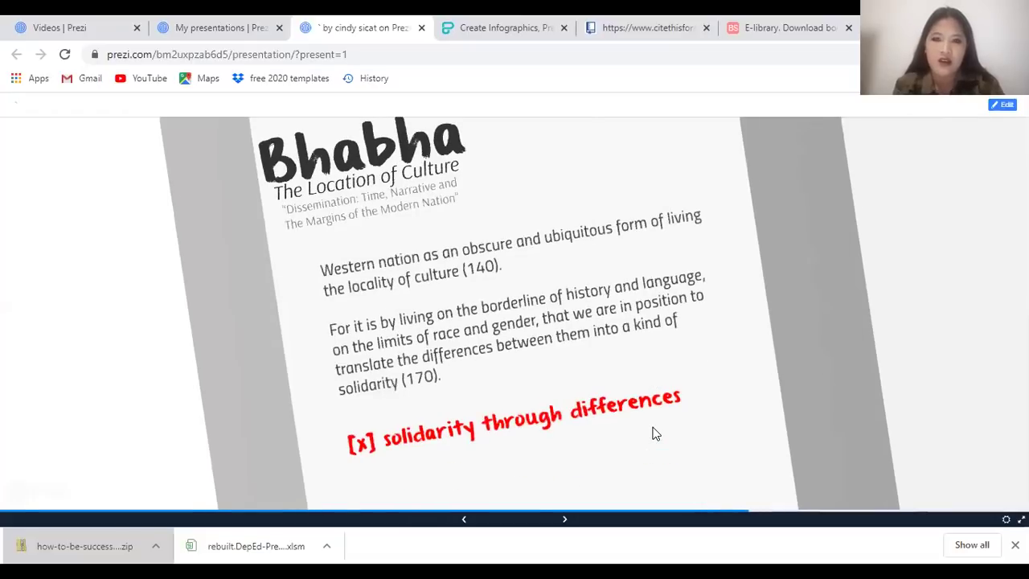
{"action": "key", "text": "Right"}
{"action": "key", "text": "Right"}
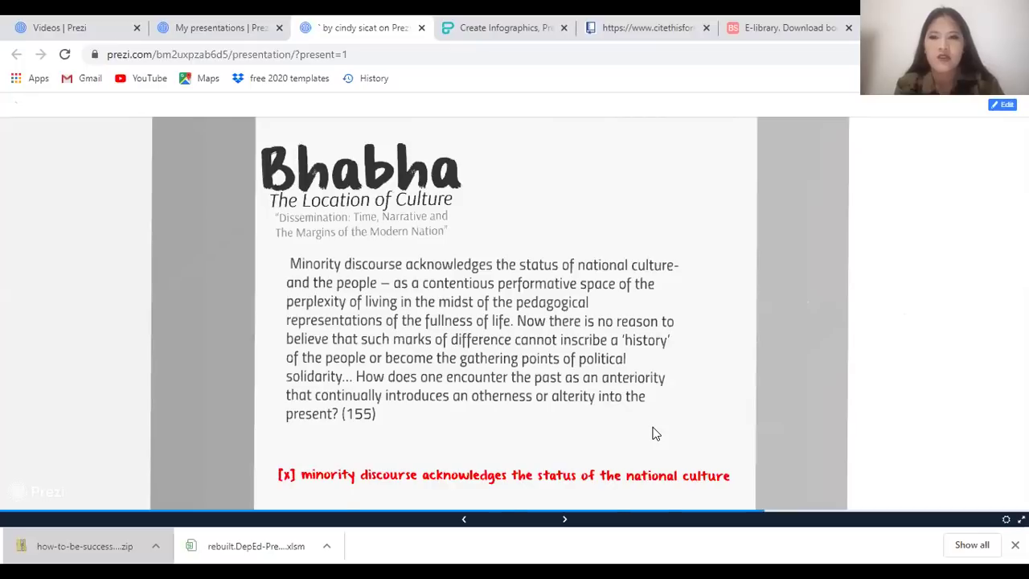
{"action": "key", "text": "Right"}
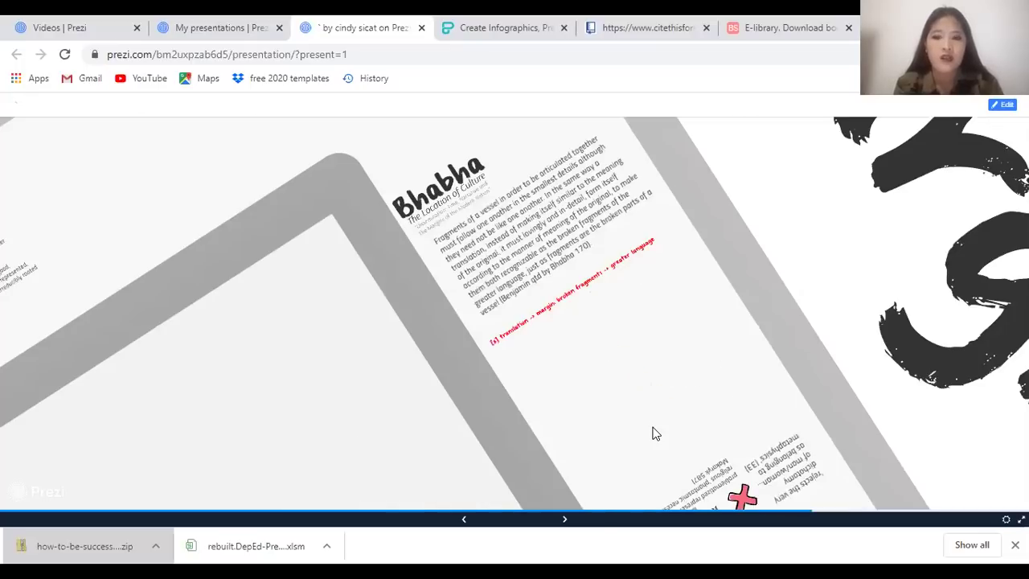
Continue through Irigaray and Kristeva and Works Cited to the zoomed-out end, then close the tab
{"action": "key", "text": "Right"}
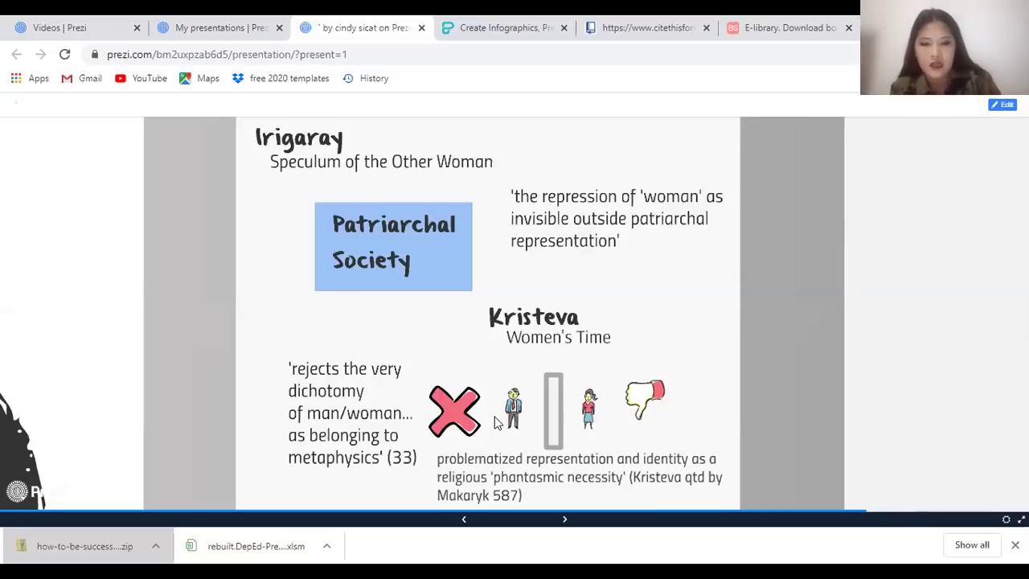
{"action": "key", "text": "Right"}
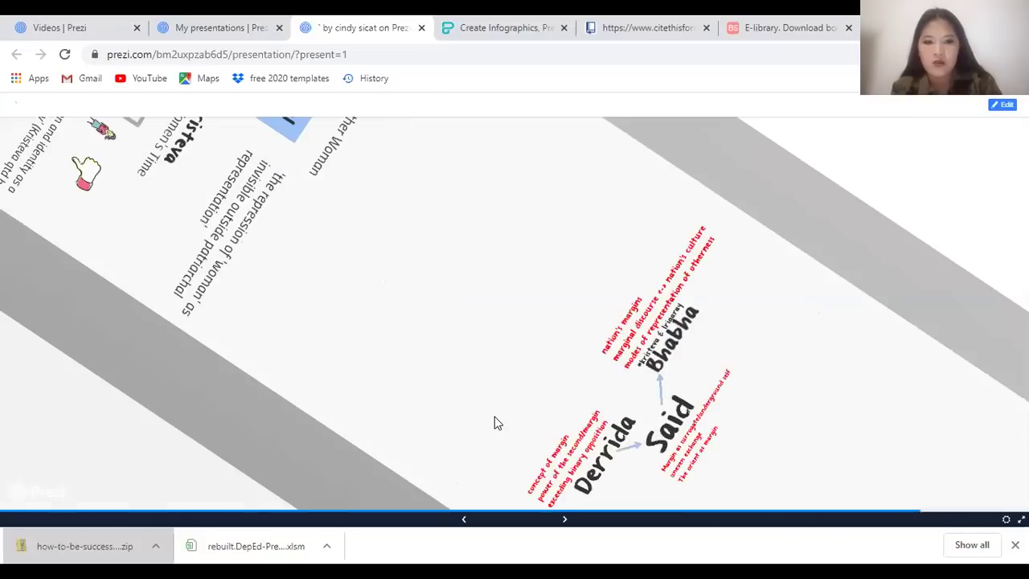
{"action": "key", "text": "Right"}
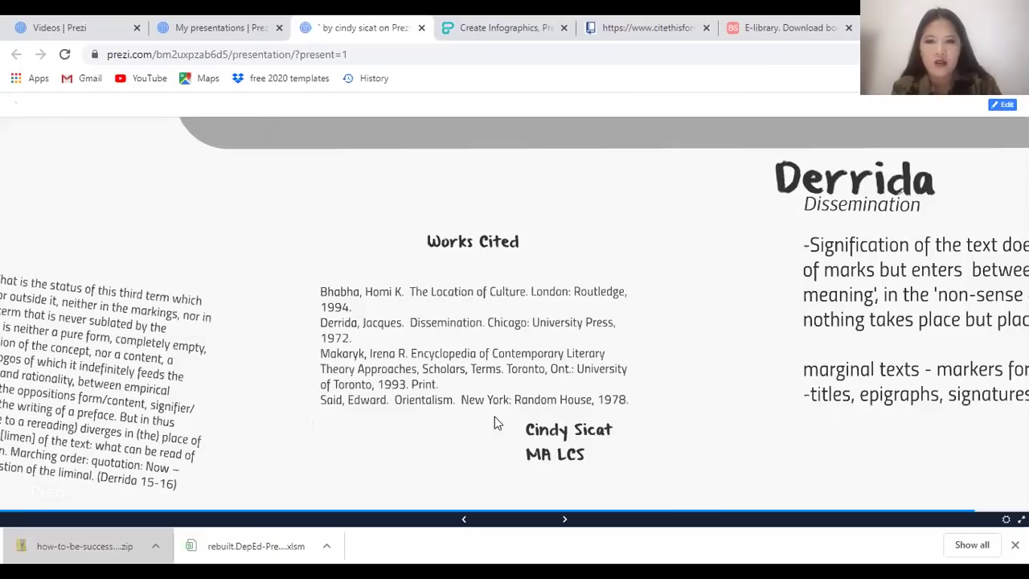
{"action": "key", "text": "Right"}
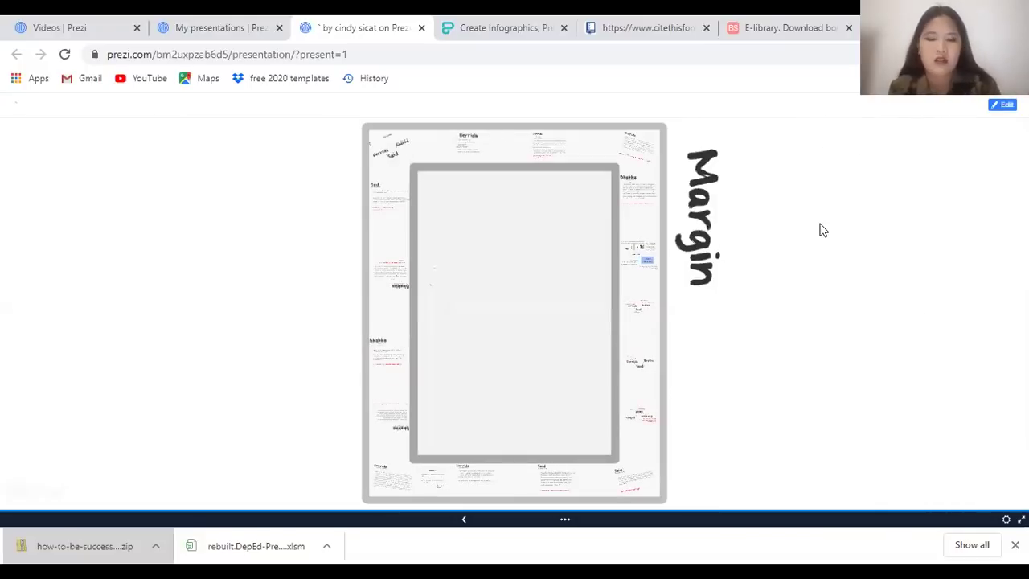
{"action": "key", "text": "ctrl+w"}
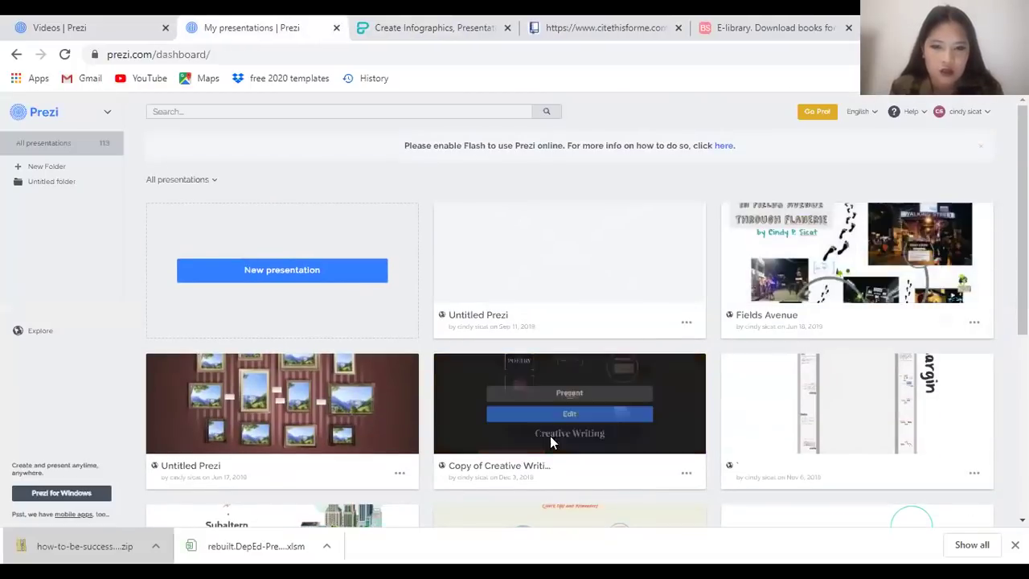
{"action": "left_click", "coordinate": [556, 414]}
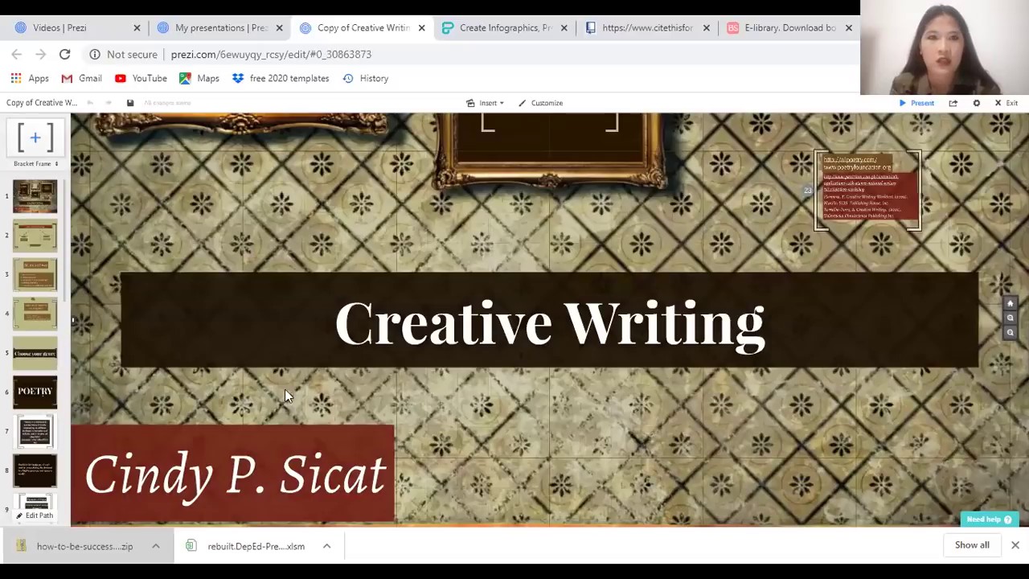
{"action": "left_click", "coordinate": [561, 326]}
{"action": "left_click", "coordinate": [561, 326]}
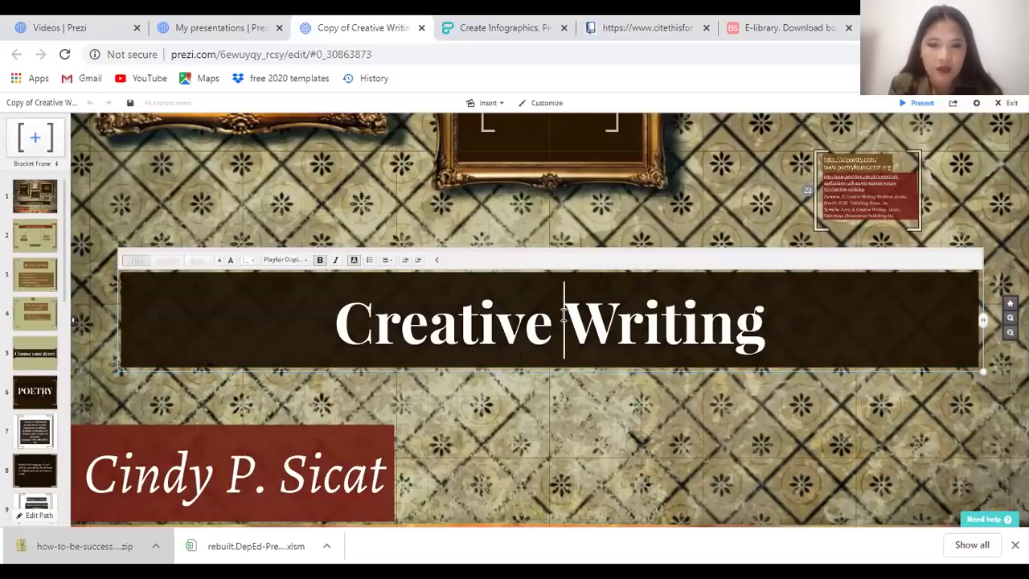
{"action": "left_click_drag", "start_coordinate": [563, 314], "coordinate": [268, 321]}
{"action": "left_click", "coordinate": [165, 280]}
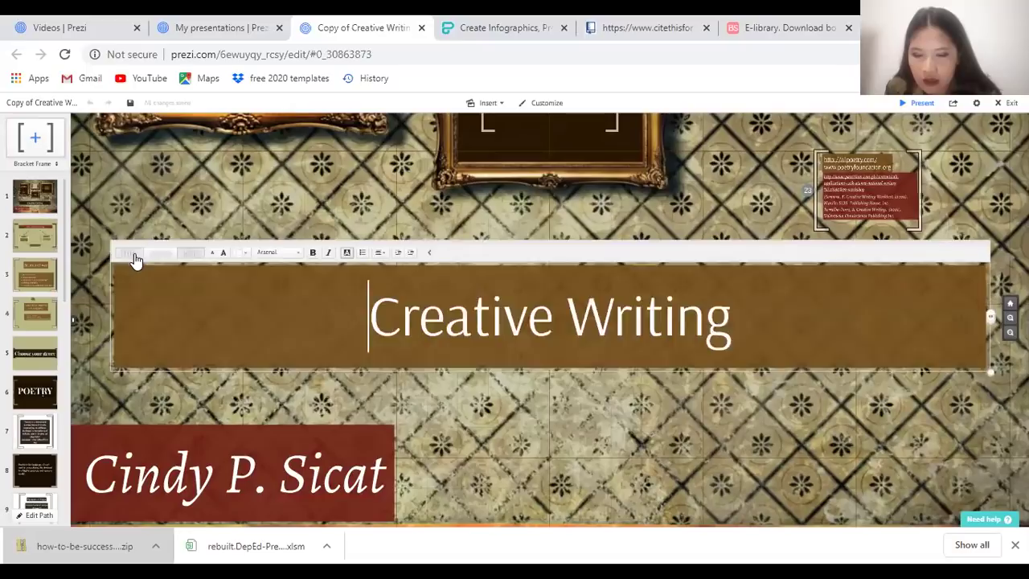
{"action": "left_click", "coordinate": [285, 260]}
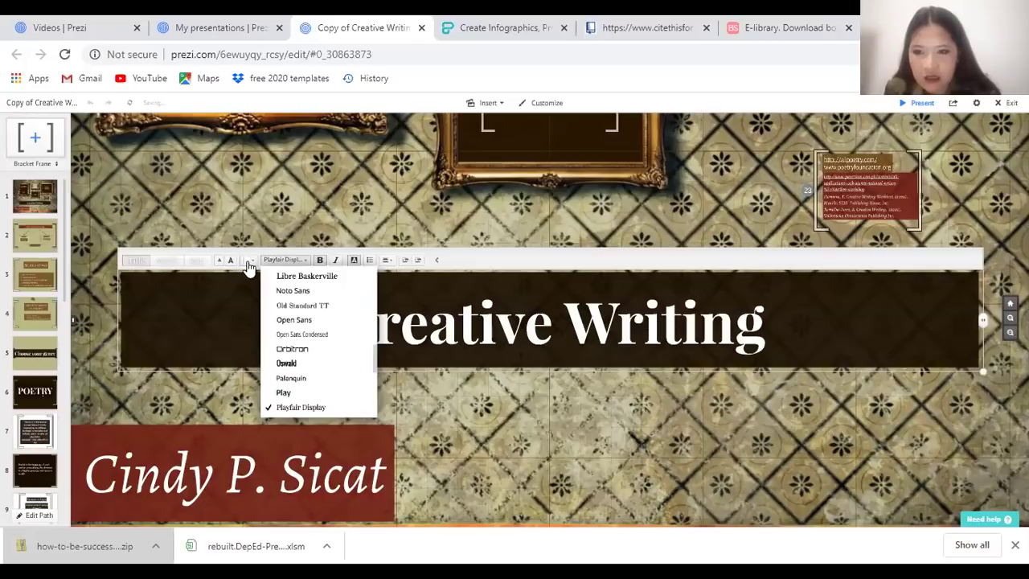
{"action": "left_click", "coordinate": [249, 263]}
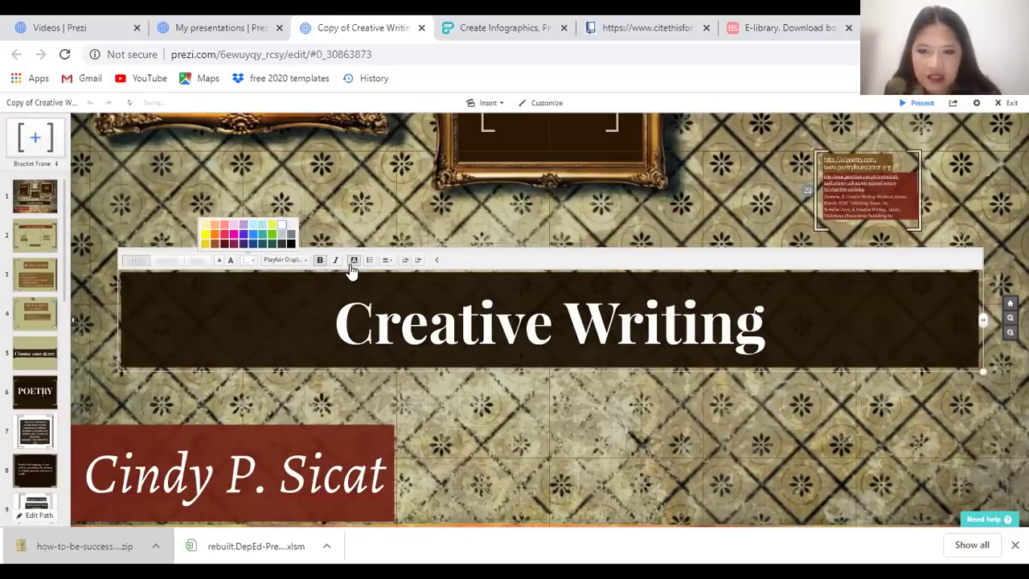
{"action": "left_click", "coordinate": [351, 270]}
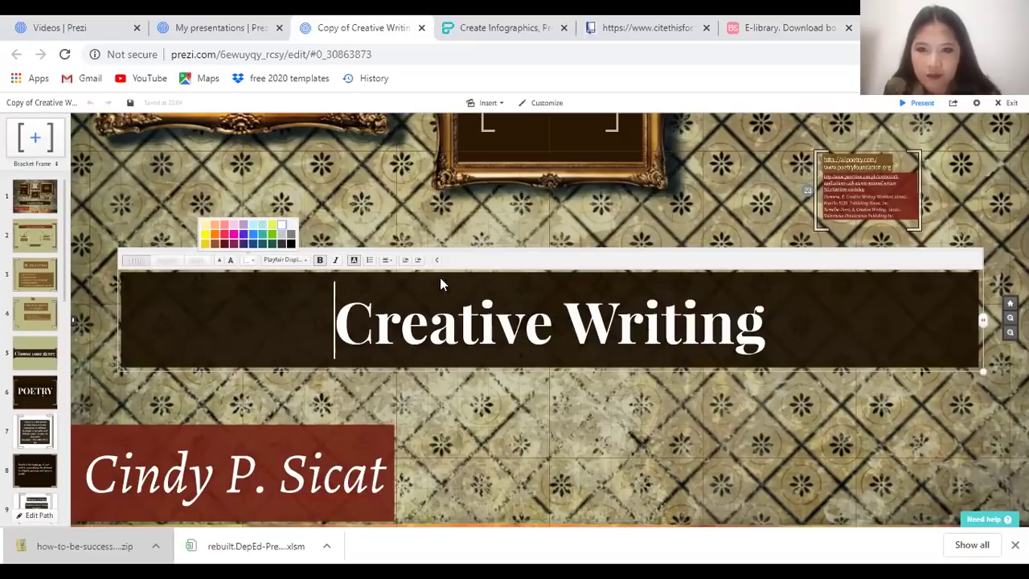
{"action": "left_click", "coordinate": [385, 262]}
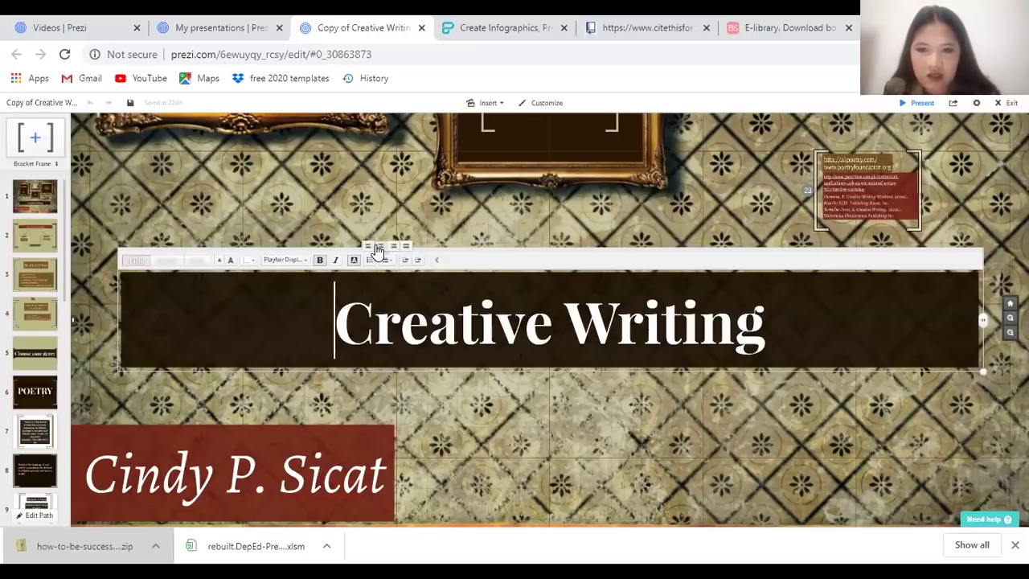
{"action": "left_click", "coordinate": [437, 260]}
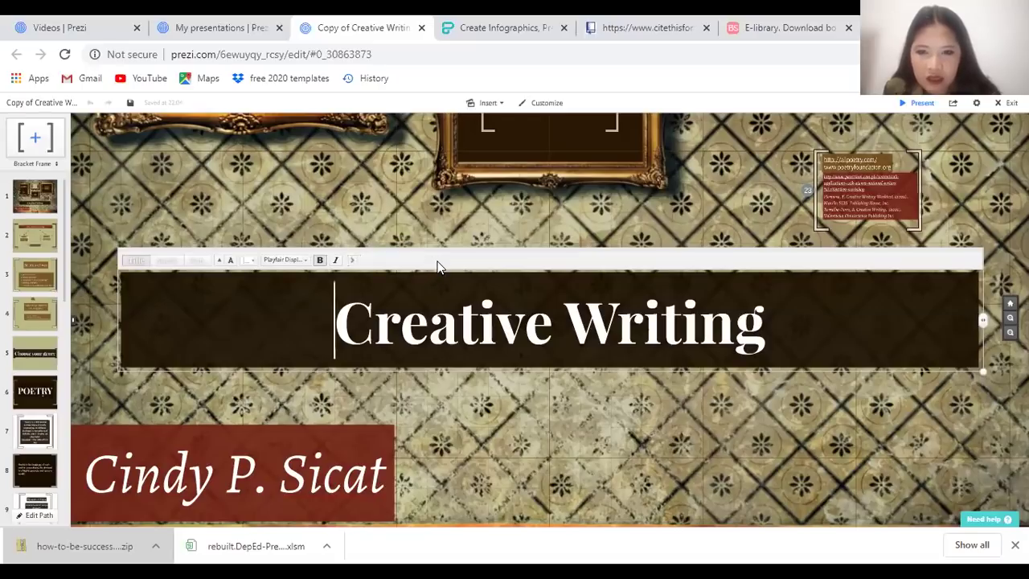
{"action": "left_click", "coordinate": [354, 263]}
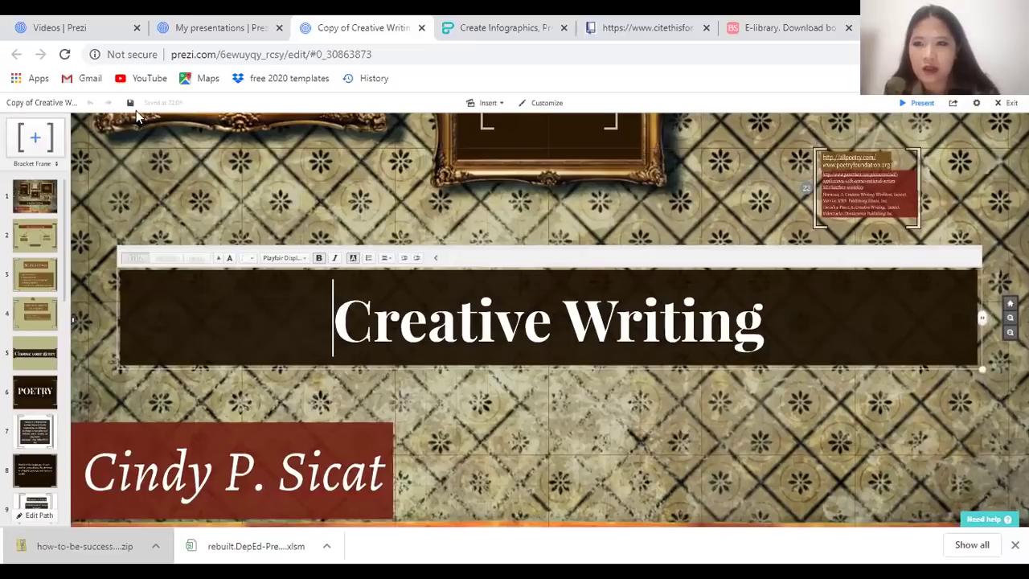
{"action": "left_click", "coordinate": [305, 205]}
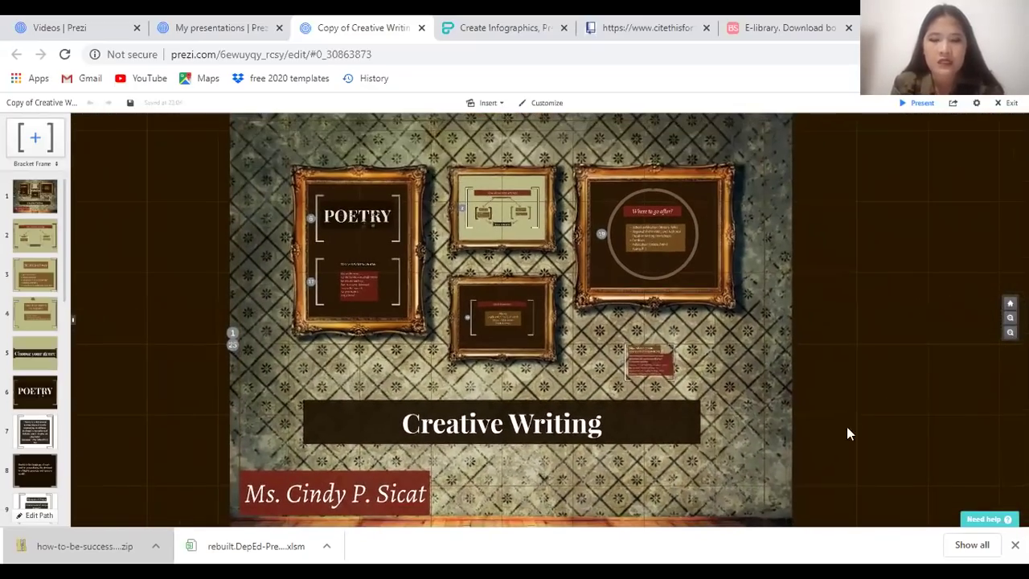
Discard the empty text box accidentally added beside the Creative Writing frames
{"action": "double_click", "coordinate": [854, 427]}
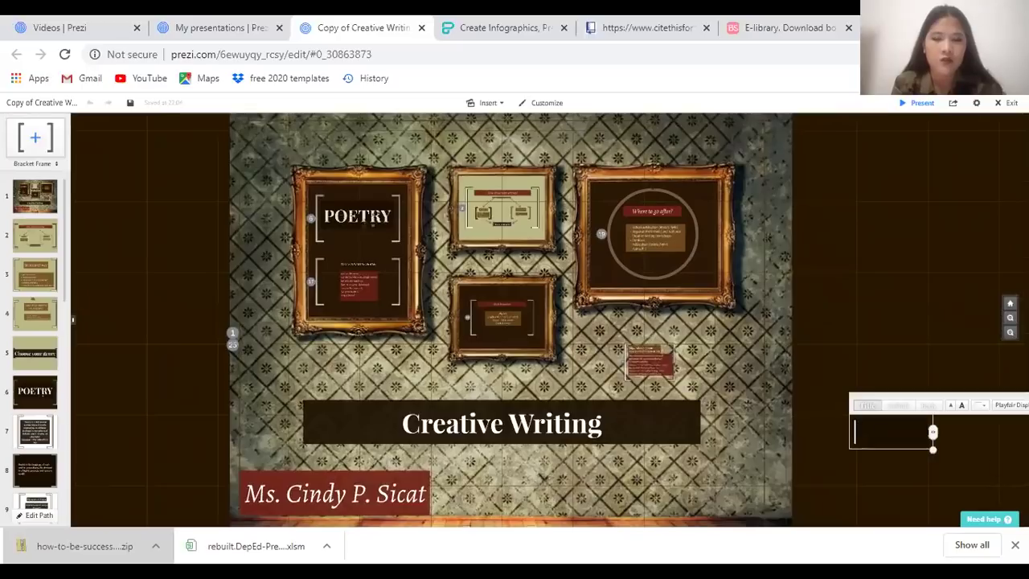
{"action": "left_click", "coordinate": [827, 337]}
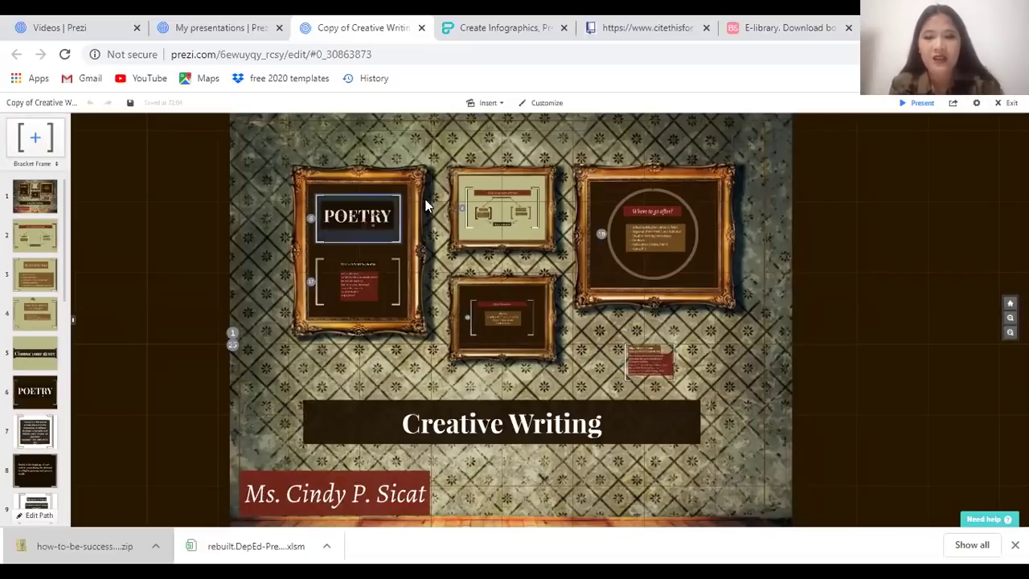
{"action": "left_click", "coordinate": [104, 295]}
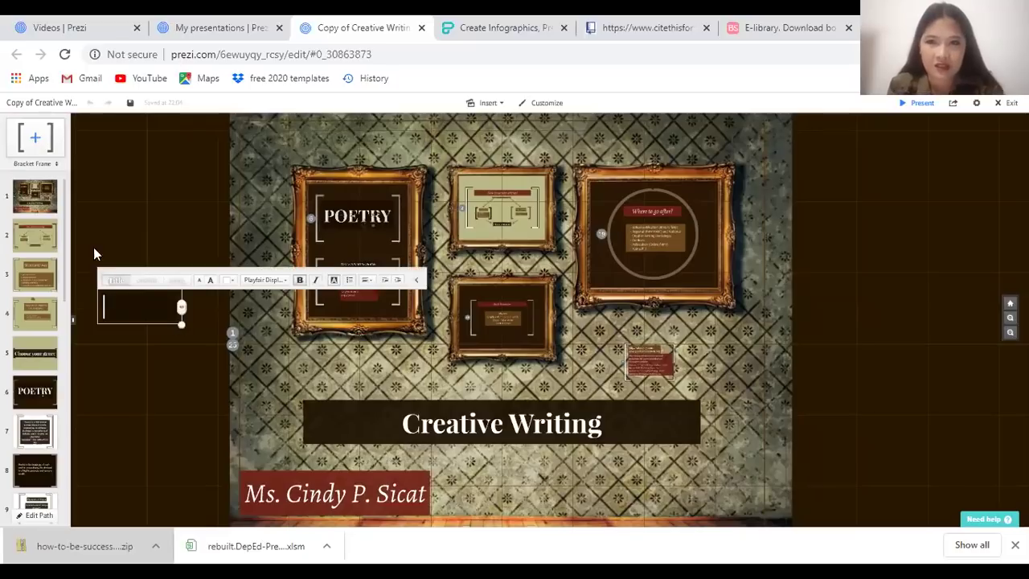
{"action": "left_click", "coordinate": [98, 240]}
Close the Creative Writing editor and the presentations list, ending on Prezi Videos
{"action": "key", "text": "ctrl+w"}
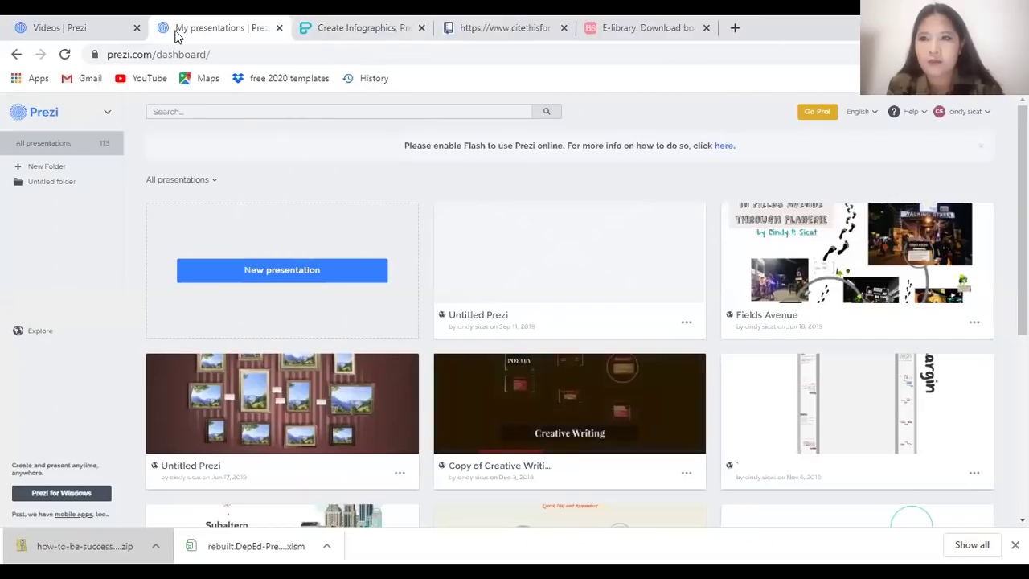
{"action": "left_click", "coordinate": [75, 29]}
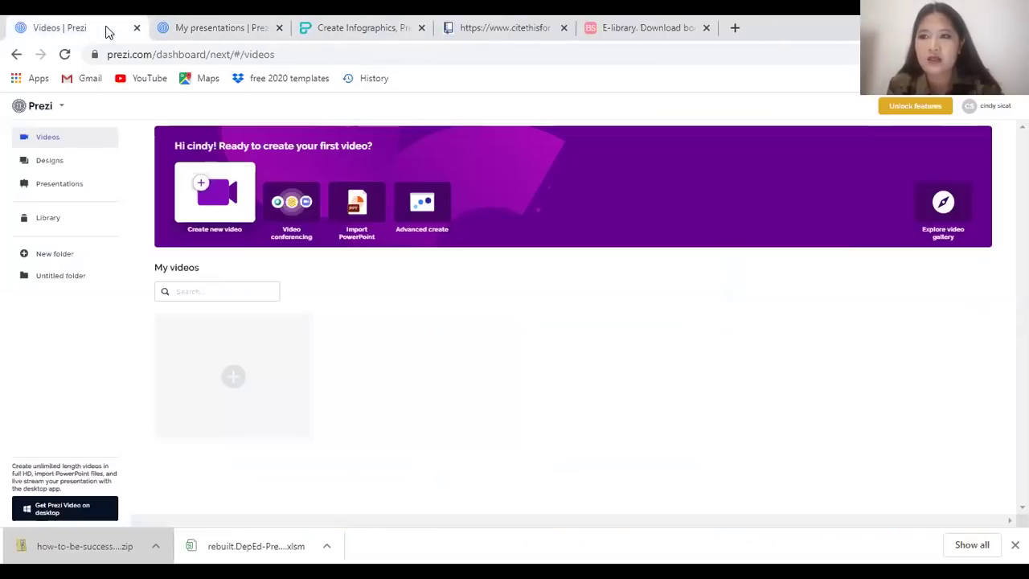
{"action": "left_click", "coordinate": [199, 24]}
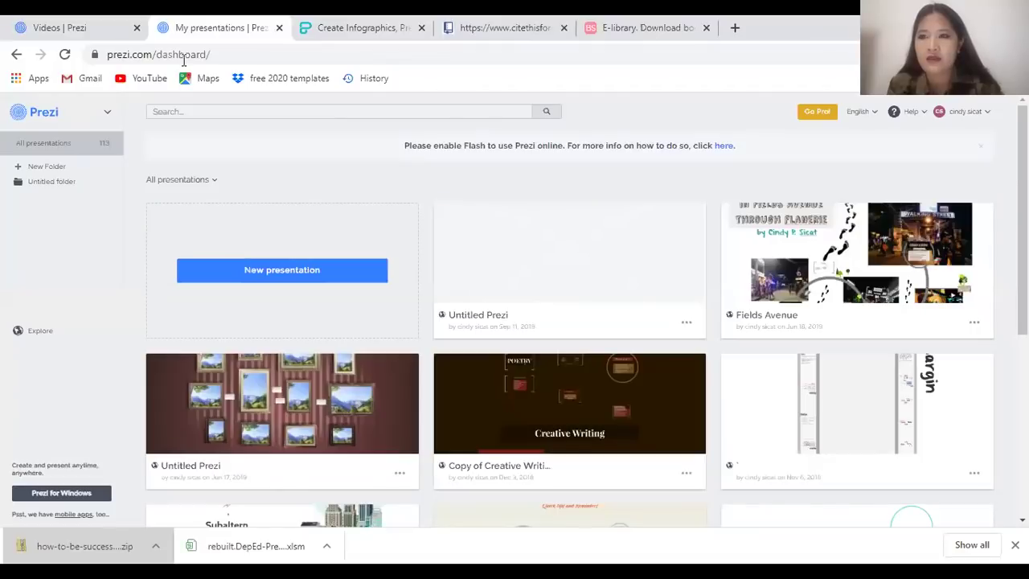
{"action": "left_click", "coordinate": [279, 28]}
{"action": "left_click", "coordinate": [85, 28]}
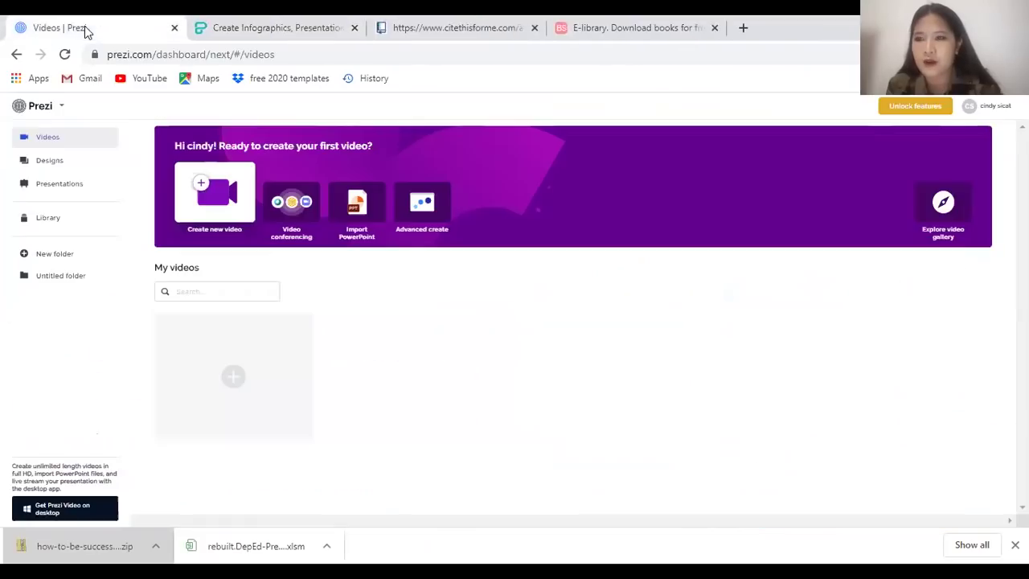
Check the Prezi version choices, then list all presentations, including How to Deal with Loans
{"action": "left_click", "coordinate": [51, 109]}
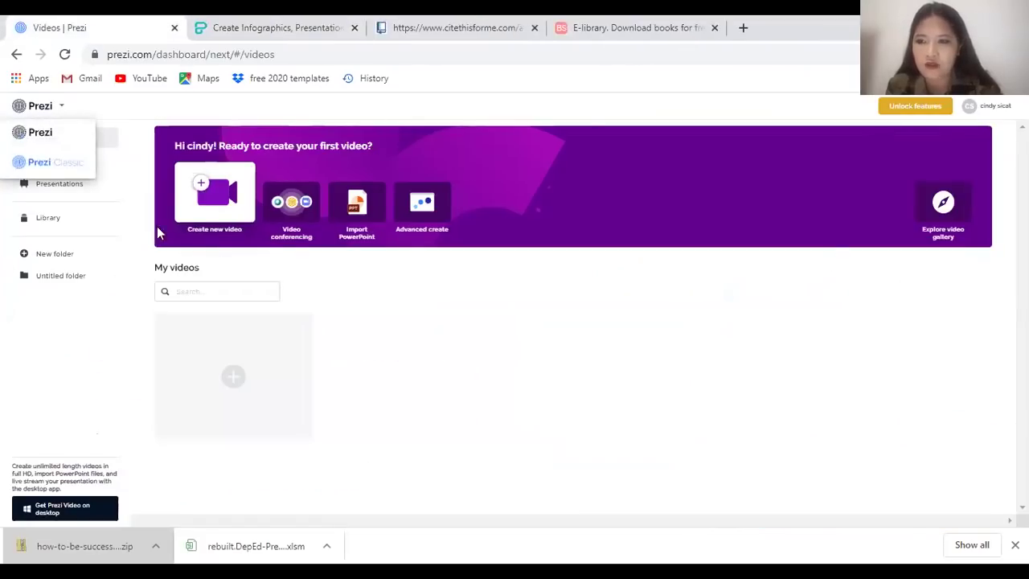
{"action": "left_click", "coordinate": [553, 473]}
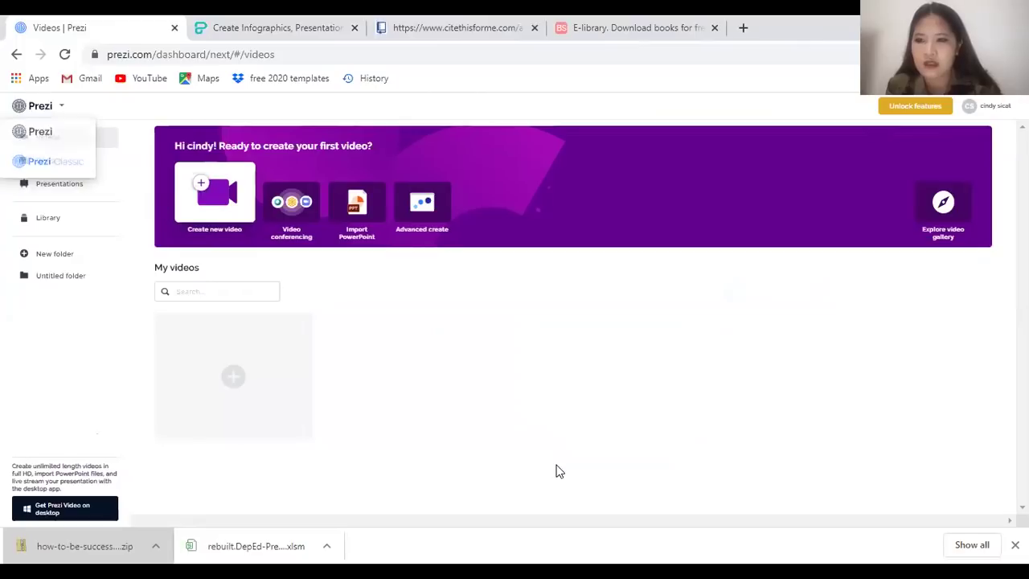
{"action": "left_click", "coordinate": [24, 111]}
{"action": "left_click", "coordinate": [348, 289]}
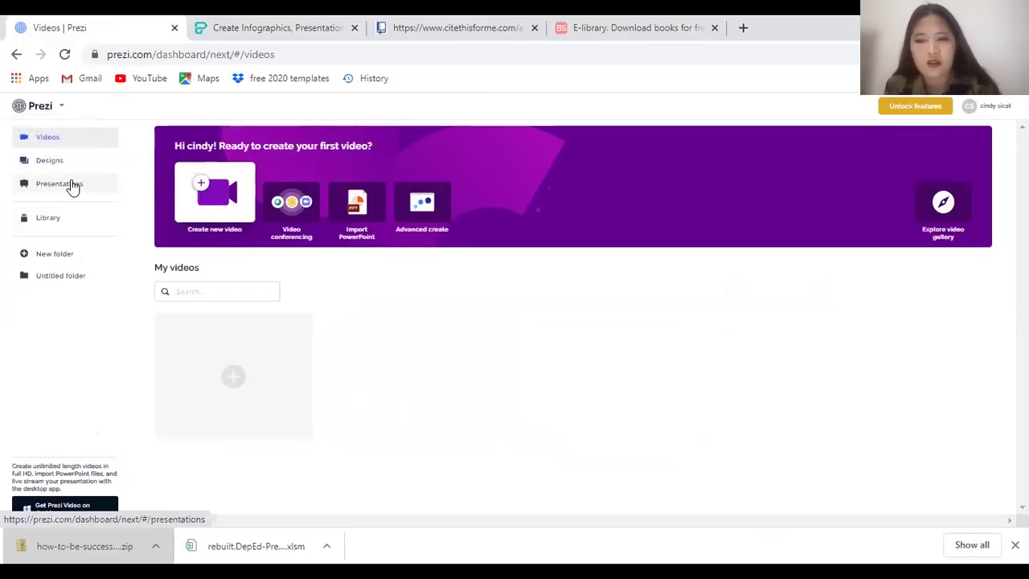
{"action": "left_click", "coordinate": [69, 184]}
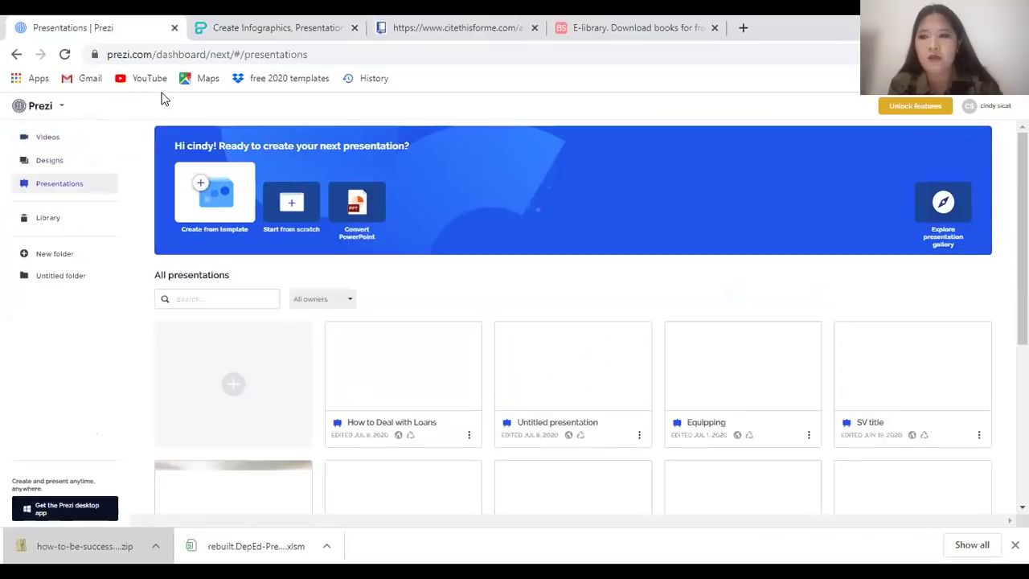
{"action": "left_click", "coordinate": [46, 110]}
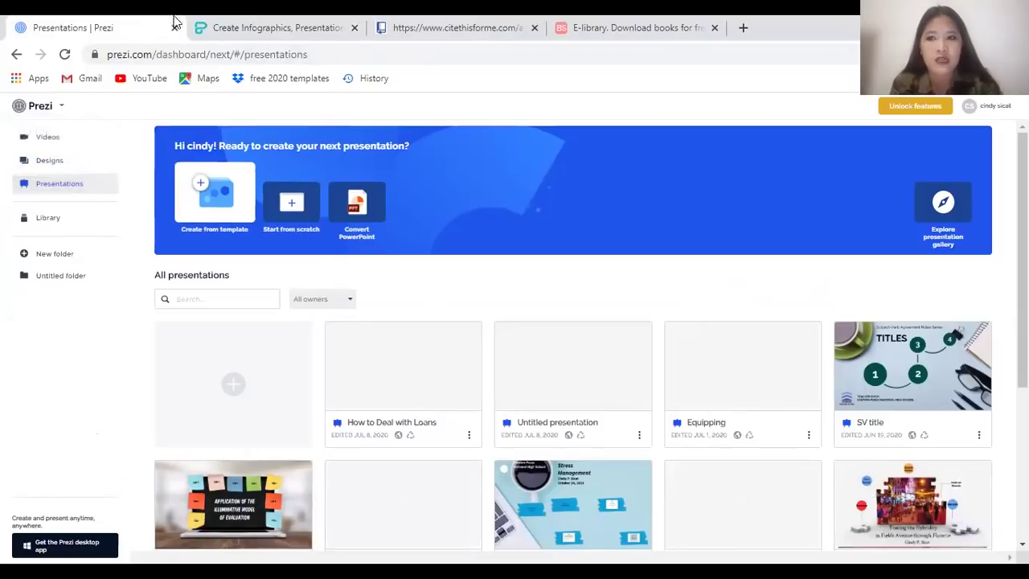
Switch to Piktochart, load the dashboard of five saved visuals, and open the account menu
{"action": "left_click", "coordinate": [262, 24]}
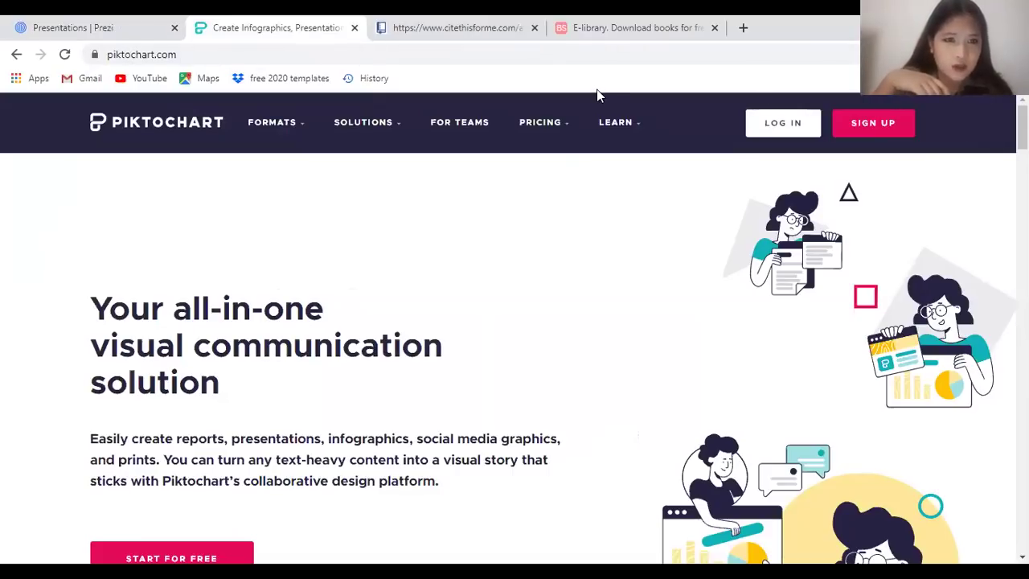
{"action": "left_click", "coordinate": [875, 129]}
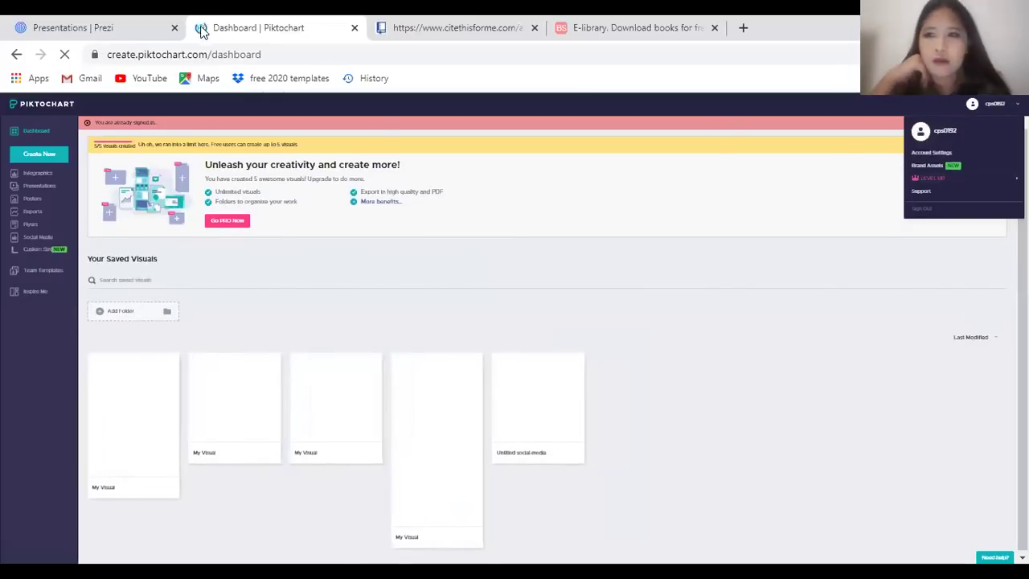
{"action": "left_click", "coordinate": [16, 54]}
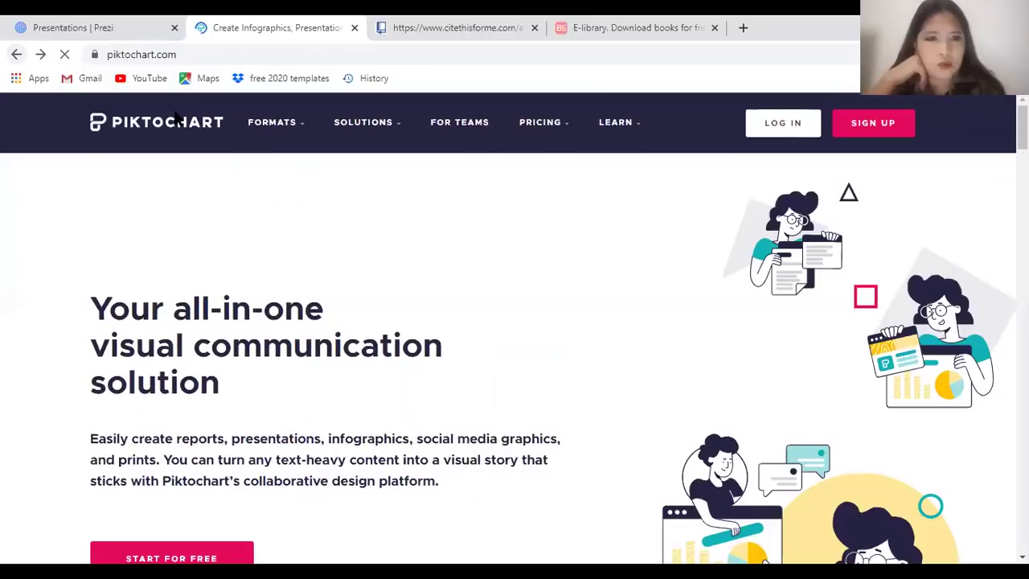
{"action": "left_click", "coordinate": [862, 135]}
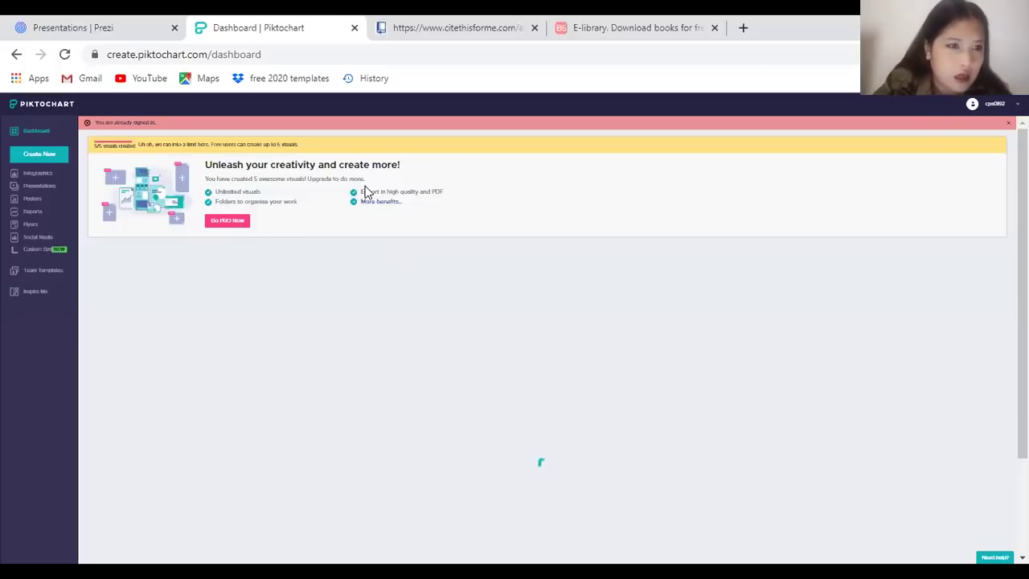
{"action": "left_click", "coordinate": [990, 104]}
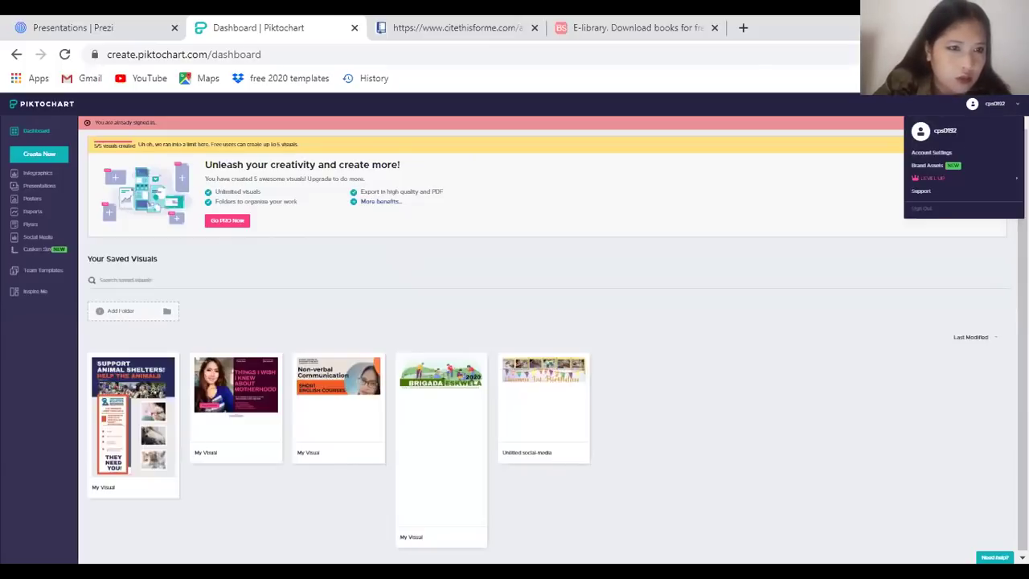
Sign out of the Piktochart account
{"action": "left_click", "coordinate": [924, 211]}
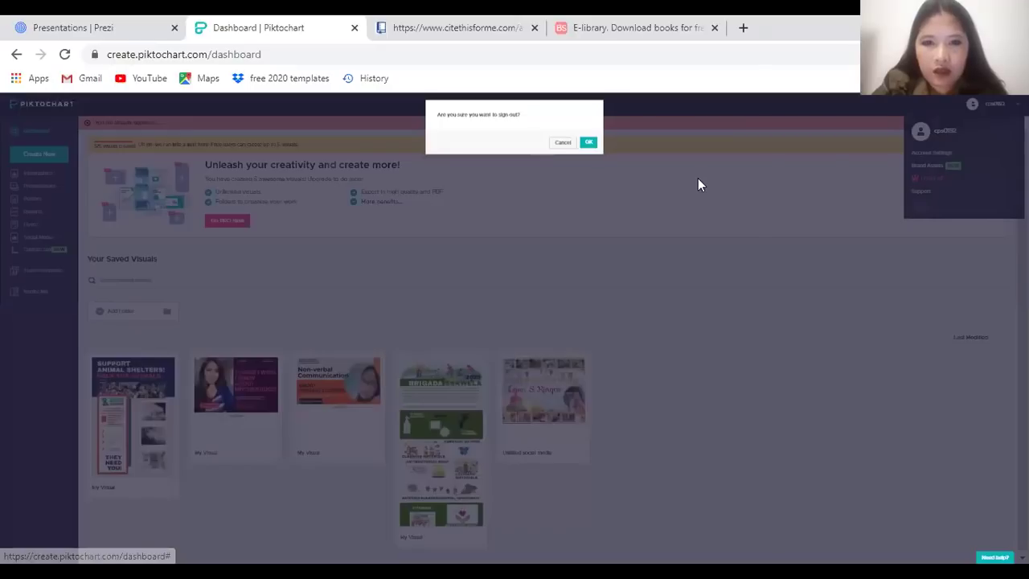
{"action": "left_click", "coordinate": [587, 142]}
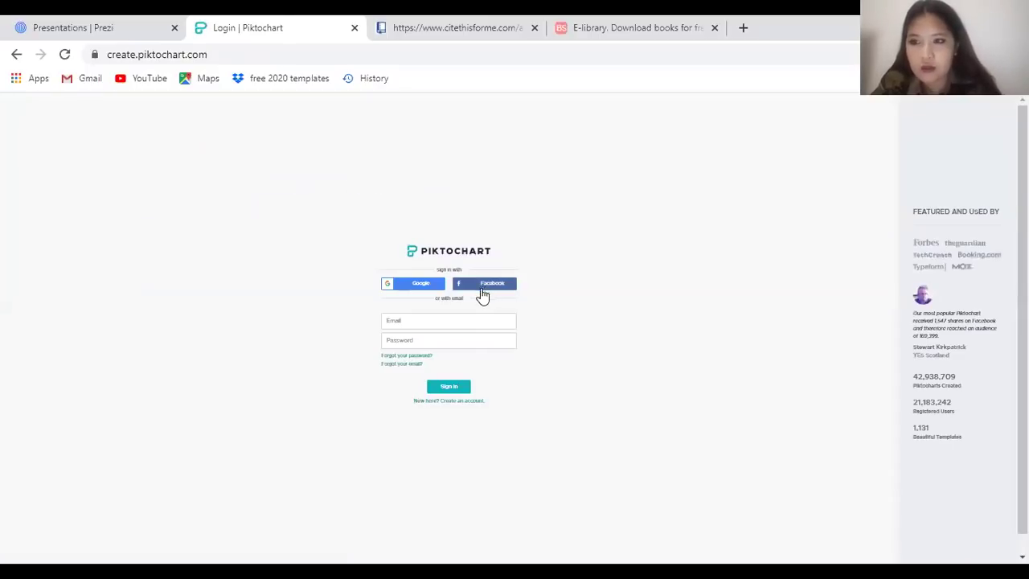
{"action": "scroll", "coordinate": [543, 337], "scroll_direction": "up", "scroll_amount": 7, "text": "ctrl"}
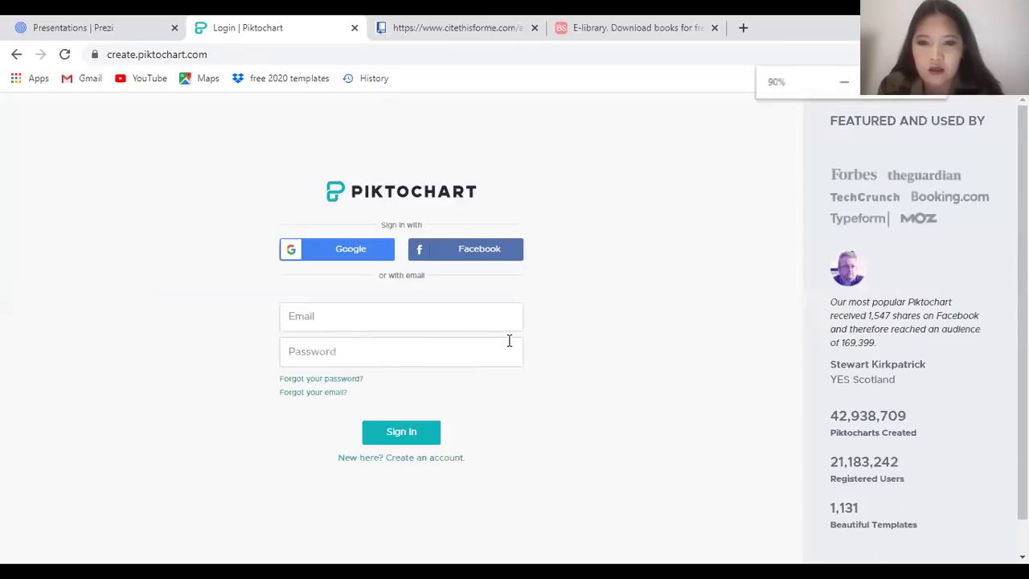
Focus the Email field on the sign-in page and select 'create' in the site address
{"action": "key", "text": "ctrl+a"}
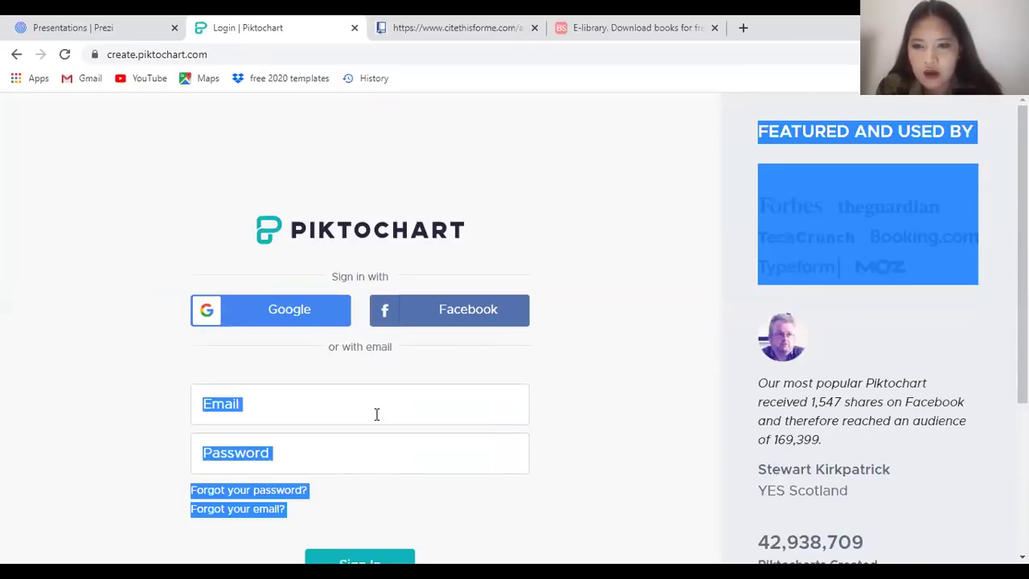
{"action": "left_click", "coordinate": [376, 412]}
{"action": "left_click", "coordinate": [352, 481]}
{"action": "scroll", "coordinate": [361, 455], "scroll_direction": "down", "scroll_amount": 2}
{"action": "scroll", "coordinate": [378, 386], "scroll_direction": "up", "scroll_amount": 2}
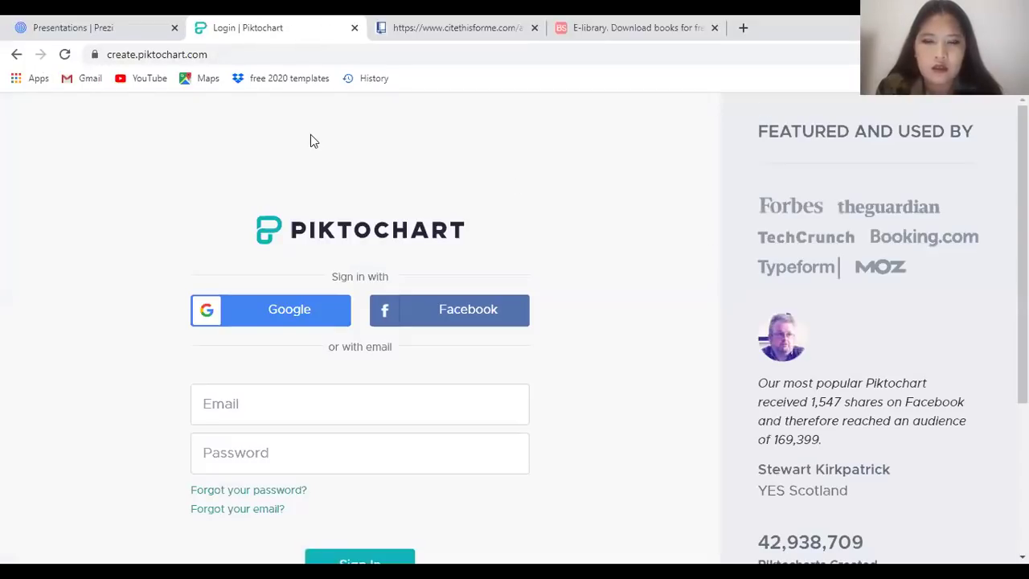
{"action": "double_click", "coordinate": [137, 54]}
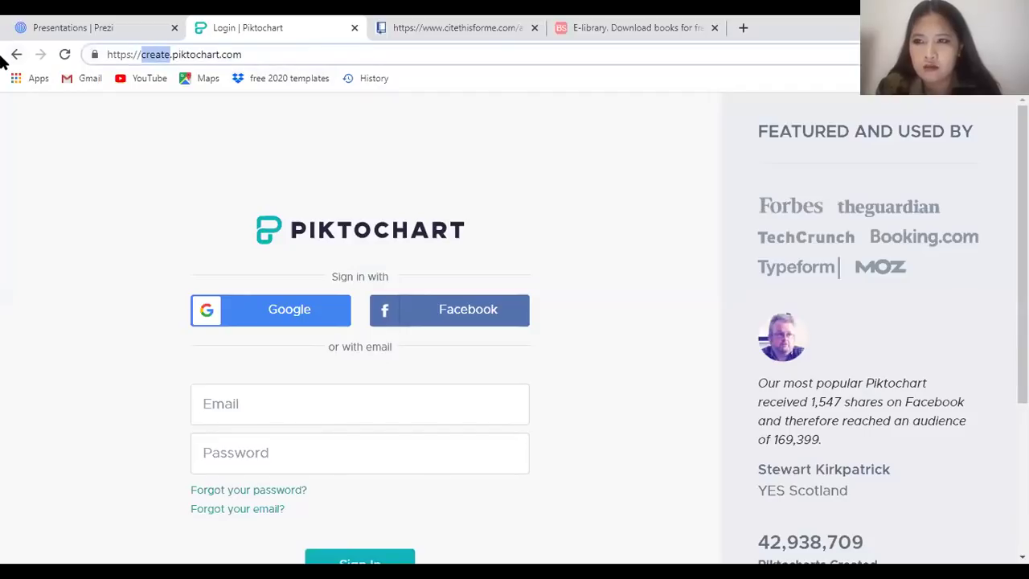
Search 'piktochart.com sign up' and open the 'Create Account | Piktochart' page
{"action": "key", "text": "BackSpace"}
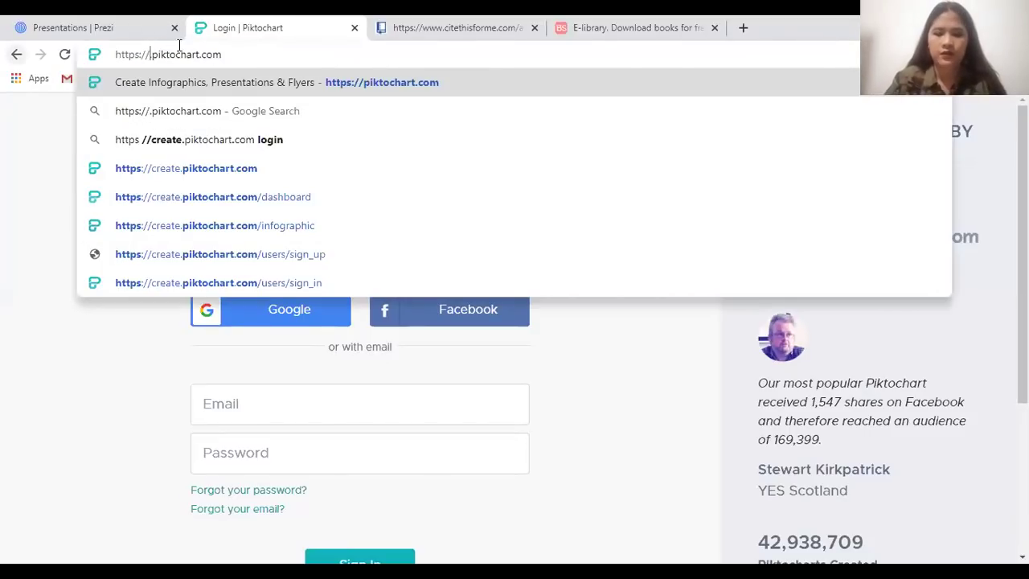
{"action": "left_click", "coordinate": [179, 49]}
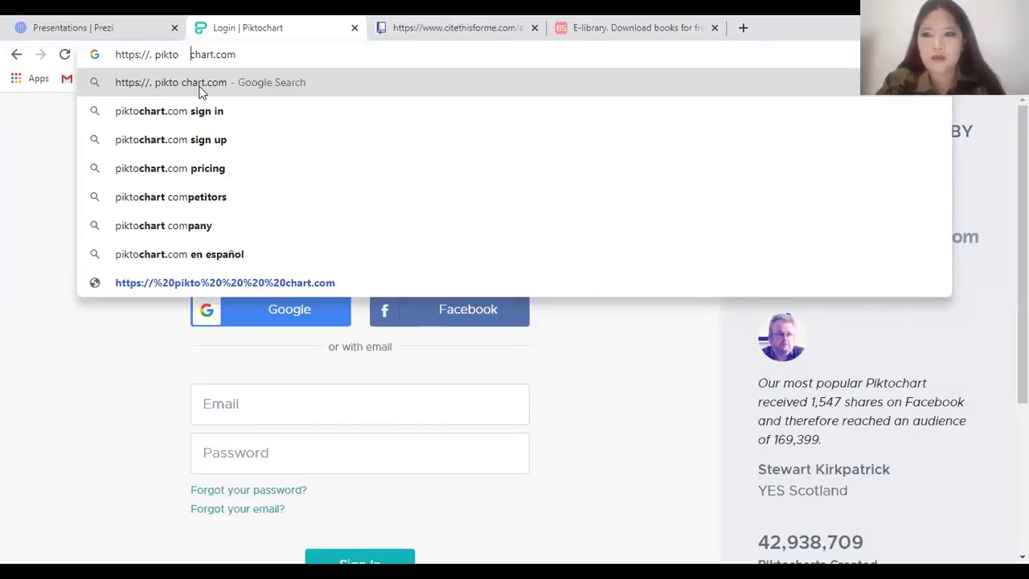
{"action": "left_click", "coordinate": [238, 143]}
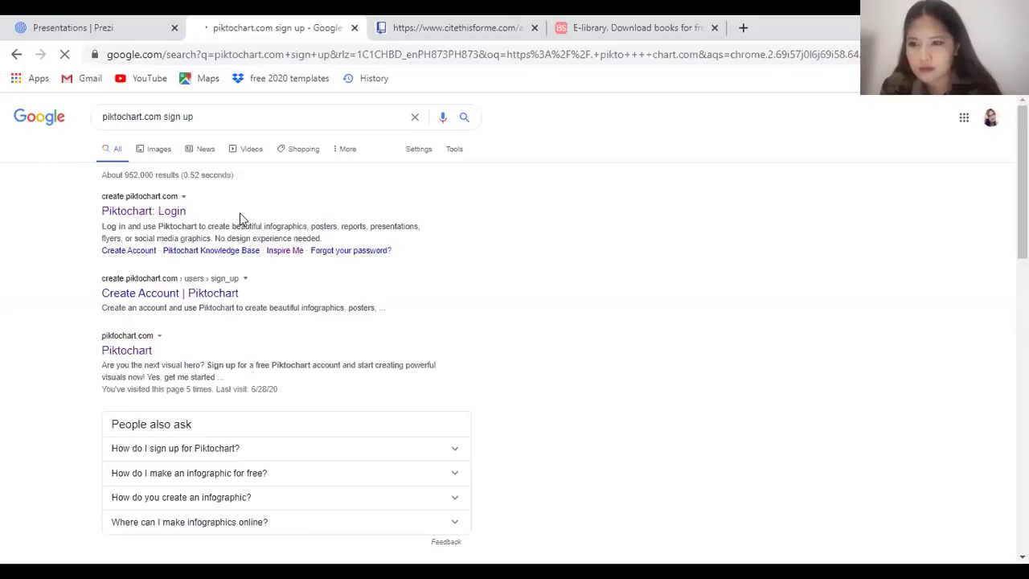
{"action": "left_click", "coordinate": [136, 294]}
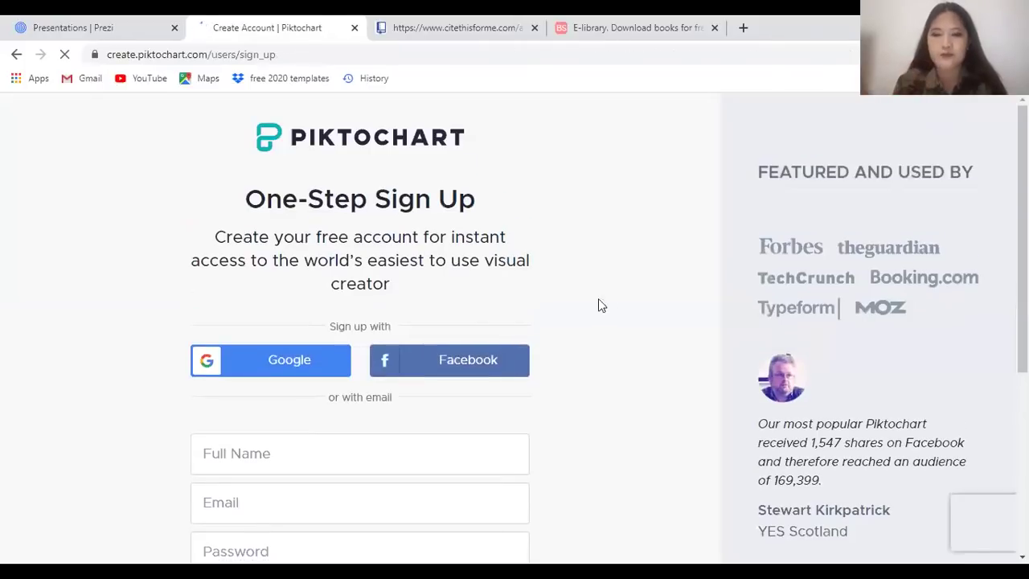
Review the One-Step Sign Up form and choose Facebook sign-up
{"action": "scroll", "coordinate": [458, 303], "scroll_direction": "down", "scroll_amount": 2}
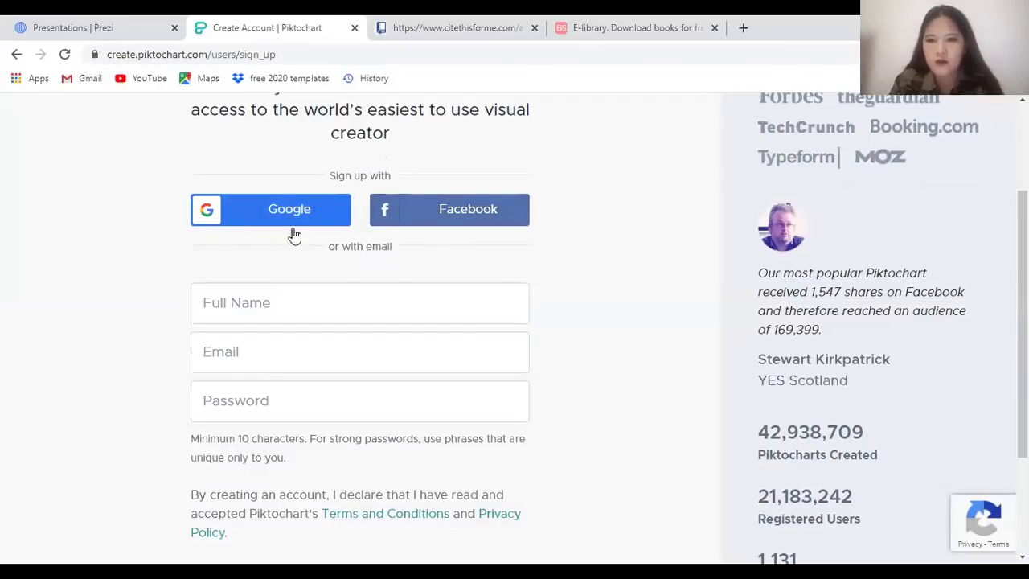
{"action": "scroll", "coordinate": [365, 280], "scroll_direction": "down", "scroll_amount": 2}
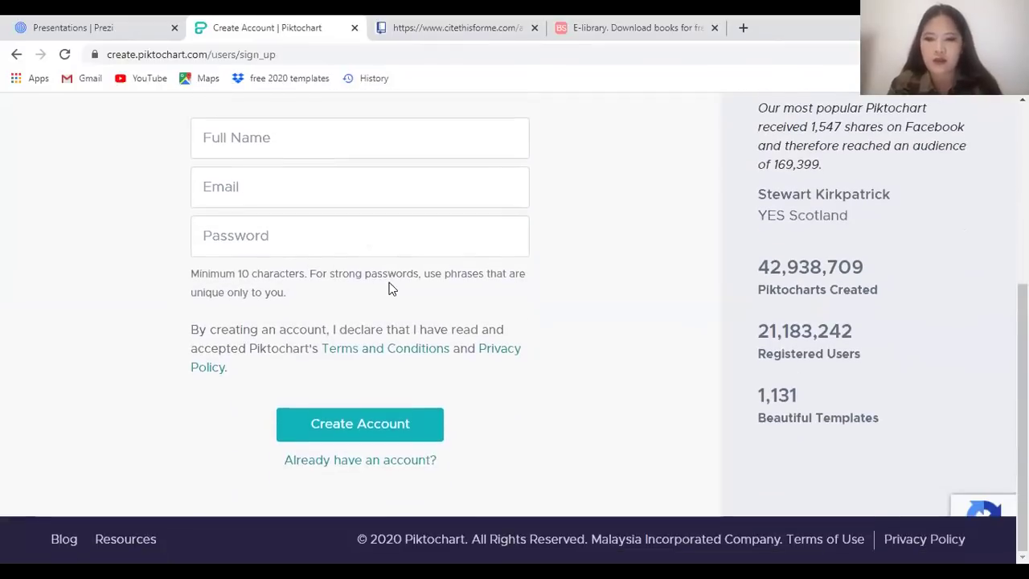
{"action": "scroll", "coordinate": [389, 287], "scroll_direction": "up", "scroll_amount": 4}
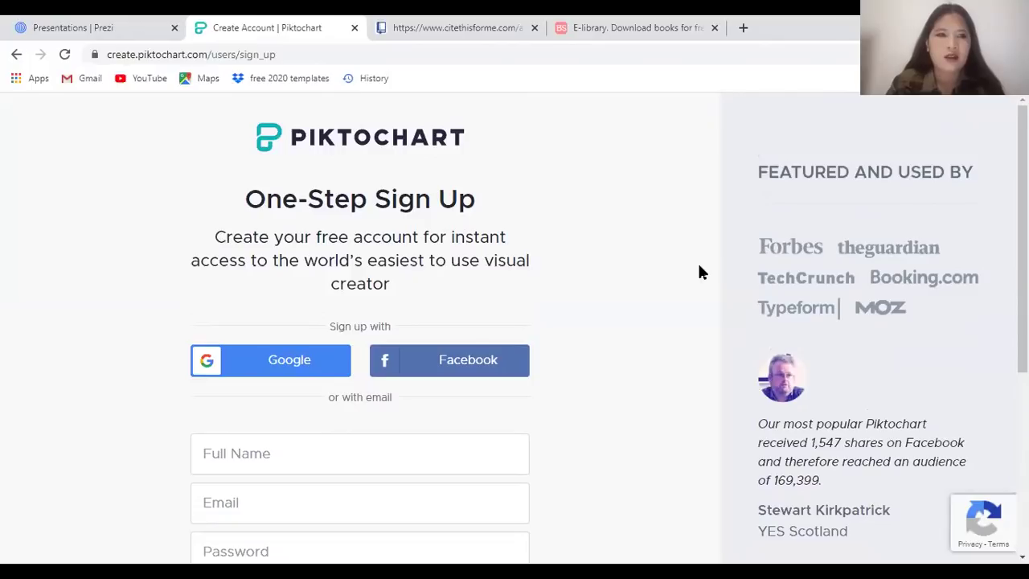
{"action": "scroll", "coordinate": [439, 217], "scroll_direction": "down", "scroll_amount": 2}
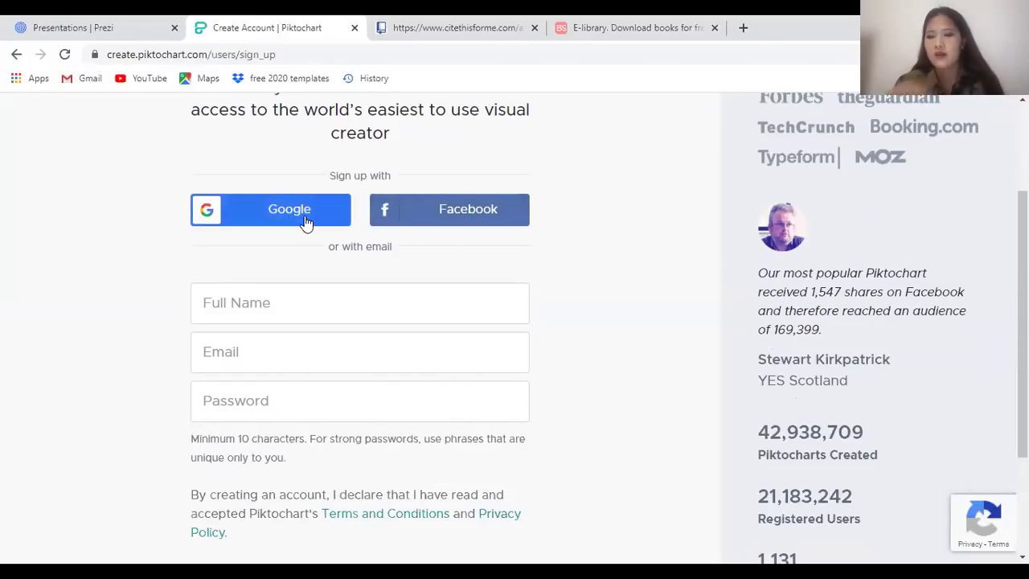
{"action": "scroll", "coordinate": [322, 254], "scroll_direction": "down", "scroll_amount": 1}
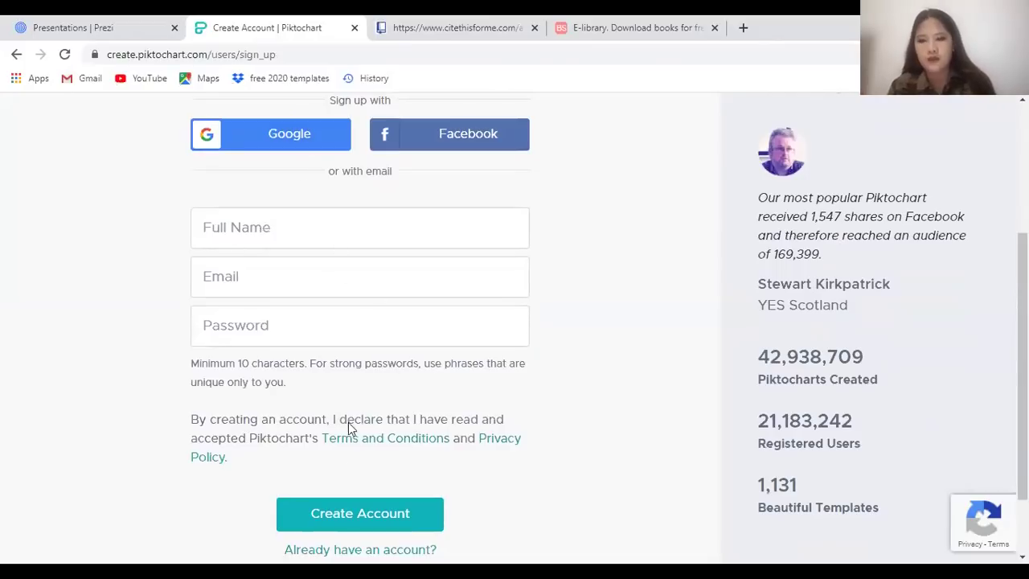
{"action": "scroll", "coordinate": [450, 370], "scroll_direction": "up", "scroll_amount": 3}
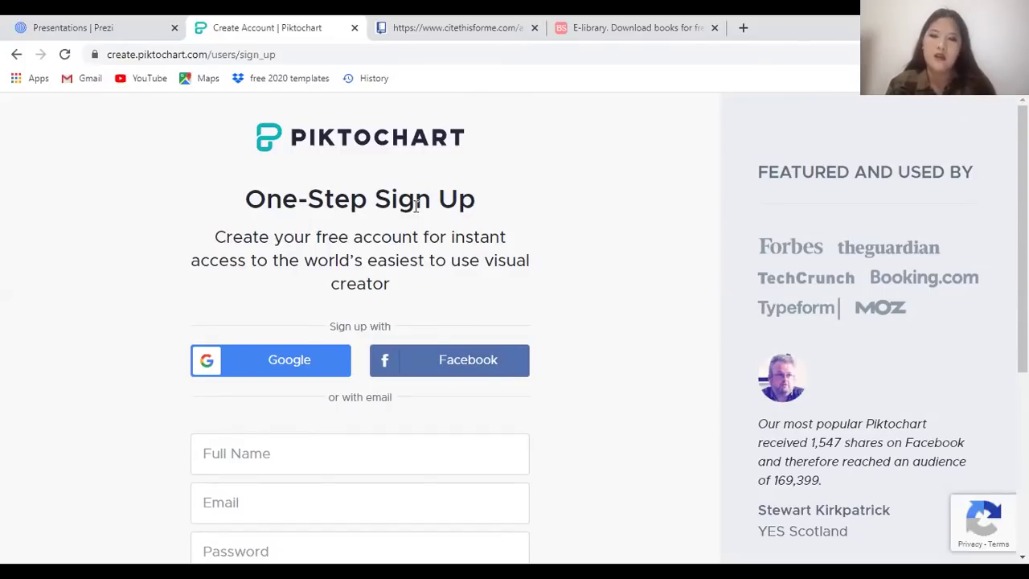
{"action": "left_click", "coordinate": [420, 366]}
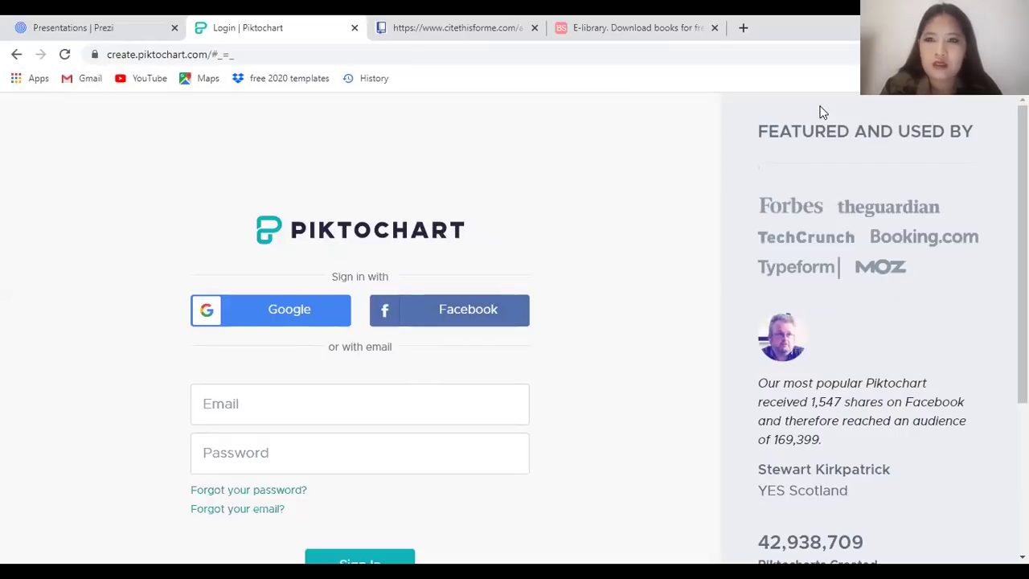
Sign in with Facebook and scroll through saved visuals like Animal Shelters and Brigada Eskwela
{"action": "left_click", "coordinate": [456, 313]}
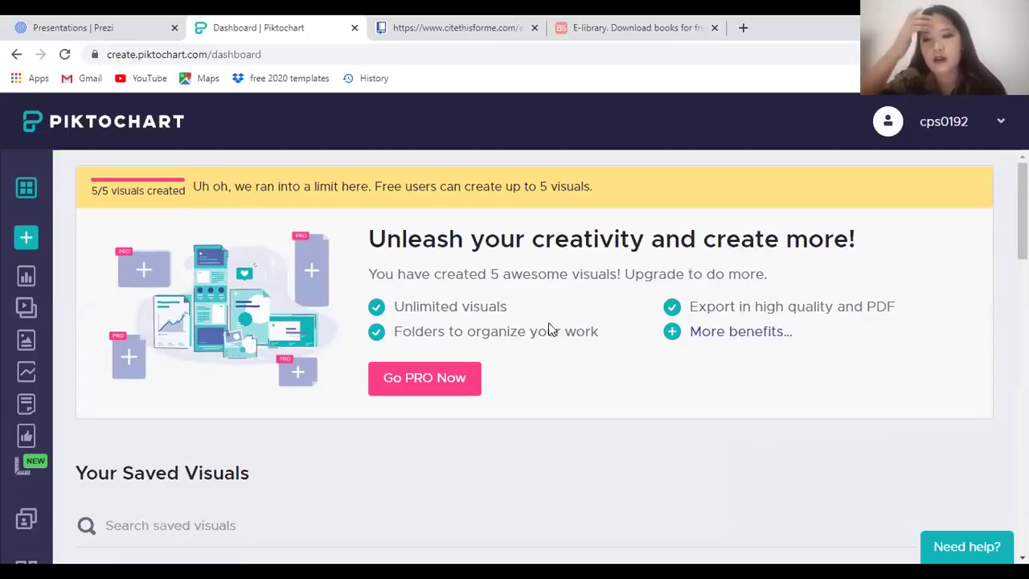
{"action": "scroll", "coordinate": [544, 335], "scroll_direction": "down", "scroll_amount": 5}
{"action": "mouse_move", "coordinate": [360, 373]}
{"action": "scroll", "coordinate": [481, 354], "scroll_direction": "down", "scroll_amount": 10}
{"action": "scroll", "coordinate": [484, 351], "scroll_direction": "up", "scroll_amount": 15}
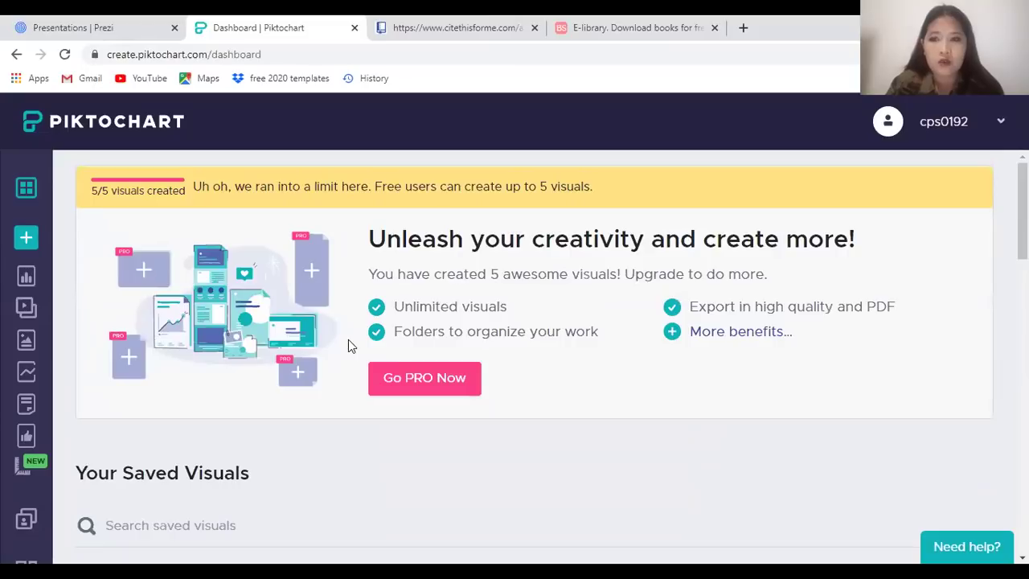
{"action": "scroll", "coordinate": [455, 346], "scroll_direction": "down", "scroll_amount": 5}
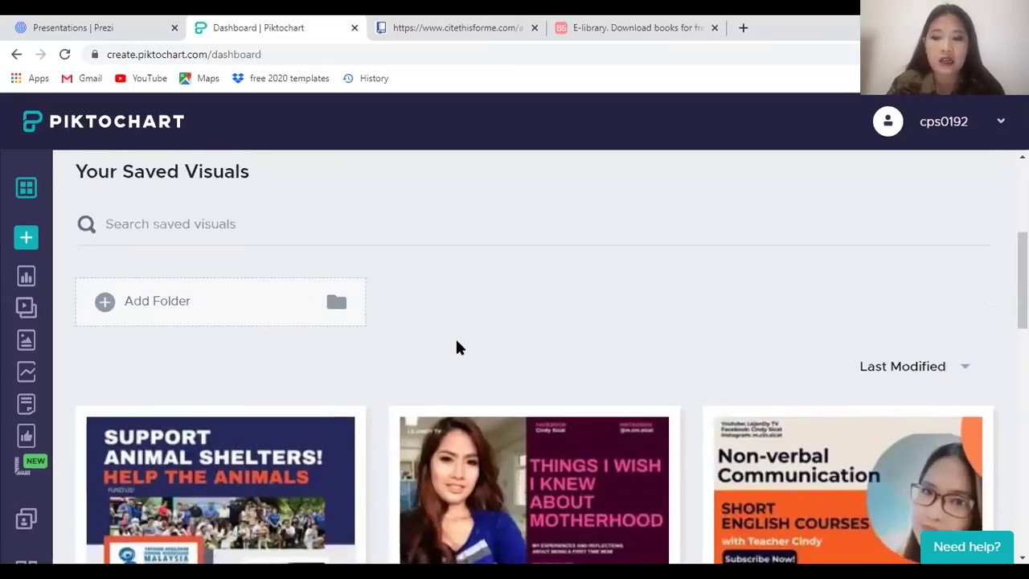
{"action": "scroll", "coordinate": [714, 418], "scroll_direction": "up", "scroll_amount": 2}
{"action": "scroll", "coordinate": [714, 418], "scroll_direction": "down", "scroll_amount": 7}
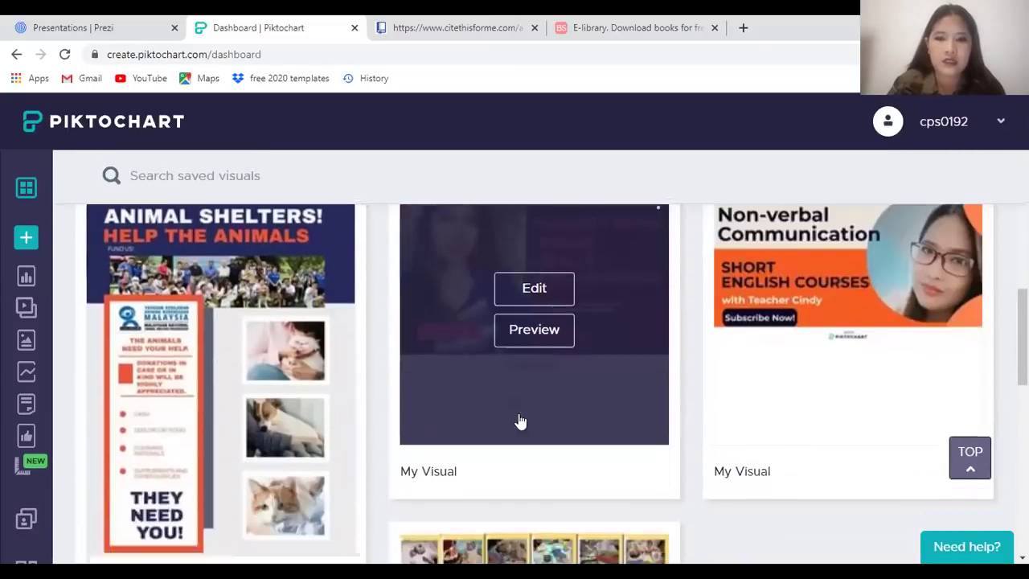
{"action": "scroll", "coordinate": [532, 435], "scroll_direction": "down", "scroll_amount": 3}
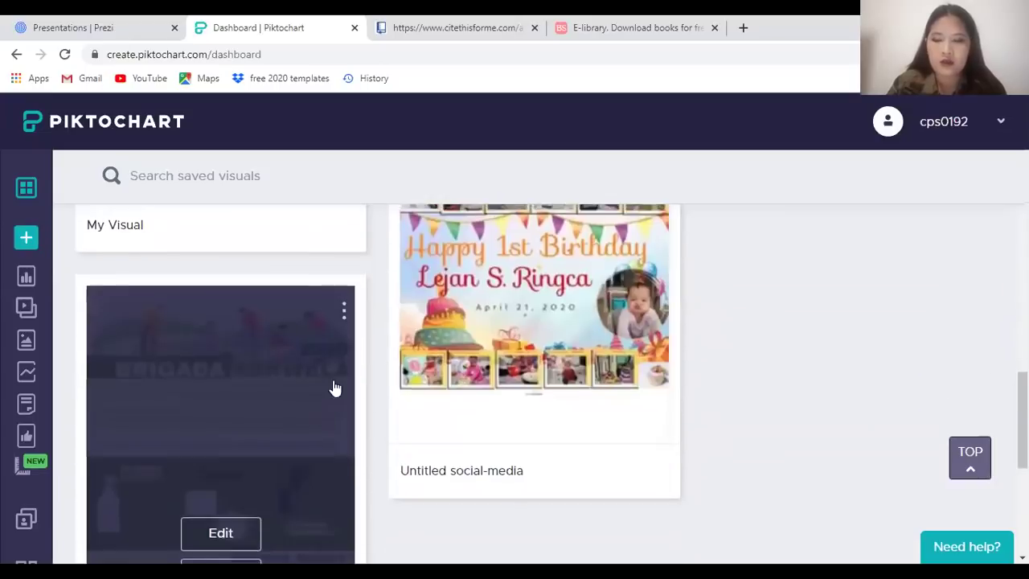
{"action": "scroll", "coordinate": [335, 386], "scroll_direction": "up", "scroll_amount": 5}
{"action": "scroll", "coordinate": [308, 424], "scroll_direction": "down", "scroll_amount": 6}
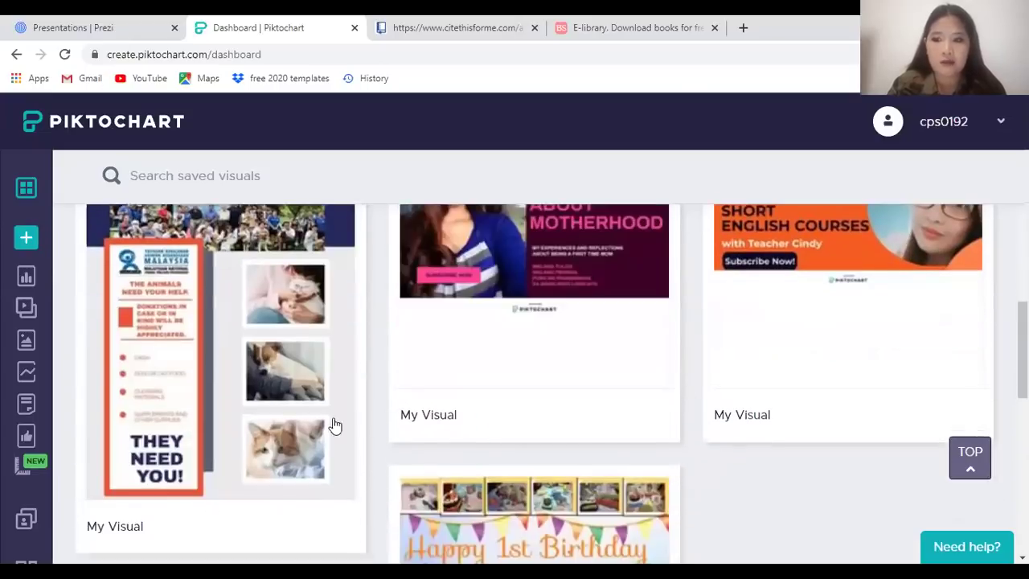
{"action": "scroll", "coordinate": [617, 332], "scroll_direction": "up", "scroll_amount": 2}
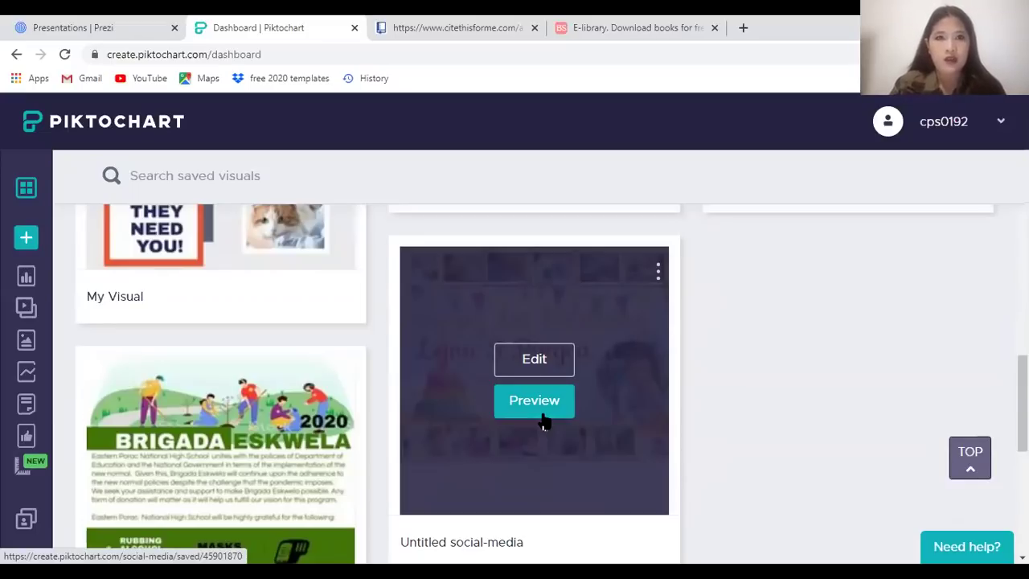
{"action": "scroll", "coordinate": [540, 420], "scroll_direction": "up", "scroll_amount": 1}
{"action": "scroll", "coordinate": [541, 414], "scroll_direction": "down", "scroll_amount": 1}
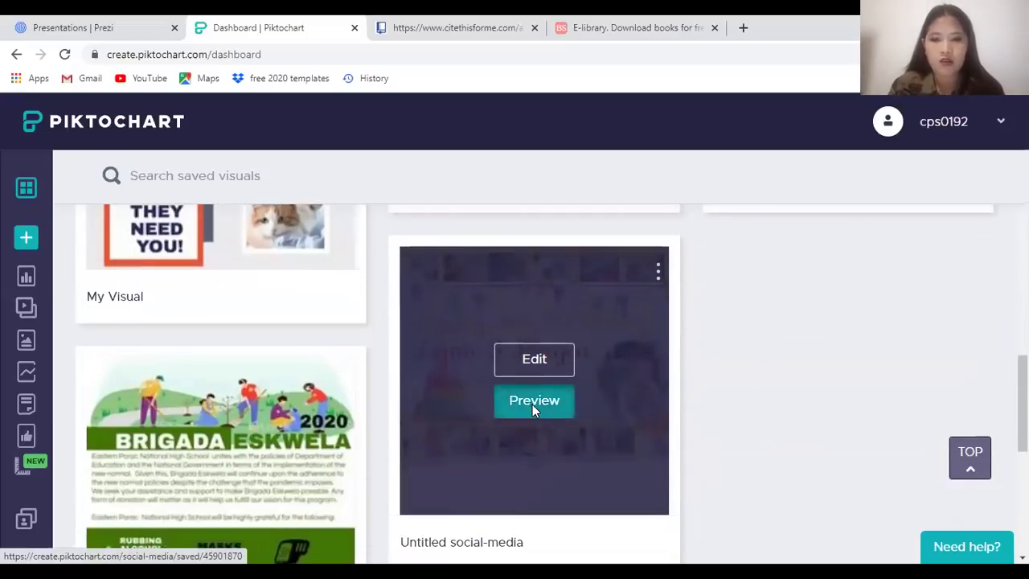
{"action": "left_click", "coordinate": [533, 402]}
{"action": "scroll", "coordinate": [543, 321], "scroll_direction": "down", "scroll_amount": 3}
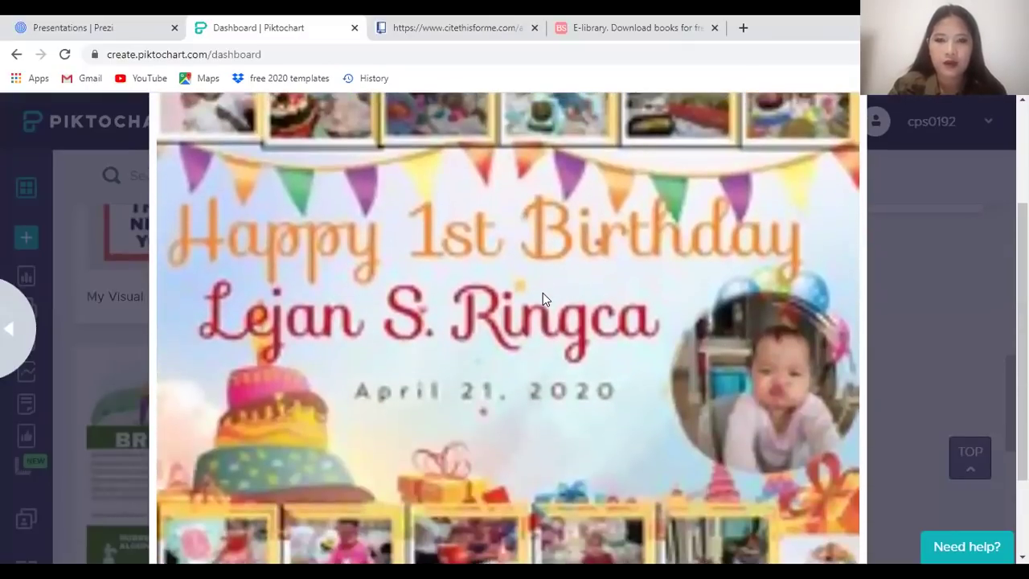
{"action": "scroll", "coordinate": [543, 292], "scroll_direction": "up", "scroll_amount": 1}
{"action": "key", "text": "ctrl+minus"}
{"action": "scroll", "coordinate": [546, 301], "scroll_direction": "up", "scroll_amount": 1}
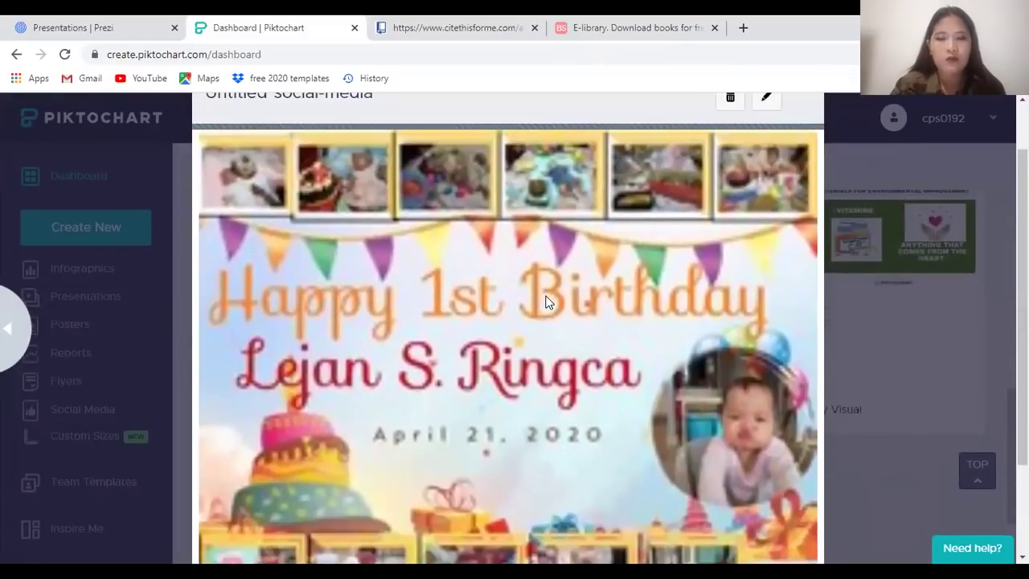
{"action": "scroll", "coordinate": [546, 302], "scroll_direction": "down", "scroll_amount": 1}
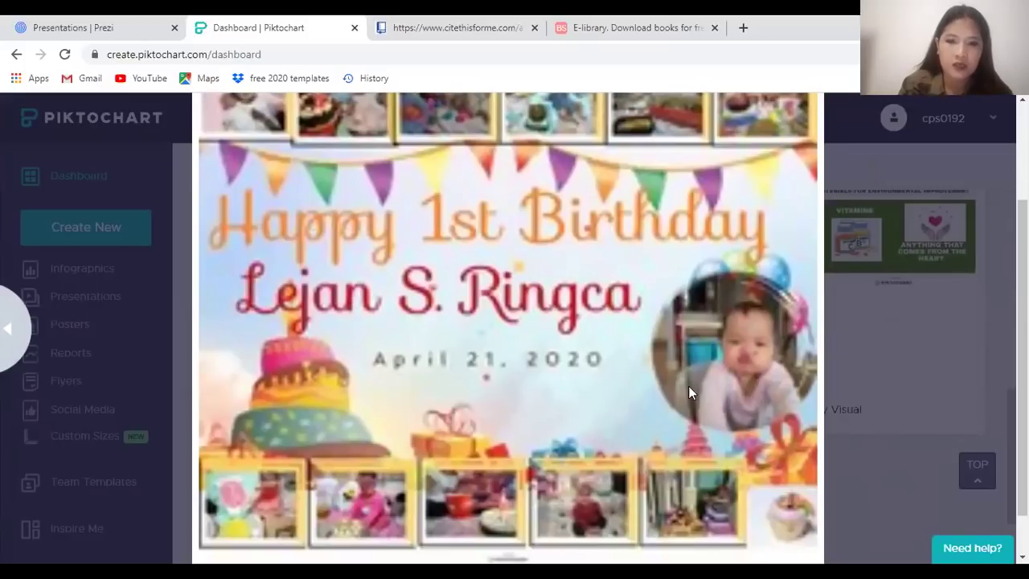
{"action": "key", "text": "ctrl+minus"}
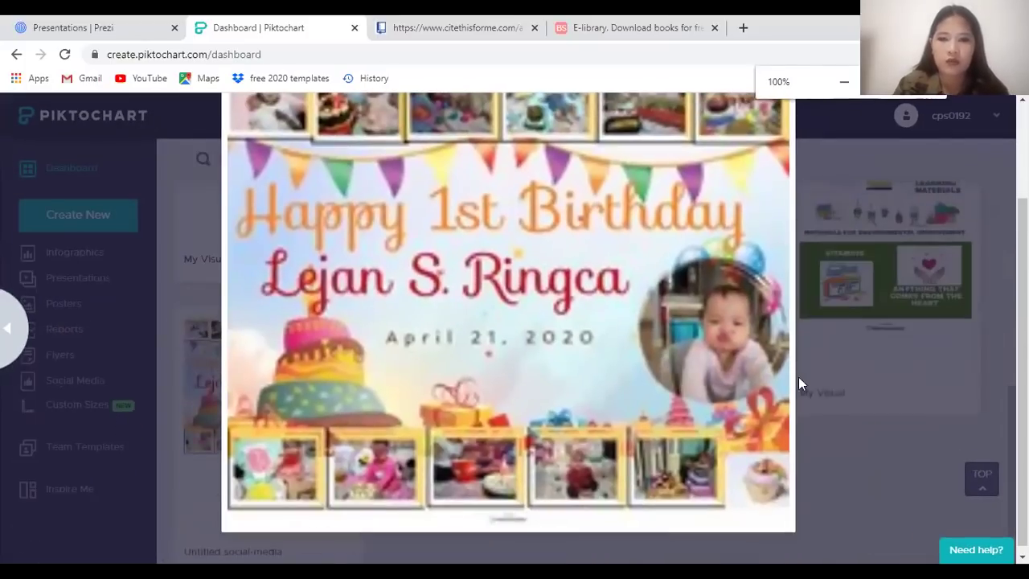
{"action": "left_click", "coordinate": [910, 443]}
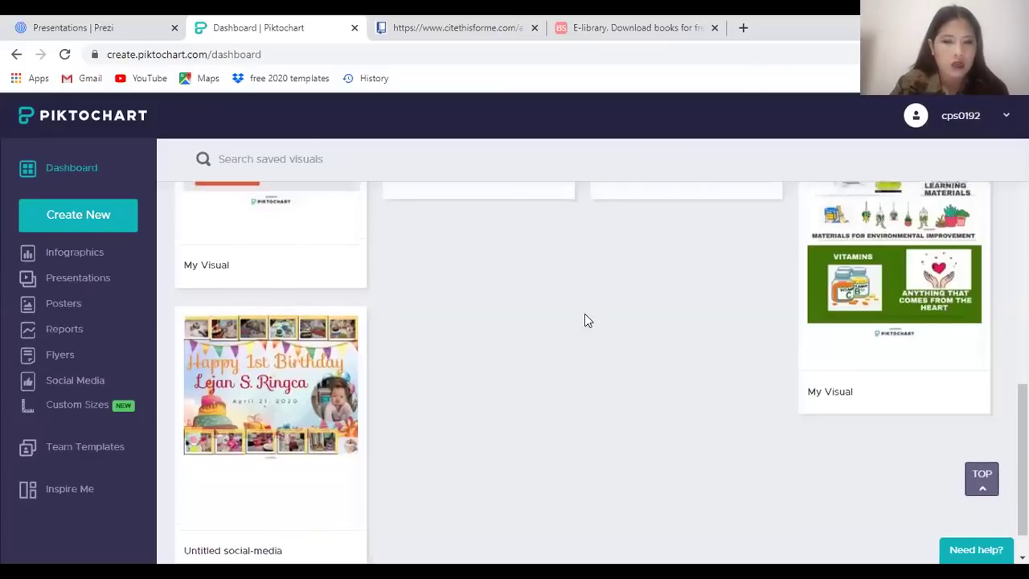
{"action": "scroll", "coordinate": [585, 320], "scroll_direction": "up", "scroll_amount": 5}
{"action": "mouse_move", "coordinate": [868, 426]}
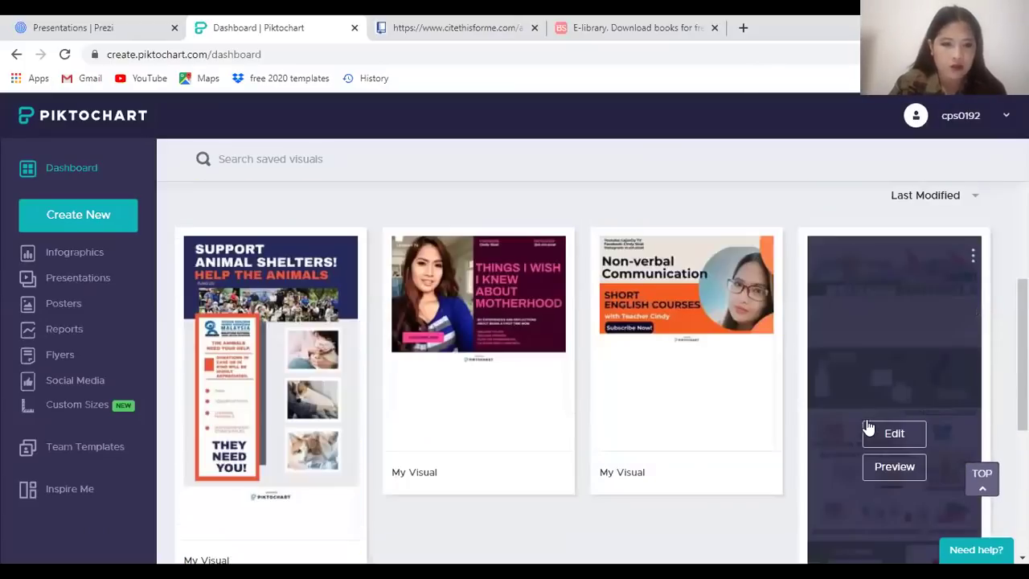
{"action": "left_click", "coordinate": [894, 468]}
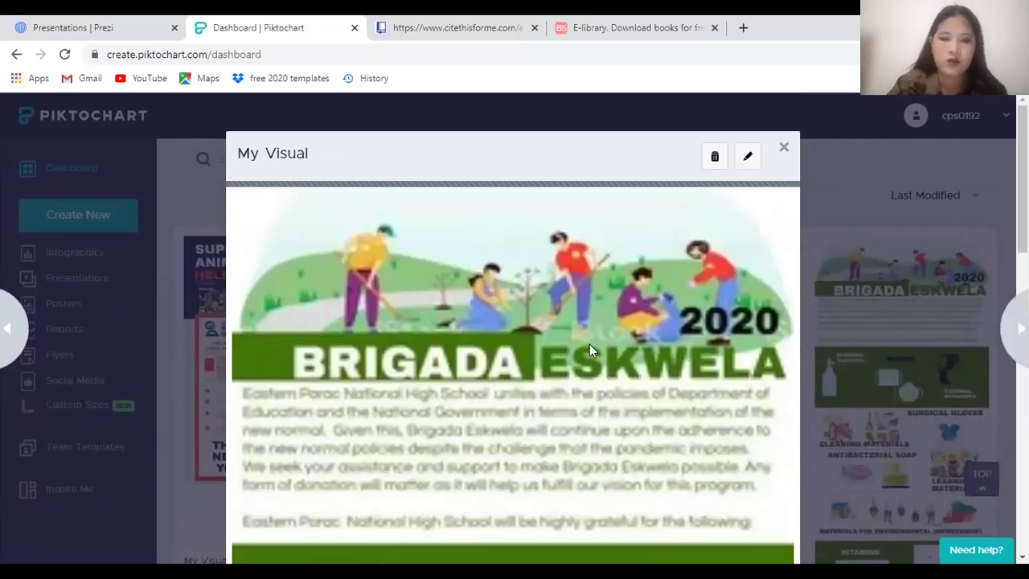
{"action": "key", "text": "ctrl+minus"}
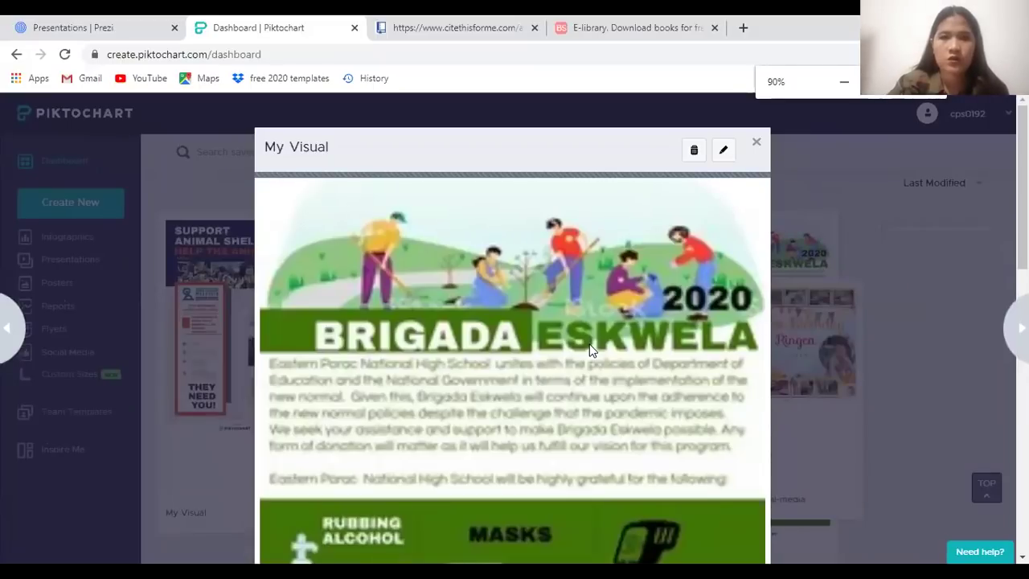
{"action": "scroll", "coordinate": [940, 434], "scroll_direction": "down", "scroll_amount": 10}
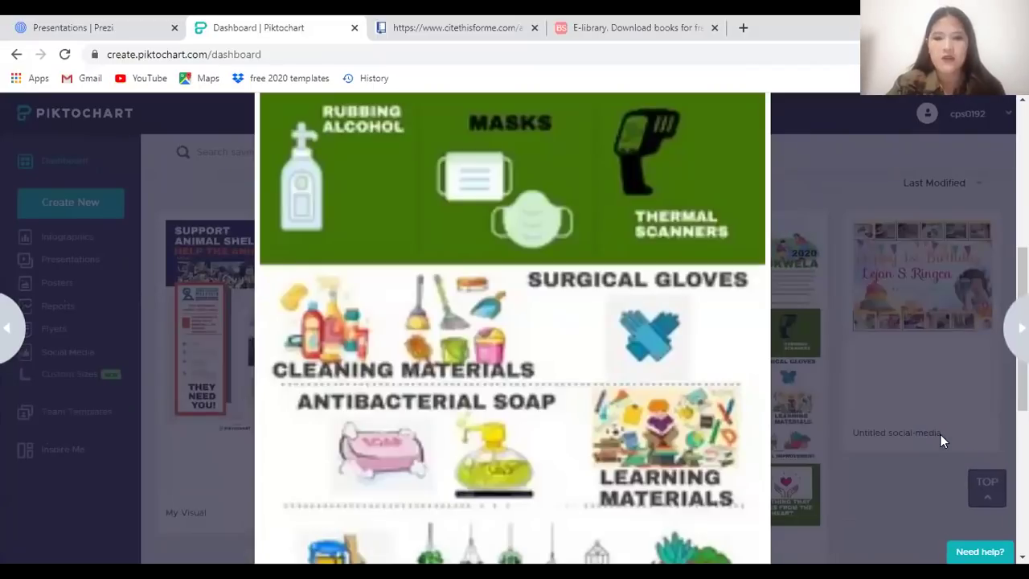
{"action": "scroll", "coordinate": [579, 397], "scroll_direction": "up", "scroll_amount": 10}
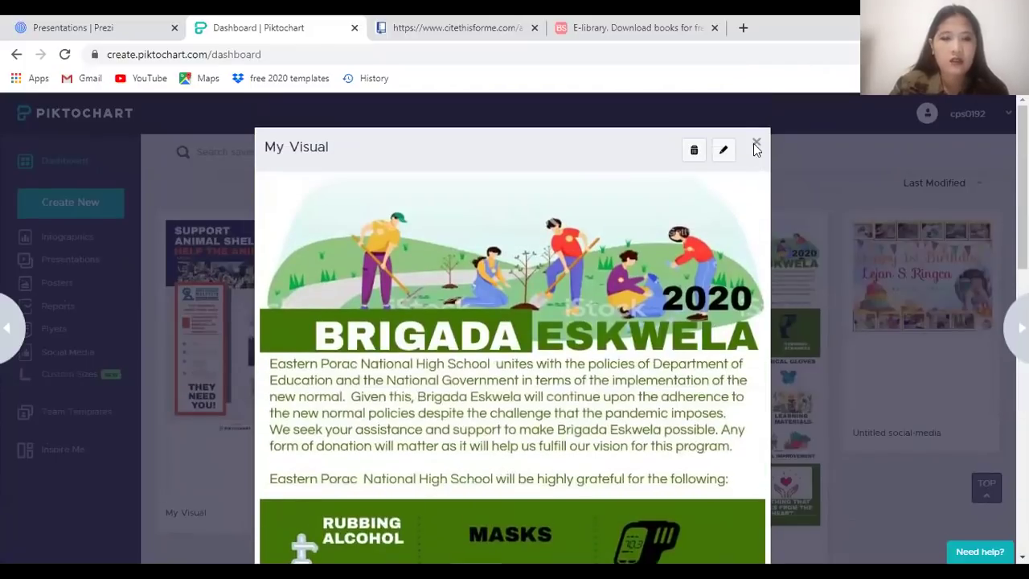
{"action": "left_click", "coordinate": [755, 146]}
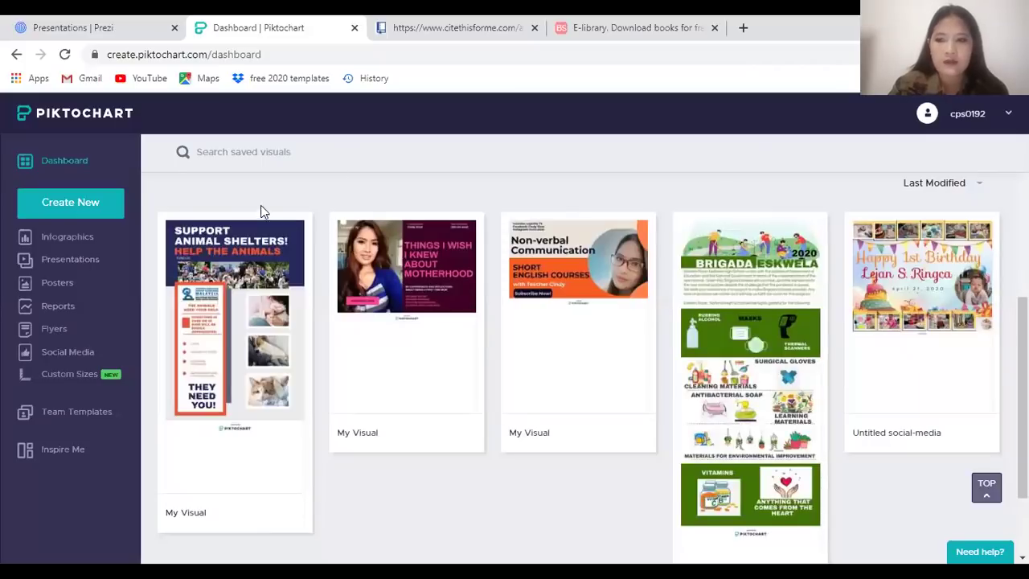
{"action": "mouse_move", "coordinate": [599, 346]}
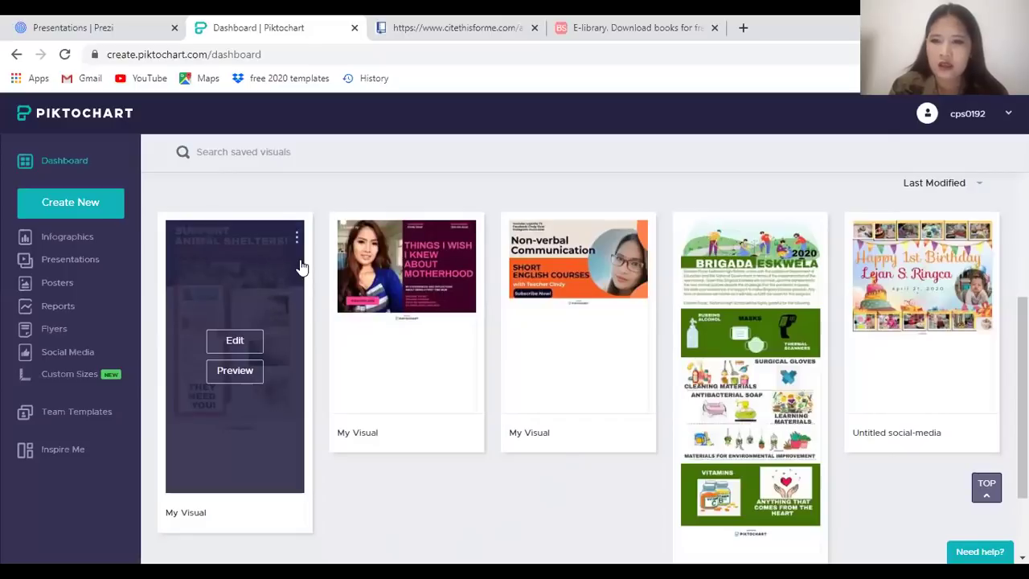
Delete the Support Animal Shelters visual, bringing the counter down to 4/5 visuals
{"action": "left_click", "coordinate": [296, 240]}
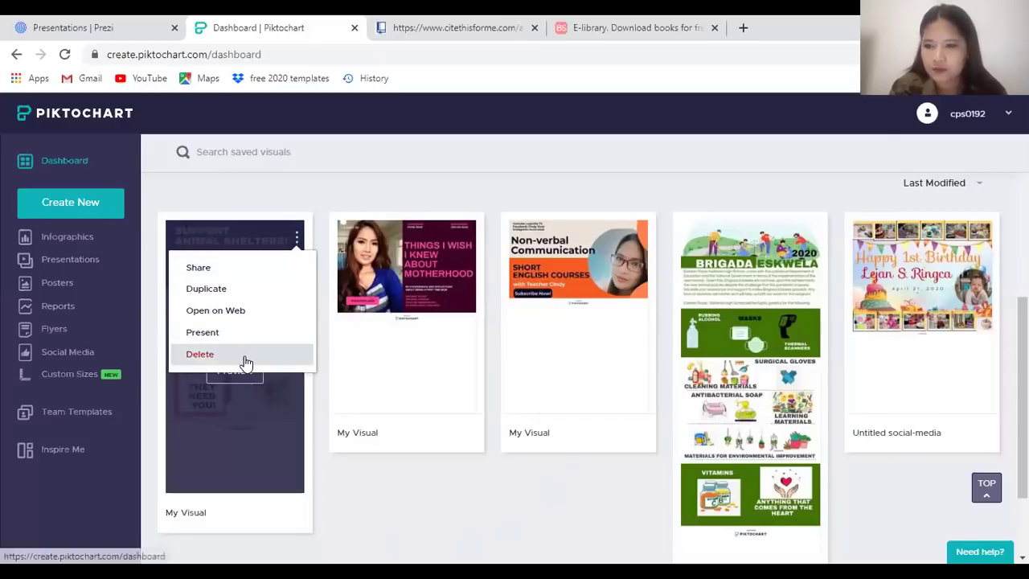
{"action": "left_click", "coordinate": [244, 360]}
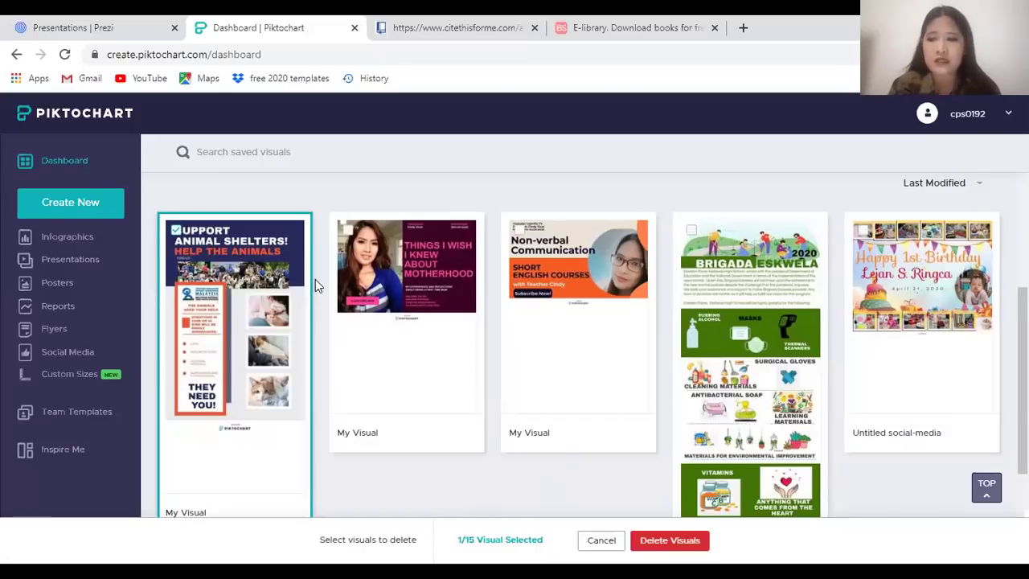
{"action": "scroll", "coordinate": [453, 439], "scroll_direction": "down", "scroll_amount": 2}
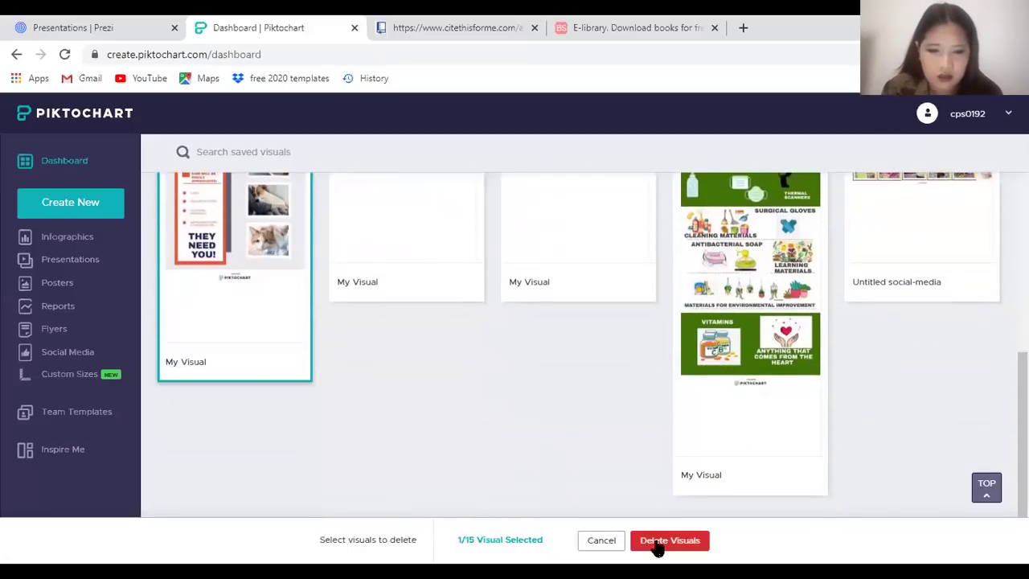
{"action": "left_click", "coordinate": [659, 540]}
{"action": "left_click", "coordinate": [651, 260]}
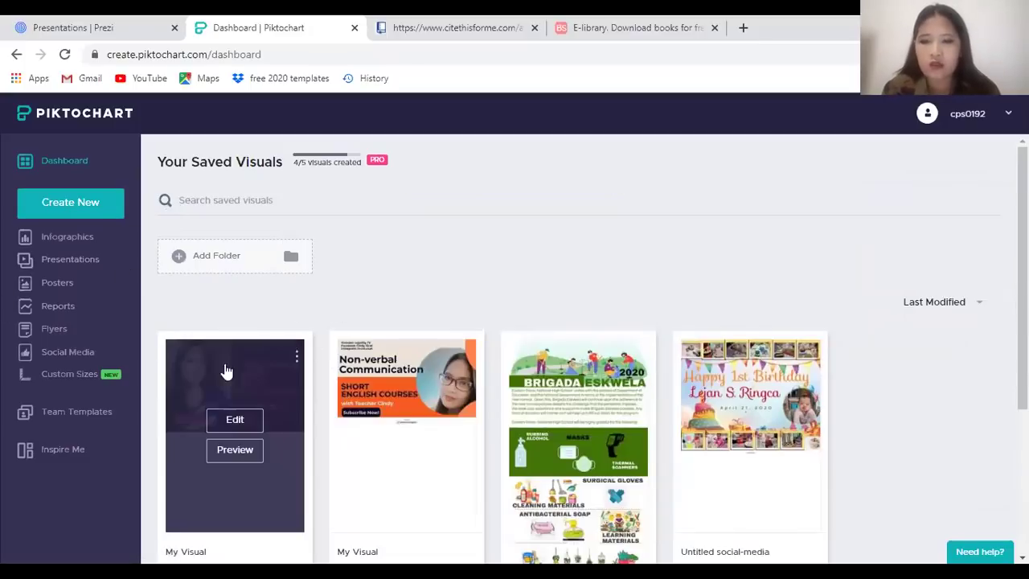
{"action": "mouse_move", "coordinate": [453, 374]}
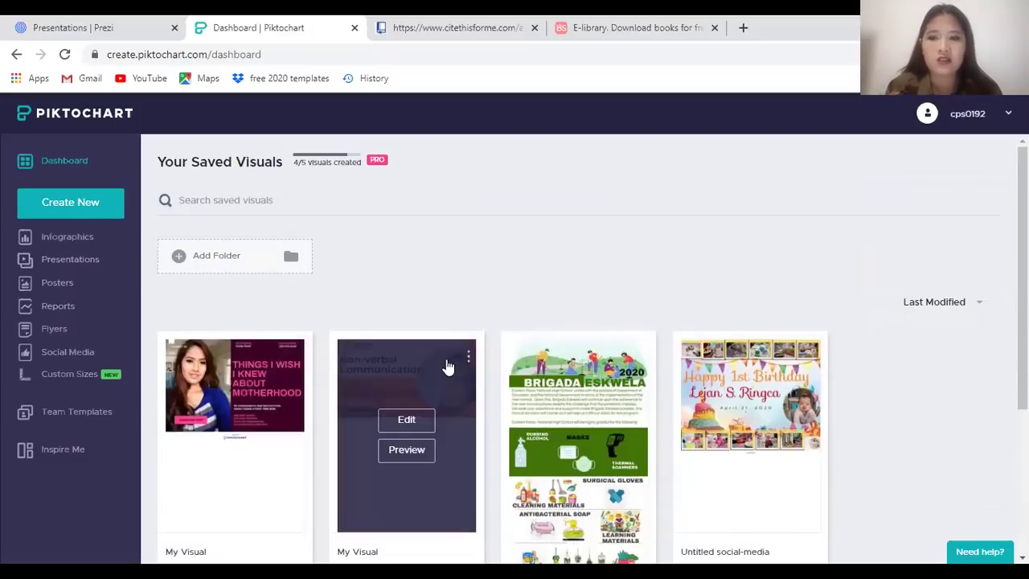
{"action": "mouse_move", "coordinate": [269, 371]}
{"action": "mouse_move", "coordinate": [372, 366]}
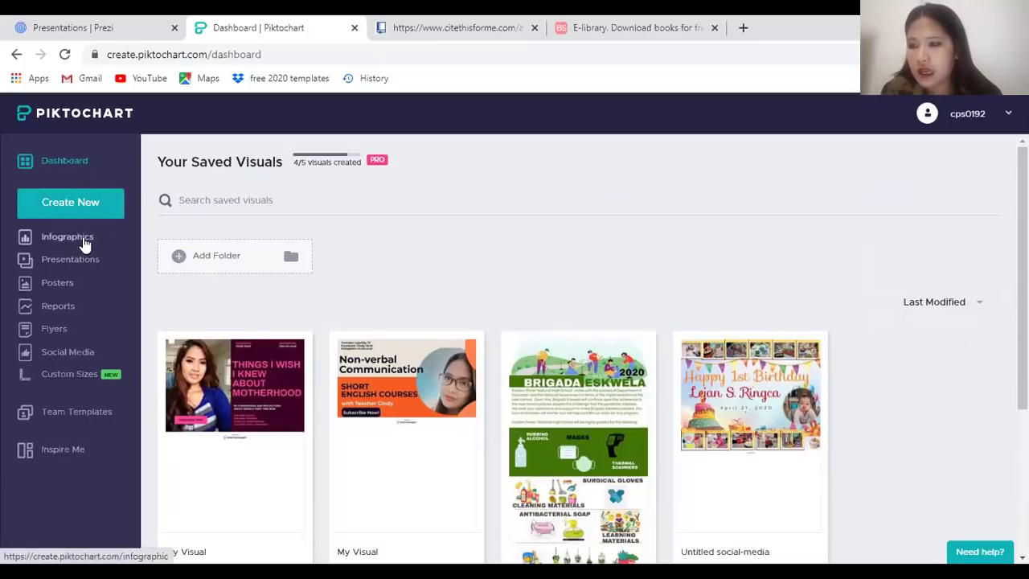
Browse the Infographics, Presentations and Posters templates, ending on the Social Media gallery
{"action": "left_click", "coordinate": [67, 238]}
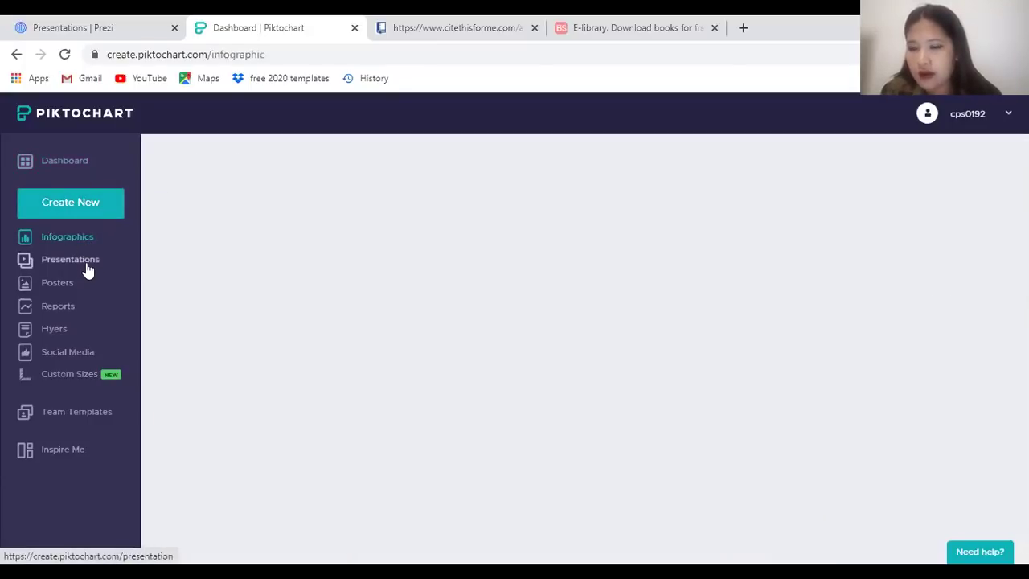
{"action": "left_click", "coordinate": [87, 267]}
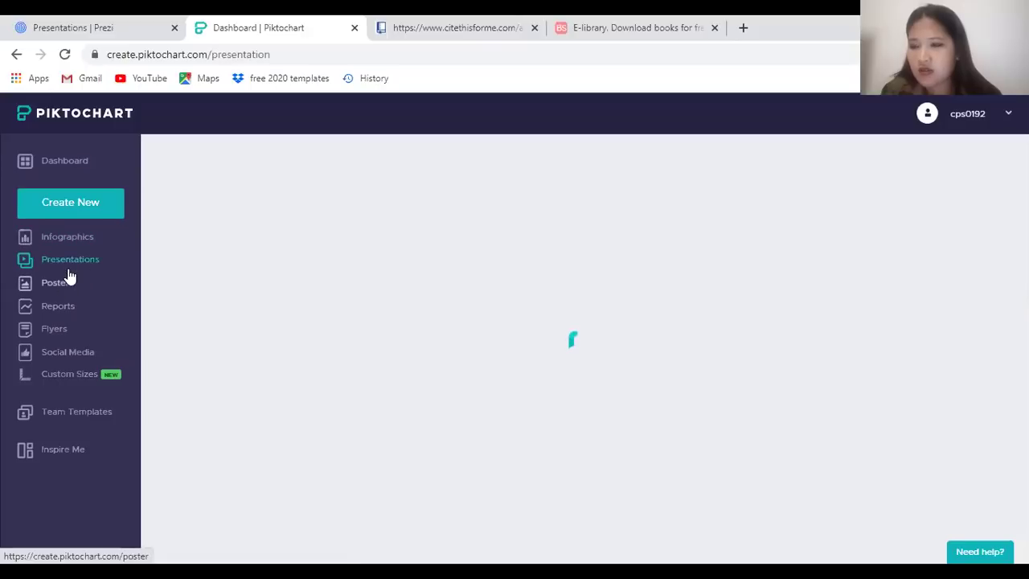
{"action": "left_click", "coordinate": [59, 290]}
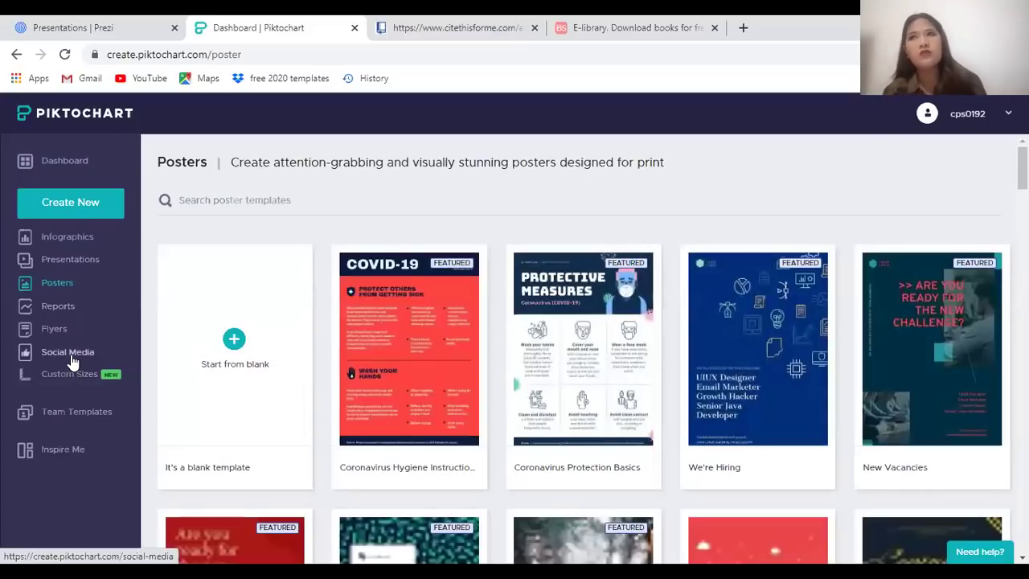
{"action": "left_click", "coordinate": [72, 358]}
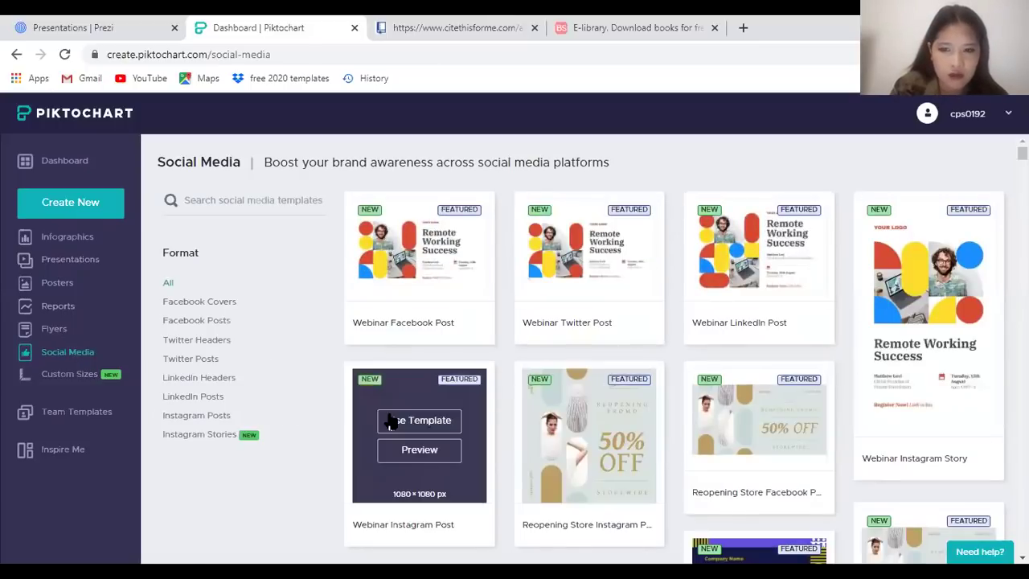
Scroll the Social Media templates and start a design from the Travel Girl Speech Bubble story
{"action": "scroll", "coordinate": [640, 259], "scroll_direction": "down", "scroll_amount": 4}
{"action": "scroll", "coordinate": [572, 449], "scroll_direction": "down", "scroll_amount": 7}
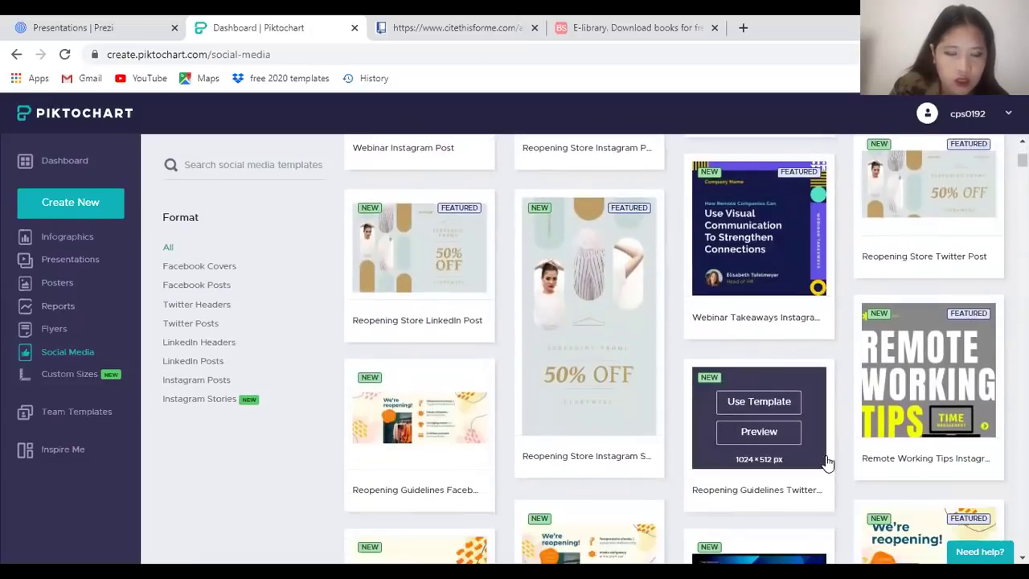
{"action": "scroll", "coordinate": [919, 347], "scroll_direction": "down", "scroll_amount": 2}
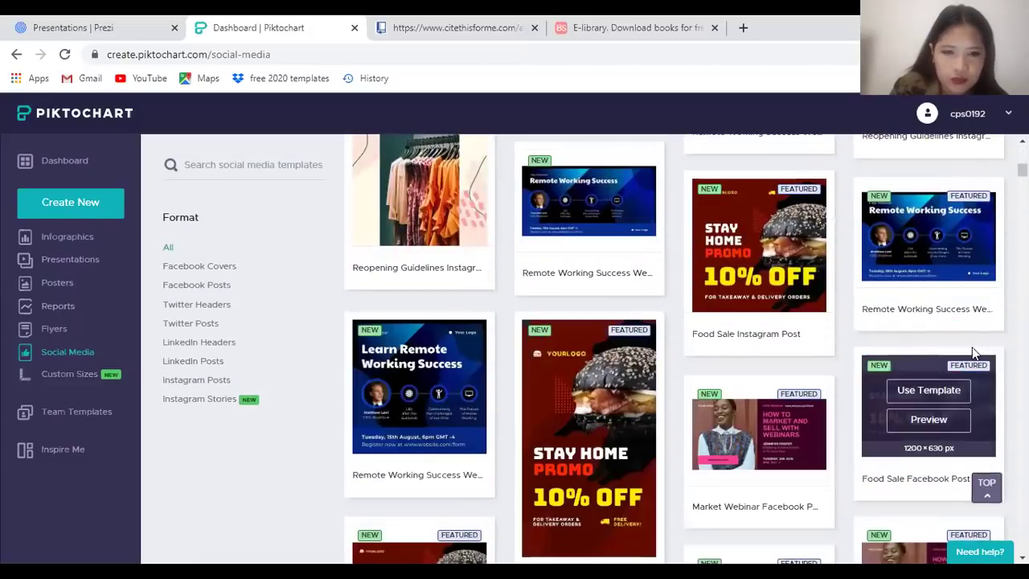
{"action": "scroll", "coordinate": [756, 427], "scroll_direction": "down", "scroll_amount": 2}
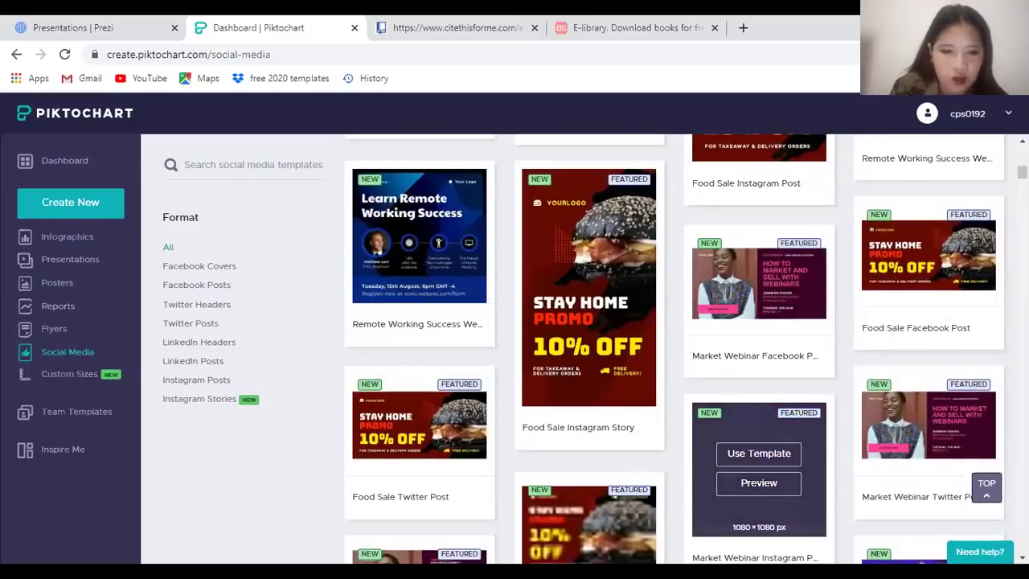
{"action": "scroll", "coordinate": [673, 433], "scroll_direction": "down", "scroll_amount": 6}
{"action": "scroll", "coordinate": [674, 427], "scroll_direction": "down", "scroll_amount": 5}
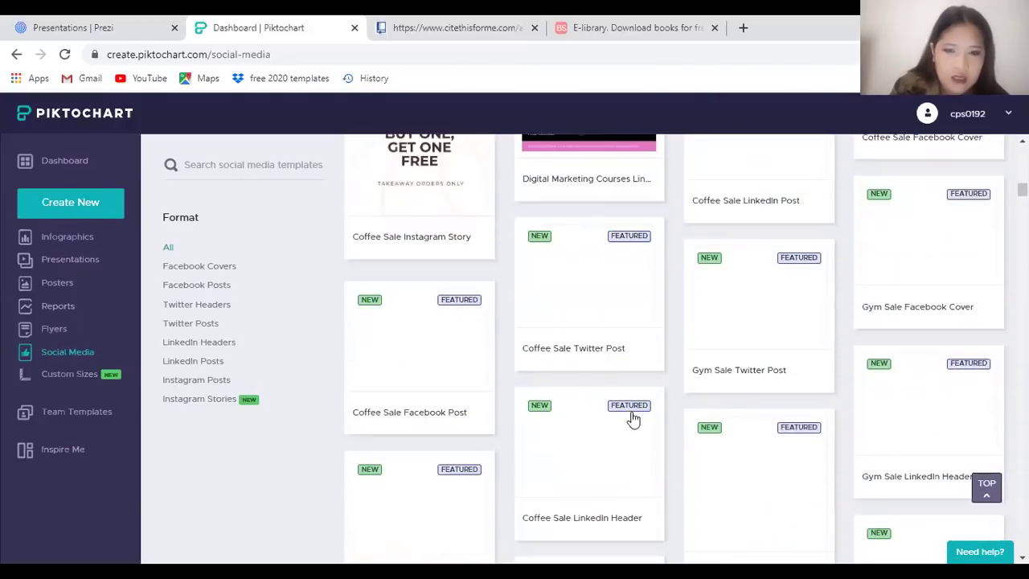
{"action": "scroll", "coordinate": [805, 360], "scroll_direction": "down", "scroll_amount": 5}
{"action": "scroll", "coordinate": [805, 360], "scroll_direction": "up", "scroll_amount": 3}
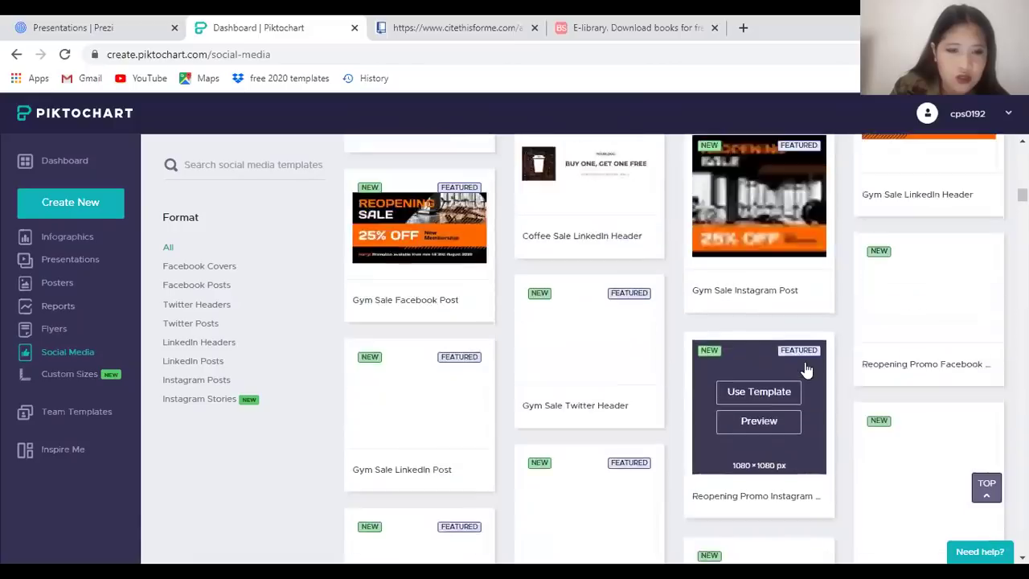
{"action": "scroll", "coordinate": [672, 374], "scroll_direction": "down", "scroll_amount": 5}
{"action": "scroll", "coordinate": [670, 374], "scroll_direction": "down", "scroll_amount": 5}
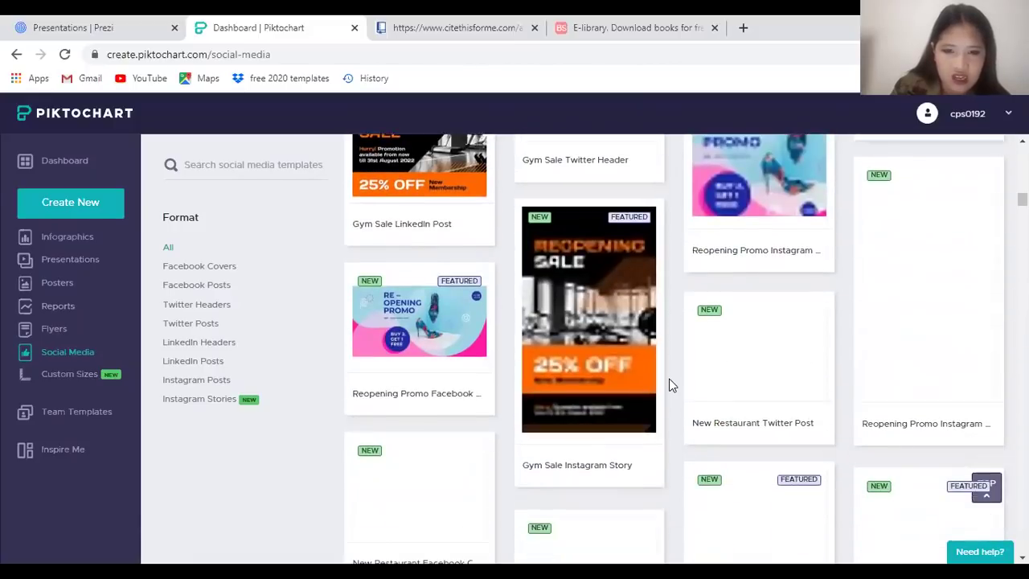
{"action": "scroll", "coordinate": [671, 386], "scroll_direction": "up", "scroll_amount": 3}
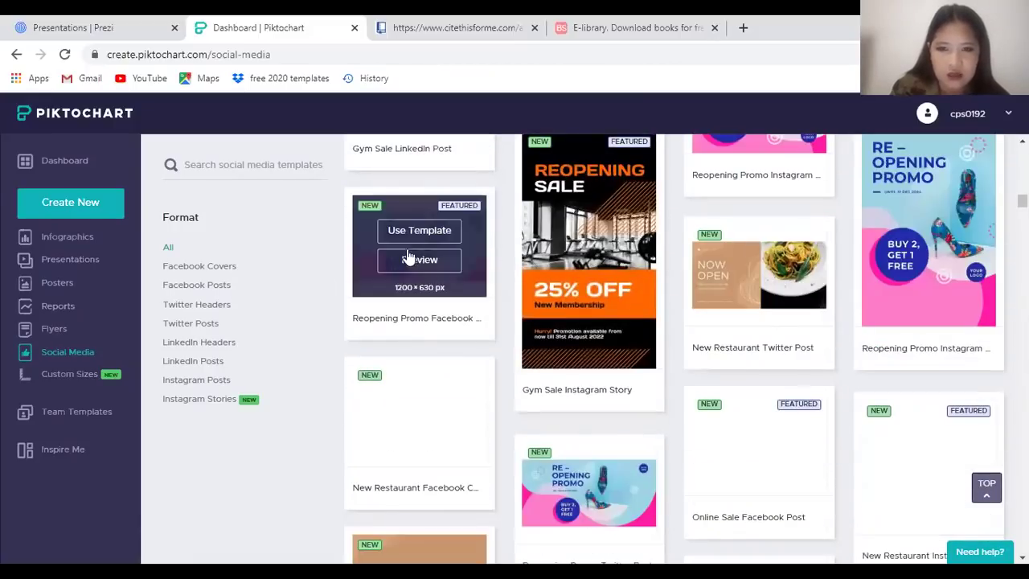
{"action": "scroll", "coordinate": [681, 443], "scroll_direction": "down", "scroll_amount": 3}
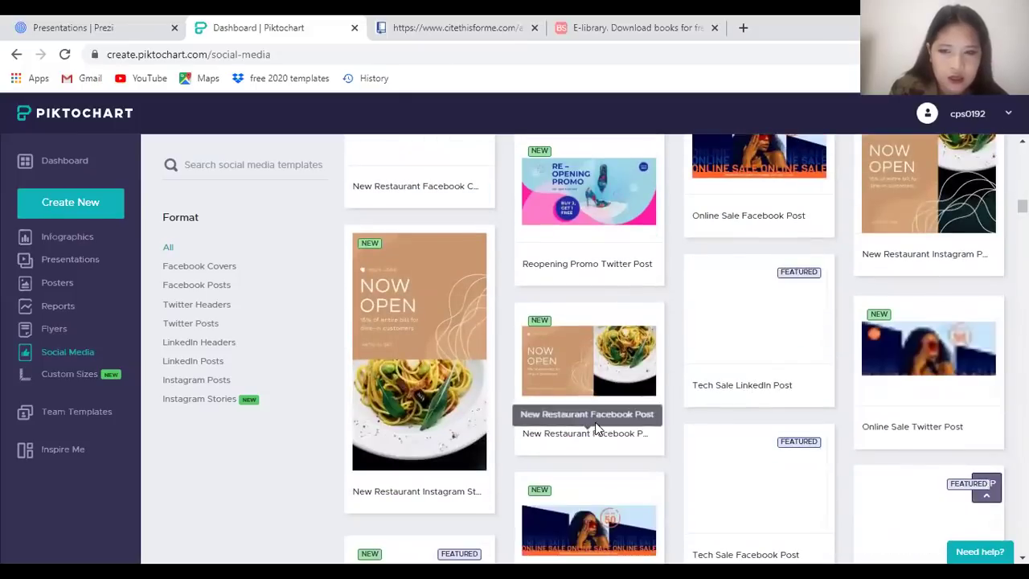
{"action": "scroll", "coordinate": [754, 472], "scroll_direction": "down", "scroll_amount": 5}
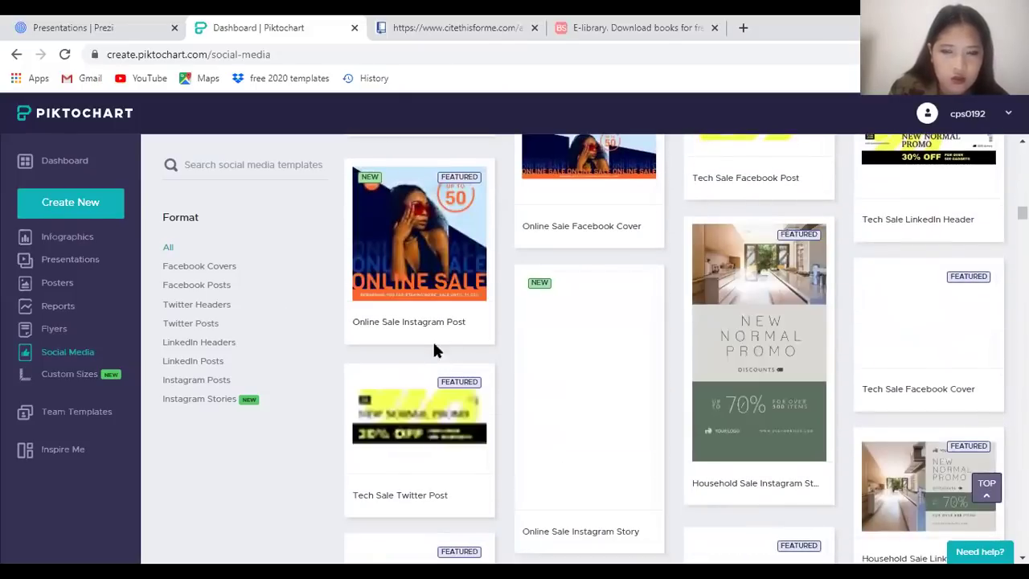
{"action": "scroll", "coordinate": [570, 356], "scroll_direction": "down", "scroll_amount": 5}
{"action": "scroll", "coordinate": [643, 384], "scroll_direction": "down", "scroll_amount": 1}
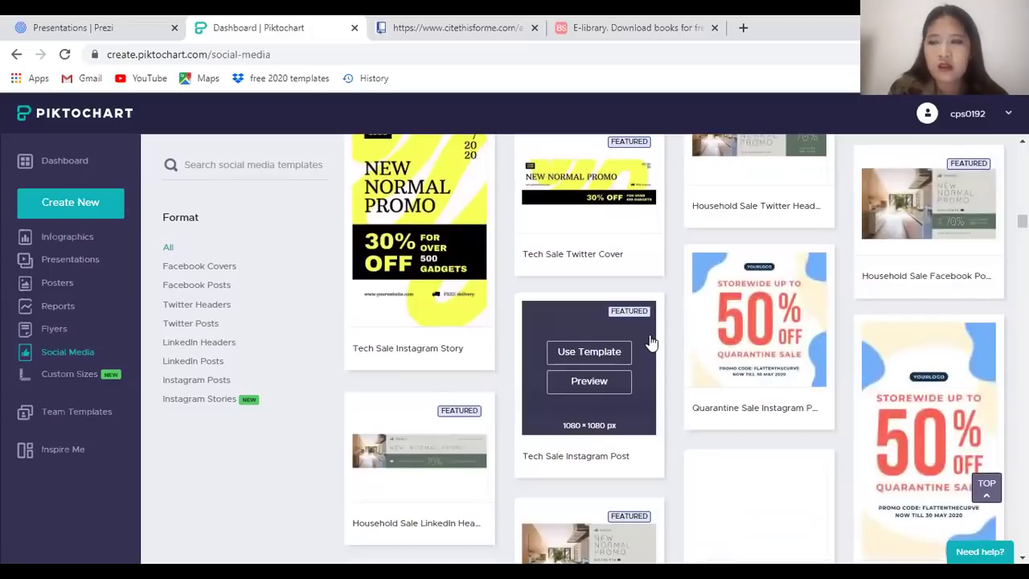
{"action": "scroll", "coordinate": [652, 342], "scroll_direction": "down", "scroll_amount": 5}
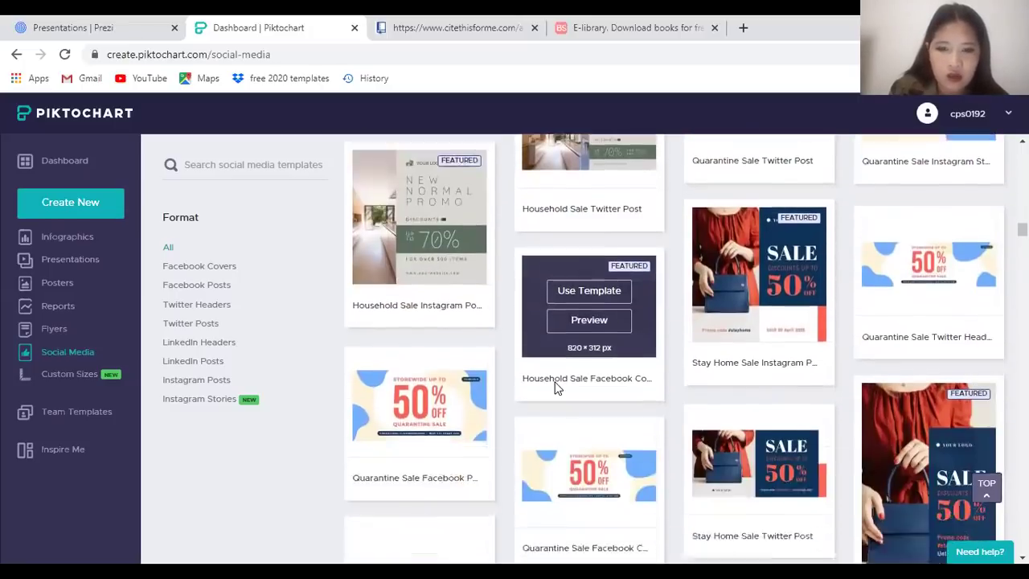
{"action": "scroll", "coordinate": [673, 356], "scroll_direction": "down", "scroll_amount": 5}
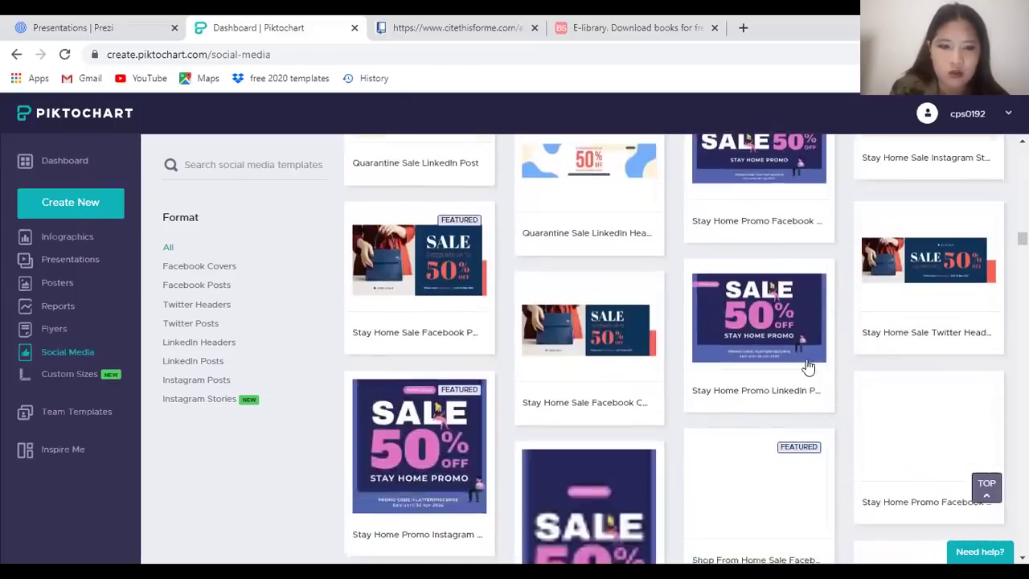
{"action": "scroll", "coordinate": [808, 366], "scroll_direction": "down", "scroll_amount": 5}
{"action": "scroll", "coordinate": [408, 174], "scroll_direction": "down", "scroll_amount": 5}
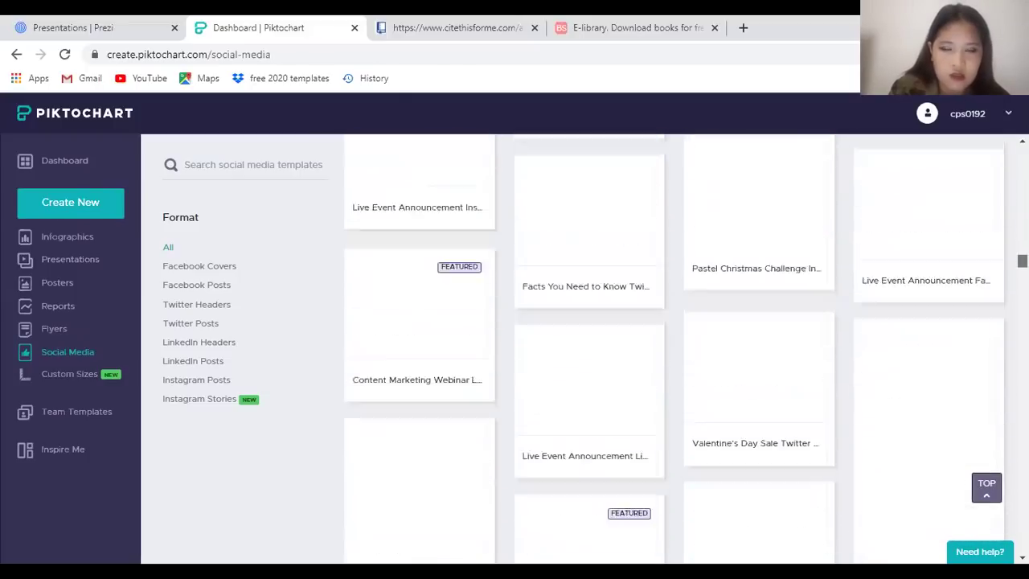
{"action": "scroll", "coordinate": [829, 389], "scroll_direction": "down", "scroll_amount": 5}
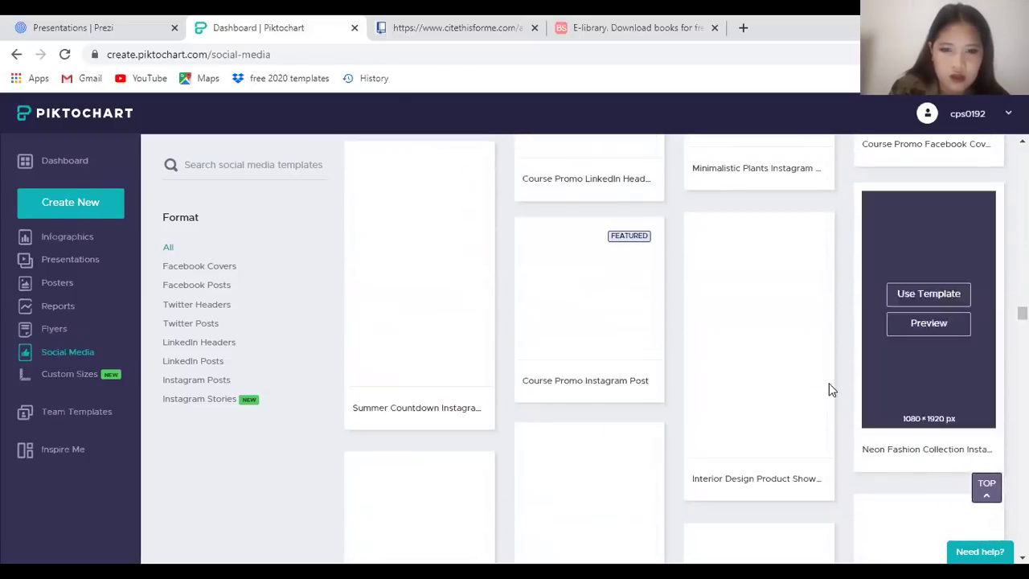
{"action": "scroll", "coordinate": [919, 409], "scroll_direction": "down", "scroll_amount": 10}
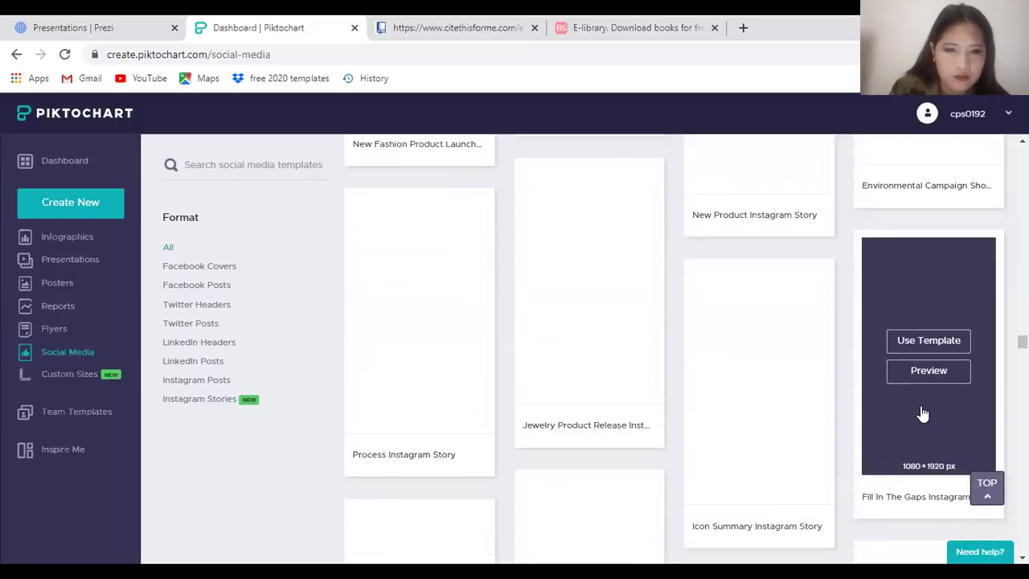
{"action": "scroll", "coordinate": [654, 409], "scroll_direction": "up", "scroll_amount": 7}
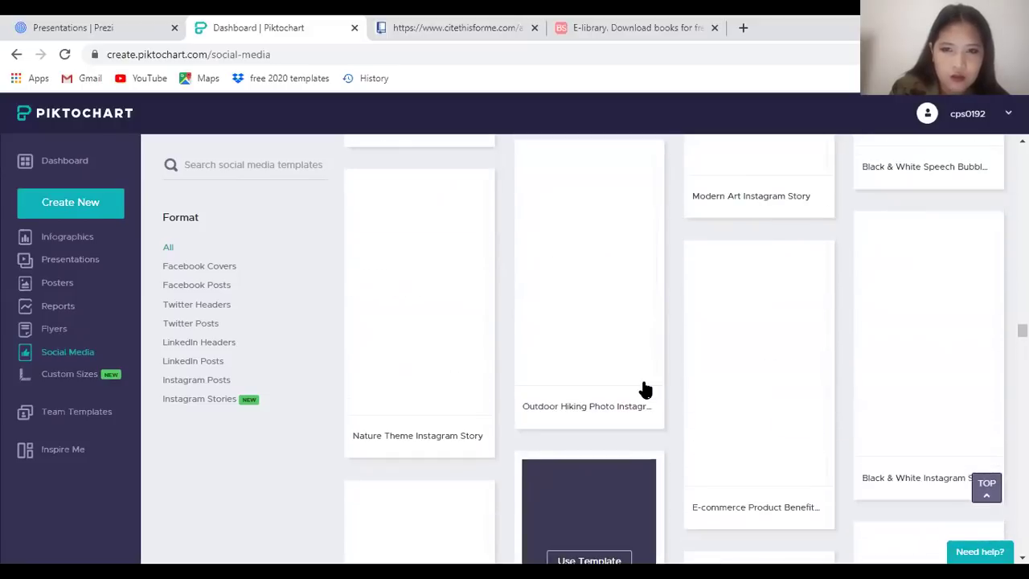
{"action": "scroll", "coordinate": [595, 398], "scroll_direction": "down", "scroll_amount": 1}
{"action": "scroll", "coordinate": [383, 317], "scroll_direction": "up", "scroll_amount": 3}
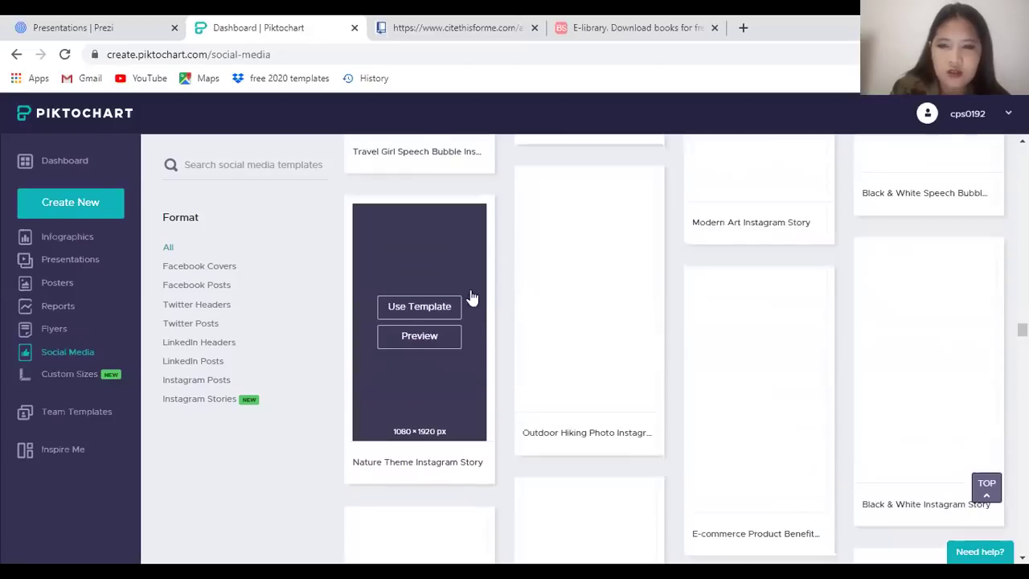
{"action": "scroll", "coordinate": [440, 225], "scroll_direction": "up", "scroll_amount": 2}
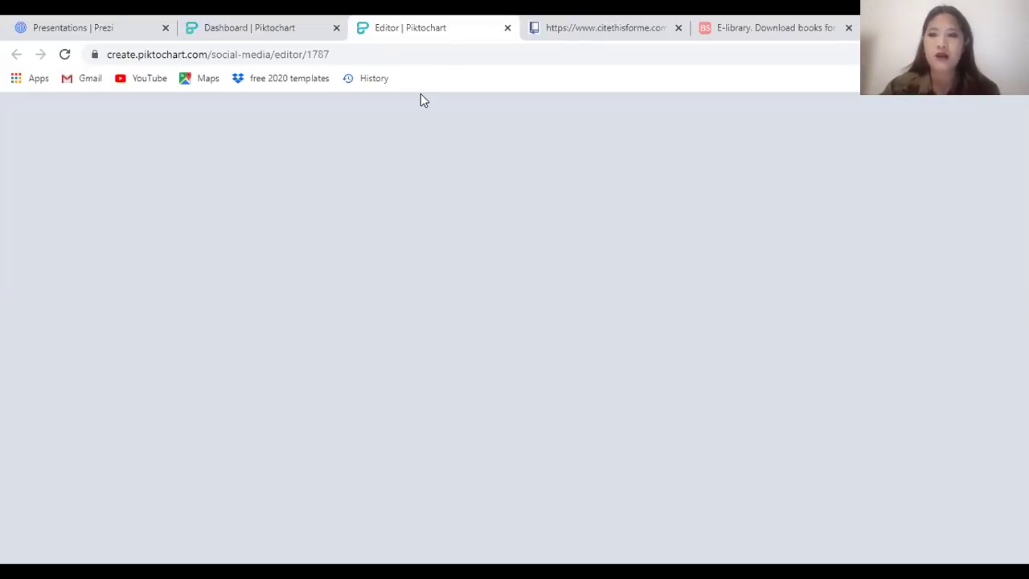
Switch between the Dashboard and Editor tabs until 'THE MOUNTAIN view' template finishes loading
{"action": "left_click", "coordinate": [260, 24]}
{"action": "left_click", "coordinate": [408, 28]}
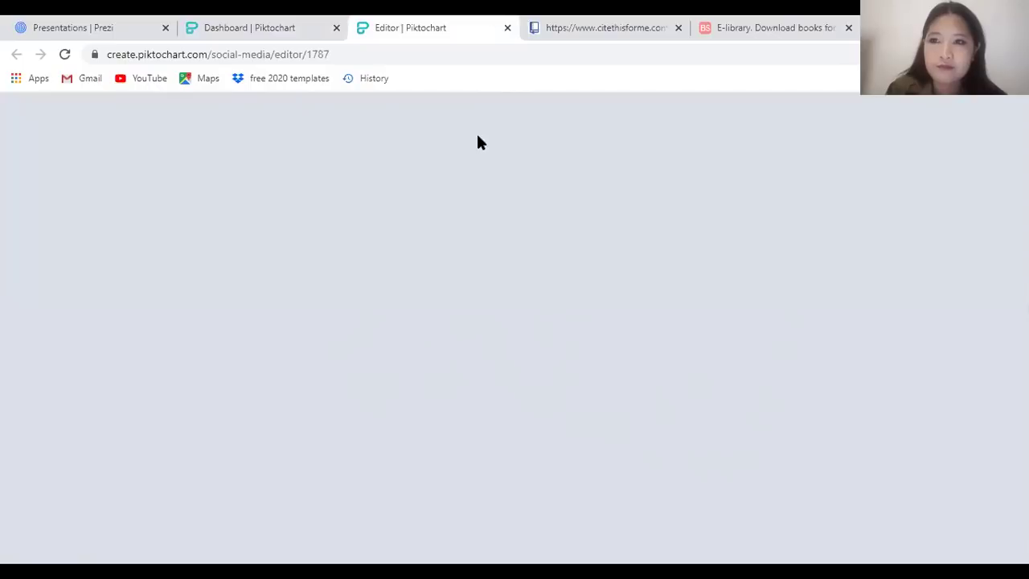
{"action": "left_click", "coordinate": [241, 26]}
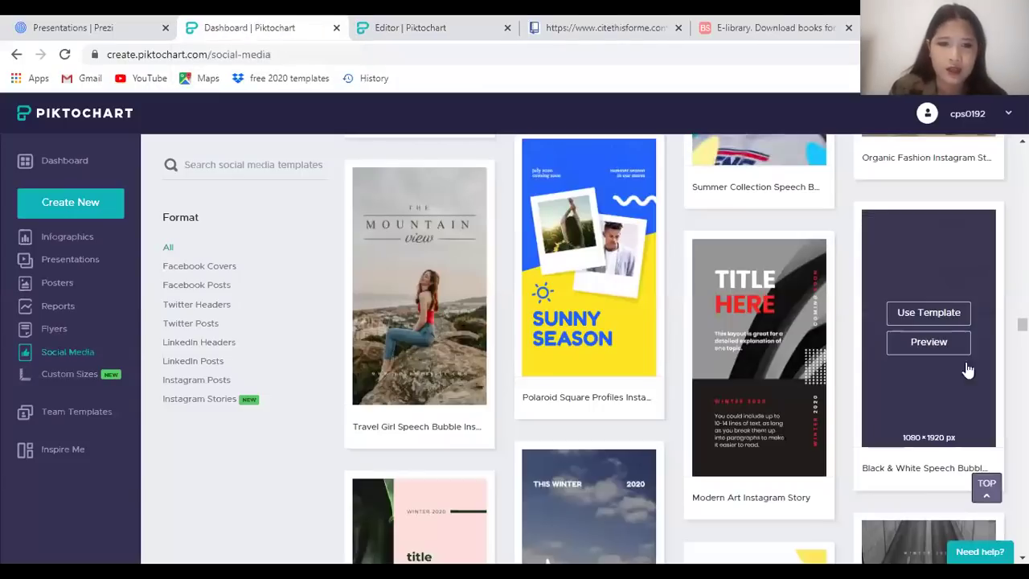
{"action": "scroll", "coordinate": [482, 322], "scroll_direction": "down", "scroll_amount": 3}
{"action": "scroll", "coordinate": [607, 361], "scroll_direction": "up", "scroll_amount": 3}
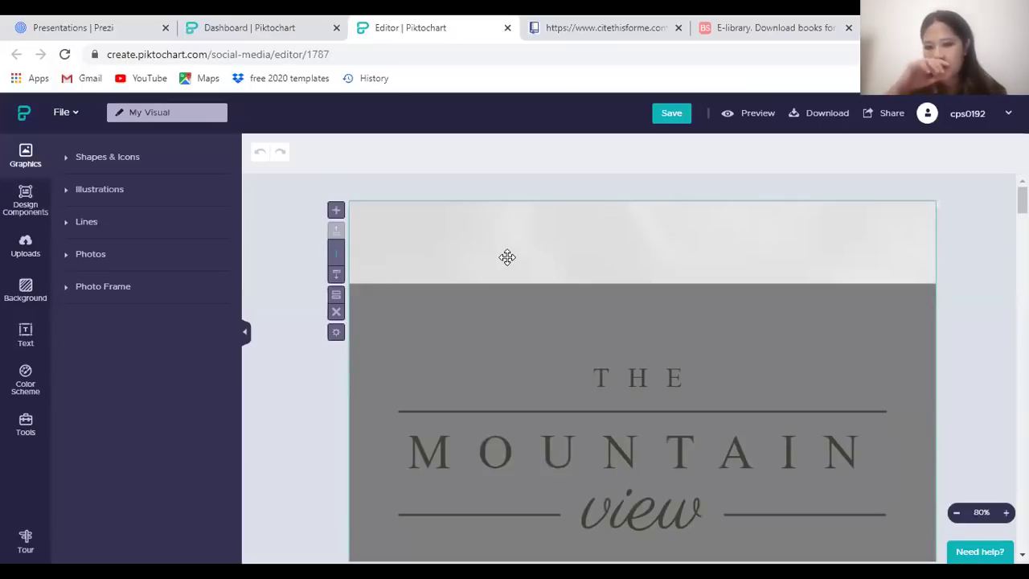
Zoom the page out, show Uploads, and try the blue-shirt photo on the title page
{"action": "scroll", "coordinate": [507, 258], "scroll_direction": "down", "scroll_amount": 10}
{"action": "key", "text": "ctrl+minus"}
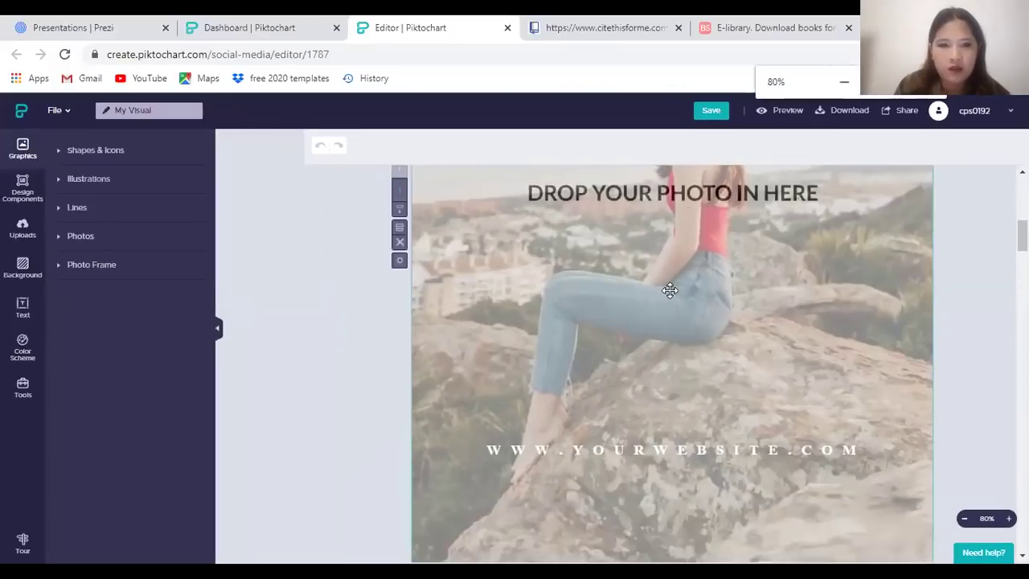
{"action": "key", "text": "ctrl+minus"}
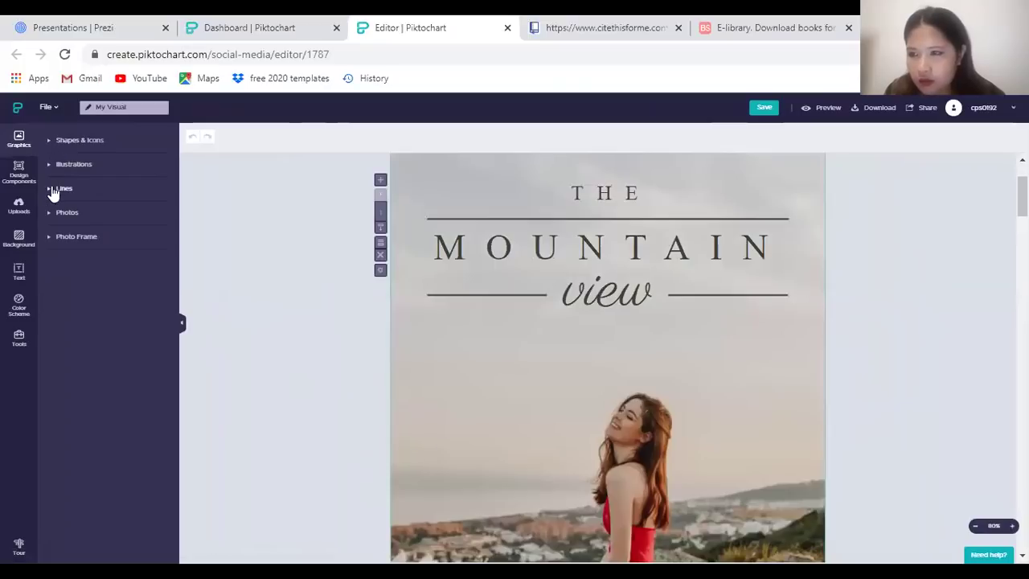
{"action": "left_click", "coordinate": [19, 205]}
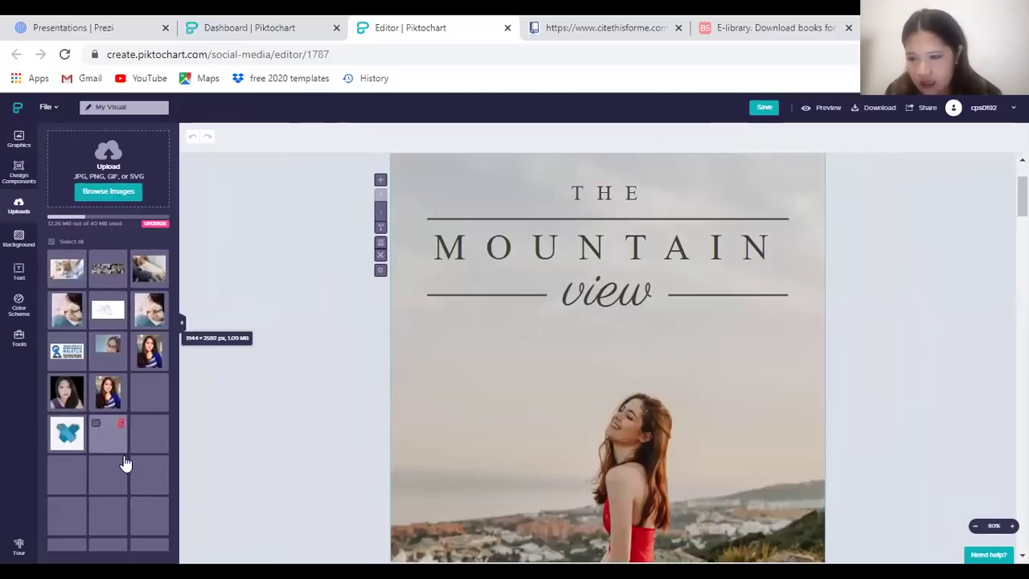
{"action": "mouse_move", "coordinate": [108, 399]}
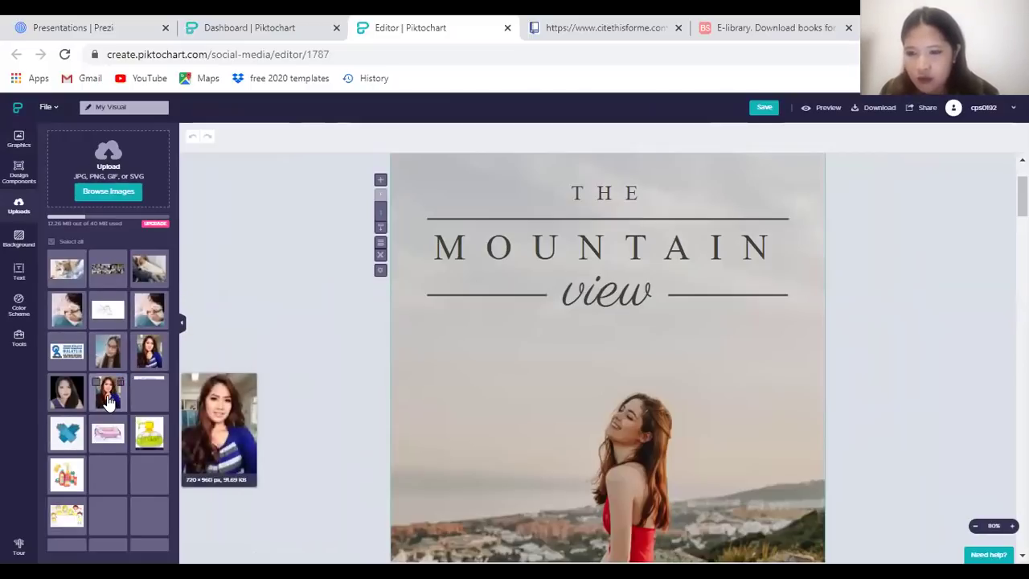
{"action": "left_click_drag", "start_coordinate": [127, 402], "coordinate": [137, 434]}
Drop the baby photo into the title page, then deselect it
{"action": "scroll", "coordinate": [109, 385], "scroll_direction": "down", "scroll_amount": 2}
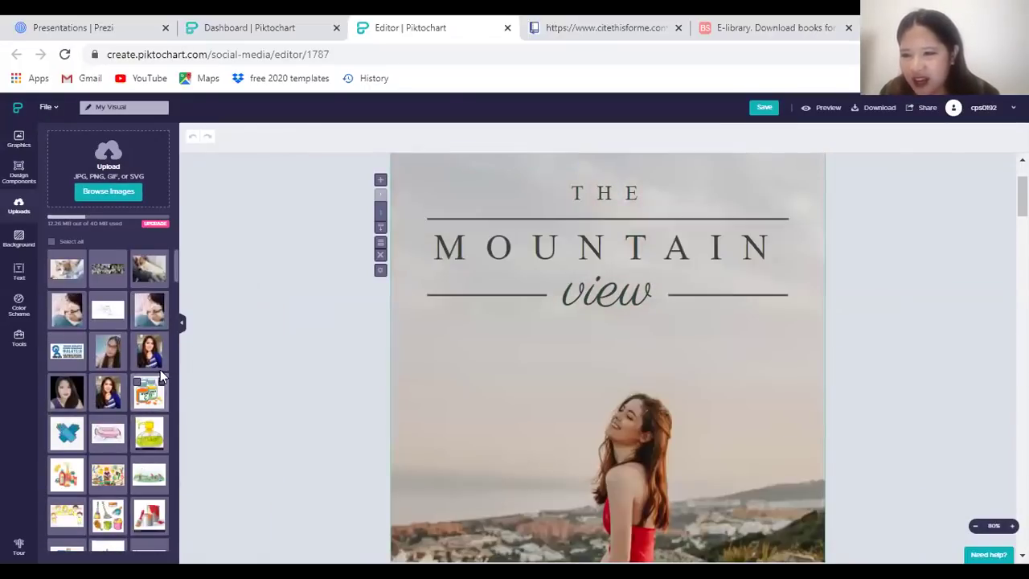
{"action": "scroll", "coordinate": [120, 386], "scroll_direction": "down", "scroll_amount": 3}
{"action": "scroll", "coordinate": [131, 438], "scroll_direction": "down", "scroll_amount": 2}
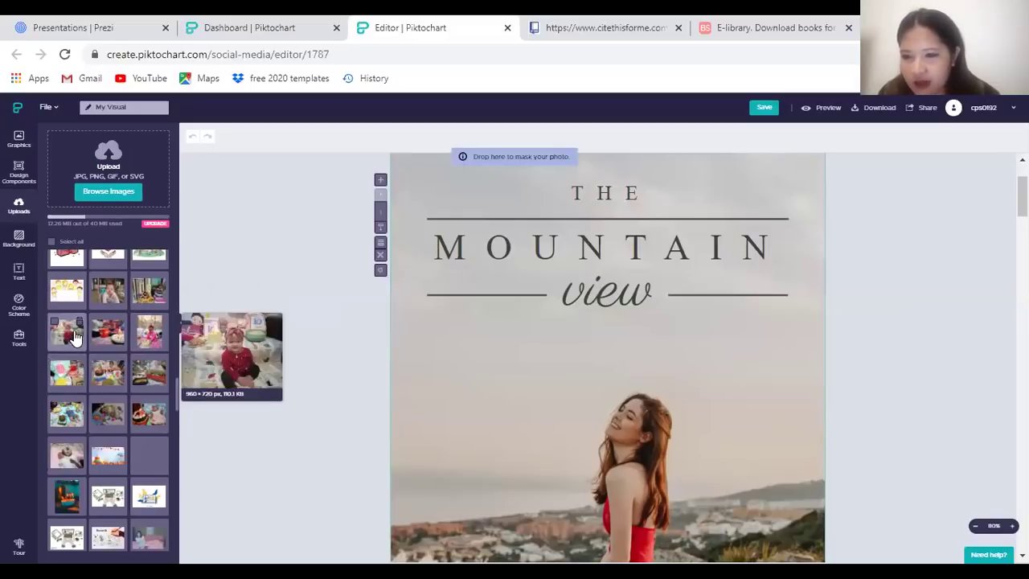
{"action": "left_click_drag", "start_coordinate": [72, 336], "coordinate": [694, 398]}
{"action": "left_click_drag", "start_coordinate": [854, 394], "coordinate": [861, 397]}
{"action": "scroll", "coordinate": [805, 406], "scroll_direction": "down", "scroll_amount": 2}
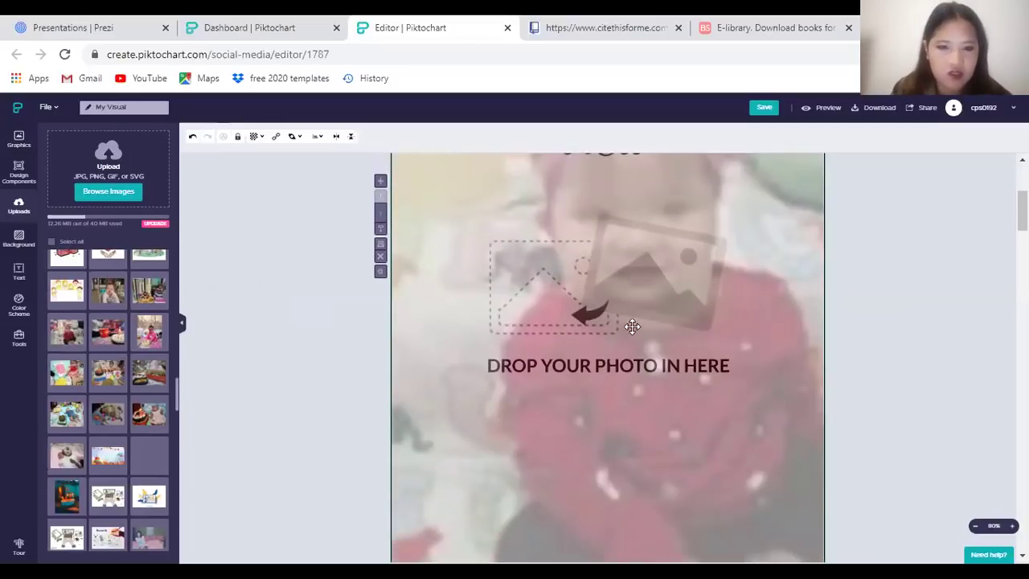
{"action": "left_click", "coordinate": [962, 361]}
Place the balcony-woman photo behind 'THE MOUNTAIN view' title and adjust its position
{"action": "scroll", "coordinate": [788, 358], "scroll_direction": "up", "scroll_amount": 3}
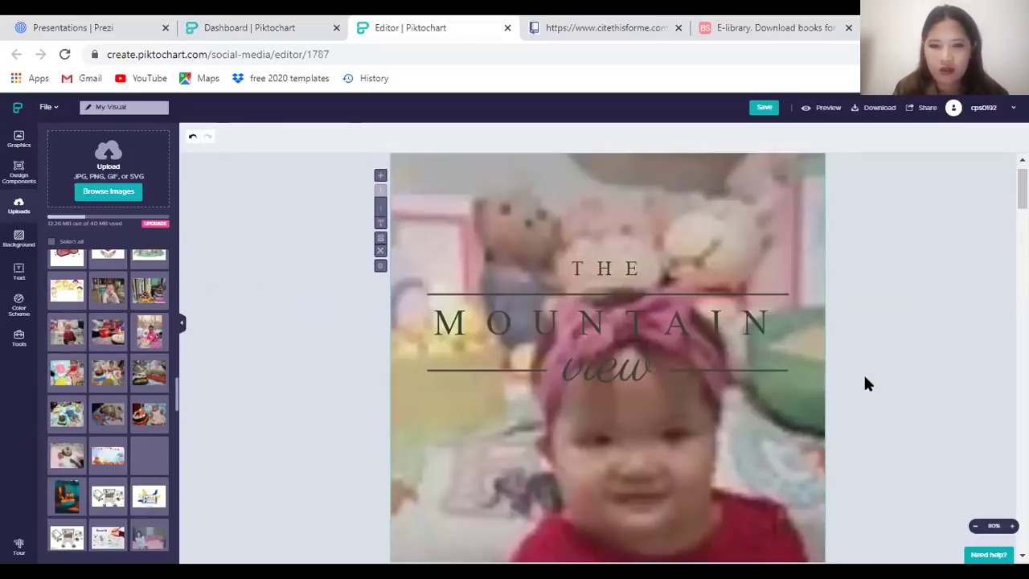
{"action": "scroll", "coordinate": [202, 398], "scroll_direction": "down", "scroll_amount": 3}
{"action": "scroll", "coordinate": [169, 434], "scroll_direction": "down", "scroll_amount": 2}
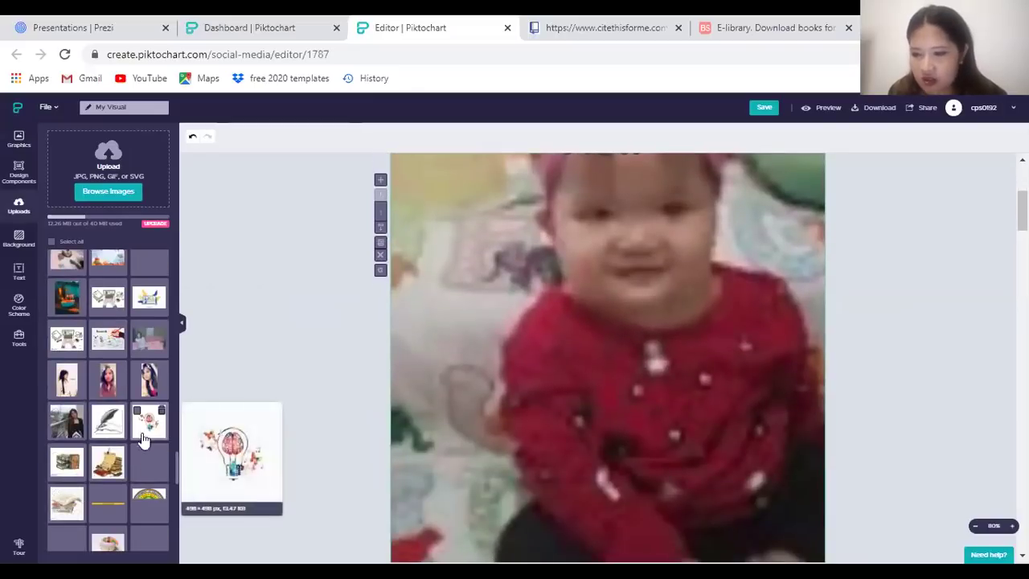
{"action": "left_click_drag", "start_coordinate": [107, 421], "coordinate": [739, 474]}
{"action": "scroll", "coordinate": [34, 446], "scroll_direction": "down", "scroll_amount": 1}
{"action": "mouse_move", "coordinate": [71, 426]}
{"action": "scroll", "coordinate": [896, 420], "scroll_direction": "up", "scroll_amount": 3}
{"action": "left_click_drag", "start_coordinate": [784, 410], "coordinate": [808, 262]}
{"action": "left_click_drag", "start_coordinate": [808, 299], "coordinate": [867, 305]}
{"action": "scroll", "coordinate": [868, 316], "scroll_direction": "down", "scroll_amount": 5}
{"action": "scroll", "coordinate": [876, 338], "scroll_direction": "up", "scroll_amount": 3}
{"action": "scroll", "coordinate": [875, 336], "scroll_direction": "up", "scroll_amount": 3}
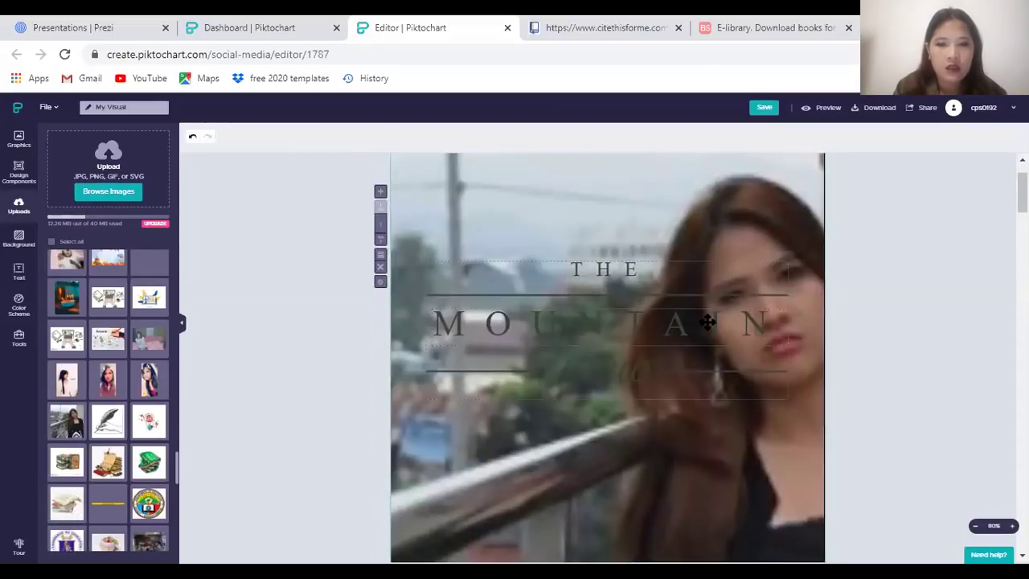
Color the 'THE MOUNTAIN view' title text cream-white (#FFFCEB)
{"action": "left_click", "coordinate": [721, 289]}
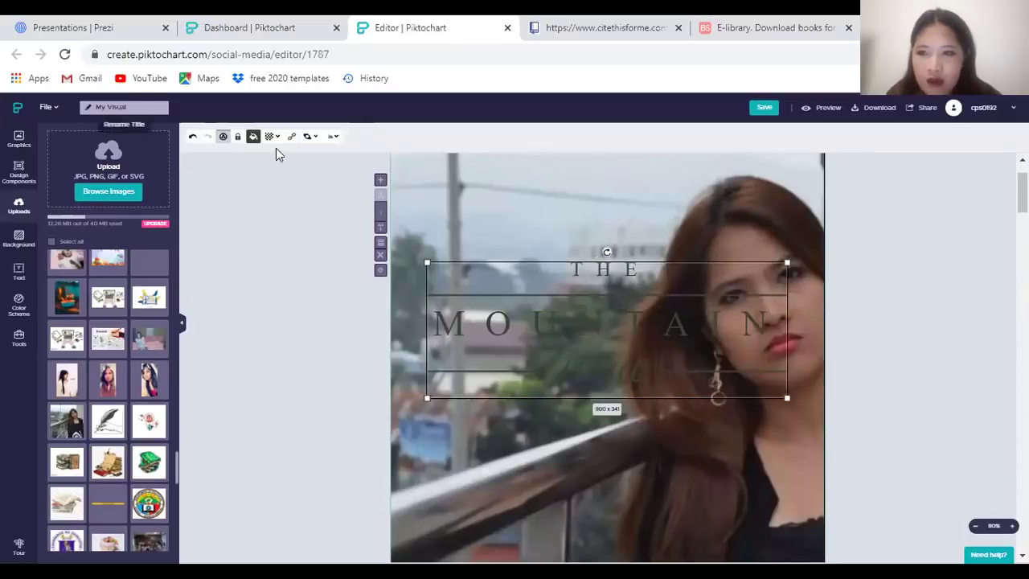
{"action": "left_click", "coordinate": [254, 137]}
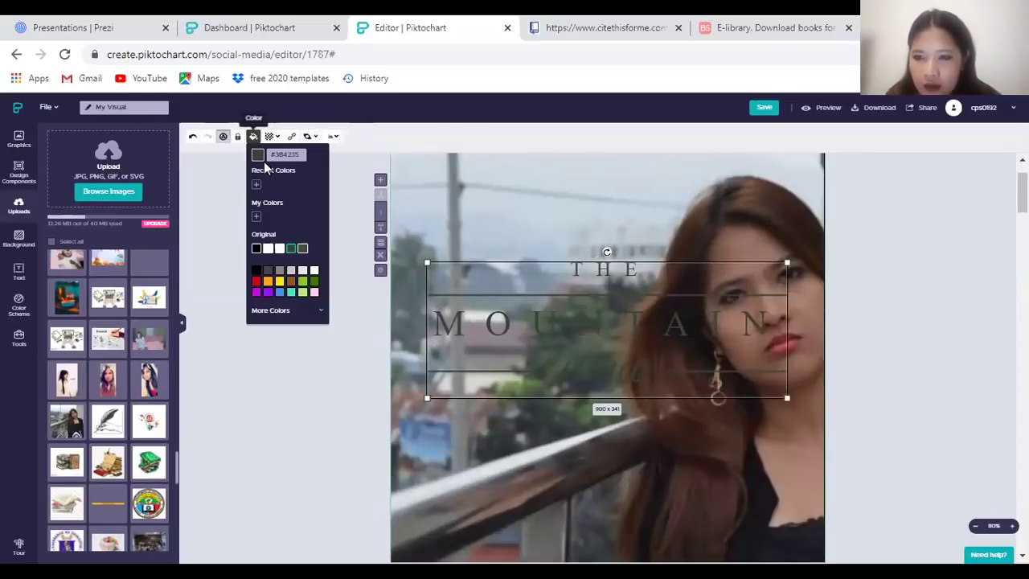
{"action": "left_click", "coordinate": [277, 251]}
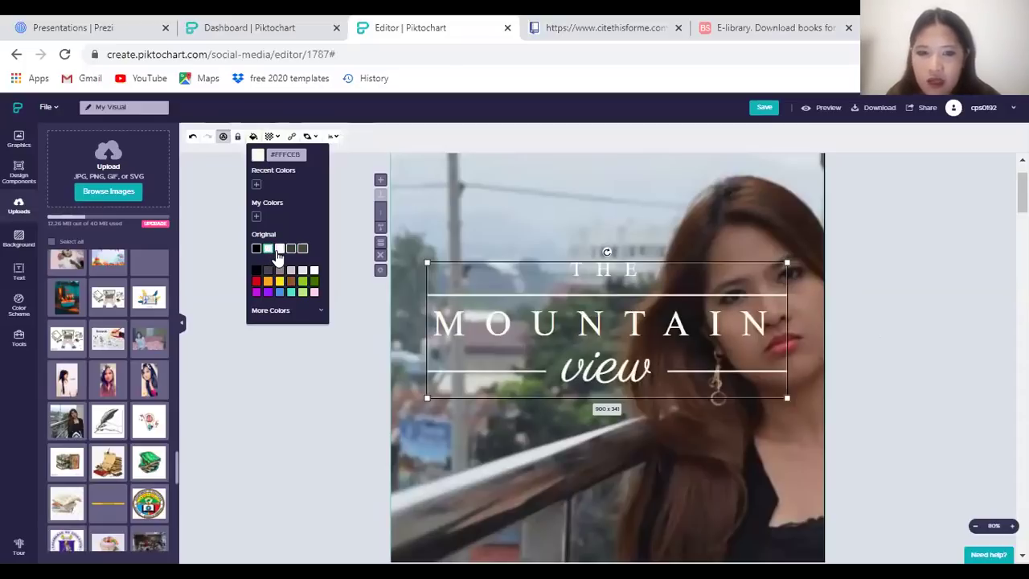
Reduce the letter spacing of the word THE in the title from 34 to 29
{"action": "left_click", "coordinate": [229, 198]}
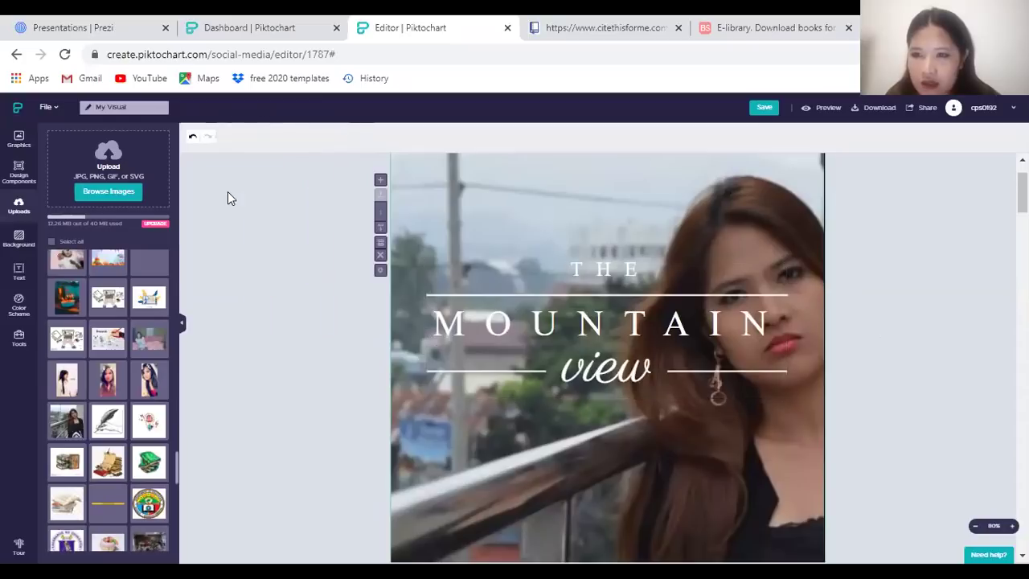
{"action": "left_click", "coordinate": [565, 316]}
{"action": "left_click", "coordinate": [594, 276]}
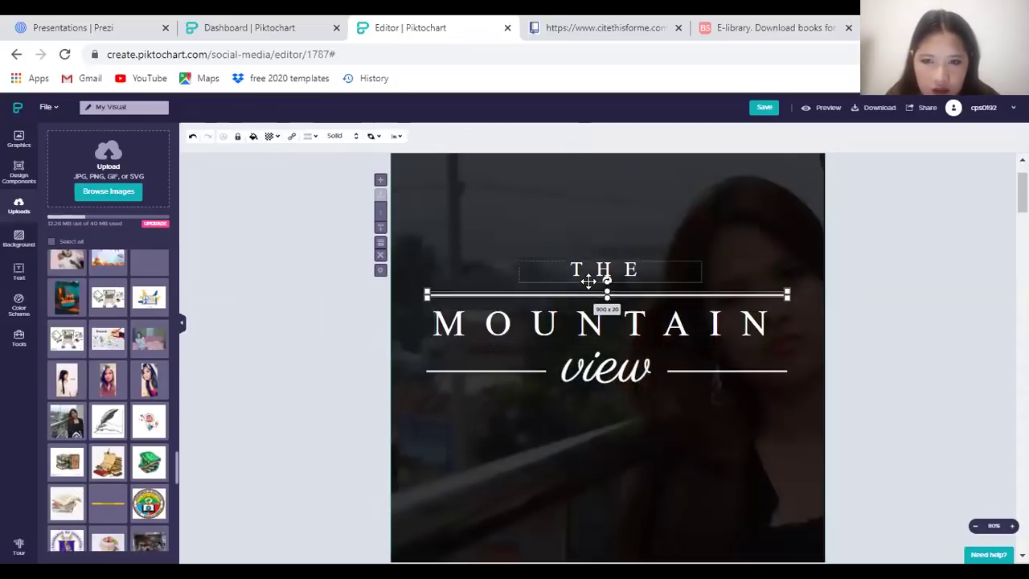
{"action": "left_click", "coordinate": [599, 272]}
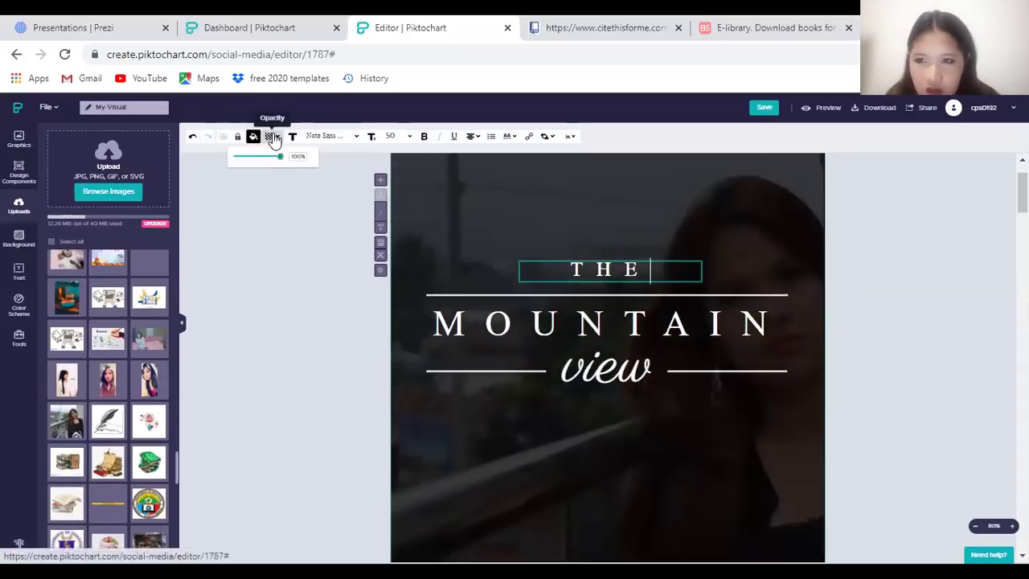
{"action": "mouse_move", "coordinate": [280, 143]}
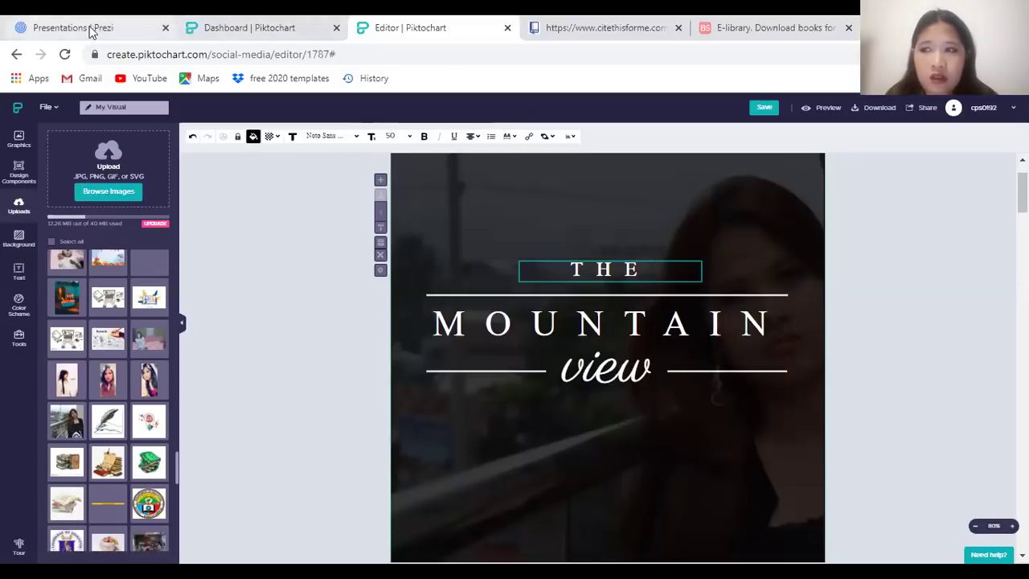
{"action": "mouse_move", "coordinate": [511, 137]}
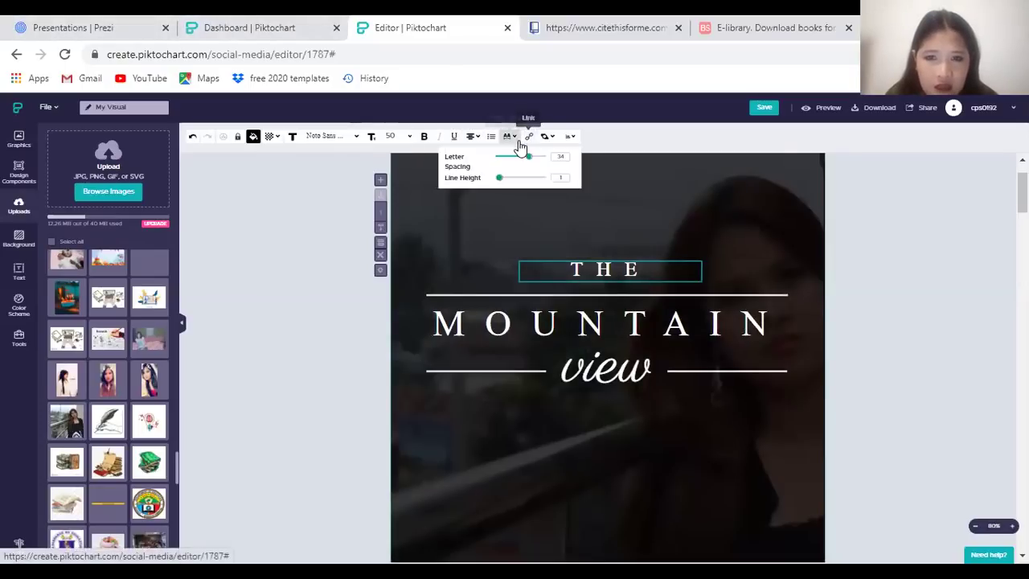
{"action": "left_click_drag", "start_coordinate": [526, 158], "coordinate": [525, 157]}
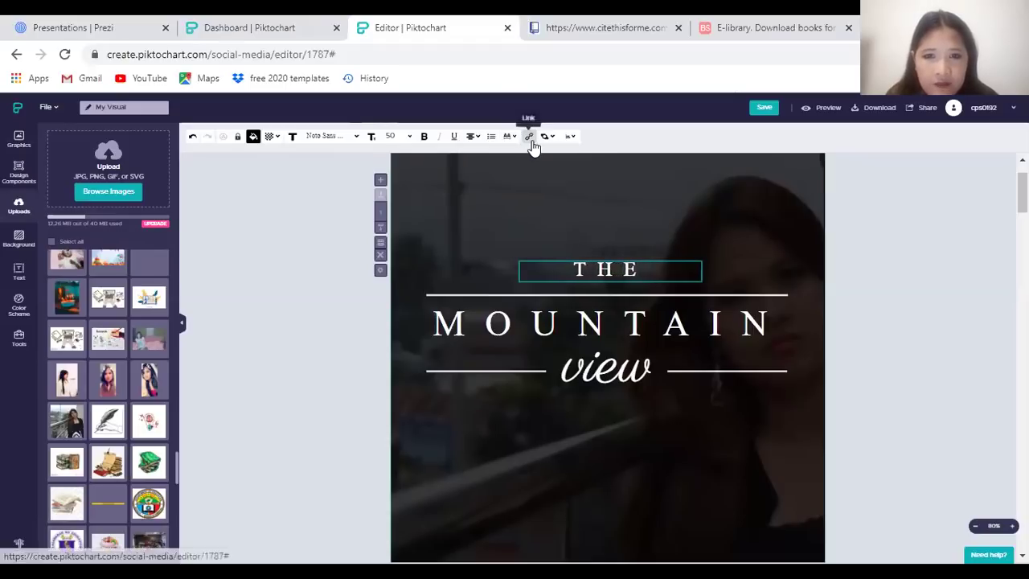
{"action": "mouse_move", "coordinate": [545, 142]}
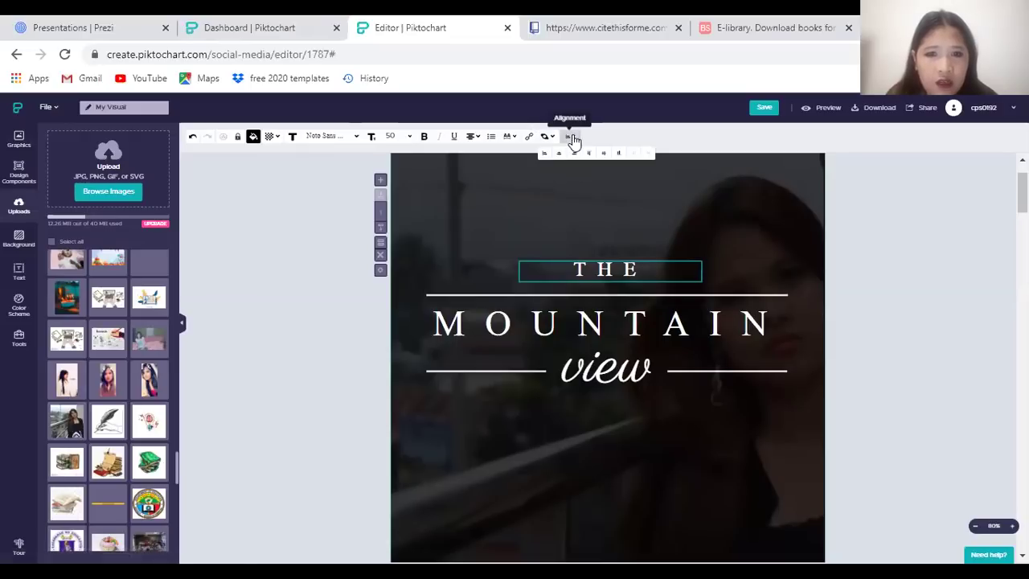
Scroll between the pages, selecting and deselecting the next page's photo placeholder and the title group
{"action": "scroll", "coordinate": [593, 300], "scroll_direction": "down", "scroll_amount": 3}
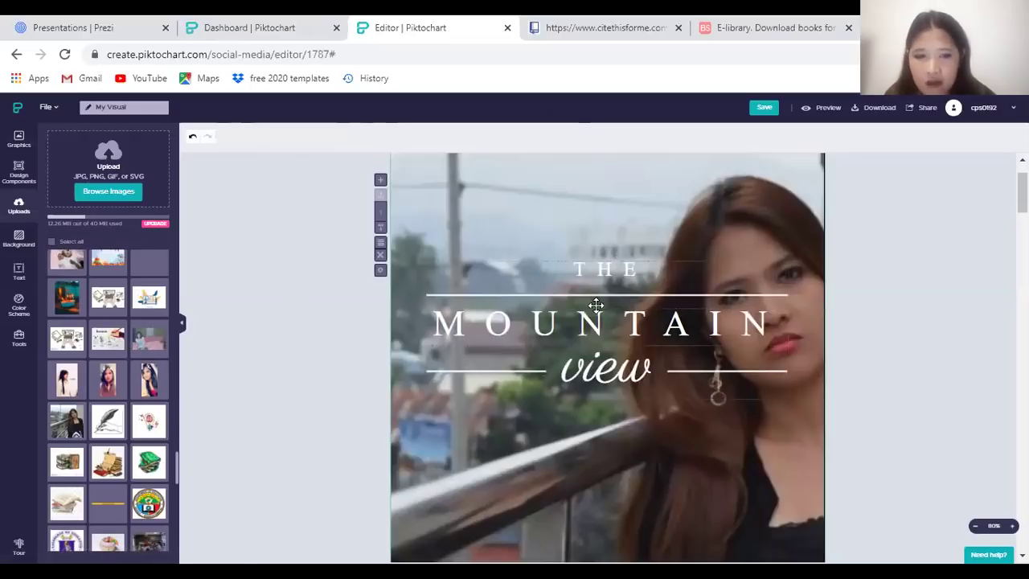
{"action": "scroll", "coordinate": [638, 271], "scroll_direction": "up", "scroll_amount": 3}
{"action": "scroll", "coordinate": [613, 333], "scroll_direction": "down", "scroll_amount": 1}
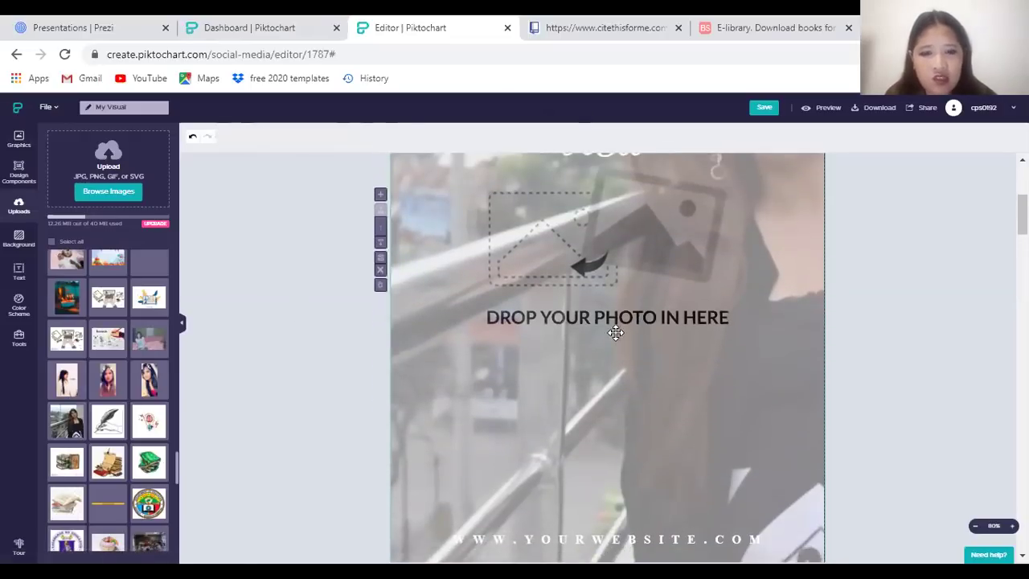
{"action": "left_click", "coordinate": [621, 317]}
{"action": "left_click", "coordinate": [264, 337]}
{"action": "scroll", "coordinate": [726, 340], "scroll_direction": "up", "scroll_amount": 3}
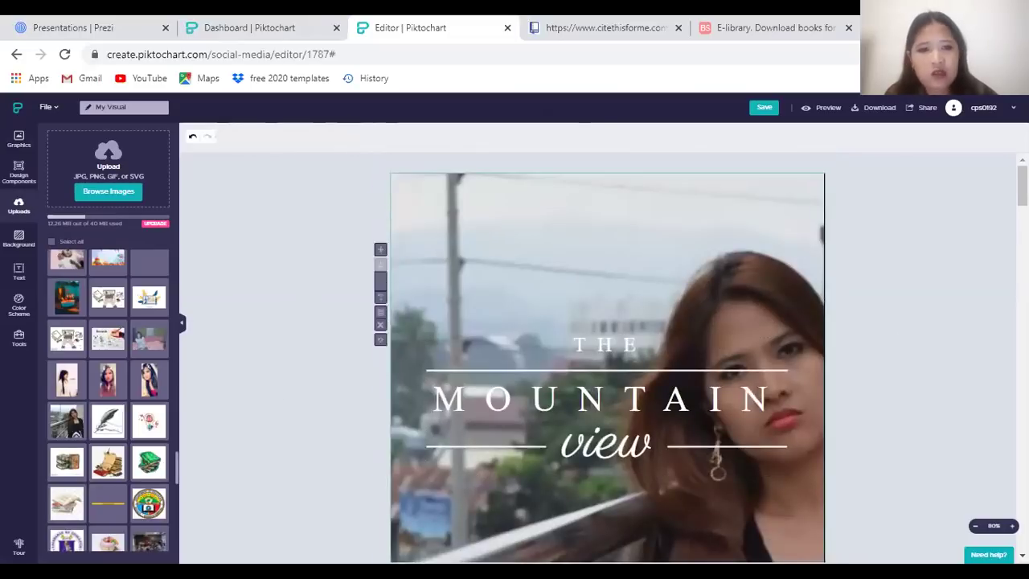
{"action": "left_click", "coordinate": [723, 402]}
{"action": "left_click", "coordinate": [723, 399]}
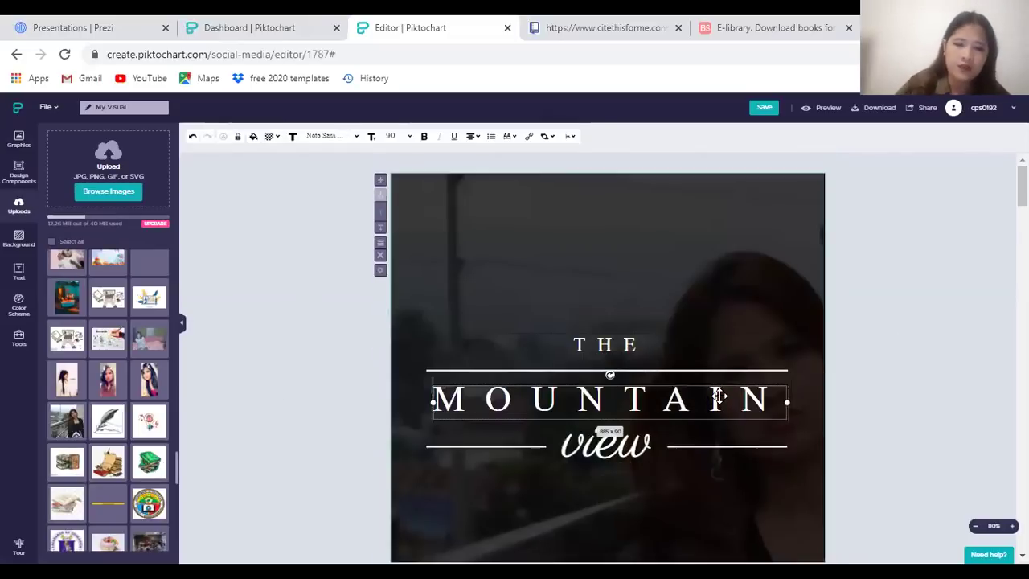
{"action": "left_click", "coordinate": [898, 367]}
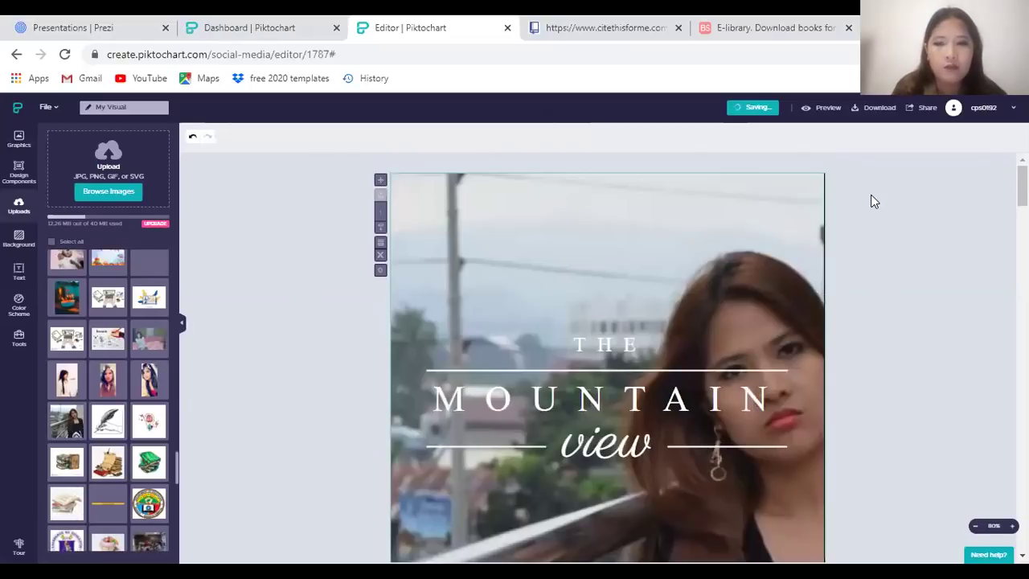
{"action": "scroll", "coordinate": [870, 201], "scroll_direction": "down", "scroll_amount": 6}
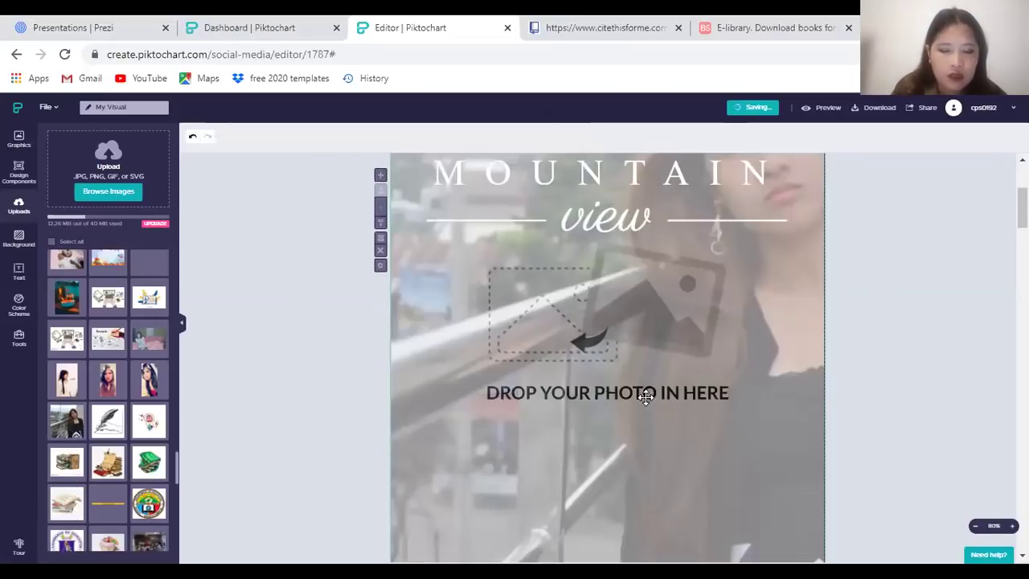
{"action": "scroll", "coordinate": [611, 274], "scroll_direction": "up", "scroll_amount": 1}
{"action": "left_click", "coordinate": [613, 253]}
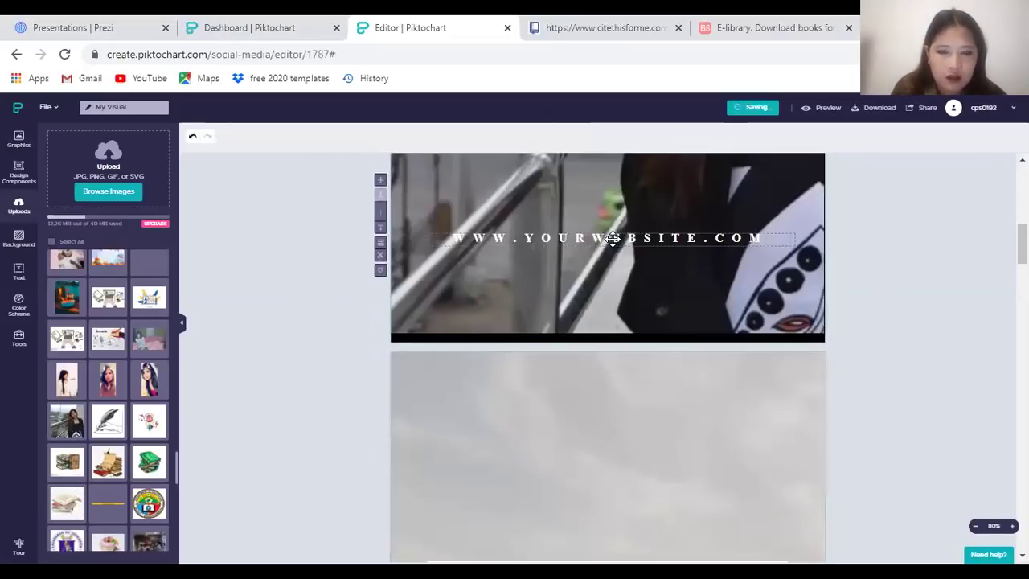
{"action": "double_click", "coordinate": [613, 240]}
{"action": "key", "text": "ctrl+a"}
{"action": "key", "text": "BackSpace"}
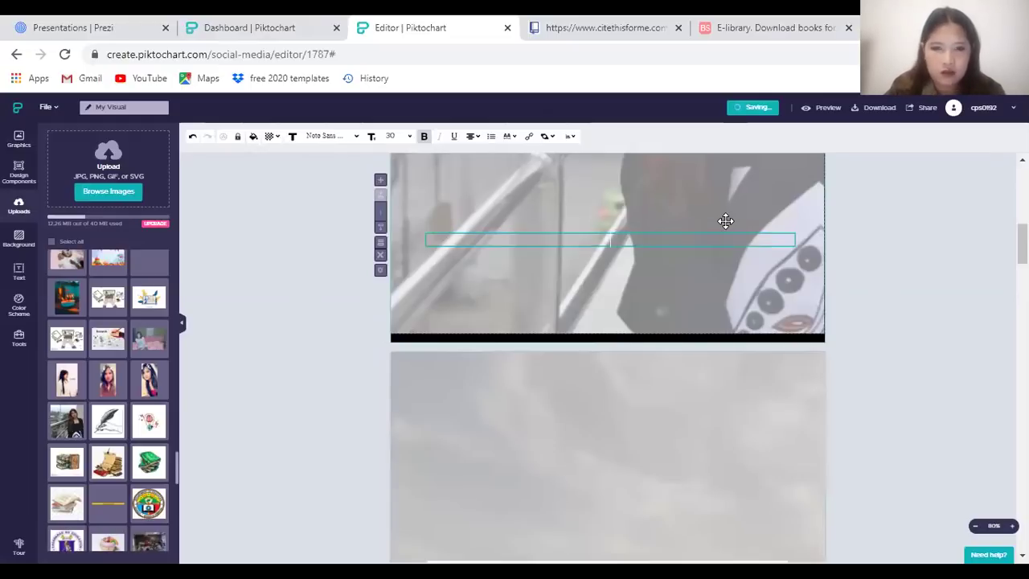
{"action": "type", "text": "reach y"}
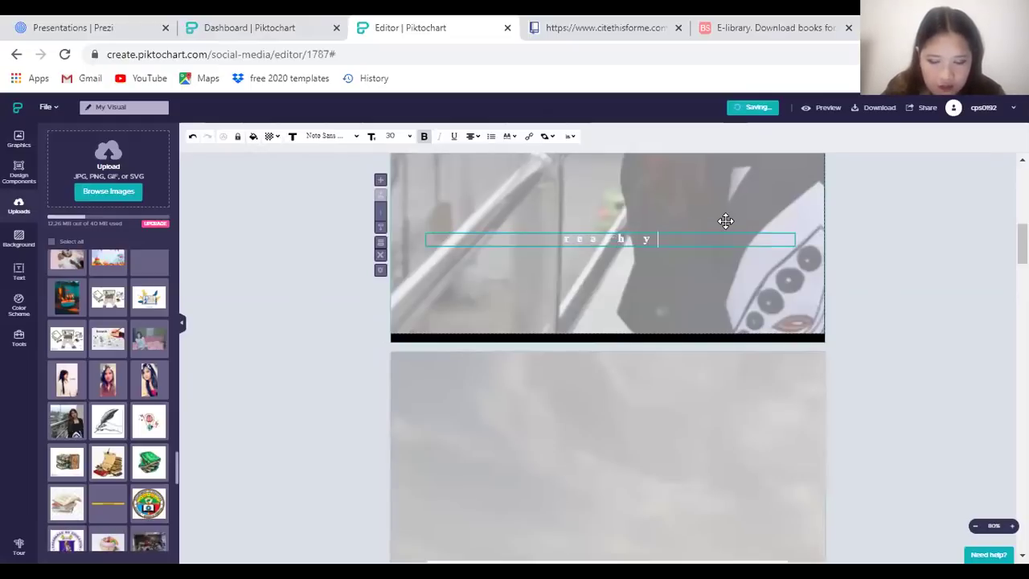
{"action": "type", "text": "our"}
{"action": "key", "text": "BackSpace"}
{"action": "type", "text": "for your dreams"}
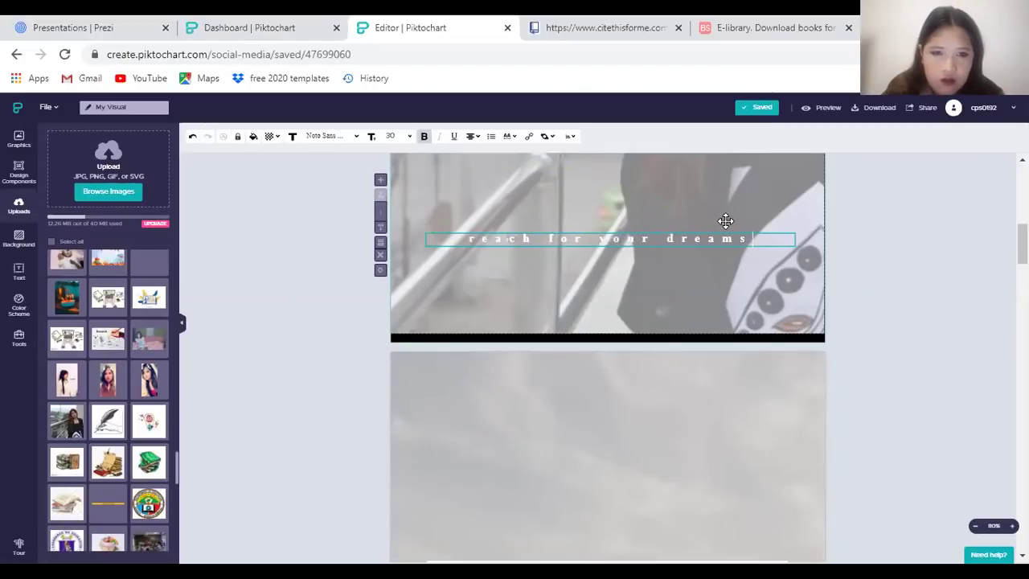
{"action": "type", "text": "."}
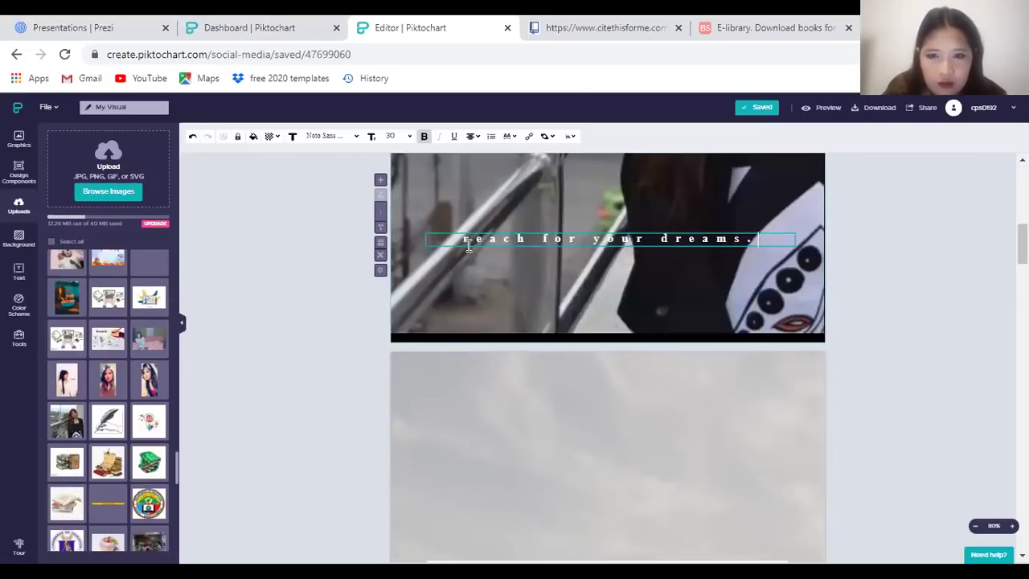
{"action": "type", "text": "E"}
{"action": "scroll", "coordinate": [517, 303], "scroll_direction": "up", "scroll_amount": 5}
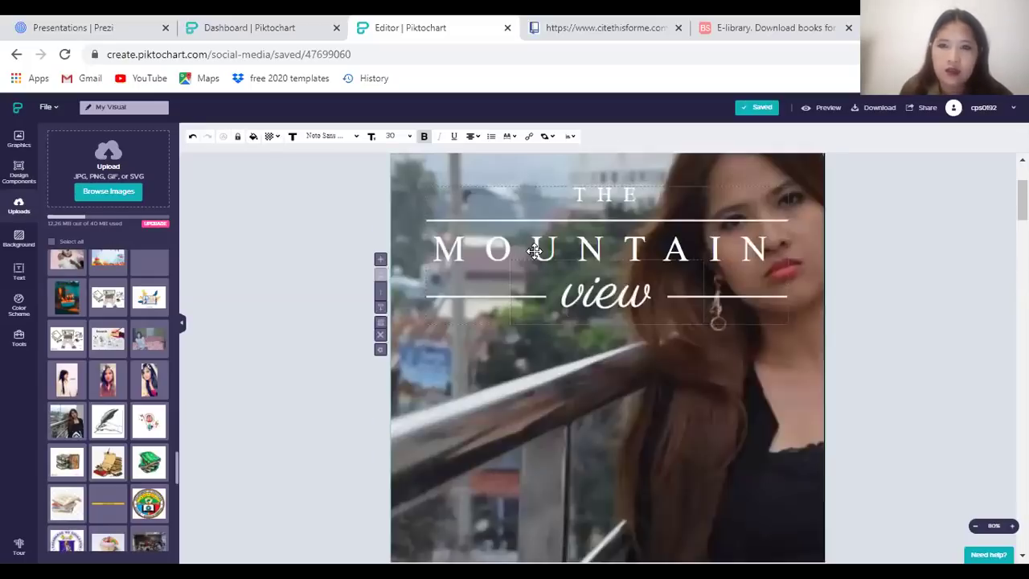
Preview the finished Mountain View story and scroll through it
{"action": "left_click", "coordinate": [886, 276]}
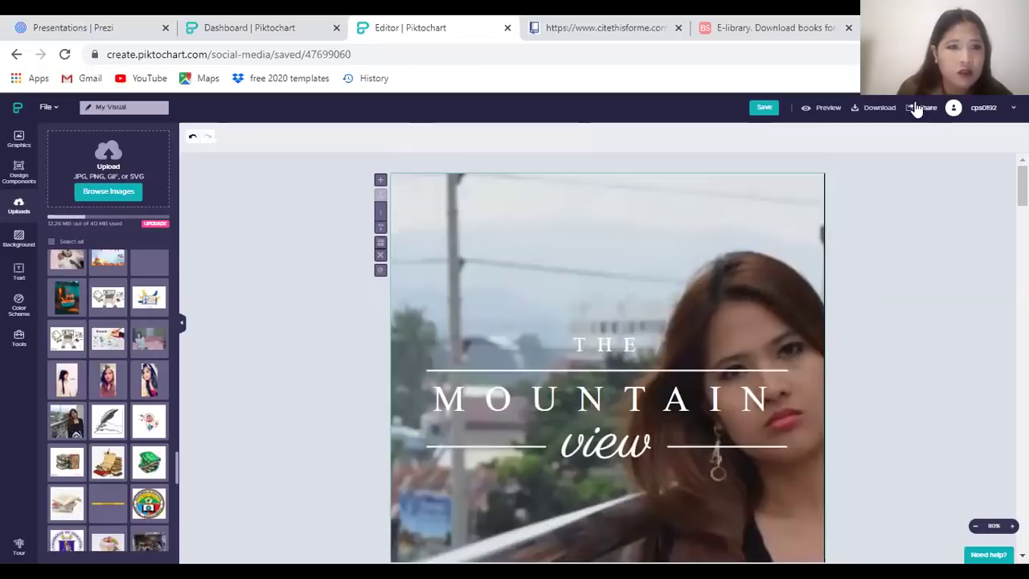
{"action": "left_click", "coordinate": [804, 109]}
{"action": "scroll", "coordinate": [686, 322], "scroll_direction": "down", "scroll_amount": 10}
{"action": "scroll", "coordinate": [686, 321], "scroll_direction": "up", "scroll_amount": 5}
{"action": "scroll", "coordinate": [707, 325], "scroll_direction": "down", "scroll_amount": 8}
{"action": "scroll", "coordinate": [707, 321], "scroll_direction": "down", "scroll_amount": 10}
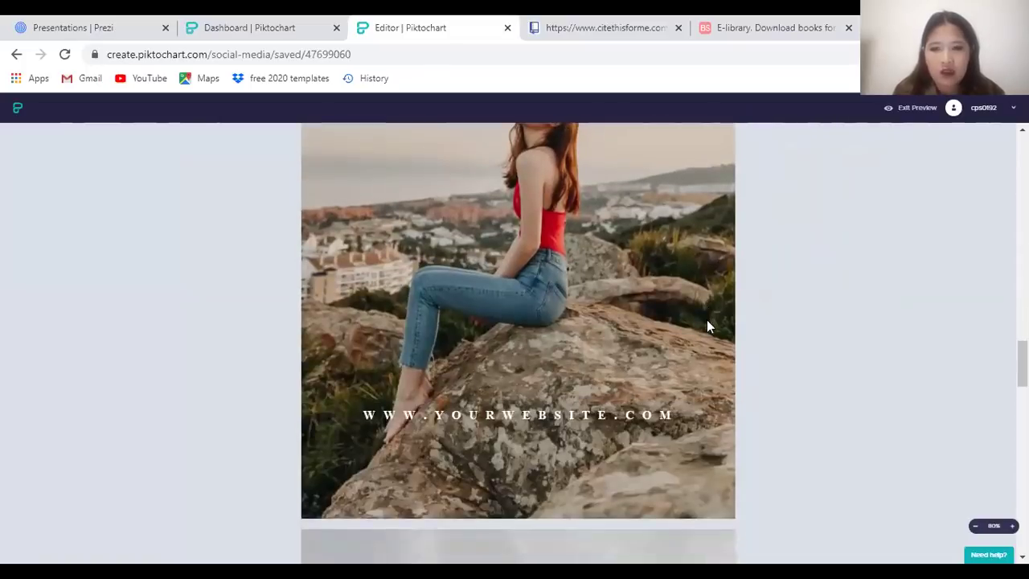
{"action": "scroll", "coordinate": [526, 360], "scroll_direction": "down", "scroll_amount": 5}
Glance at the Dashboard tab, return to the preview and exit back to the editor
{"action": "left_click", "coordinate": [260, 26]}
{"action": "key", "text": "ctrl+Tab"}
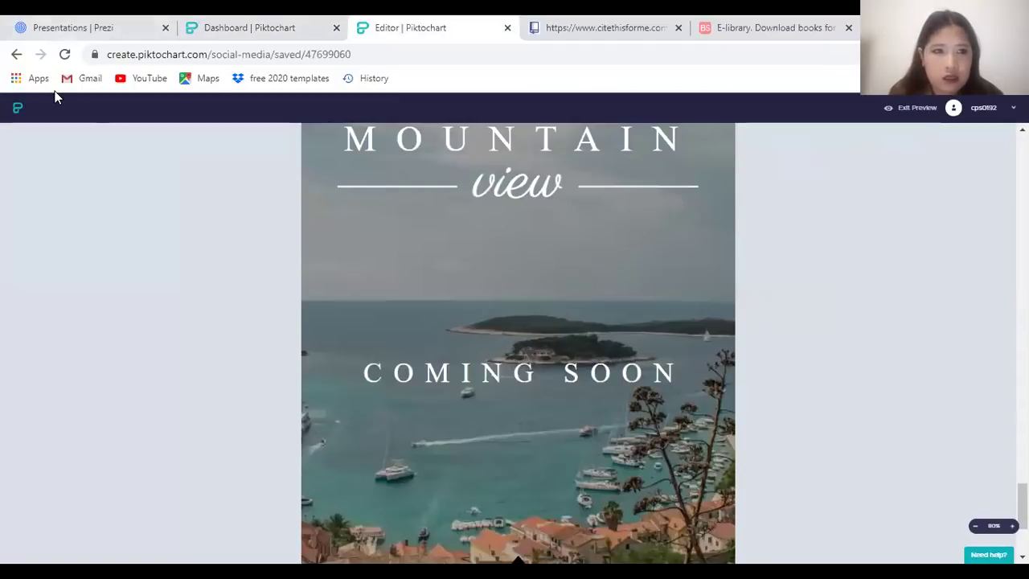
{"action": "left_click", "coordinate": [919, 111]}
{"action": "scroll", "coordinate": [638, 344], "scroll_direction": "down", "scroll_amount": 5}
{"action": "scroll", "coordinate": [640, 394], "scroll_direction": "up", "scroll_amount": 5}
Delete the background images from the Mountain View page and the page below it
{"action": "left_click", "coordinate": [735, 231]}
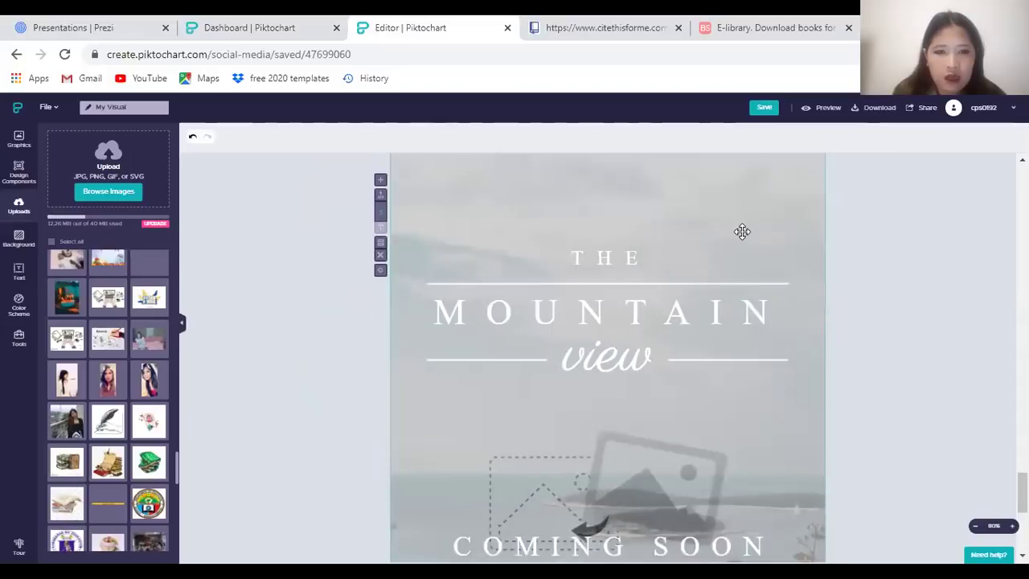
{"action": "right_click", "coordinate": [735, 232]}
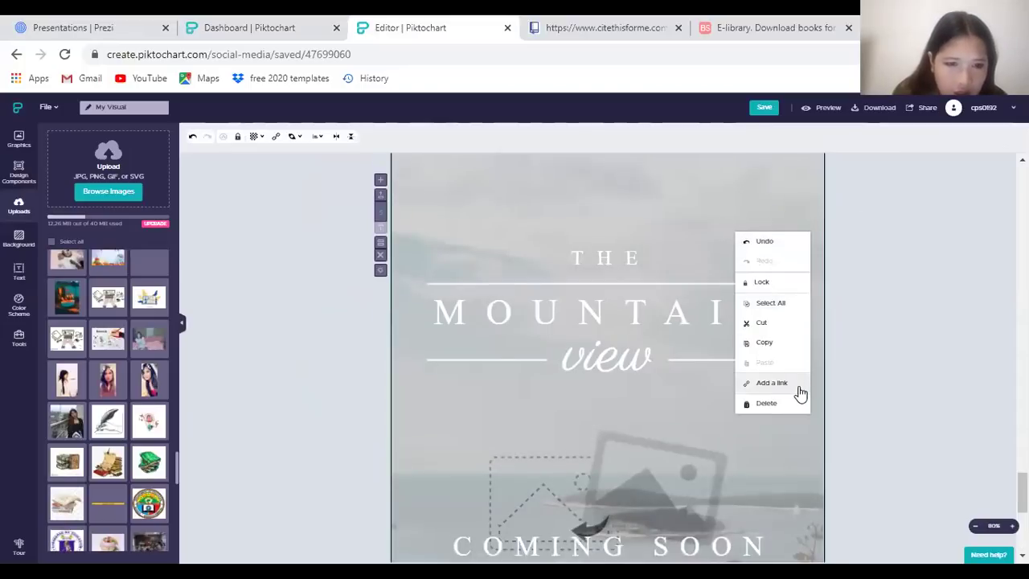
{"action": "left_click", "coordinate": [766, 403]}
{"action": "scroll", "coordinate": [765, 292], "scroll_direction": "up", "scroll_amount": 5}
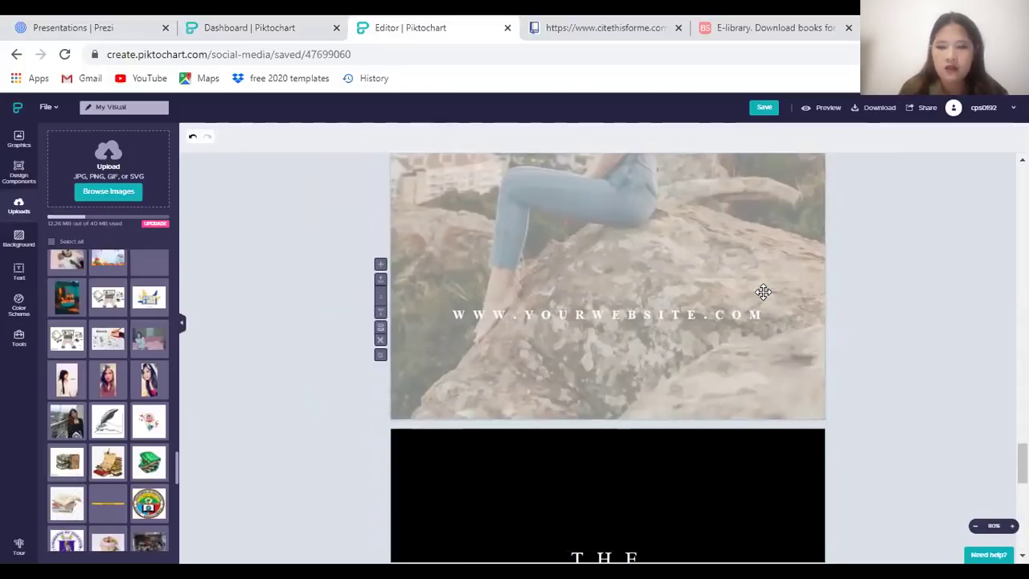
{"action": "scroll", "coordinate": [765, 291], "scroll_direction": "up", "scroll_amount": 10}
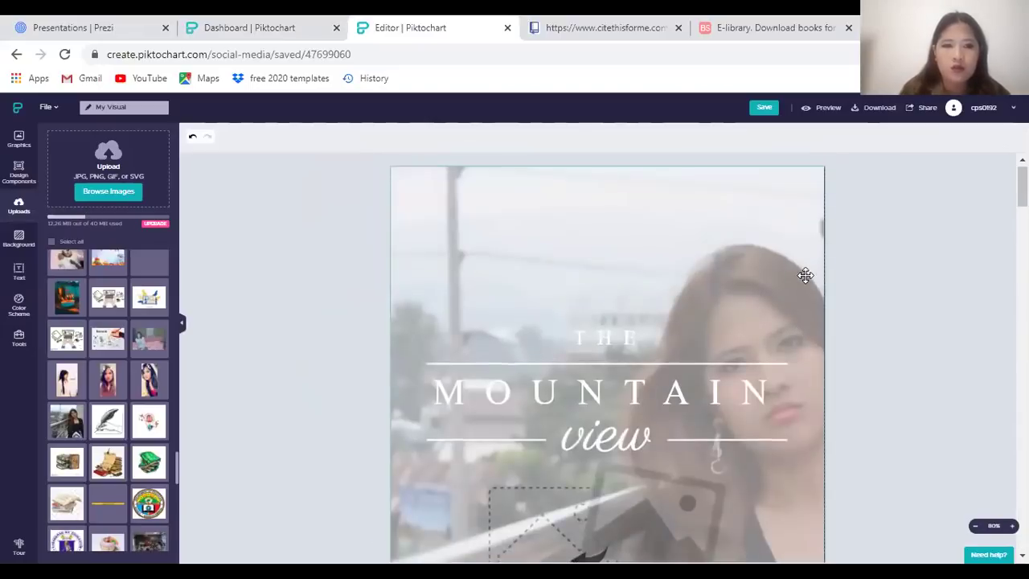
{"action": "scroll", "coordinate": [789, 261], "scroll_direction": "down", "scroll_amount": 10}
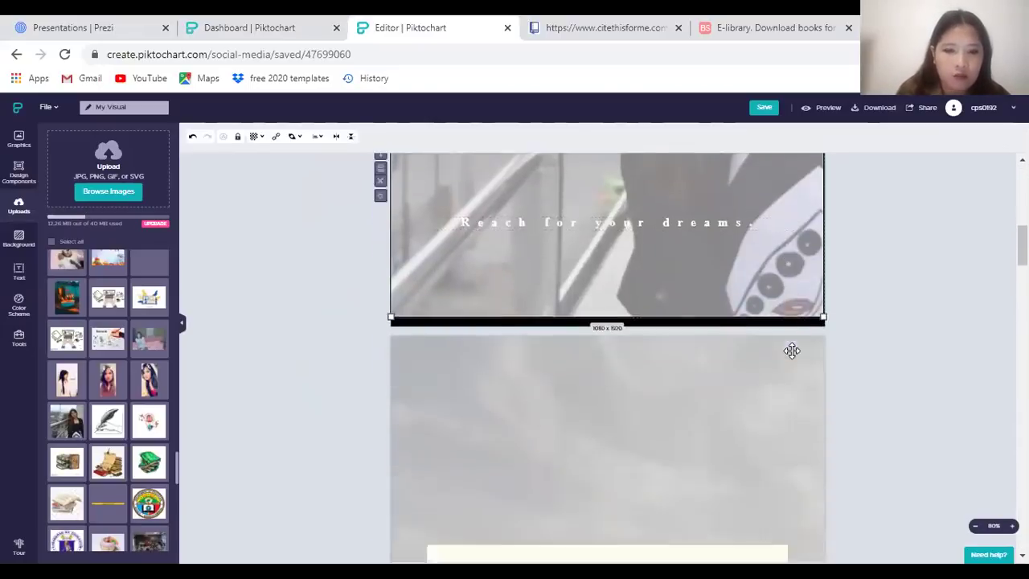
{"action": "scroll", "coordinate": [723, 322], "scroll_direction": "up", "scroll_amount": 3}
{"action": "left_click", "coordinate": [731, 373]}
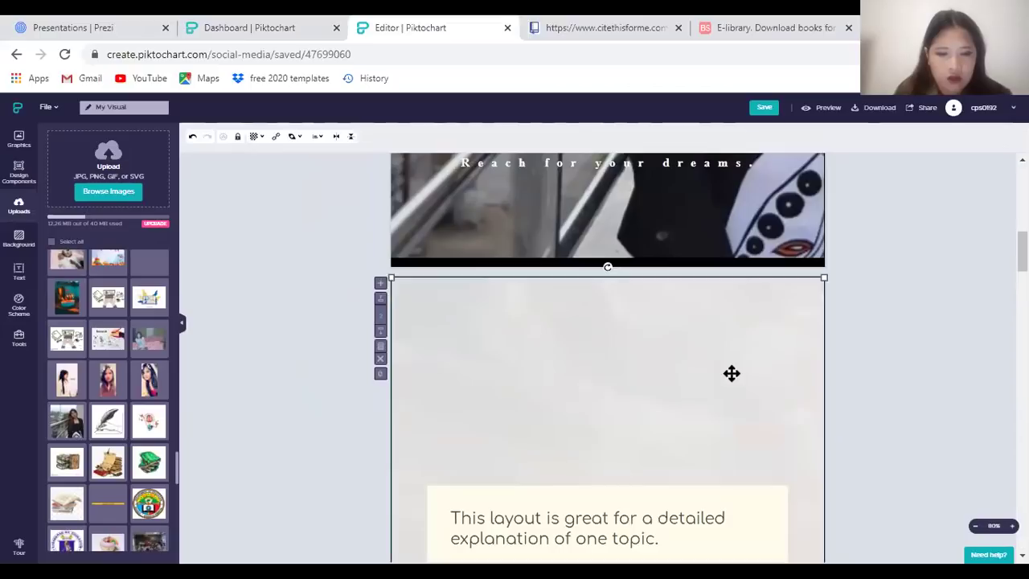
{"action": "key", "text": "Delete"}
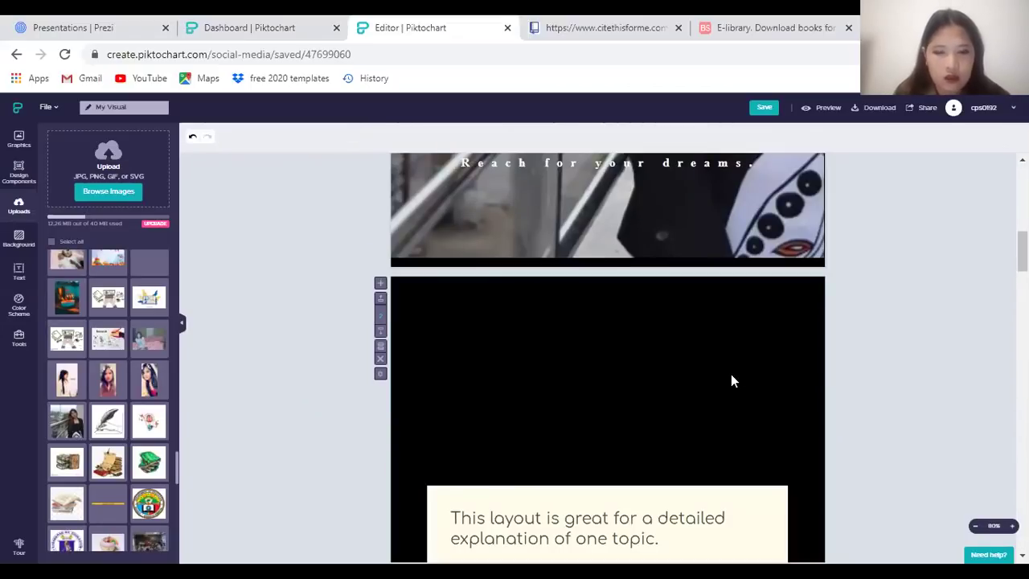
Remove the background image from the black page
{"action": "right_click", "coordinate": [709, 375]}
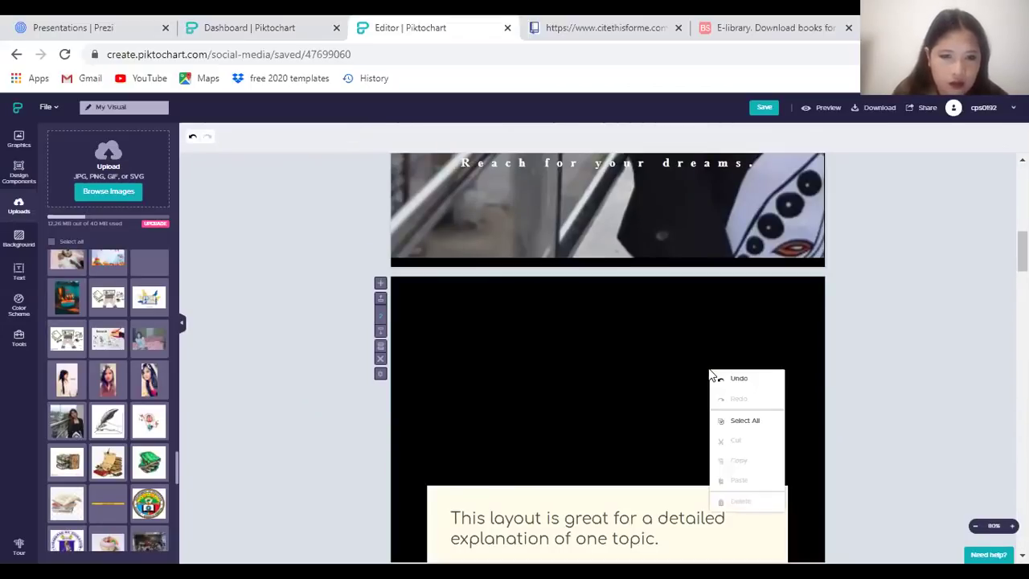
{"action": "left_click", "coordinate": [688, 297]}
{"action": "right_click", "coordinate": [728, 291]}
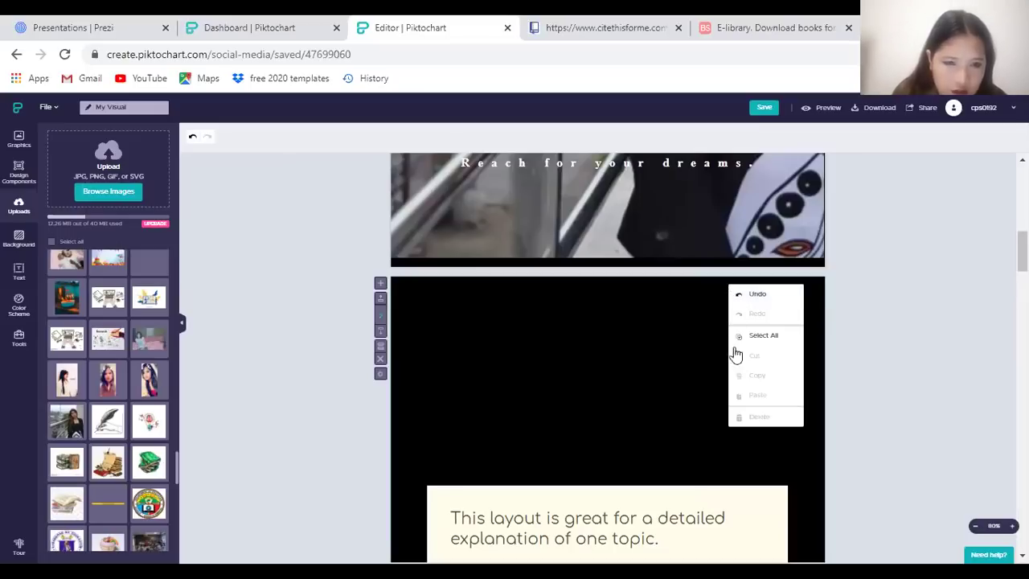
{"action": "left_click", "coordinate": [620, 382]}
{"action": "left_click", "coordinate": [619, 387]}
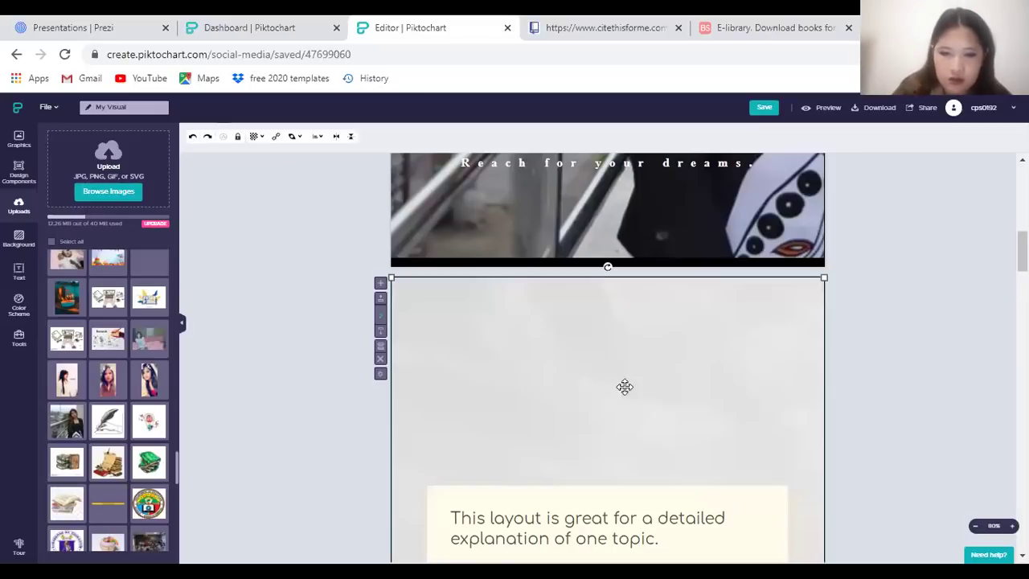
{"action": "right_click", "coordinate": [694, 292]}
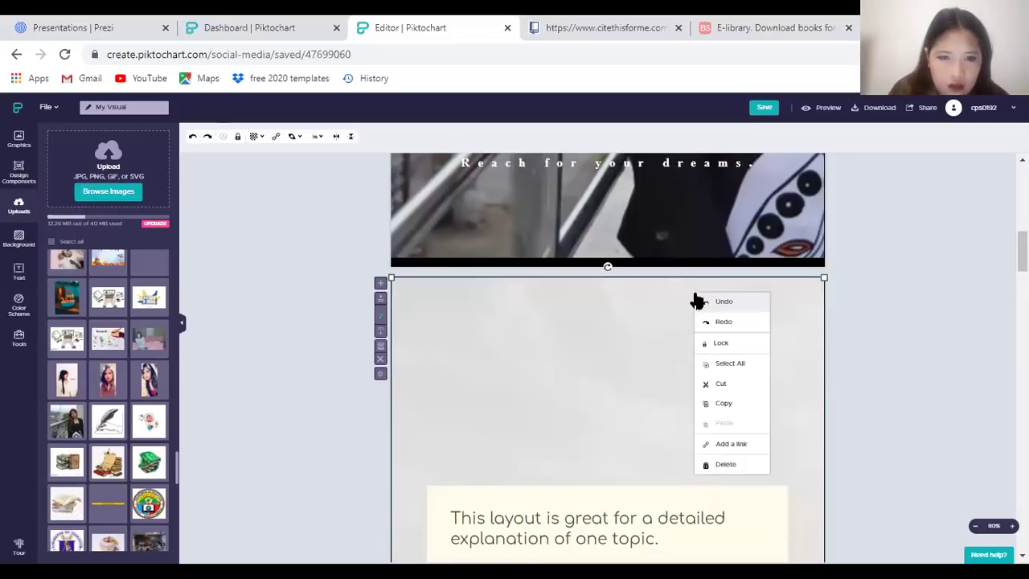
{"action": "left_click", "coordinate": [748, 464]}
{"action": "scroll", "coordinate": [747, 450], "scroll_direction": "down", "scroll_amount": 5}
{"action": "scroll", "coordinate": [746, 424], "scroll_direction": "up", "scroll_amount": 5}
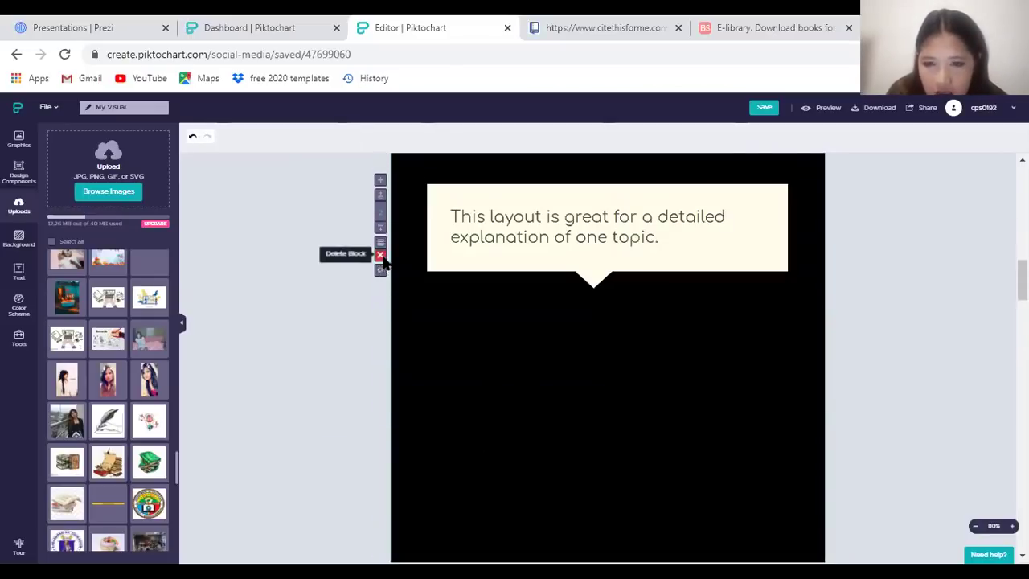
Delete the black detailed-explanation page and the 'Keep the body text short' page
{"action": "left_click", "coordinate": [381, 255]}
{"action": "scroll", "coordinate": [402, 322], "scroll_direction": "up", "scroll_amount": 3}
{"action": "scroll", "coordinate": [447, 394], "scroll_direction": "down", "scroll_amount": 3}
{"action": "left_click", "coordinate": [437, 340]}
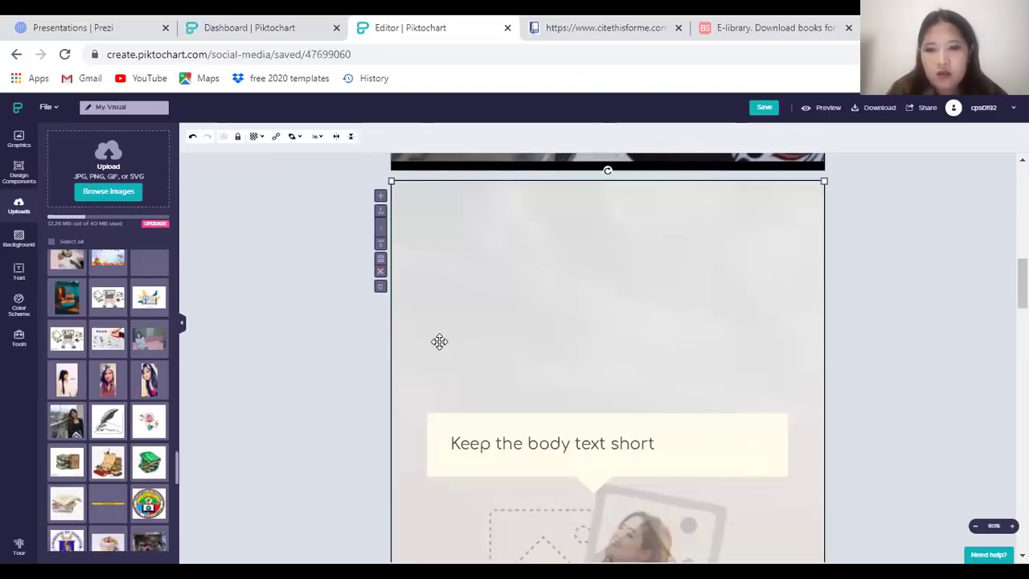
{"action": "left_click", "coordinate": [381, 263]}
{"action": "scroll", "coordinate": [462, 414], "scroll_direction": "up", "scroll_amount": 5}
{"action": "scroll", "coordinate": [462, 414], "scroll_direction": "up", "scroll_amount": 5}
{"action": "scroll", "coordinate": [599, 409], "scroll_direction": "down", "scroll_amount": 7}
Delete the drop-your-photo and black Coming Soon pages, then set the view zoom to 75%
{"action": "left_click", "coordinate": [603, 293]}
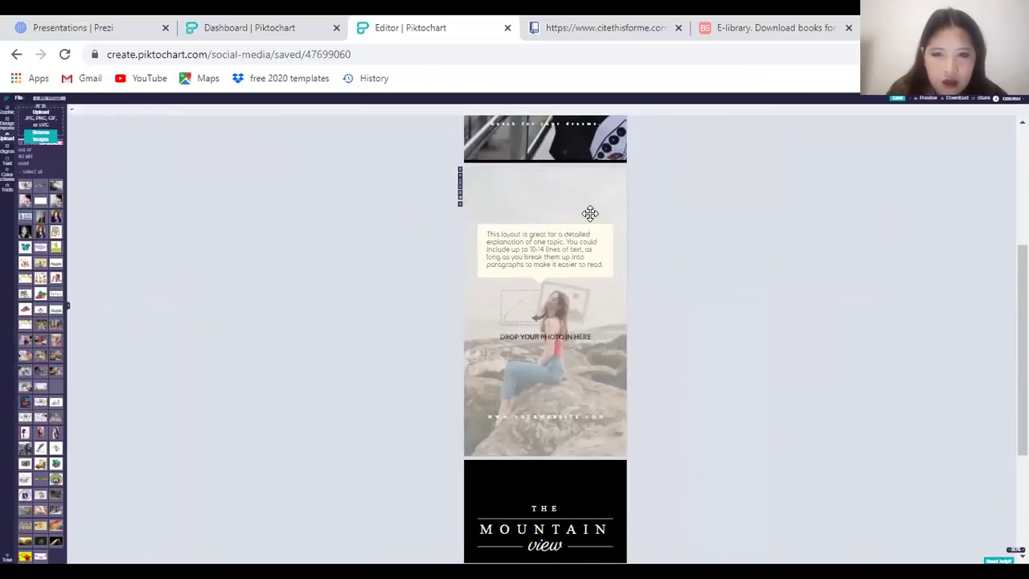
{"action": "left_click", "coordinate": [461, 198]}
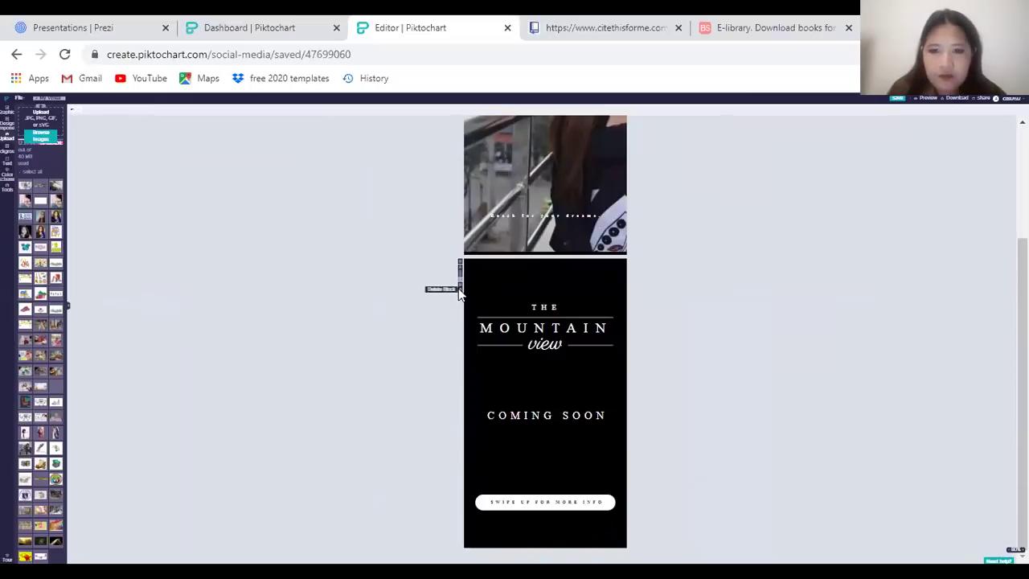
{"action": "left_click", "coordinate": [458, 288]}
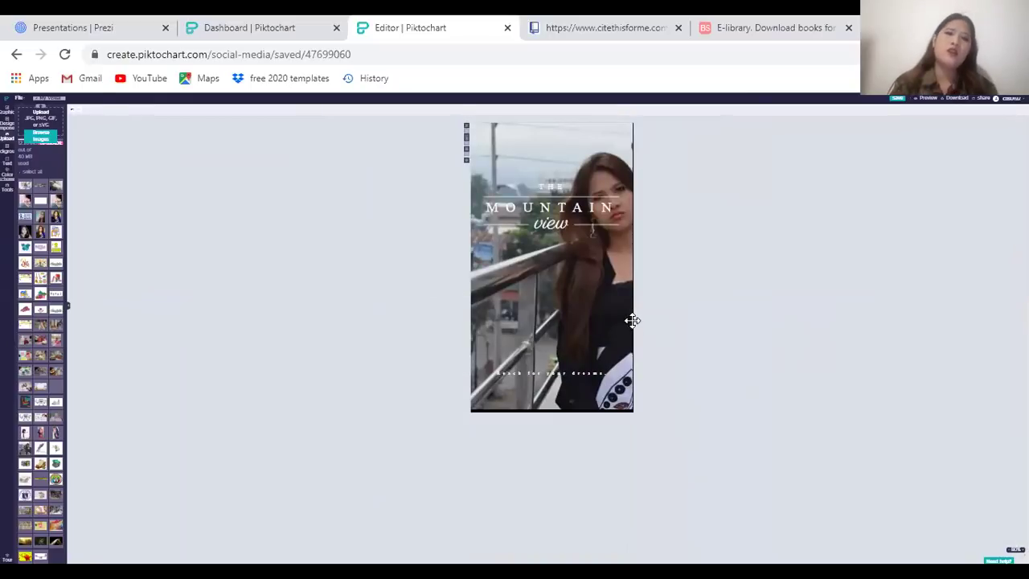
{"action": "key", "text": "ctrl+plus"}
{"action": "key", "text": "ctrl+minus"}
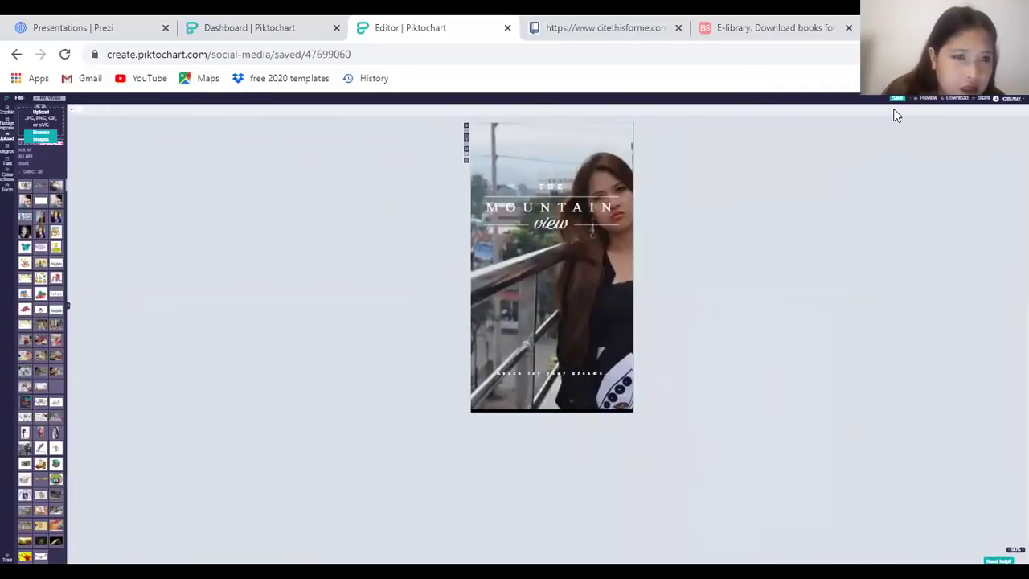
{"action": "key", "text": "ctrl+plus"}
{"action": "key", "text": "ctrl+plus"}
{"action": "key", "text": "ctrl+plus"}
{"action": "key", "text": "ctrl+plus"}
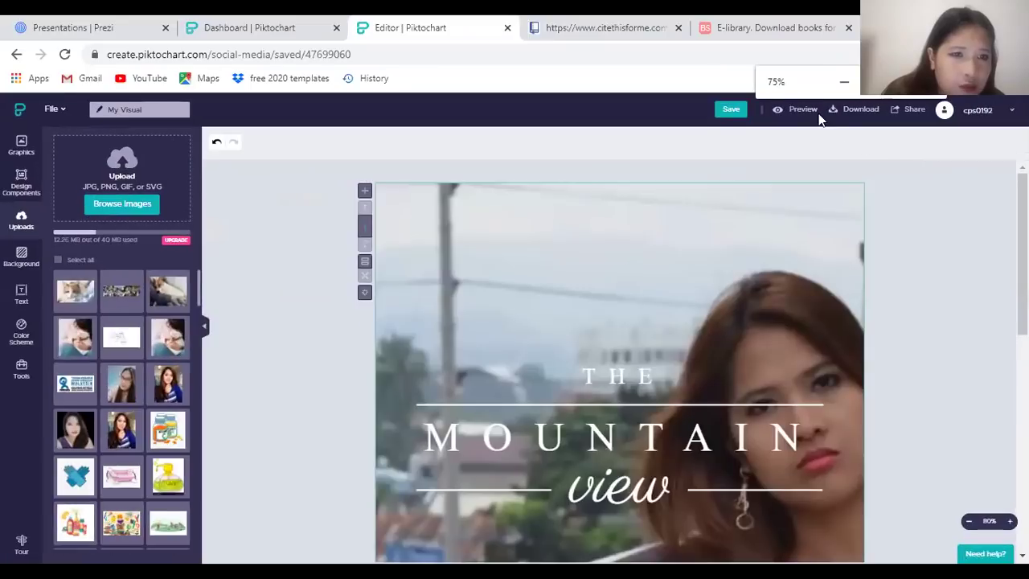
Save the Mountain View story design
{"action": "left_click", "coordinate": [738, 111]}
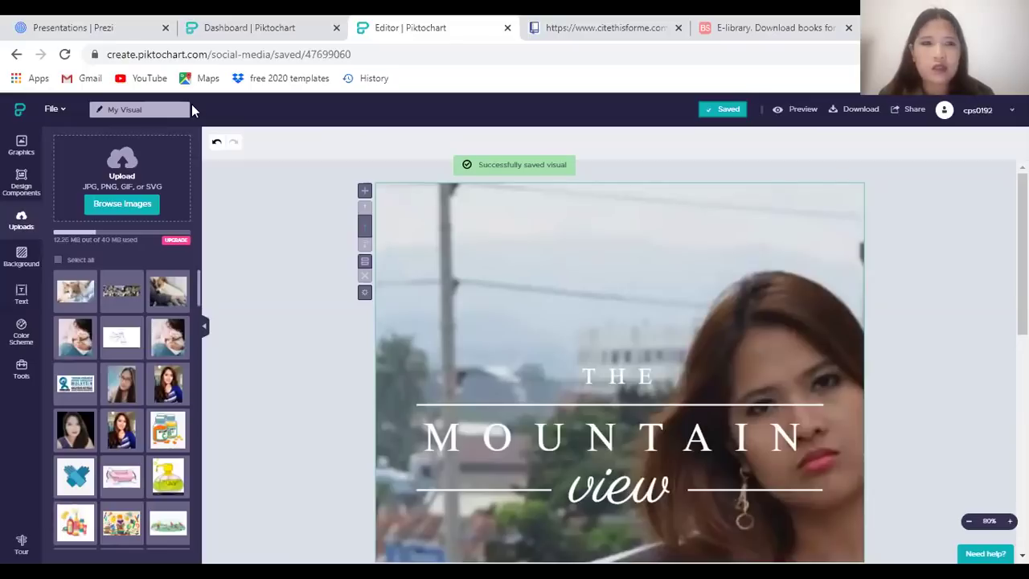
Download the design as a Medium-quality PNG in separate blocks, then cancel the Share publishing prompt
{"action": "left_click", "coordinate": [849, 105]}
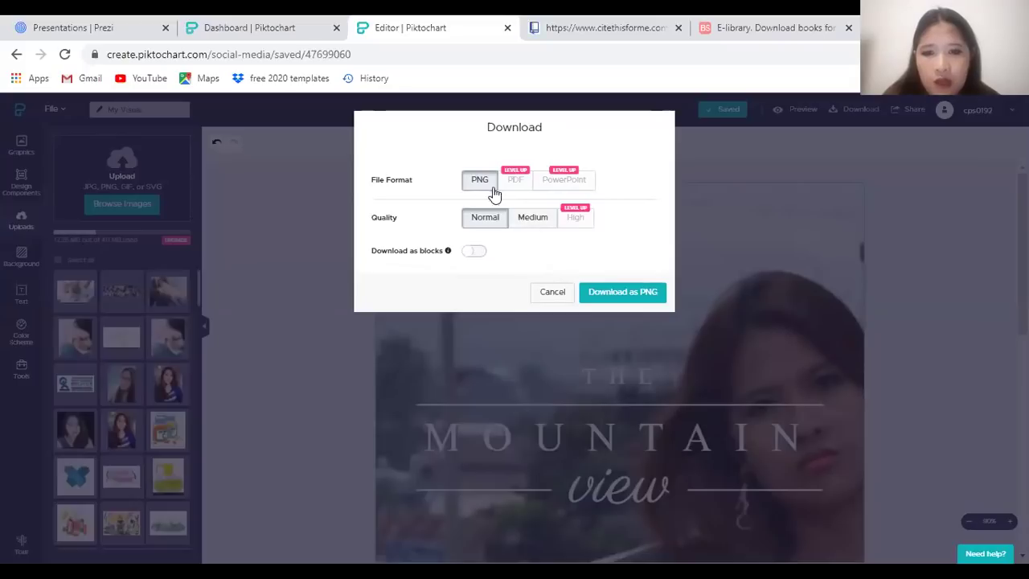
{"action": "left_click", "coordinate": [537, 221]}
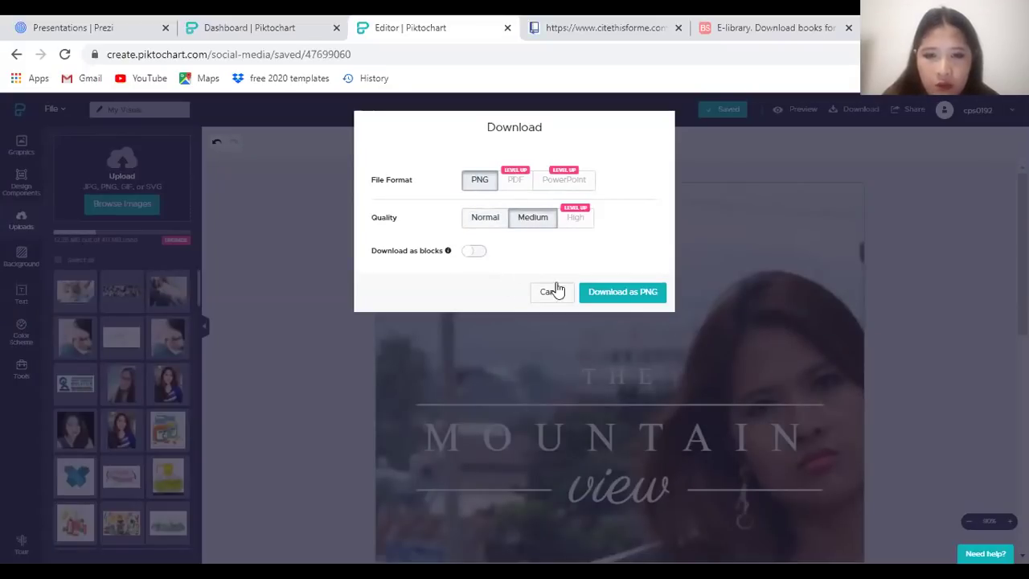
{"action": "left_click", "coordinate": [476, 254]}
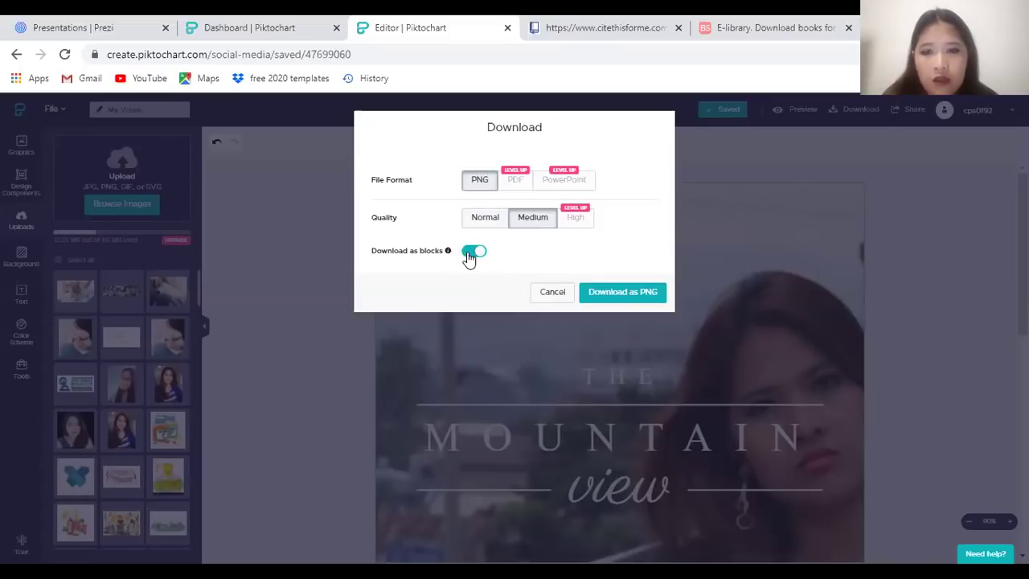
{"action": "left_click", "coordinate": [627, 293]}
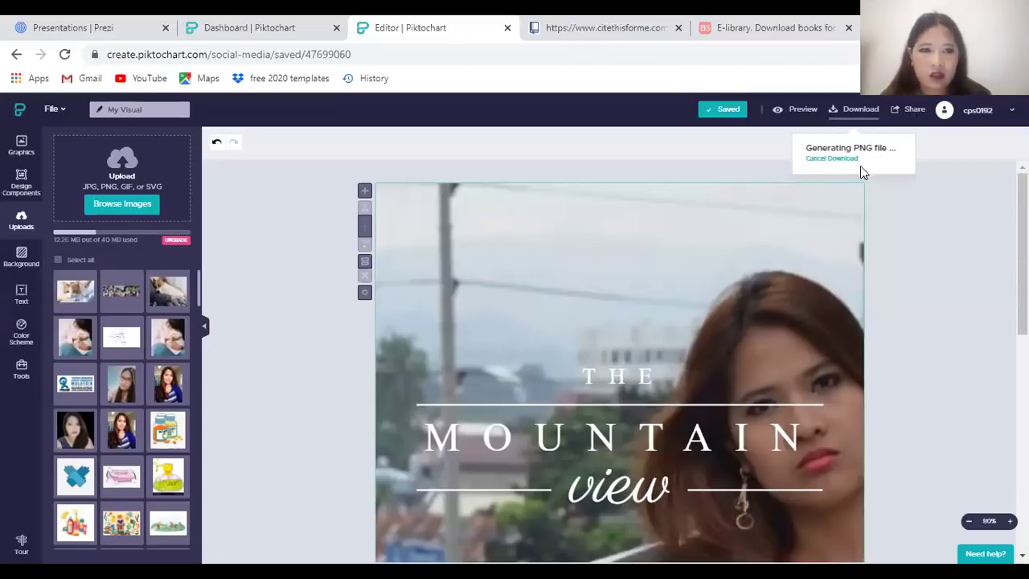
{"action": "left_click", "coordinate": [912, 116]}
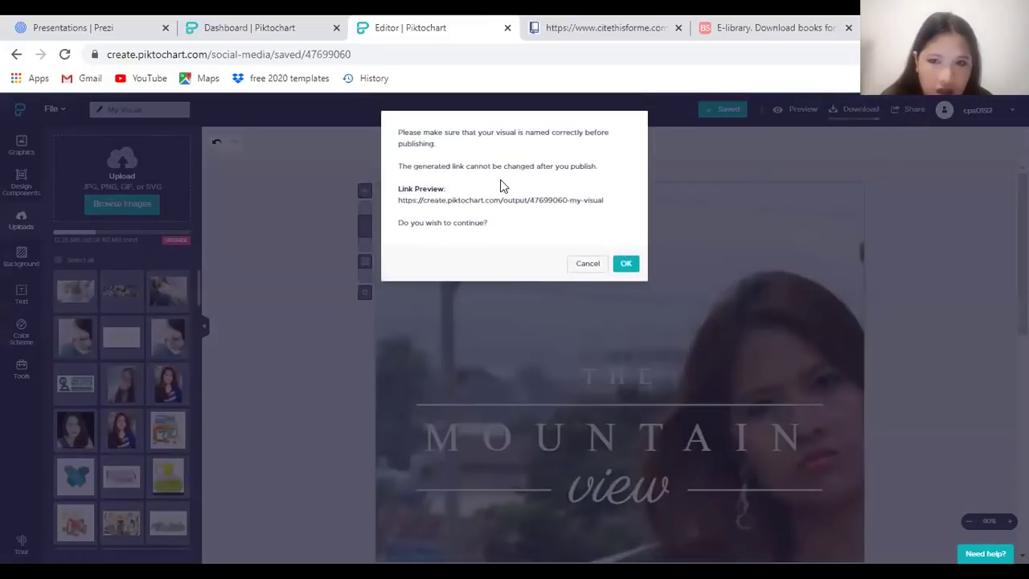
{"action": "left_click", "coordinate": [595, 271]}
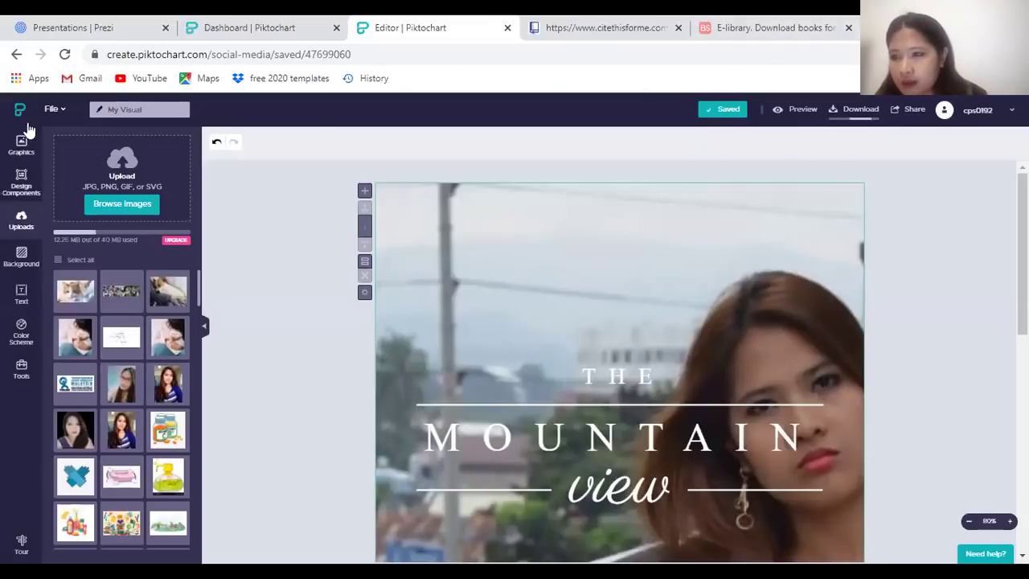
Browse the Graphics Illustrations and Lines categories, then the Background, Color Scheme and Tools panels
{"action": "left_click", "coordinate": [22, 151]}
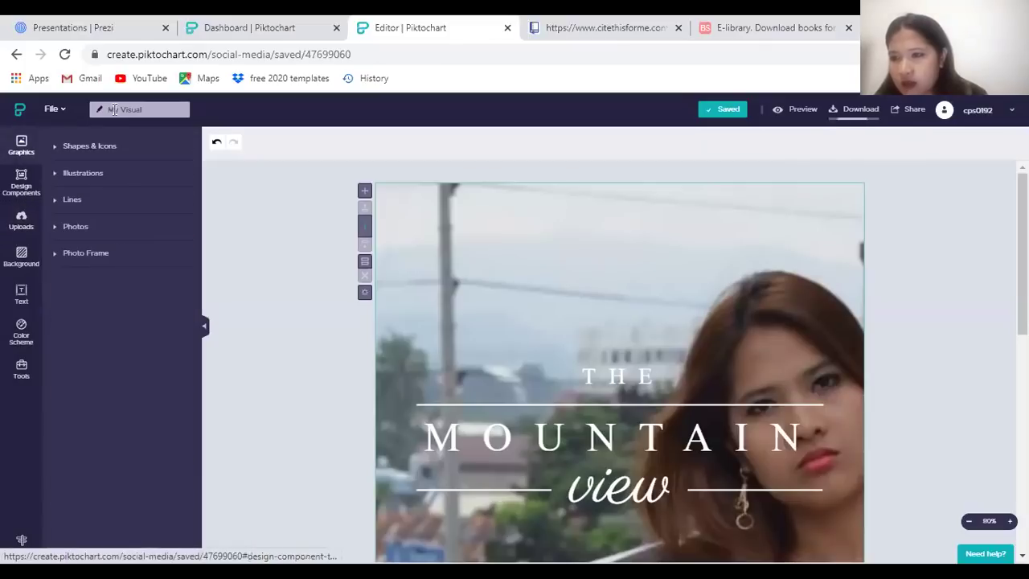
{"action": "left_click", "coordinate": [104, 176]}
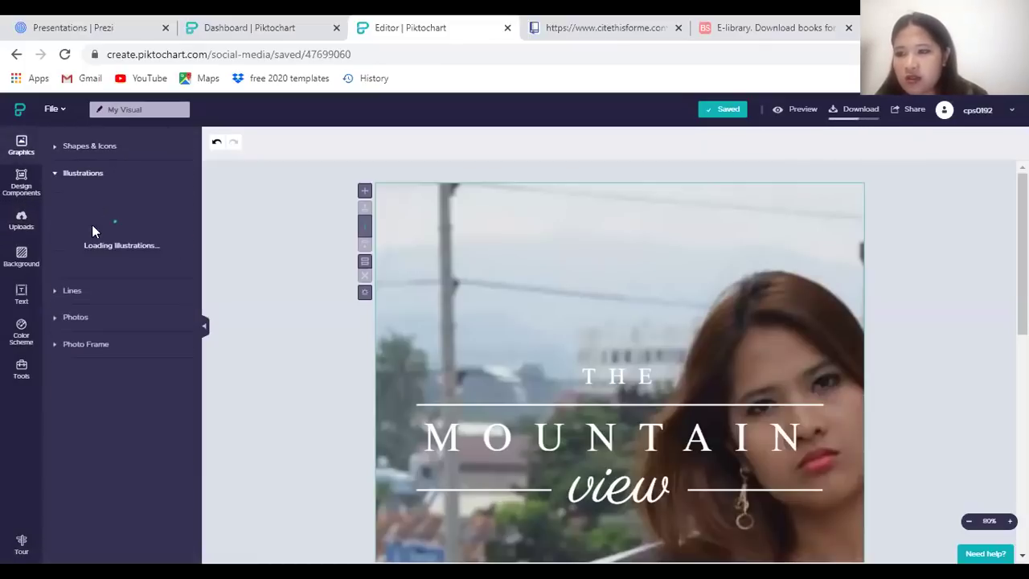
{"action": "left_click", "coordinate": [85, 300]}
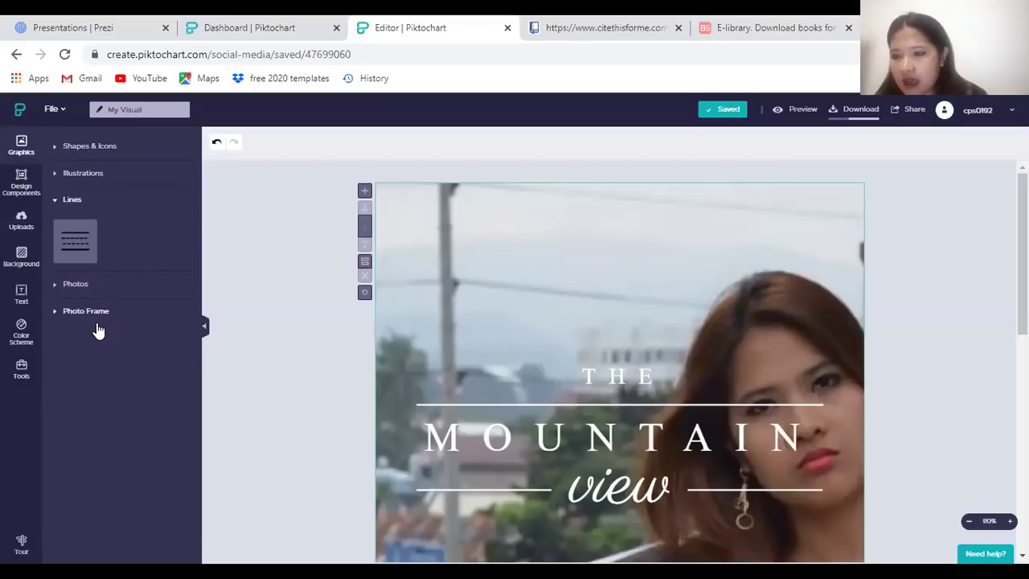
{"action": "left_click", "coordinate": [104, 178]}
{"action": "left_click", "coordinate": [21, 256]}
{"action": "left_click", "coordinate": [21, 342]}
{"action": "left_click", "coordinate": [20, 372]}
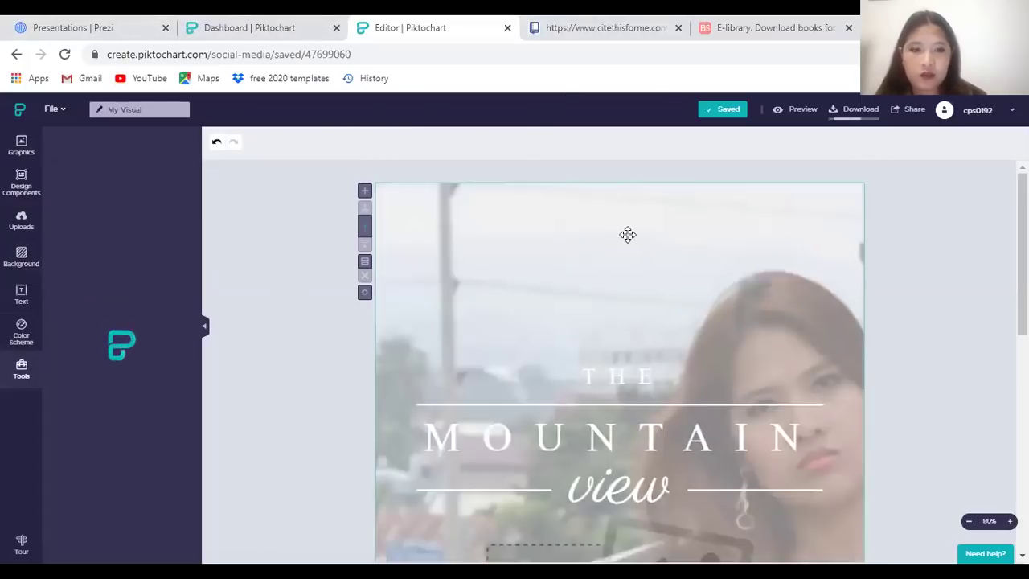
Check the PNG download progress, then switch back to the Piktochart Dashboard tab
{"action": "scroll", "coordinate": [620, 233], "scroll_direction": "down", "scroll_amount": 4}
{"action": "left_click", "coordinate": [737, 182]}
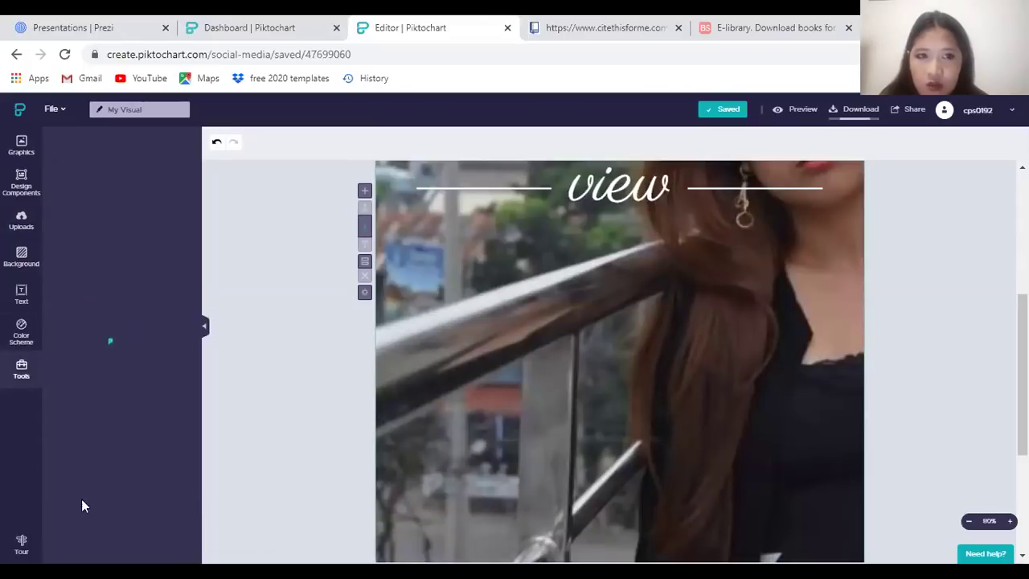
{"action": "left_click", "coordinate": [853, 112]}
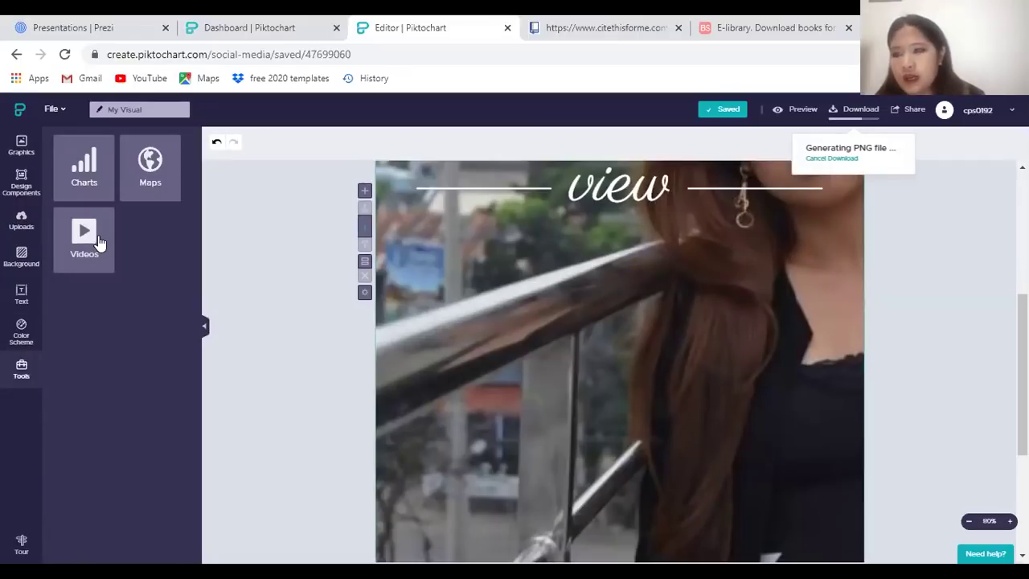
{"action": "key", "text": "ctrl+shift+Tab"}
Show the Infographics template gallery and browse the available templates
{"action": "left_click", "coordinate": [56, 213]}
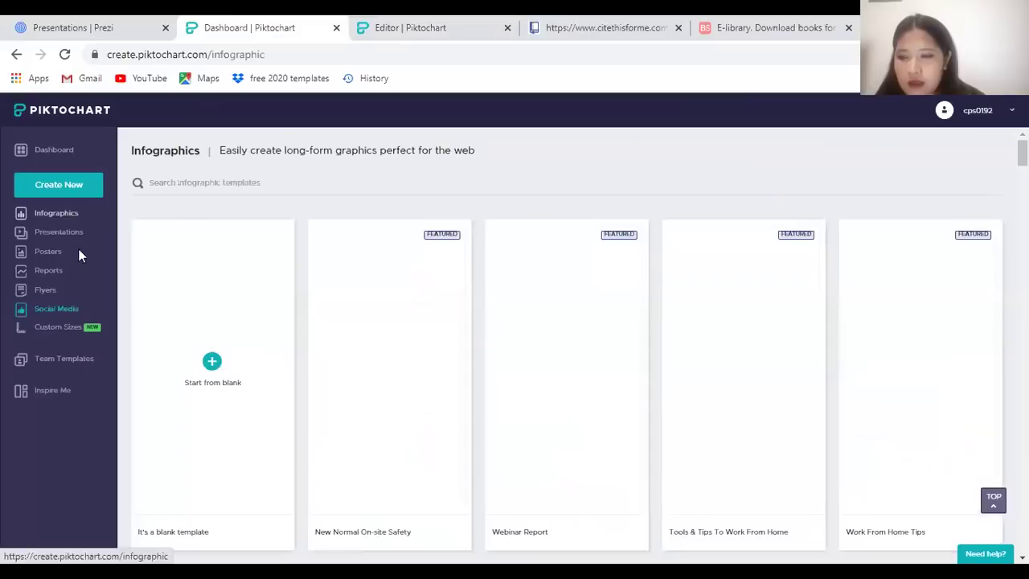
{"action": "mouse_move", "coordinate": [369, 346]}
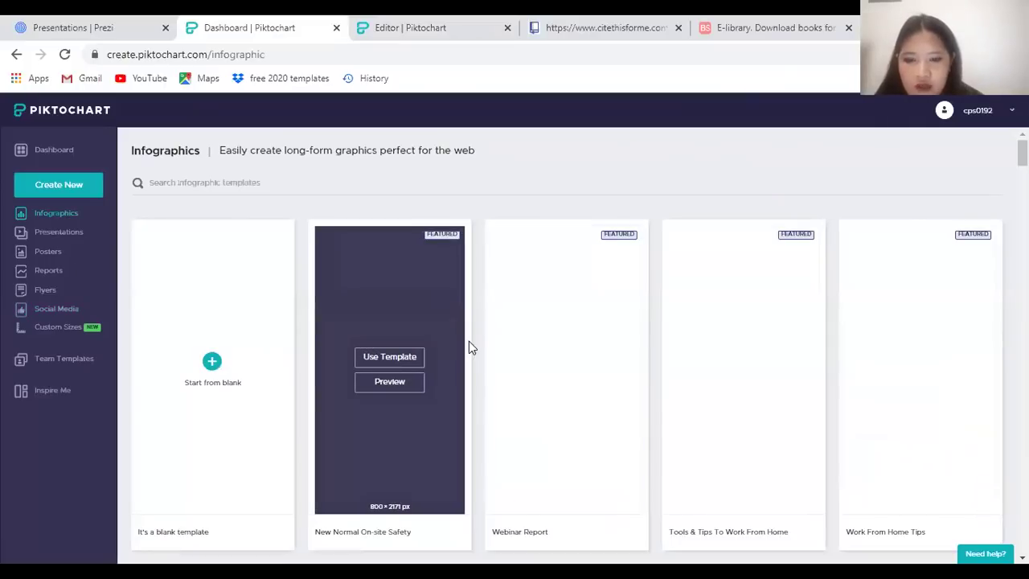
{"action": "scroll", "coordinate": [603, 305], "scroll_direction": "down", "scroll_amount": 6}
{"action": "scroll", "coordinate": [633, 304], "scroll_direction": "up", "scroll_amount": 5}
{"action": "scroll", "coordinate": [633, 304], "scroll_direction": "up", "scroll_amount": 1}
{"action": "scroll", "coordinate": [781, 259], "scroll_direction": "down", "scroll_amount": 5}
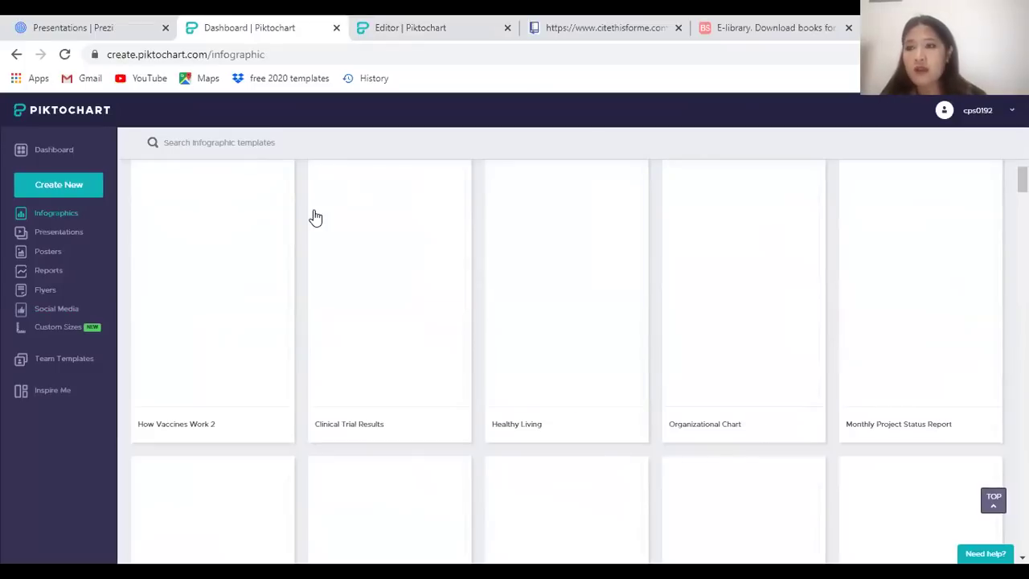
{"action": "mouse_move", "coordinate": [320, 216]}
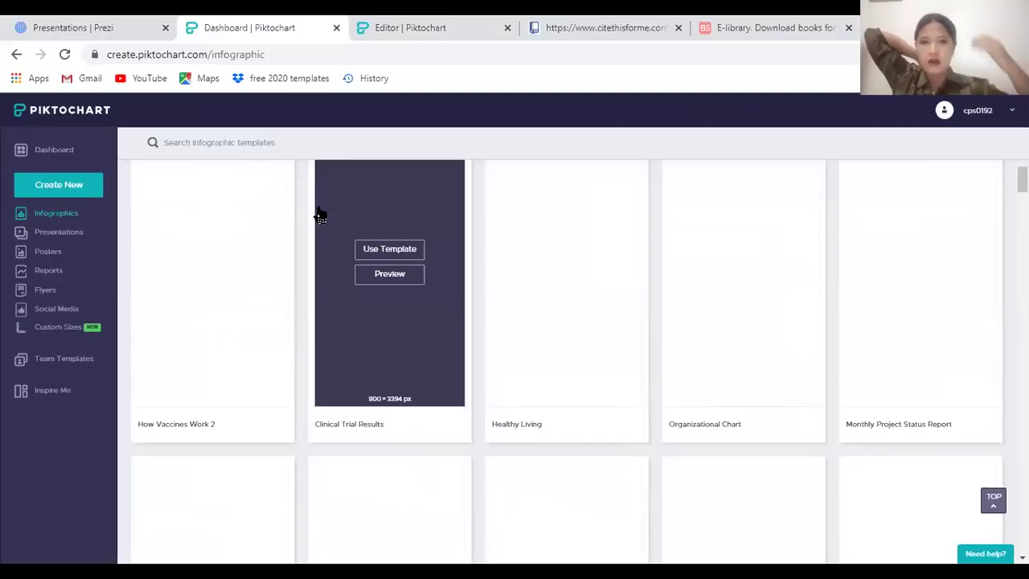
{"action": "scroll", "coordinate": [616, 305], "scroll_direction": "up", "scroll_amount": 5}
{"action": "scroll", "coordinate": [450, 347], "scroll_direction": "down", "scroll_amount": 7}
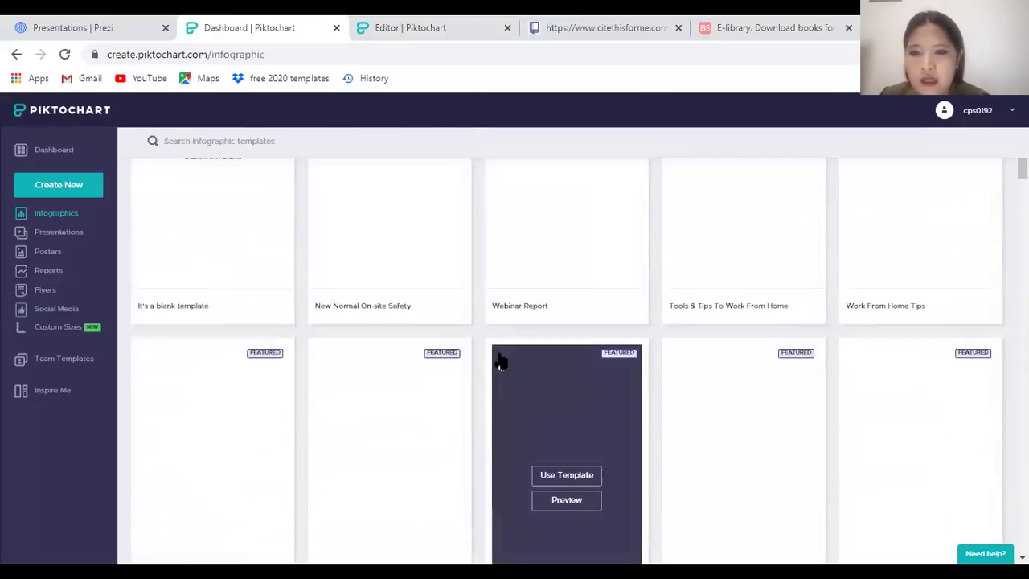
{"action": "scroll", "coordinate": [672, 371], "scroll_direction": "up", "scroll_amount": 2}
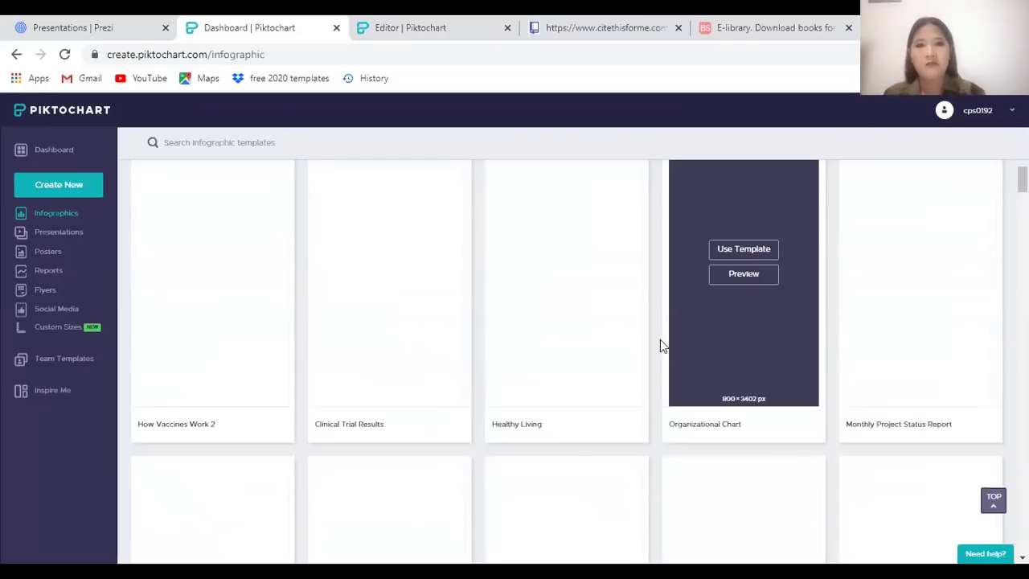
{"action": "scroll", "coordinate": [460, 344], "scroll_direction": "up", "scroll_amount": 6}
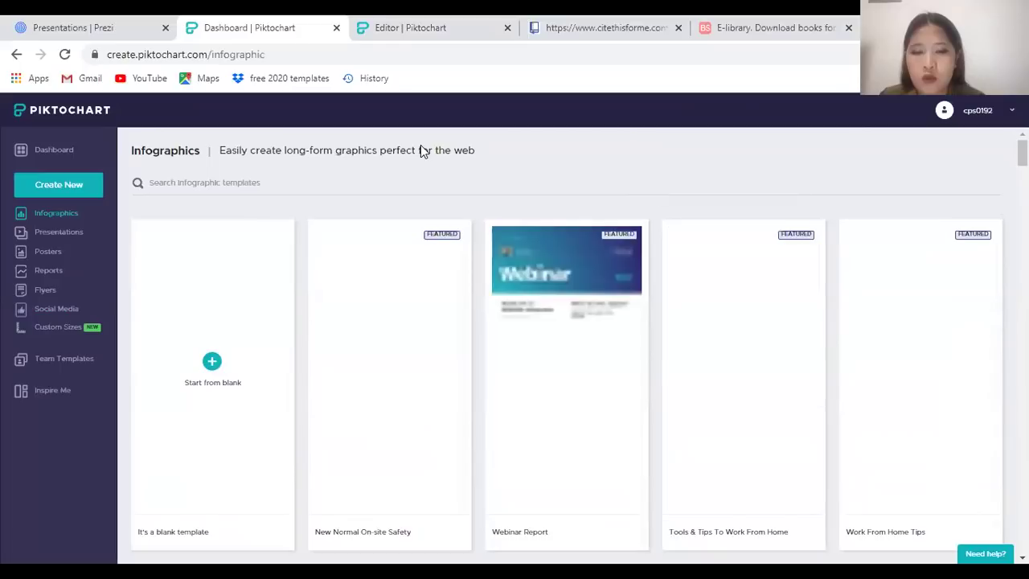
Start a new infographic from the Tools & Tips To Work From Home template
{"action": "key", "text": "ctrl+Tab"}
{"action": "key", "text": "ctrl+shift+Tab"}
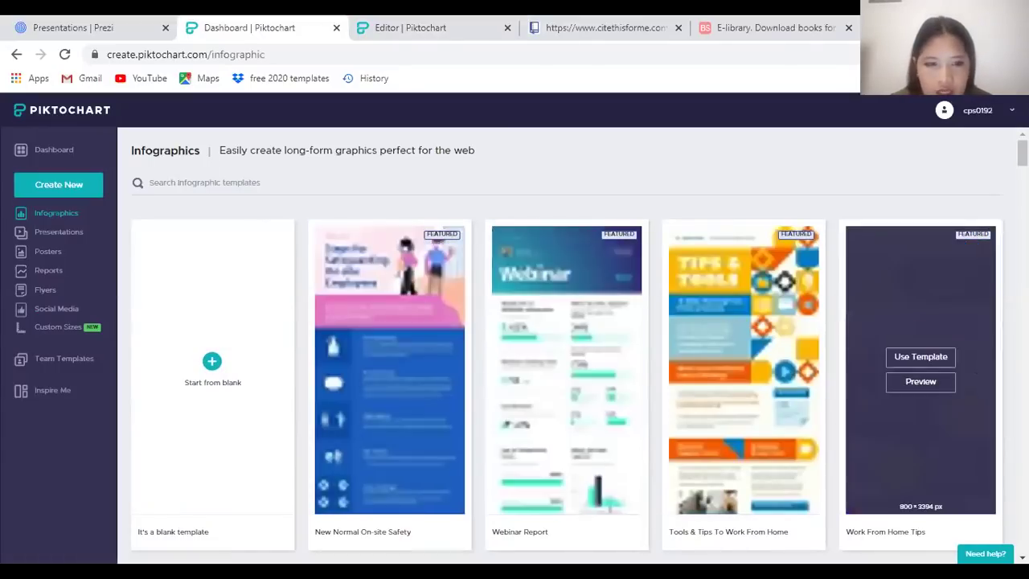
{"action": "scroll", "coordinate": [850, 402], "scroll_direction": "down", "scroll_amount": 5}
{"action": "scroll", "coordinate": [836, 359], "scroll_direction": "up", "scroll_amount": 4}
{"action": "scroll", "coordinate": [836, 359], "scroll_direction": "up", "scroll_amount": 2}
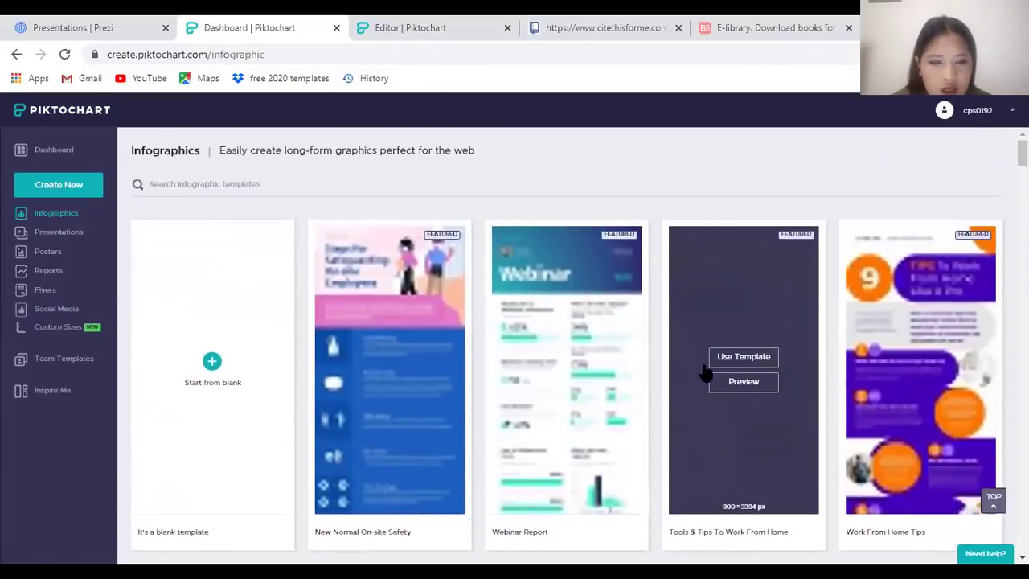
{"action": "left_click", "coordinate": [746, 356]}
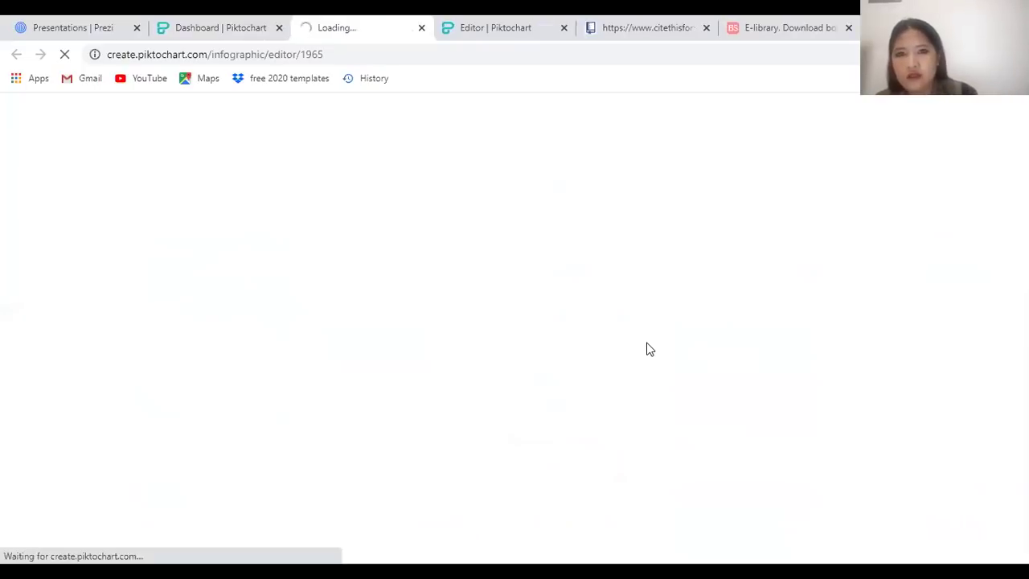
Close the Prezi tab and bring up the infographic tab showing the 5-visual limit notice
{"action": "left_click", "coordinate": [136, 28]}
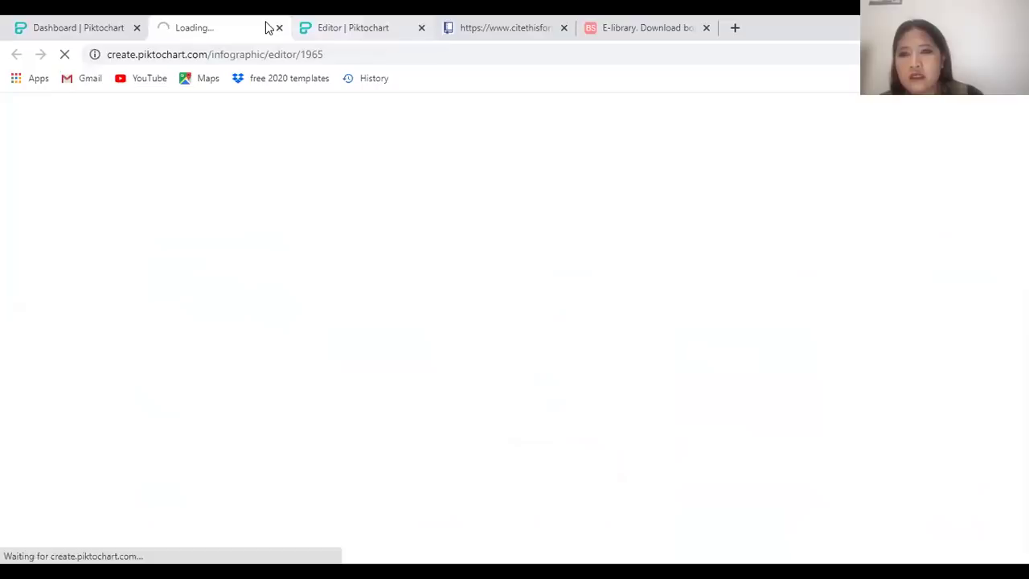
{"action": "key", "text": "ctrl+Tab"}
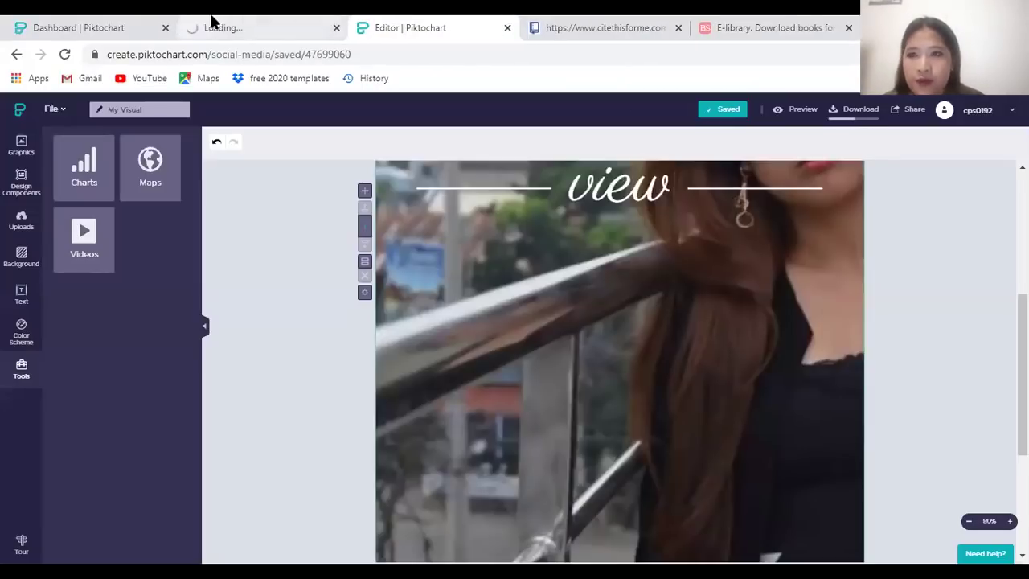
{"action": "left_click", "coordinate": [215, 25]}
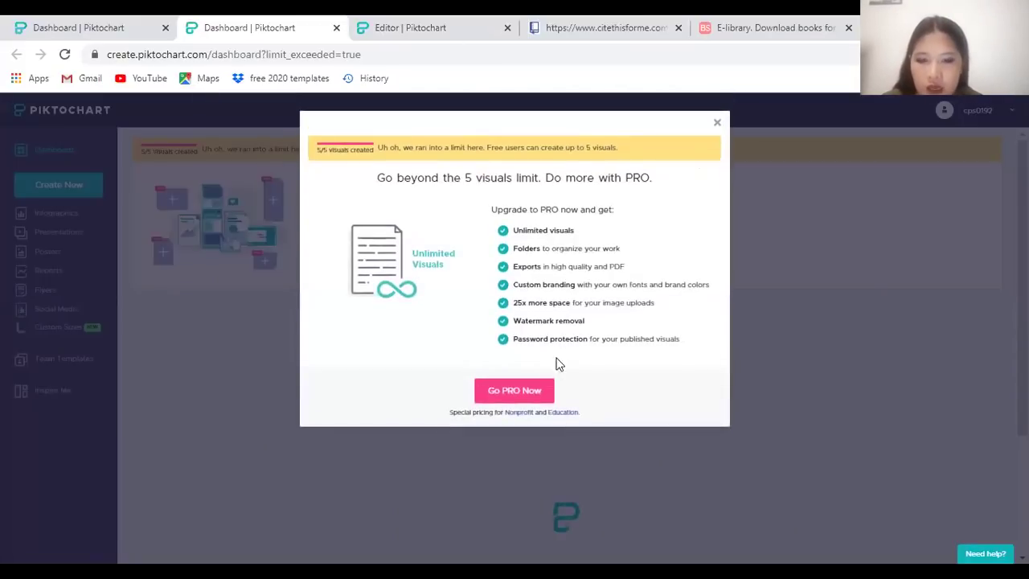
Dismiss the upgrade-to-PRO notice and bring up the dashboard's list of saved visuals
{"action": "left_click", "coordinate": [716, 124]}
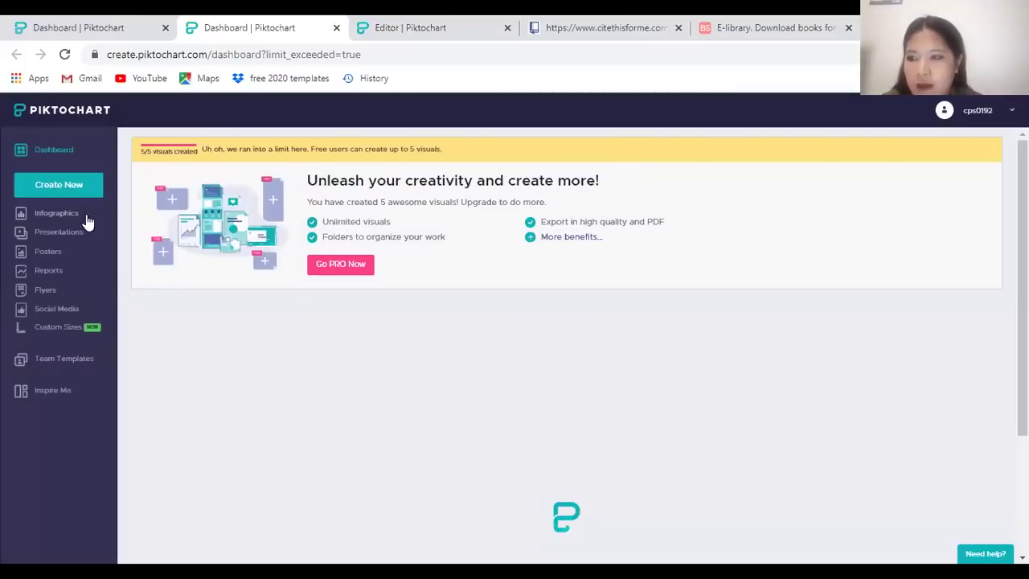
{"action": "left_click", "coordinate": [85, 29]}
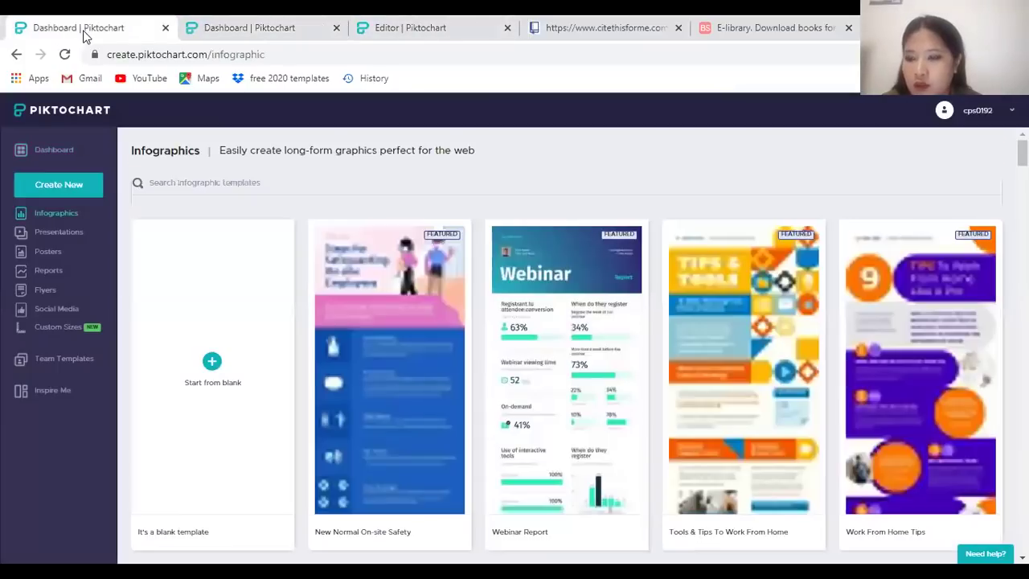
{"action": "scroll", "coordinate": [528, 436], "scroll_direction": "down", "scroll_amount": 15}
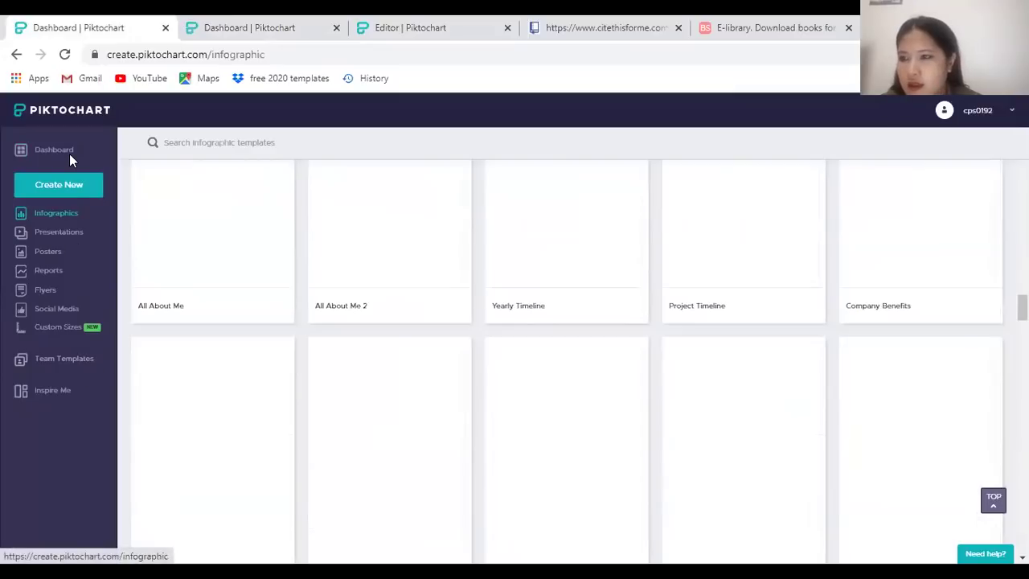
{"action": "left_click", "coordinate": [34, 152]}
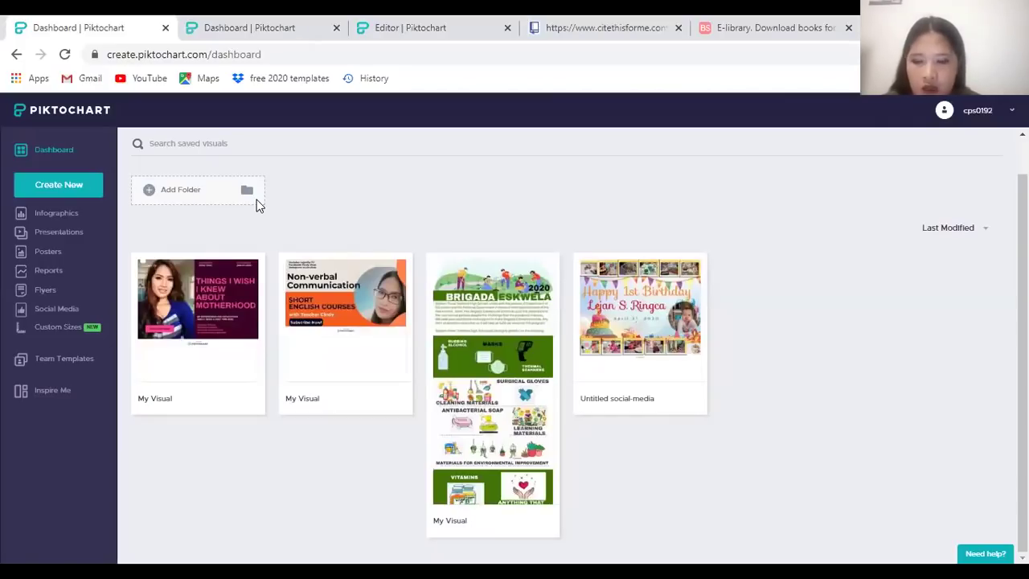
{"action": "left_click", "coordinate": [406, 28]}
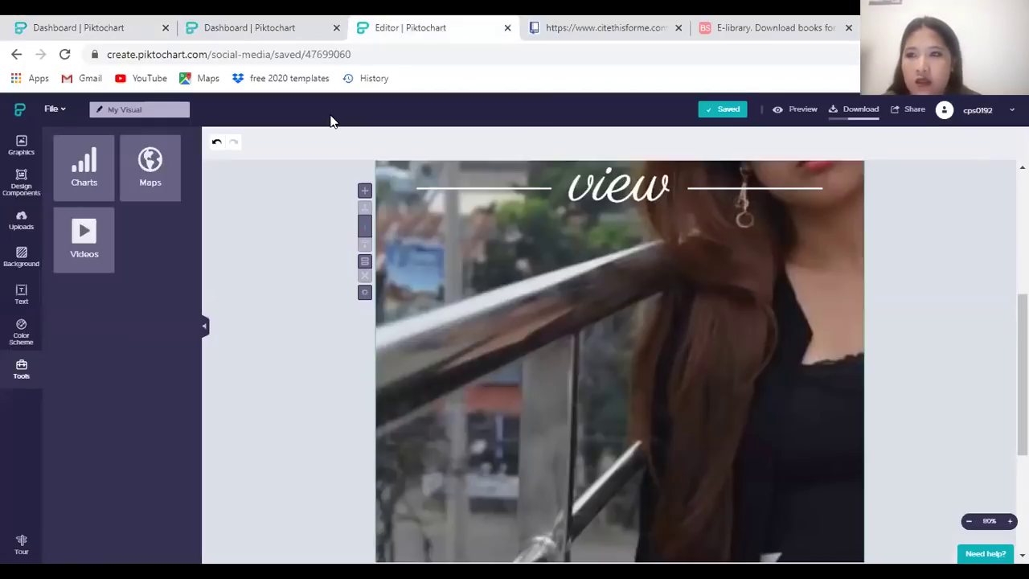
{"action": "key", "text": "ctrl+shift+Tab"}
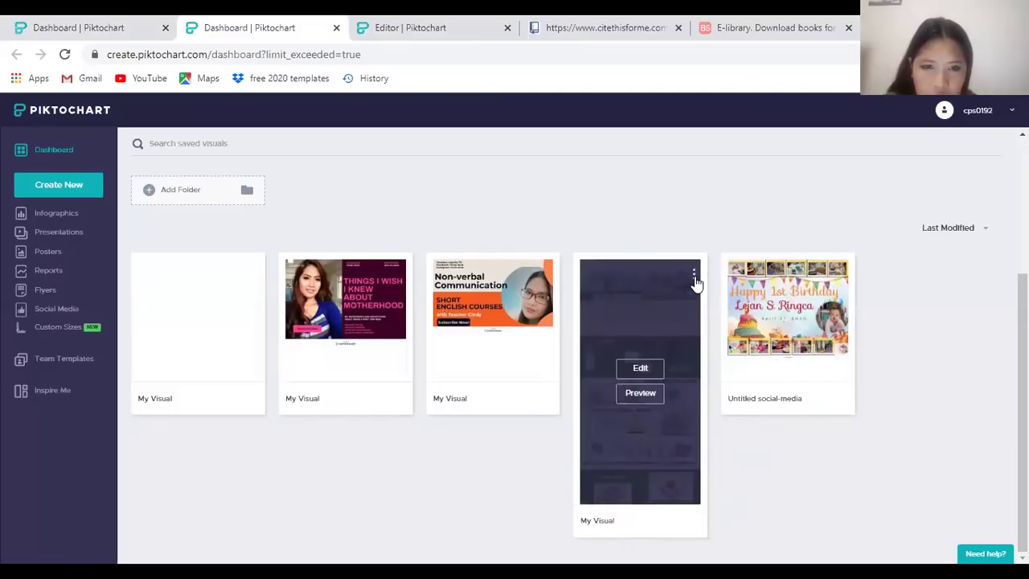
Delete the BRIGADA ESKWELA 2020 visual, leaving 4/5 visuals created
{"action": "left_click", "coordinate": [695, 279]}
{"action": "left_click", "coordinate": [613, 371]}
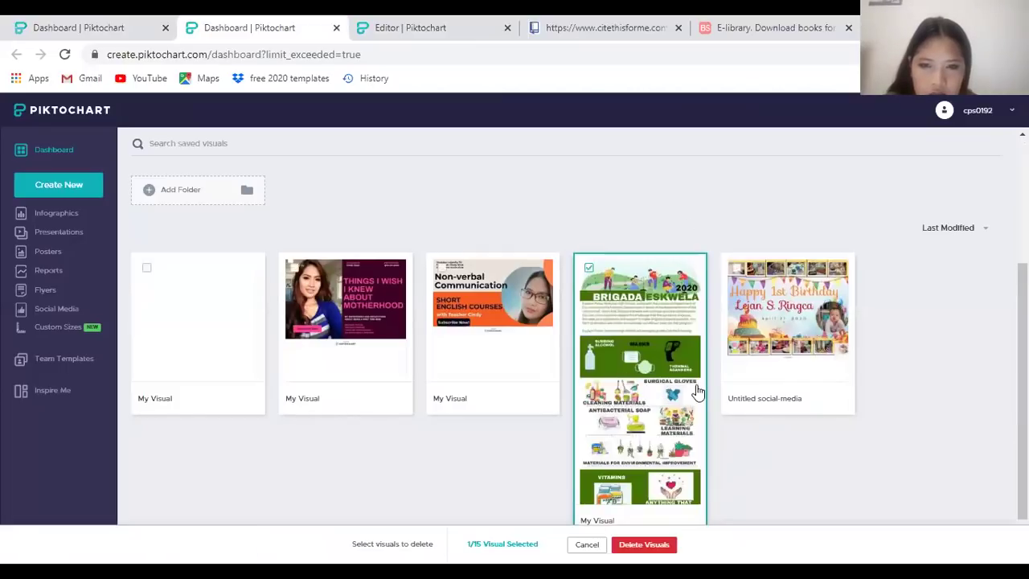
{"action": "left_click", "coordinate": [644, 545]}
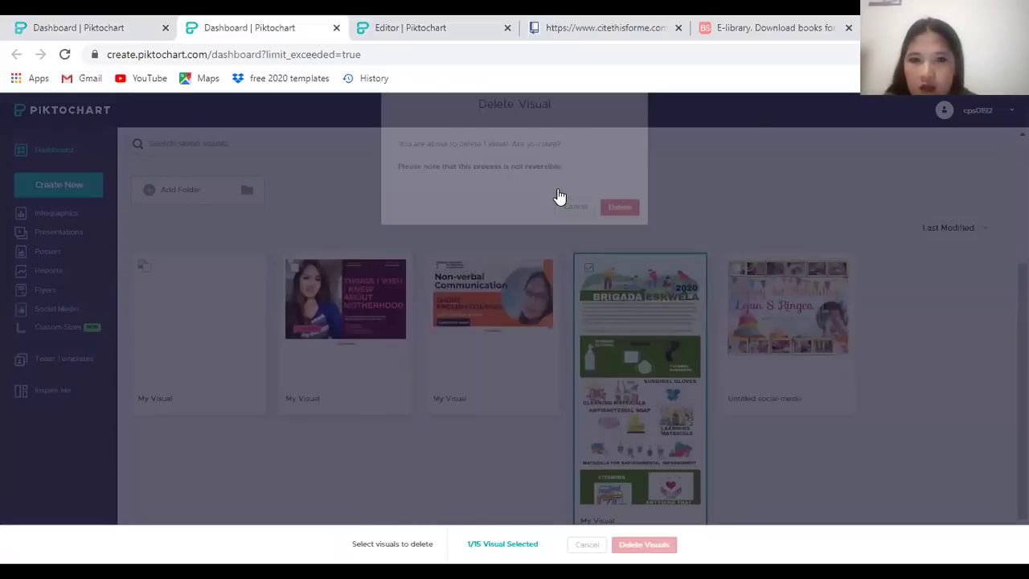
{"action": "key", "text": "Return"}
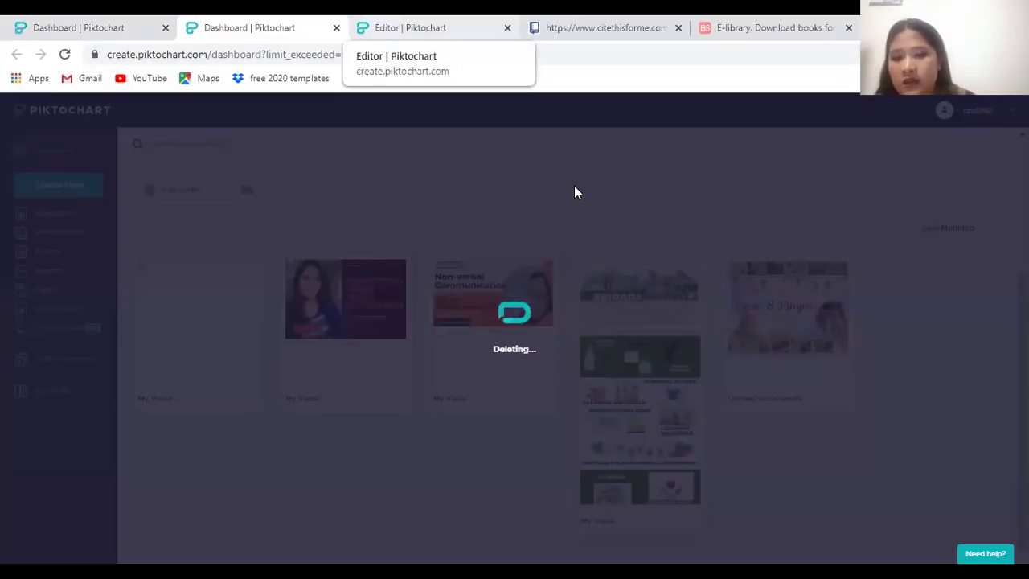
{"action": "key", "text": "ctrl+Tab"}
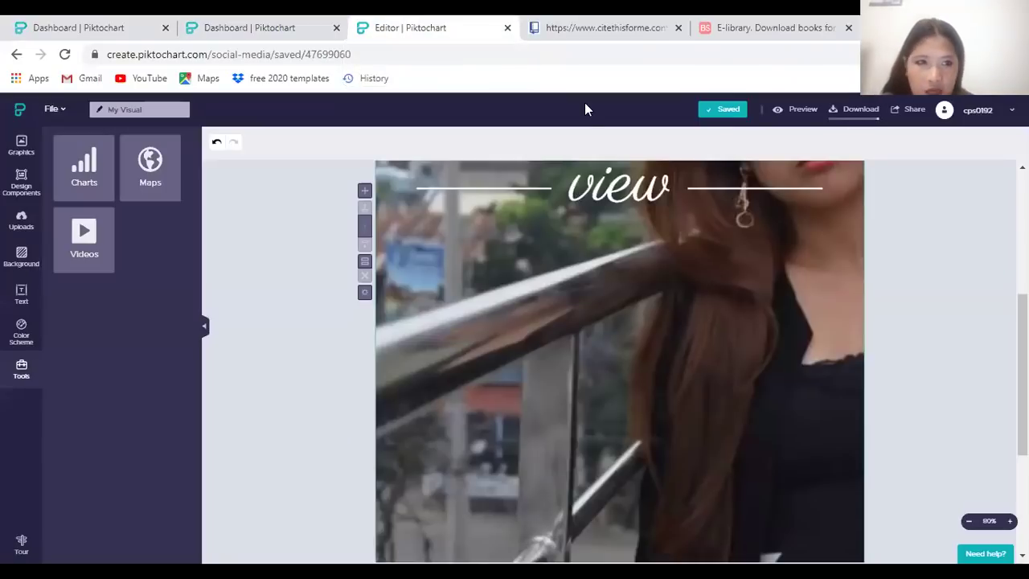
{"action": "key", "text": "ctrl+shift+Tab"}
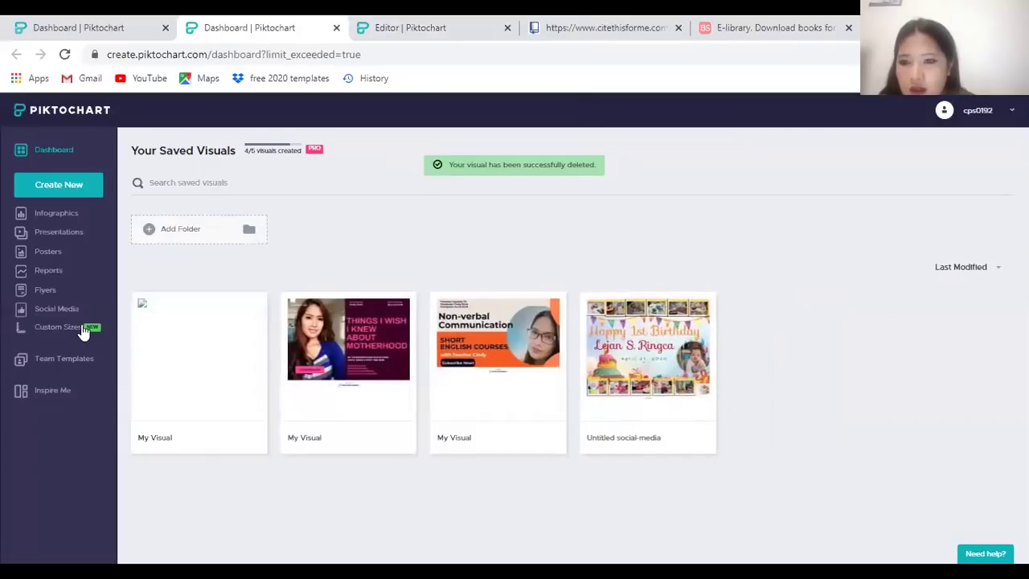
Open the Work From Home Tips infographic template in a new editor
{"action": "left_click", "coordinate": [59, 215]}
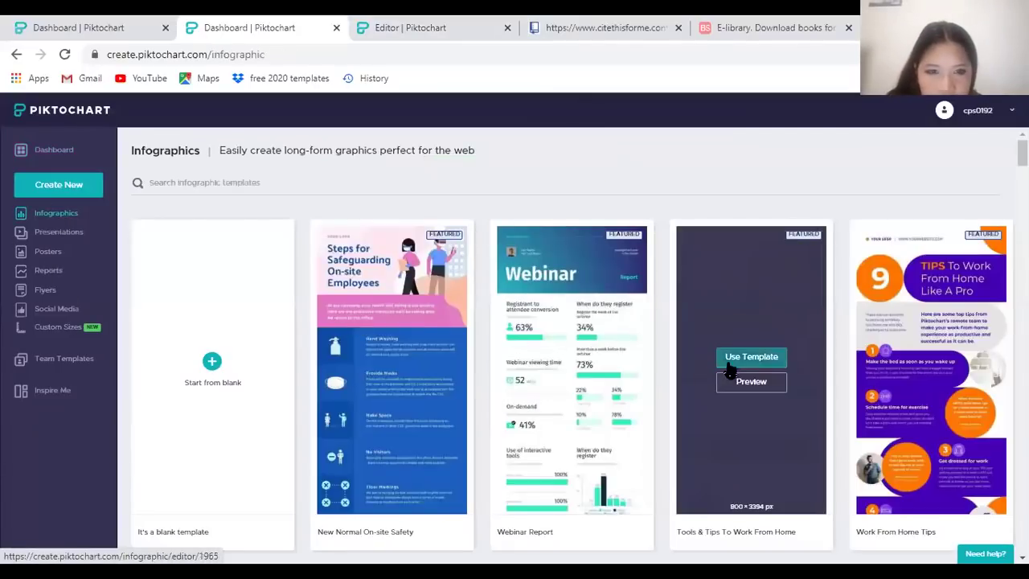
{"action": "mouse_move", "coordinate": [743, 368]}
{"action": "scroll", "coordinate": [844, 345], "scroll_direction": "down", "scroll_amount": 5}
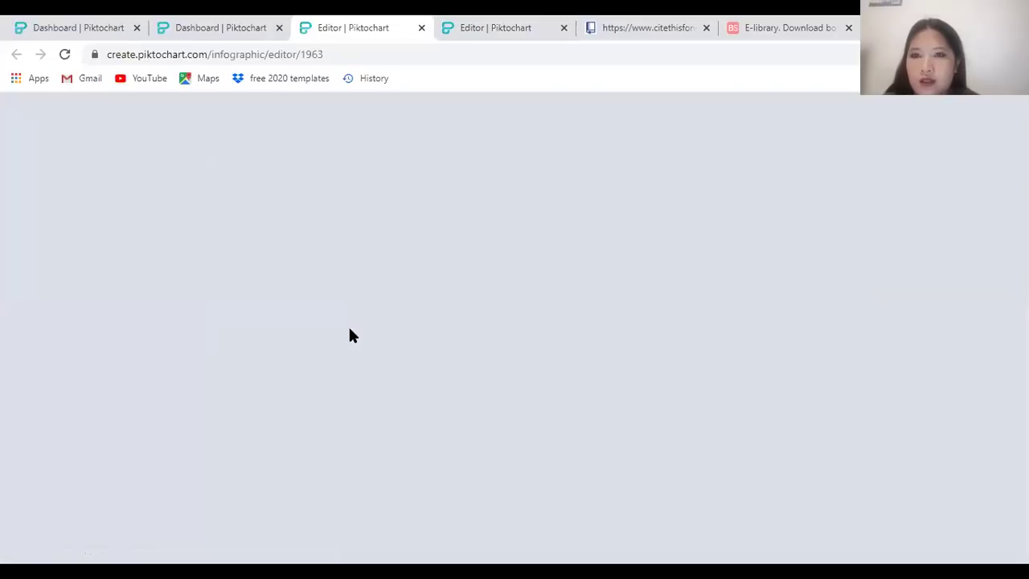
{"action": "key", "text": "ctrl+Tab"}
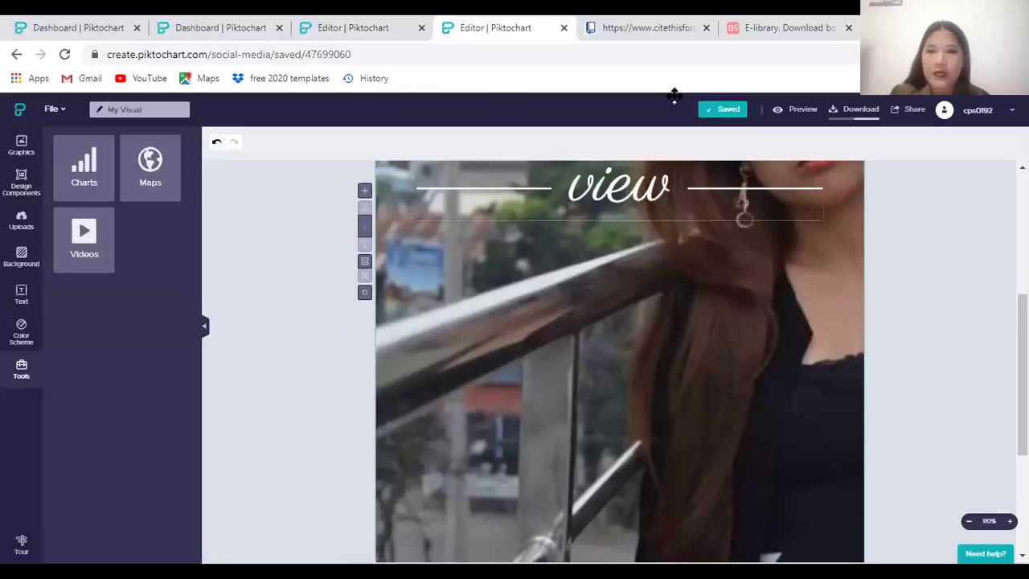
{"action": "left_click", "coordinate": [235, 20]}
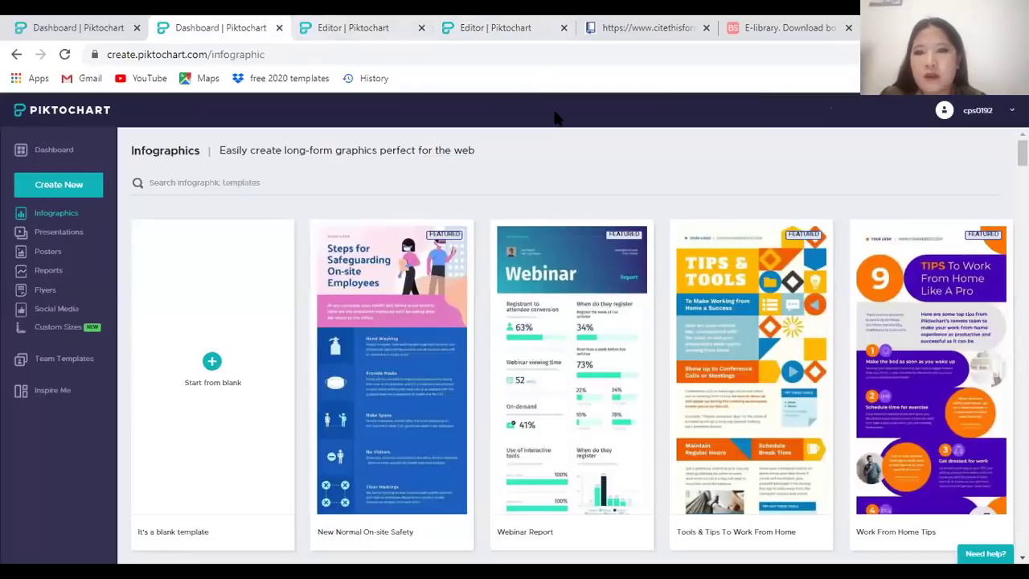
{"action": "key", "text": "ctrl+Tab"}
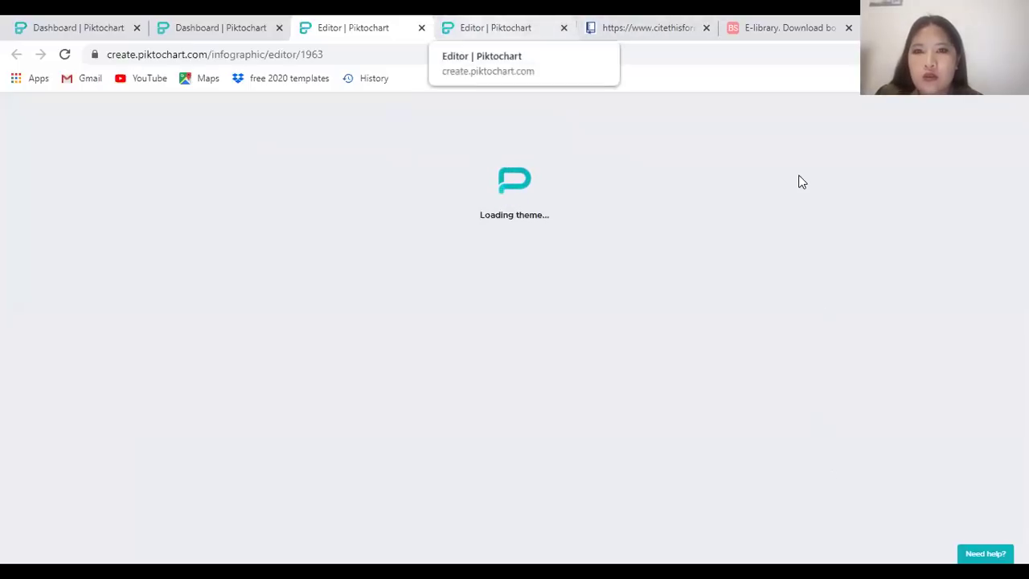
Start another PNG download of the photo design
{"action": "key", "text": "ctrl+Tab"}
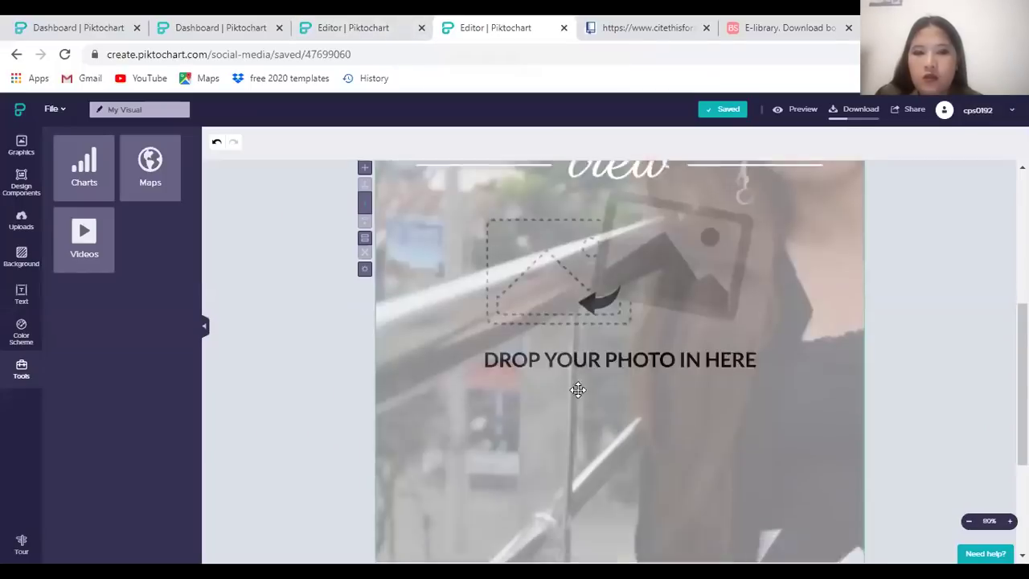
{"action": "scroll", "coordinate": [578, 390], "scroll_direction": "down", "scroll_amount": 3}
{"action": "scroll", "coordinate": [586, 375], "scroll_direction": "up", "scroll_amount": 5}
{"action": "left_click", "coordinate": [860, 109]}
{"action": "key", "text": "ctrl+shift+Tab"}
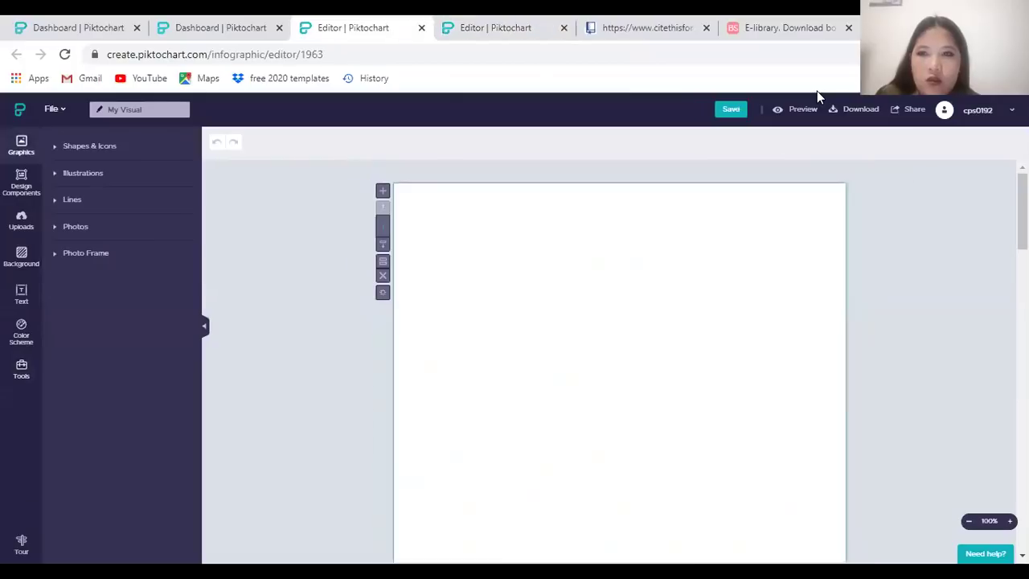
Change the main title to 'TIPS To Avoid having too many loans'
{"action": "scroll", "coordinate": [633, 252], "scroll_direction": "down", "scroll_amount": 3}
{"action": "scroll", "coordinate": [782, 290], "scroll_direction": "up", "scroll_amount": 3}
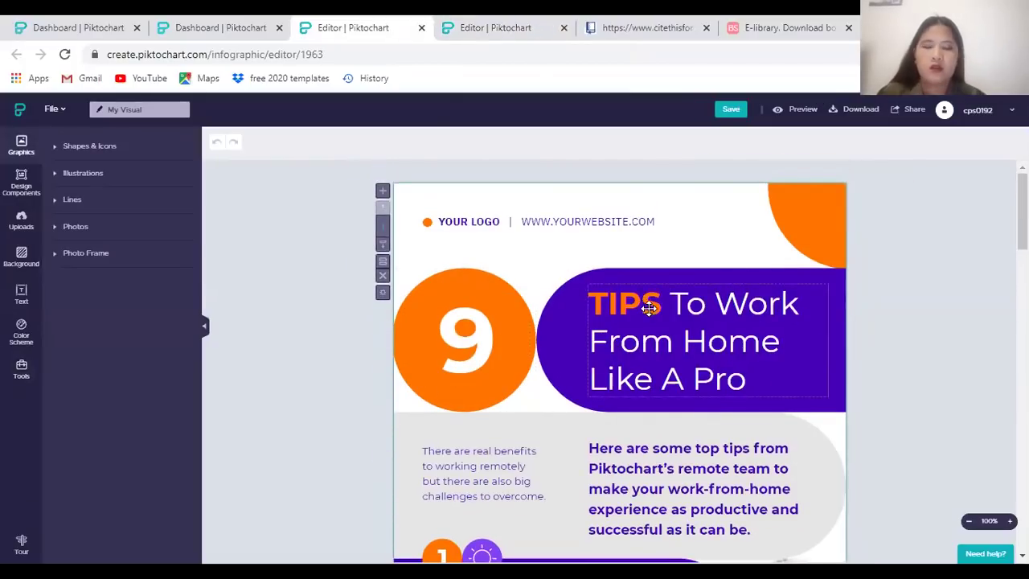
{"action": "double_click", "coordinate": [704, 332]}
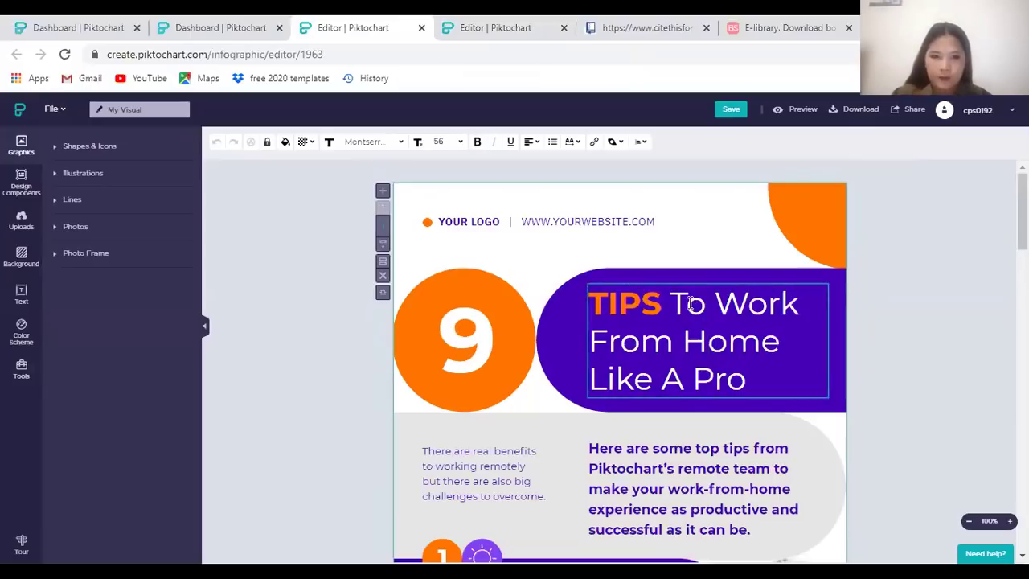
{"action": "left_click_drag", "start_coordinate": [706, 296], "coordinate": [802, 382]}
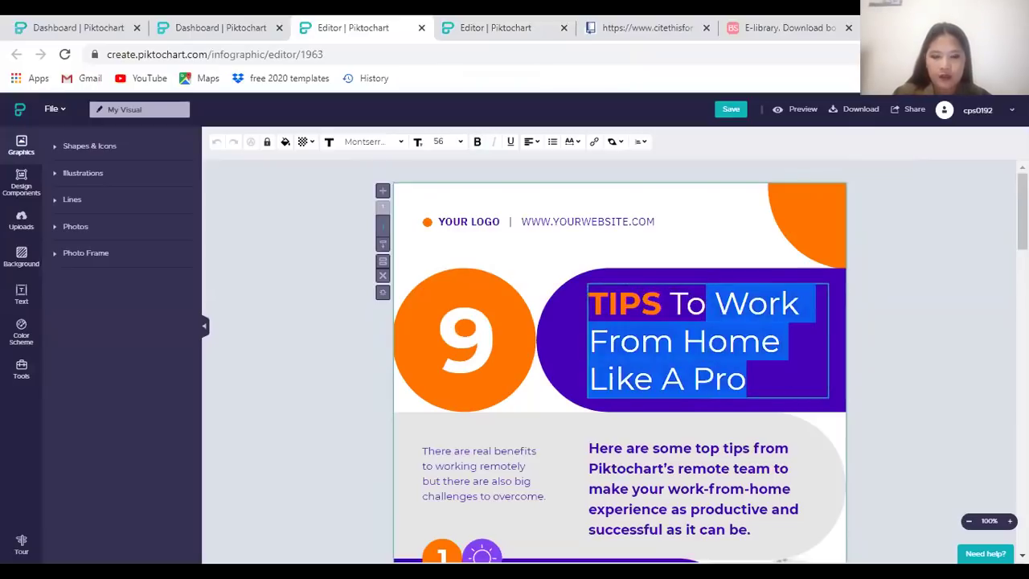
{"action": "type", "text": "Avoid hav"}
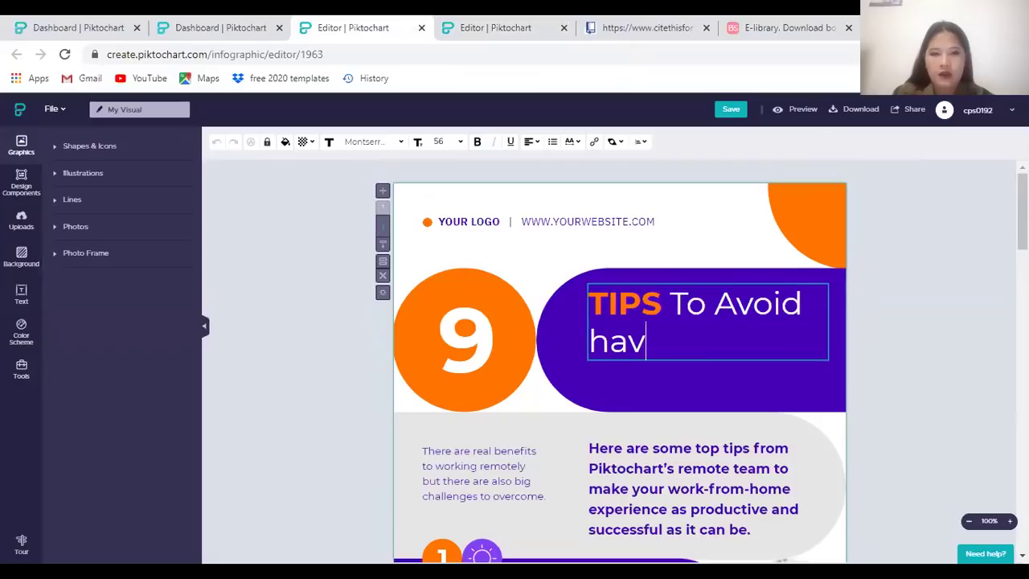
{"action": "type", "text": "ing too much loa"}
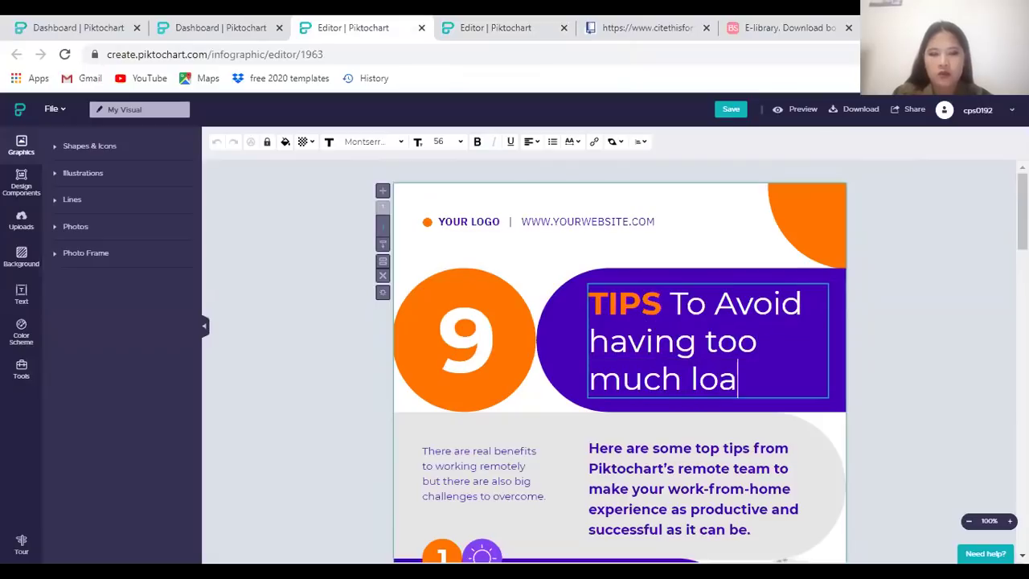
{"action": "type", "text": "ns"}
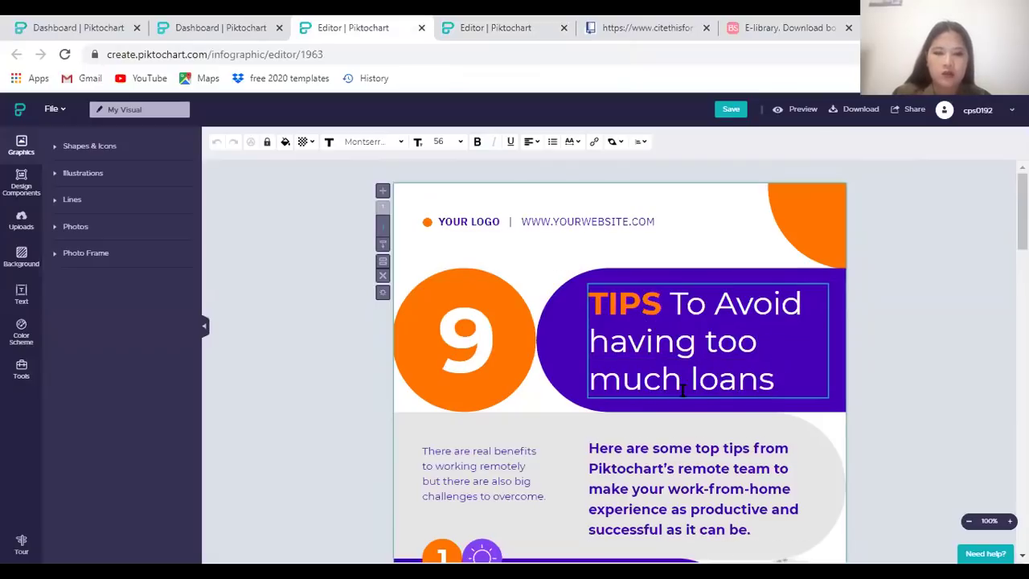
{"action": "left_click_drag", "start_coordinate": [683, 390], "coordinate": [616, 389]}
{"action": "type", "text": "any"}
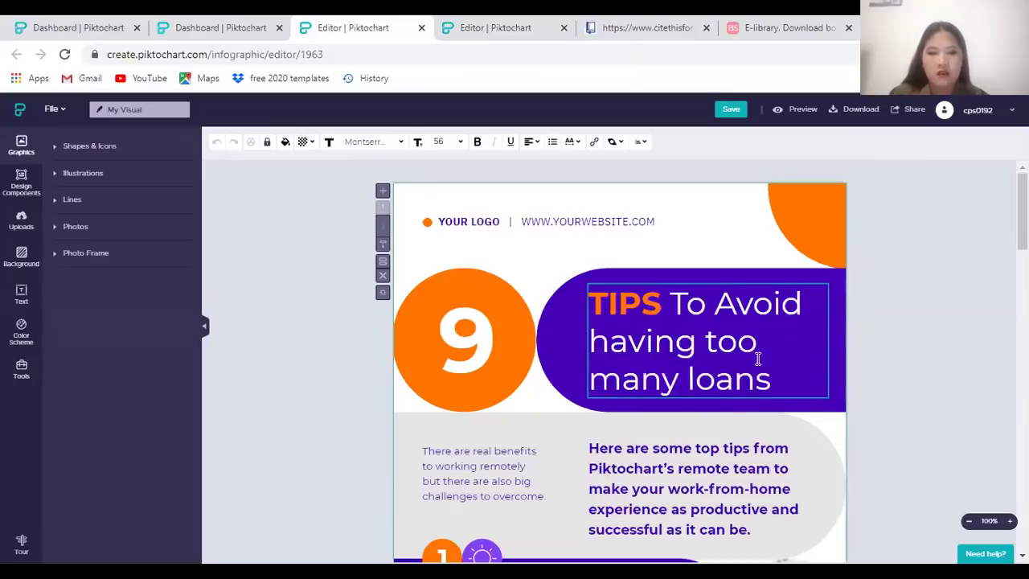
{"action": "left_click", "coordinate": [639, 354]}
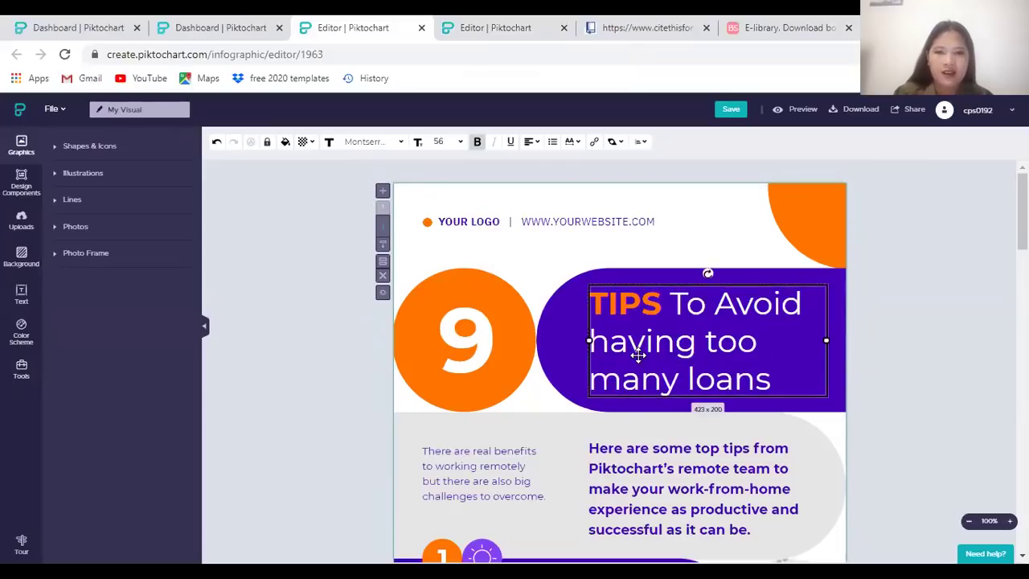
{"action": "left_click", "coordinate": [994, 382]}
Undo an accidental replacement of tip 8's body text, restoring the original wording
{"action": "scroll", "coordinate": [832, 356], "scroll_direction": "down", "scroll_amount": 1}
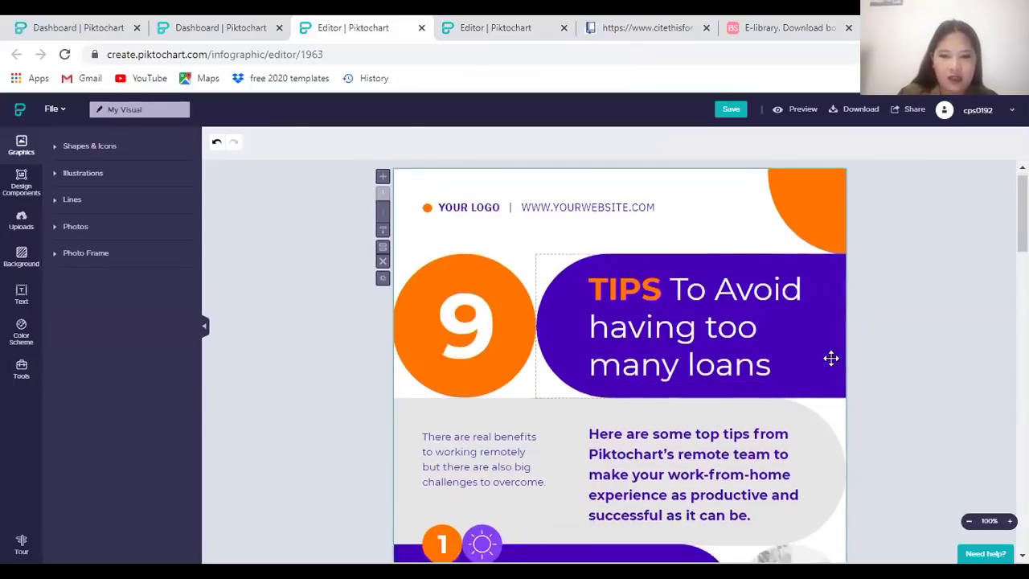
{"action": "scroll", "coordinate": [820, 228], "scroll_direction": "down", "scroll_amount": 3}
{"action": "scroll", "coordinate": [514, 258], "scroll_direction": "up", "scroll_amount": 4}
{"action": "scroll", "coordinate": [551, 294], "scroll_direction": "down", "scroll_amount": 8}
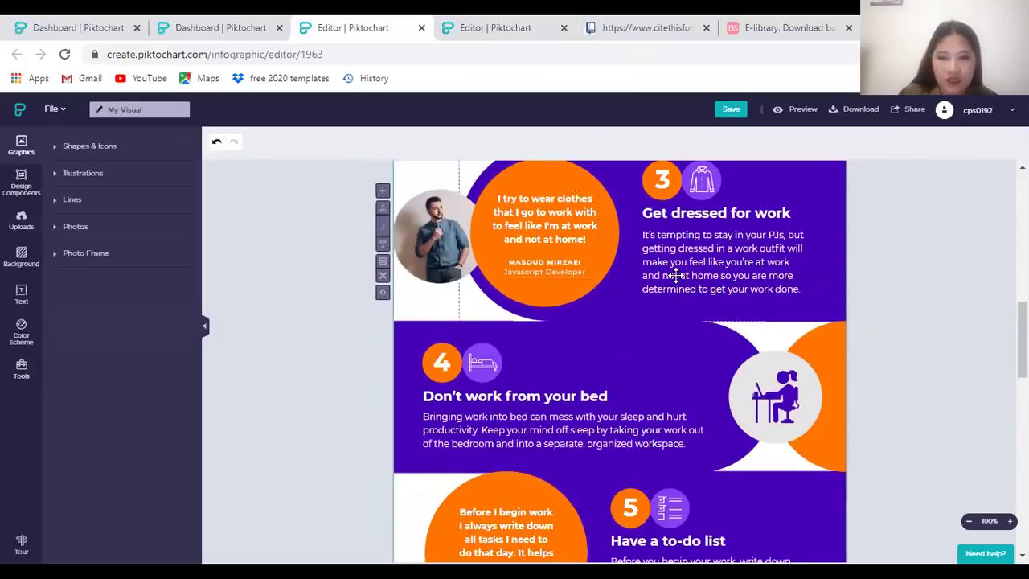
{"action": "scroll", "coordinate": [683, 294], "scroll_direction": "down", "scroll_amount": 7}
{"action": "scroll", "coordinate": [549, 356], "scroll_direction": "down", "scroll_amount": 2}
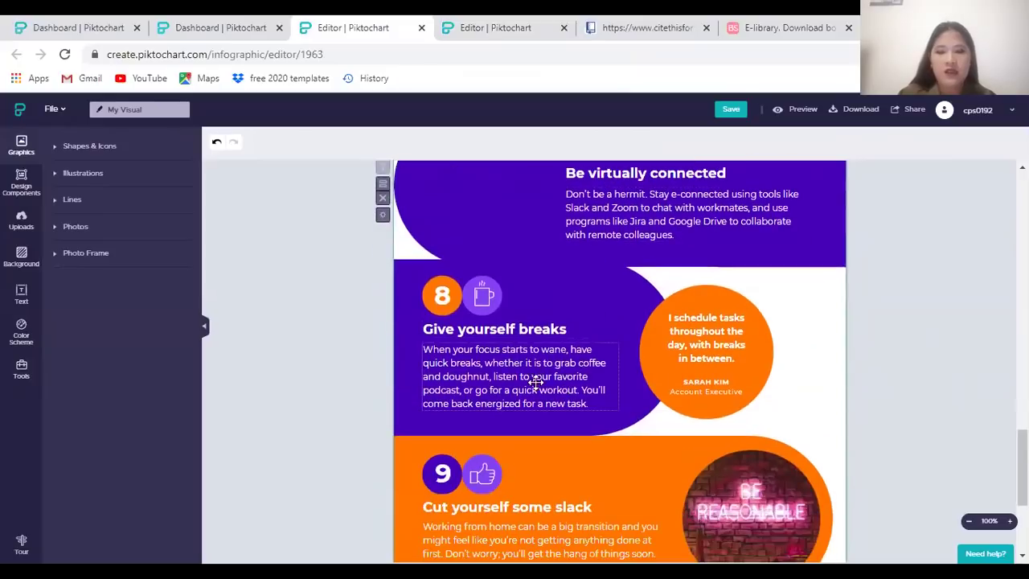
{"action": "left_click", "coordinate": [491, 362]}
{"action": "triple_click", "coordinate": [505, 362]}
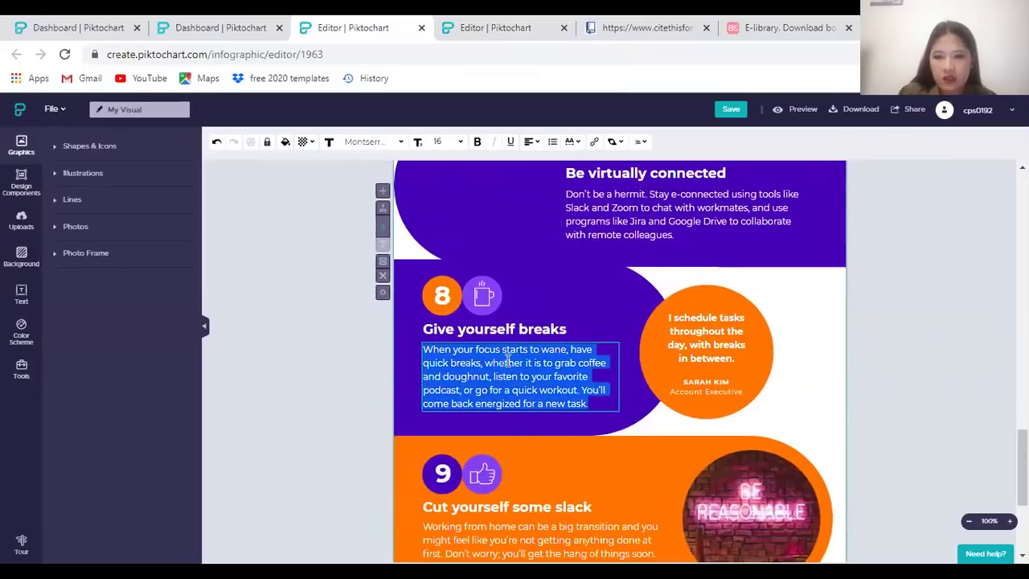
{"action": "type", "text": "fja===="}
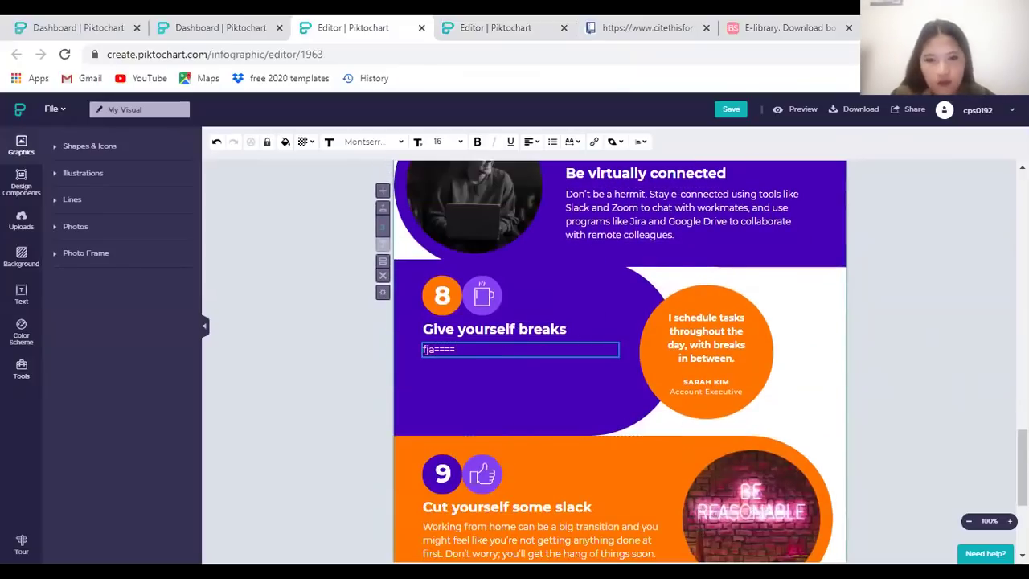
{"action": "left_click", "coordinate": [940, 494]}
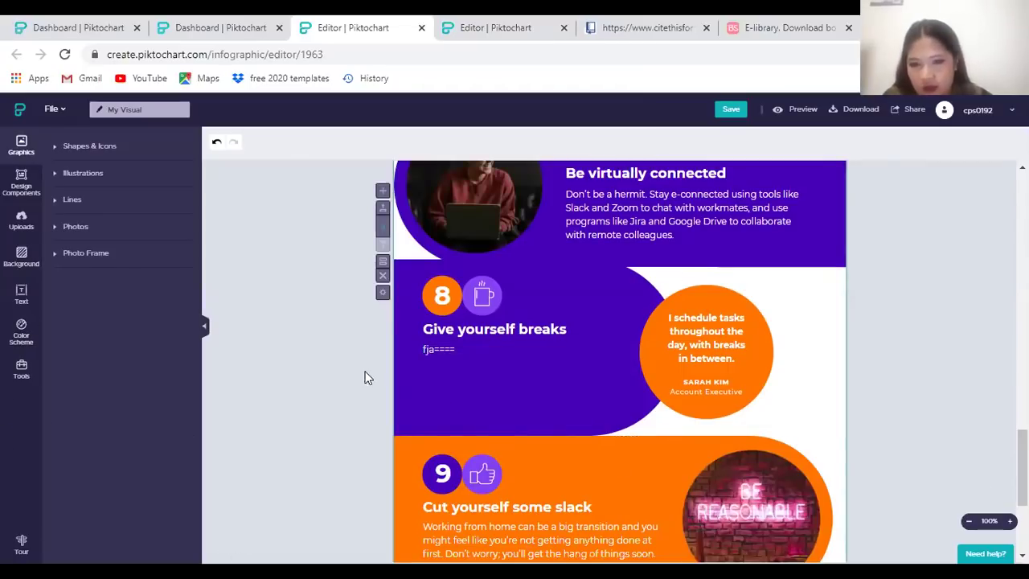
{"action": "key", "text": "ctrl+z"}
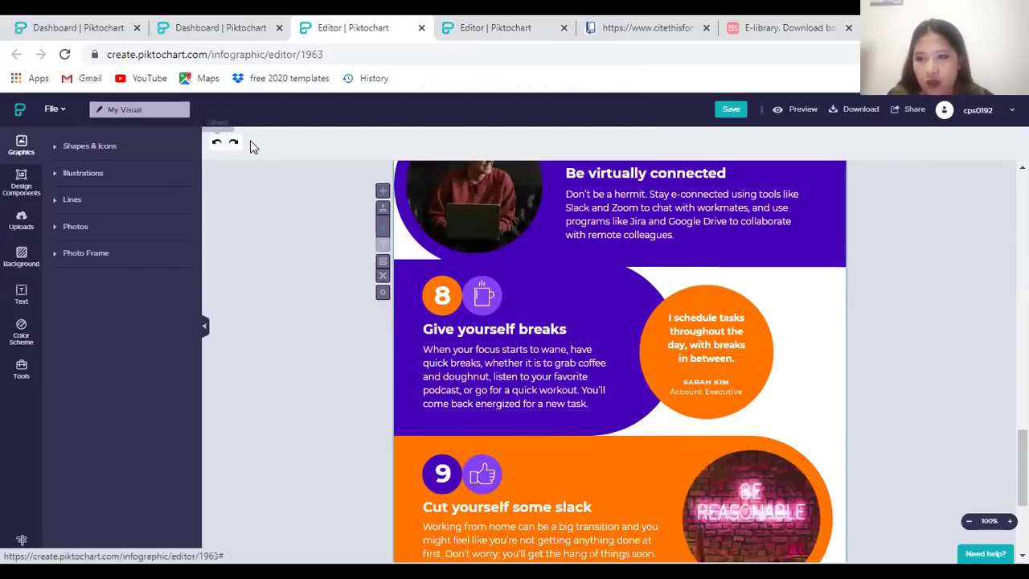
Apply the Turquoise & Teal colour scheme to the infographic
{"action": "left_click", "coordinate": [22, 342]}
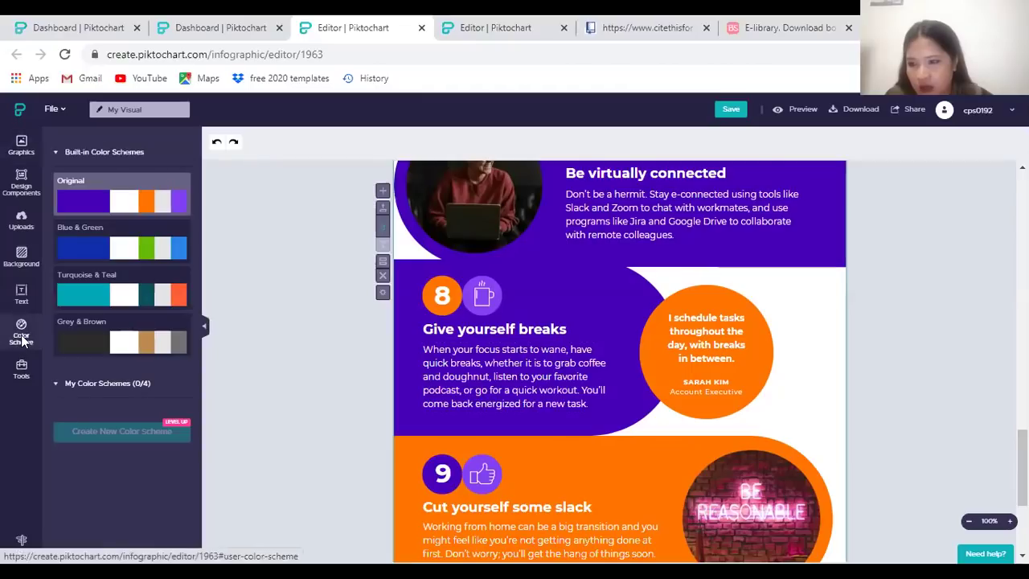
{"action": "left_click", "coordinate": [160, 306]}
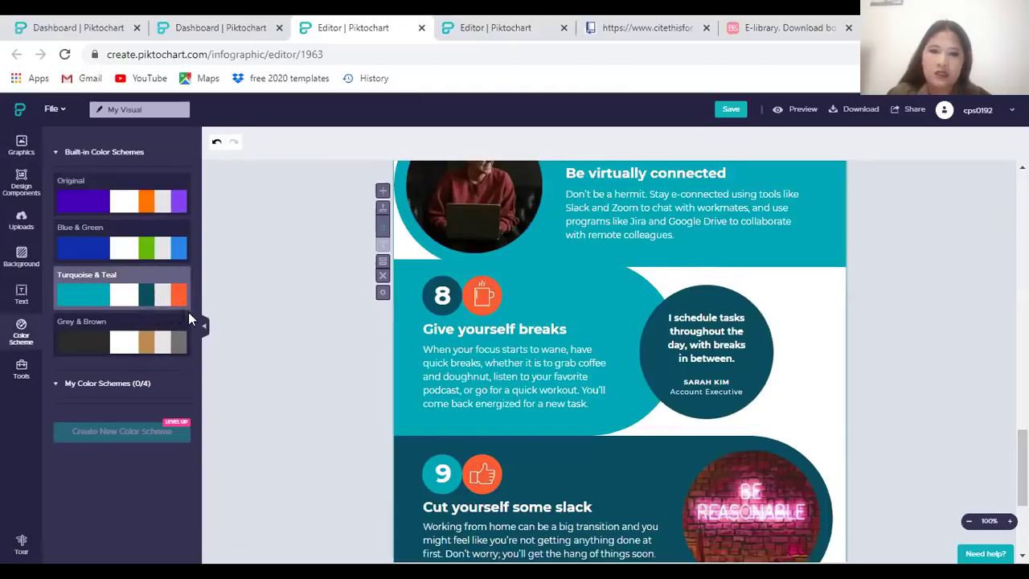
{"action": "scroll", "coordinate": [956, 445], "scroll_direction": "down", "scroll_amount": 3}
{"action": "scroll", "coordinate": [957, 446], "scroll_direction": "up", "scroll_amount": 8}
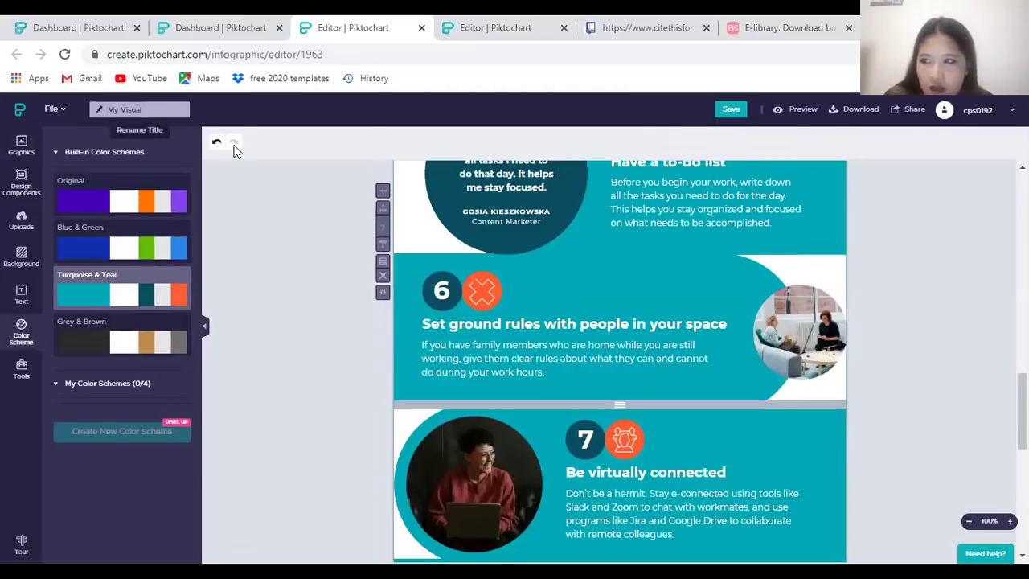
Name the visual 'how to save myself from loans' and save it
{"action": "left_click", "coordinate": [744, 112]}
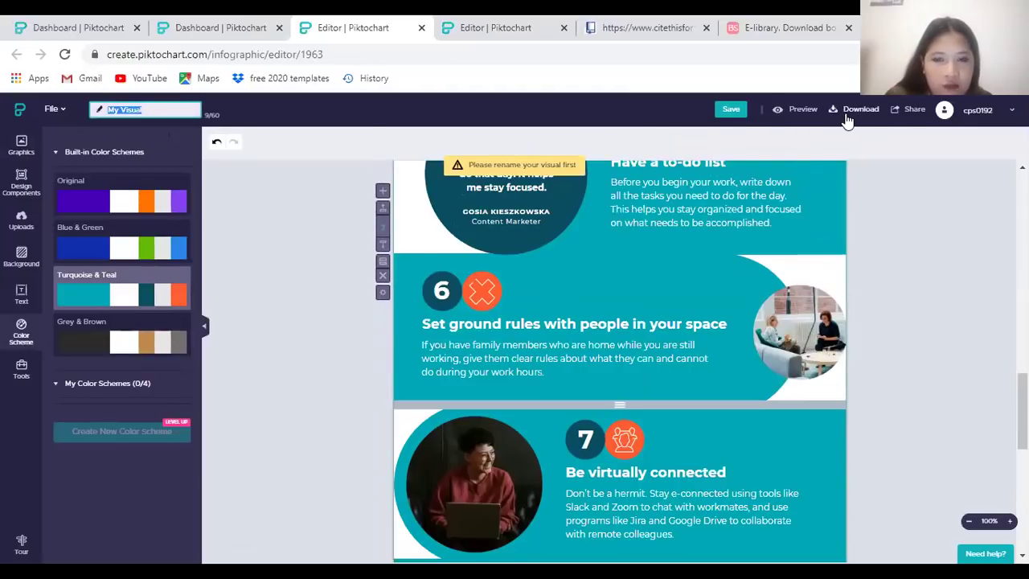
{"action": "scroll", "coordinate": [322, 200], "scroll_direction": "up", "scroll_amount": 2}
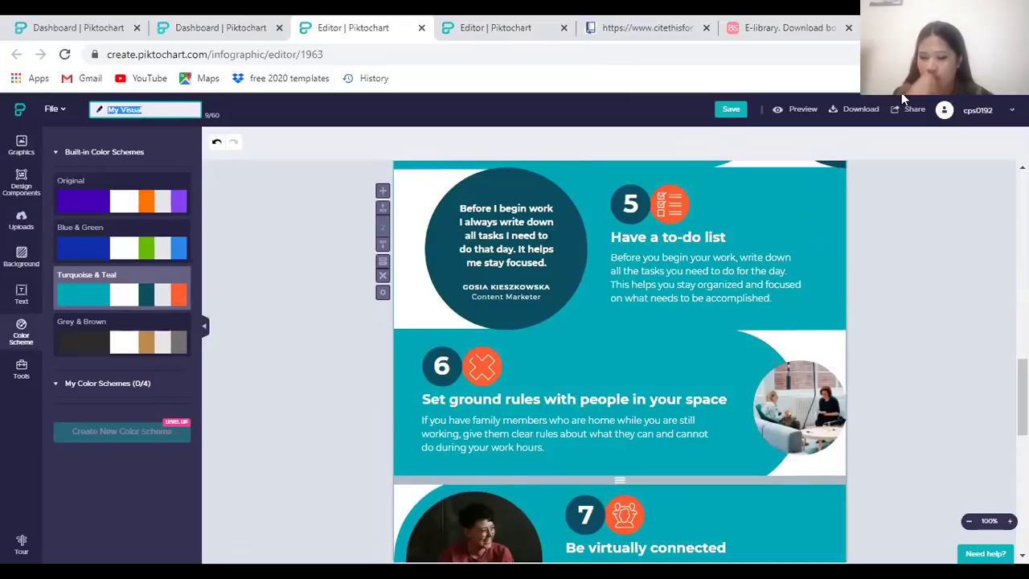
{"action": "type", "text": "how to save m"}
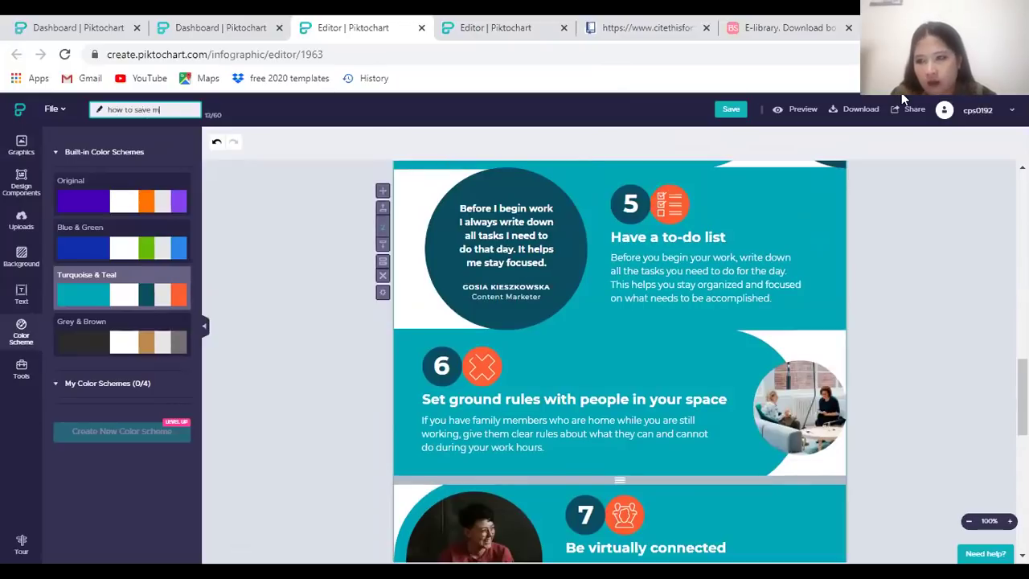
{"action": "type", "text": "yself from losans"}
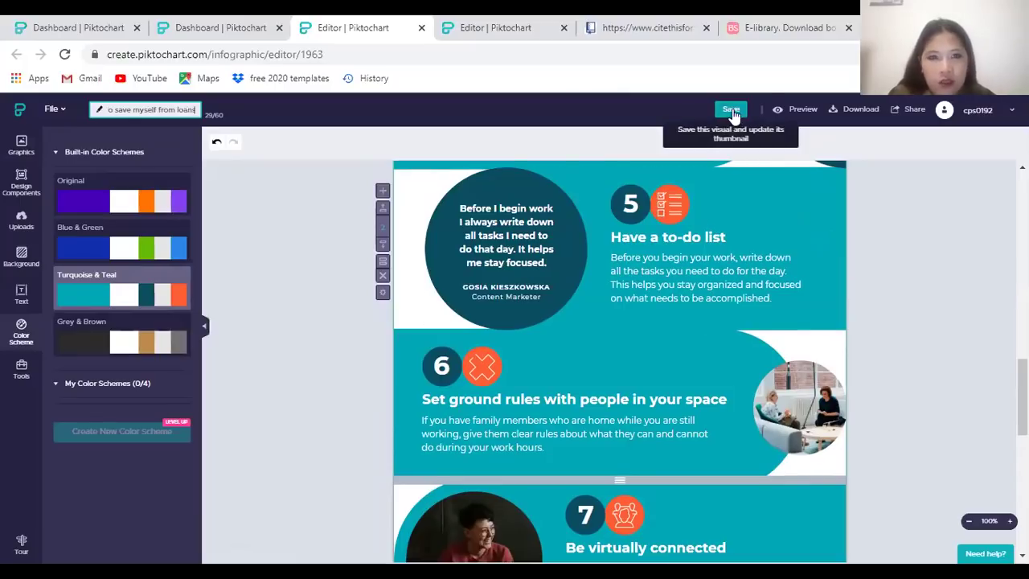
{"action": "left_click", "coordinate": [732, 108]}
{"action": "key", "text": "ctrl+Tab"}
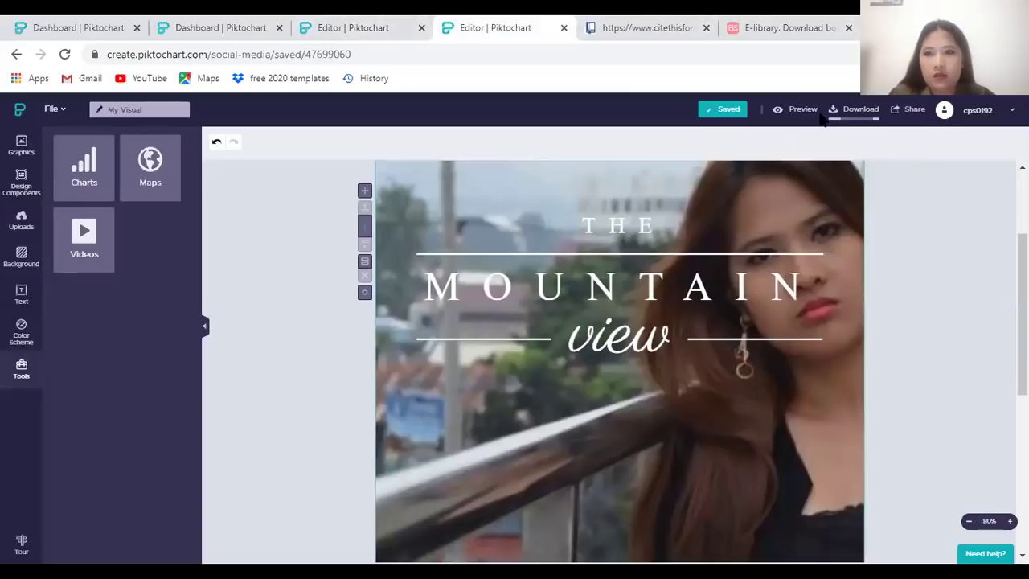
{"action": "key", "text": "ctrl+shift+Tab"}
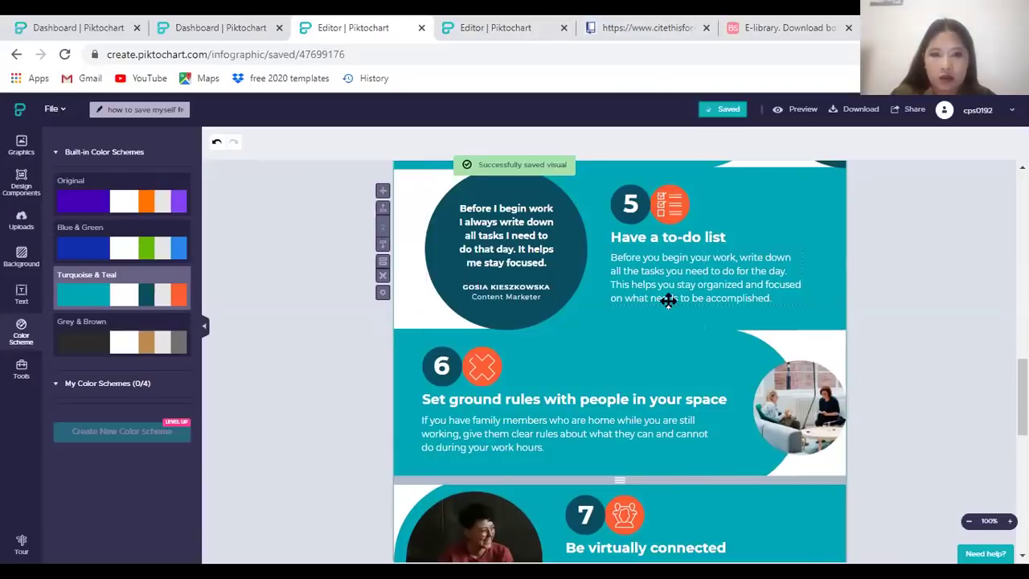
{"action": "scroll", "coordinate": [666, 299], "scroll_direction": "up", "scroll_amount": 2}
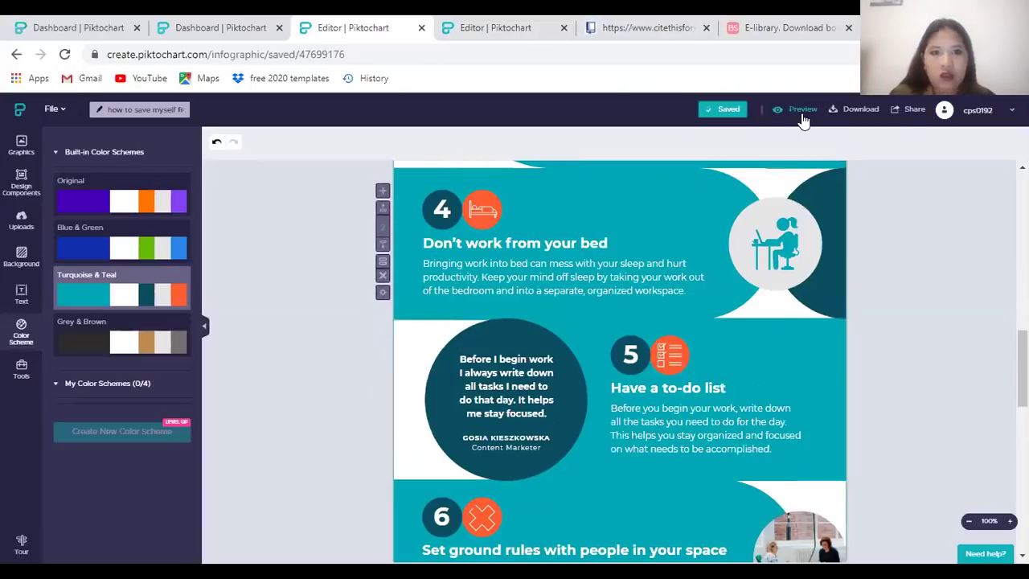
Preview the teal loans infographic, scrolling through it at page zooms between 25% and 110%
{"action": "left_click", "coordinate": [803, 111]}
{"action": "scroll", "coordinate": [598, 228], "scroll_direction": "down", "scroll_amount": 10}
{"action": "scroll", "coordinate": [734, 263], "scroll_direction": "up", "scroll_amount": 15}
{"action": "key", "text": "ctrl+minus"}
{"action": "key", "text": "ctrl+minus"}
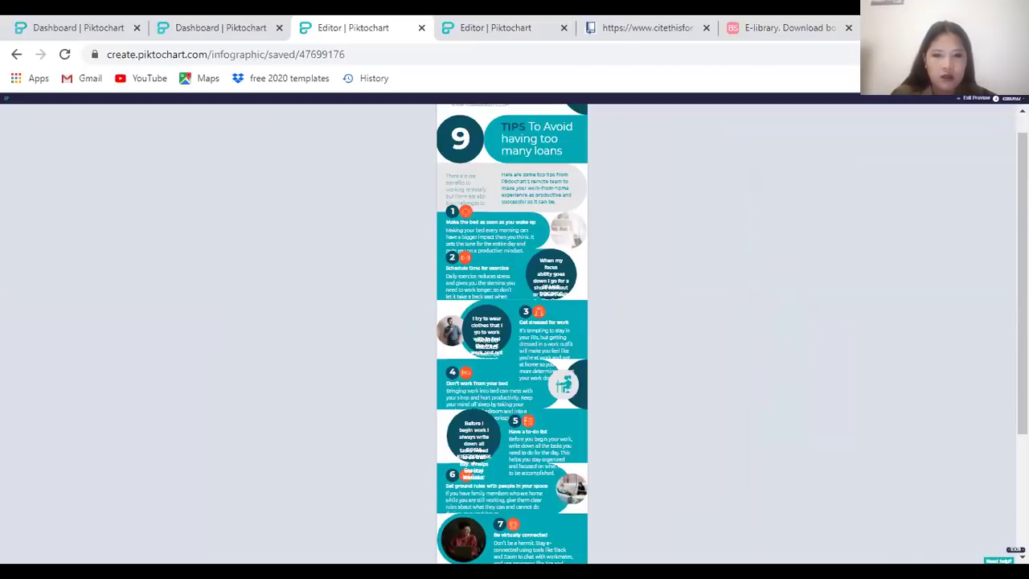
{"action": "key", "text": "ctrl+plus"}
{"action": "key", "text": "ctrl+plus"}
{"action": "key", "text": "ctrl+minus"}
{"action": "key", "text": "ctrl+minus"}
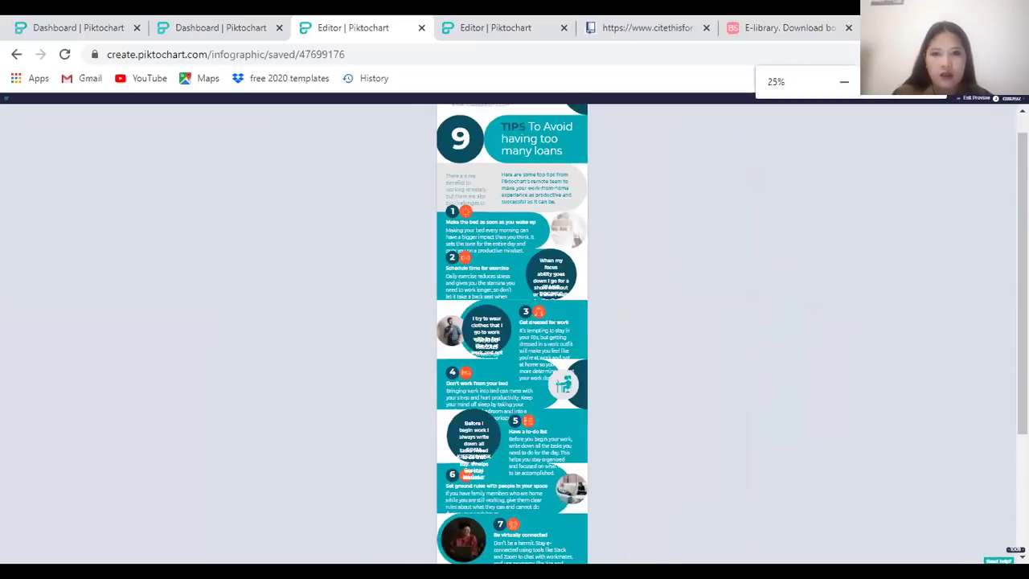
{"action": "scroll", "coordinate": [625, 213], "scroll_direction": "down", "scroll_amount": 3}
{"action": "scroll", "coordinate": [626, 273], "scroll_direction": "up", "scroll_amount": 5}
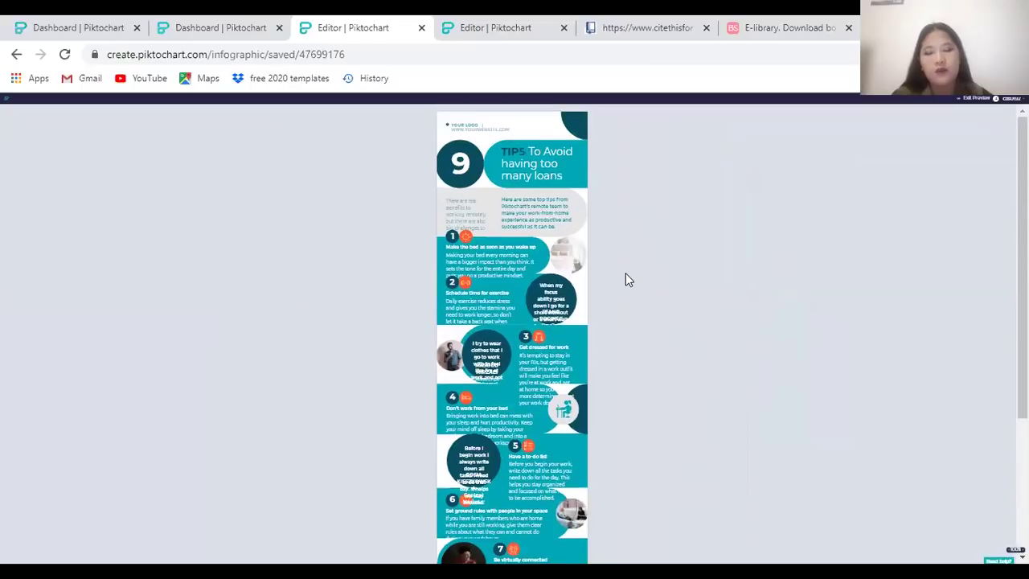
{"action": "scroll", "coordinate": [632, 289], "scroll_direction": "down", "scroll_amount": 4}
{"action": "scroll", "coordinate": [632, 292], "scroll_direction": "up", "scroll_amount": 5}
{"action": "key", "text": "ctrl+0"}
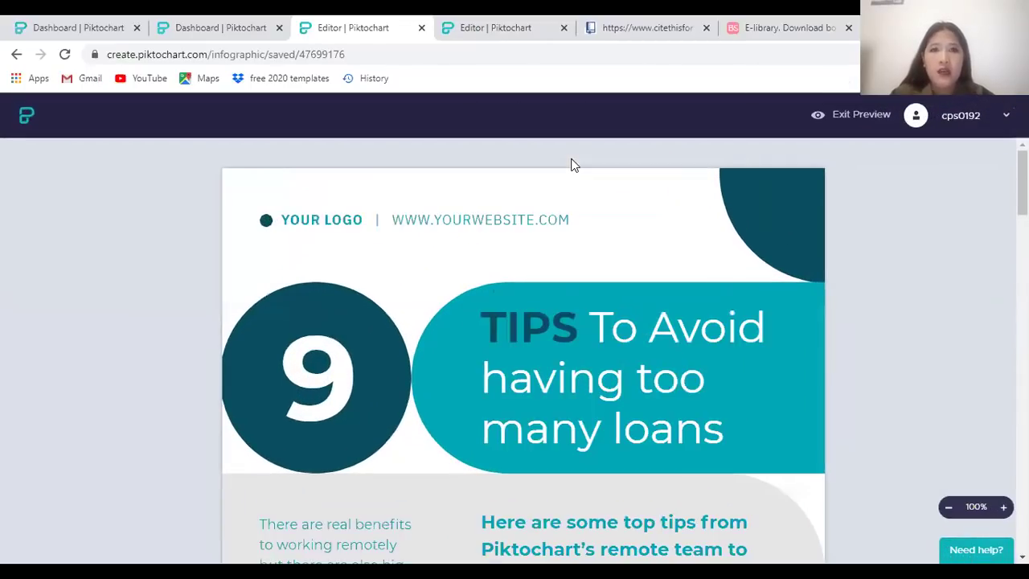
{"action": "scroll", "coordinate": [485, 158], "scroll_direction": "down", "scroll_amount": 4}
{"action": "key", "text": "ctrl+minus"}
{"action": "key", "text": "ctrl+minus"}
{"action": "key", "text": "ctrl+minus"}
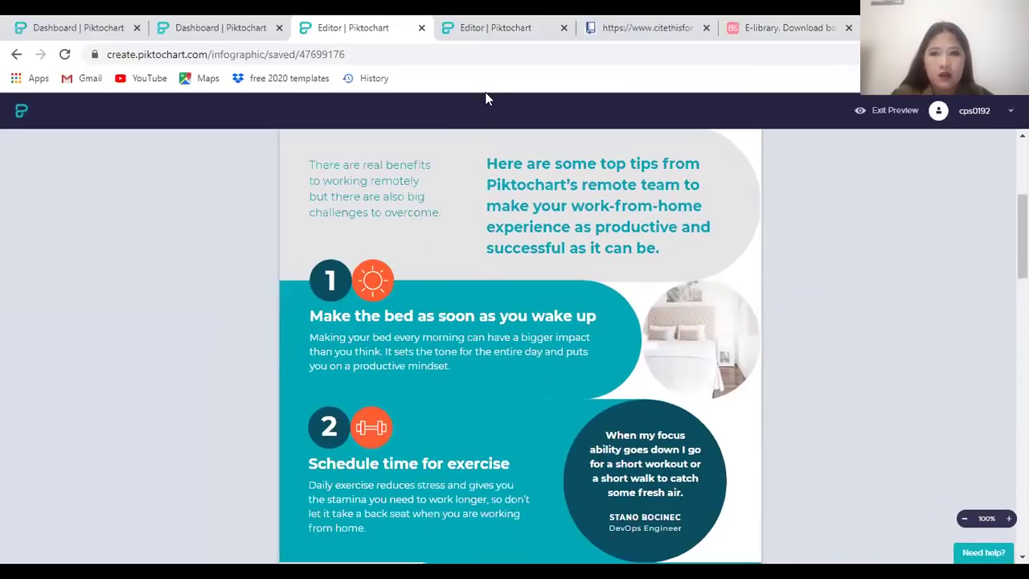
{"action": "key", "text": "ctrl+Tab"}
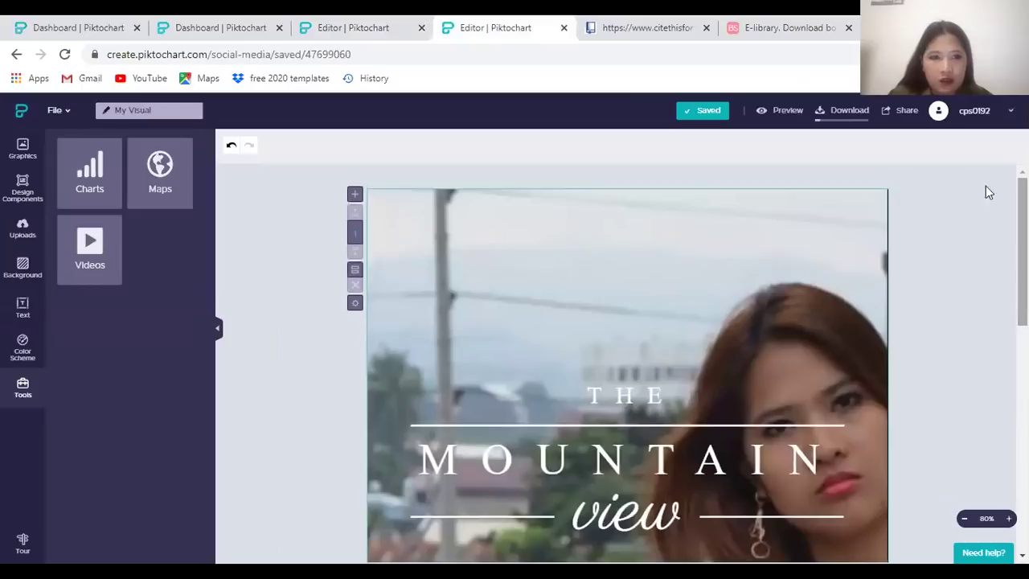
{"action": "key", "text": "ctrl+shift+Tab"}
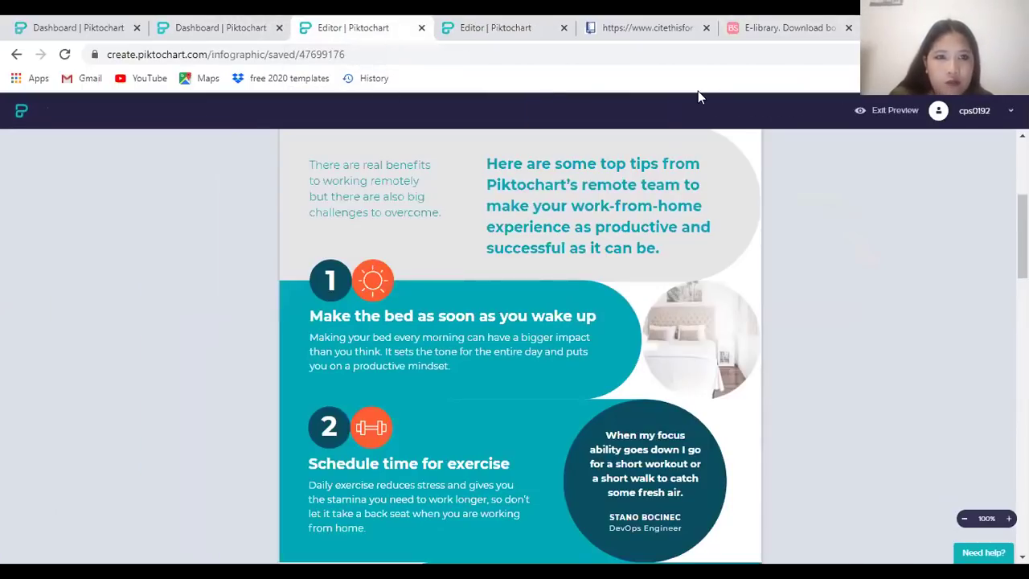
Download the infographic as a single Medium-quality PNG with Download as blocks off
{"action": "key", "text": "Escape"}
{"action": "left_click", "coordinate": [826, 113]}
{"action": "left_click", "coordinate": [525, 232]}
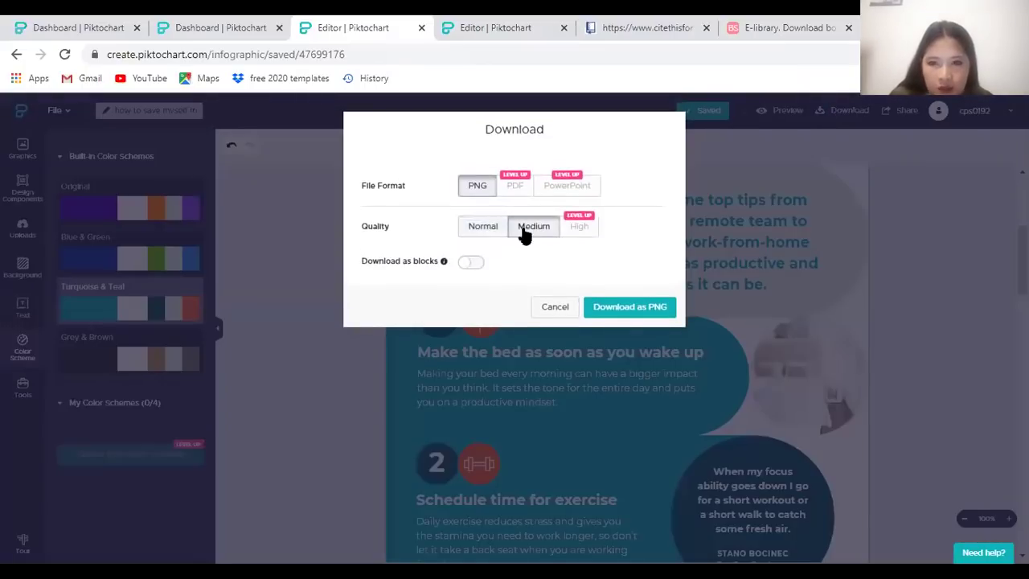
{"action": "left_click", "coordinate": [474, 267]}
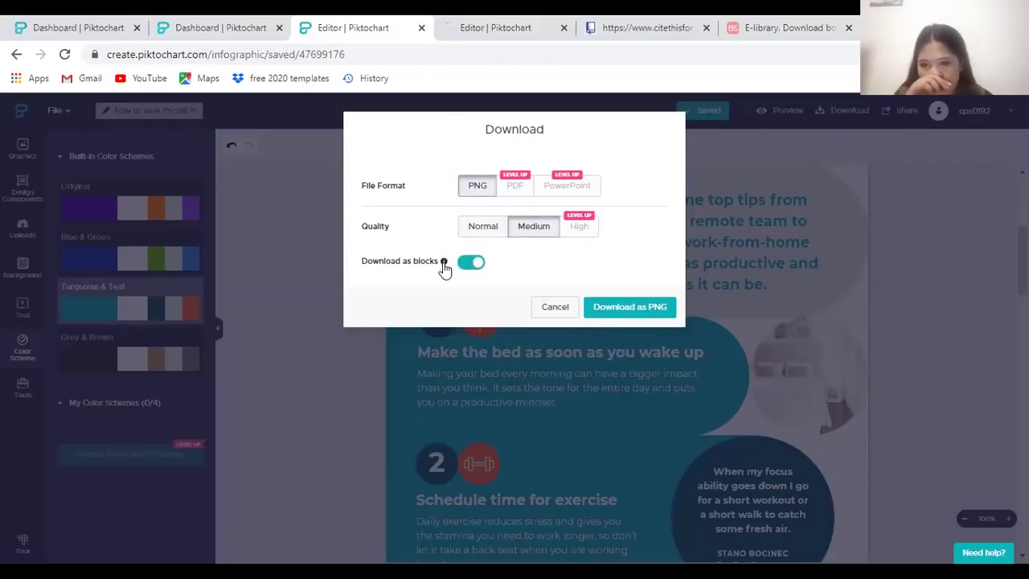
{"action": "mouse_move", "coordinate": [444, 264]}
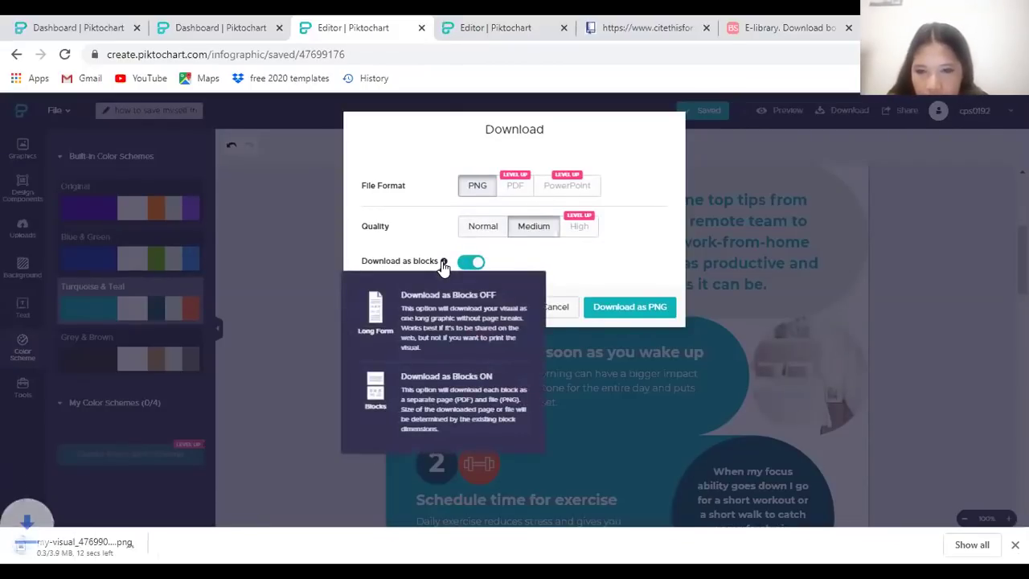
{"action": "left_click", "coordinate": [473, 265]}
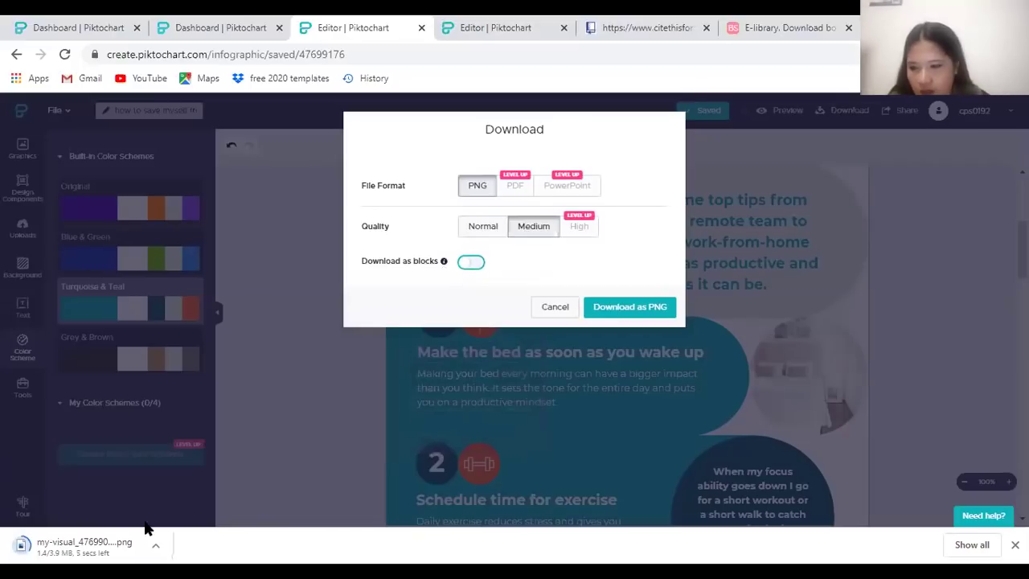
{"action": "left_click", "coordinate": [625, 309]}
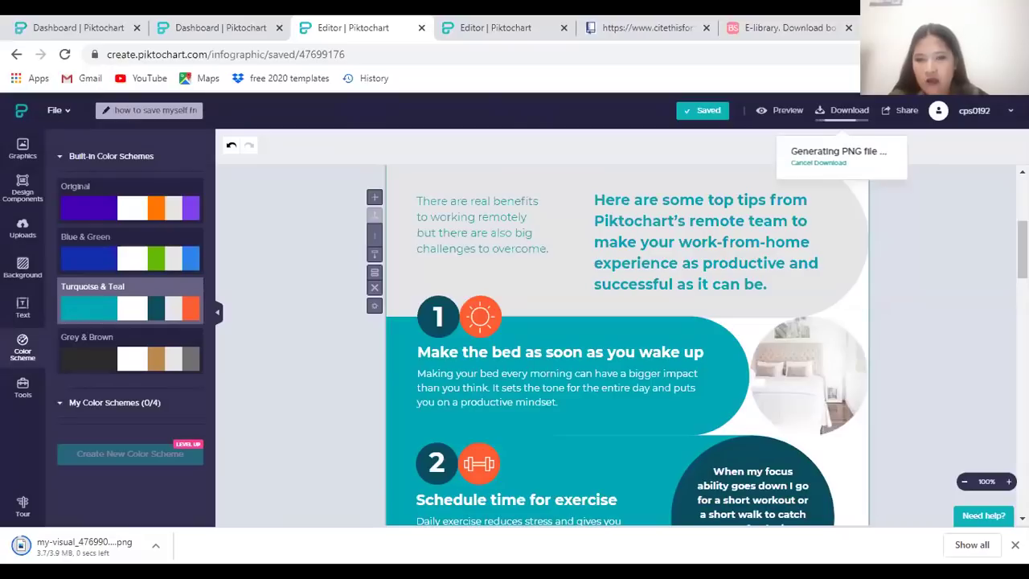
Open the downloaded infographic PNG from Chrome's download shelf
{"action": "left_click", "coordinate": [80, 545]}
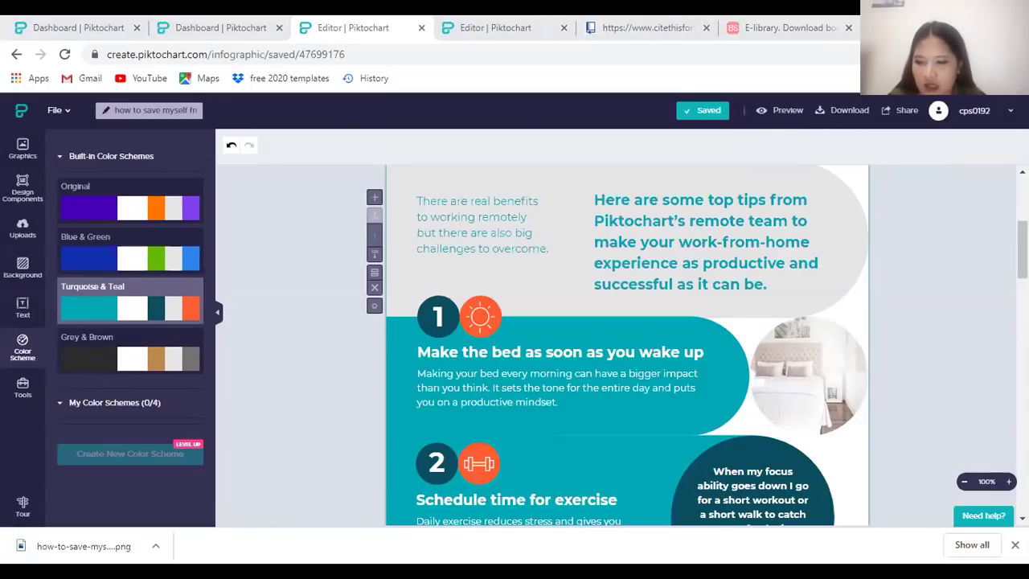
{"action": "left_click", "coordinate": [133, 552]}
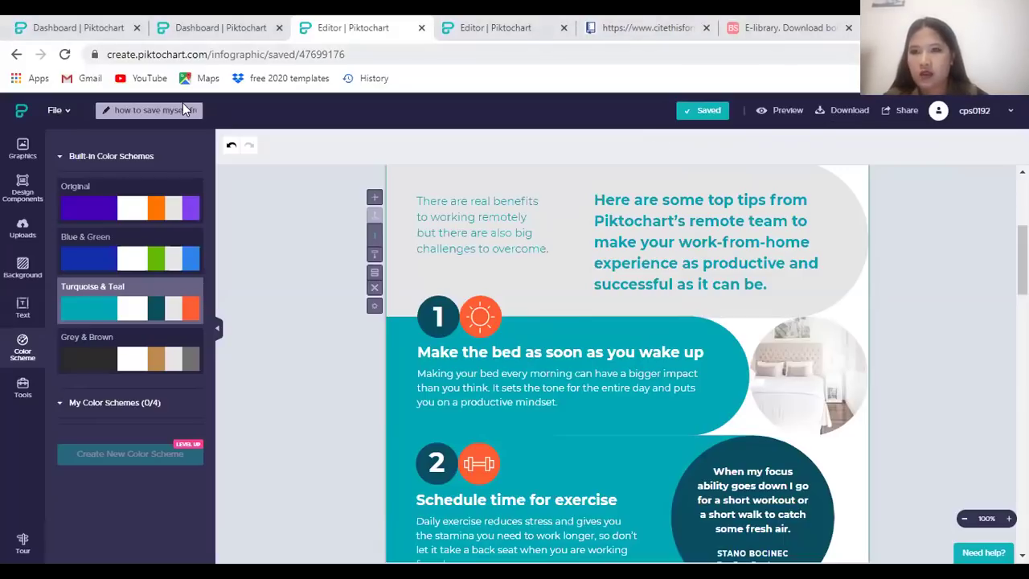
{"action": "key", "text": "ctrl+Tab"}
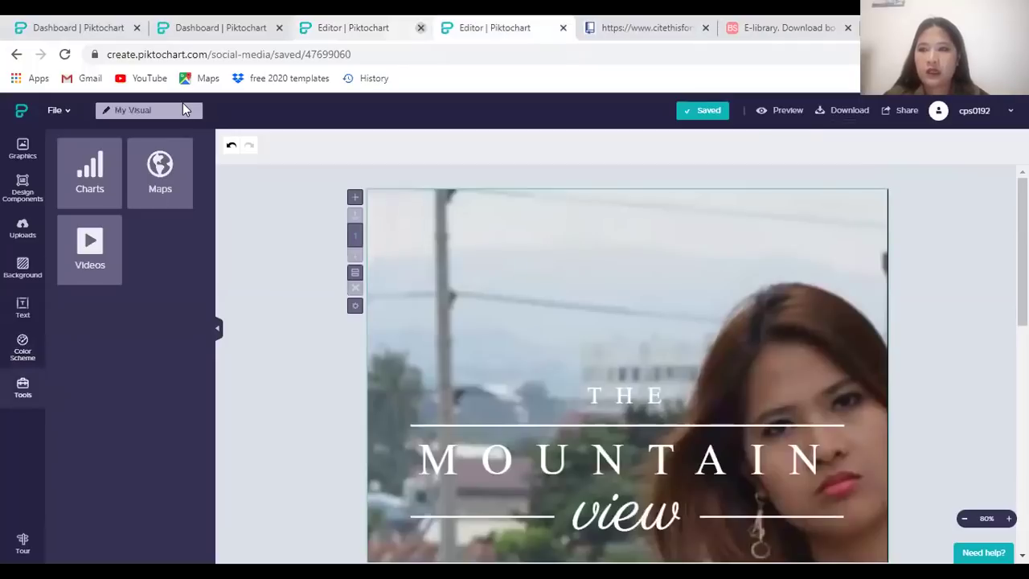
Close the leftover Piktochart Dashboard and Editor tabs
{"action": "key", "text": "ctrl+w"}
{"action": "key", "text": "ctrl+w"}
{"action": "left_click", "coordinate": [78, 28]}
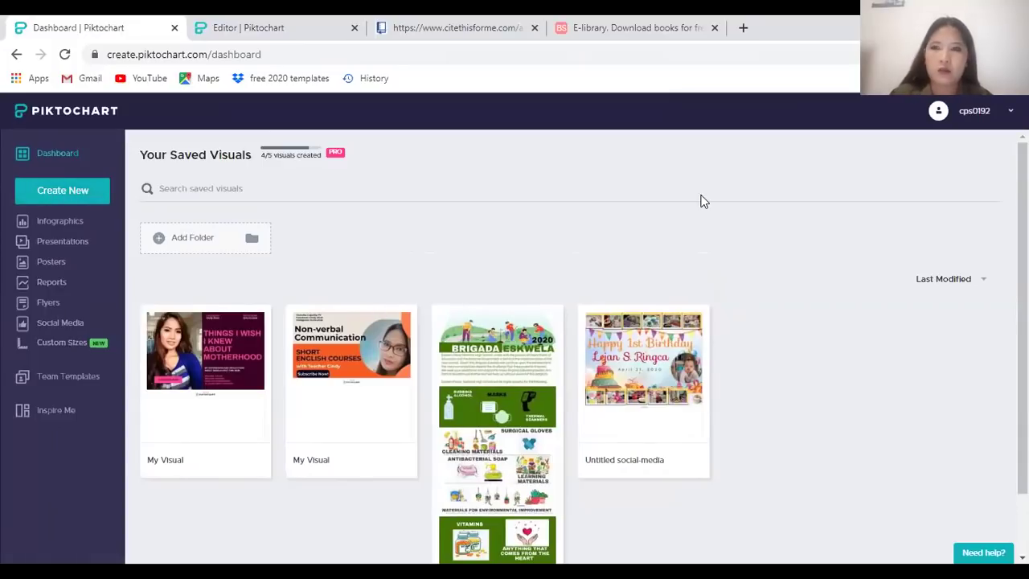
{"action": "left_click", "coordinate": [175, 28]}
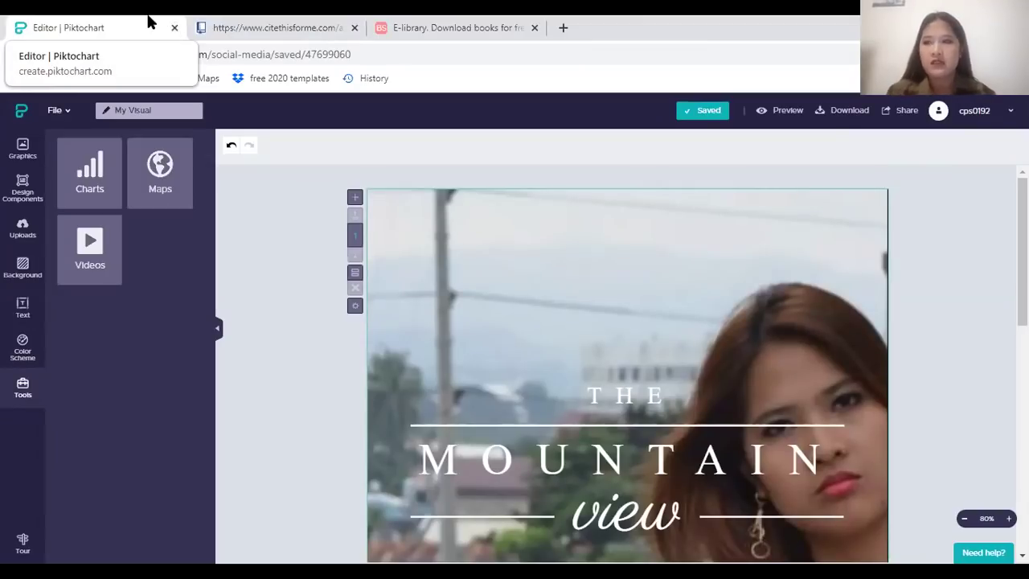
{"action": "left_click", "coordinate": [175, 28]}
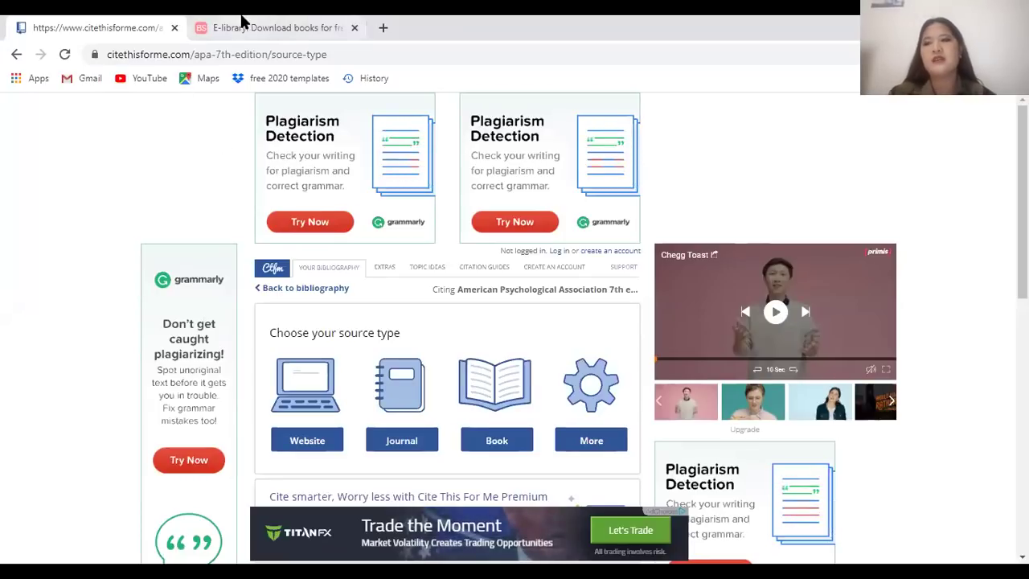
Open easybib.org in a new tab
{"action": "key", "text": "ctrl+t"}
{"action": "type", "text": "easyb"}
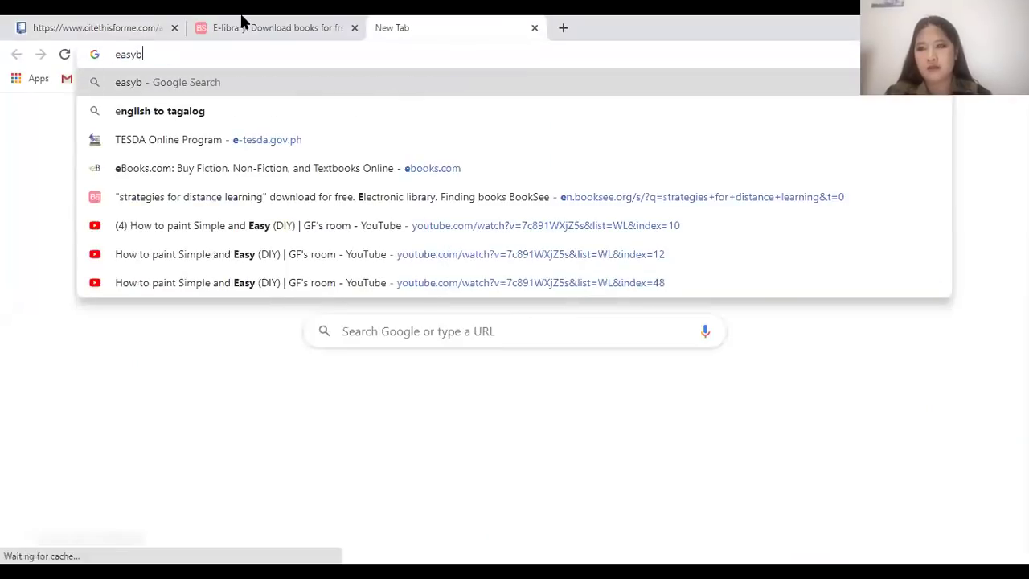
{"action": "type", "text": "ib.org"}
{"action": "key", "text": "Return"}
Load citationmachine.net in another tab, close it, and go back to Cite This For Me
{"action": "key", "text": "ctrl+t"}
{"action": "type", "text": "citationmachine"}
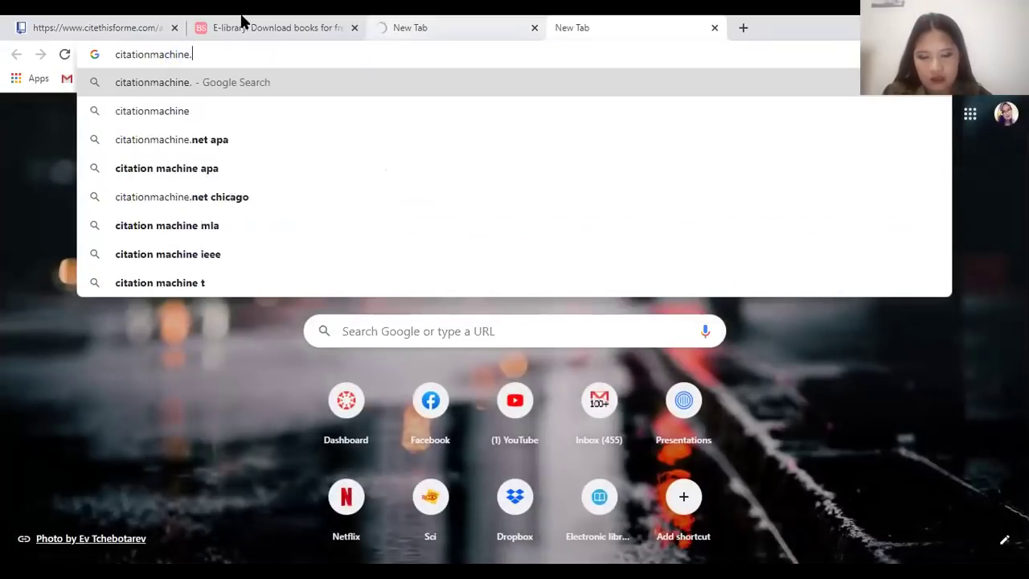
{"action": "type", "text": ".net"}
{"action": "key", "text": "Return"}
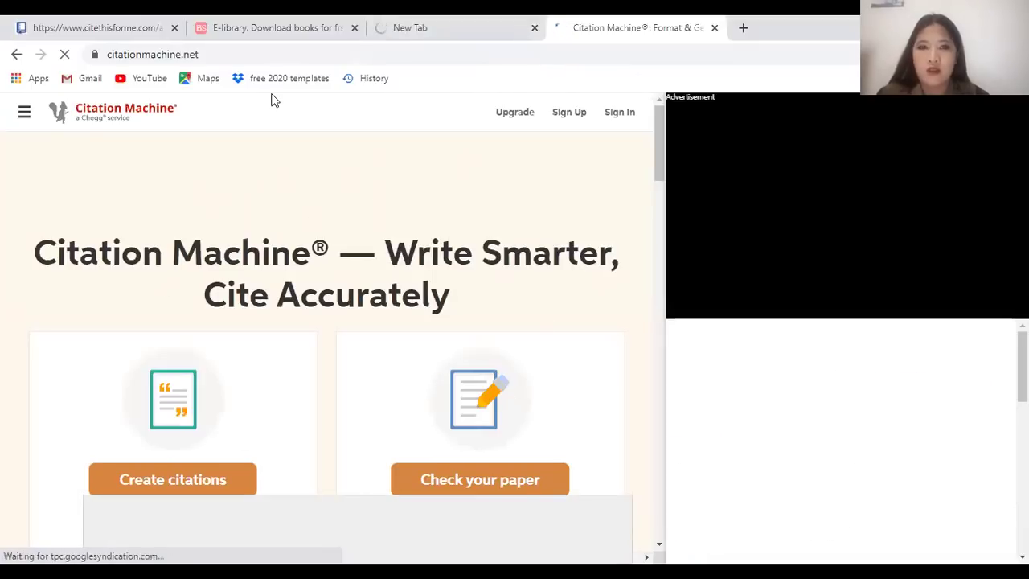
{"action": "key", "text": "ctrl+w"}
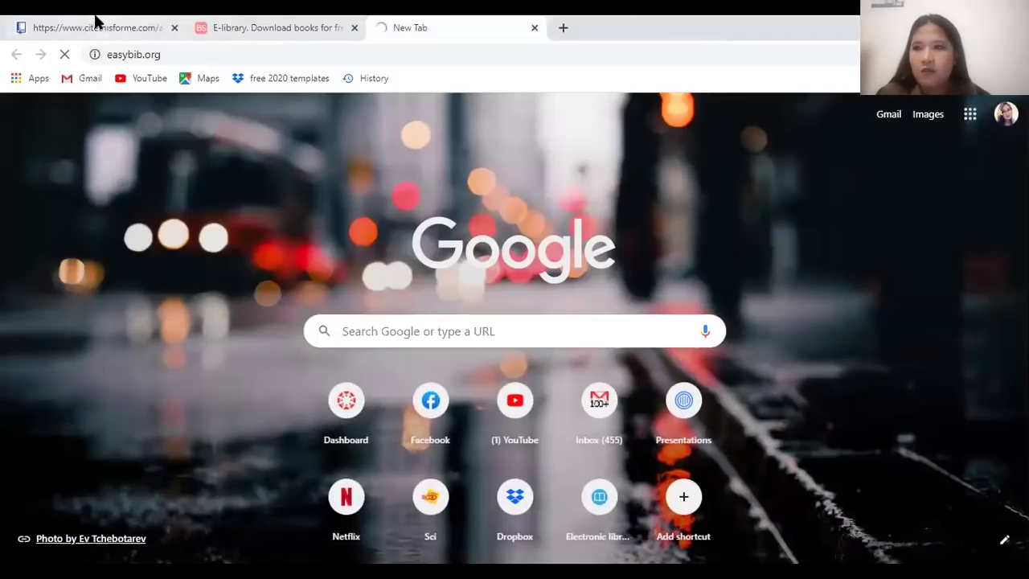
{"action": "left_click", "coordinate": [92, 24]}
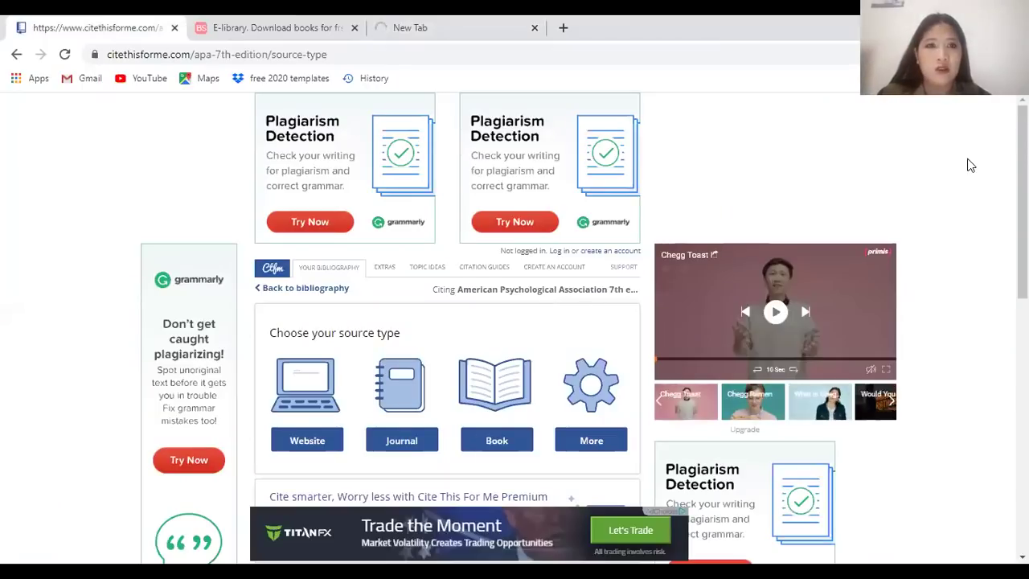
Leave the unfinished citation and set the bibliography style to APA (7th edition)
{"action": "left_click", "coordinate": [327, 290]}
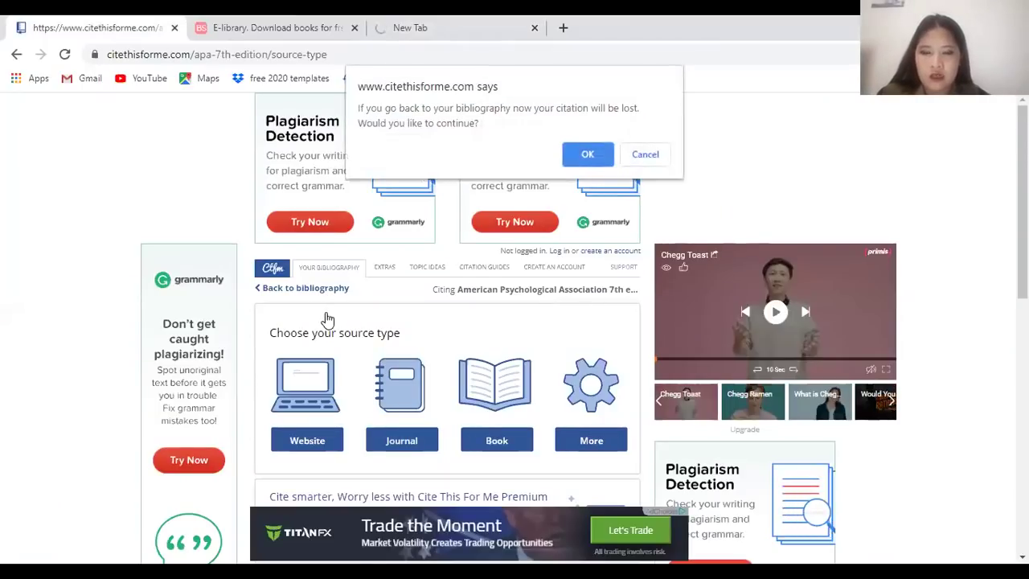
{"action": "left_click", "coordinate": [574, 163]}
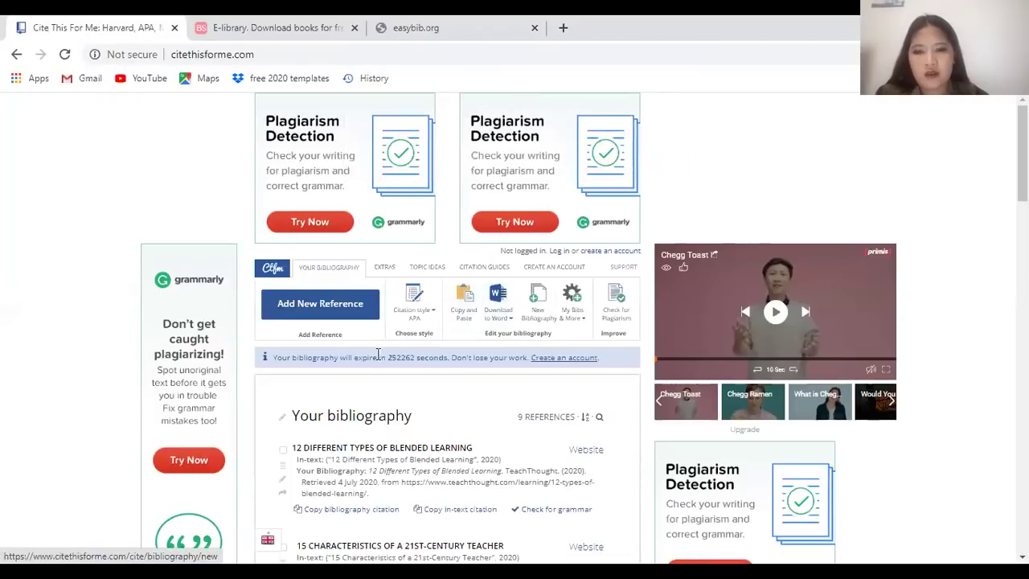
{"action": "left_click", "coordinate": [418, 322]}
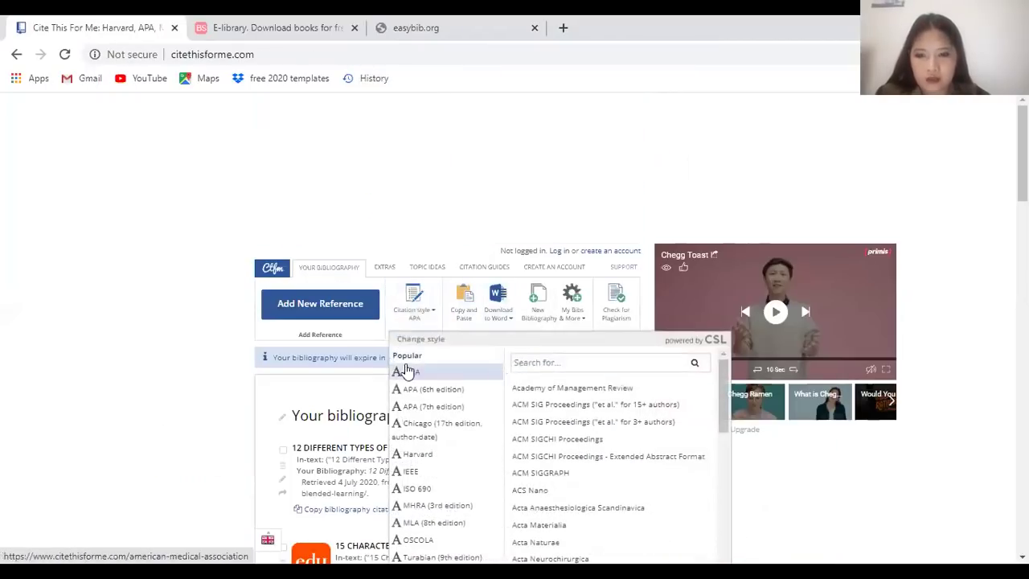
{"action": "scroll", "coordinate": [451, 402], "scroll_direction": "down", "scroll_amount": 3}
{"action": "left_click", "coordinate": [455, 180]}
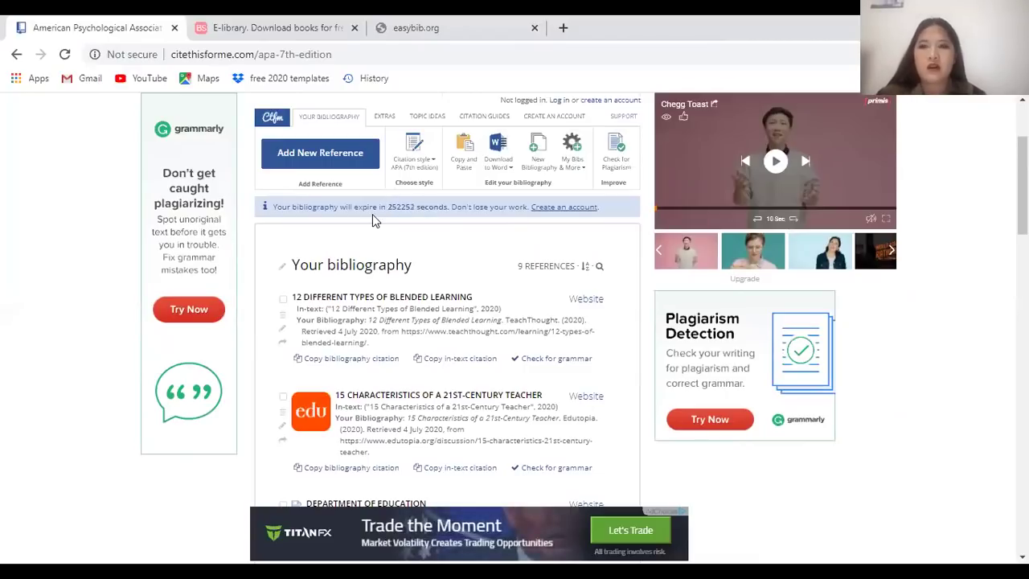
Add a new Book reference and rerun the earlier 'becoming a teacher' search
{"action": "left_click", "coordinate": [330, 162]}
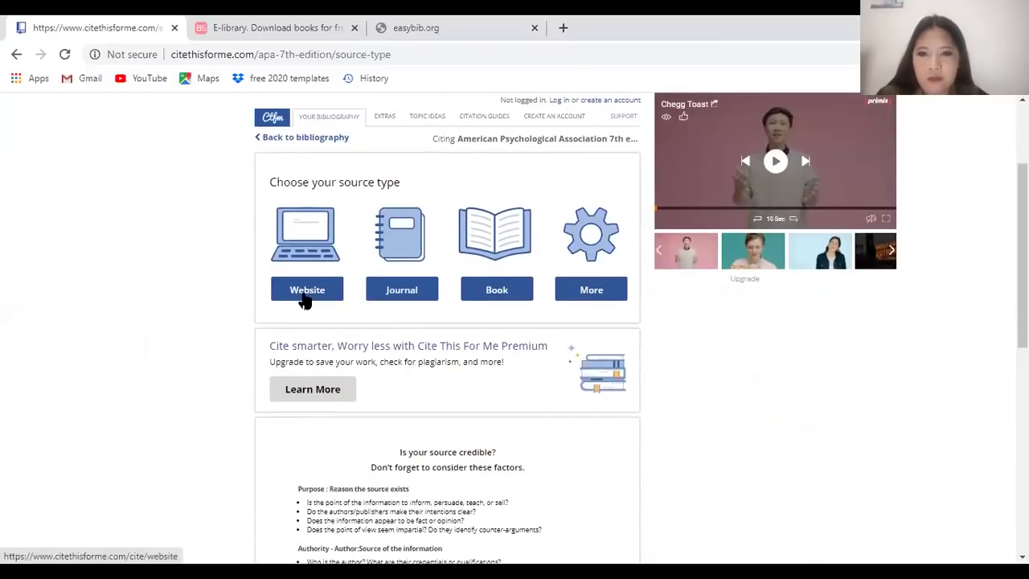
{"action": "left_click", "coordinate": [318, 289]}
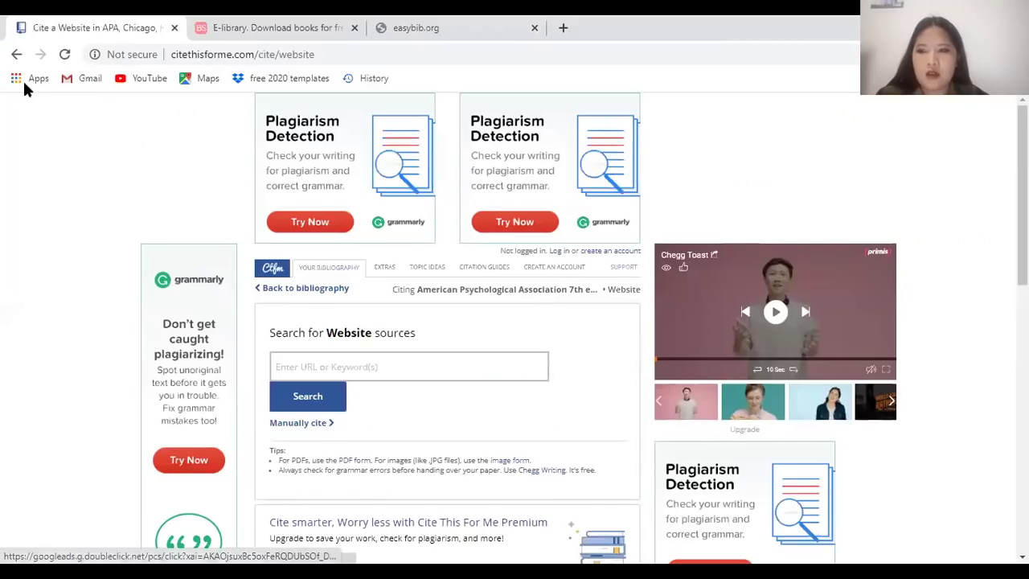
{"action": "left_click", "coordinate": [18, 53]}
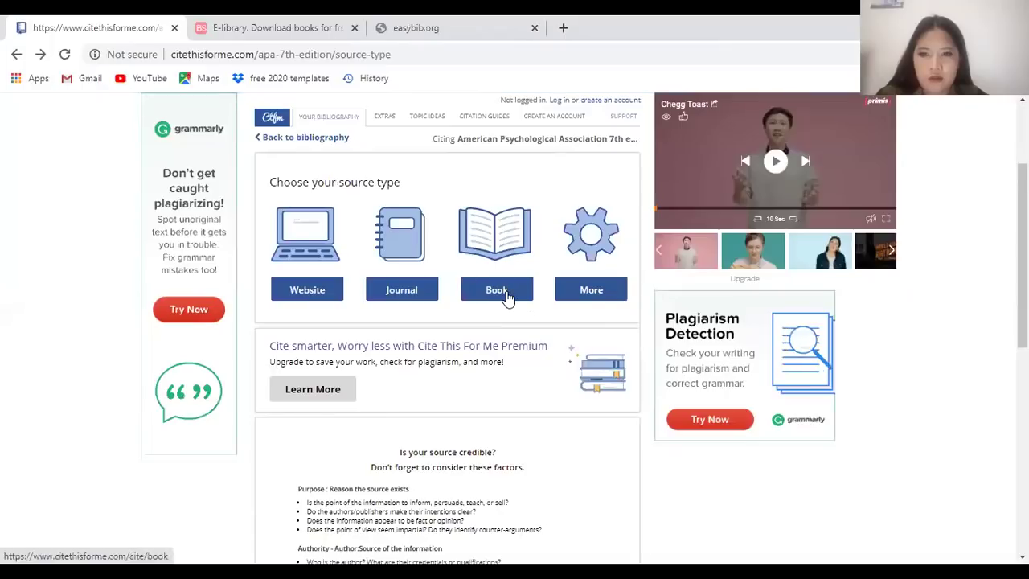
{"action": "left_click", "coordinate": [505, 293]}
{"action": "left_click", "coordinate": [438, 367]}
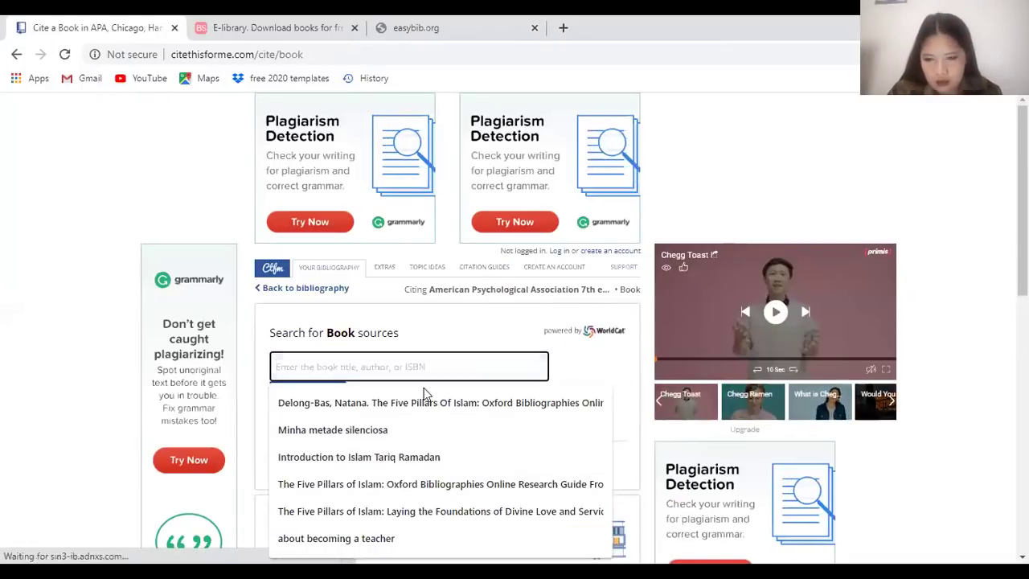
{"action": "left_click", "coordinate": [400, 539]}
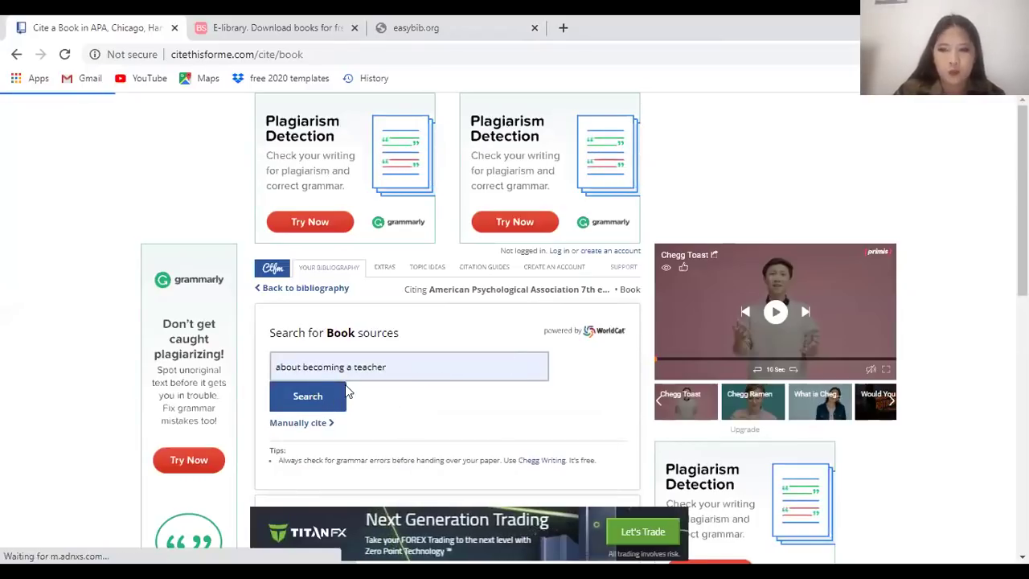
Cite the 2011 McGraw-Hill book Becoming A Teacher and complete the citation
{"action": "scroll", "coordinate": [522, 365], "scroll_direction": "down", "scroll_amount": 2}
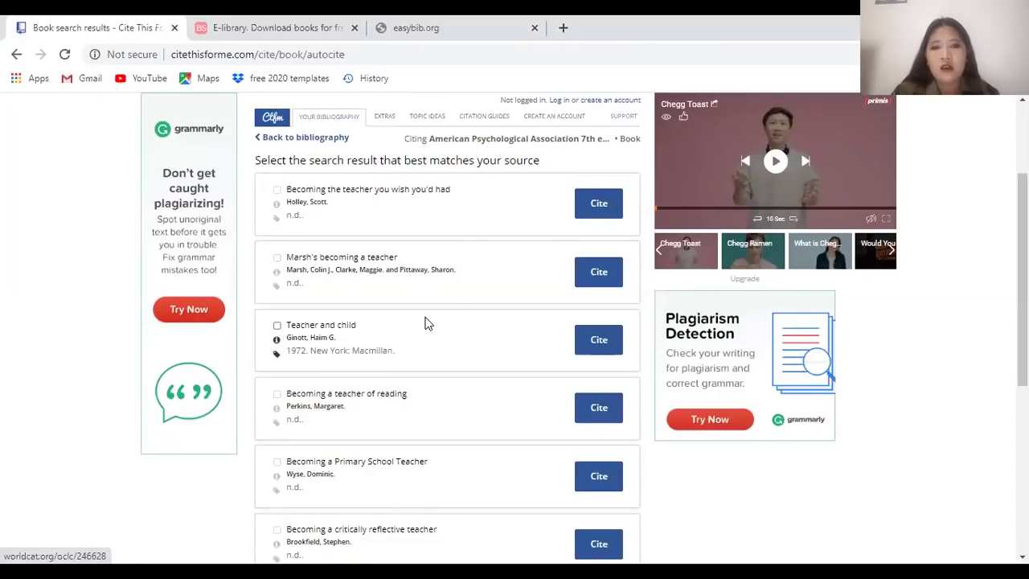
{"action": "scroll", "coordinate": [446, 329], "scroll_direction": "down", "scroll_amount": 2}
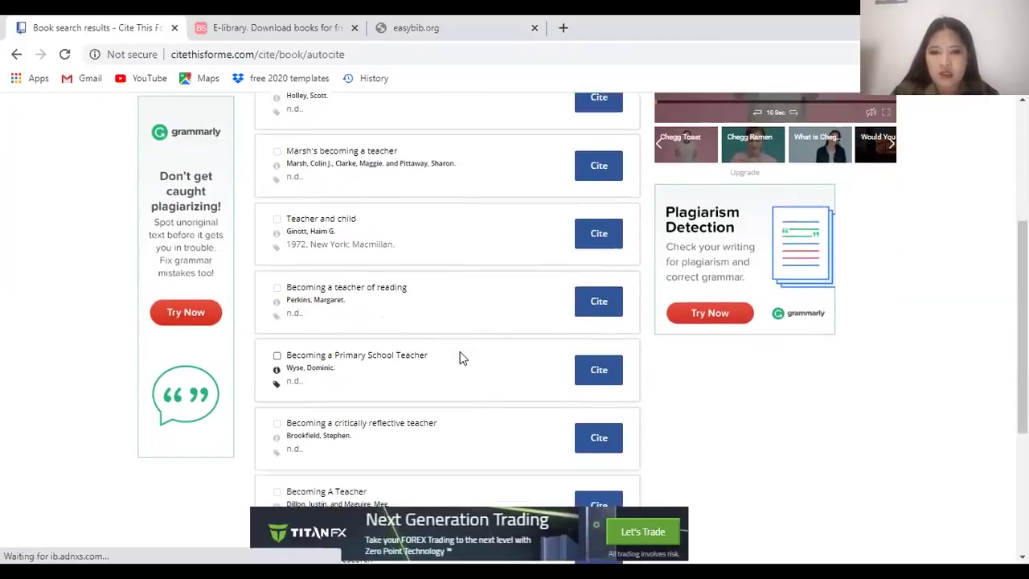
{"action": "scroll", "coordinate": [382, 394], "scroll_direction": "down", "scroll_amount": 1}
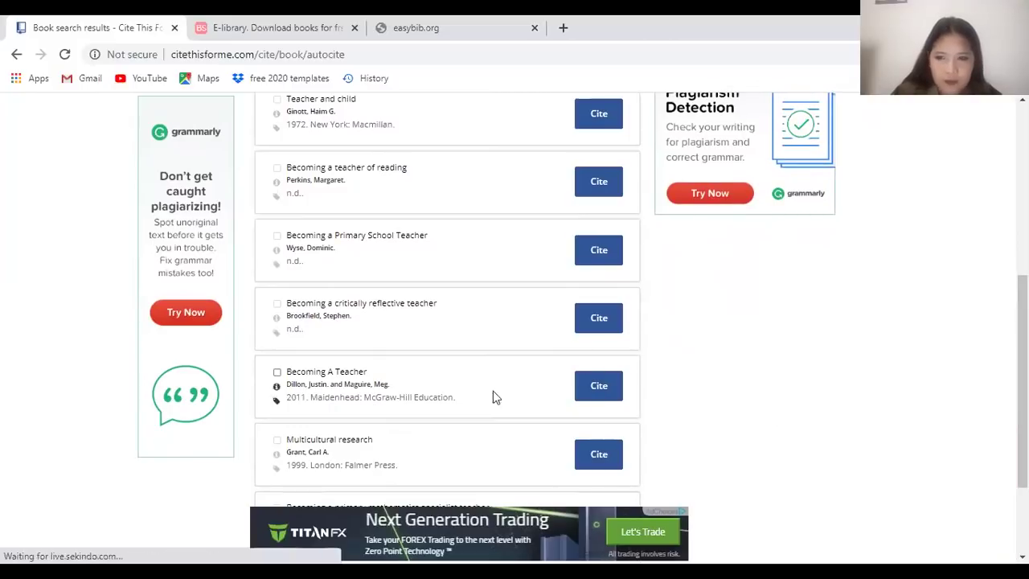
{"action": "left_click", "coordinate": [608, 394]}
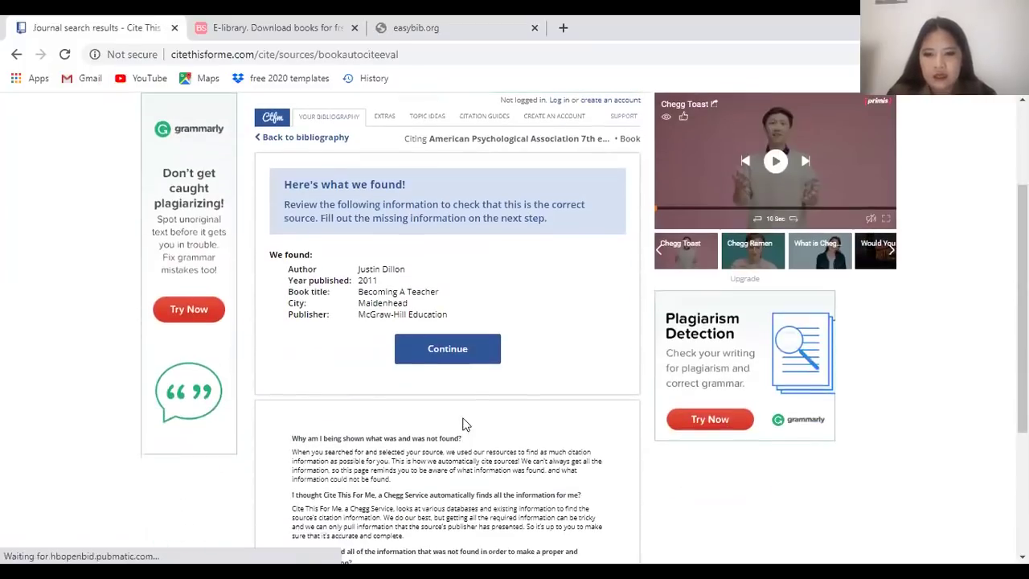
{"action": "left_click", "coordinate": [440, 344]}
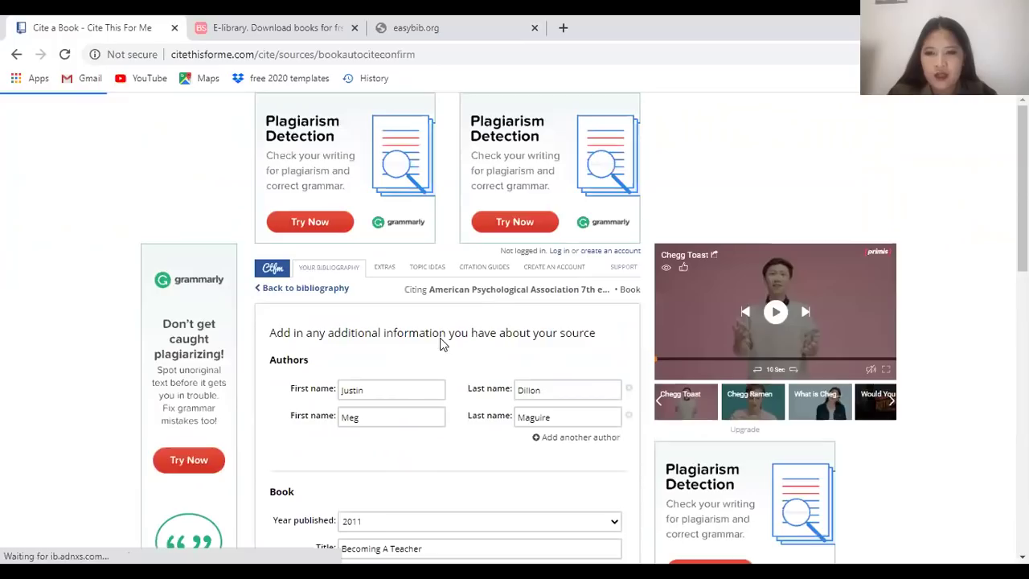
{"action": "scroll", "coordinate": [462, 374], "scroll_direction": "down", "scroll_amount": 4}
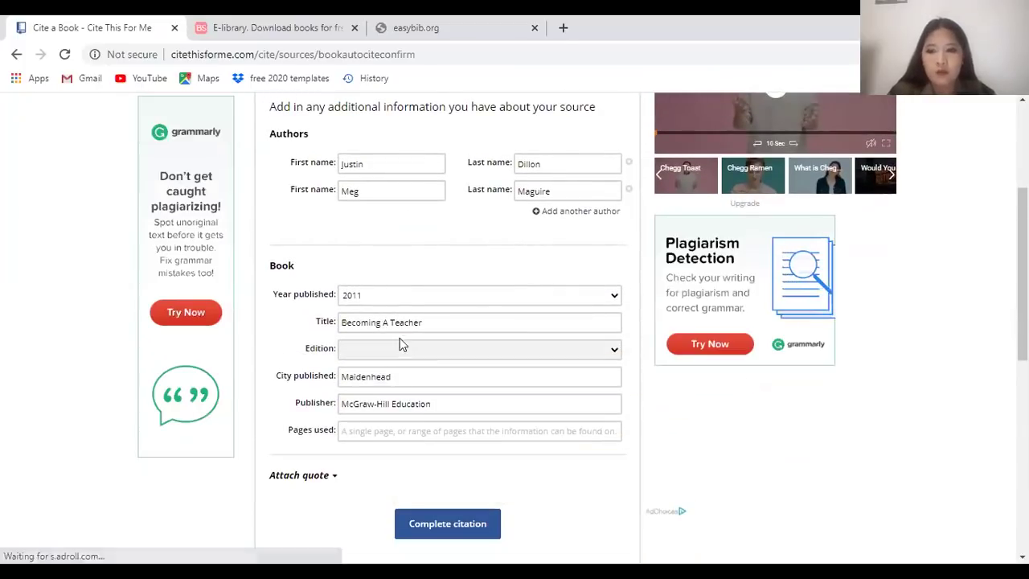
{"action": "scroll", "coordinate": [462, 333], "scroll_direction": "up", "scroll_amount": 3}
{"action": "scroll", "coordinate": [445, 324], "scroll_direction": "down", "scroll_amount": 6}
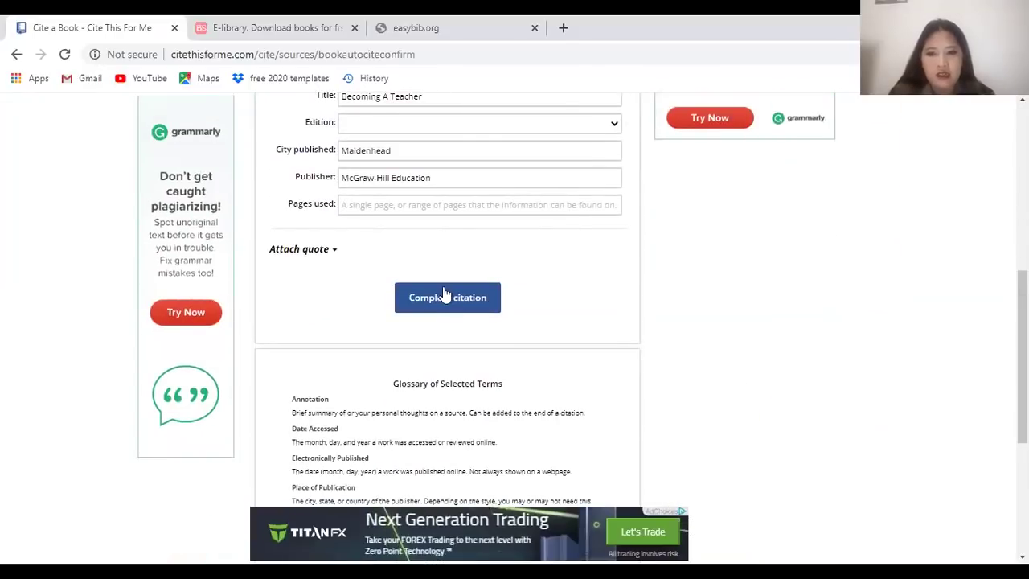
{"action": "left_click", "coordinate": [434, 299]}
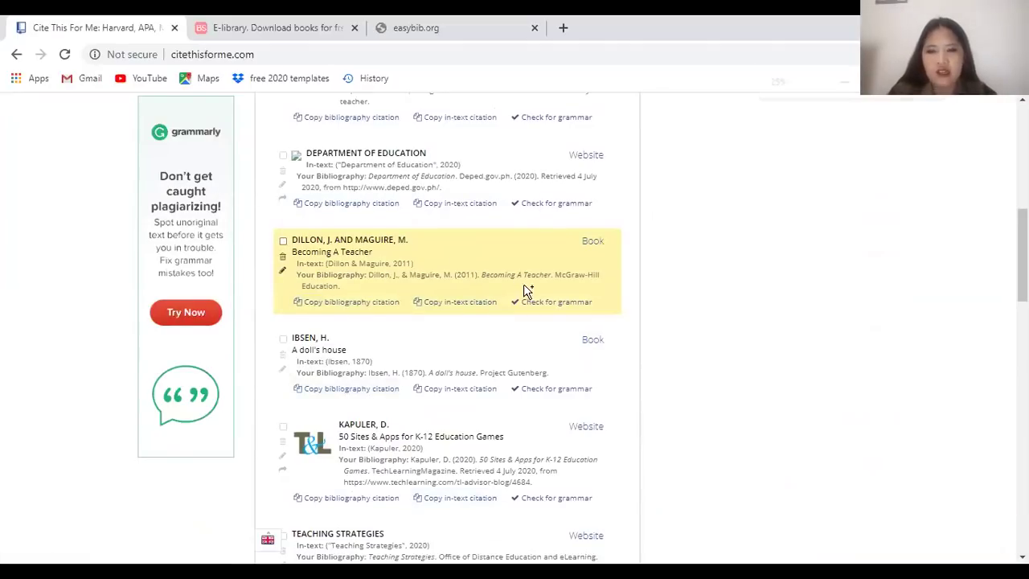
Copy the Dillon & Maguire (2011) in-text citation and its full bibliography entry
{"action": "scroll", "coordinate": [555, 291], "scroll_direction": "down", "scroll_amount": 7, "text": "ctrl"}
{"action": "scroll", "coordinate": [501, 257], "scroll_direction": "up", "scroll_amount": 4, "text": "ctrl"}
{"action": "scroll", "coordinate": [498, 276], "scroll_direction": "up", "scroll_amount": 5, "text": "ctrl"}
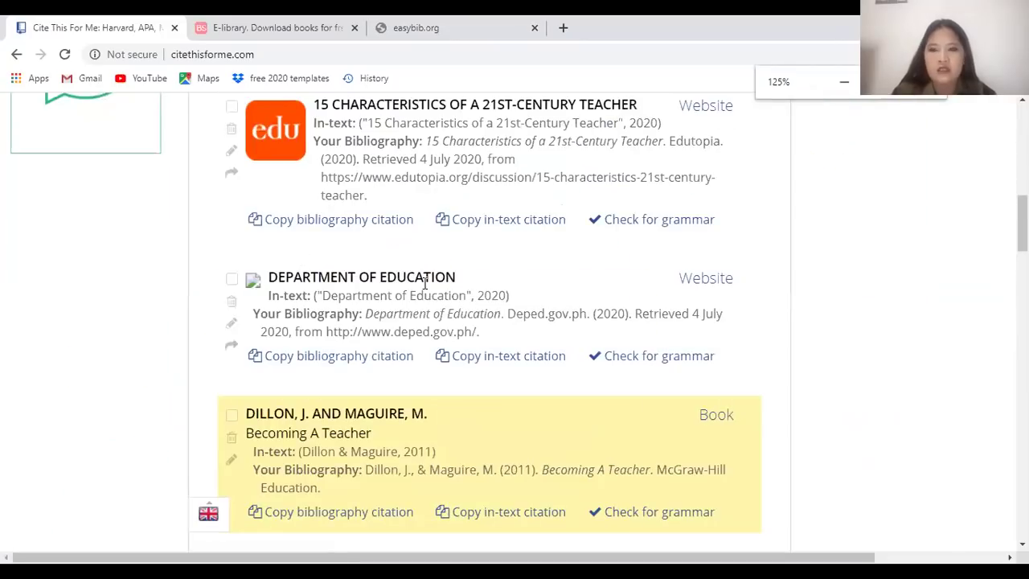
{"action": "scroll", "coordinate": [454, 303], "scroll_direction": "down", "scroll_amount": 1}
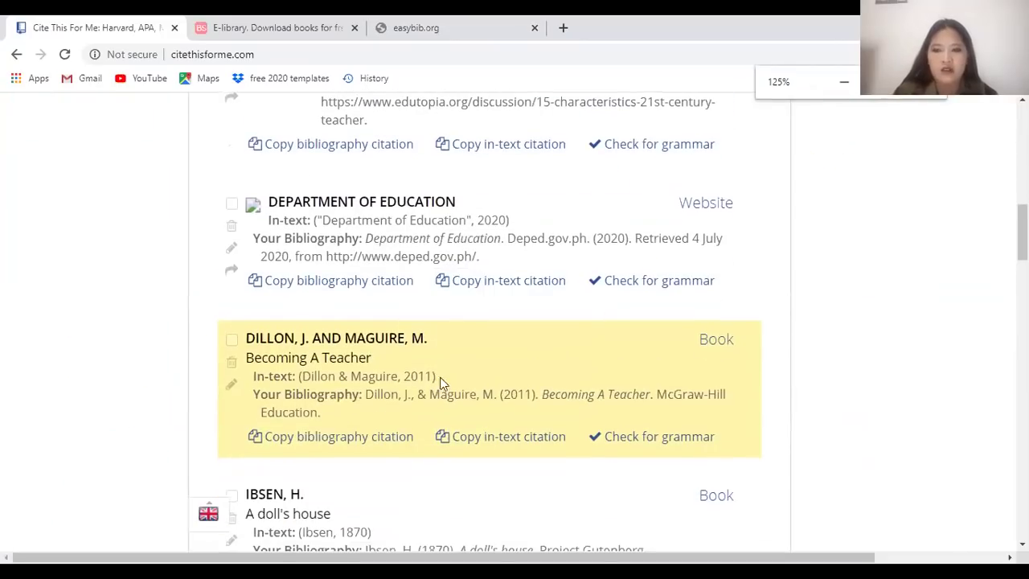
{"action": "left_click", "coordinate": [509, 444]}
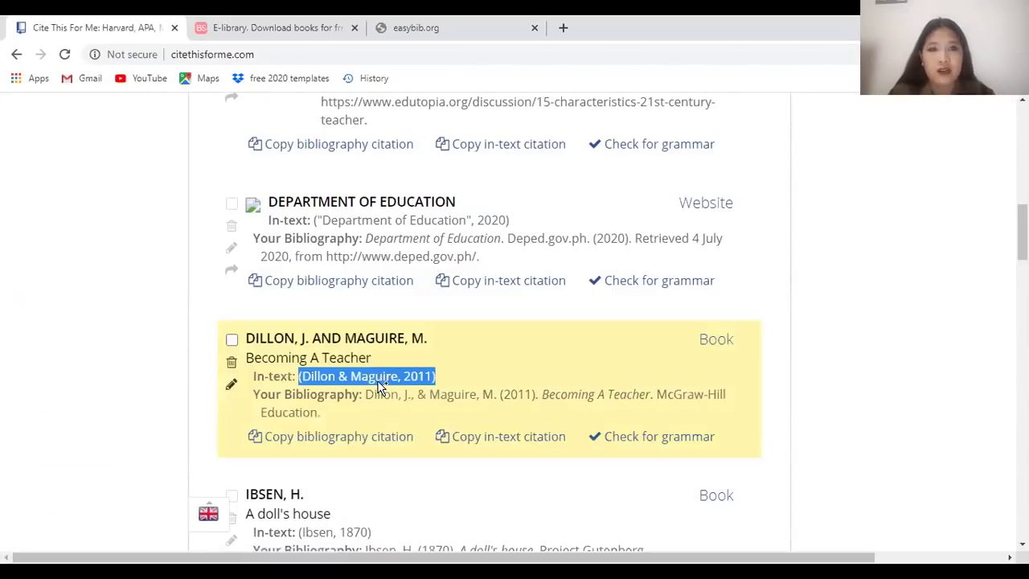
{"action": "left_click", "coordinate": [325, 439]}
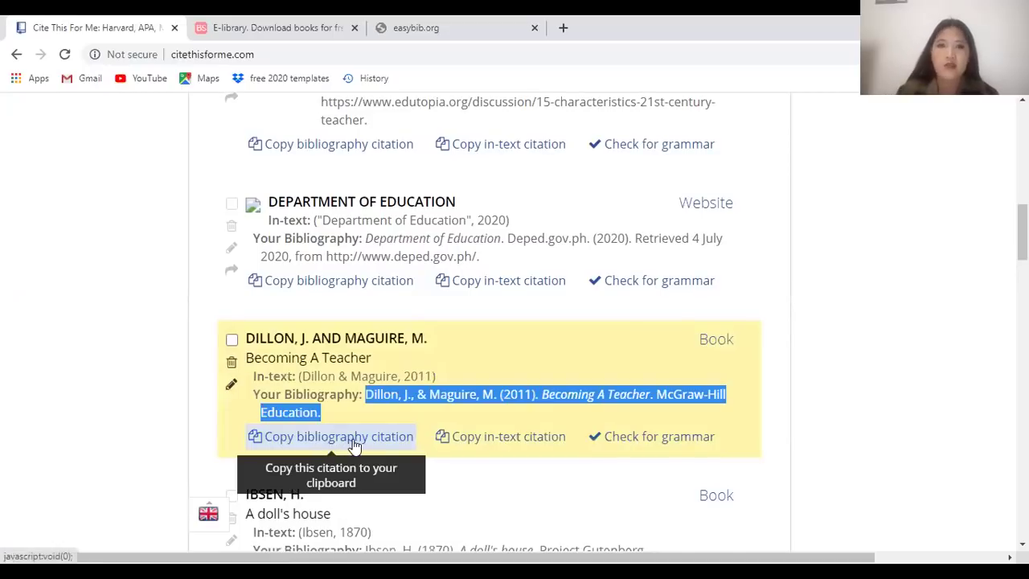
{"action": "scroll", "coordinate": [654, 367], "scroll_direction": "up", "scroll_amount": 15}
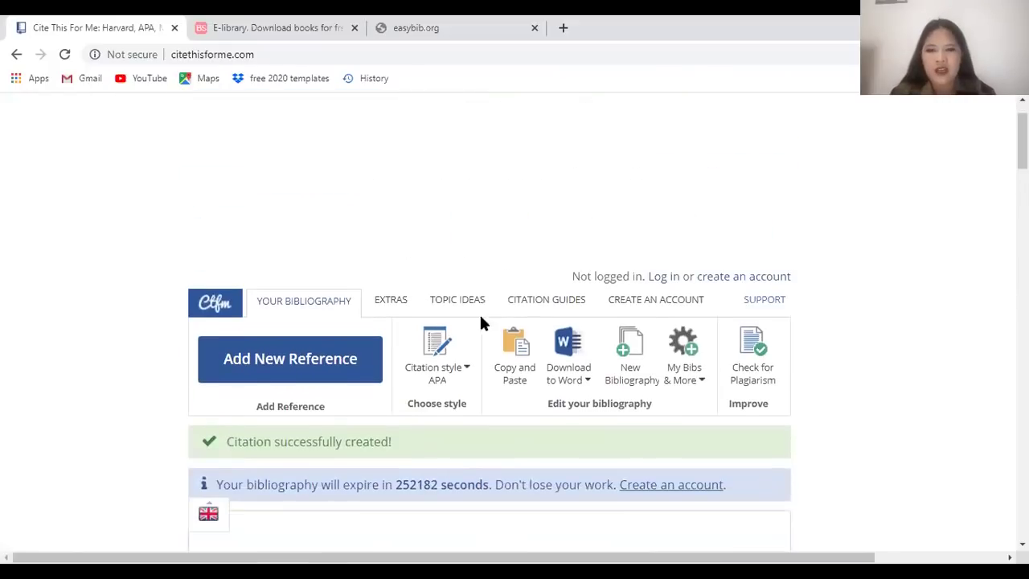
{"action": "scroll", "coordinate": [489, 325], "scroll_direction": "down", "scroll_amount": 1}
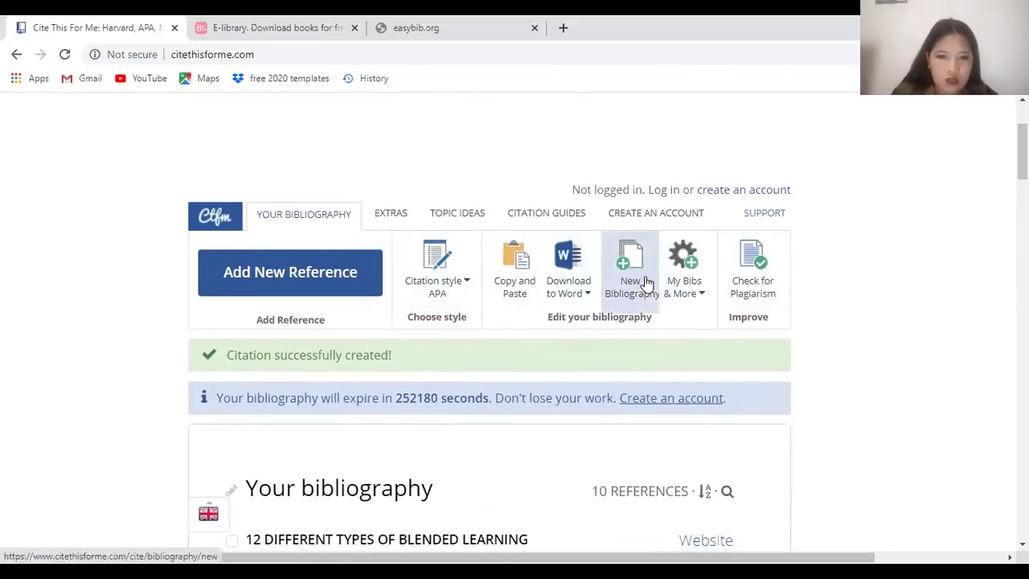
{"action": "left_click", "coordinate": [576, 303]}
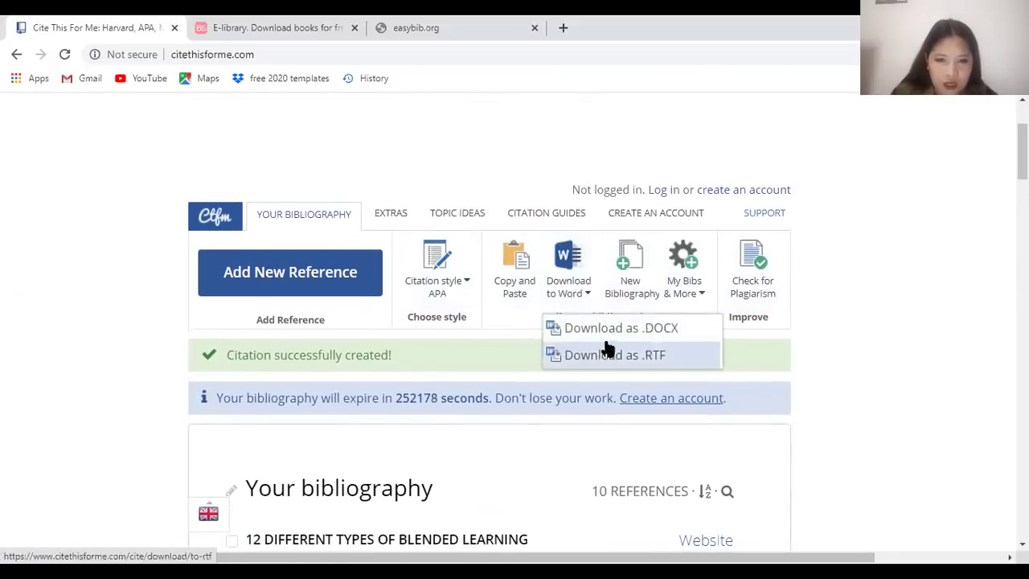
{"action": "left_click", "coordinate": [609, 333]}
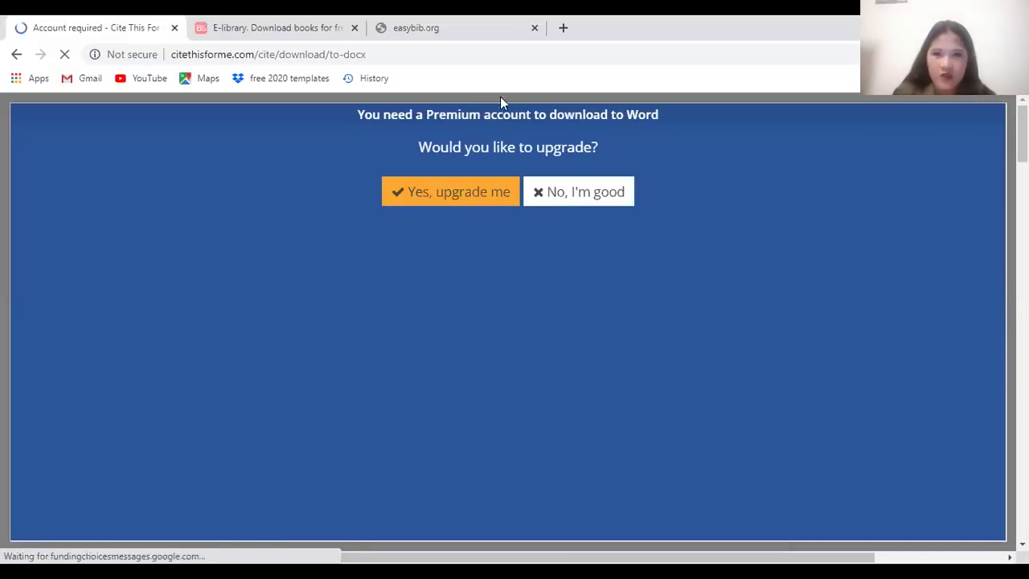
{"action": "left_click", "coordinate": [549, 196]}
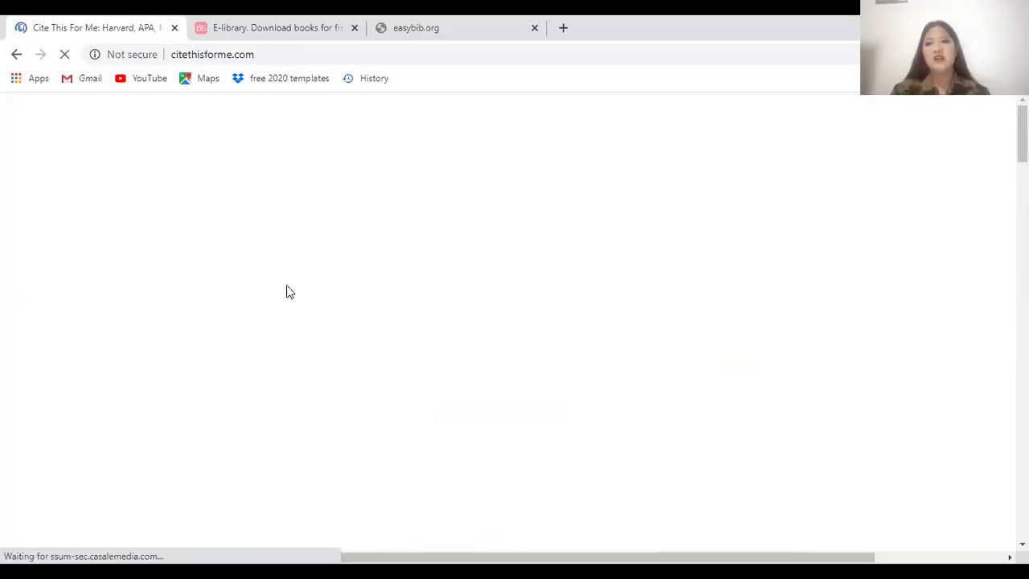
{"action": "scroll", "coordinate": [413, 306], "scroll_direction": "down", "scroll_amount": 2}
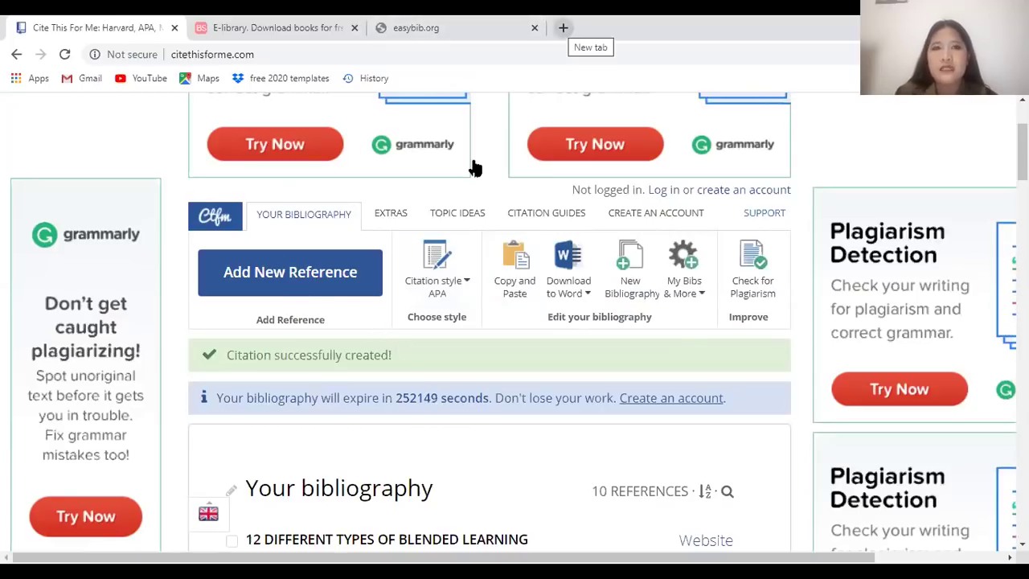
In a new tab, search Google for 'how to be good teacher' and open NEO BLOG's '5 Ways to be a good teacher'
{"action": "key", "text": "ctrl+t"}
{"action": "type", "text": "t"}
{"action": "key", "text": "BackSpace"}
{"action": "key", "text": "BackSpace"}
{"action": "type", "text": "how to be c"}
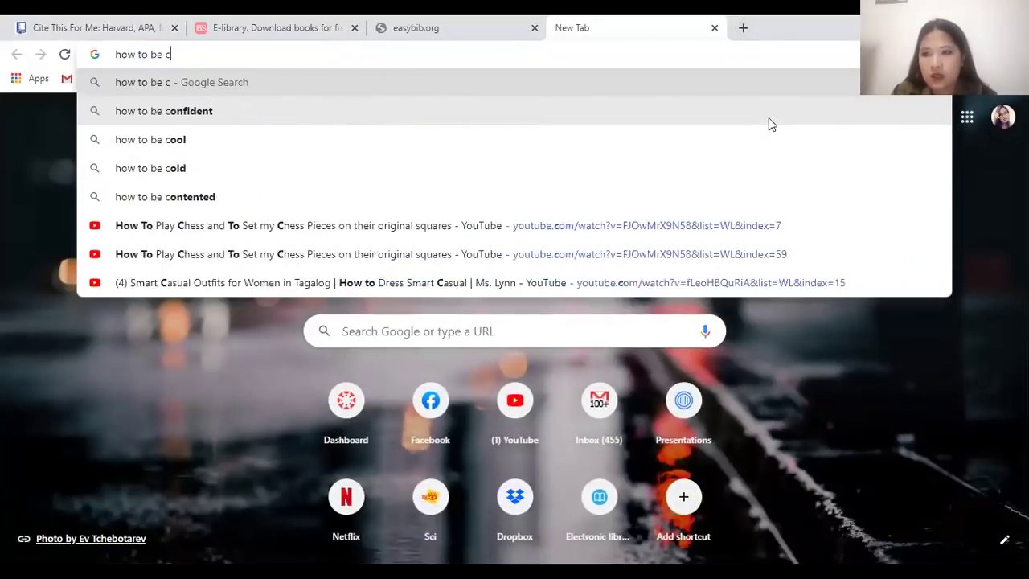
{"action": "key", "text": "BackSpace"}
{"action": "type", "text": "good teacher"}
{"action": "key", "text": "Return"}
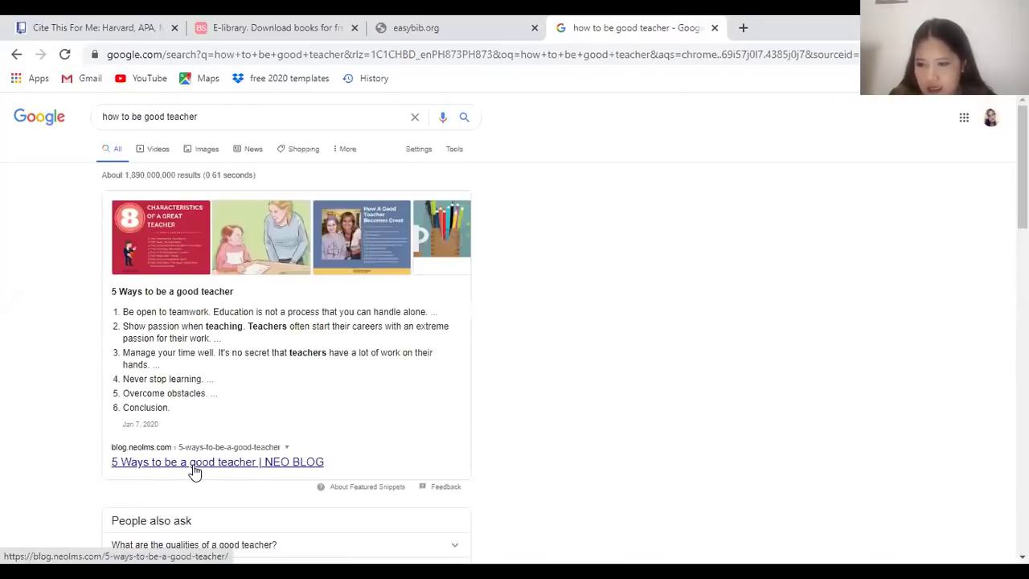
{"action": "left_click", "coordinate": [195, 465]}
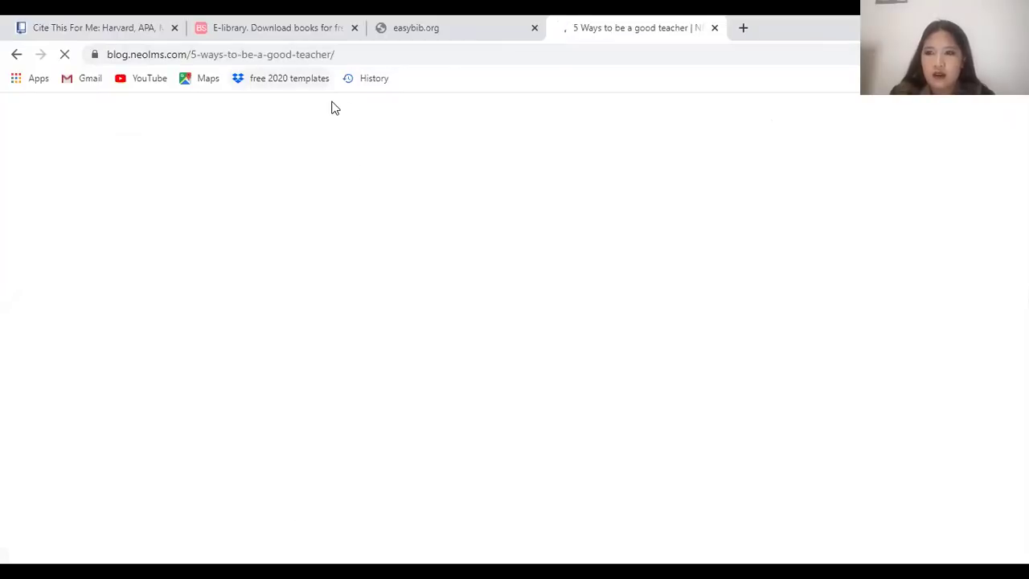
Copy the article's web address from the address bar, then return to the E-library tab
{"action": "key", "text": "ctrl+l"}
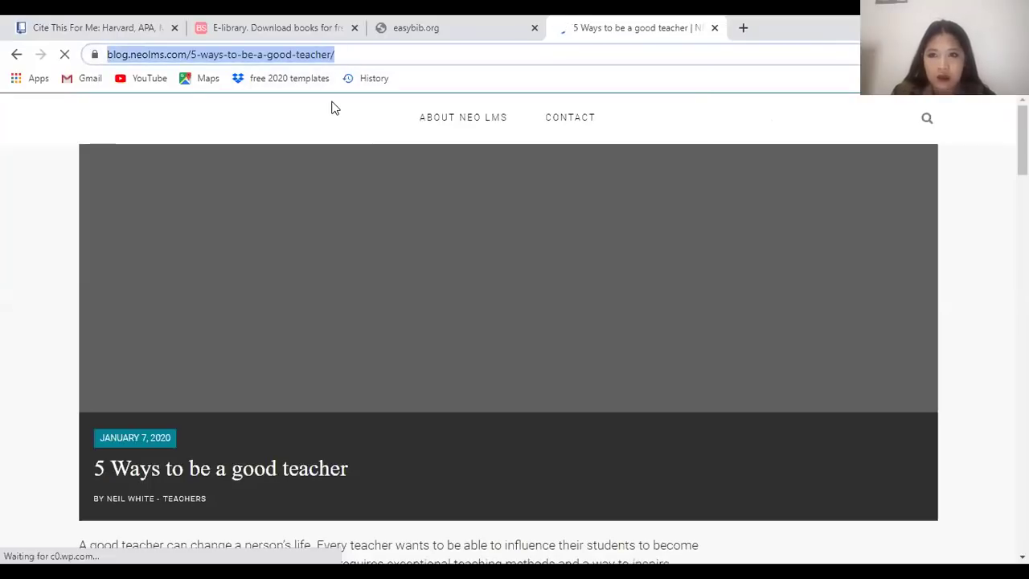
{"action": "right_click", "coordinate": [349, 53]}
{"action": "left_click", "coordinate": [411, 138]}
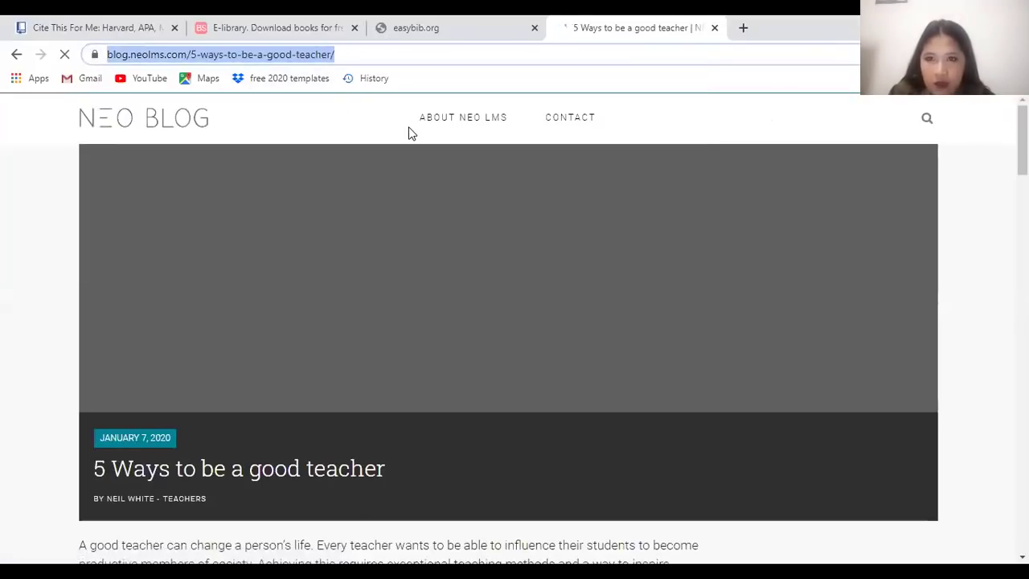
{"action": "left_click", "coordinate": [260, 29]}
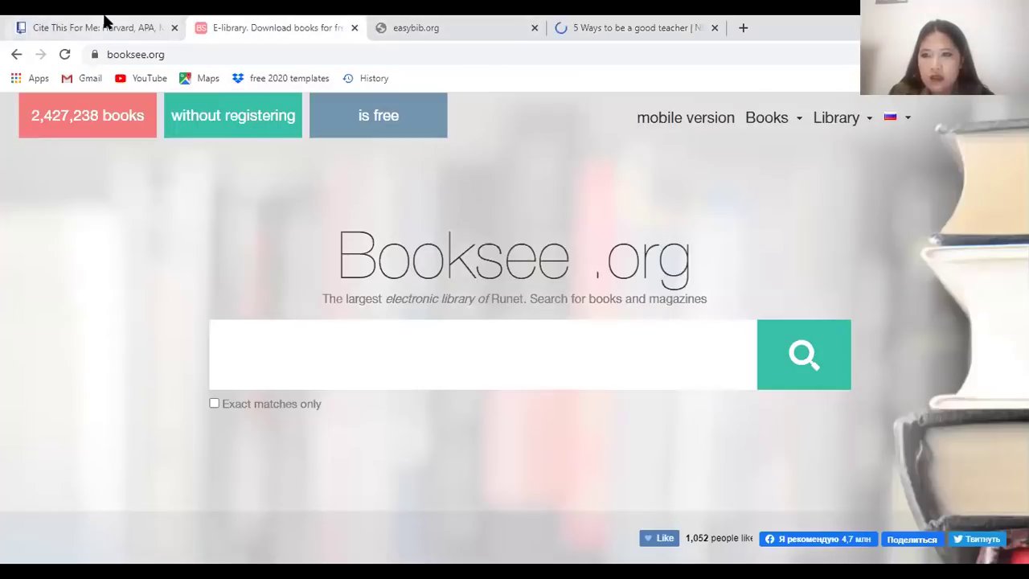
Start a website citation from the pasted article URL and pick the matching NEO BLOG result
{"action": "left_click", "coordinate": [104, 22]}
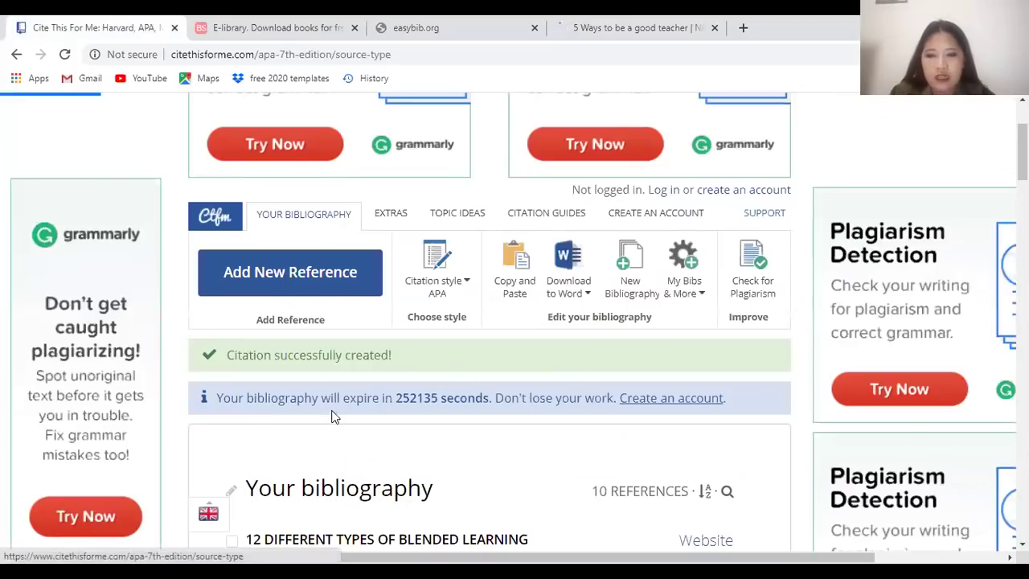
{"action": "left_click", "coordinate": [277, 341]}
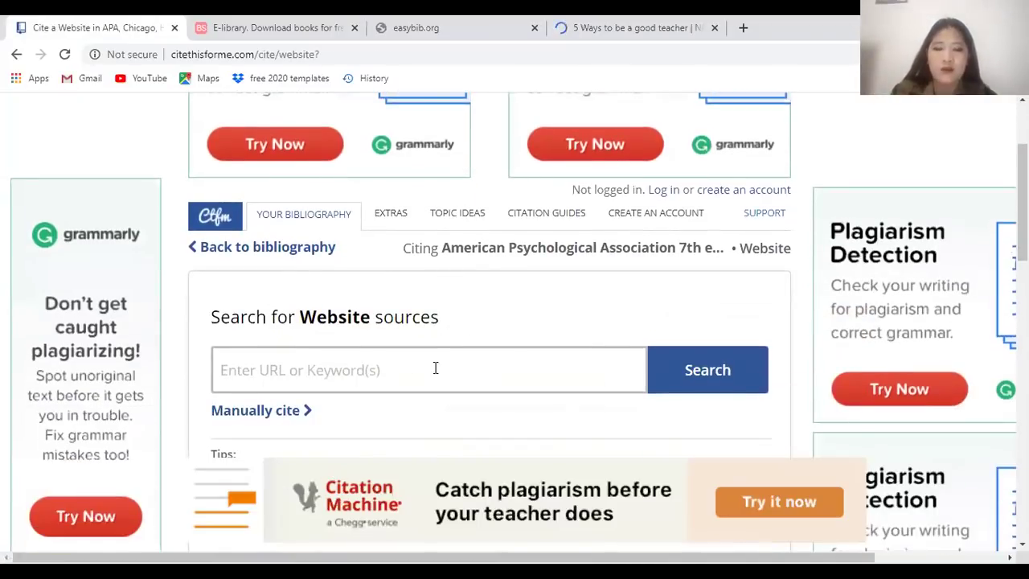
{"action": "left_click", "coordinate": [432, 366]}
{"action": "key", "text": "ctrl+v"}
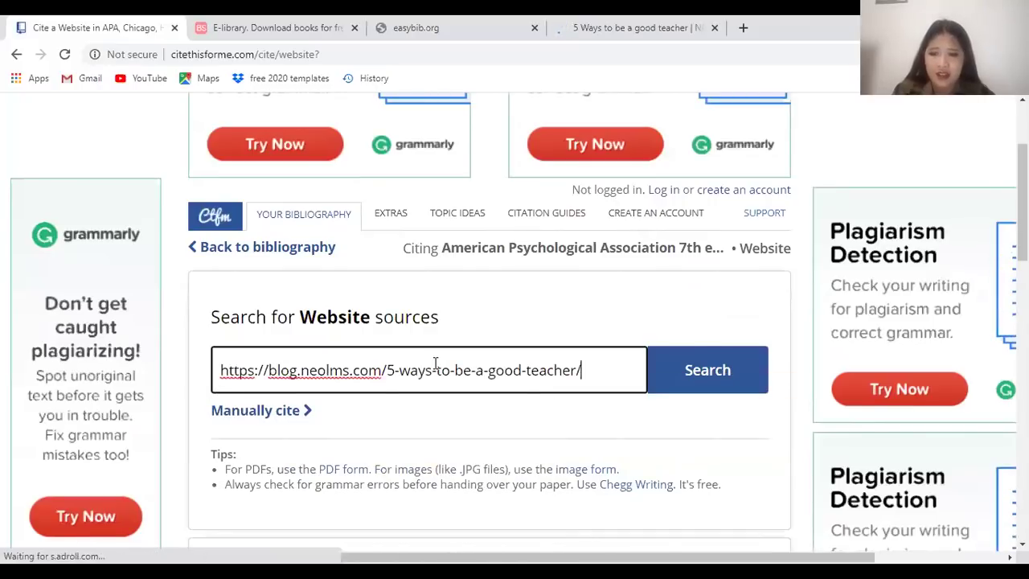
{"action": "left_click", "coordinate": [720, 375]}
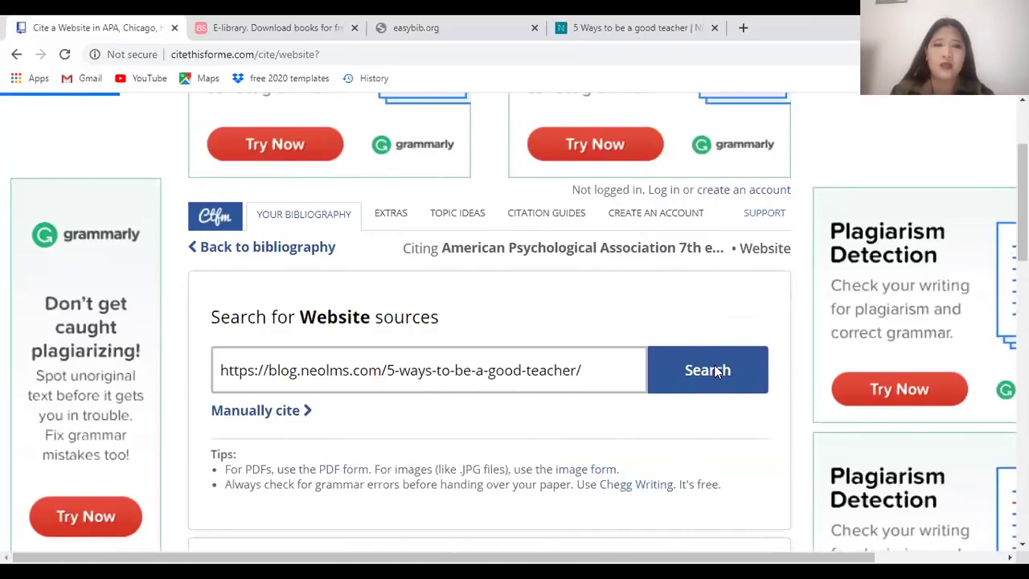
{"action": "scroll", "coordinate": [603, 412], "scroll_direction": "down", "scroll_amount": 2}
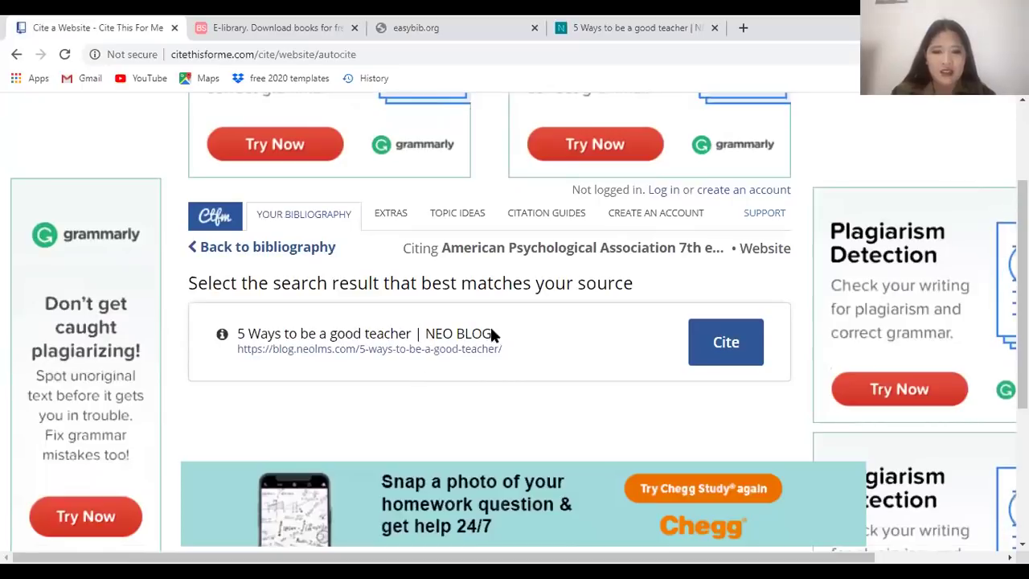
{"action": "left_click", "coordinate": [708, 351]}
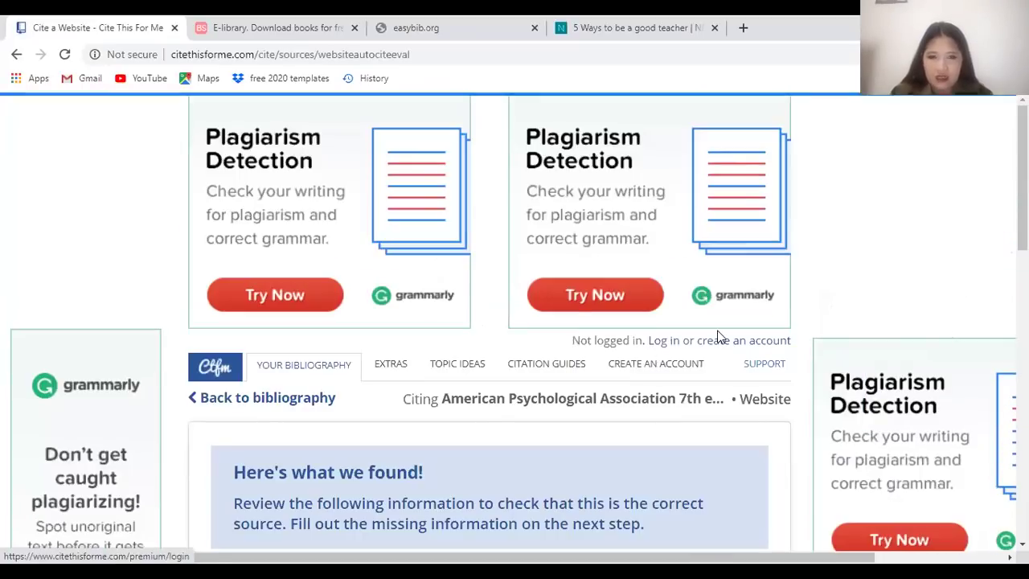
{"action": "scroll", "coordinate": [650, 430], "scroll_direction": "down", "scroll_amount": 6}
{"action": "scroll", "coordinate": [457, 300], "scroll_direction": "up", "scroll_amount": 1}
{"action": "left_click", "coordinate": [480, 432]}
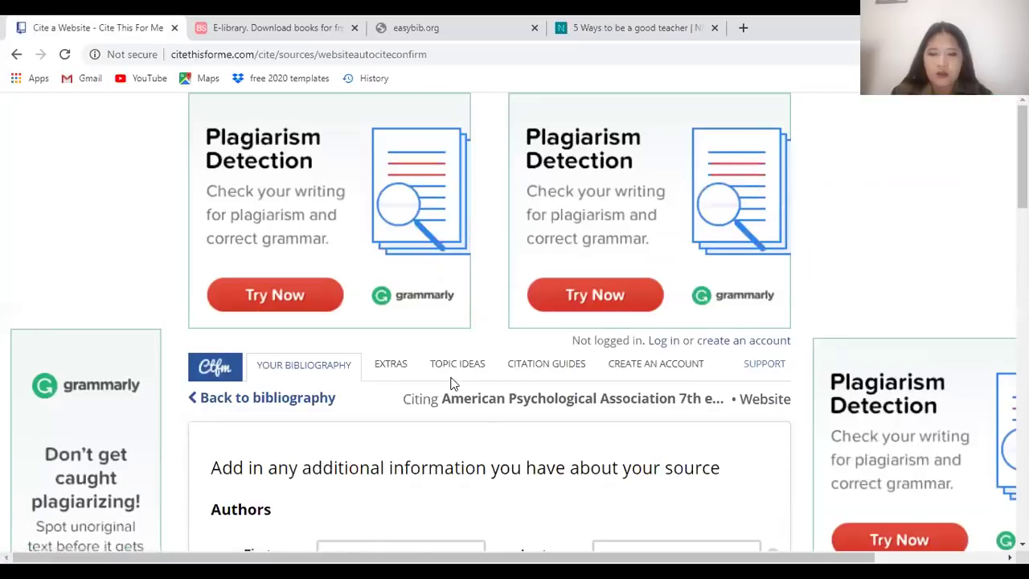
Check the form against the blog article, then complete the citation to make 11 references
{"action": "scroll", "coordinate": [400, 317], "scroll_direction": "down", "scroll_amount": 5}
{"action": "scroll", "coordinate": [366, 322], "scroll_direction": "down", "scroll_amount": 1}
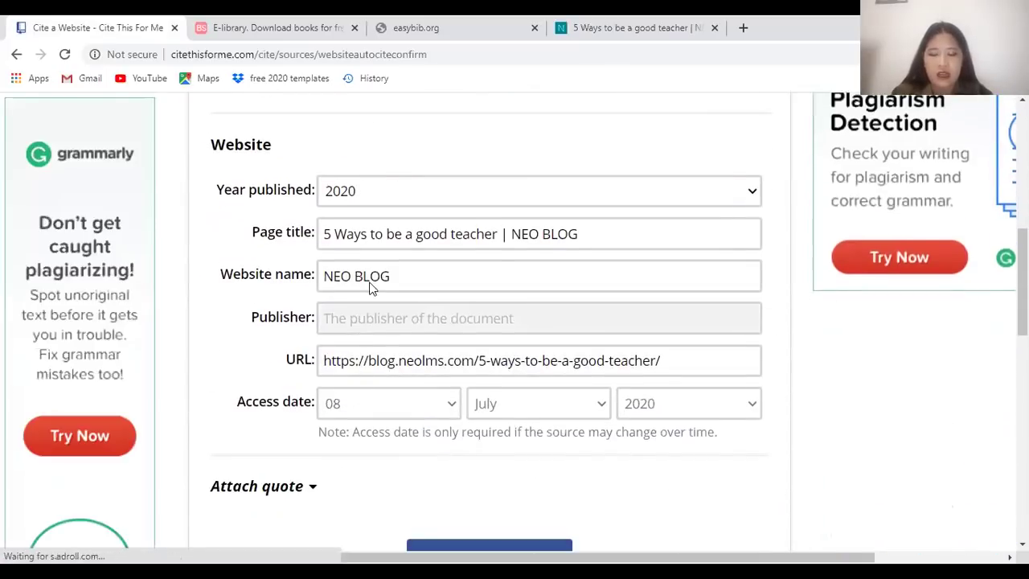
{"action": "key", "text": "ctrl+4"}
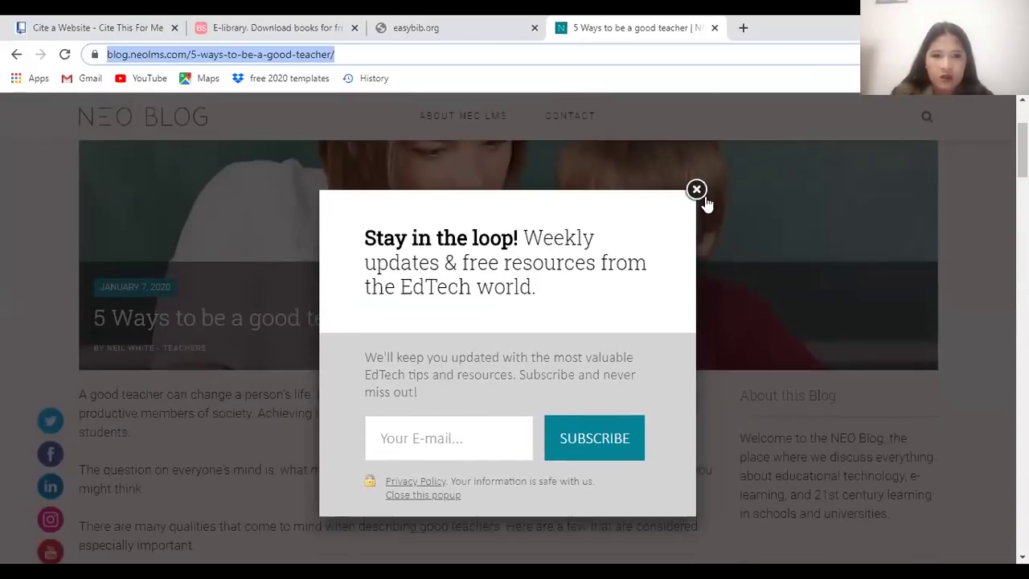
{"action": "left_click", "coordinate": [698, 192]}
{"action": "scroll", "coordinate": [688, 427], "scroll_direction": "down", "scroll_amount": 15}
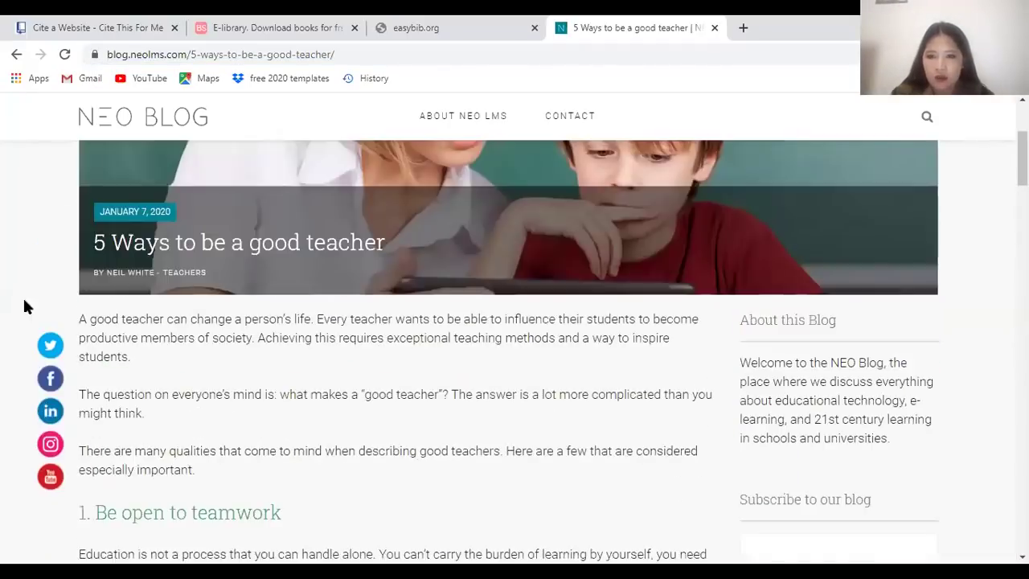
{"action": "scroll", "coordinate": [252, 491], "scroll_direction": "up", "scroll_amount": 3}
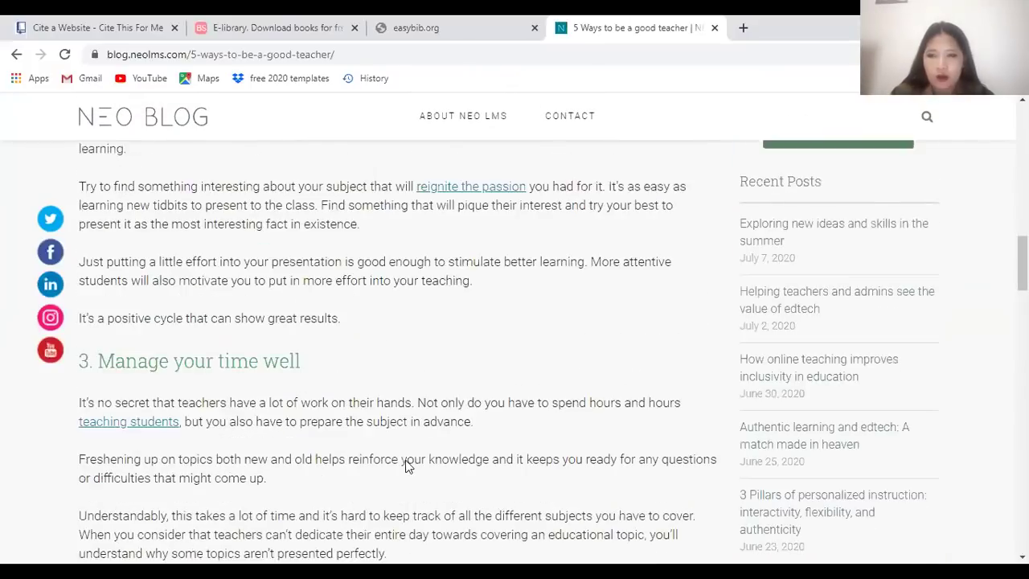
{"action": "scroll", "coordinate": [406, 465], "scroll_direction": "up", "scroll_amount": 6}
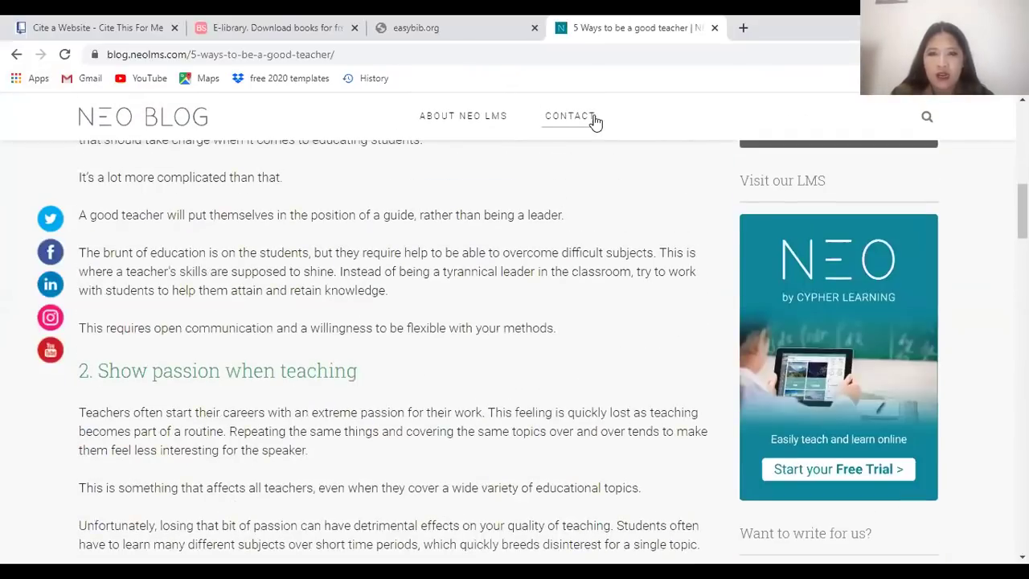
{"action": "left_click", "coordinate": [106, 24]}
{"action": "scroll", "coordinate": [496, 412], "scroll_direction": "down", "scroll_amount": 1}
{"action": "scroll", "coordinate": [496, 411], "scroll_direction": "down", "scroll_amount": 1}
{"action": "left_click", "coordinate": [496, 411]}
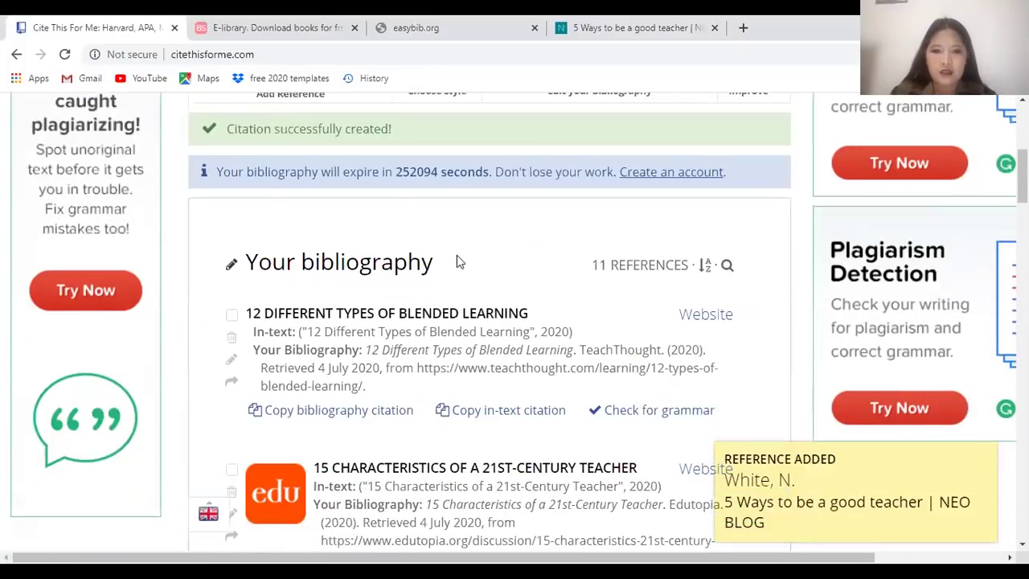
Scroll through the 11-reference bibliography, briefly zooming out to see more entries
{"action": "scroll", "coordinate": [454, 261], "scroll_direction": "down", "scroll_amount": 10}
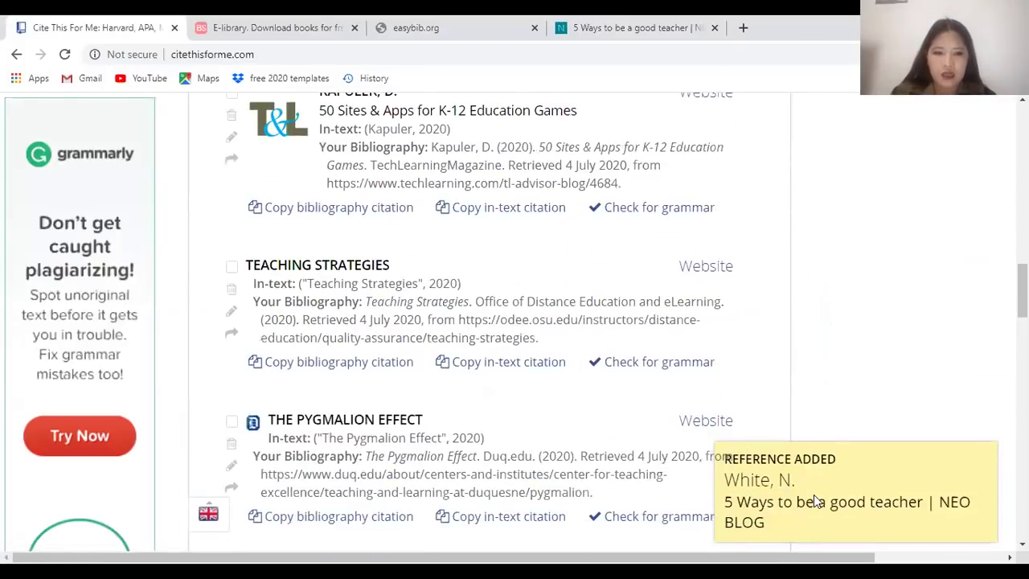
{"action": "scroll", "coordinate": [812, 484], "scroll_direction": "down", "scroll_amount": 3}
{"action": "key", "text": "ctrl+minus"}
{"action": "key", "text": "ctrl+minus"}
{"action": "key", "text": "ctrl+minus"}
{"action": "key", "text": "ctrl+minus"}
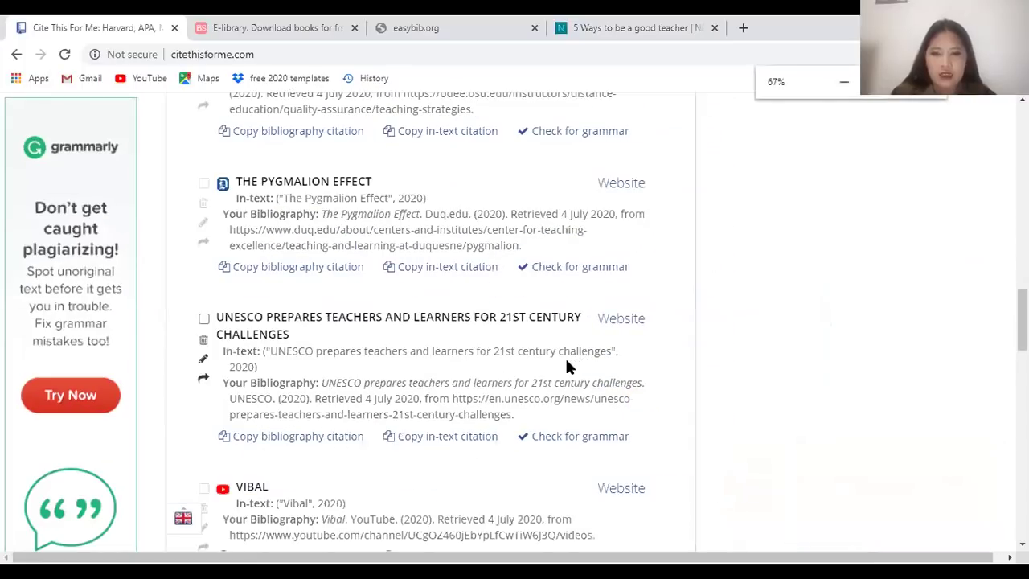
{"action": "scroll", "coordinate": [565, 356], "scroll_direction": "down", "scroll_amount": 5}
{"action": "scroll", "coordinate": [534, 375], "scroll_direction": "up", "scroll_amount": 6}
{"action": "key", "text": "ctrl+plus"}
{"action": "key", "text": "ctrl+plus"}
{"action": "key", "text": "ctrl+plus"}
{"action": "key", "text": "ctrl+plus"}
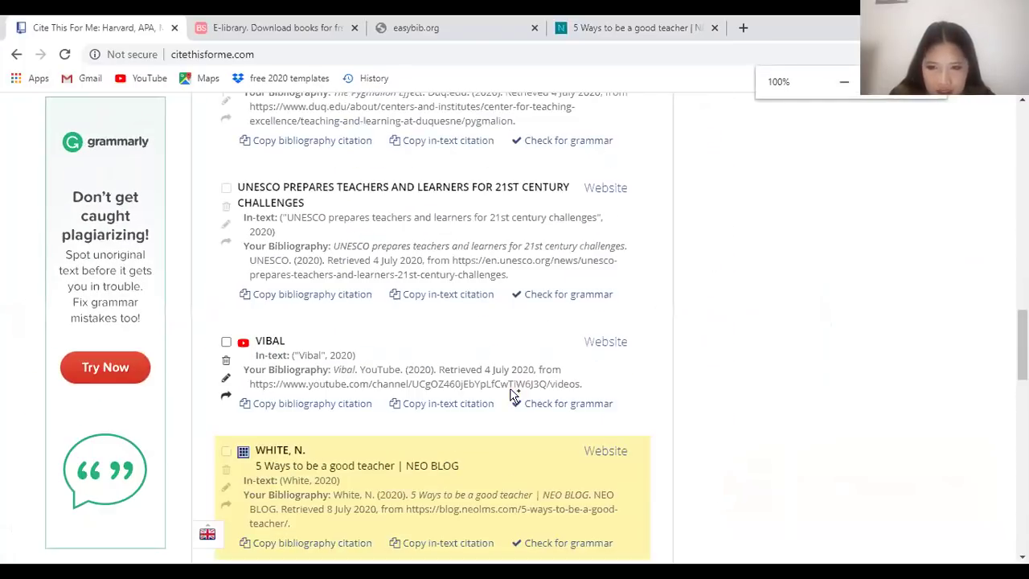
{"action": "scroll", "coordinate": [384, 332], "scroll_direction": "up", "scroll_amount": 12}
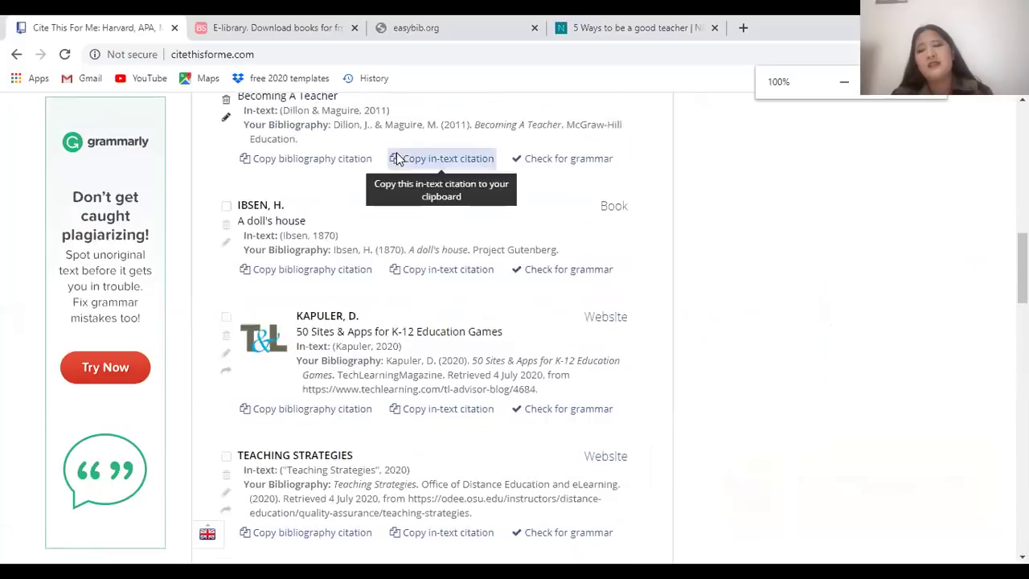
{"action": "scroll", "coordinate": [371, 362], "scroll_direction": "up", "scroll_amount": 4}
{"action": "scroll", "coordinate": [366, 493], "scroll_direction": "down", "scroll_amount": 3}
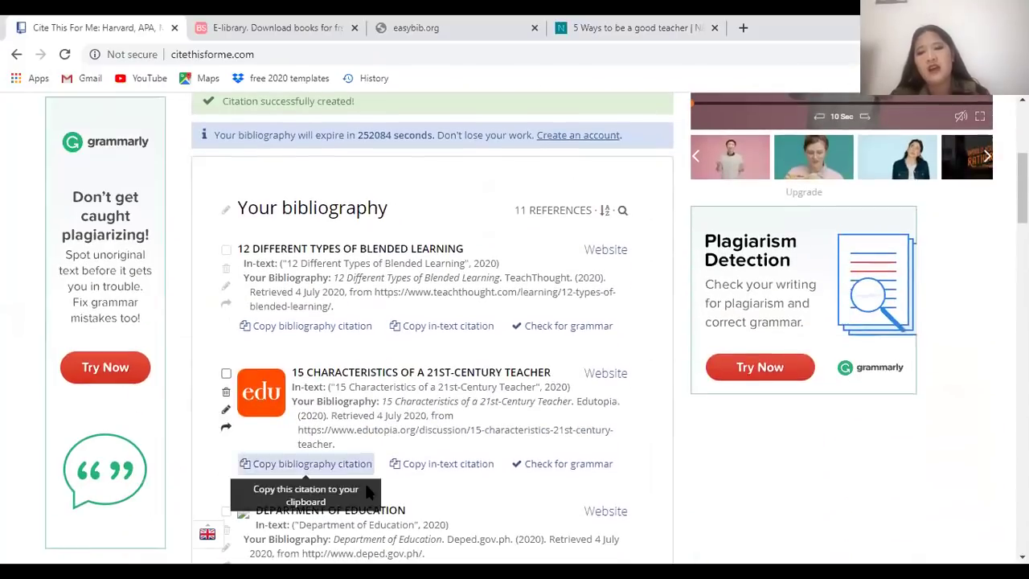
{"action": "scroll", "coordinate": [399, 435], "scroll_direction": "down", "scroll_amount": 11}
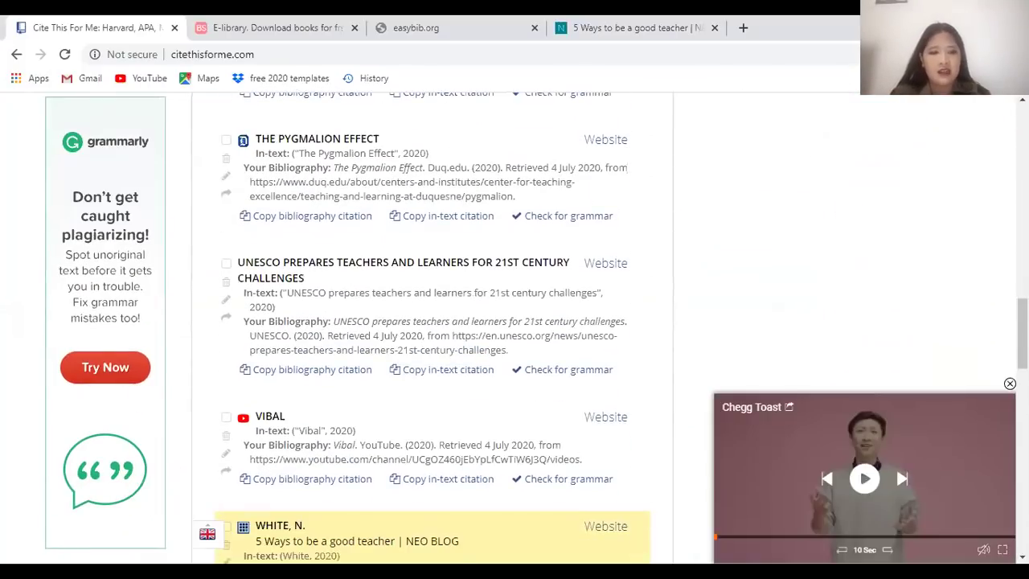
Dismiss the Chegg video ad and move on to the easybib.org tab
{"action": "left_click", "coordinate": [1010, 384]}
{"action": "scroll", "coordinate": [902, 386], "scroll_direction": "down", "scroll_amount": 5}
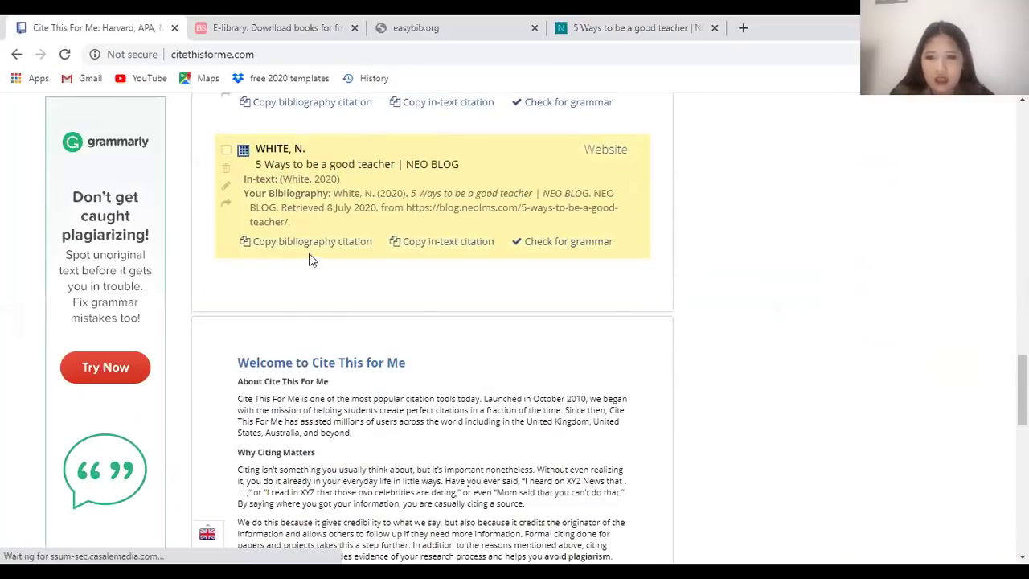
{"action": "scroll", "coordinate": [570, 220], "scroll_direction": "up", "scroll_amount": 1}
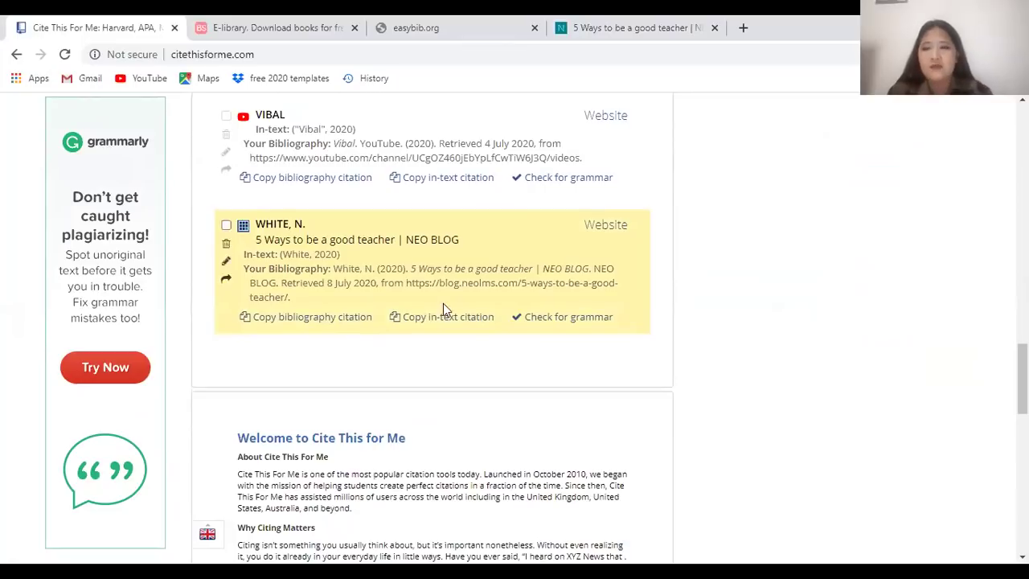
{"action": "scroll", "coordinate": [442, 290], "scroll_direction": "up", "scroll_amount": 5}
{"action": "key", "text": "ctrl+Tab"}
{"action": "key", "text": "ctrl+Tab"}
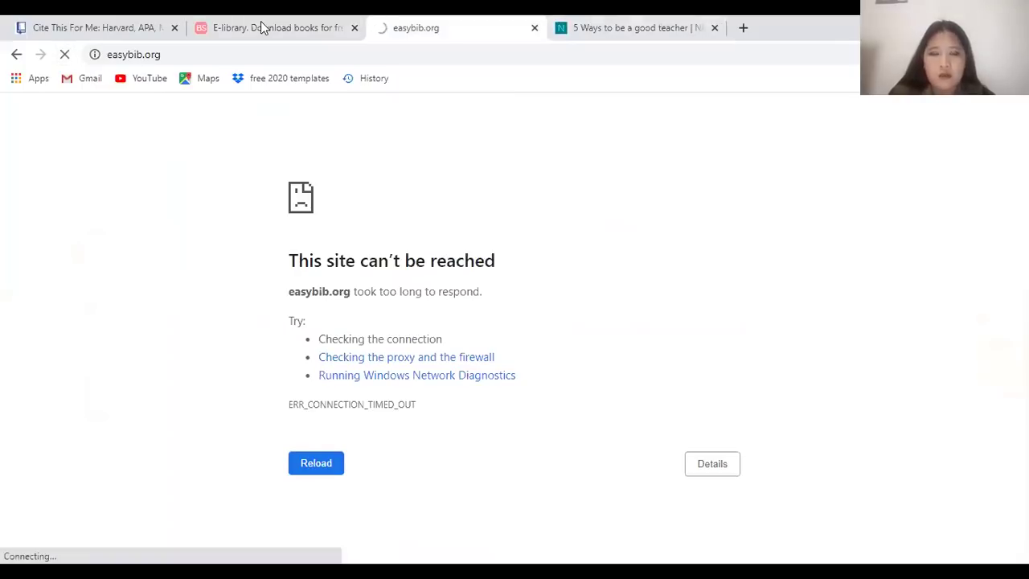
Close the easybib.org, '5 Ways to be a good teacher' and Cite This For Me tabs, focusing Booksee's search box
{"action": "key", "text": "ctrl+w"}
{"action": "key", "text": "ctrl+w"}
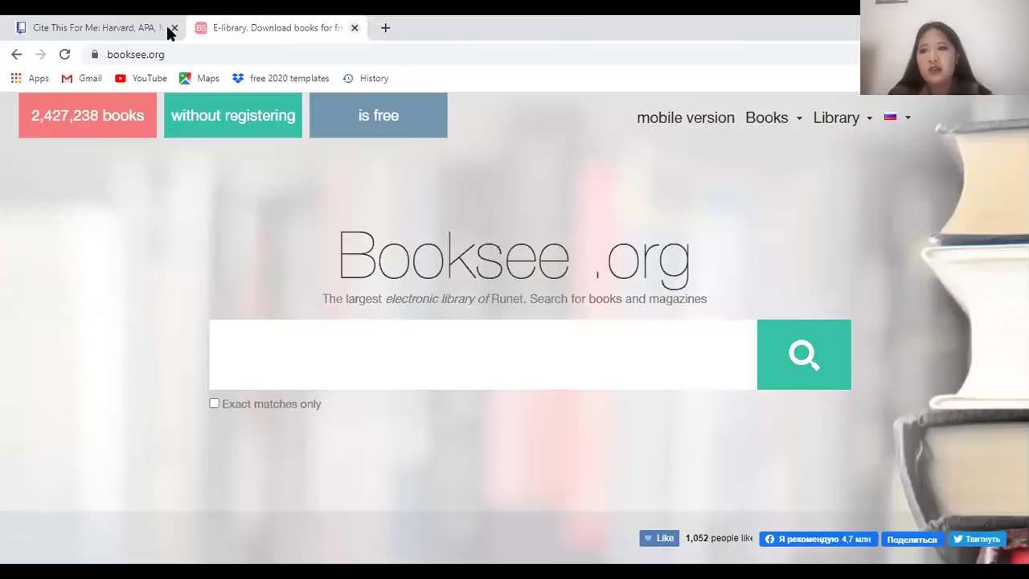
{"action": "left_click", "coordinate": [93, 21]}
{"action": "left_click", "coordinate": [175, 28]}
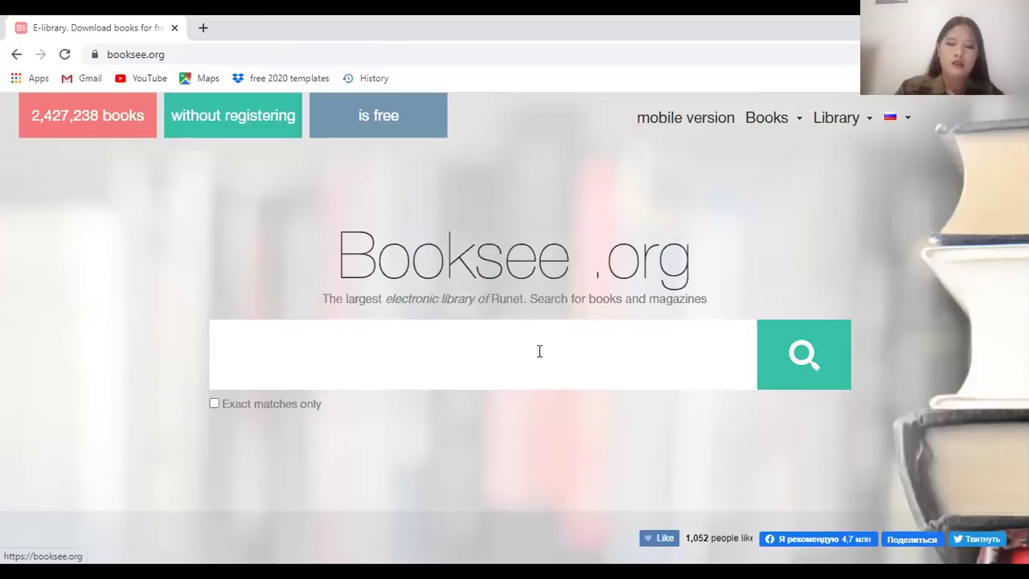
{"action": "left_click", "coordinate": [416, 349]}
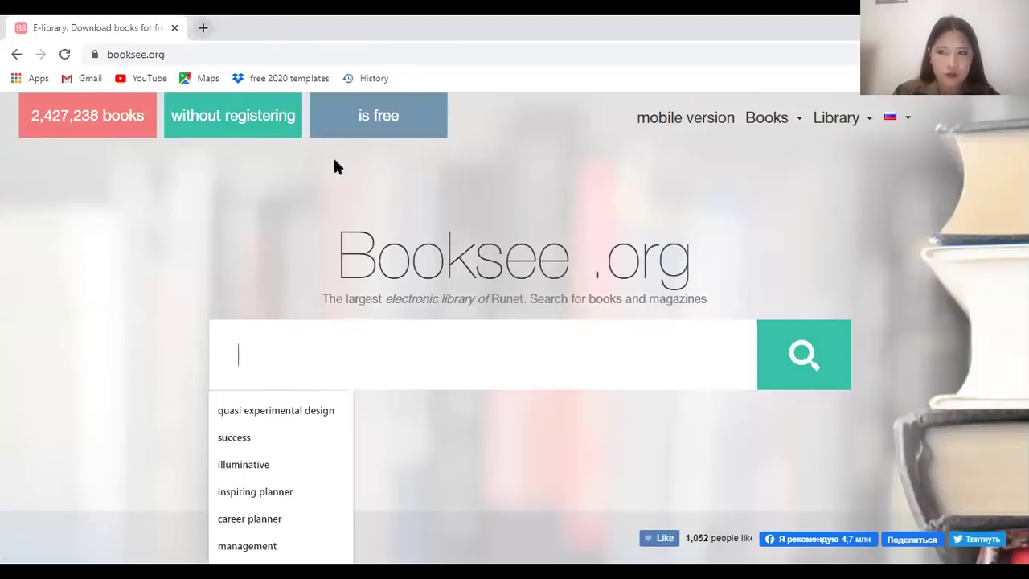
In a new tab, search Google for 'en.bookfi.org gen.lib.rus.ec'
{"action": "left_click", "coordinate": [203, 27]}
{"action": "type", "text": "bookfi"}
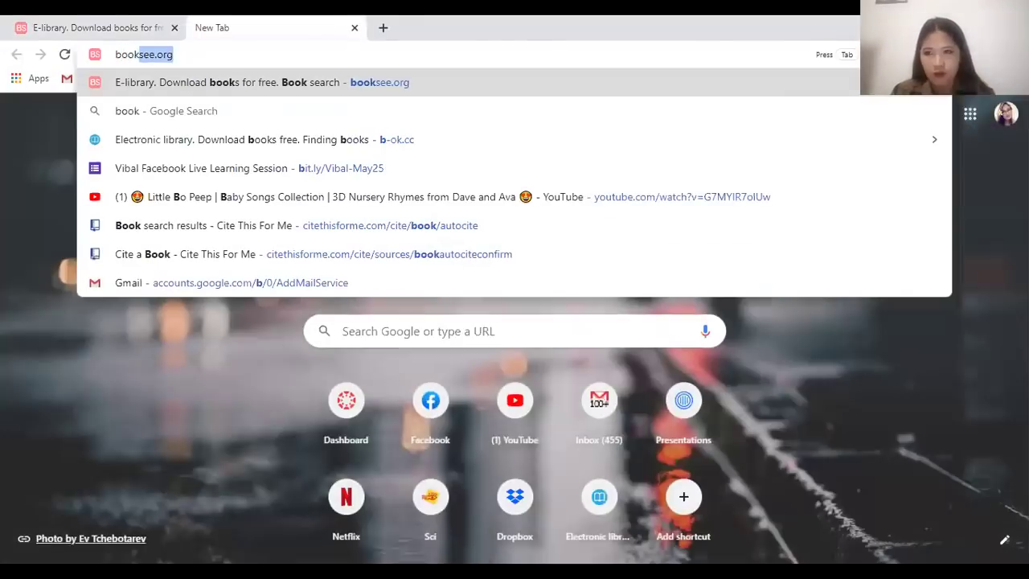
{"action": "key", "text": "ctrl+a"}
{"action": "type", "text": "b"}
{"action": "key", "text": "BackSpace"}
{"action": "key", "text": "BackSpace"}
{"action": "type", "text": "en."}
{"action": "key", "text": "BackSpace"}
{"action": "type", "text": "no"}
{"action": "key", "text": "BackSpace"}
{"action": "key", "text": "BackSpace"}
{"action": "type", "text": "bookfi"}
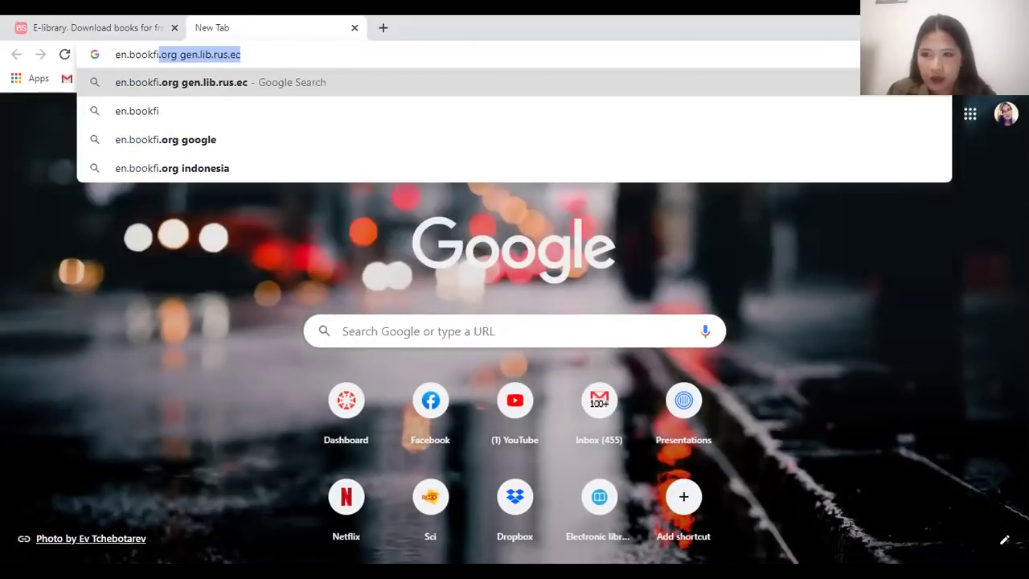
{"action": "key", "text": "Return"}
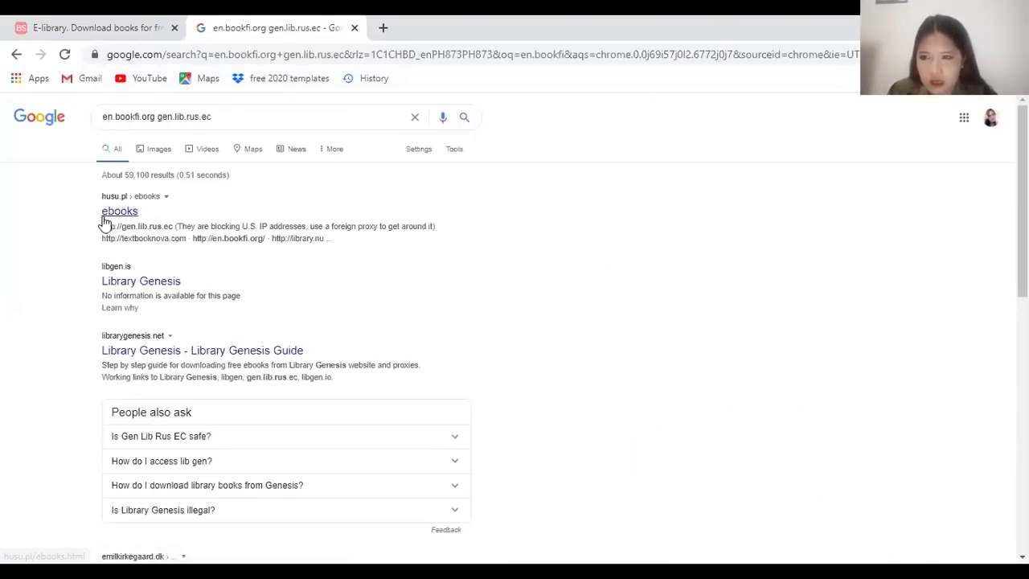
Open the 'Library Genesis - Library Genesis Guide' result, then return to Booksee
{"action": "scroll", "coordinate": [169, 358], "scroll_direction": "down", "scroll_amount": 2}
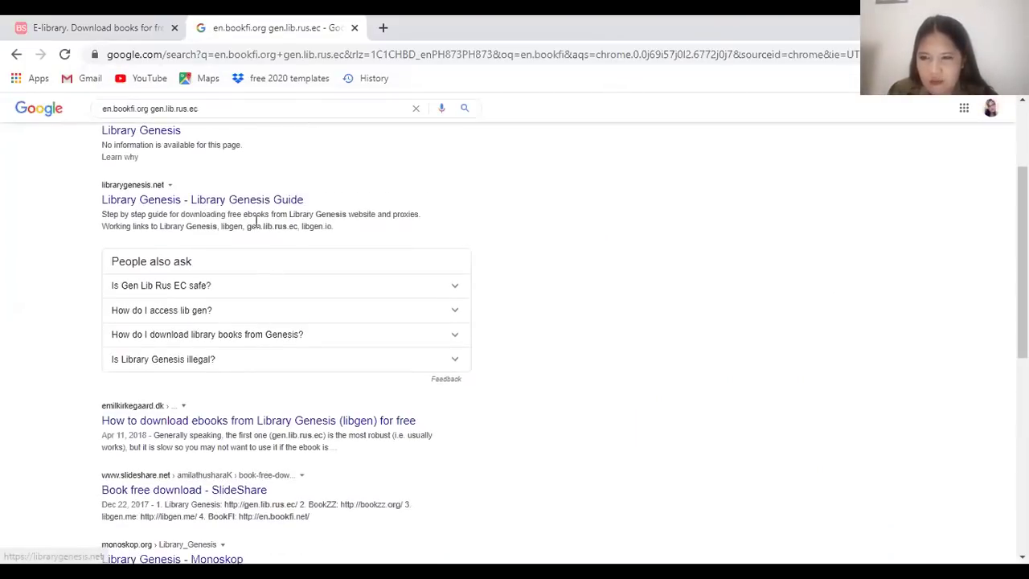
{"action": "left_click", "coordinate": [251, 201]}
{"action": "left_click", "coordinate": [109, 25]}
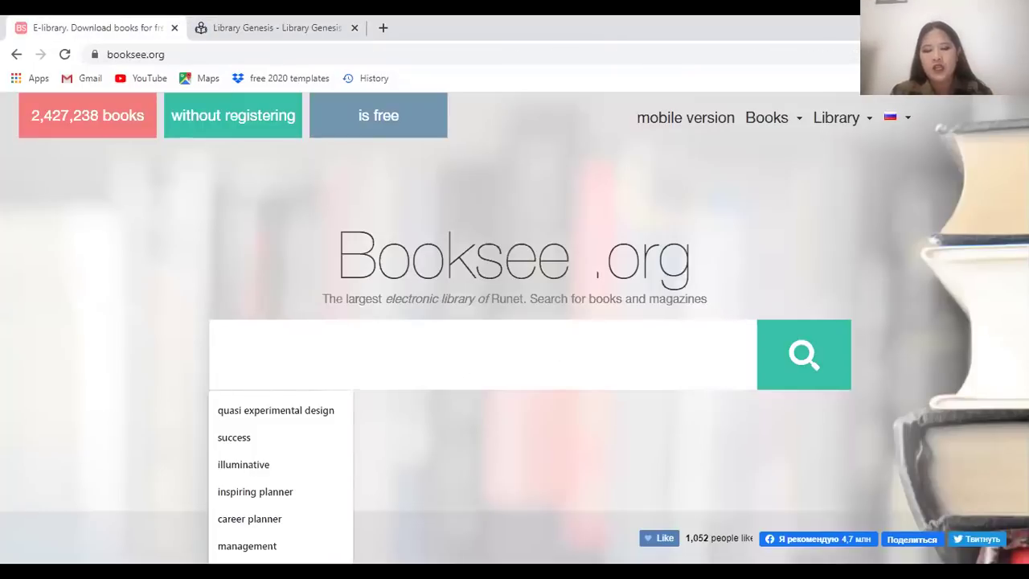
Search Booksee for 'classroom management' books
{"action": "type", "text": "teachi"}
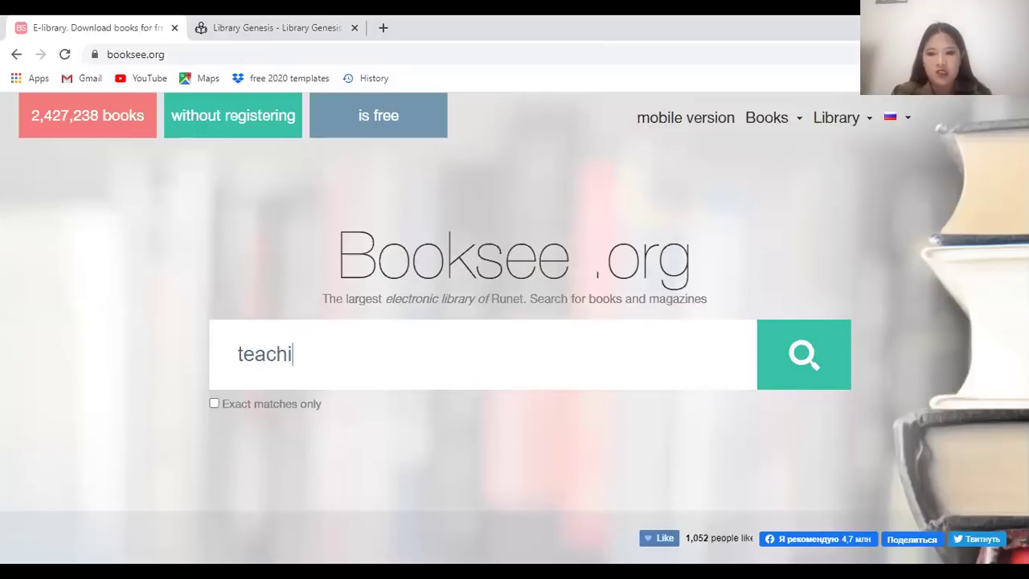
{"action": "type", "text": "ng"}
{"action": "key", "text": "ctrl+a"}
{"action": "type", "text": "clas"}
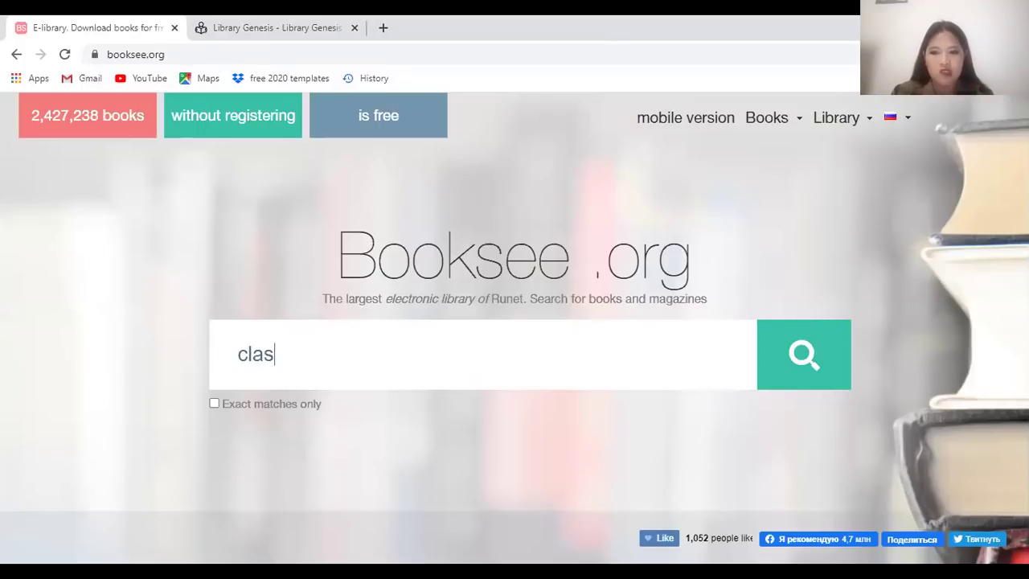
{"action": "type", "text": "sroom management"}
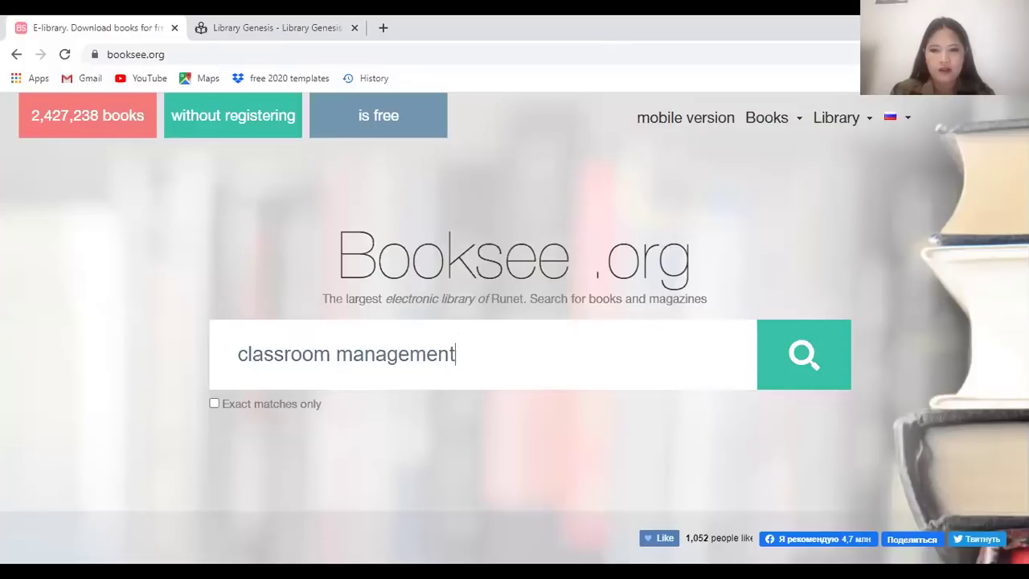
{"action": "key", "text": "Return"}
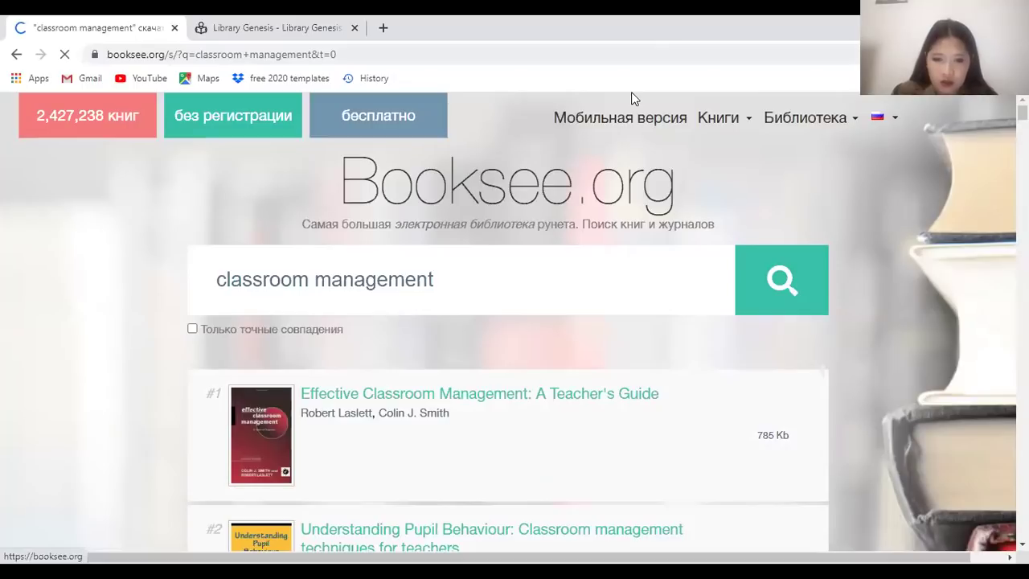
Hide the MetaMask ad covering the results as blocking the content
{"action": "scroll", "coordinate": [487, 415], "scroll_direction": "down", "scroll_amount": 6}
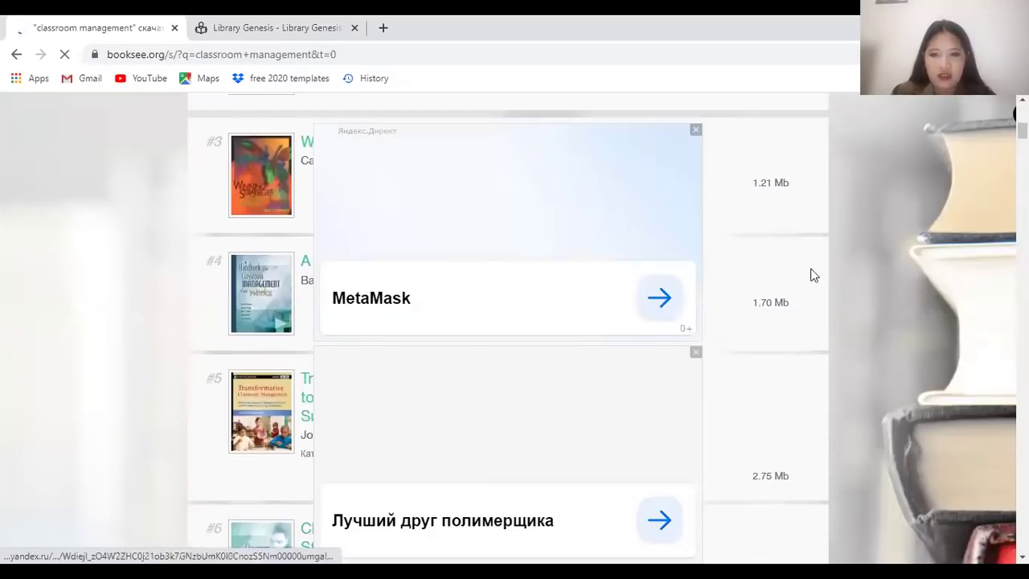
{"action": "left_click", "coordinate": [695, 130]}
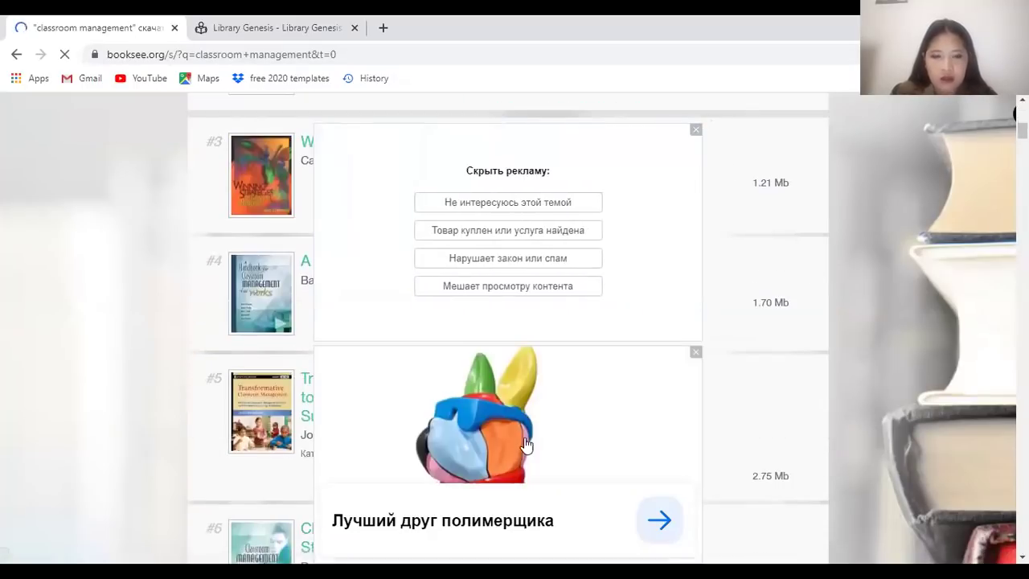
{"action": "left_click", "coordinate": [695, 130]}
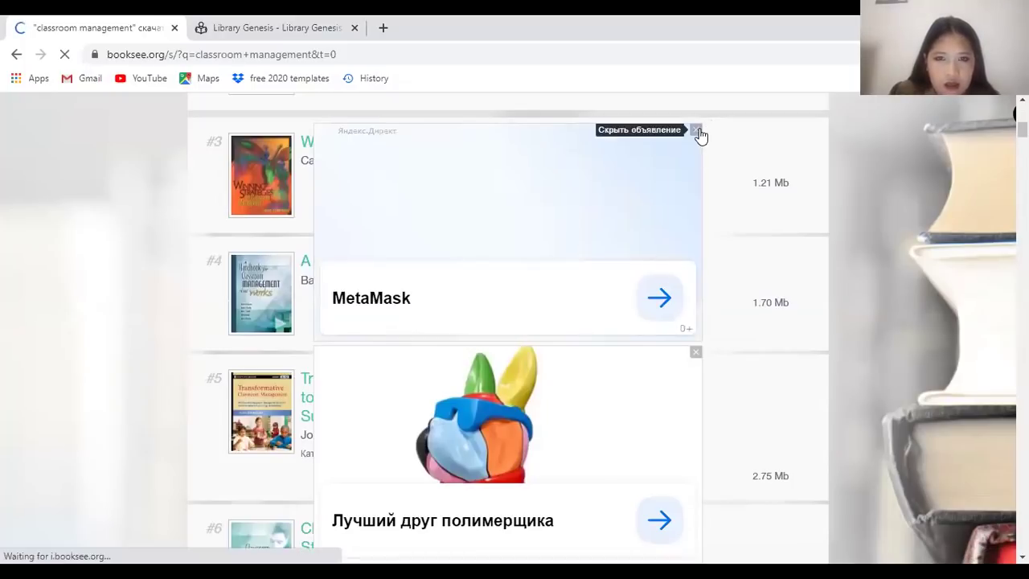
{"action": "left_click", "coordinate": [697, 130]}
{"action": "left_click", "coordinate": [471, 290]}
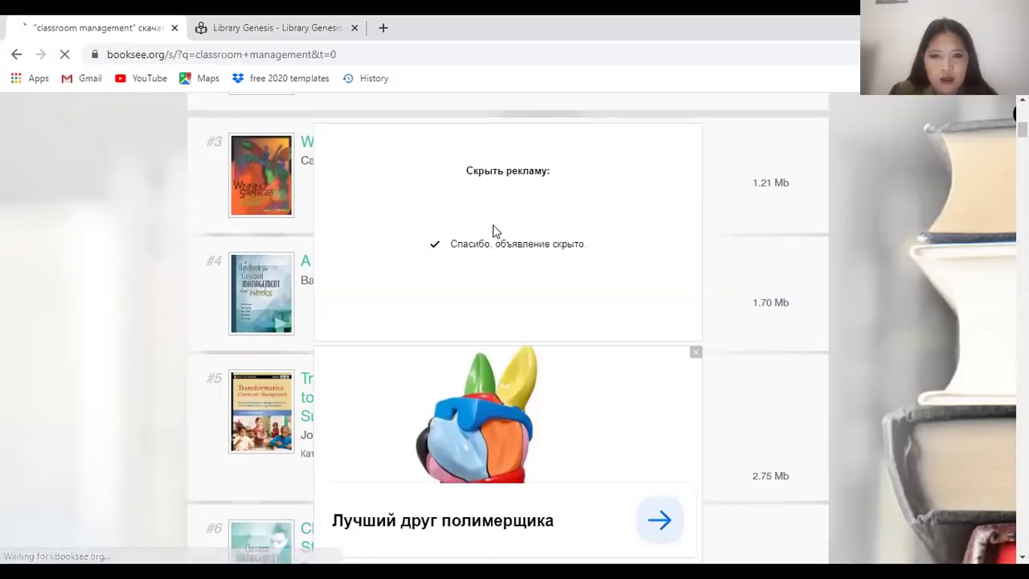
{"action": "scroll", "coordinate": [354, 258], "scroll_direction": "up", "scroll_amount": 6}
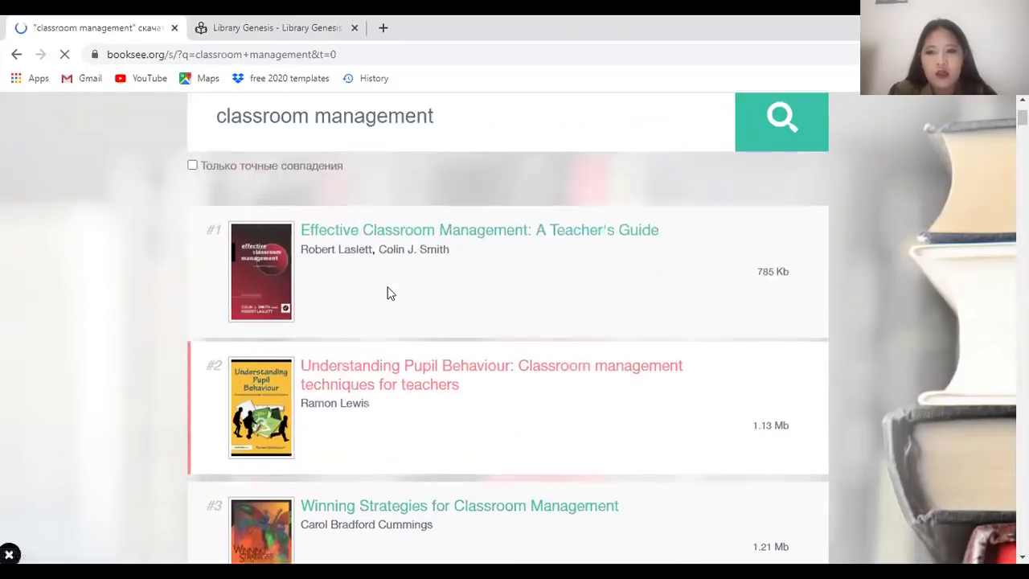
{"action": "scroll", "coordinate": [382, 281], "scroll_direction": "up", "scroll_amount": 1}
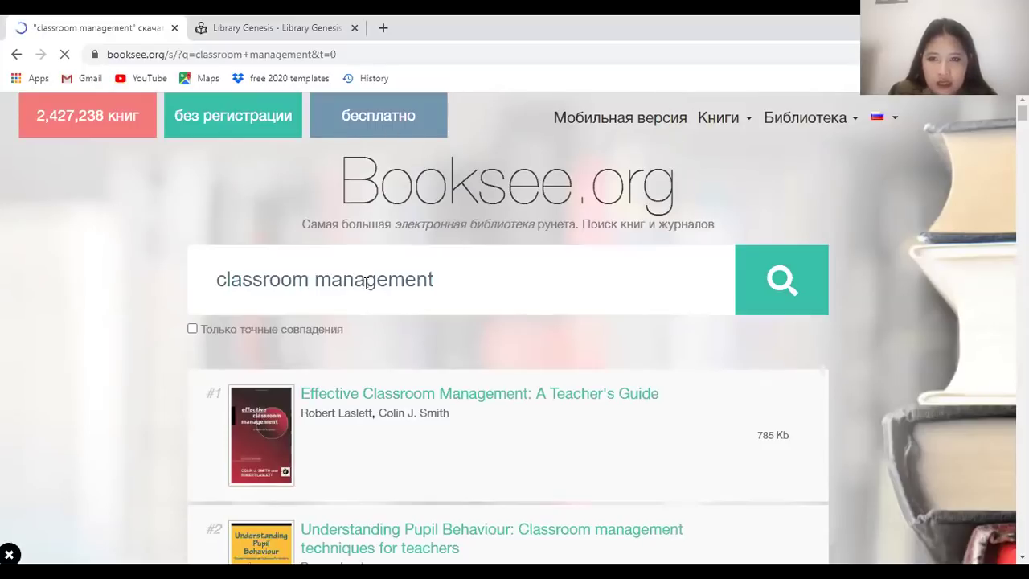
{"action": "scroll", "coordinate": [354, 291], "scroll_direction": "down", "scroll_amount": 2}
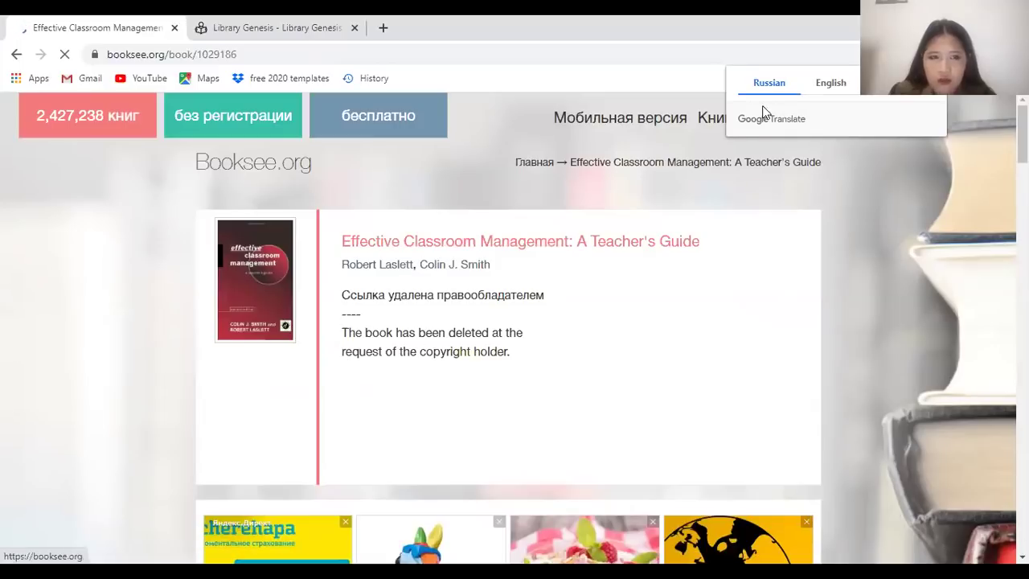
Translate the book page, return to the results, and hide the top ad as not of interest
{"action": "left_click", "coordinate": [825, 90]}
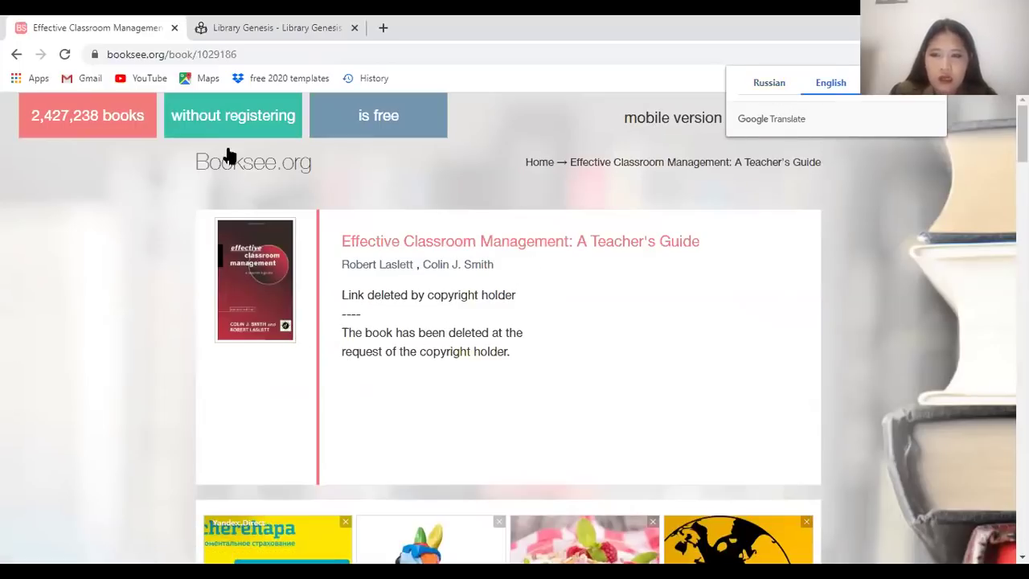
{"action": "left_click", "coordinate": [17, 58]}
{"action": "scroll", "coordinate": [426, 340], "scroll_direction": "down", "scroll_amount": 6}
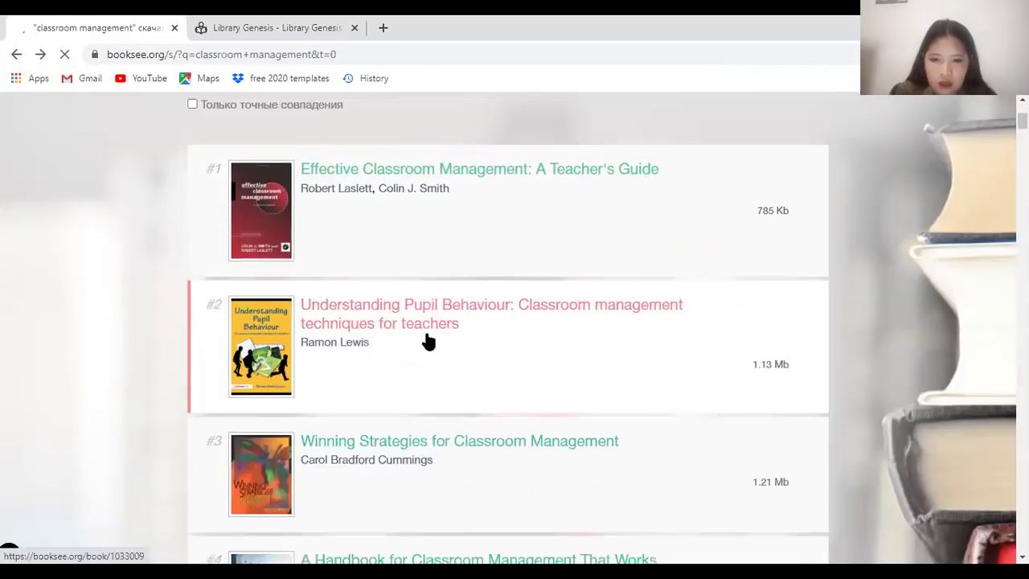
{"action": "scroll", "coordinate": [427, 342], "scroll_direction": "down", "scroll_amount": 4}
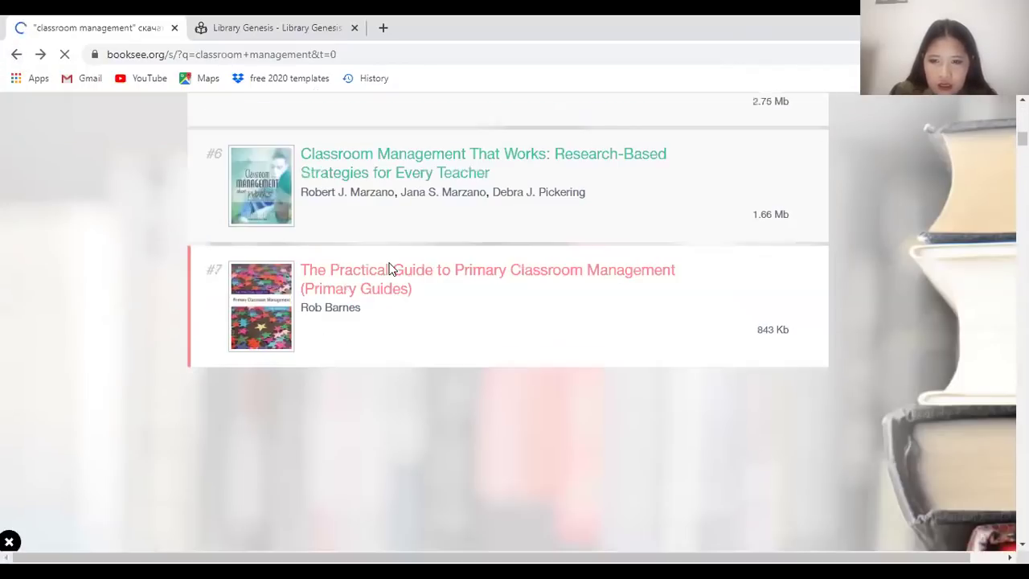
{"action": "left_click", "coordinate": [695, 130]}
{"action": "left_click", "coordinate": [516, 206]}
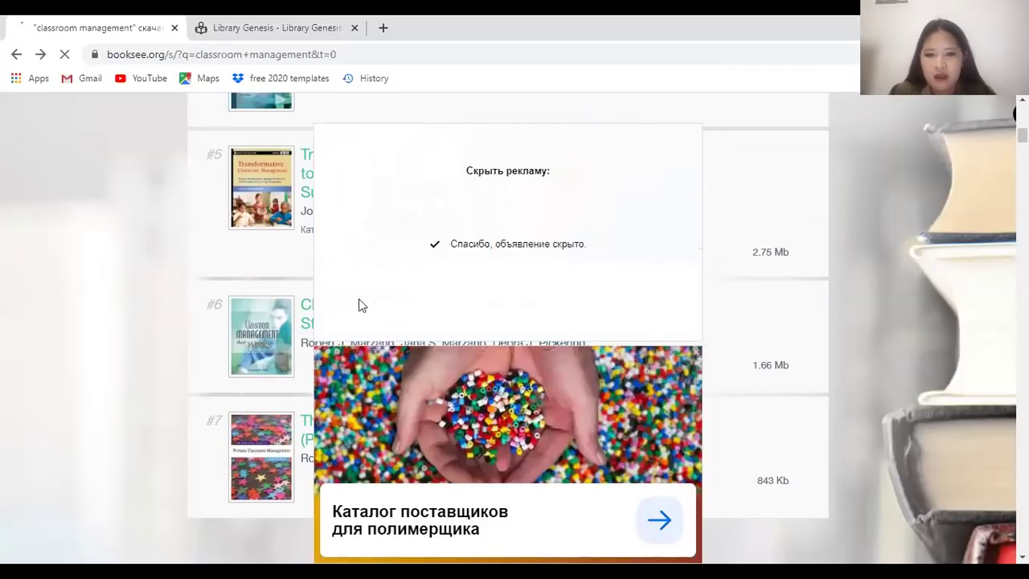
Reload the results, hide the MetaMask ad as not of interest, and reload again
{"action": "scroll", "coordinate": [673, 182], "scroll_direction": "up", "scroll_amount": 4}
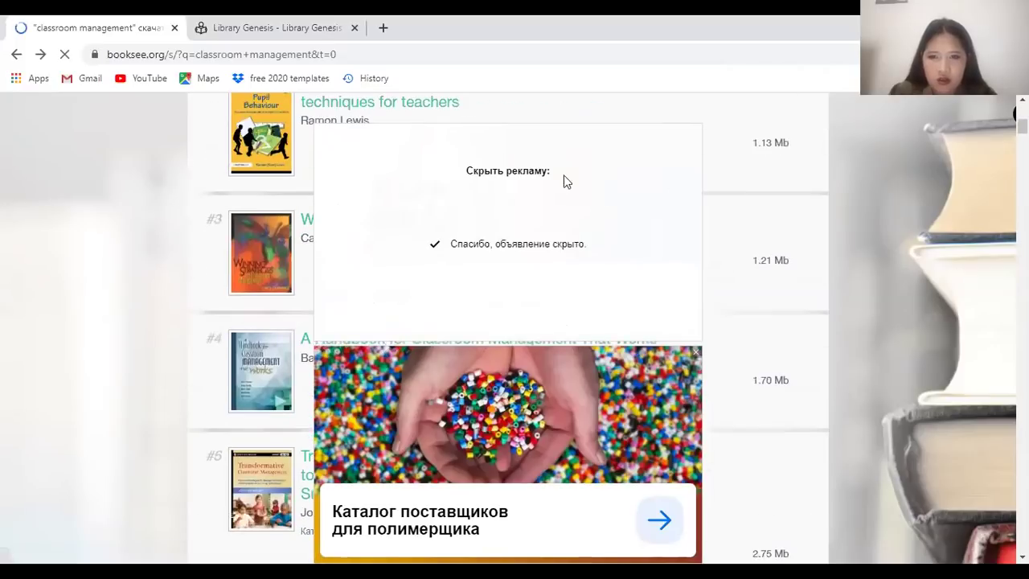
{"action": "scroll", "coordinate": [240, 265], "scroll_direction": "up", "scroll_amount": 1}
{"action": "scroll", "coordinate": [271, 230], "scroll_direction": "down", "scroll_amount": 2}
{"action": "scroll", "coordinate": [605, 197], "scroll_direction": "up", "scroll_amount": 1}
{"action": "scroll", "coordinate": [480, 306], "scroll_direction": "down", "scroll_amount": 1}
{"action": "left_click_drag", "start_coordinate": [512, 244], "coordinate": [444, 250]}
{"action": "left_click", "coordinate": [667, 305]}
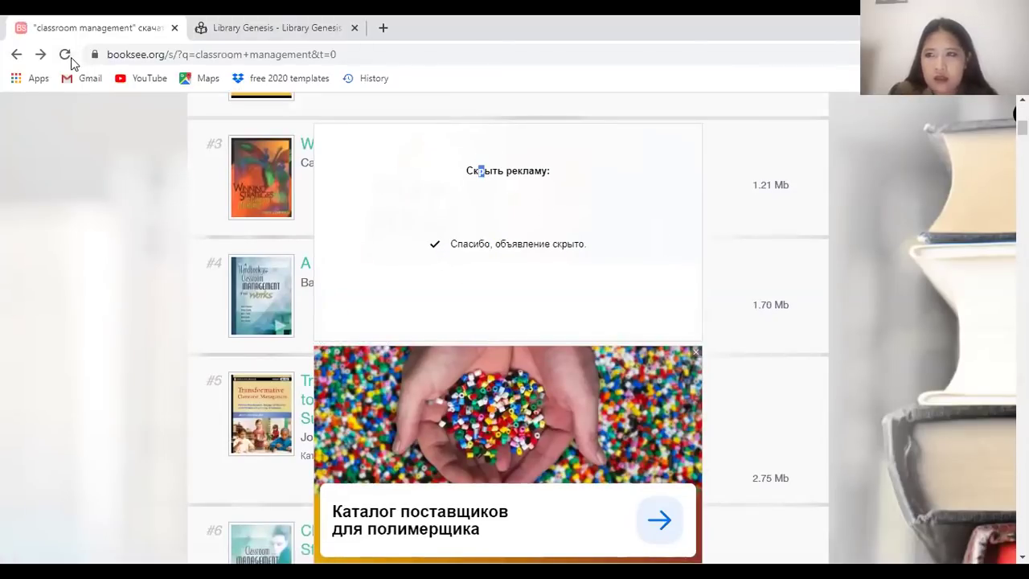
{"action": "left_click", "coordinate": [67, 58]}
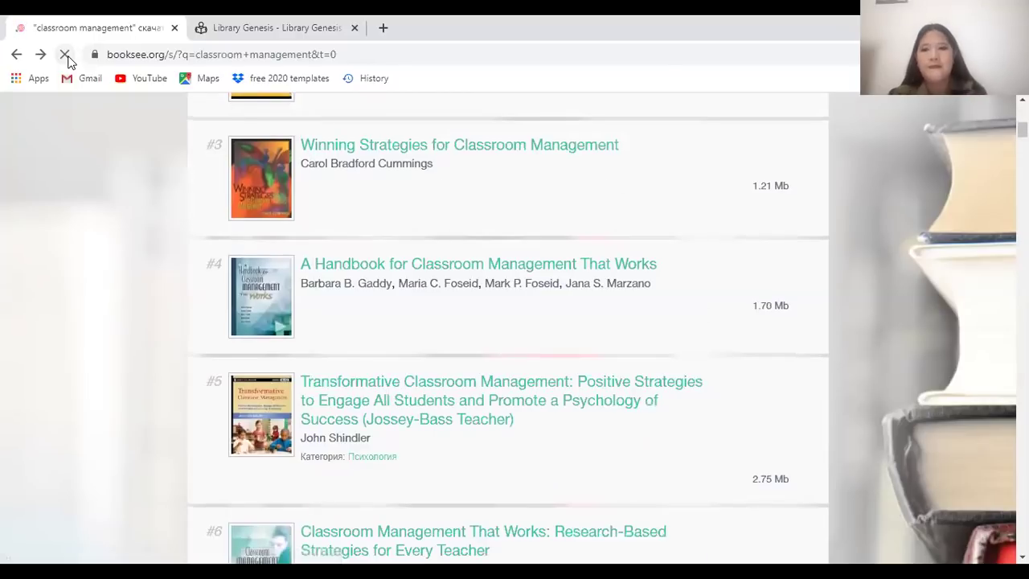
{"action": "scroll", "coordinate": [445, 265], "scroll_direction": "down", "scroll_amount": 3}
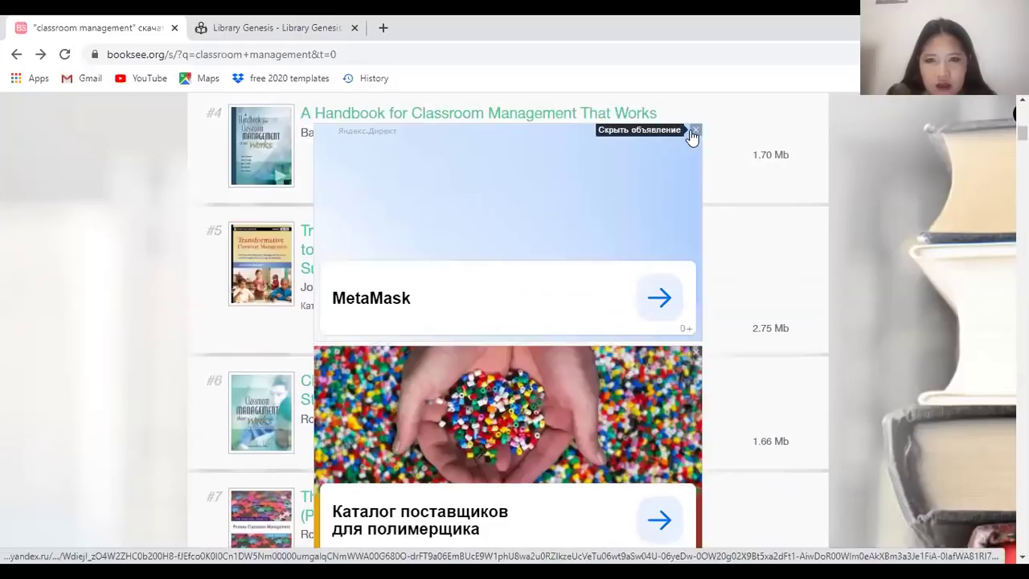
{"action": "left_click", "coordinate": [696, 130]}
{"action": "left_click", "coordinate": [526, 202]}
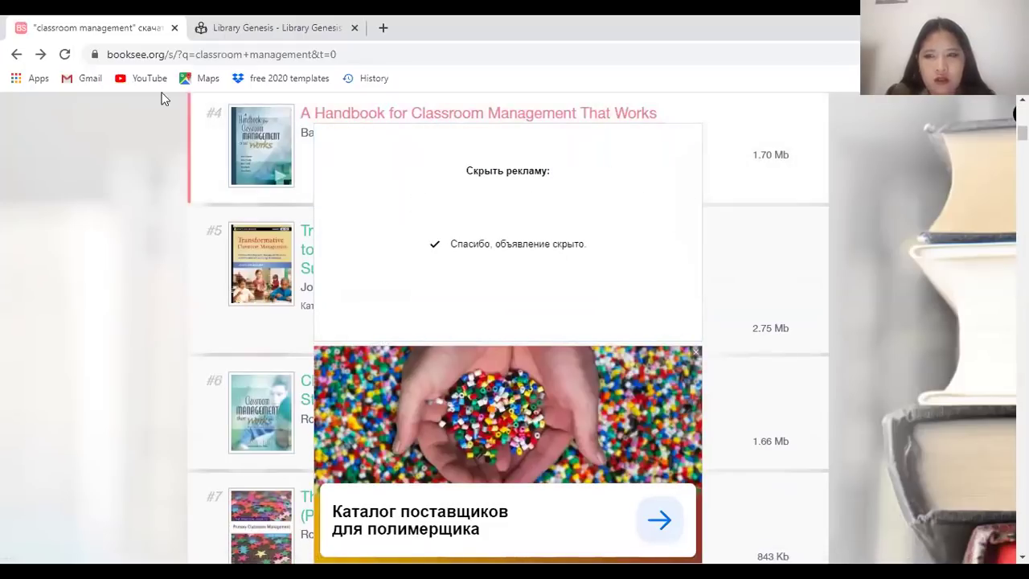
{"action": "left_click", "coordinate": [65, 54]}
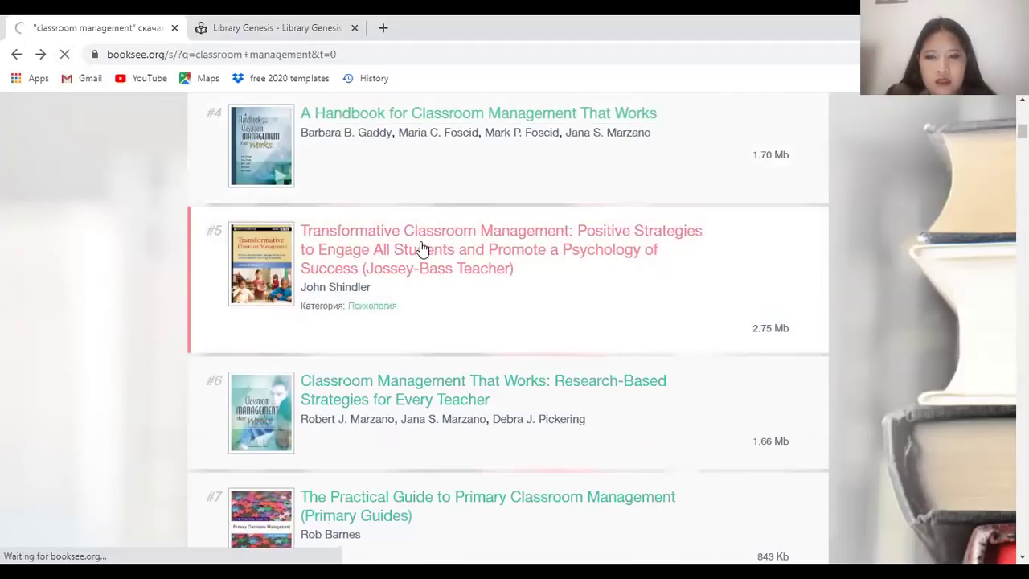
Open result #5 Transformative Classroom Management, translate it to English, and hide both ads as not of interest
{"action": "left_click", "coordinate": [422, 250]}
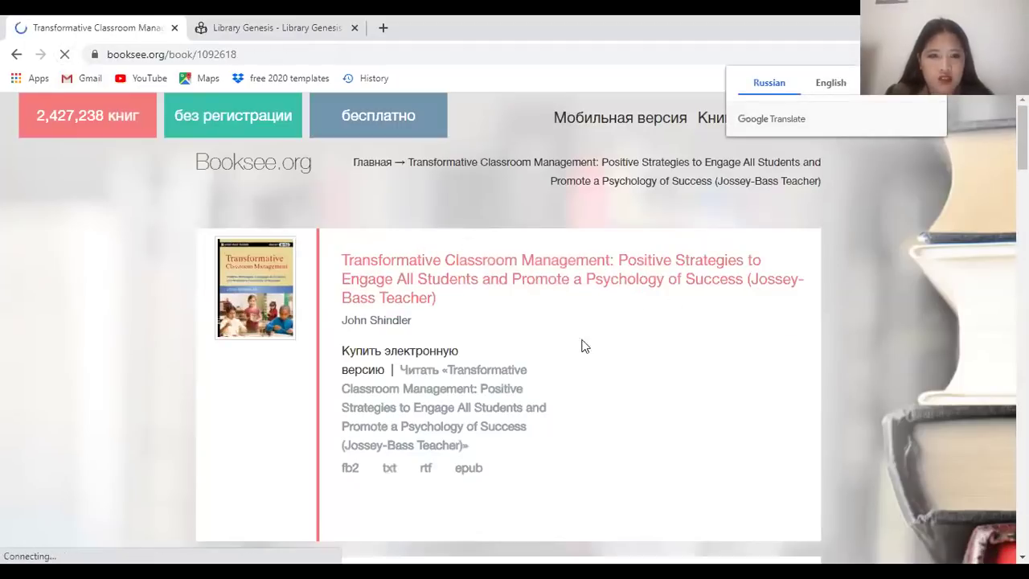
{"action": "scroll", "coordinate": [418, 361], "scroll_direction": "down", "scroll_amount": 2}
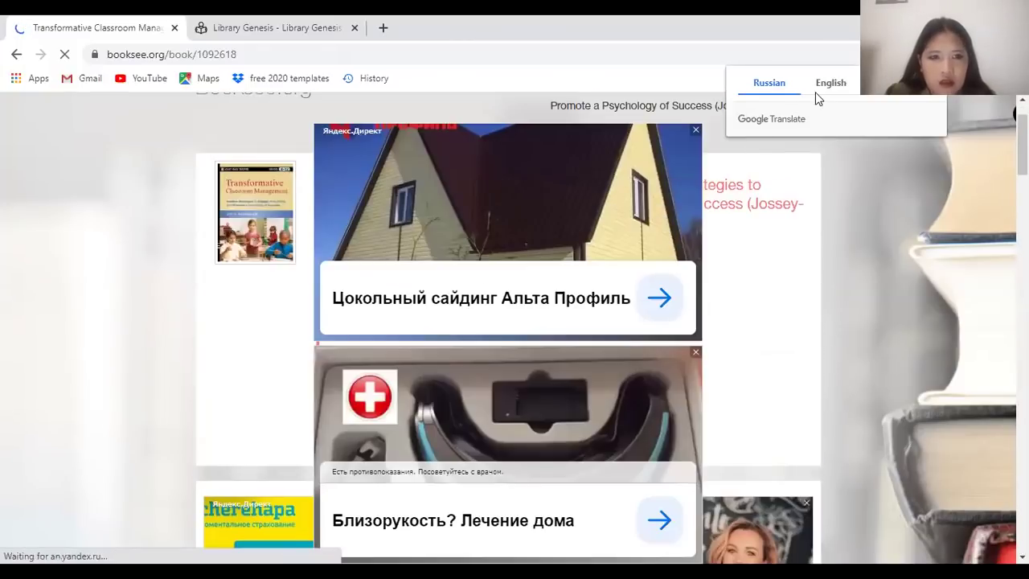
{"action": "left_click", "coordinate": [820, 90]}
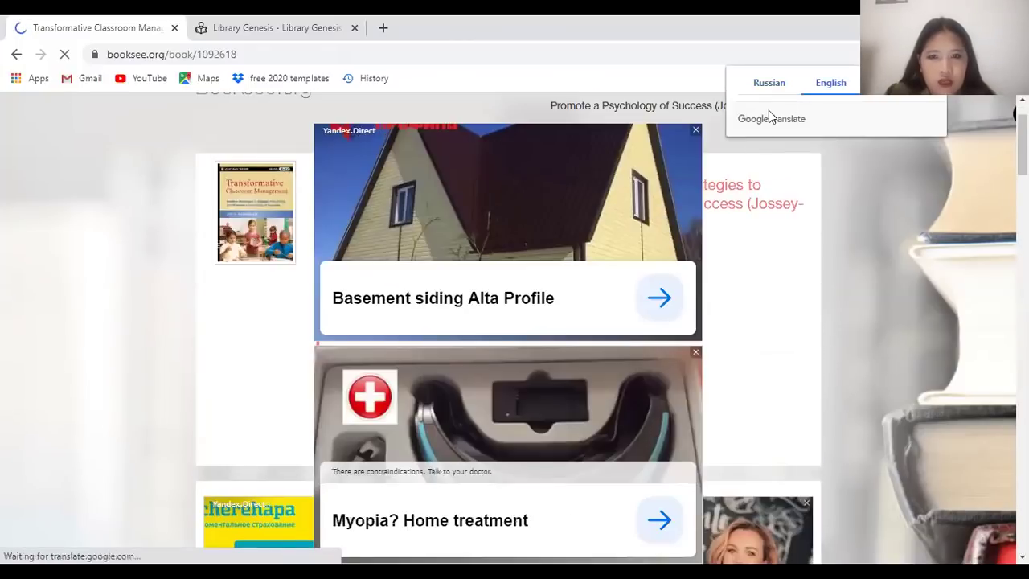
{"action": "left_click", "coordinate": [697, 130]}
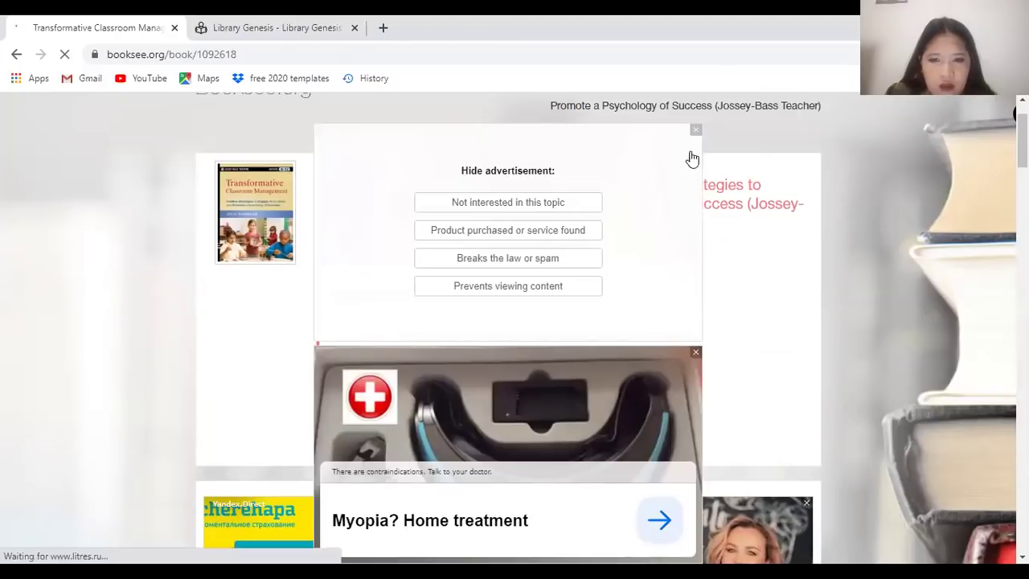
{"action": "left_click", "coordinate": [564, 211]}
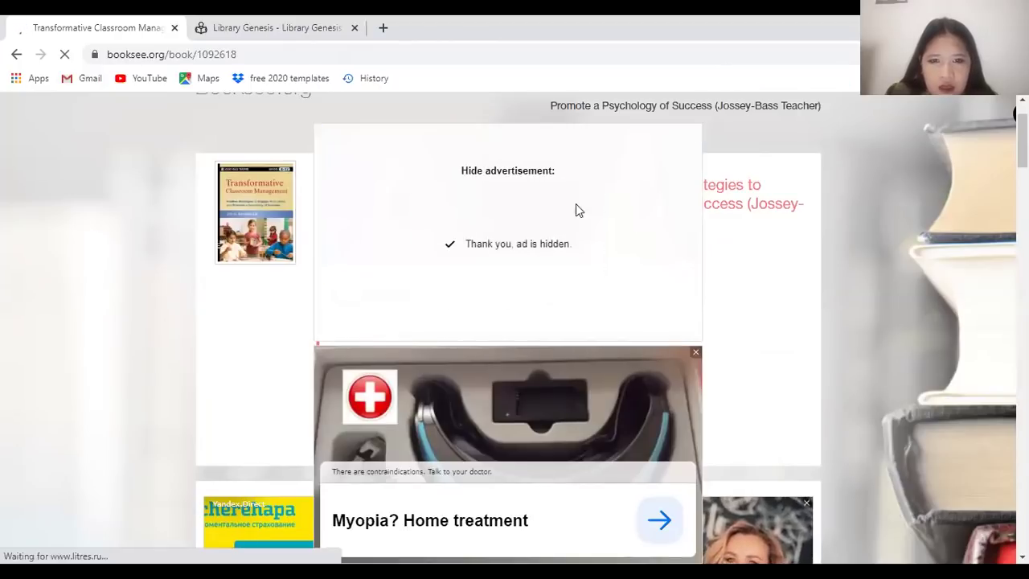
{"action": "left_click", "coordinate": [695, 355]}
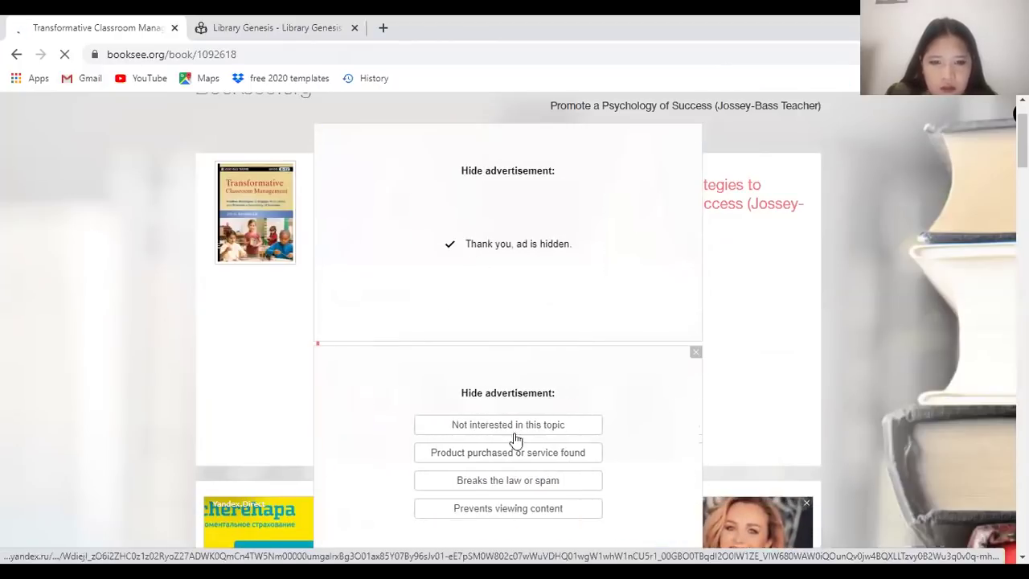
{"action": "left_click", "coordinate": [512, 426]}
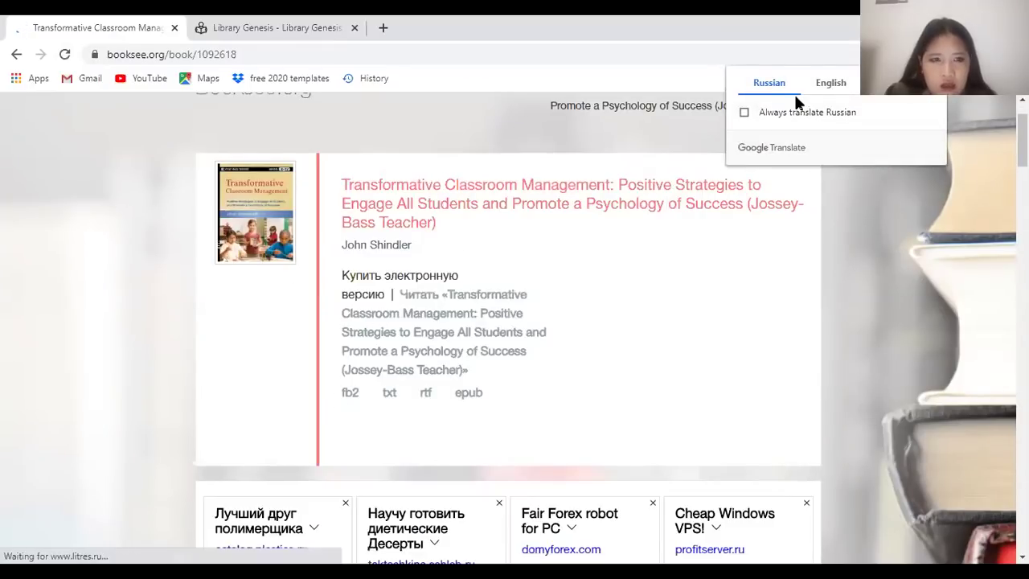
{"action": "left_click", "coordinate": [829, 86]}
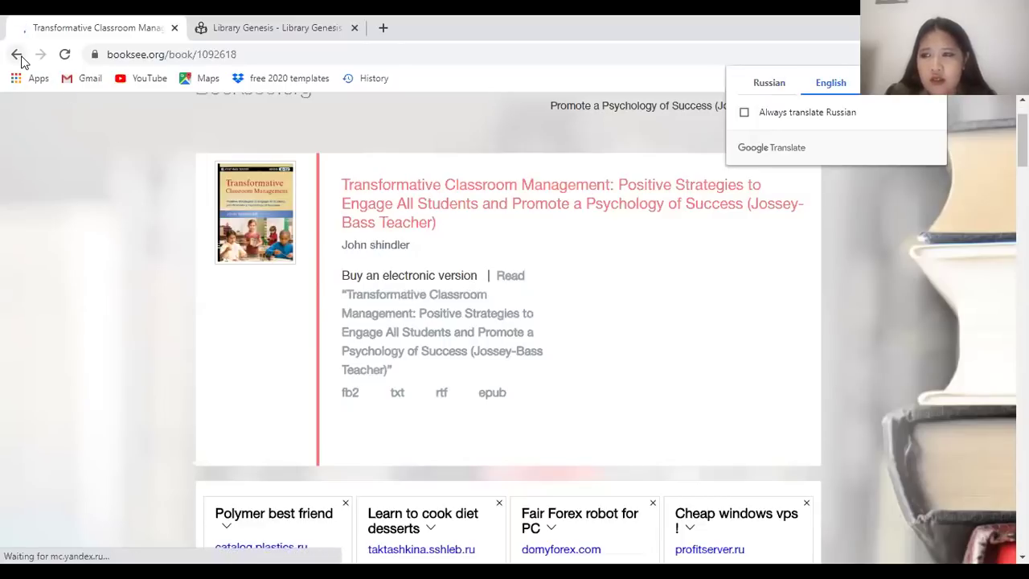
Hide both ads over the results as not of interest and reload the page
{"action": "scroll", "coordinate": [467, 407], "scroll_direction": "down", "scroll_amount": 2}
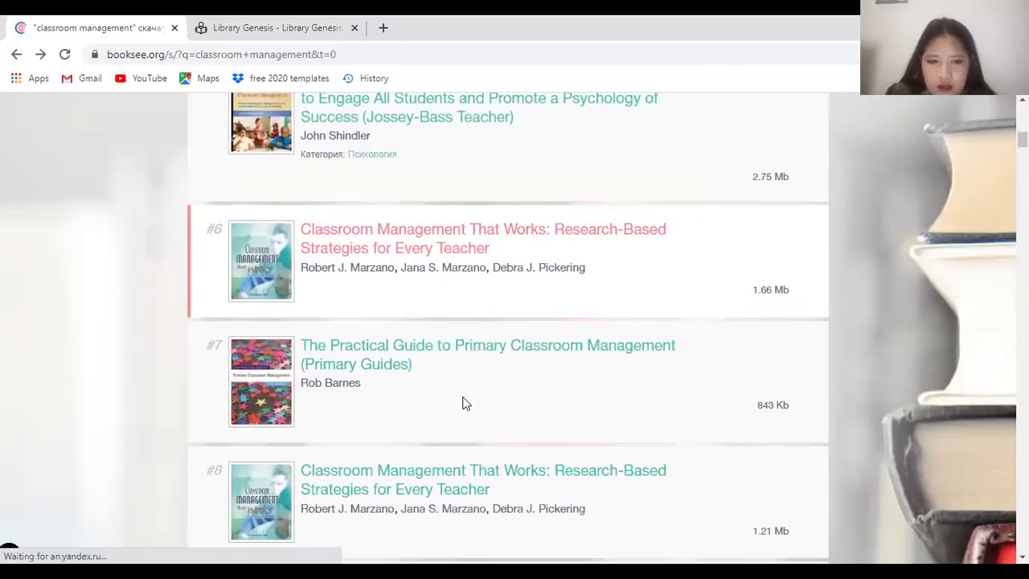
{"action": "scroll", "coordinate": [378, 405], "scroll_direction": "down", "scroll_amount": 3}
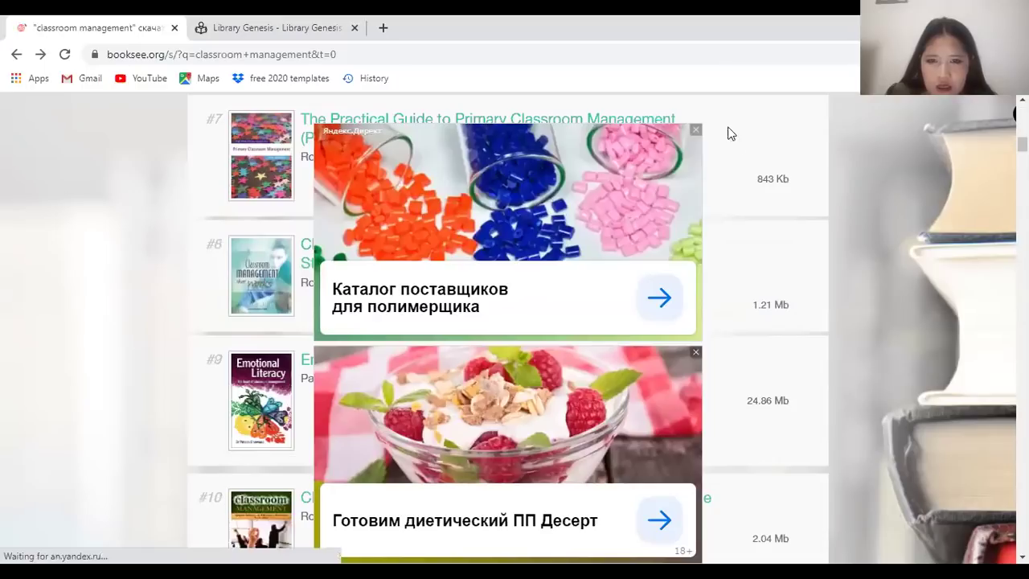
{"action": "left_click", "coordinate": [691, 131]}
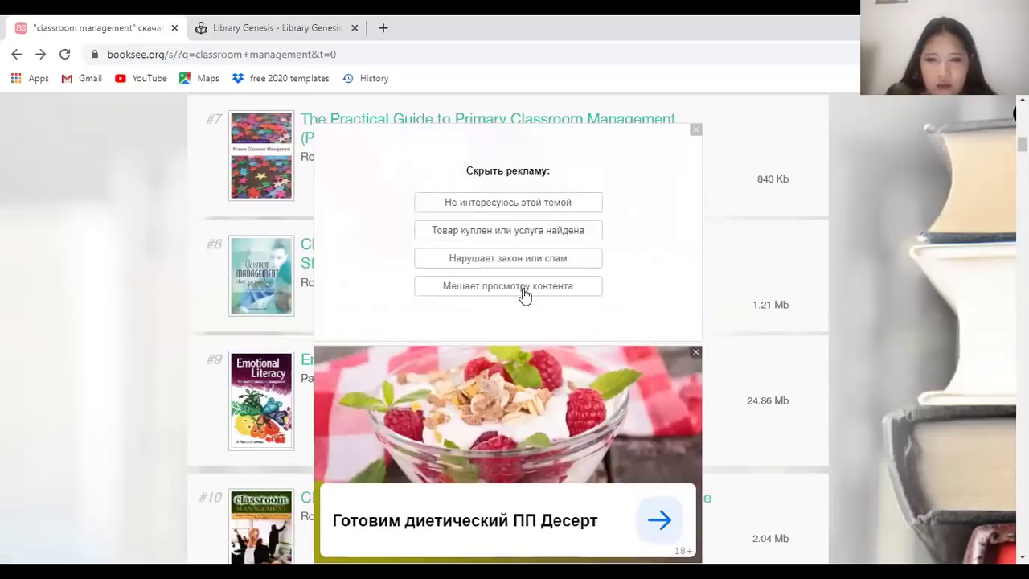
{"action": "left_click", "coordinate": [511, 207]}
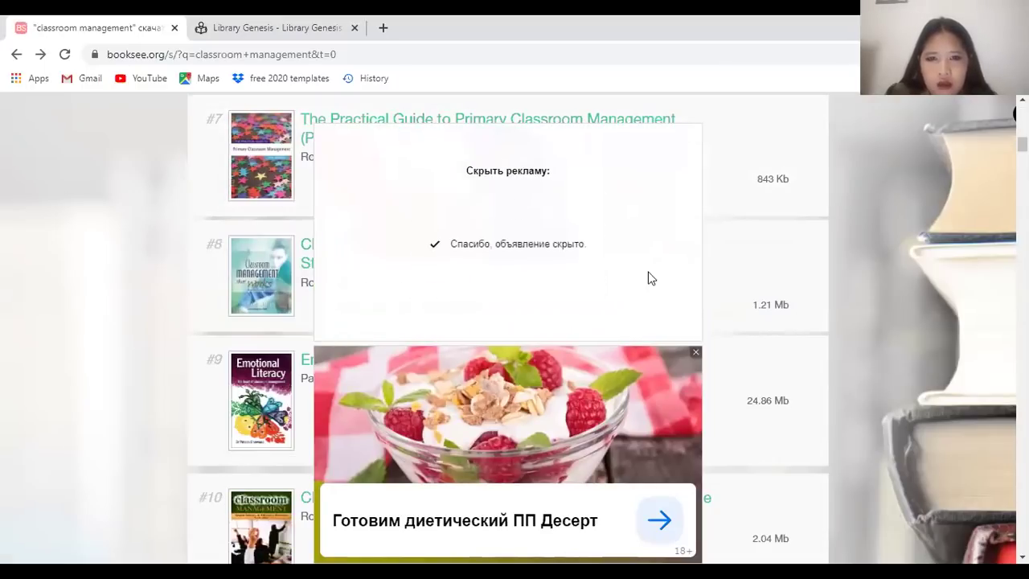
{"action": "left_click", "coordinate": [692, 356]}
{"action": "left_click", "coordinate": [538, 421]}
{"action": "left_click", "coordinate": [65, 54]}
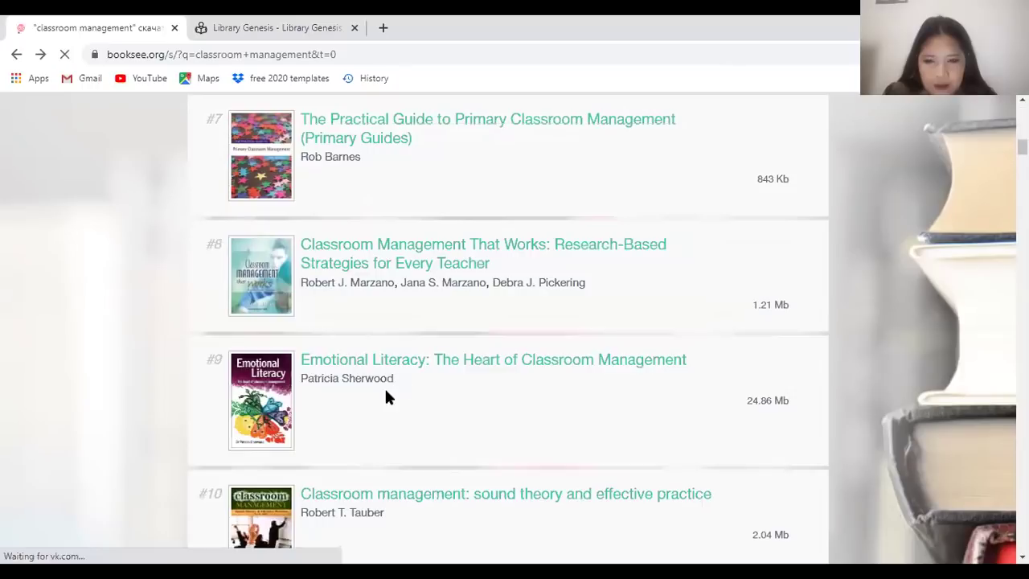
Hide the two reappearing ads again and scroll down the results list
{"action": "scroll", "coordinate": [443, 329], "scroll_direction": "down", "scroll_amount": 5}
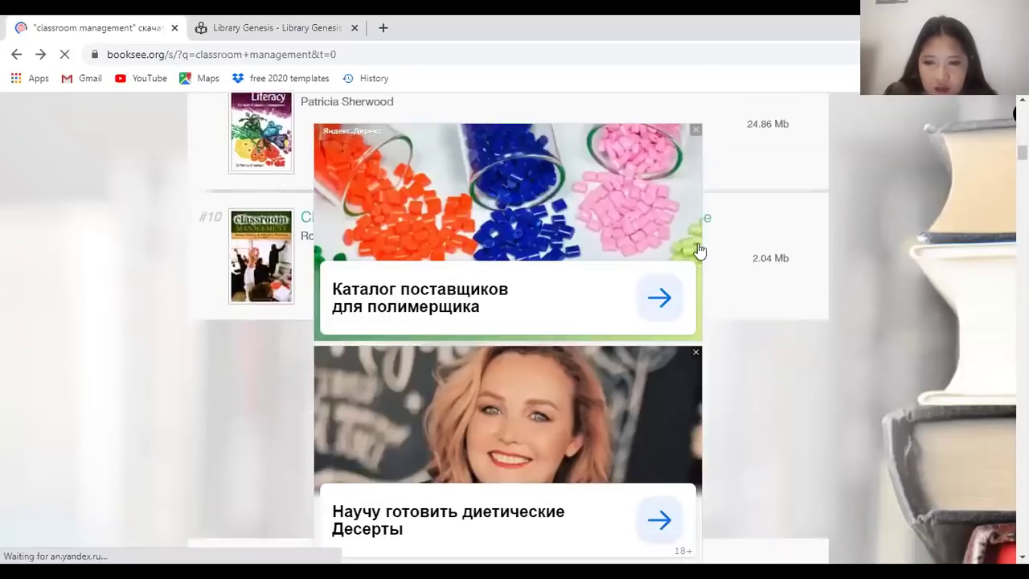
{"action": "left_click", "coordinate": [699, 131]}
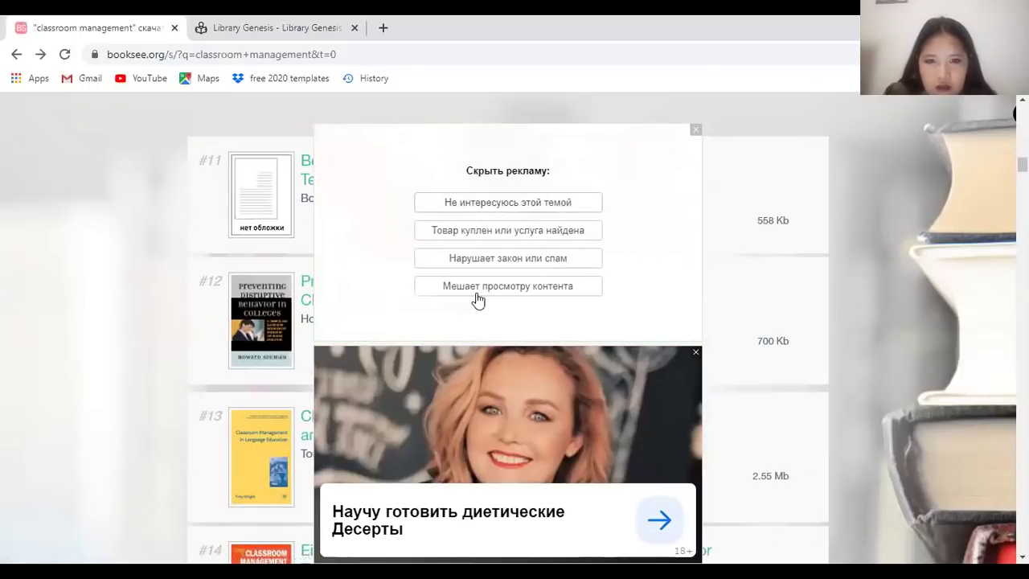
{"action": "left_click", "coordinate": [508, 204]}
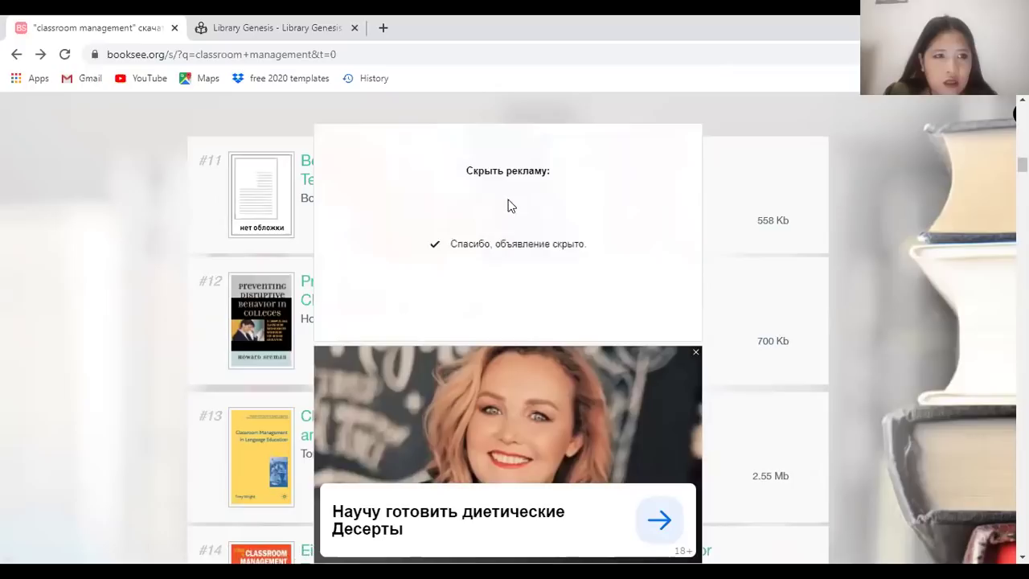
{"action": "left_click", "coordinate": [696, 354]}
{"action": "left_click", "coordinate": [574, 427]}
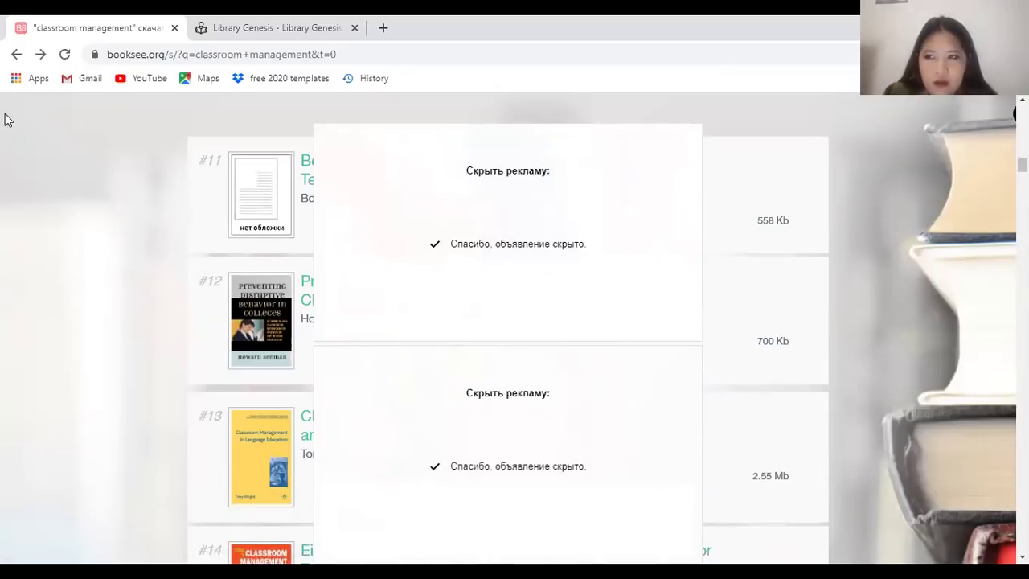
{"action": "scroll", "coordinate": [319, 214], "scroll_direction": "down", "scroll_amount": 9}
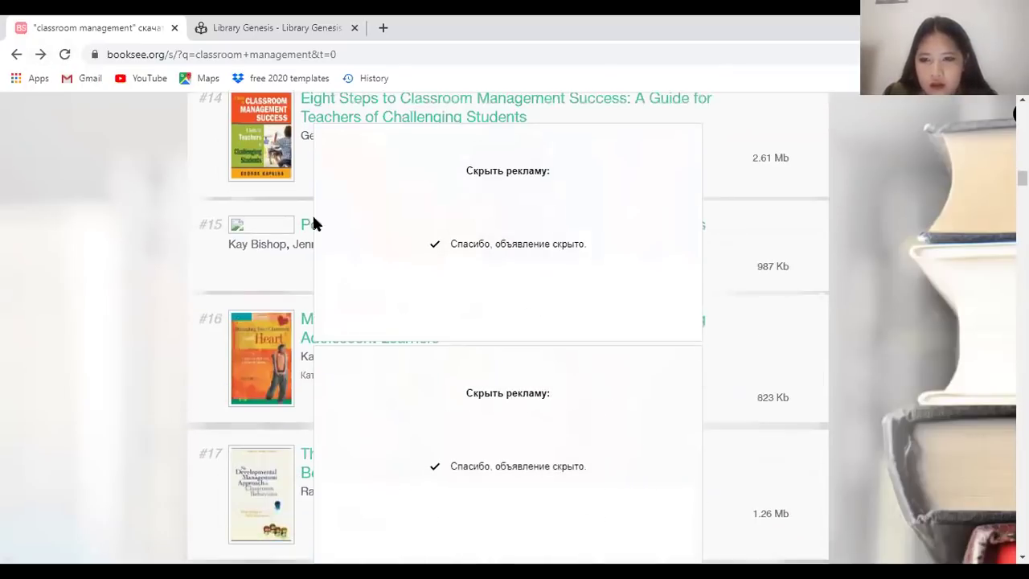
{"action": "scroll", "coordinate": [314, 195], "scroll_direction": "down", "scroll_amount": 5}
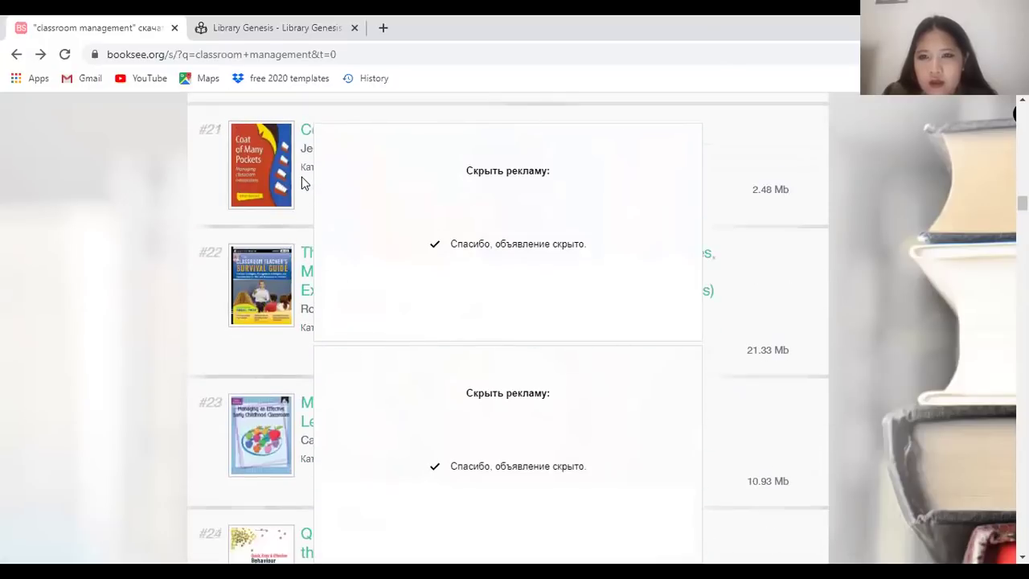
{"action": "scroll", "coordinate": [303, 170], "scroll_direction": "down", "scroll_amount": 4}
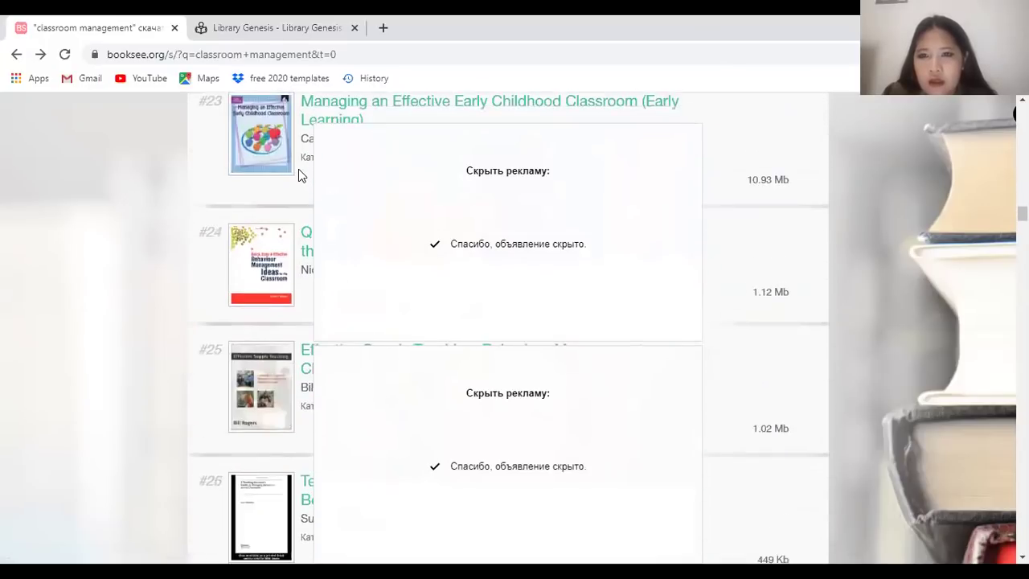
{"action": "scroll", "coordinate": [303, 161], "scroll_direction": "up", "scroll_amount": 1}
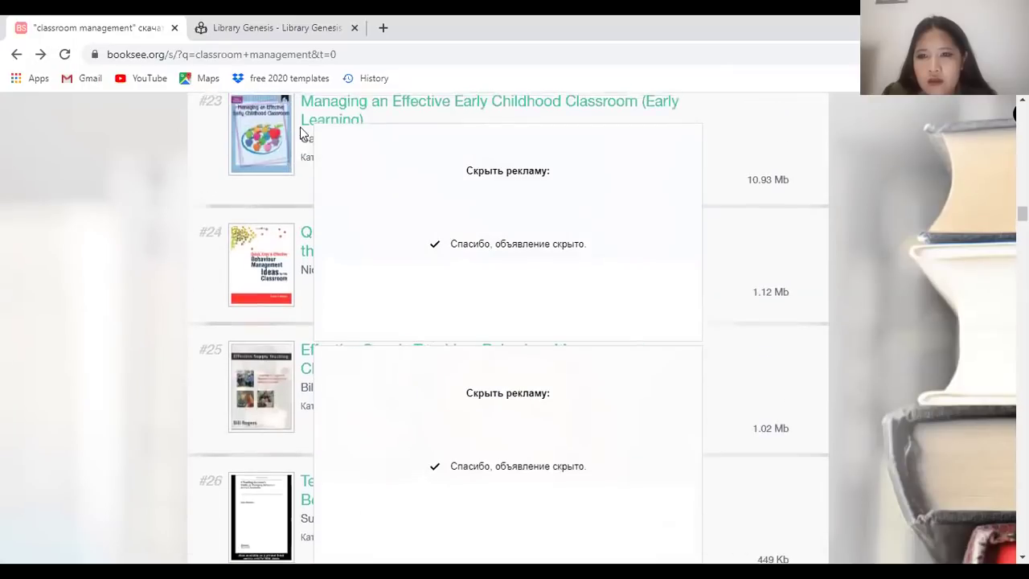
Open Managing an Effective Early Childhood Classroom, find it deleted, then go back and scroll the results
{"action": "left_click", "coordinate": [307, 117]}
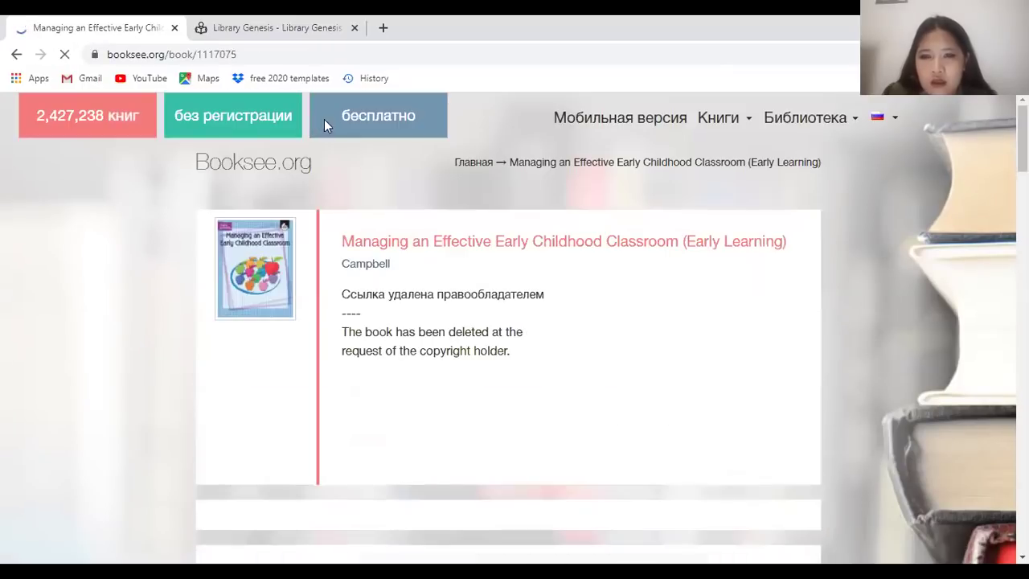
{"action": "left_click", "coordinate": [18, 54]}
{"action": "scroll", "coordinate": [418, 256], "scroll_direction": "down", "scroll_amount": 7}
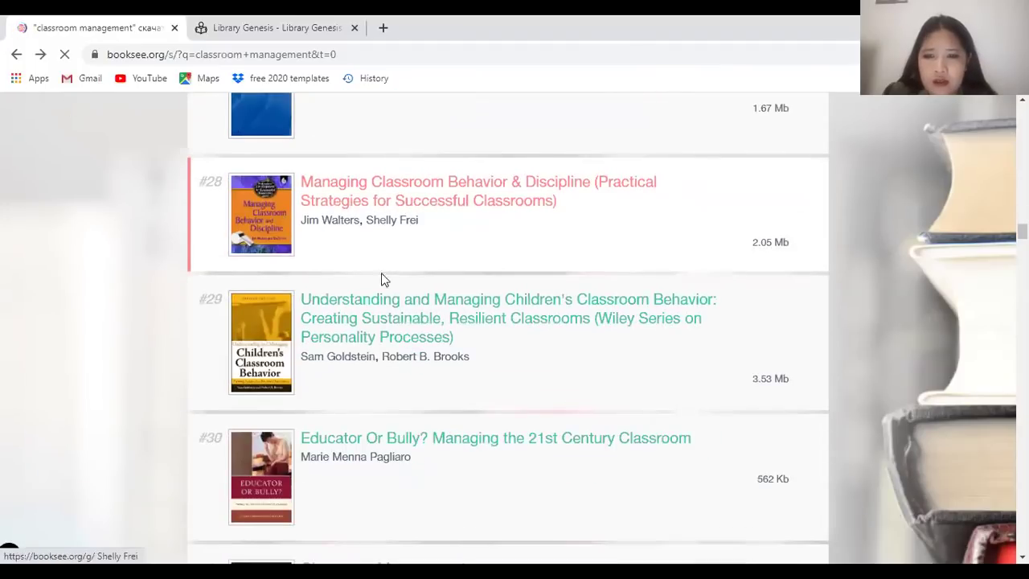
{"action": "scroll", "coordinate": [446, 324], "scroll_direction": "down", "scroll_amount": 5}
{"action": "scroll", "coordinate": [138, 156], "scroll_direction": "up", "scroll_amount": 10}
{"action": "scroll", "coordinate": [291, 134], "scroll_direction": "up", "scroll_amount": 20}
{"action": "scroll", "coordinate": [358, 110], "scroll_direction": "up", "scroll_amount": 10}
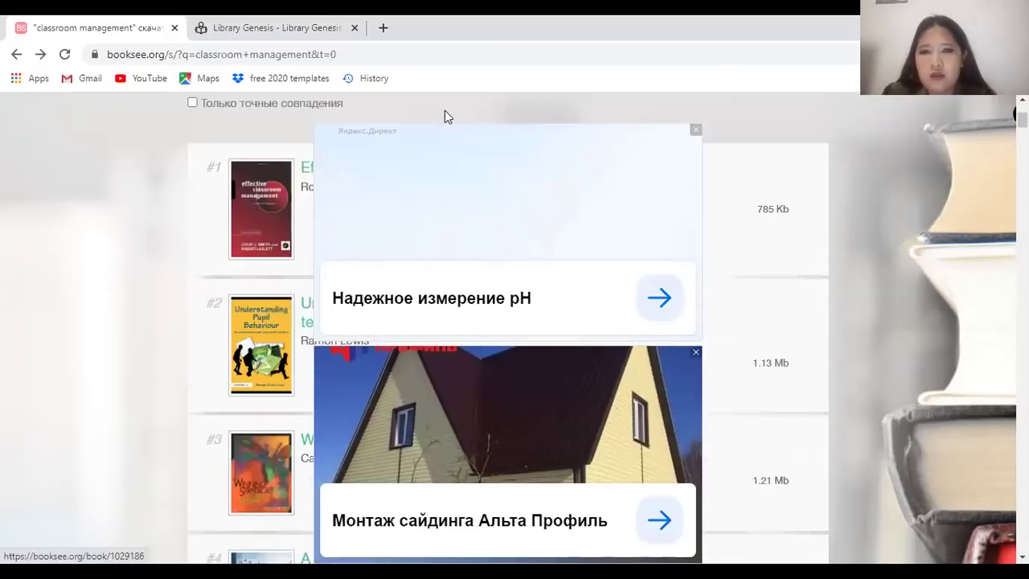
{"action": "scroll", "coordinate": [209, 129], "scroll_direction": "down", "scroll_amount": 2}
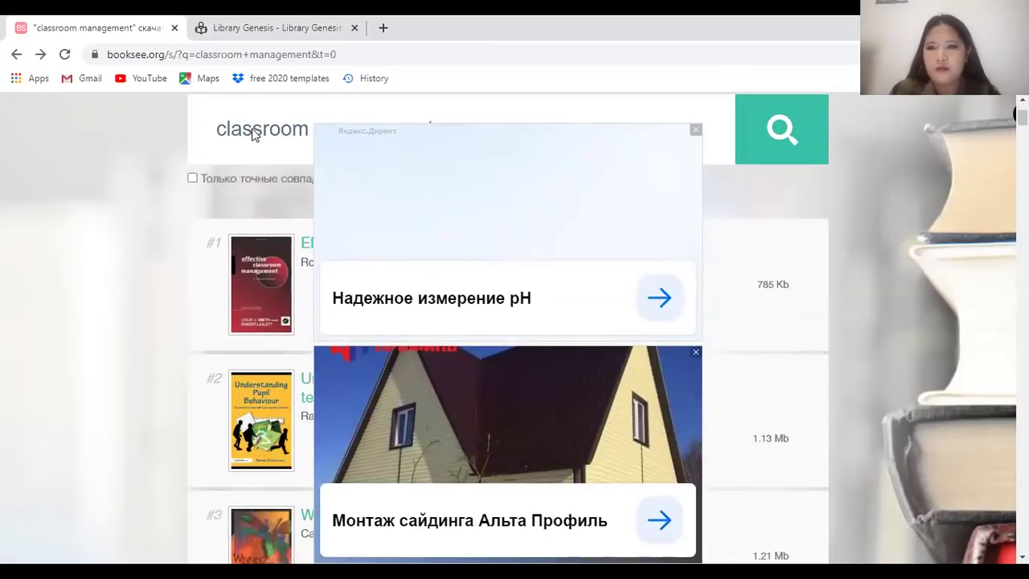
{"action": "scroll", "coordinate": [566, 107], "scroll_direction": "down", "scroll_amount": 1}
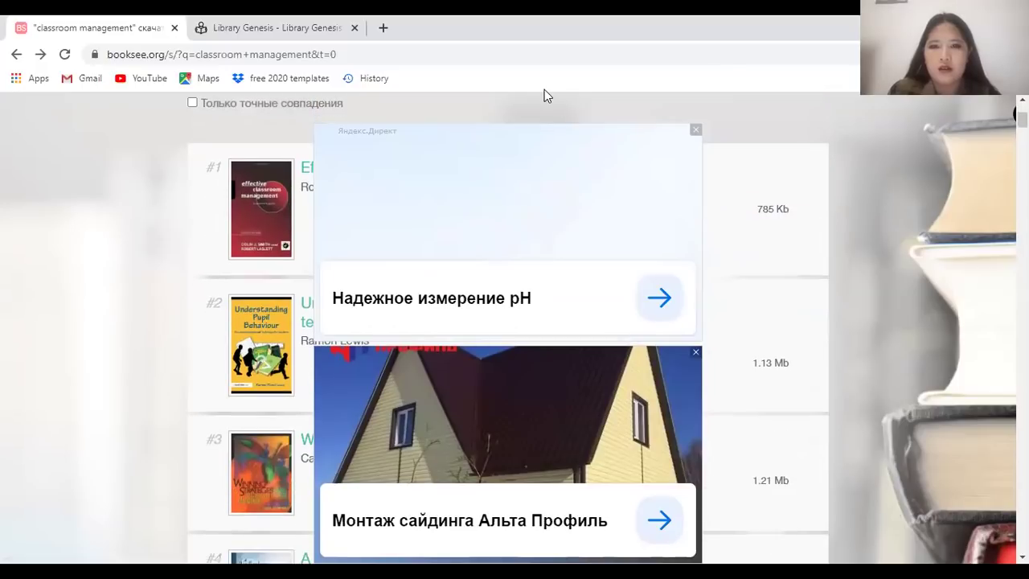
{"action": "scroll", "coordinate": [245, 178], "scroll_direction": "up", "scroll_amount": 2}
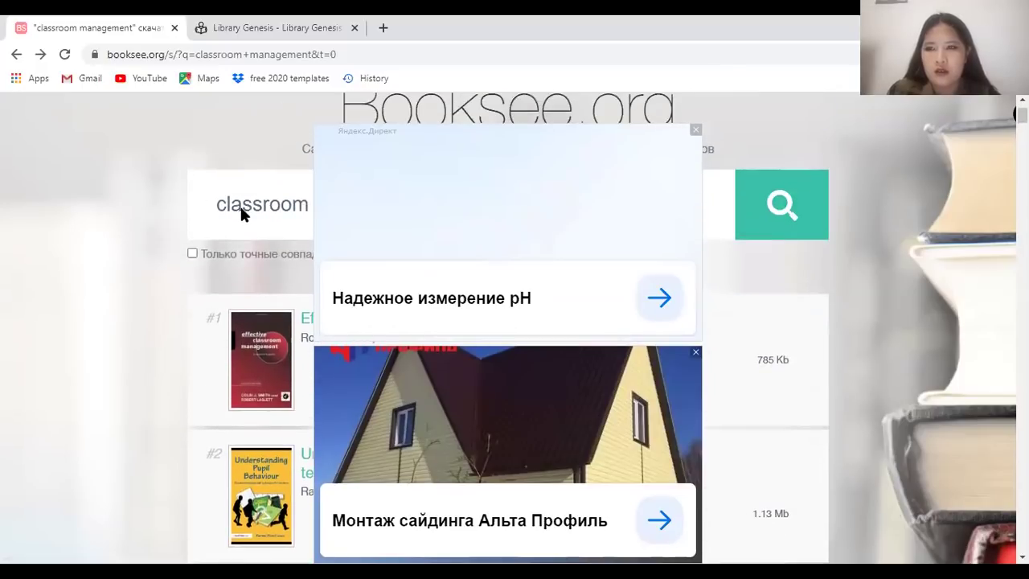
Go to the b-ok.cc Z-Library site
{"action": "left_click", "coordinate": [240, 55]}
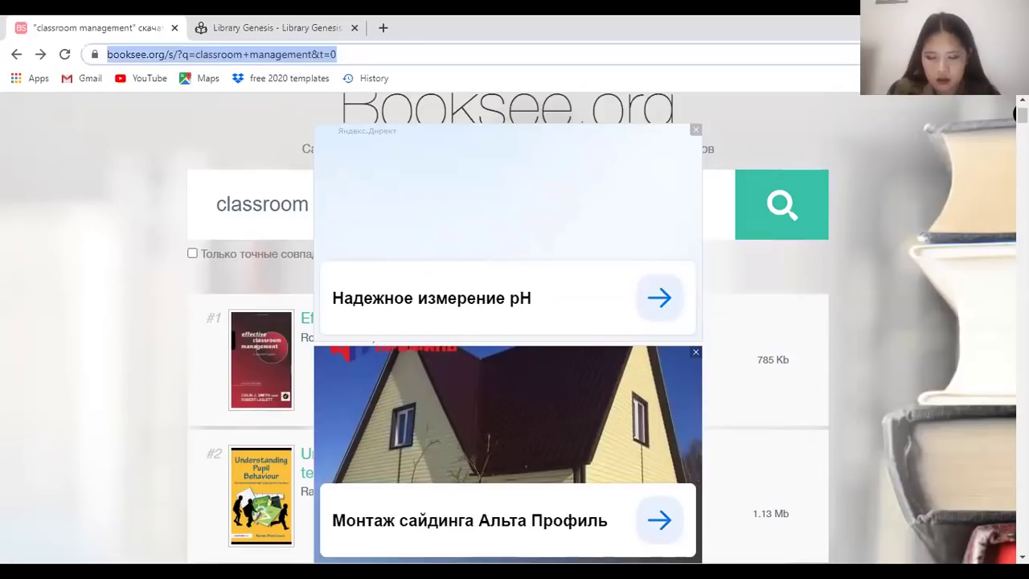
{"action": "type", "text": "e-b"}
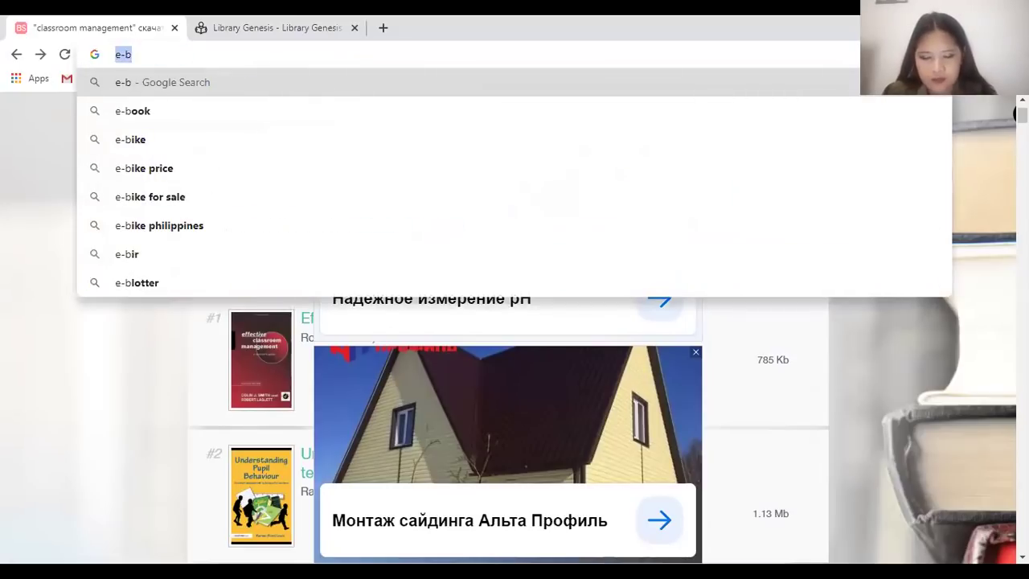
{"action": "type", "text": "b-ok.cc"}
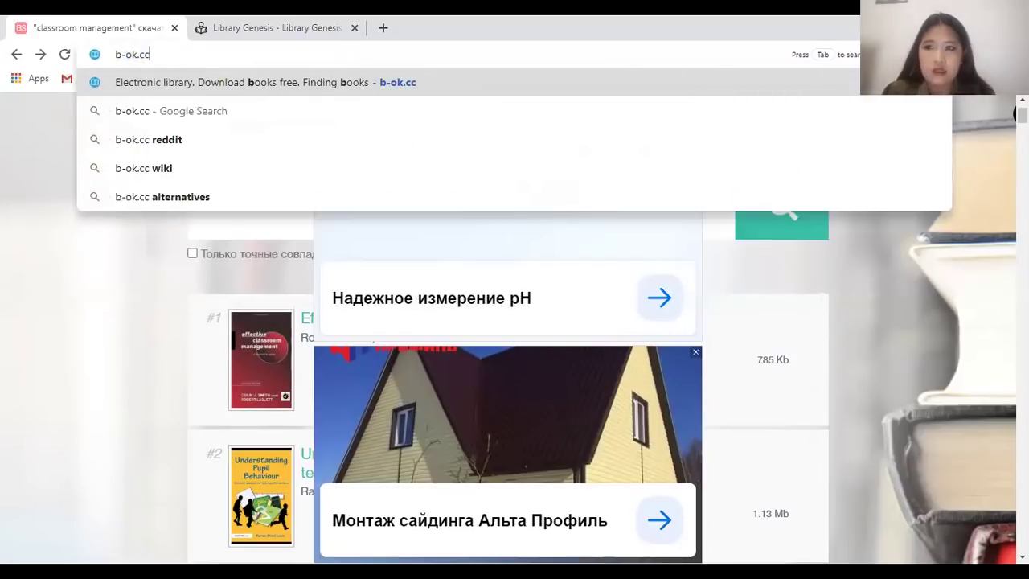
{"action": "key", "text": "Return"}
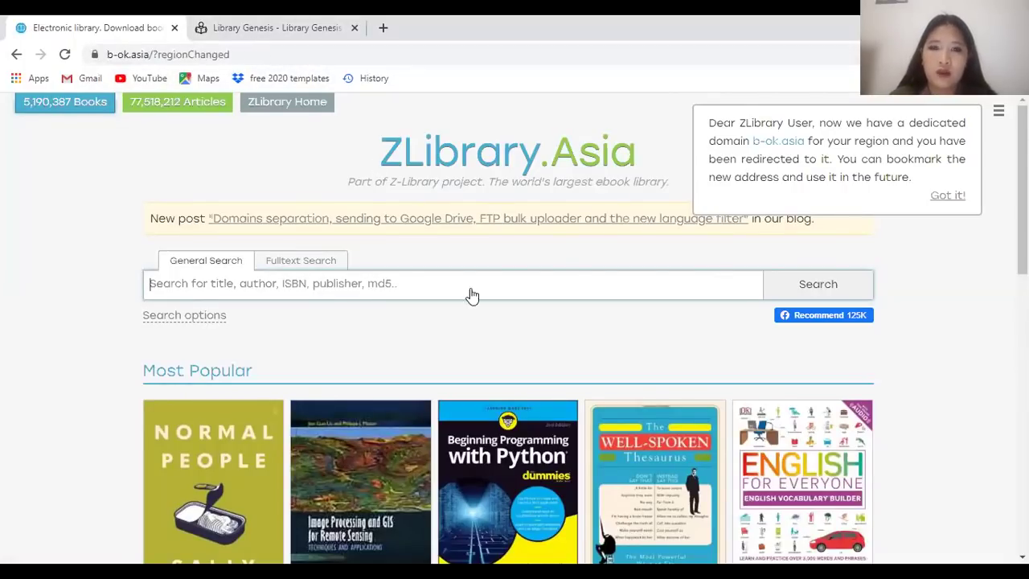
Search the catalogue for 'teaching strategies' and browse the 500+ book results
{"action": "left_click", "coordinate": [507, 287]}
{"action": "key", "text": "Escape"}
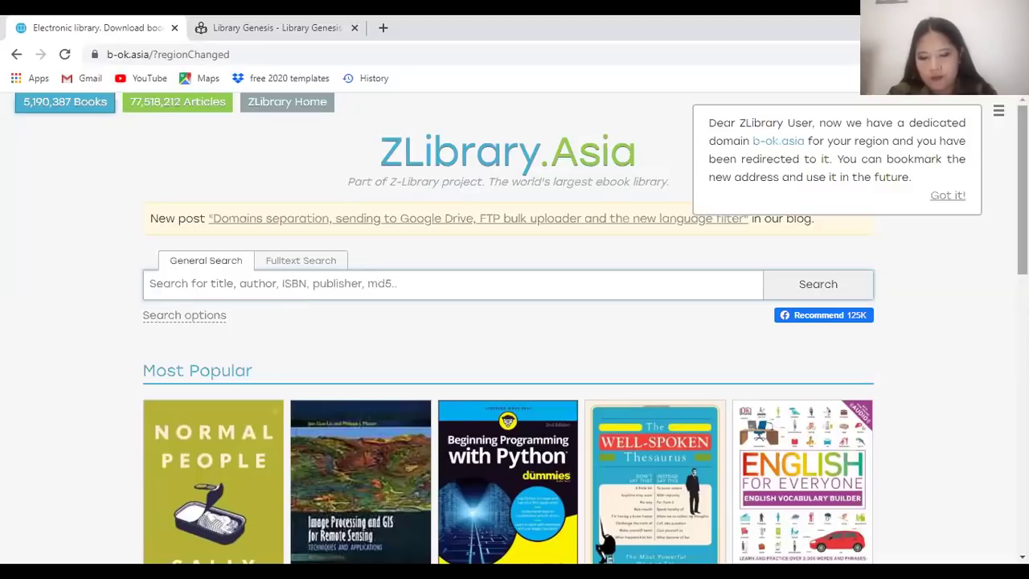
{"action": "type", "text": "teaching"}
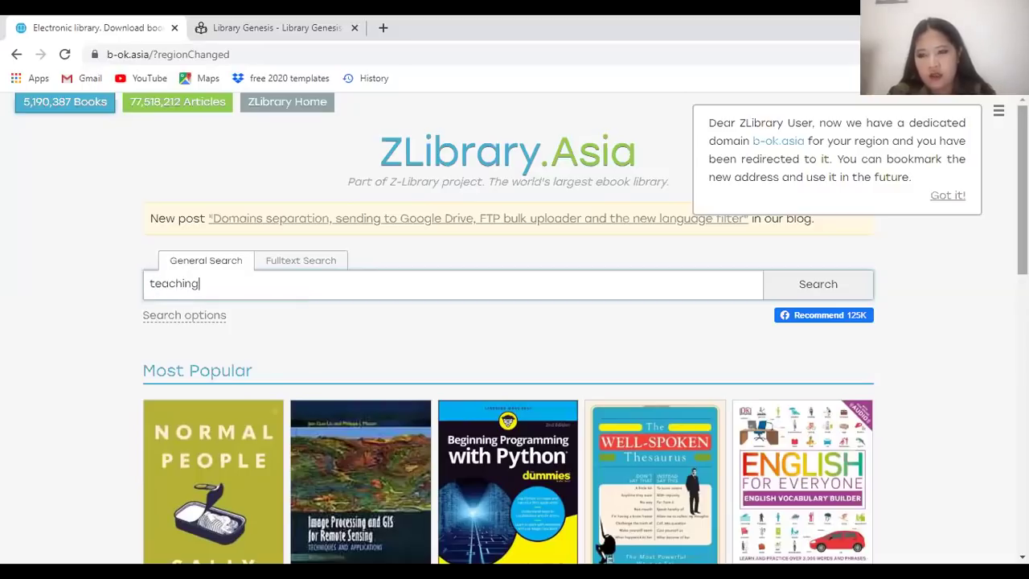
{"action": "type", "text": " strategies"}
{"action": "key", "text": "Return"}
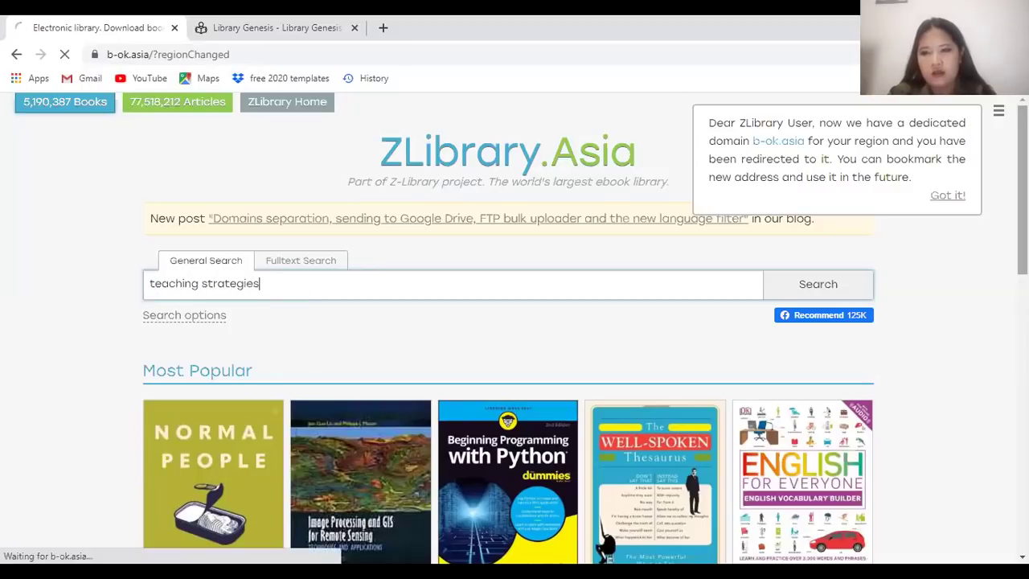
{"action": "scroll", "coordinate": [470, 318], "scroll_direction": "down", "scroll_amount": 2}
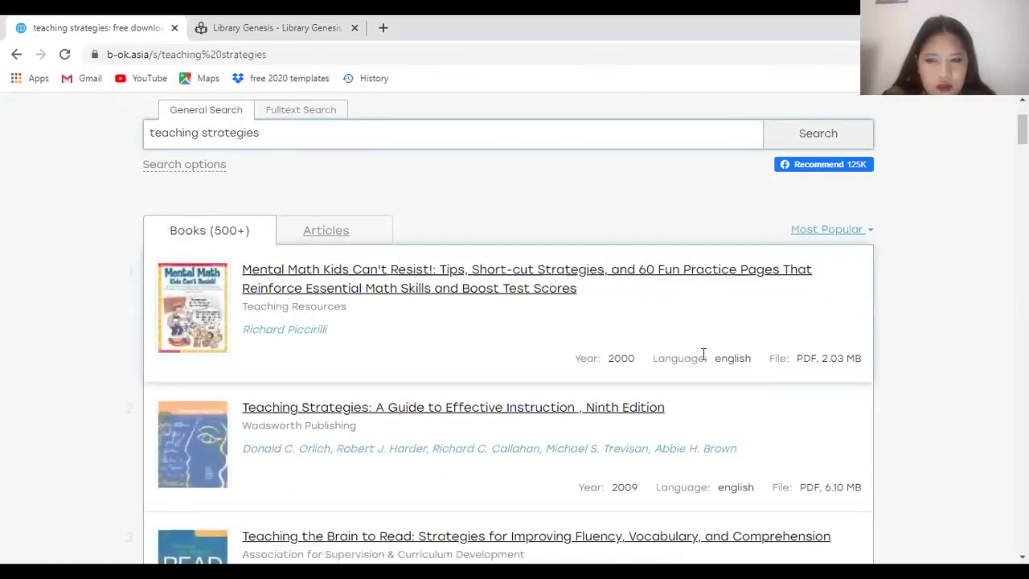
{"action": "scroll", "coordinate": [326, 295], "scroll_direction": "down", "scroll_amount": 1}
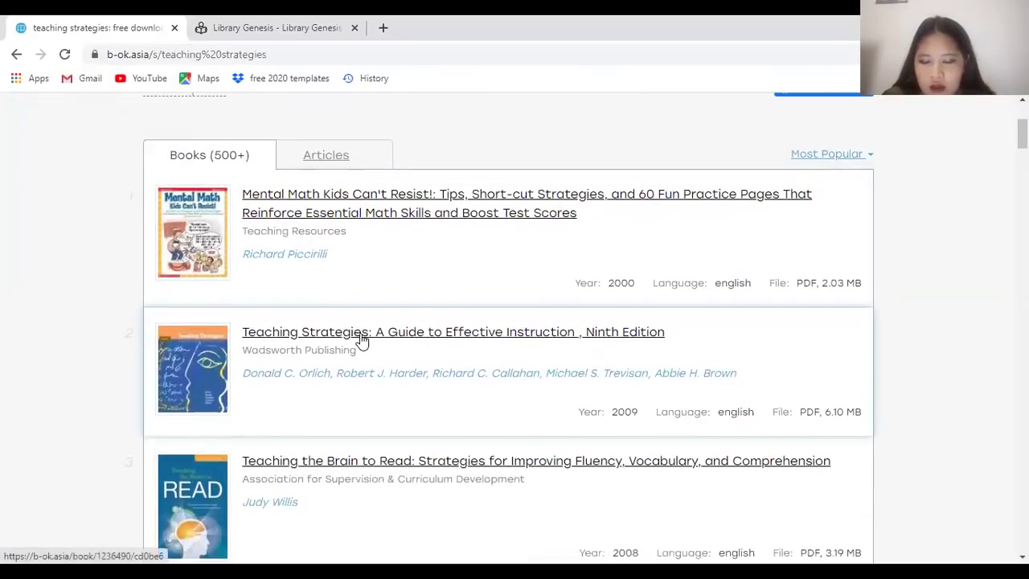
Open the page for Teaching Strategies: A Guide to Effective Instruction, Ninth Edition
{"action": "left_click", "coordinate": [362, 333]}
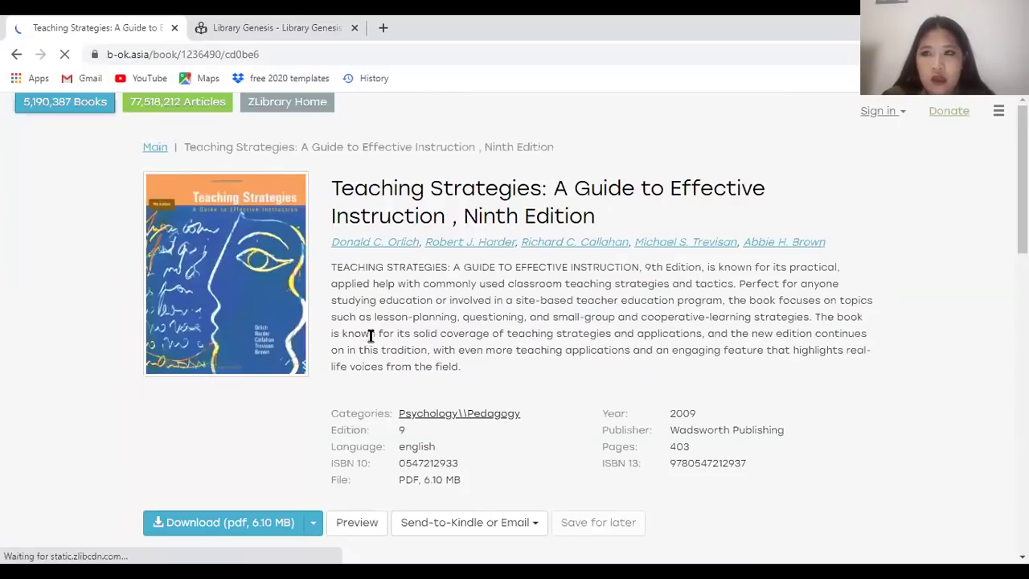
{"action": "scroll", "coordinate": [238, 447], "scroll_direction": "down", "scroll_amount": 1}
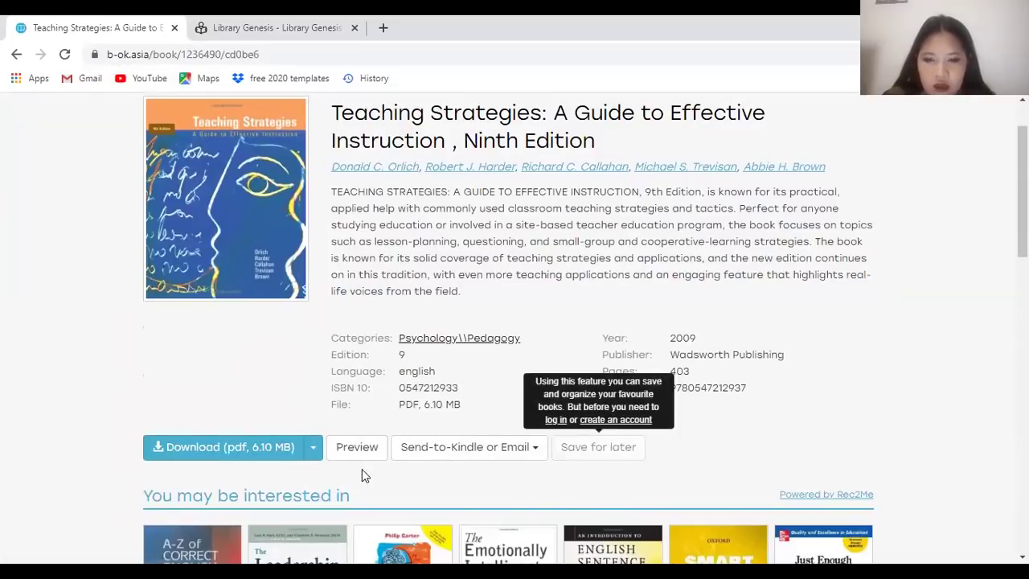
{"action": "scroll", "coordinate": [514, 346], "scroll_direction": "up", "scroll_amount": 1}
{"action": "scroll", "coordinate": [283, 465], "scroll_direction": "down", "scroll_amount": 3}
{"action": "scroll", "coordinate": [283, 465], "scroll_direction": "up", "scroll_amount": 1}
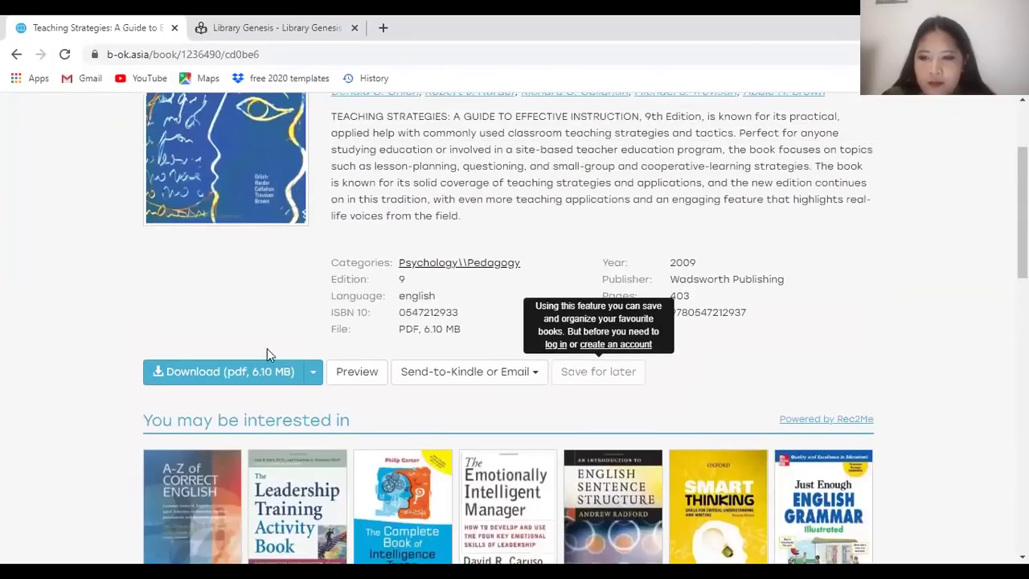
Download the book's 6.10 MB PDF
{"action": "left_click", "coordinate": [238, 372]}
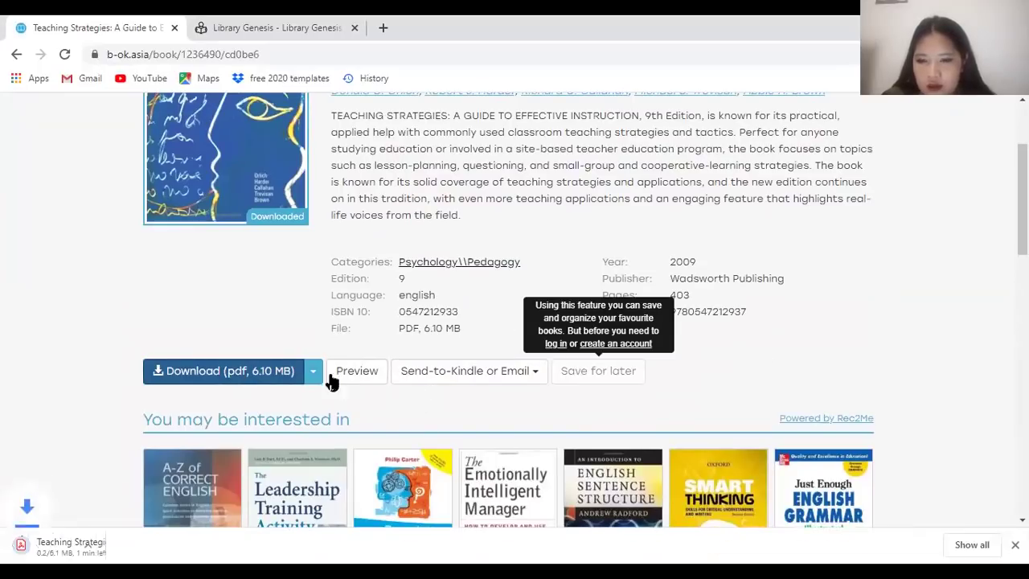
{"action": "scroll", "coordinate": [312, 225], "scroll_direction": "up", "scroll_amount": 2}
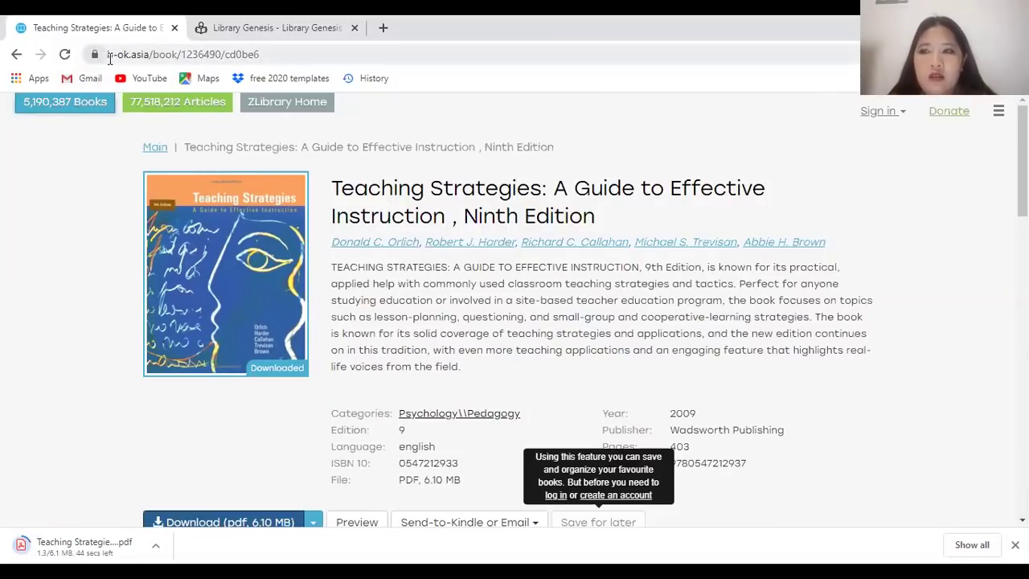
{"action": "scroll", "coordinate": [338, 362], "scroll_direction": "down", "scroll_amount": 6}
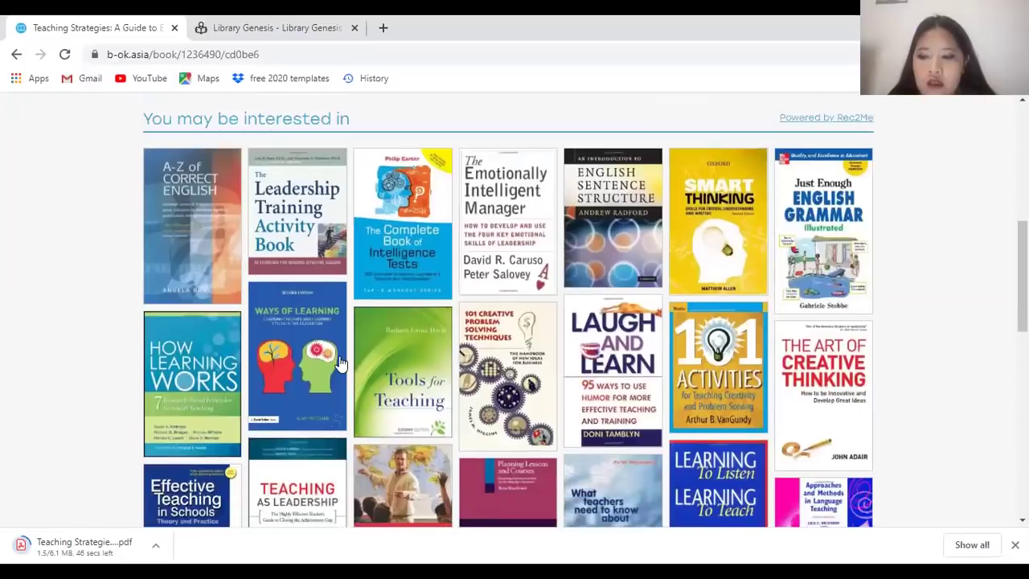
{"action": "scroll", "coordinate": [358, 253], "scroll_direction": "down", "scroll_amount": 2}
{"action": "scroll", "coordinate": [358, 253], "scroll_direction": "up", "scroll_amount": 2}
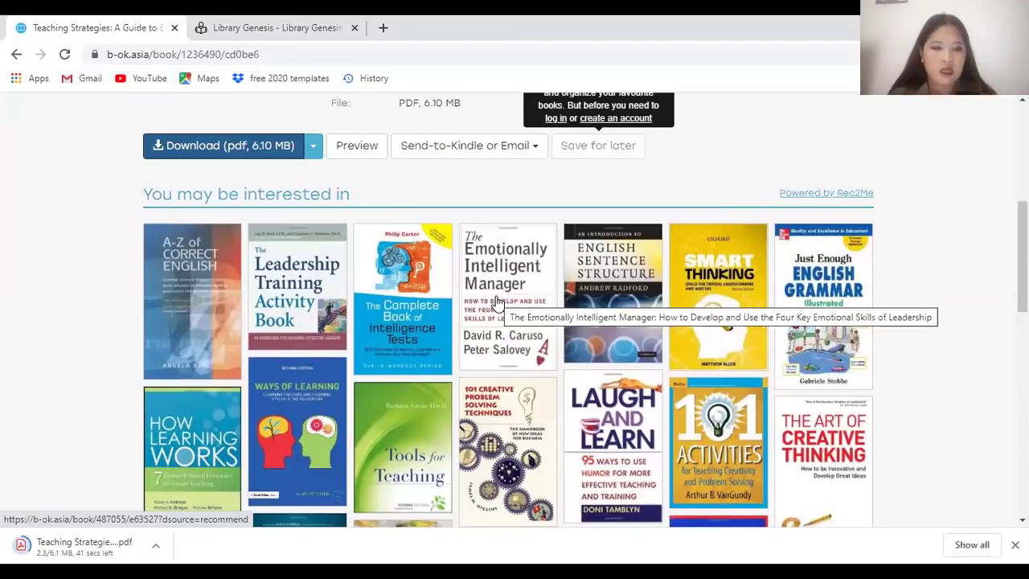
{"action": "scroll", "coordinate": [362, 281], "scroll_direction": "down", "scroll_amount": 3}
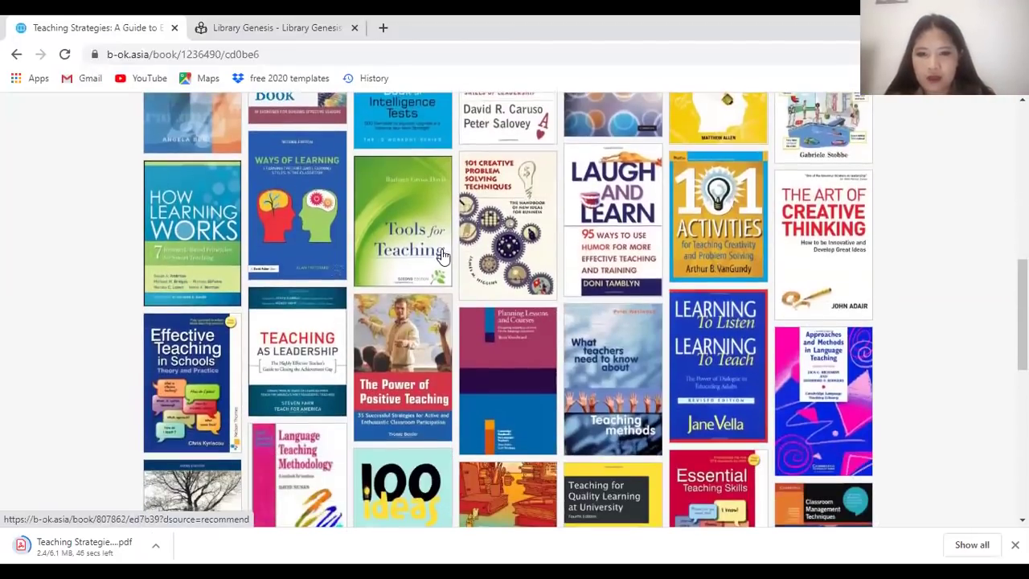
{"action": "scroll", "coordinate": [233, 258], "scroll_direction": "down", "scroll_amount": 2}
{"action": "scroll", "coordinate": [357, 209], "scroll_direction": "up", "scroll_amount": 6}
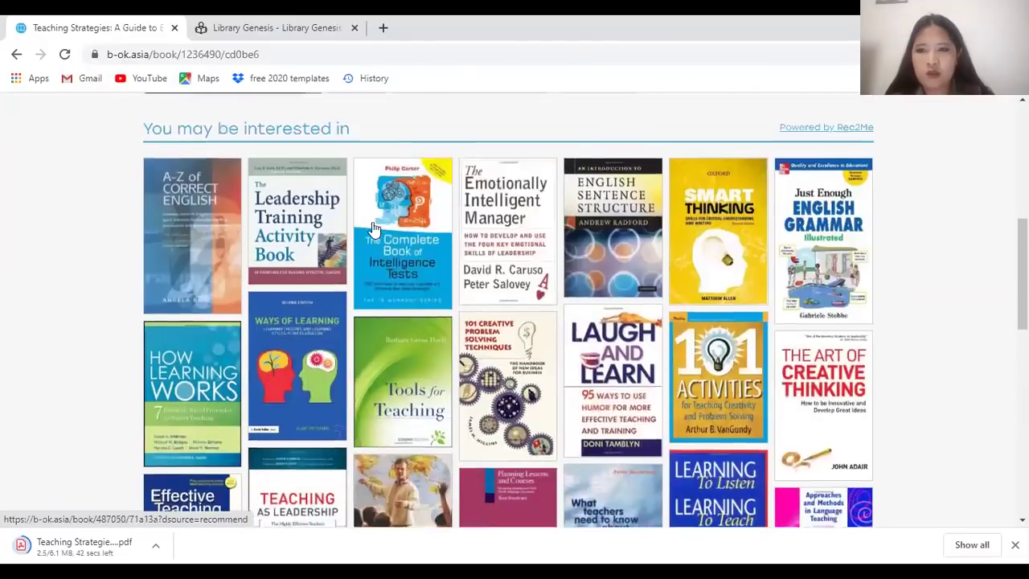
{"action": "scroll", "coordinate": [357, 209], "scroll_direction": "up", "scroll_amount": 4}
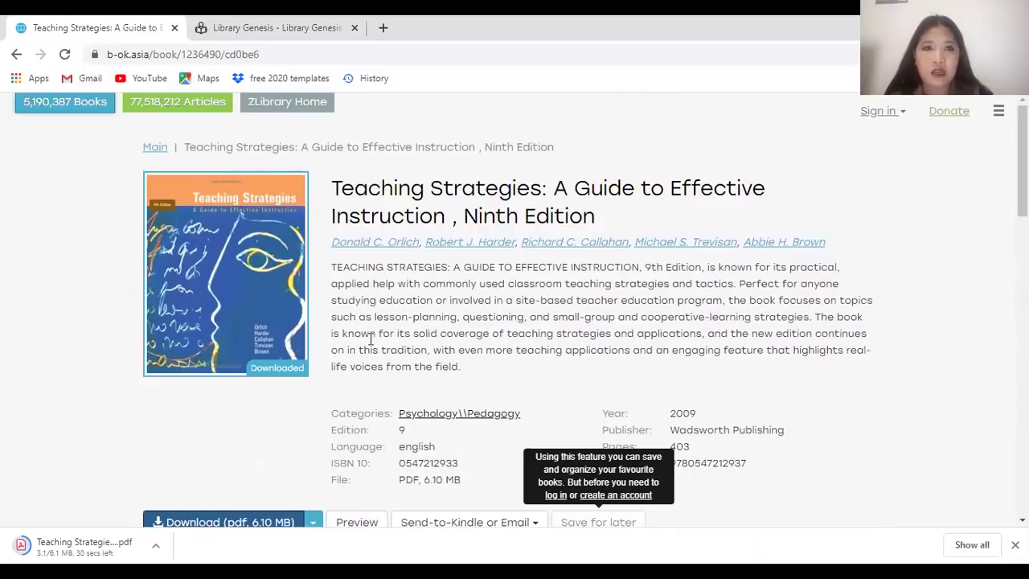
{"action": "scroll", "coordinate": [370, 394], "scroll_direction": "down", "scroll_amount": 4}
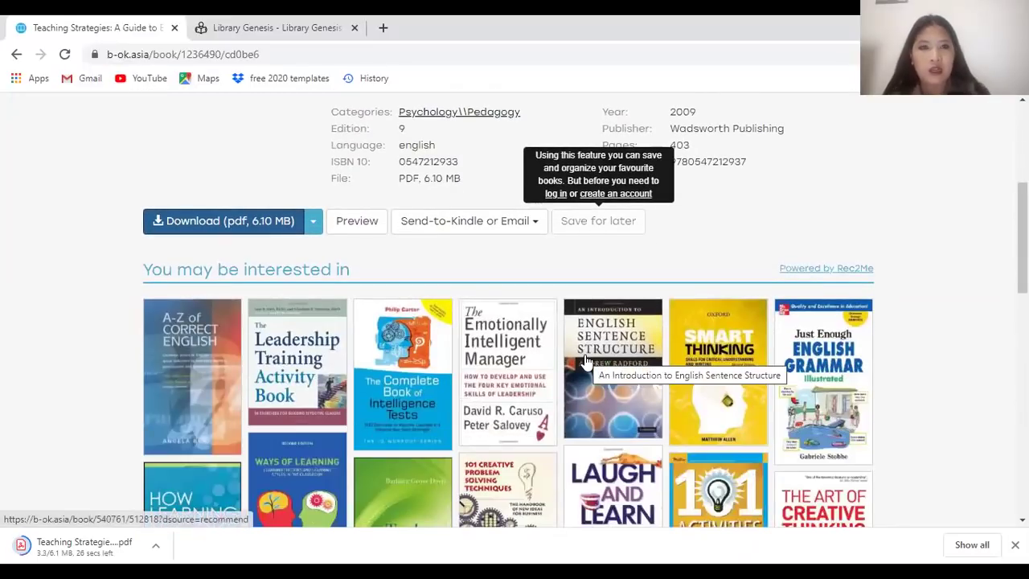
{"action": "scroll", "coordinate": [828, 273], "scroll_direction": "down", "scroll_amount": 1}
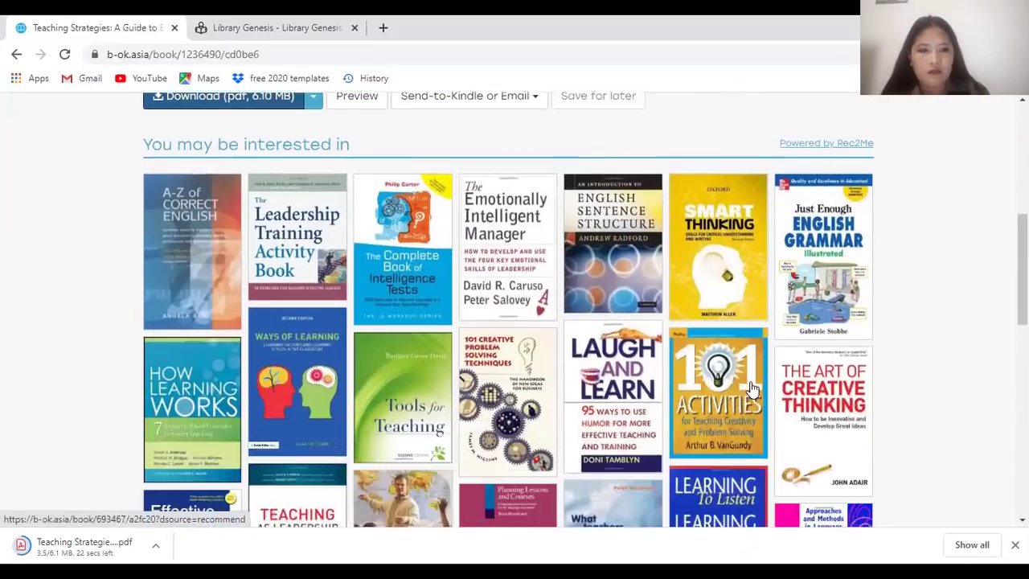
{"action": "scroll", "coordinate": [829, 273], "scroll_direction": "up", "scroll_amount": 1}
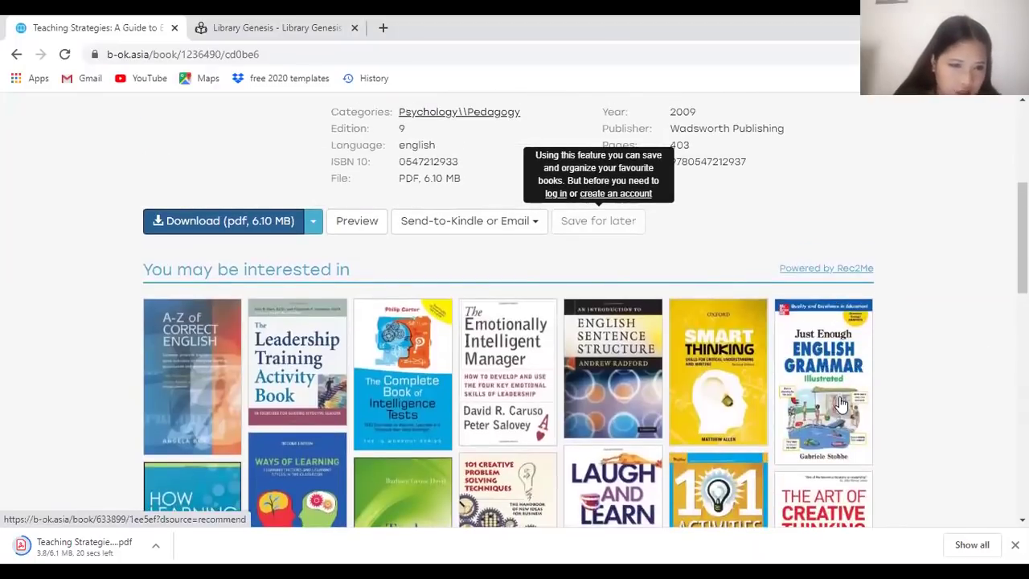
Open the recommended Just Enough English Grammar Illustrated and download its 3.98 MB PDF
{"action": "left_click", "coordinate": [840, 406]}
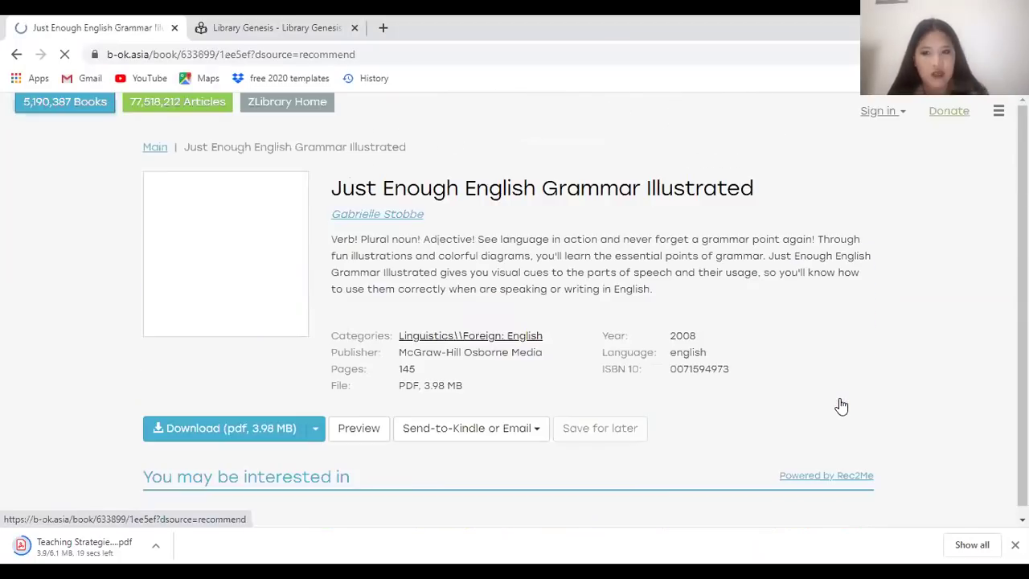
{"action": "left_click", "coordinate": [226, 435]}
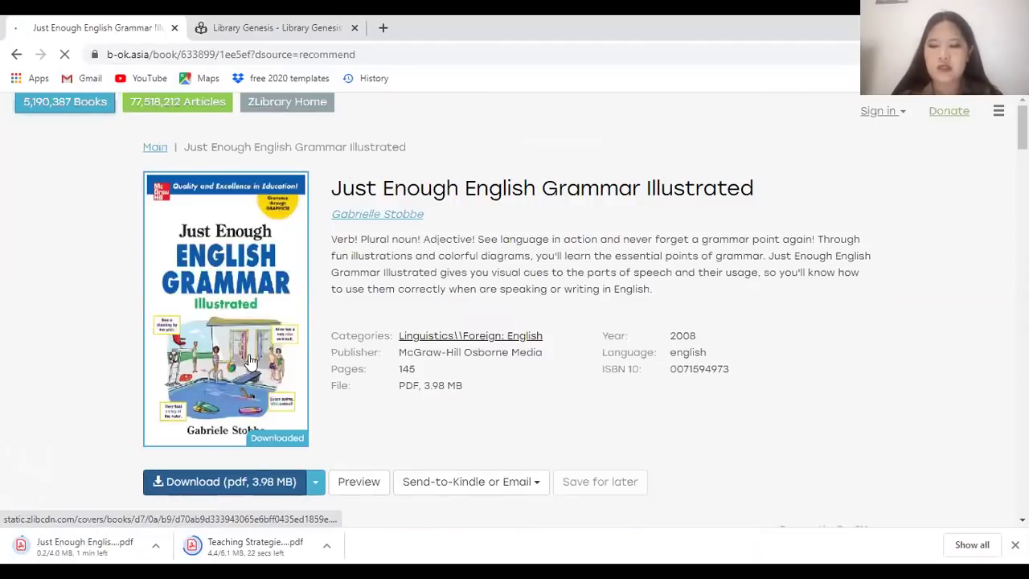